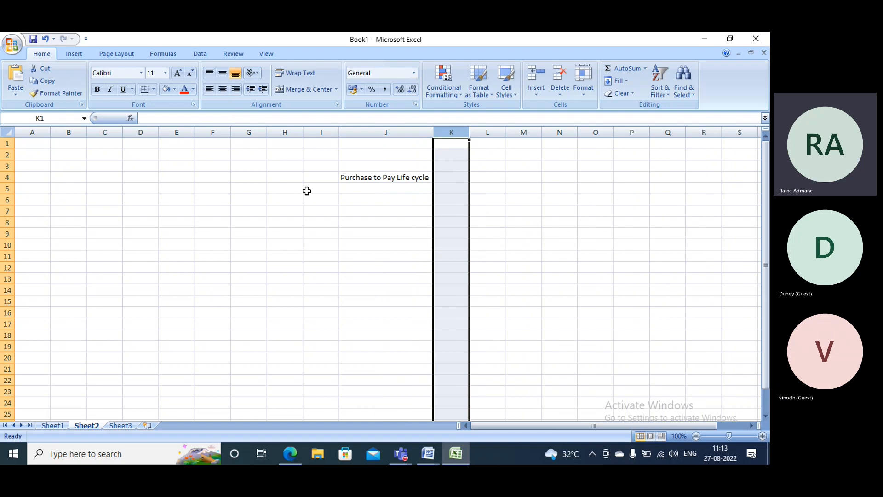
pyautogui.click(343, 178)
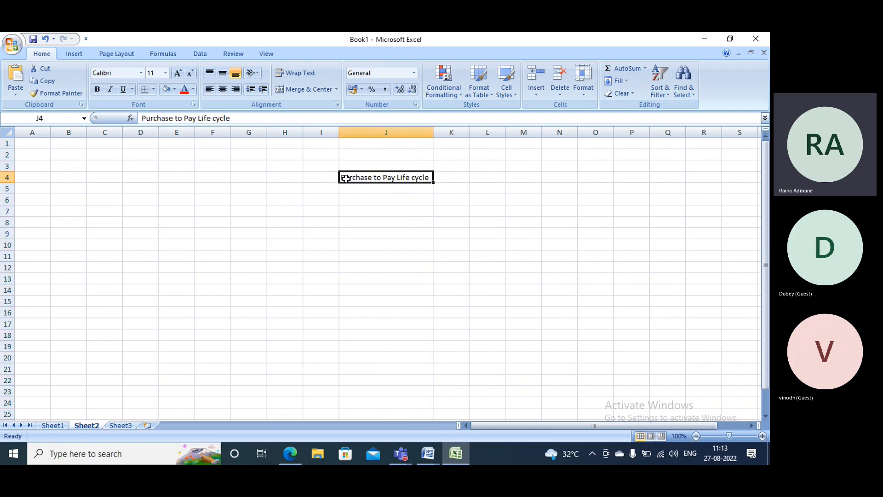
pyautogui.click(193, 89)
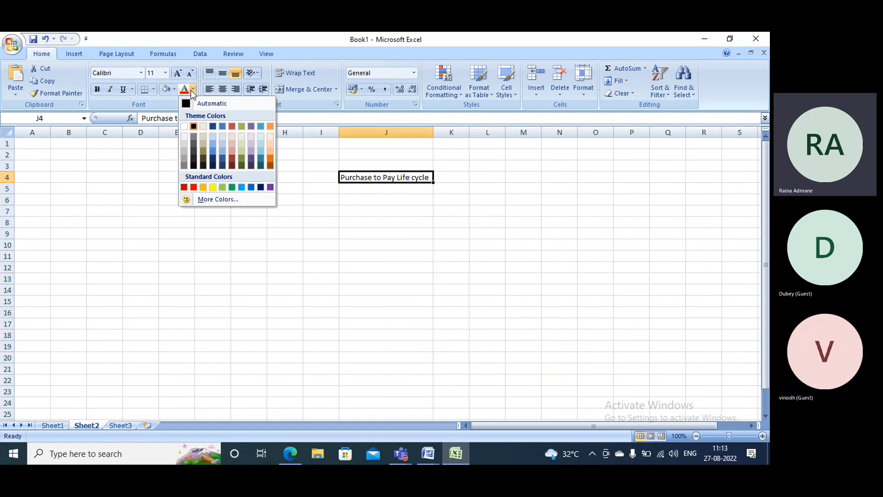
pyautogui.click(233, 139)
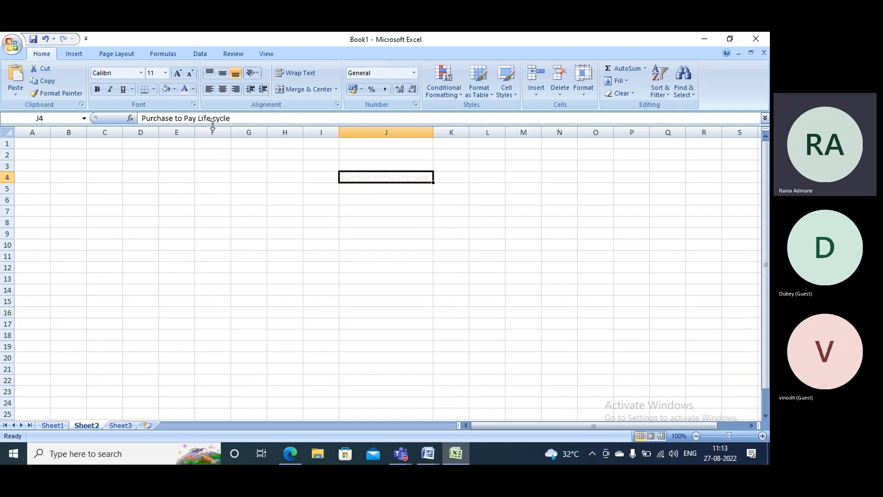
pyautogui.hotkey('ctrl', 'z')
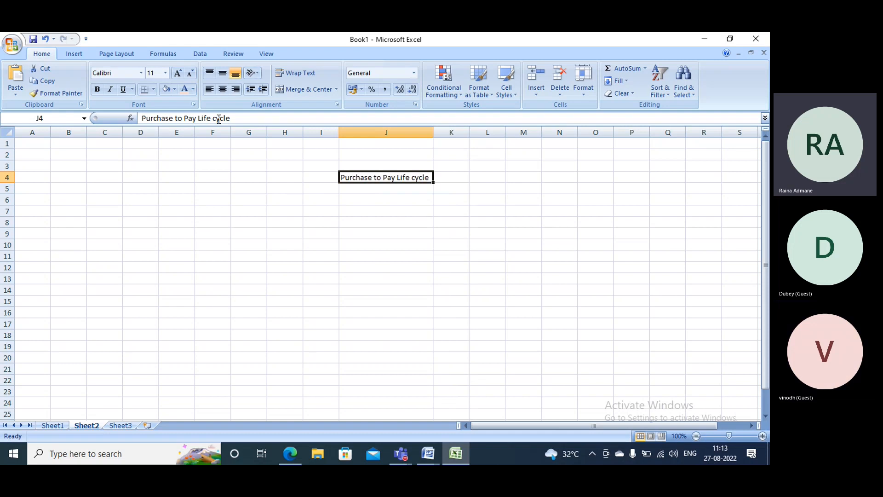
# Step: Enter the first life cycle stages PR, RFQ and PO in cells I6, J6 and K6
pyautogui.click(308, 197)
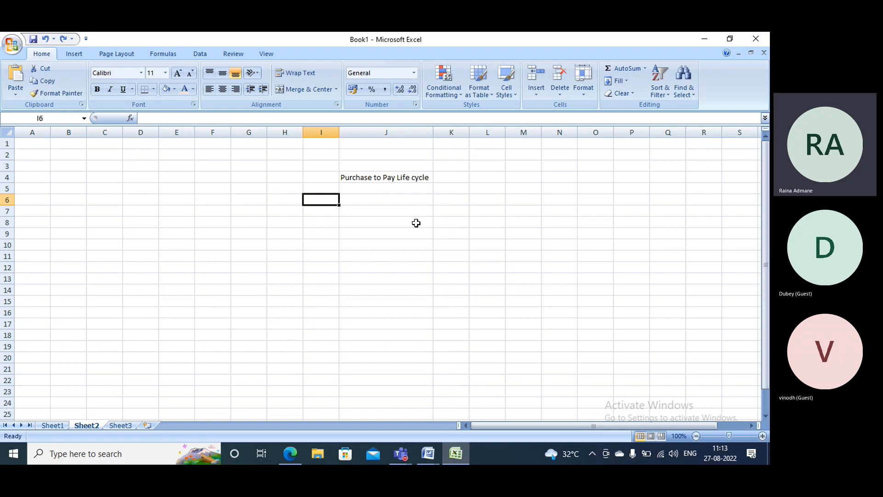
pyautogui.write('P')
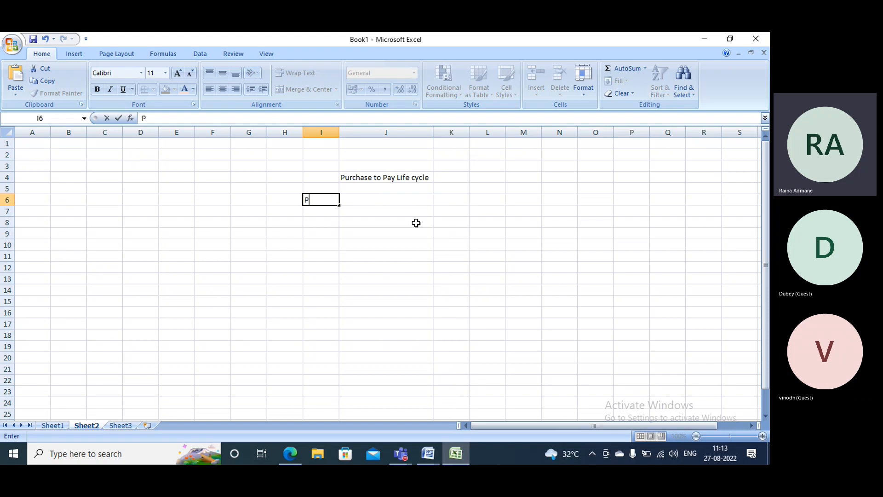
pyautogui.write('R')
pyautogui.press('Tab')
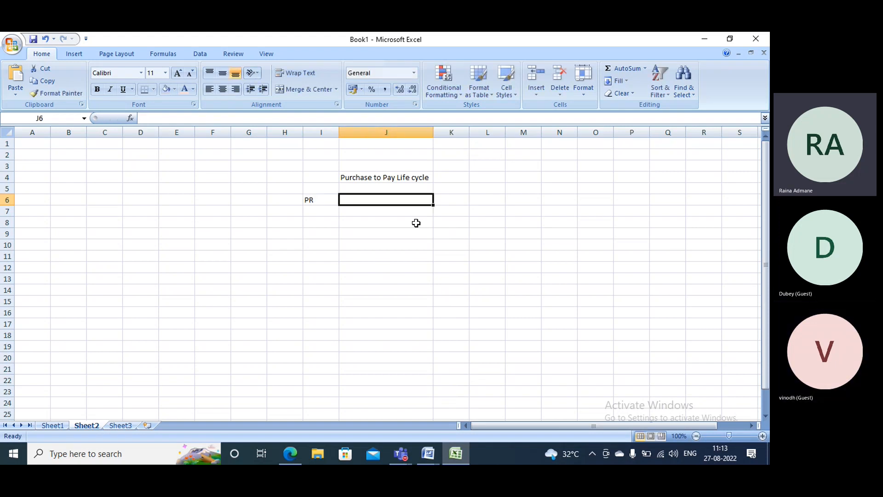
pyautogui.write('RFQ')
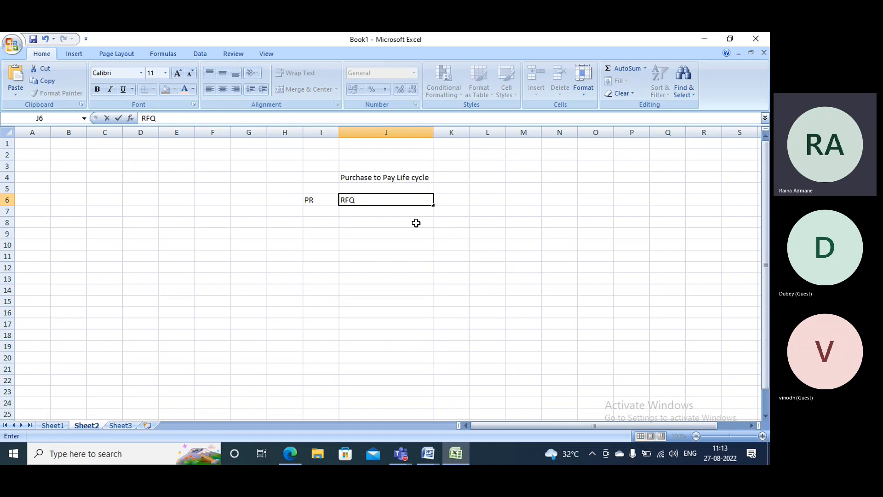
pyautogui.press('Tab')
pyautogui.write('PO')
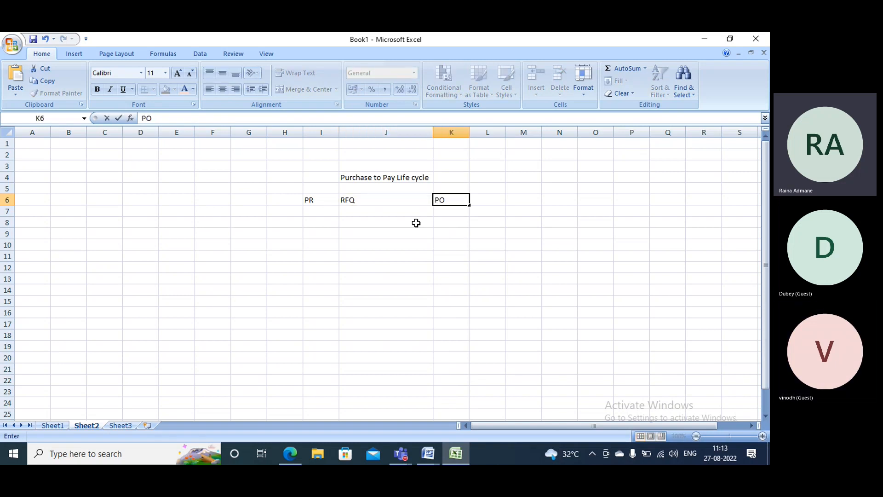
pyautogui.press('Tab')
# Step: Continue row 6 with the stages Product receipt, Invoice and Vendor paymet in cells L6, M6 and N6
pyautogui.write('P')
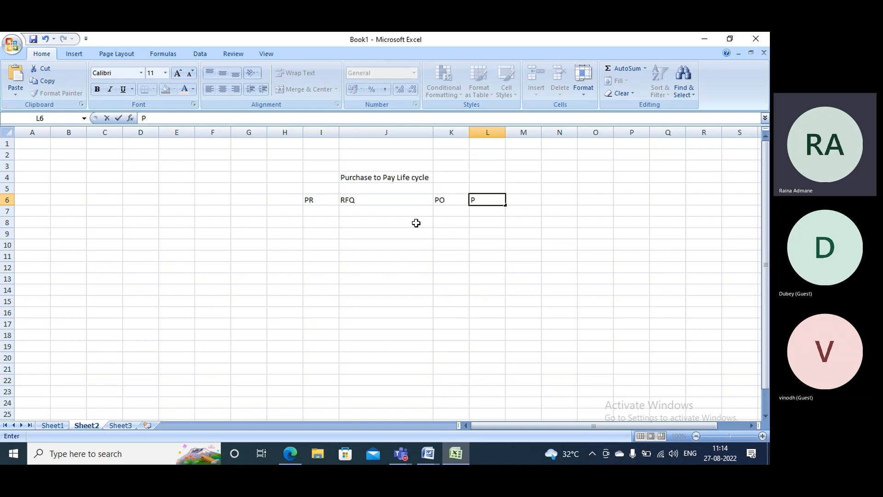
pyautogui.write('roduct re')
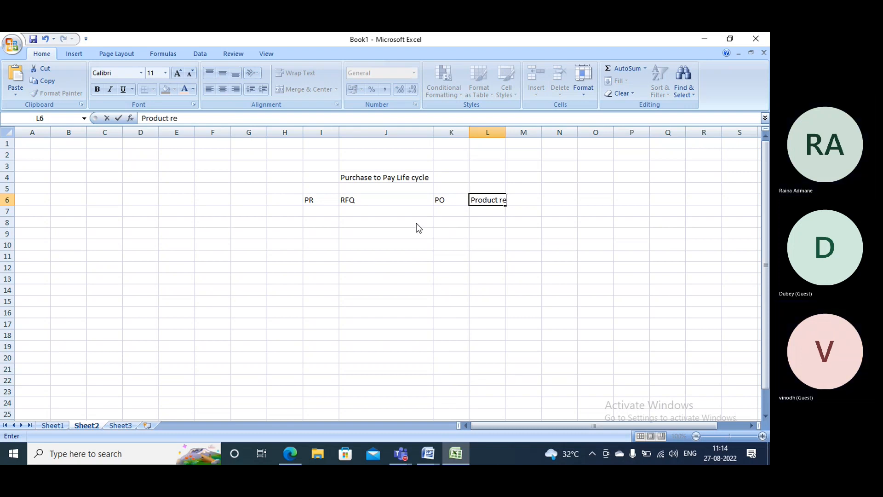
pyautogui.write('ceipt')
pyautogui.press('Tab')
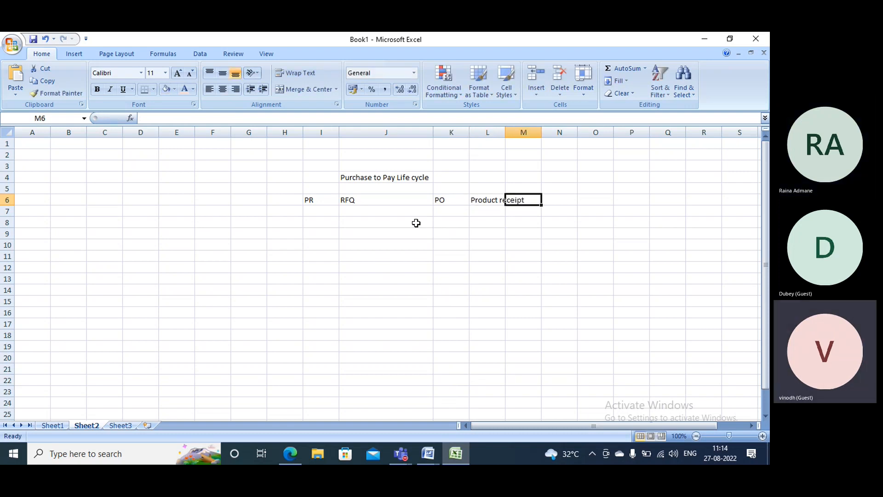
pyautogui.write('Invoice')
pyautogui.press('Tab')
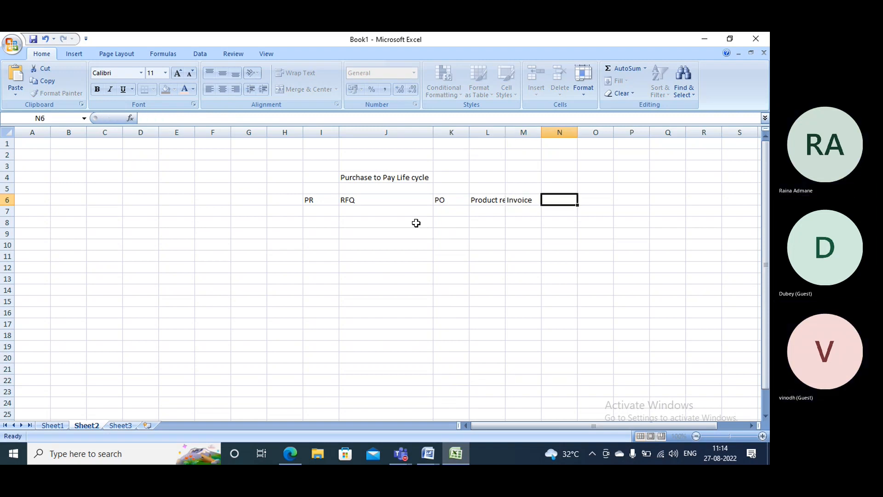
pyautogui.write('Vendor')
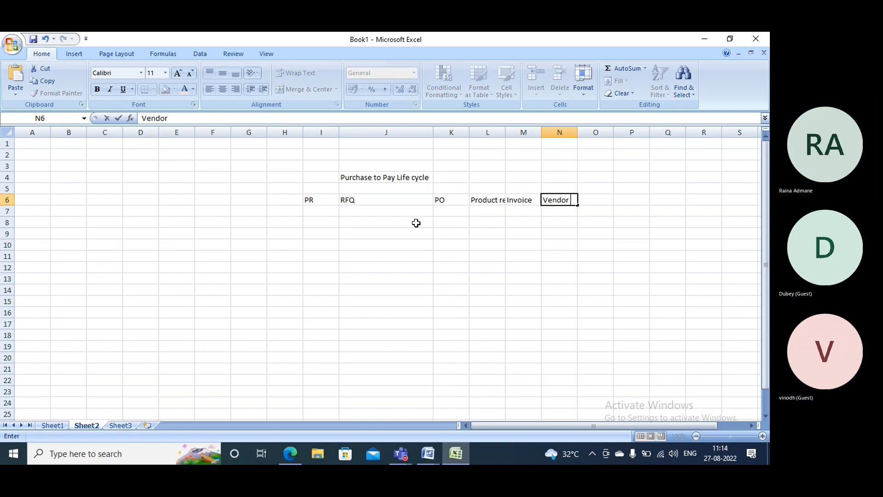
pyautogui.write(' pay')
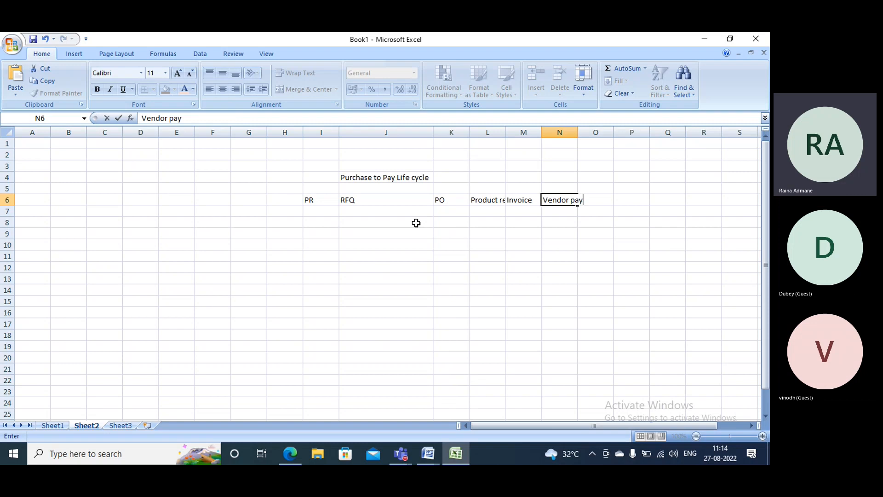
pyautogui.write('met')
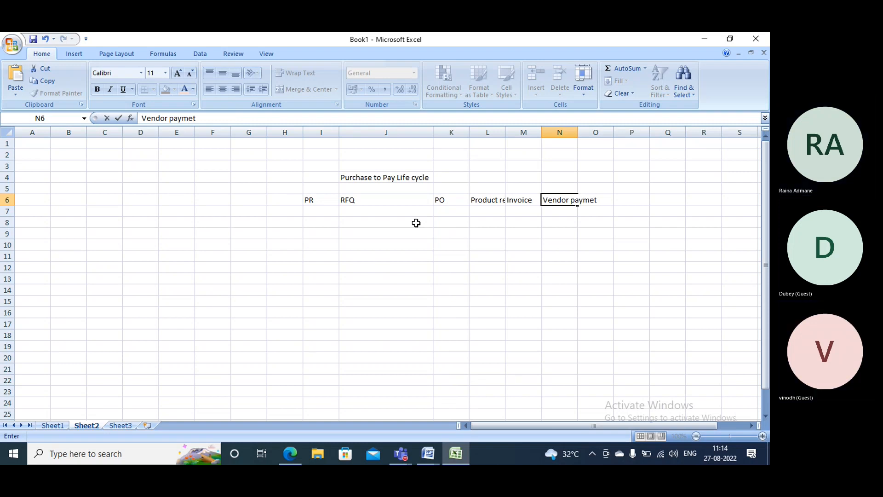
# Step: Widen columns K to N to make room for the stage names, and select the stage row I6:N6
pyautogui.click(449, 133)
pyautogui.doubleClick(469, 133)
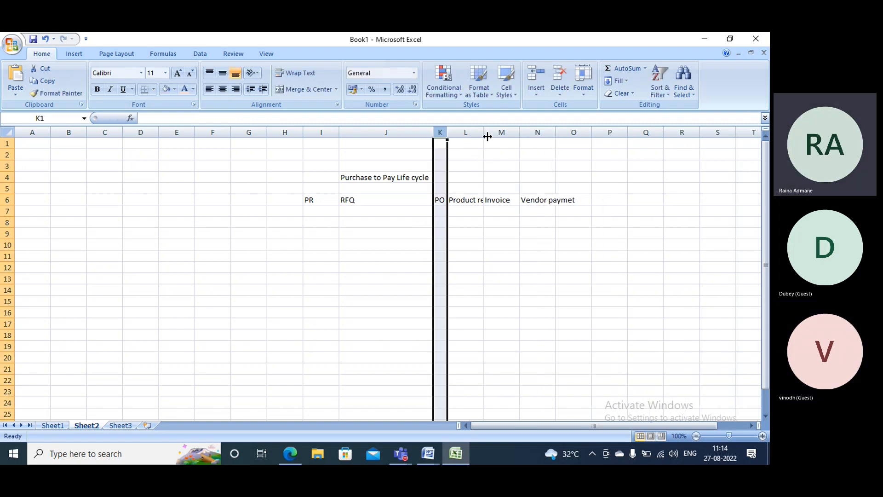
pyautogui.moveTo(448, 138); pyautogui.dragTo(477, 132)
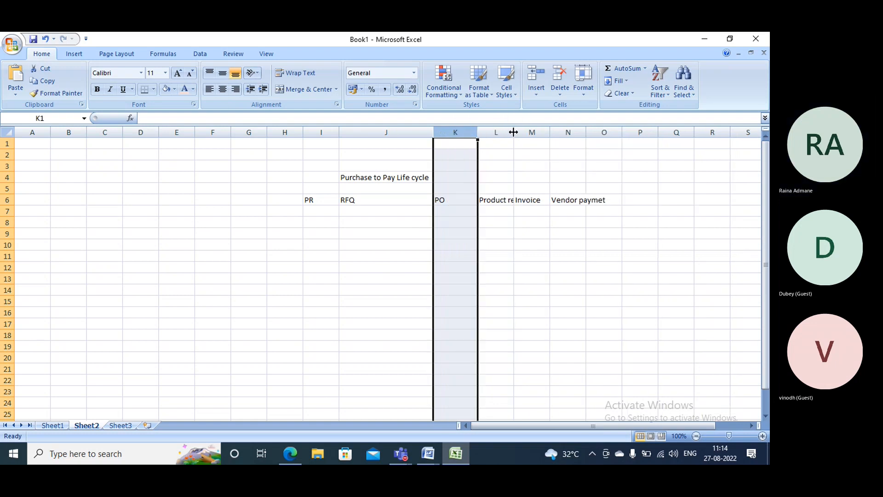
pyautogui.moveTo(541, 131); pyautogui.dragTo(654, 132)
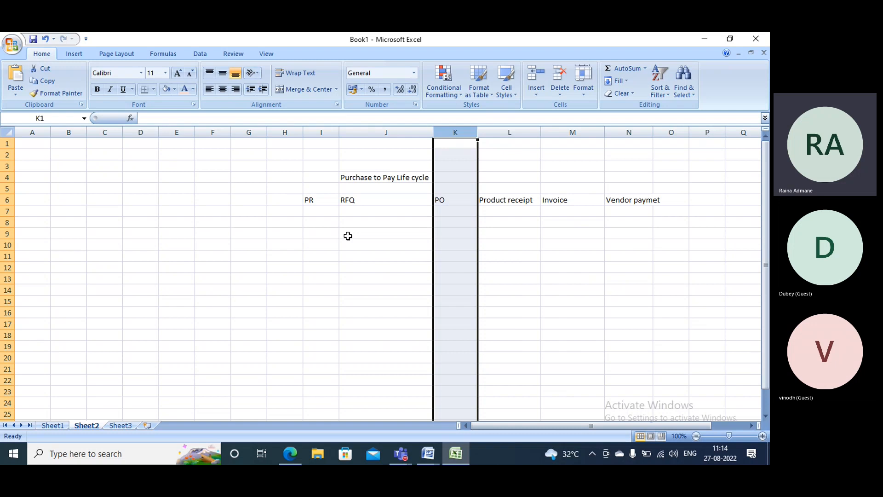
pyautogui.moveTo(310, 200); pyautogui.dragTo(653, 200)
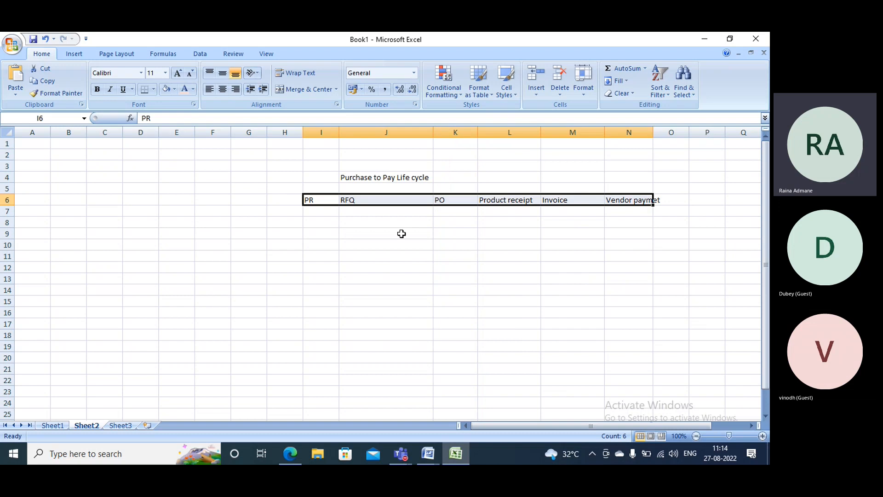
# Step: Enter Purchase requisition in cell E9 and fit column E to the text
pyautogui.click(171, 234)
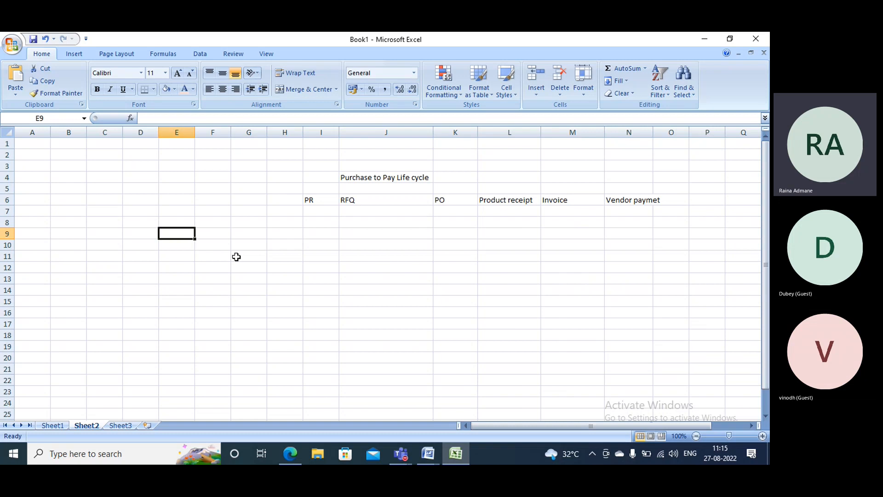
pyautogui.write('P')
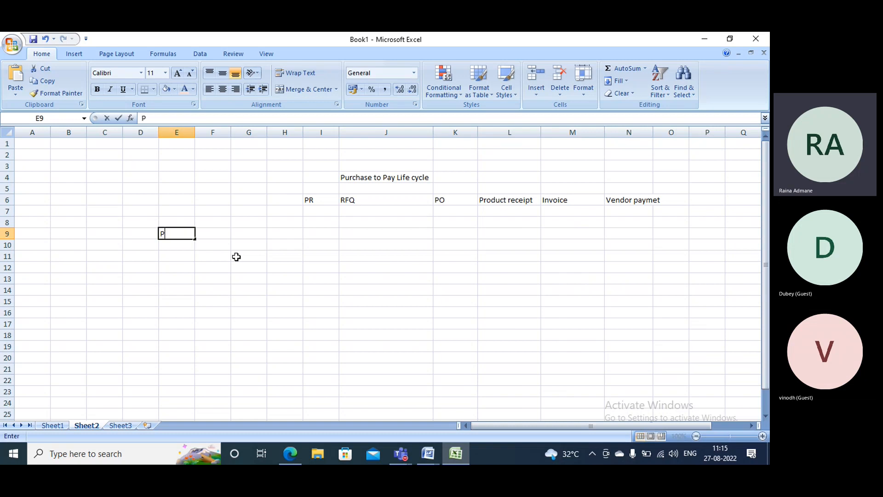
pyautogui.write('urc')
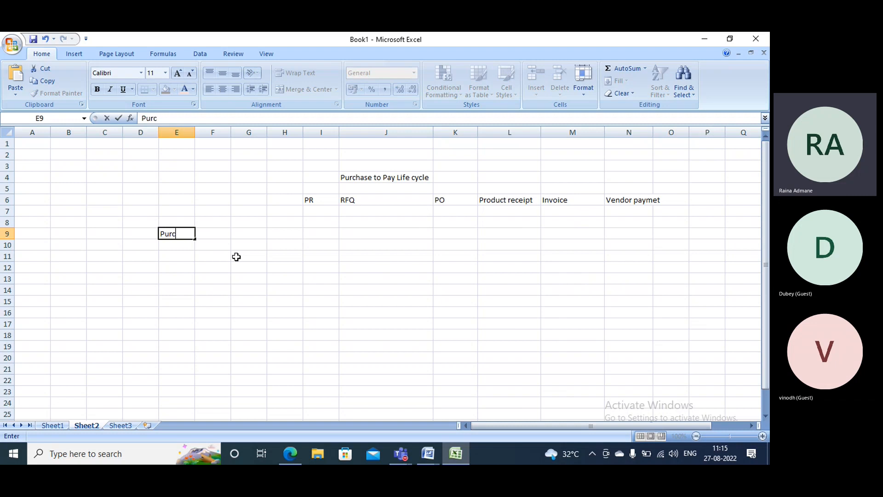
pyautogui.write('hase requisition')
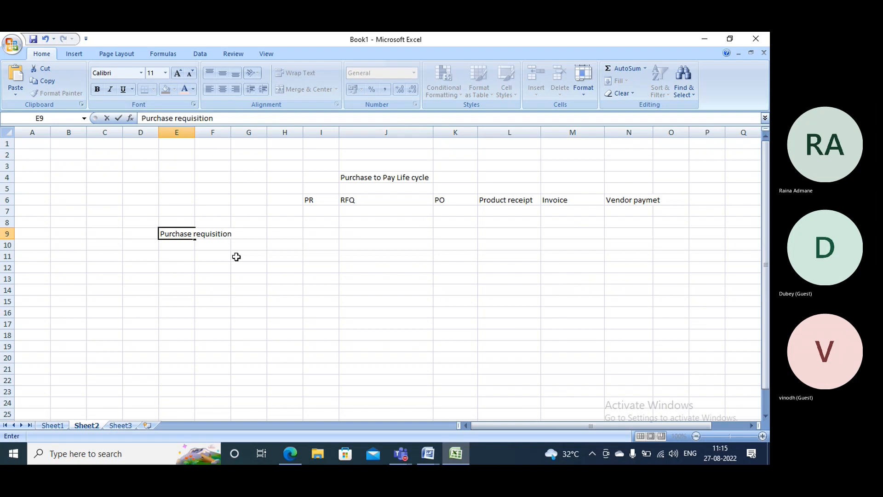
pyautogui.click(193, 129)
pyautogui.doubleClick(193, 130)
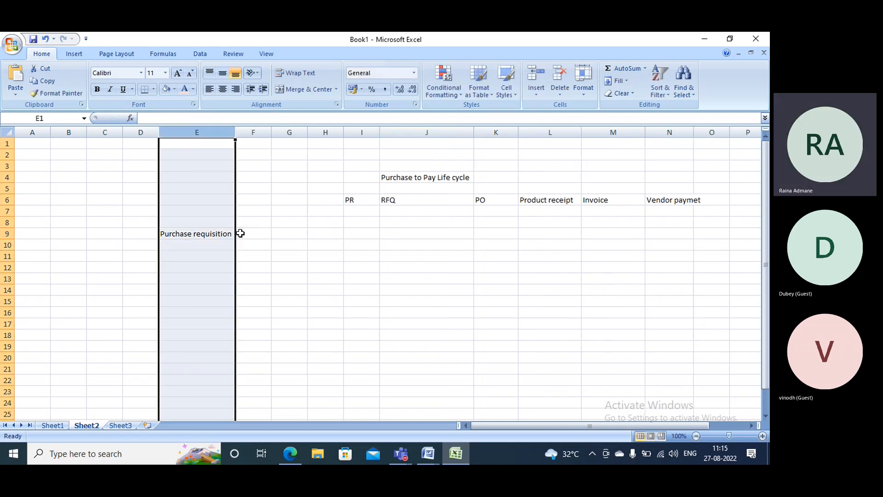
pyautogui.click(217, 234)
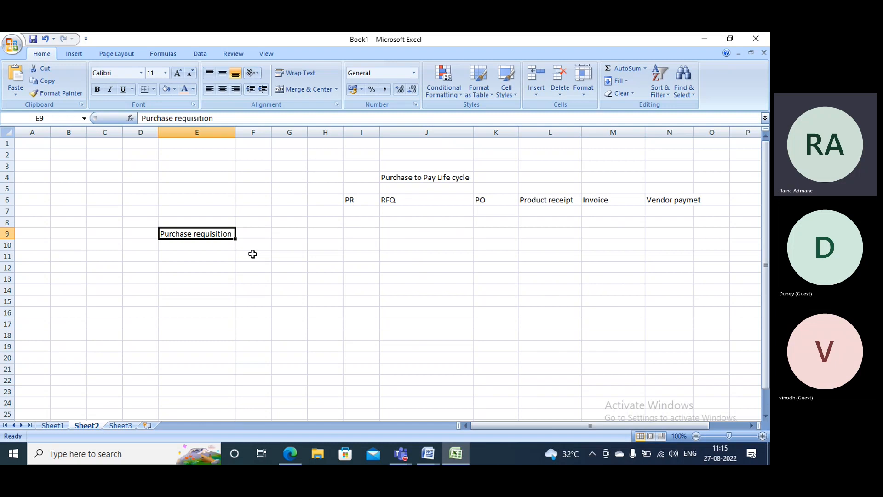
# Step: Enter 100 Laptops in cell E10, below the Purchase requisition heading
pyautogui.click(198, 244)
pyautogui.write('10')
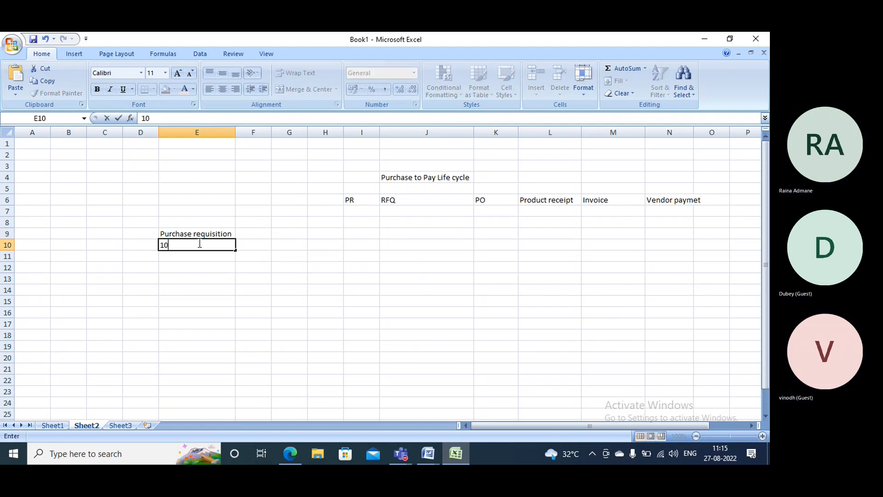
pyautogui.write('0 Laptops')
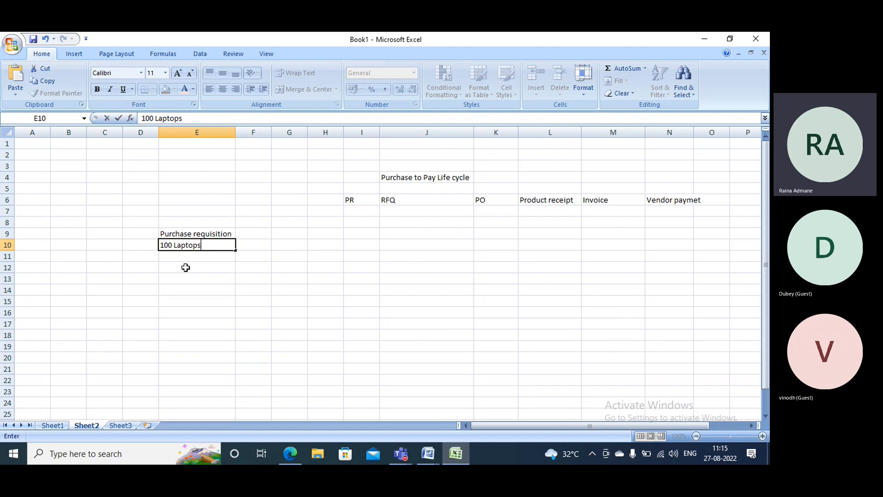
pyautogui.click(262, 235)
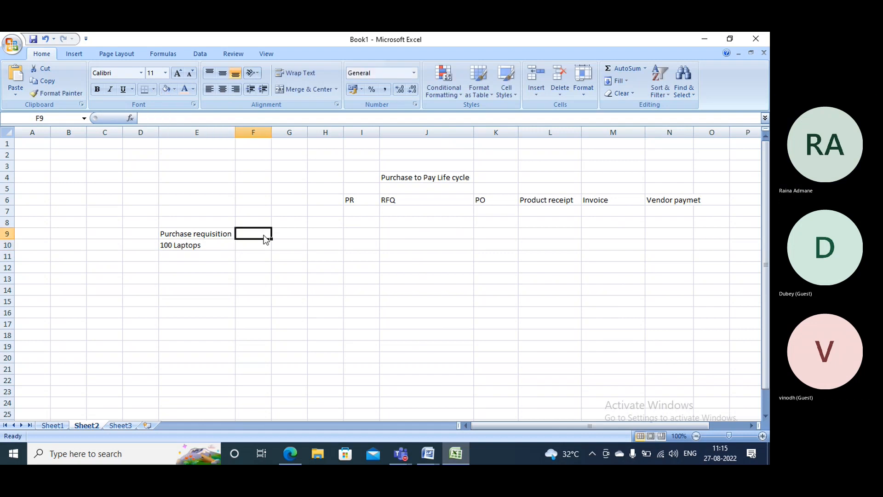
pyautogui.click(205, 235)
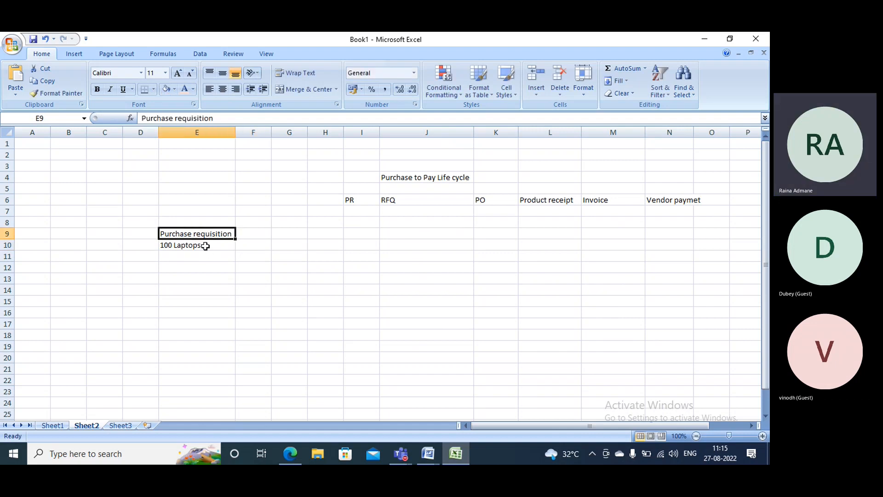
# Step: Enter Procure Team in cell F9 beside Purchase requisition and widen column F to fit it
pyautogui.click(260, 235)
pyautogui.write('Pro')
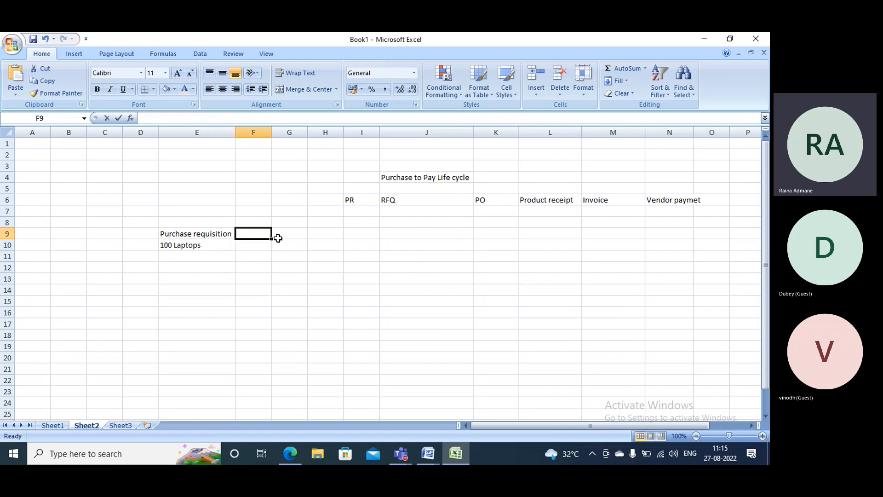
pyautogui.write('cure T')
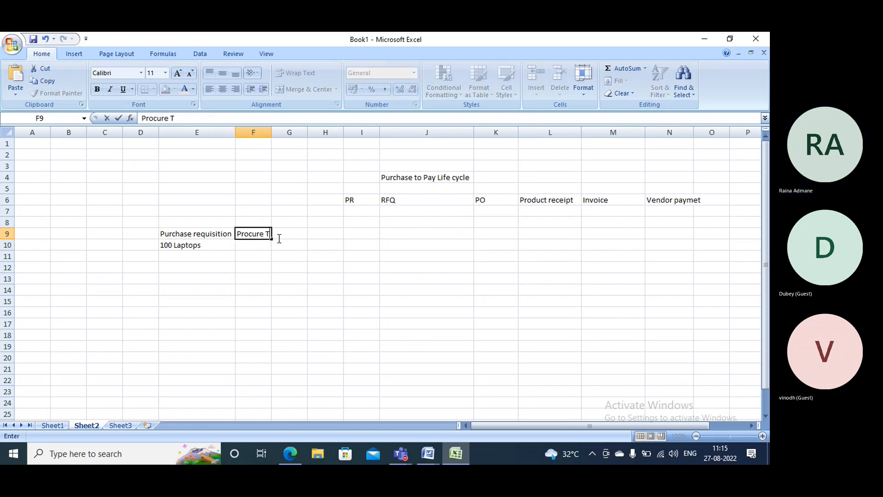
pyautogui.write('eam')
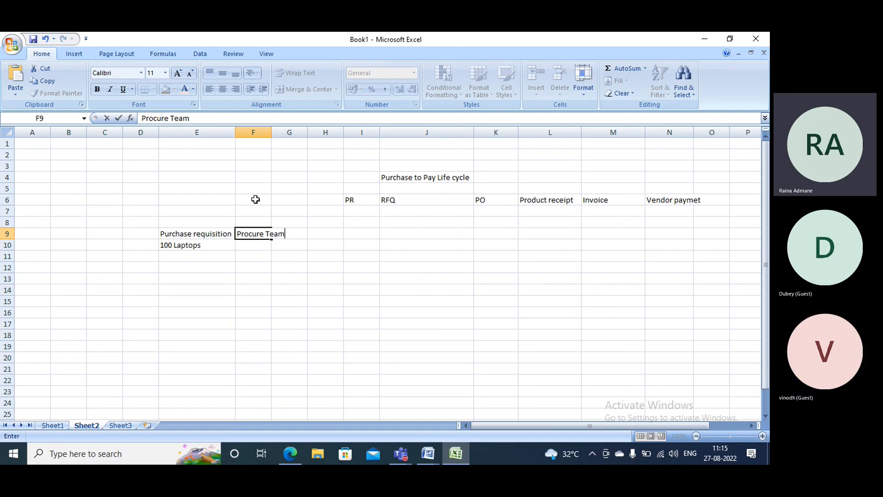
pyautogui.doubleClick(271, 133)
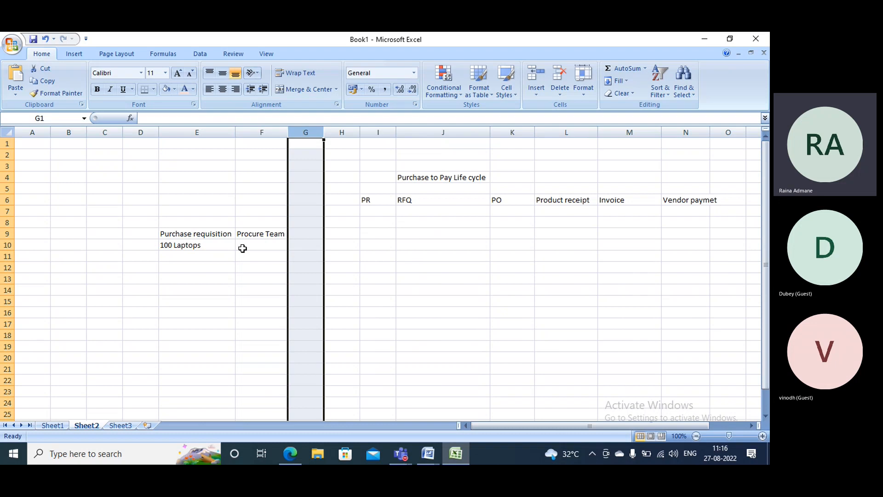
pyautogui.click(207, 234)
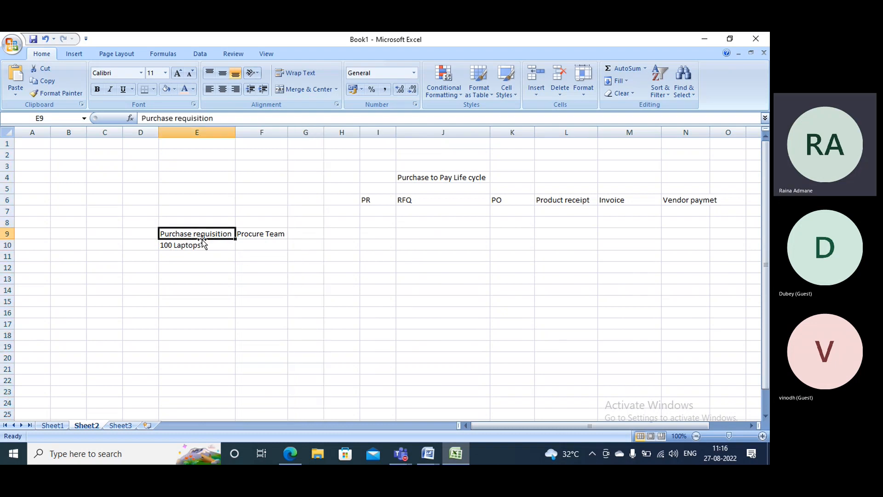
# Step: Number the first two stages by entering 1 in cell E8 and 2 in cell H8
pyautogui.click(317, 235)
pyautogui.click(173, 222)
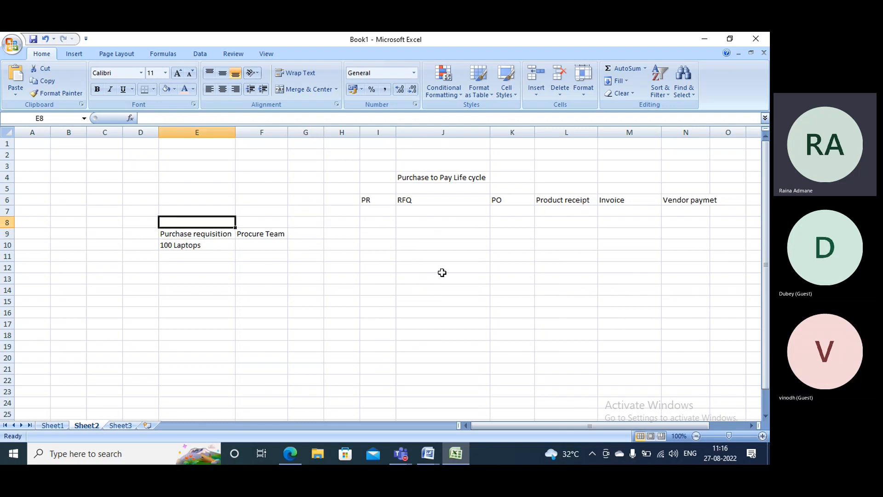
pyautogui.write('1')
pyautogui.click(328, 221)
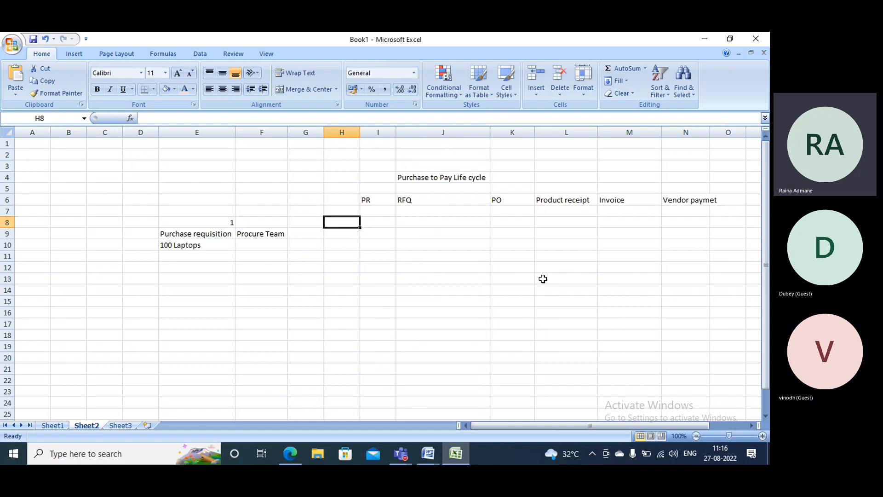
pyautogui.write('2')
# Step: Enter Request for quation in cell H9 and fit column H to the text
pyautogui.click(341, 237)
pyautogui.write('R')
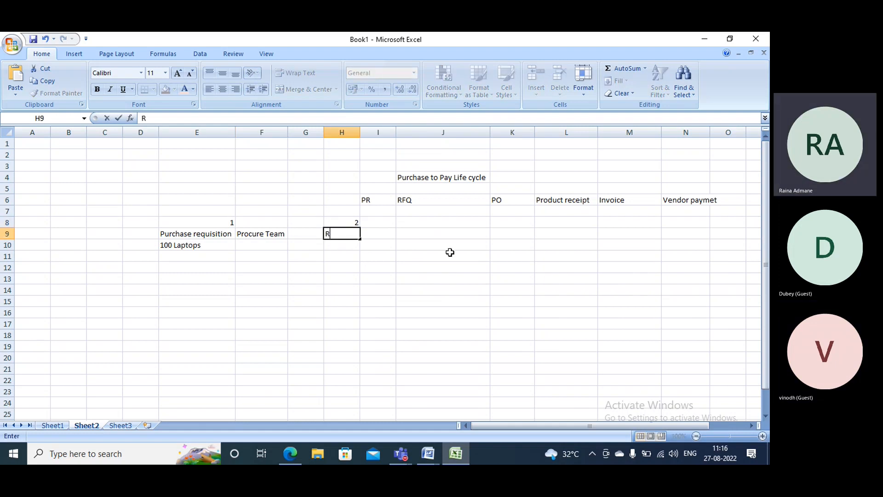
pyautogui.write('equest ')
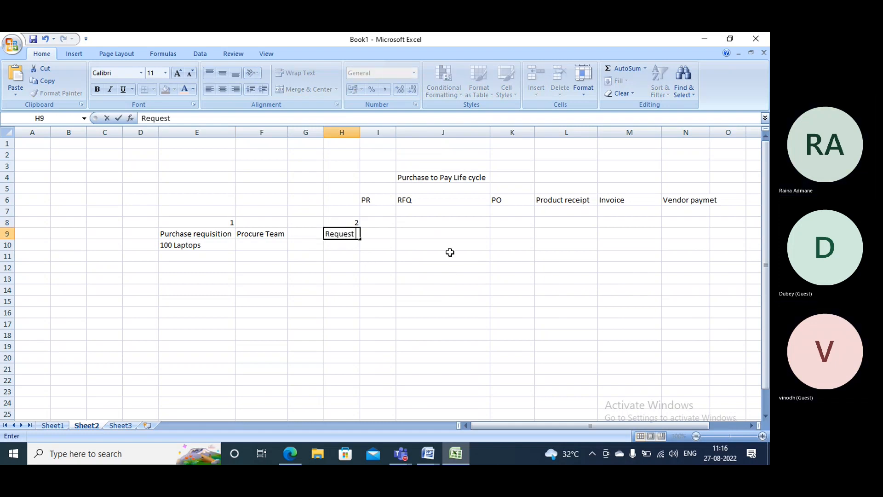
pyautogui.write('for quation')
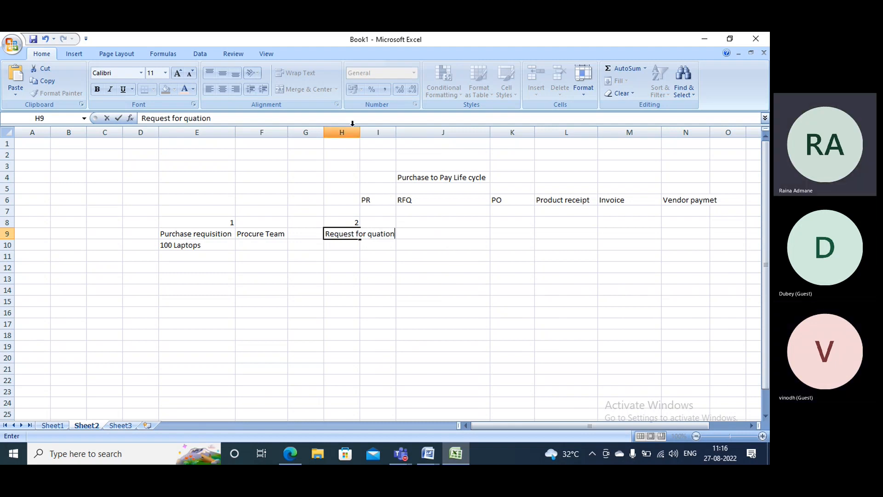
pyautogui.click(352, 132)
pyautogui.doubleClick(360, 132)
pyautogui.click(355, 233)
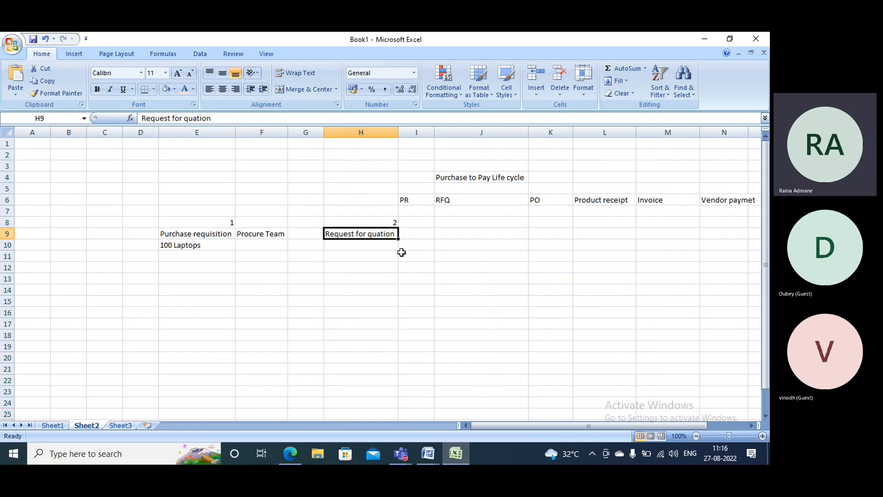
# Step: Fill the Purchase requisition cell E9 and the Request for quation cell H9 with yellow
pyautogui.click(215, 234)
pyautogui.click(176, 89)
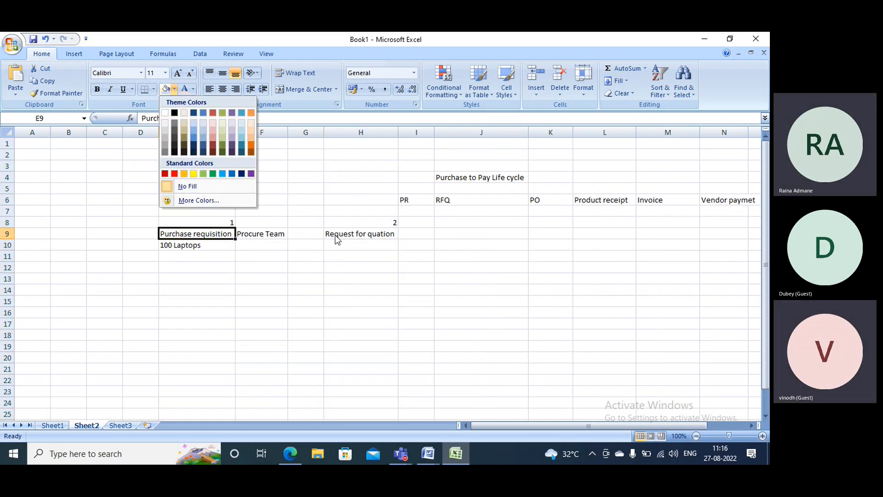
pyautogui.click(336, 235)
pyautogui.click(176, 90)
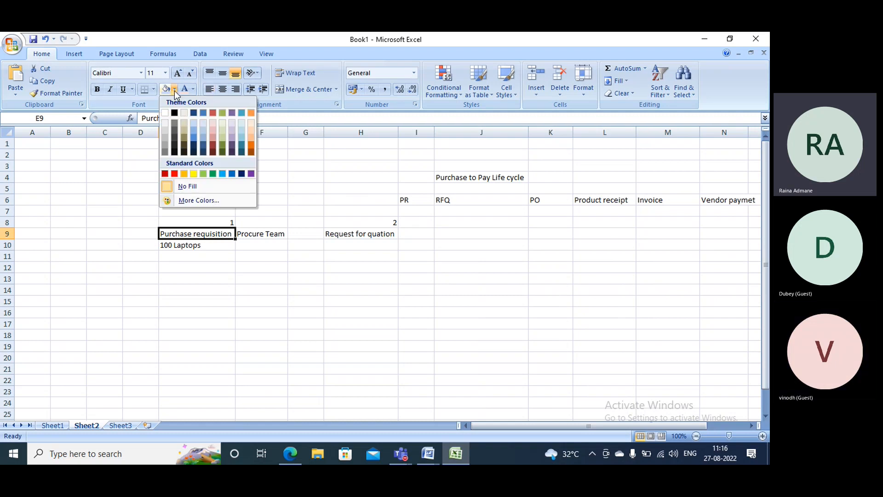
pyautogui.click(193, 174)
pyautogui.click(345, 238)
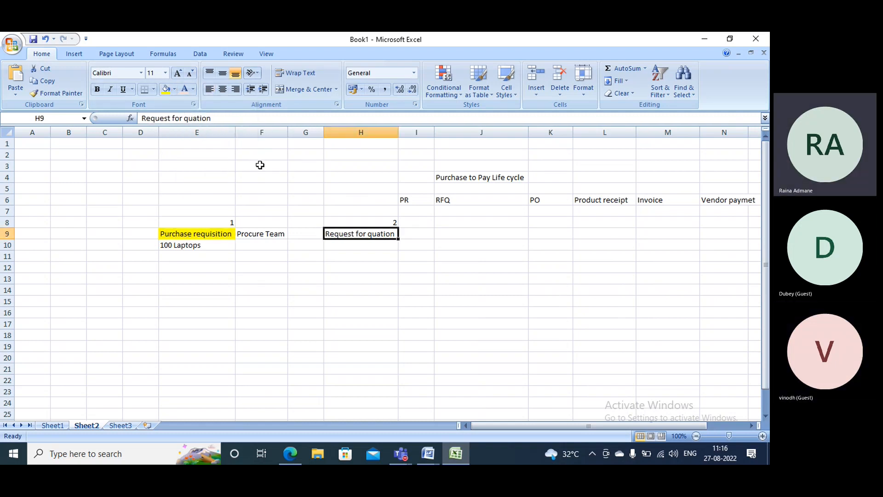
pyautogui.click(166, 89)
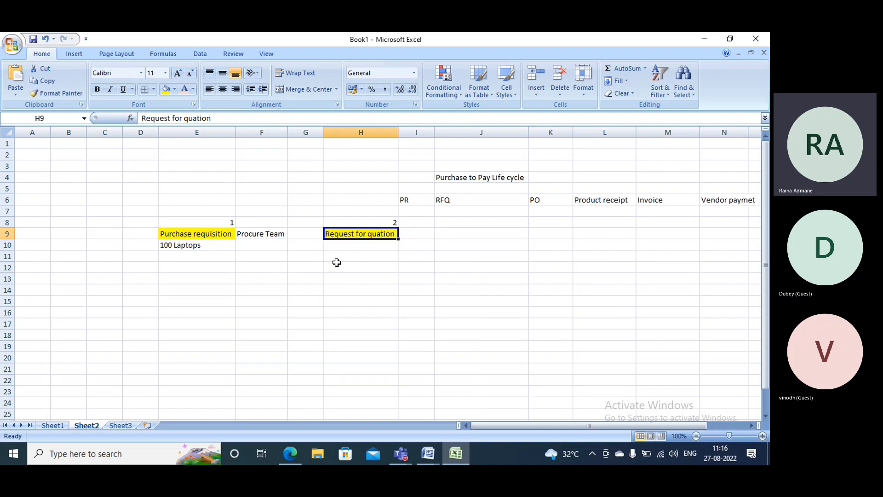
# Step: List the vendors in column G by entering ven1 in G9 and 2, 3, 4 and 5 in G10 to G13
pyautogui.click(277, 235)
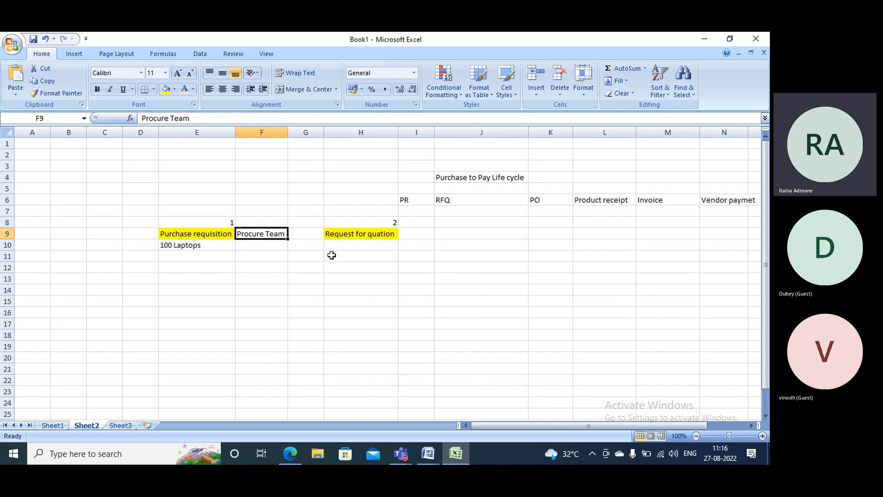
pyautogui.click(297, 235)
pyautogui.write('ven1')
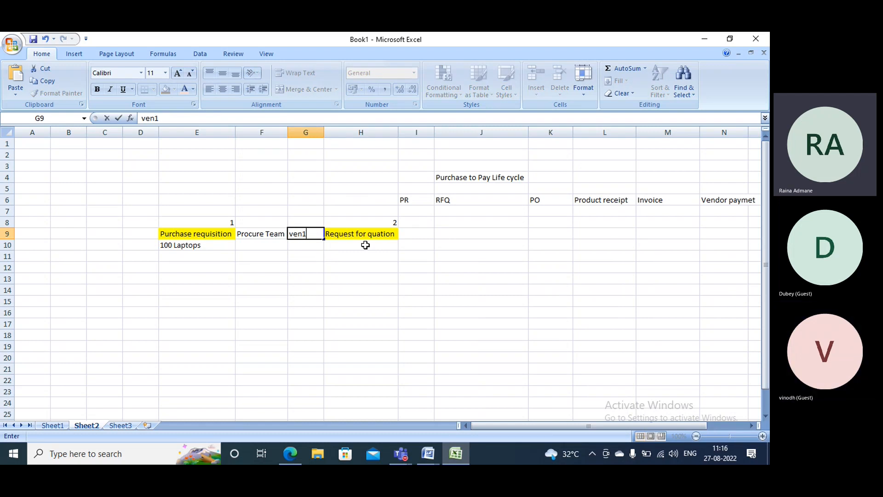
pyautogui.press('Return')
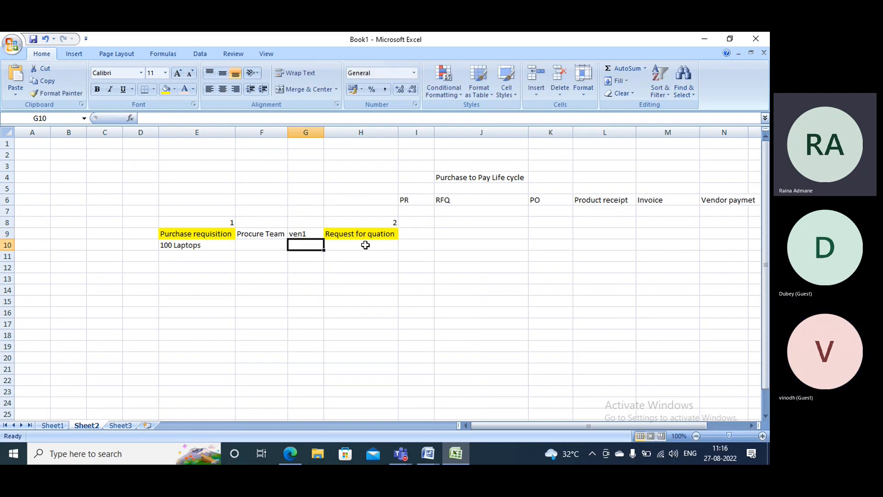
pyautogui.write('2')
pyautogui.press('Return')
pyautogui.write('3')
pyautogui.press('Return')
pyautogui.write('4')
pyautogui.press('Return')
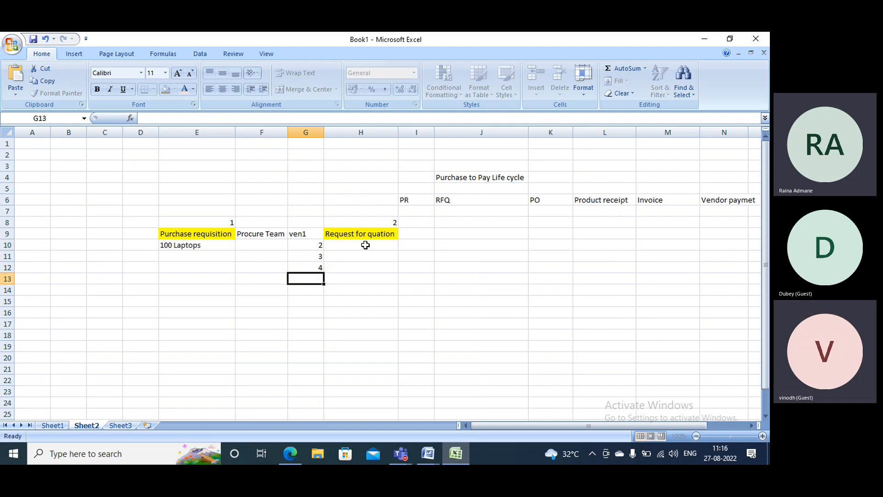
pyautogui.write('5')
pyautogui.press('Return')
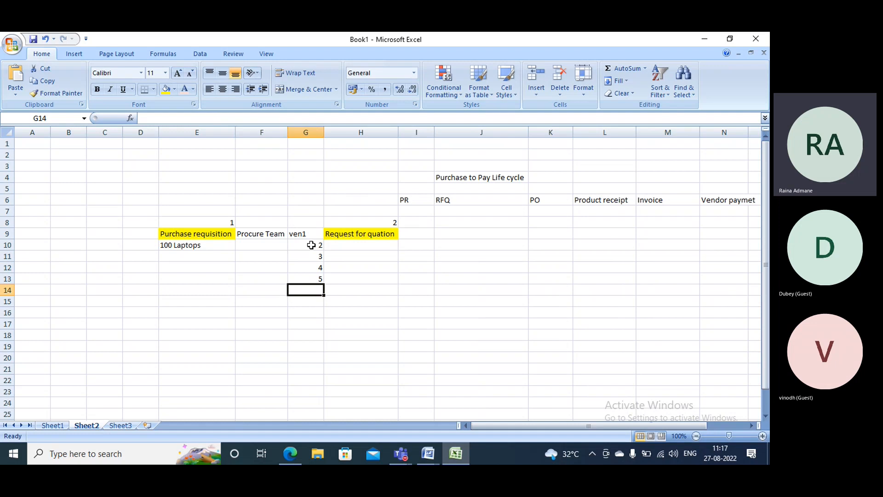
pyautogui.click(267, 235)
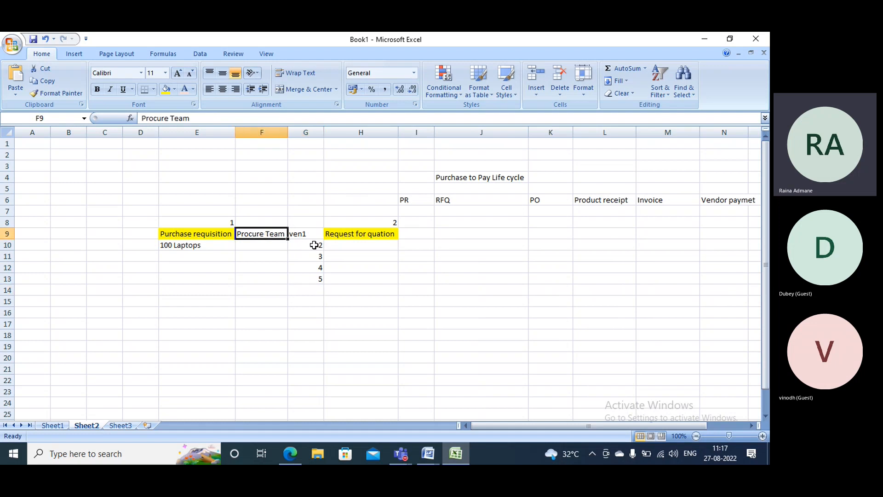
pyautogui.moveTo(313, 244); pyautogui.dragTo(312, 279)
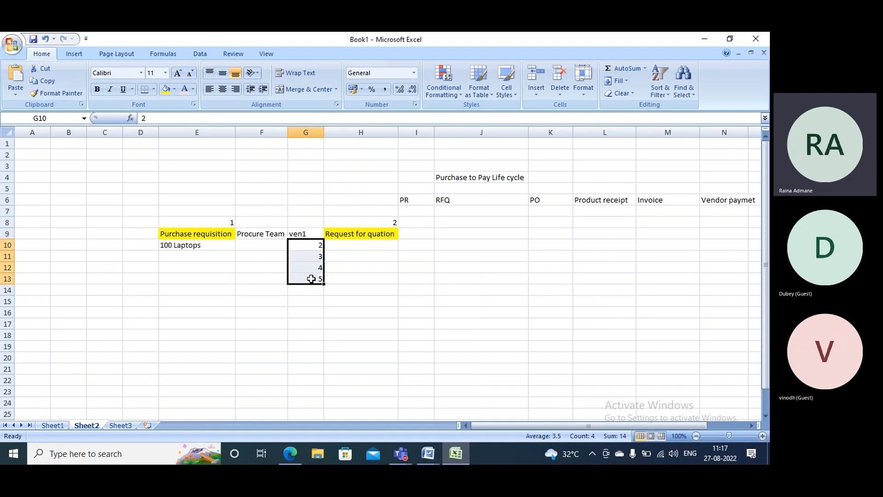
pyautogui.click(349, 235)
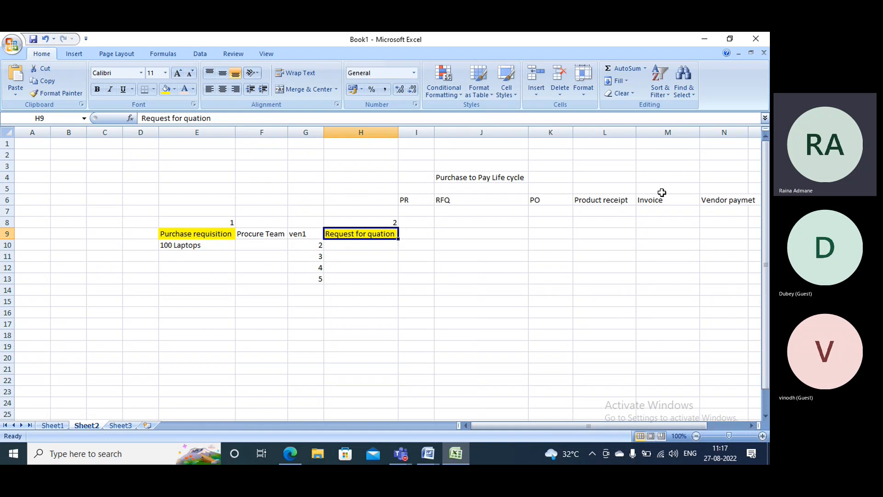
pyautogui.moveTo(517, 426); pyautogui.dragTo(536, 430)
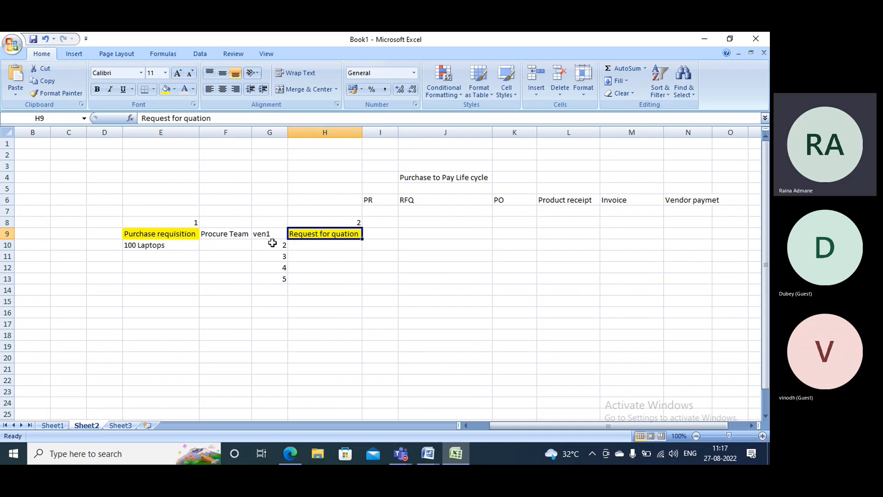
pyautogui.click(164, 233)
pyautogui.click(321, 234)
# Step: Enter PO in cell J9 and highlight vendor 3 in cell G11 with yellow fill
pyautogui.click(421, 233)
pyautogui.write('PO')
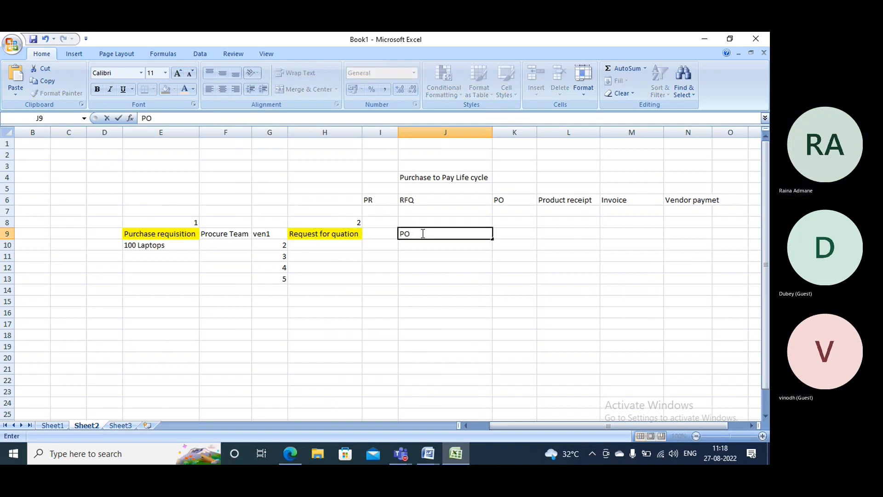
pyautogui.click(280, 254)
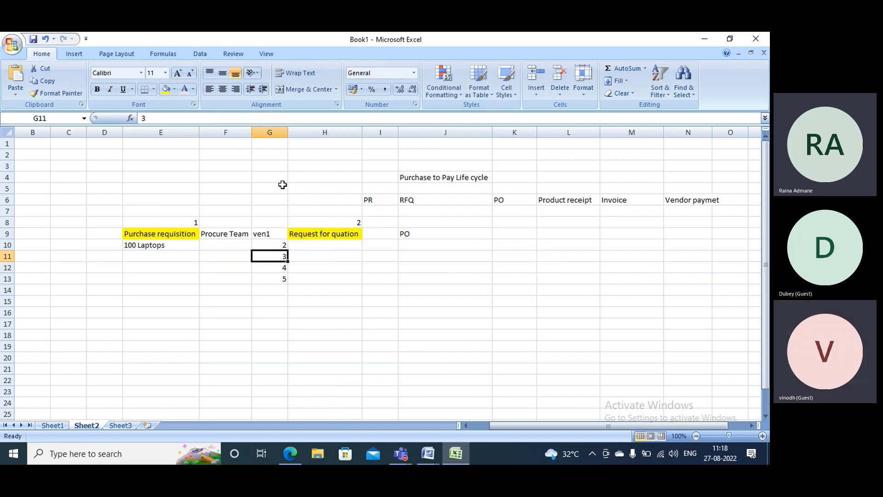
pyautogui.click(166, 90)
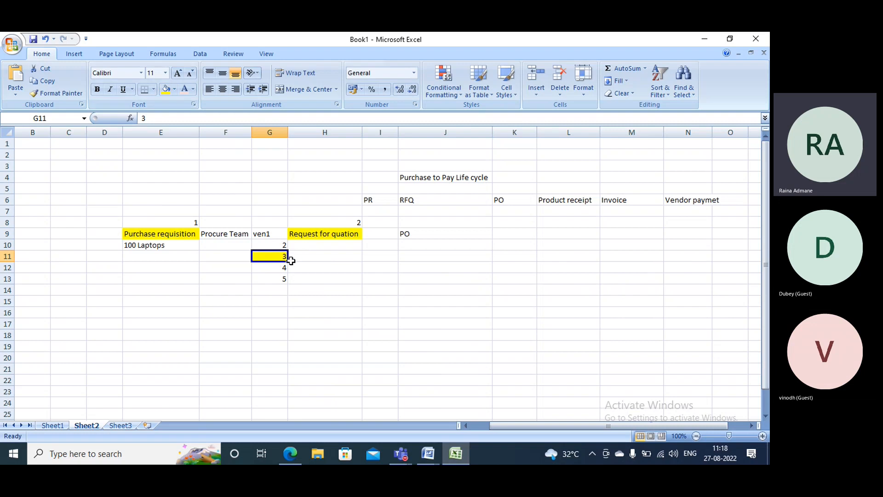
# Step: Continue the stages after PO with PR in K9, Invoice in L9 and Vendor in M9
pyautogui.click(405, 233)
pyautogui.click(521, 237)
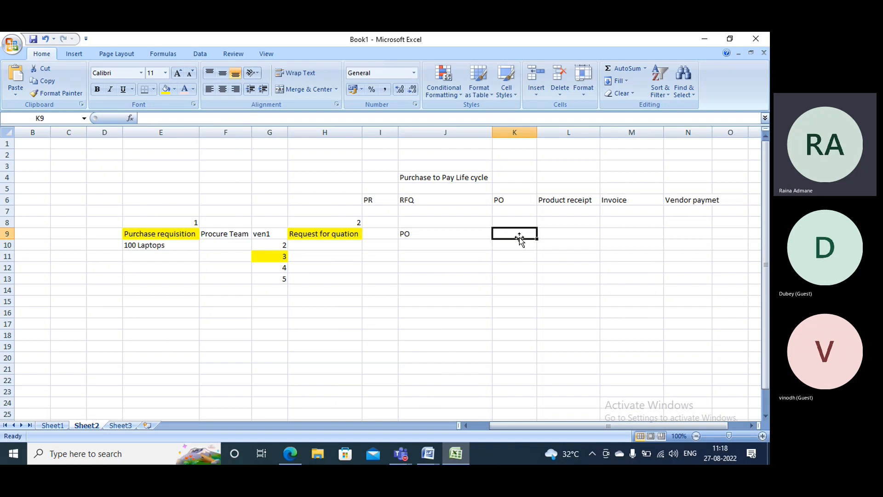
pyautogui.write('P')
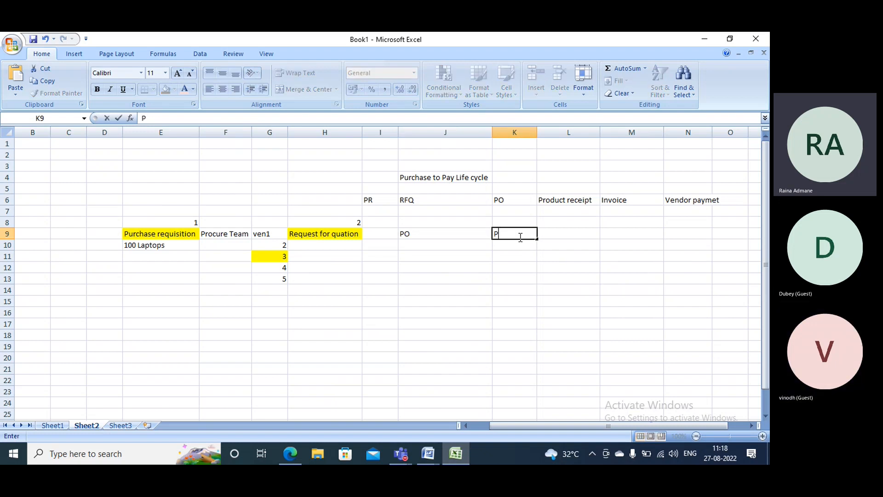
pyautogui.write('R')
pyautogui.press('Tab')
pyautogui.write('Invoice')
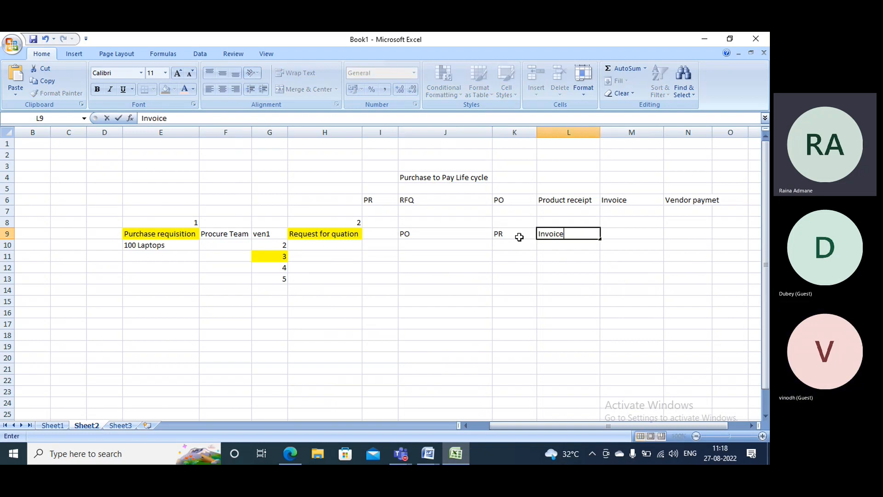
pyautogui.press('Tab')
pyautogui.write('Vend')
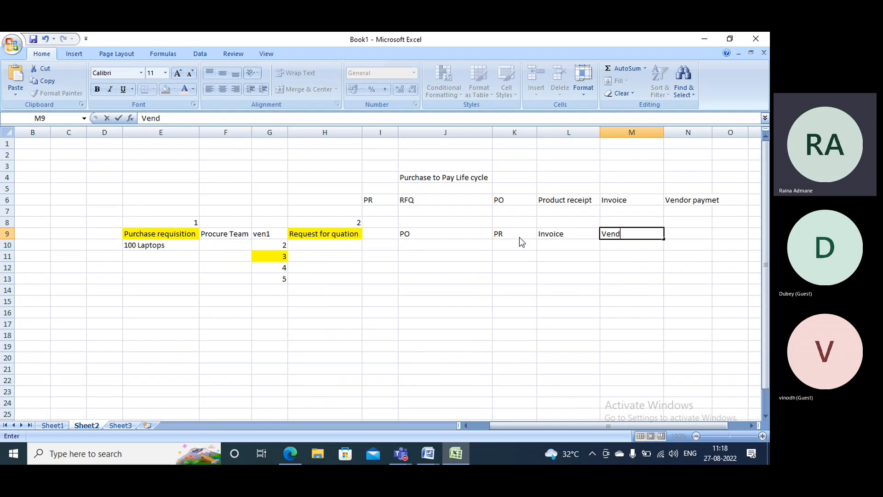
pyautogui.write('or')
pyautogui.click(489, 292)
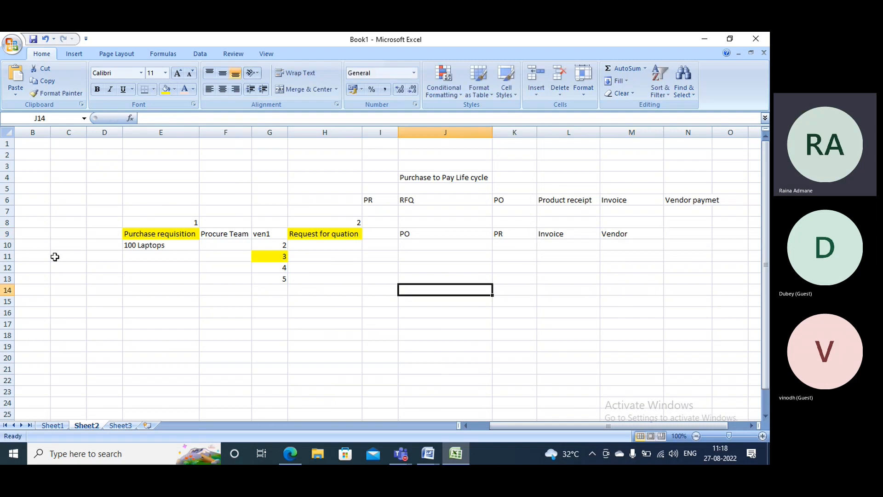
# Step: Label the example row by entering Only for 1st level in cell B9
pyautogui.click(23, 232)
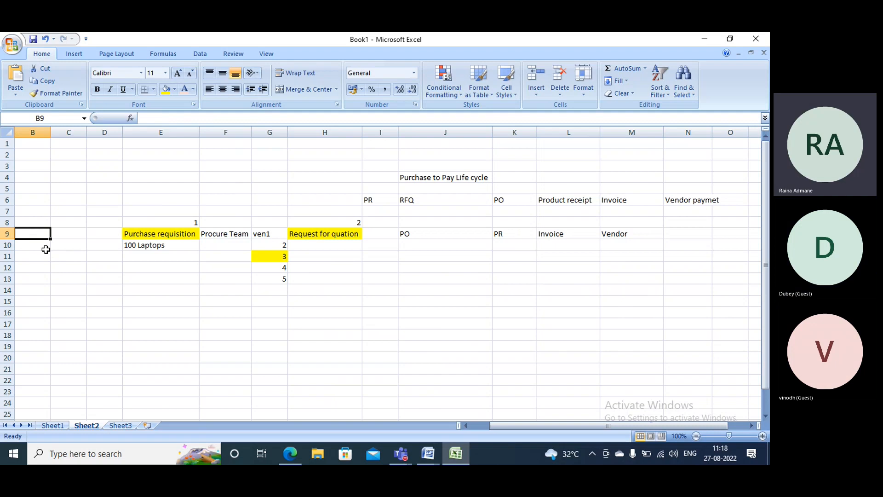
pyautogui.write('Only for 1')
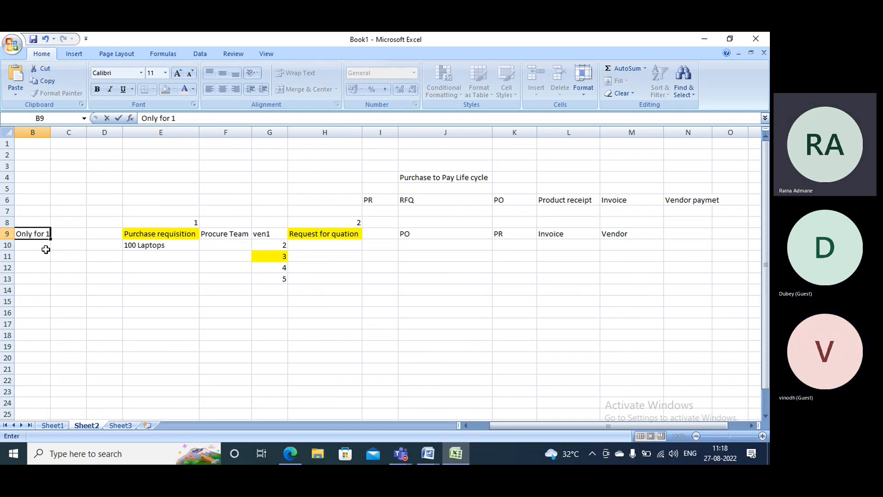
pyautogui.write('st level')
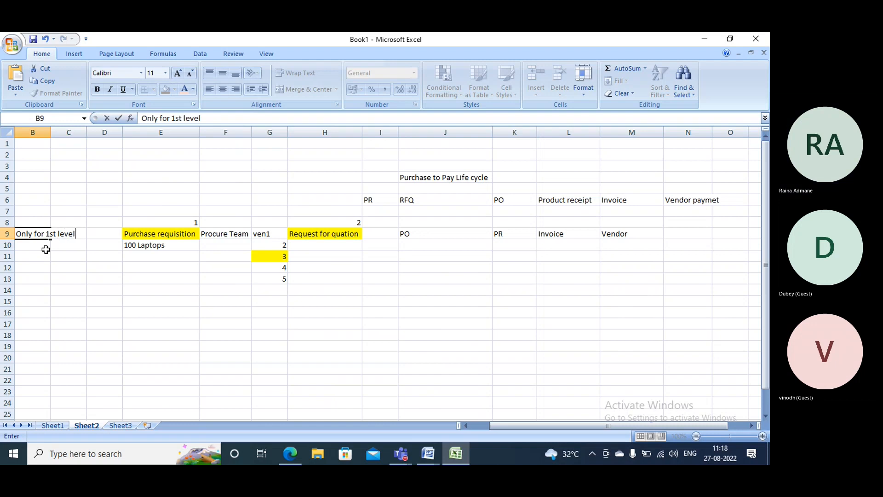
pyautogui.click(46, 269)
# Step: Widen column B to fit the Only for 1st level label and fill cell B9 with yellow
pyautogui.moveTo(48, 130); pyautogui.dragTo(78, 130)
pyautogui.click(29, 230)
pyautogui.click(167, 90)
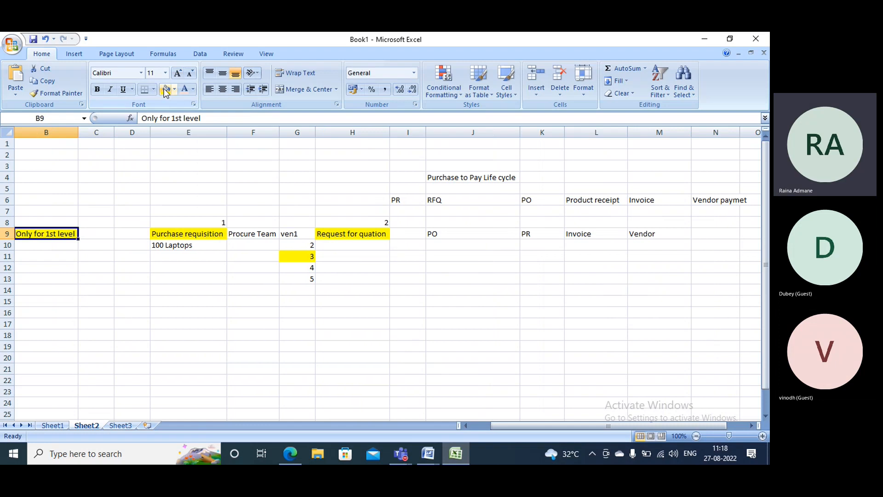
# Step: Enter Advance level in cell B17 to start a second section, and select that cell
pyautogui.scroll(-2, 209, 262)
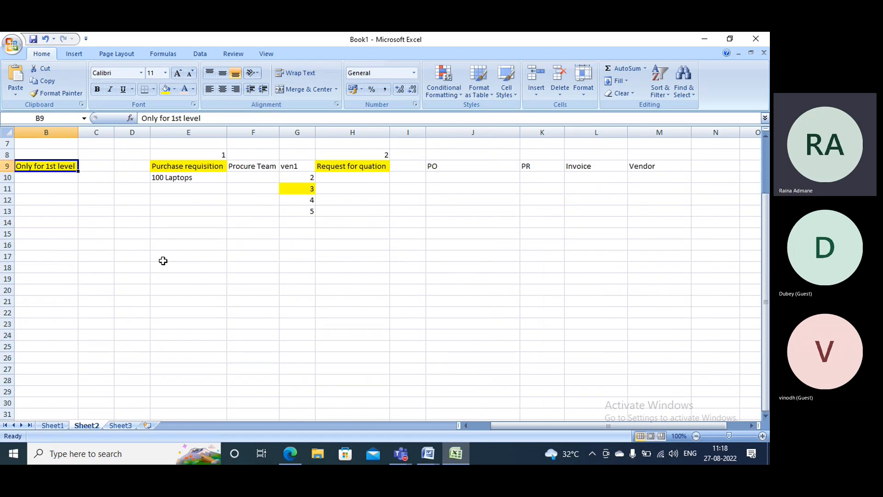
pyautogui.click(43, 260)
pyautogui.write('Ad')
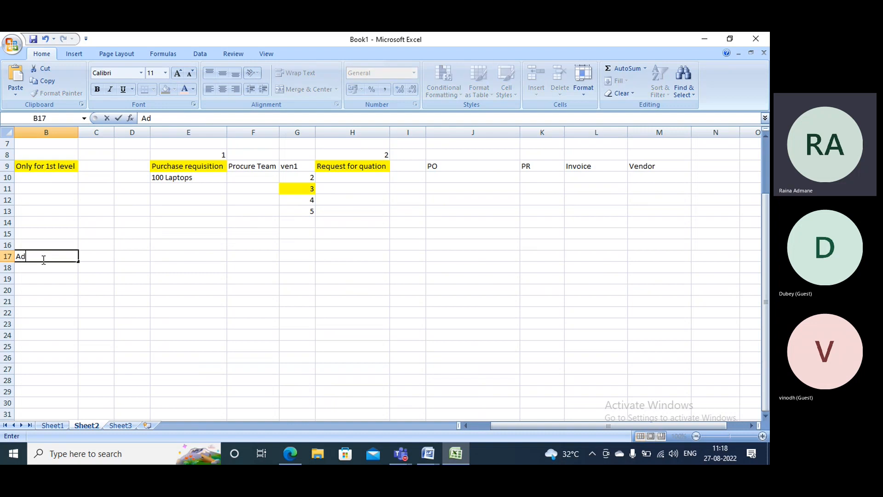
pyautogui.write('vance level')
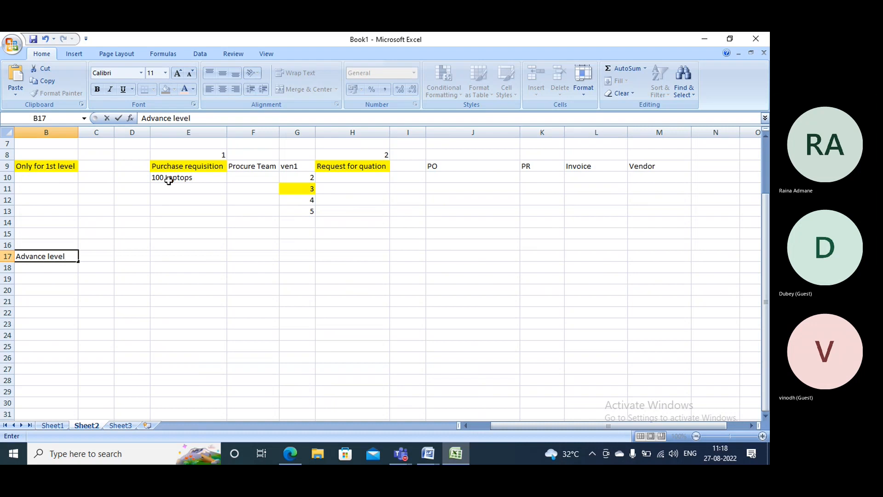
pyautogui.click(201, 264)
pyautogui.click(55, 258)
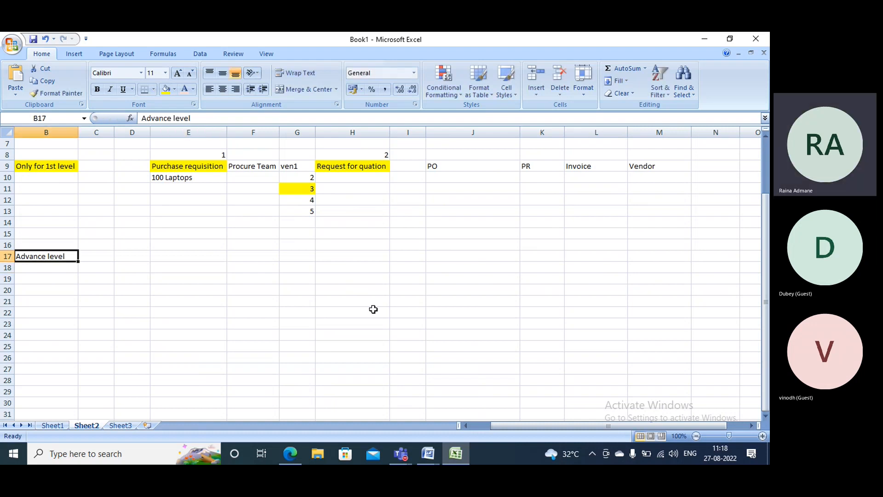
# Step: Copy the yellow Purchase requisition cell E9 into cell E17 of the Advance level row
pyautogui.click(185, 259)
pyautogui.write('P')
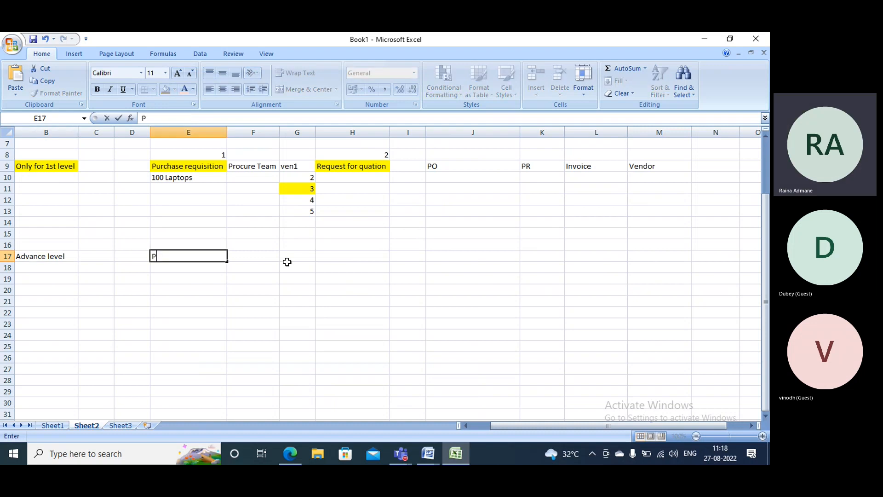
pyautogui.press('Escape')
pyautogui.click(192, 164)
pyautogui.hotkey('ctrl', 'c')
pyautogui.click(165, 256)
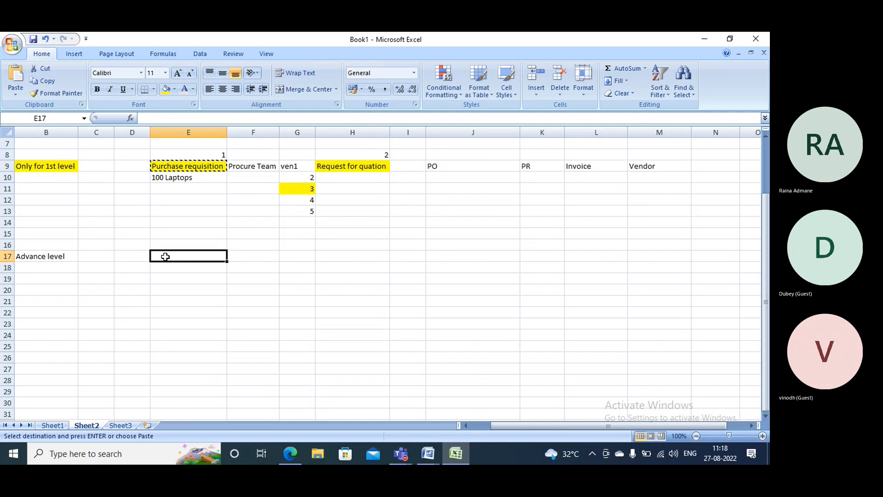
pyautogui.hotkey('ctrl', 'v')
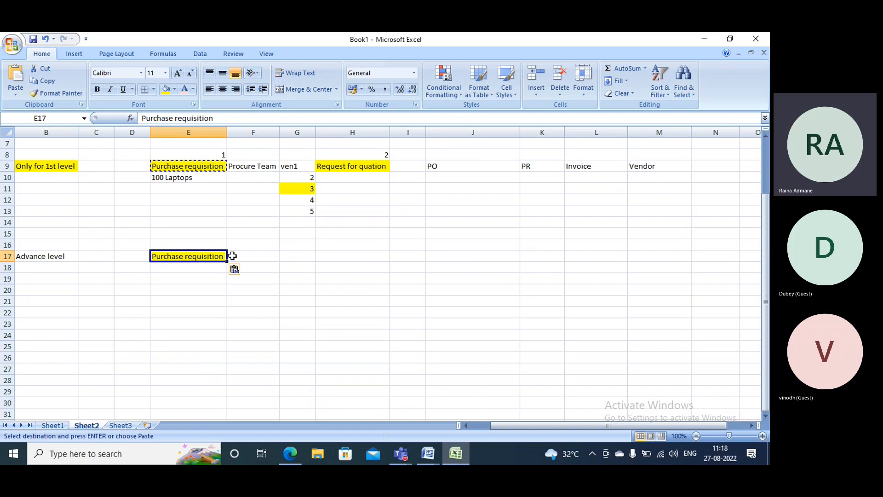
# Step: Enter 100 laptops in cell E18 under Purchase requisition and its price 100$ in cell F18
pyautogui.click(196, 265)
pyautogui.write('100')
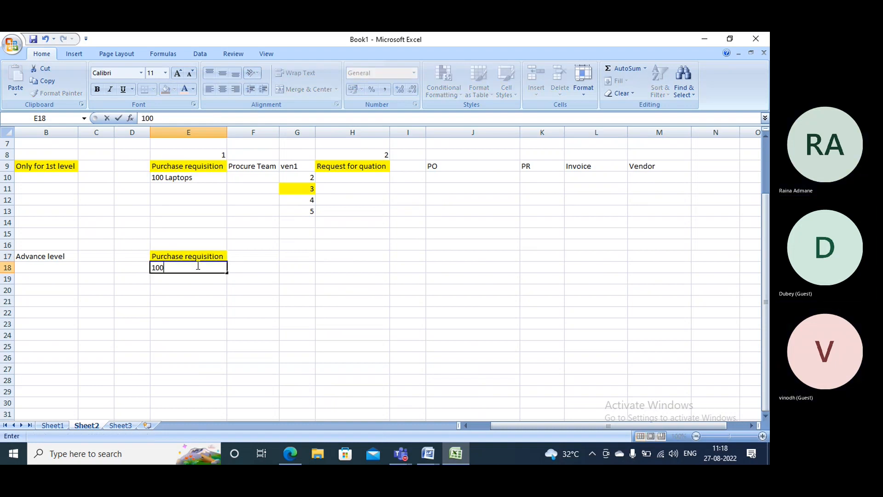
pyautogui.write(' laptops')
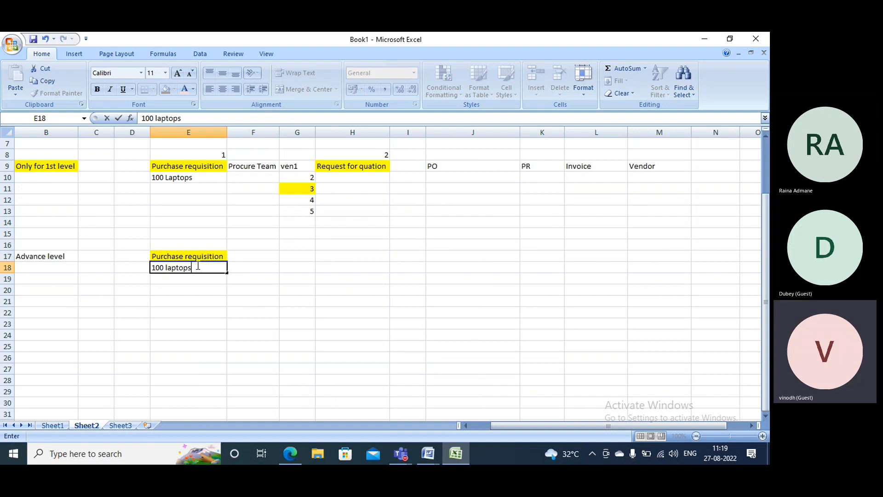
pyautogui.click(241, 288)
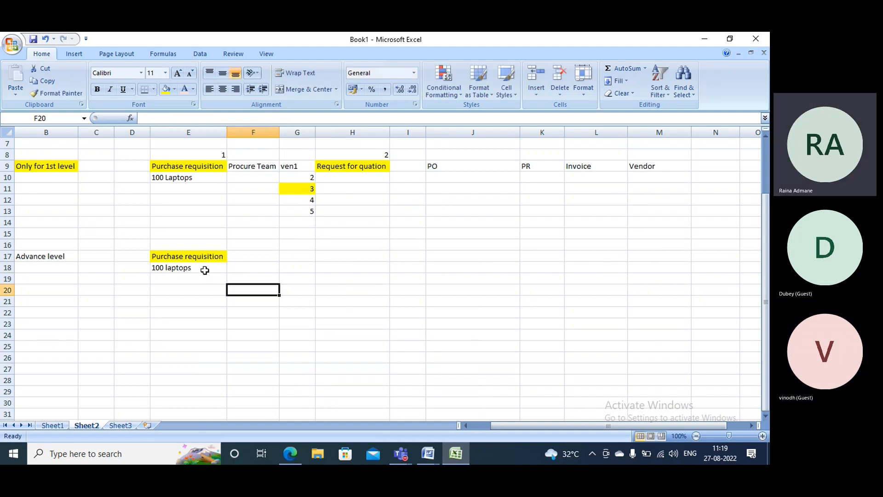
pyautogui.click(246, 265)
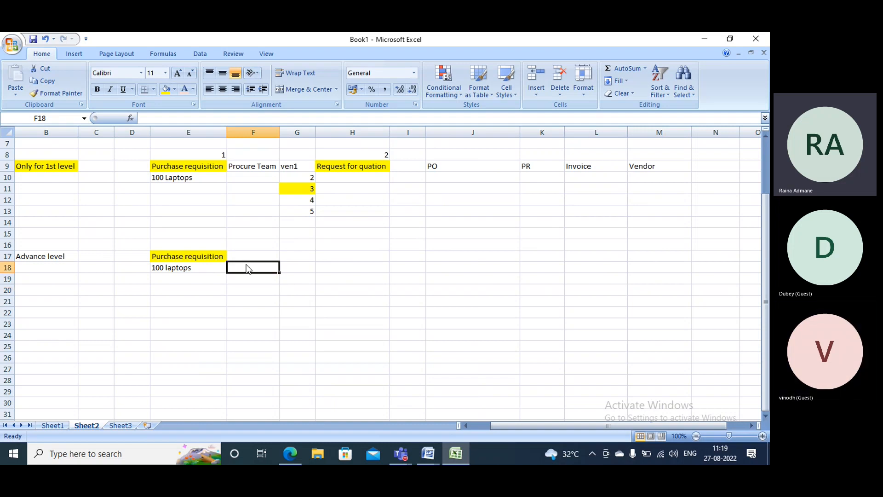
pyautogui.write('100')
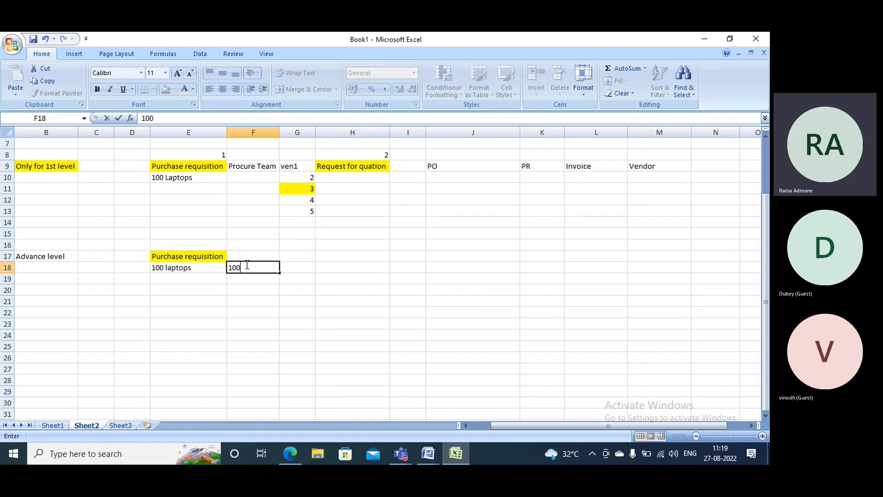
pyautogui.write('$')
pyautogui.press('Tab')
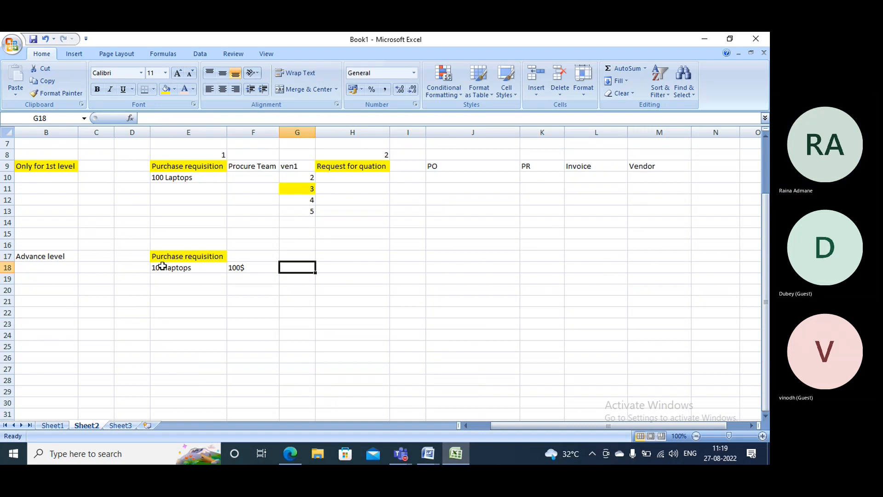
# Step: Enter PO created in cell E20 below the laptop requisition, with the spelling corrected
pyautogui.click(179, 289)
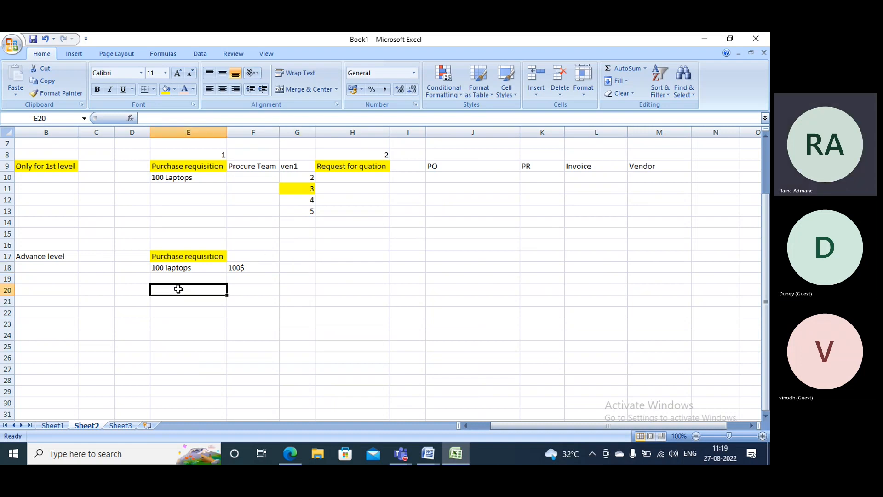
pyautogui.write('PO creaed')
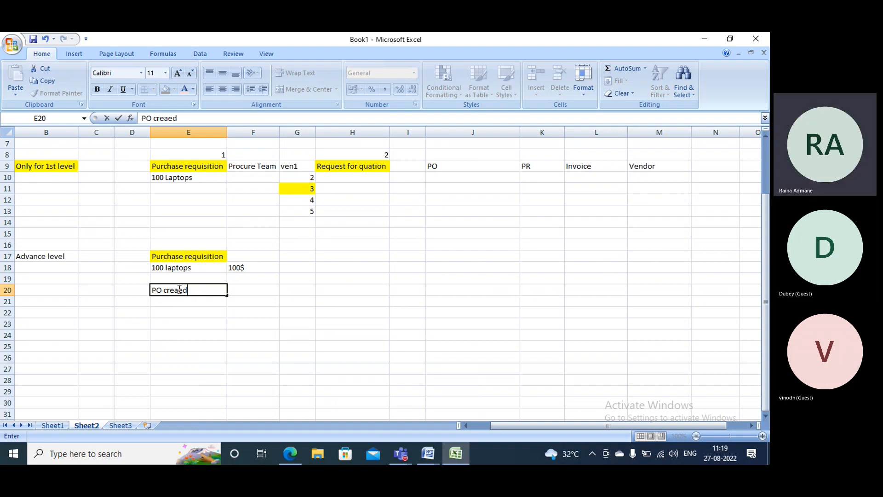
pyautogui.press('Tab')
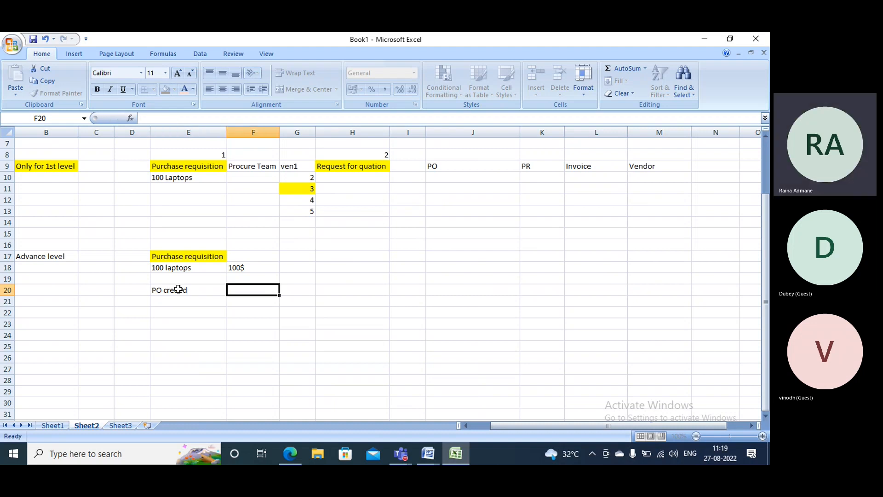
pyautogui.click(180, 290)
pyautogui.doubleClick(180, 290)
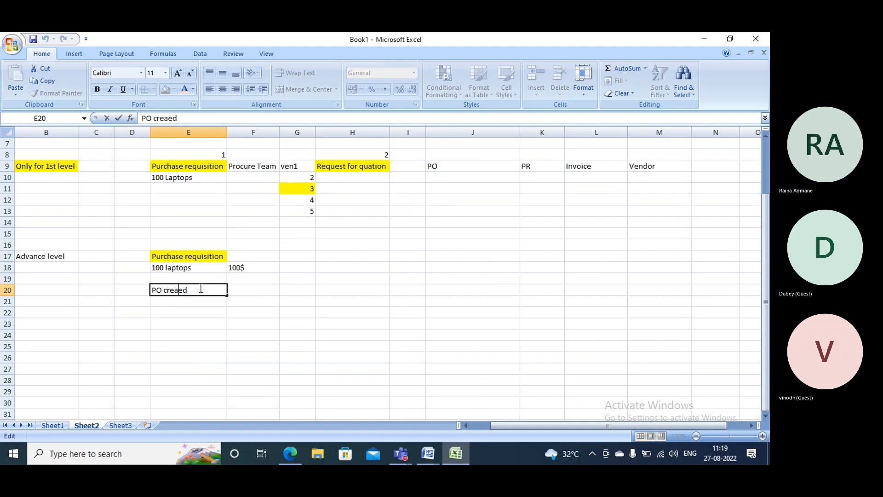
pyautogui.write('t')
pyautogui.press('Tab')
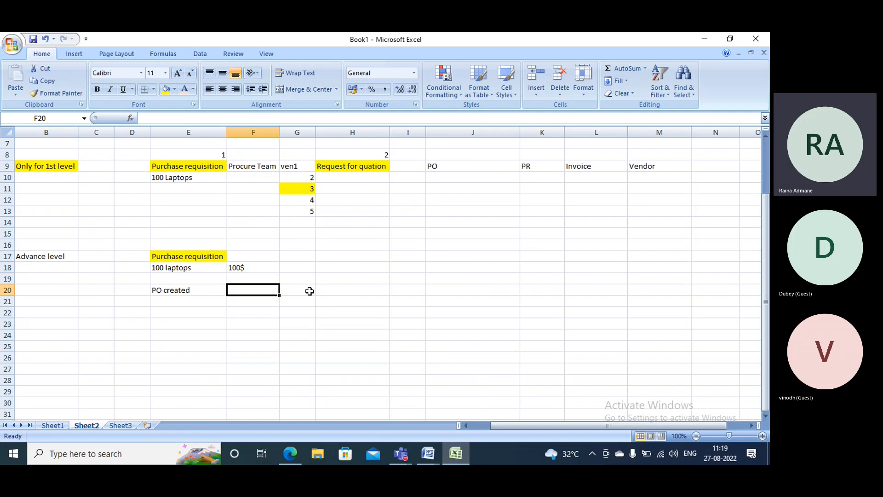
# Step: Fill the requisition block E17:E20 with yellow
pyautogui.moveTo(172, 258); pyautogui.dragTo(208, 289)
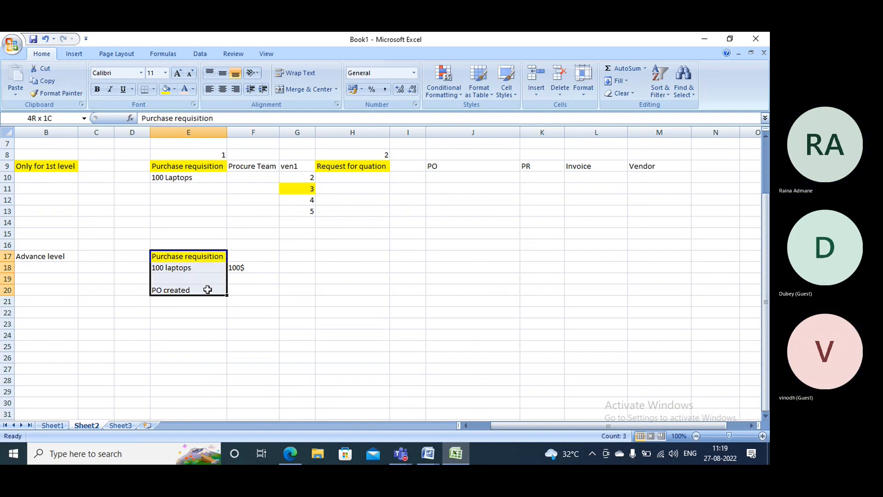
pyautogui.click(166, 89)
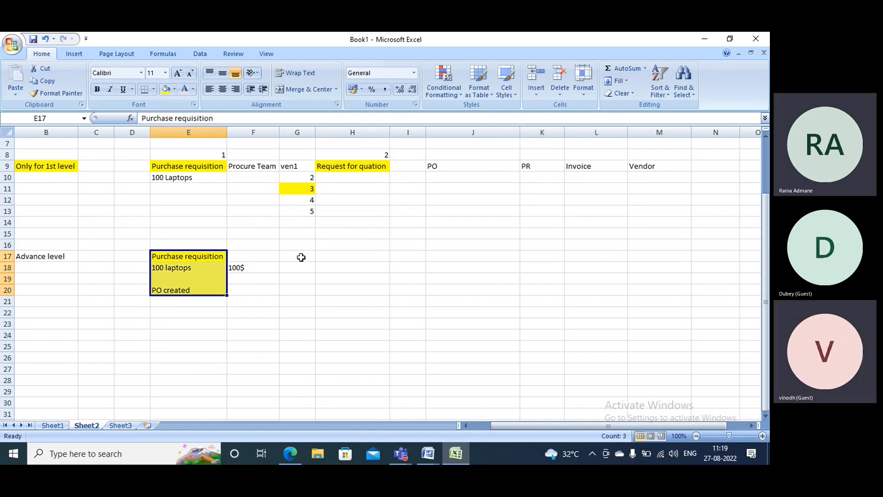
pyautogui.click(309, 256)
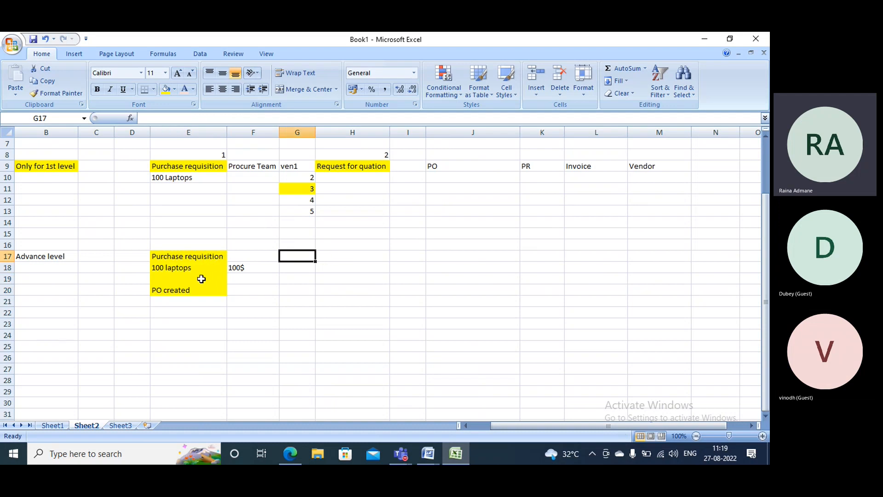
# Step: Add the brand dell to the laptop entry in E18 so it reads 100 laptops dell
pyautogui.click(259, 168)
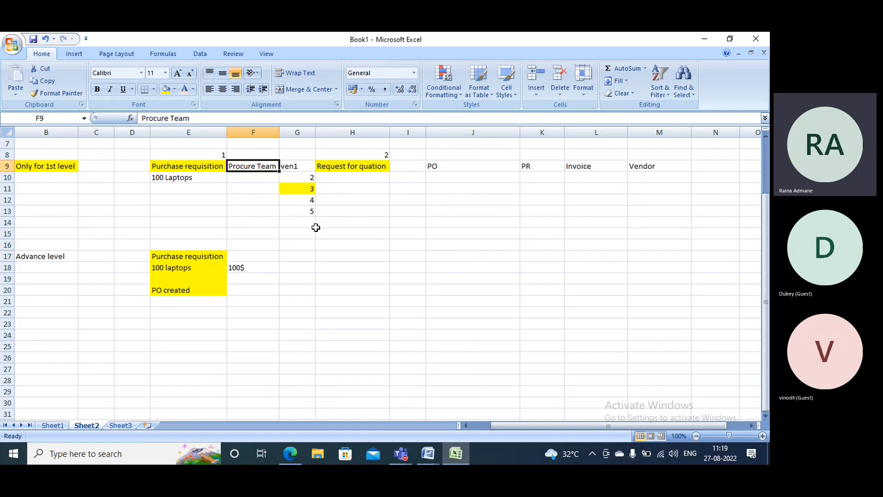
pyautogui.doubleClick(213, 267)
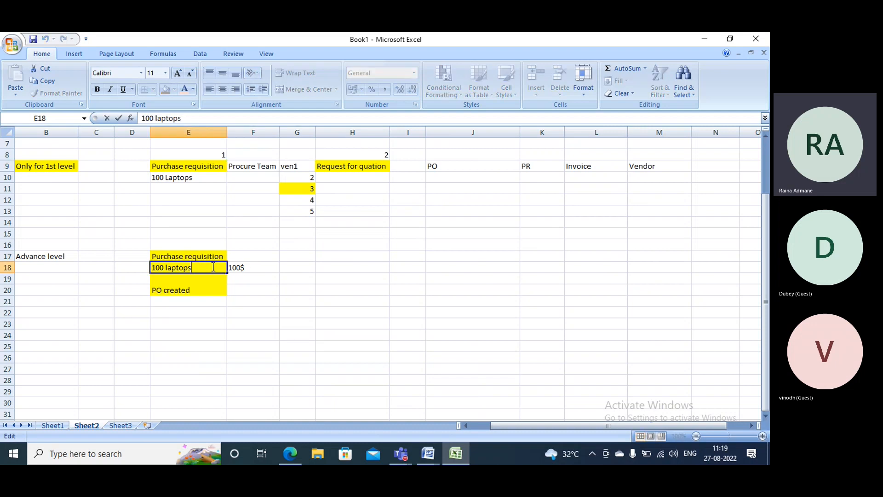
pyautogui.write('dell')
# Step: Enter RFQ in cell G17 and the first vendor Ven1 in cell H17
pyautogui.click(295, 261)
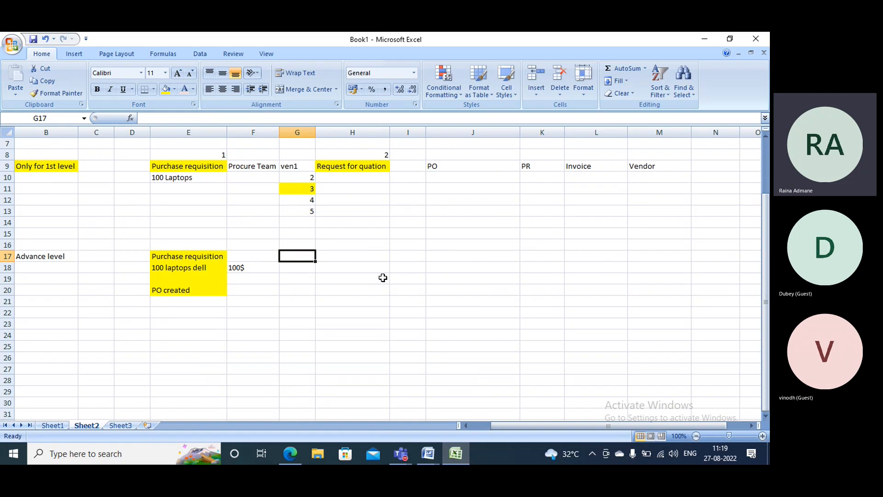
pyautogui.write('RFQ')
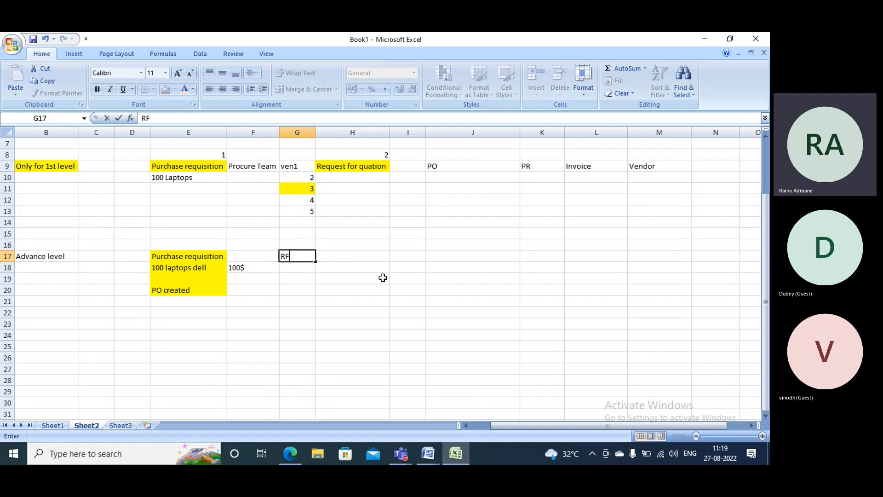
pyautogui.click(342, 256)
pyautogui.write('Ven1')
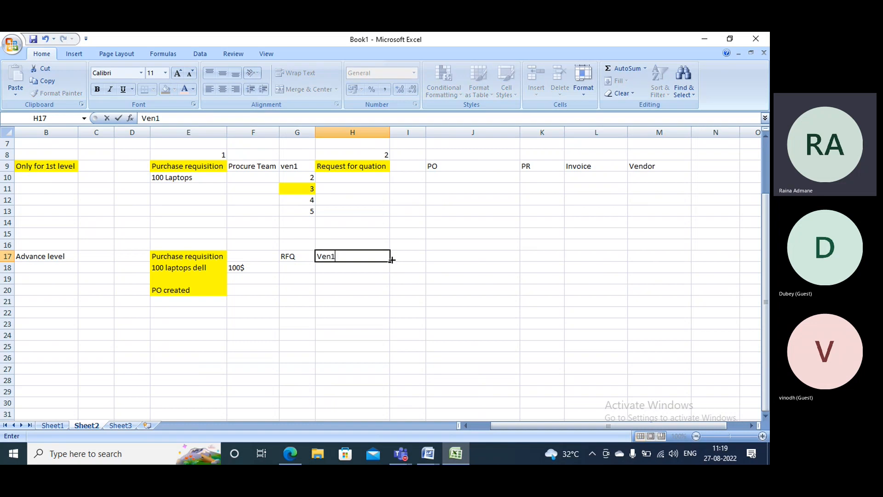
pyautogui.press('Return')
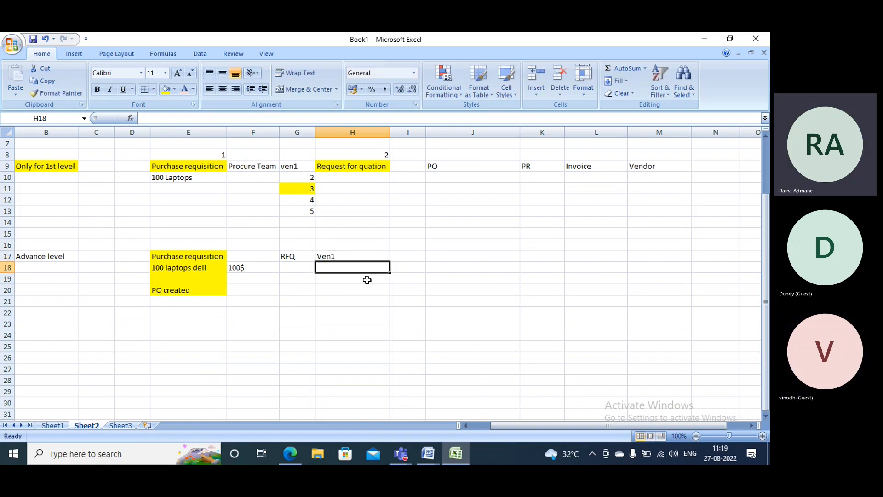
# Step: Continue the vendor list below Ven1 with vend in H18, 3 in H19 and 4 in H20
pyautogui.write('vend')
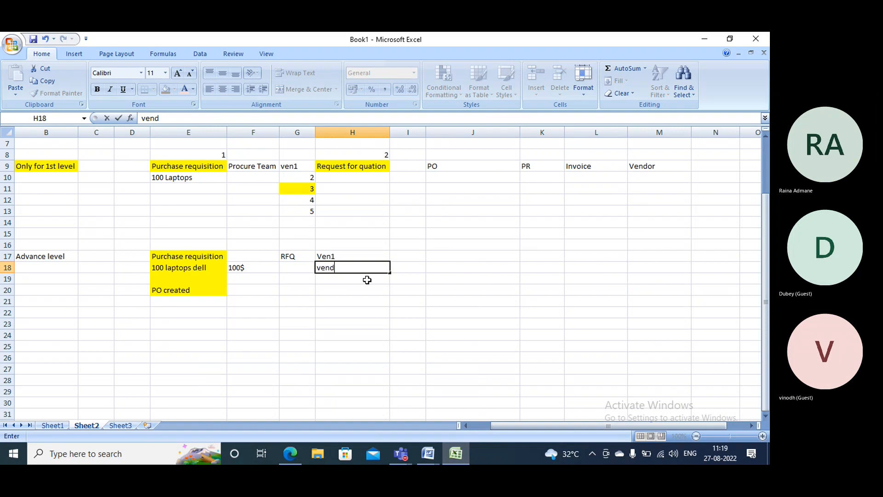
pyautogui.press('Return')
pyautogui.write('3')
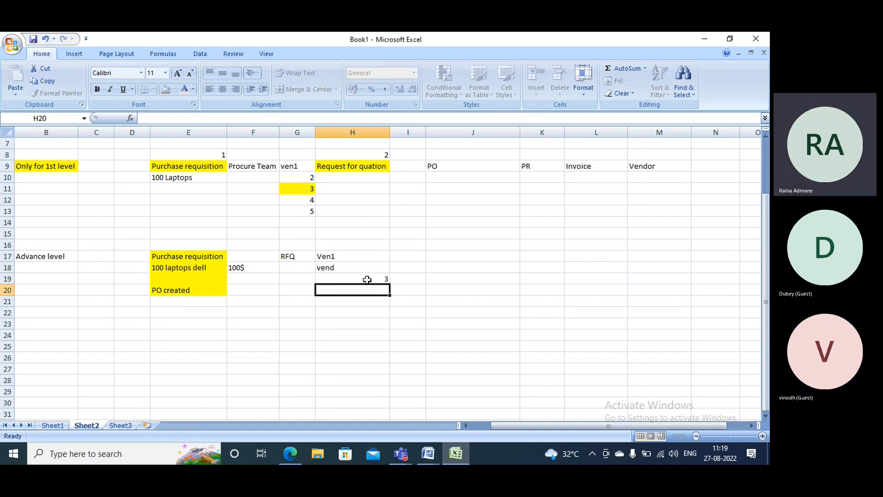
pyautogui.press('Return')
pyautogui.write('4')
pyautogui.click(567, 266)
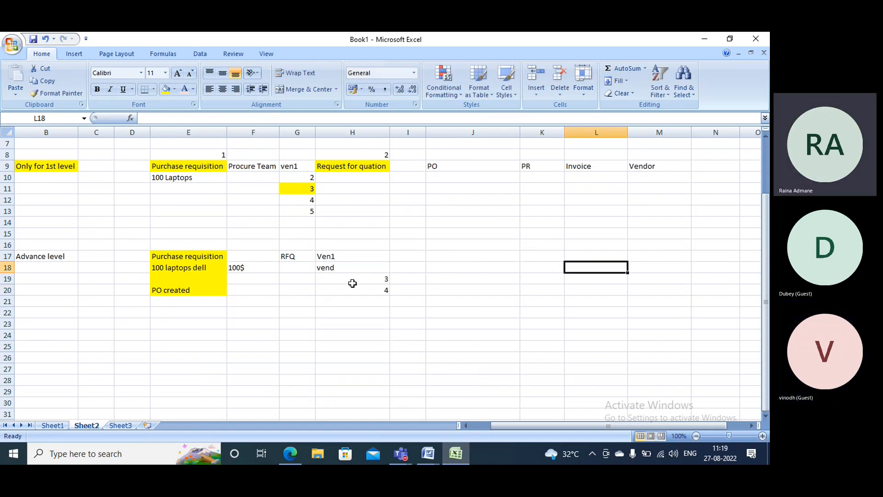
# Step: Fill the RFQ cell G17 with yellow and enter PO created in cell H22 below the vendor list
pyautogui.click(283, 257)
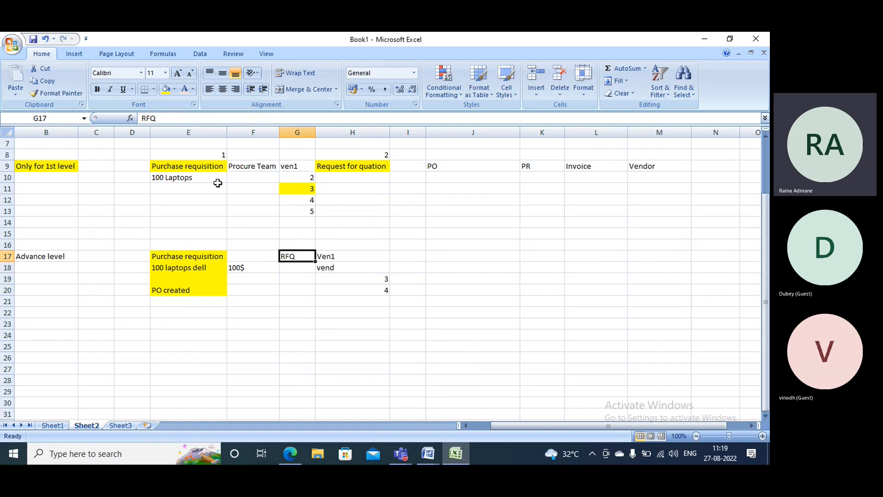
pyautogui.click(166, 88)
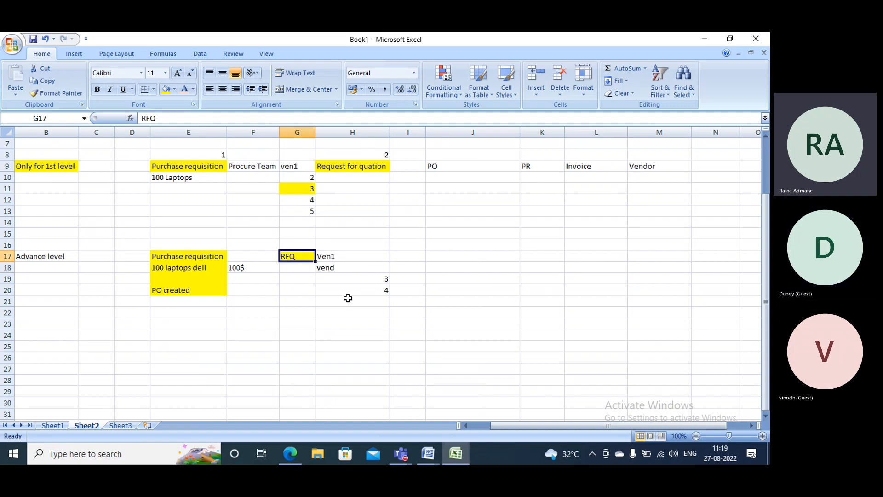
pyautogui.click(332, 312)
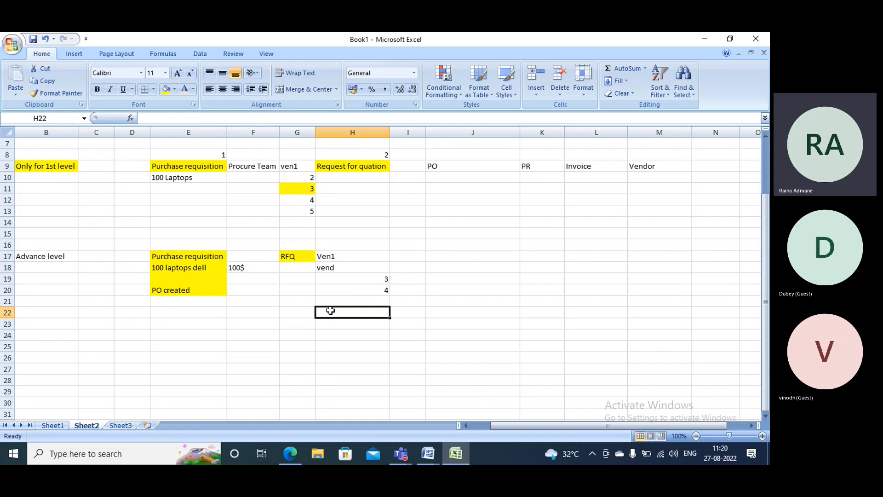
pyautogui.write('PO created')
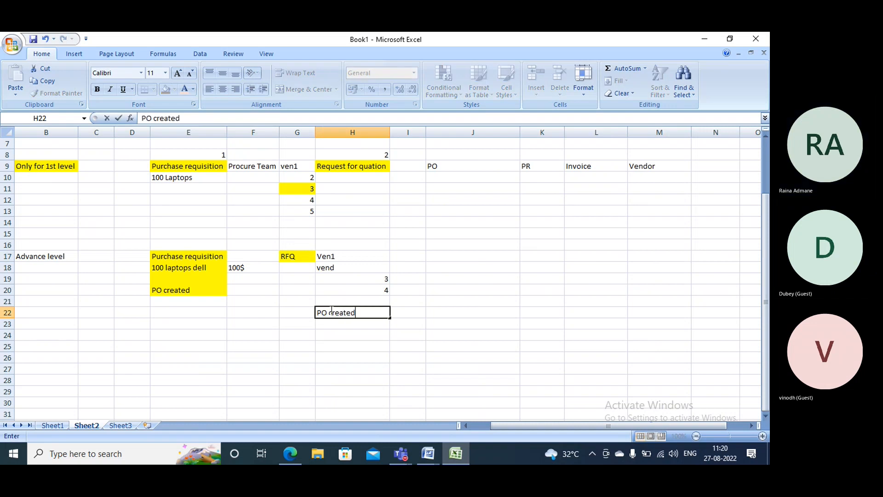
pyautogui.click(607, 271)
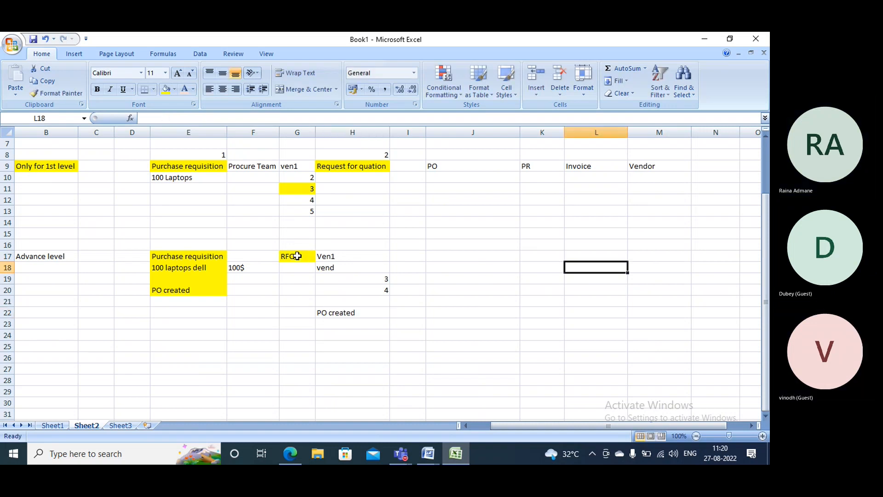
# Step: Fill the whole RFQ and vendor block G17:H22 with yellow
pyautogui.moveTo(292, 256); pyautogui.dragTo(376, 299)
pyautogui.click(167, 89)
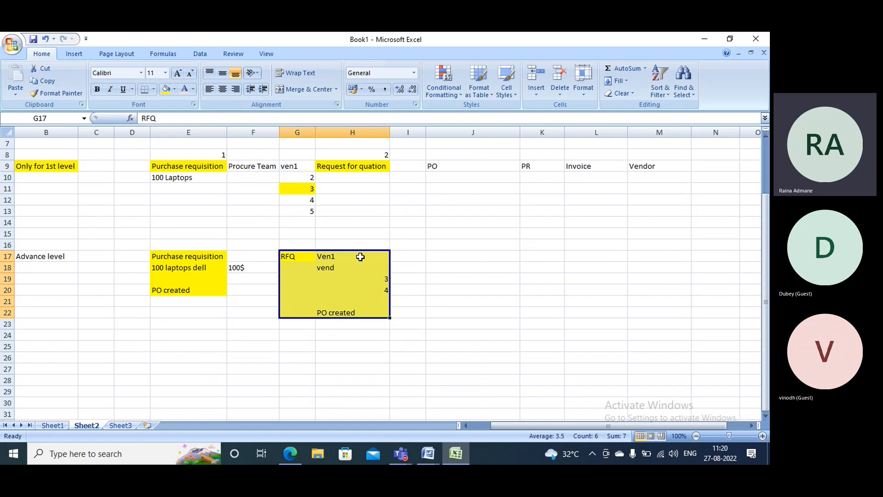
# Step: Enter PO Created in cell J17 of the advance-level row, next to the RFQ and vendor block
pyautogui.click(446, 255)
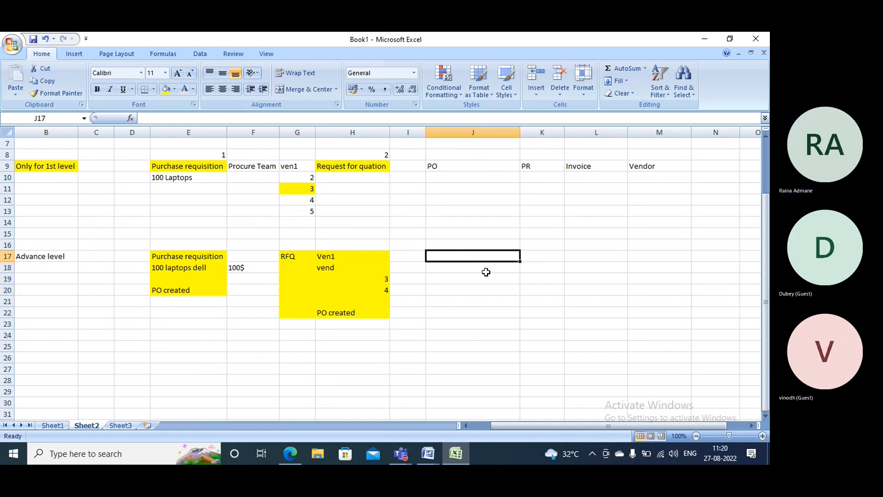
pyautogui.write('Po')
pyautogui.press('BackSpace')
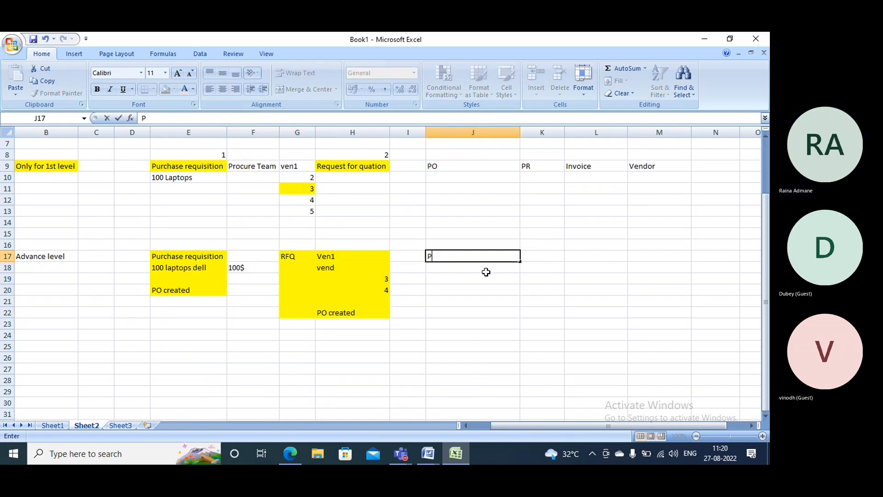
pyautogui.write('O Creared')
pyautogui.press('BackSpace')
pyautogui.press('BackSpace')
pyautogui.write('red')
pyautogui.press('BackSpace')
pyautogui.press('BackSpace')
pyautogui.press('BackSpace')
pyautogui.press('BackSpace')
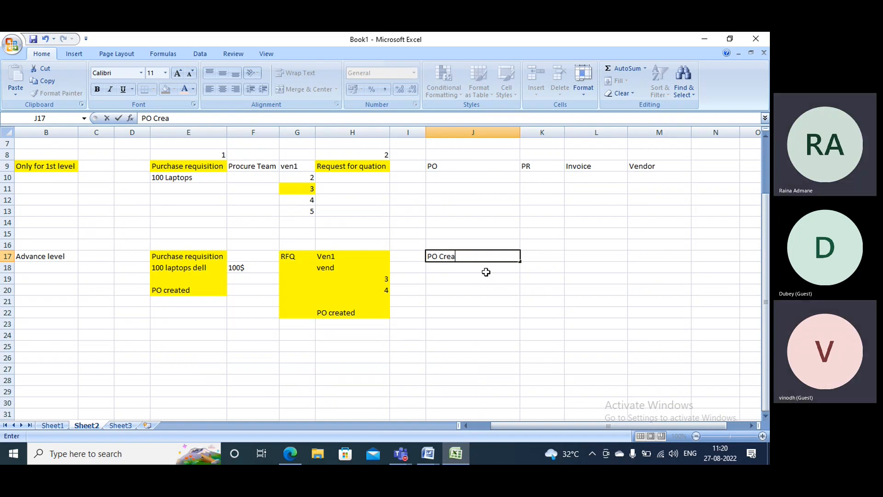
pyautogui.write('ted')
pyautogui.click(541, 279)
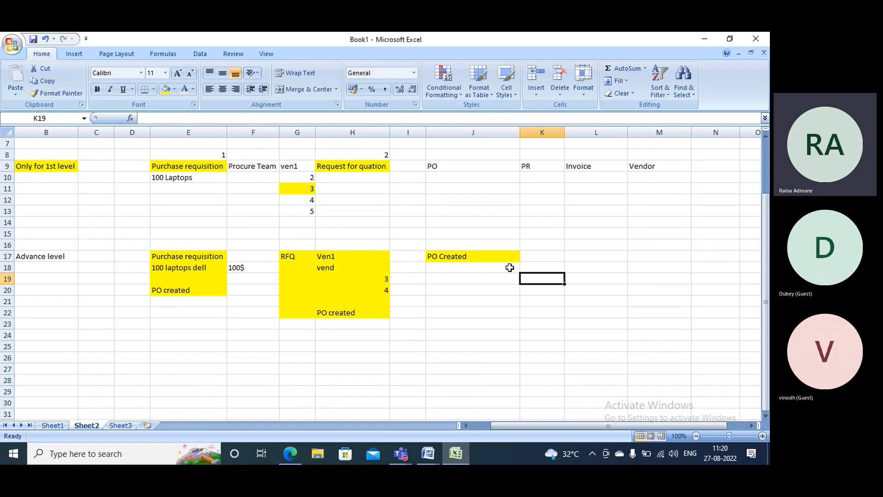
# Step: Try inserting a new column before column K and undo the insertion
pyautogui.click(530, 132)
pyautogui.rightClick(534, 133)
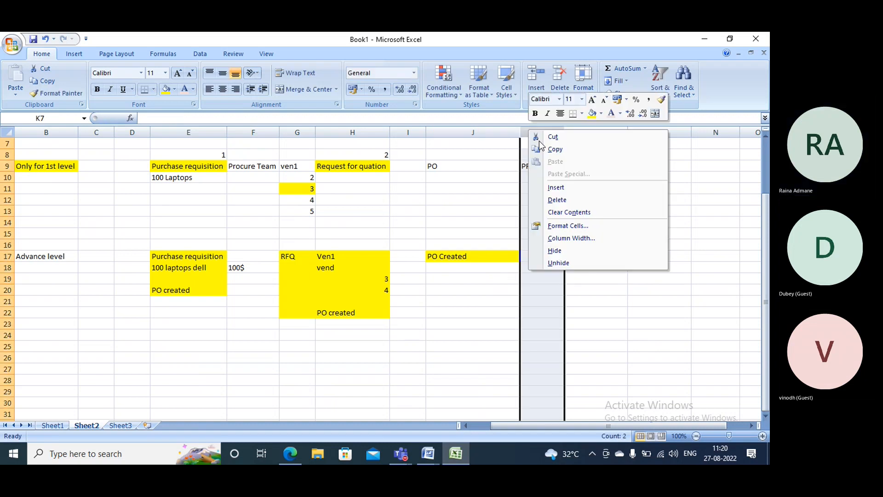
pyautogui.click(555, 188)
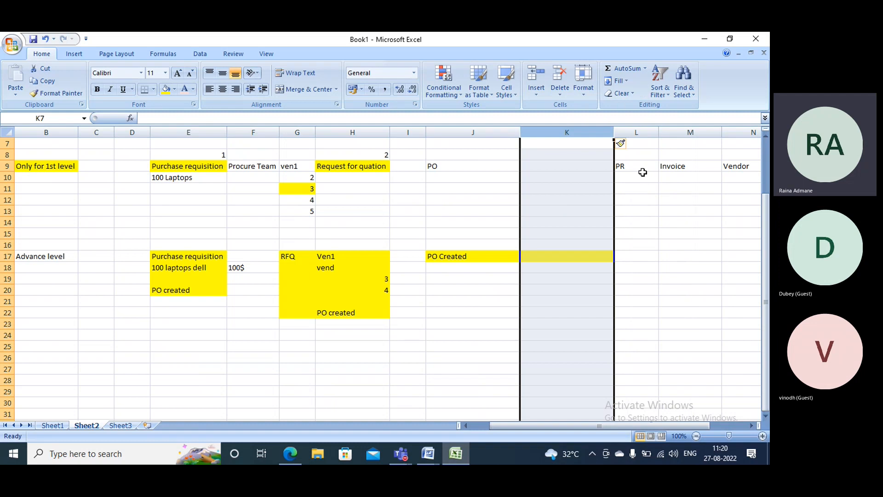
pyautogui.hotkey('ctrl', 'z')
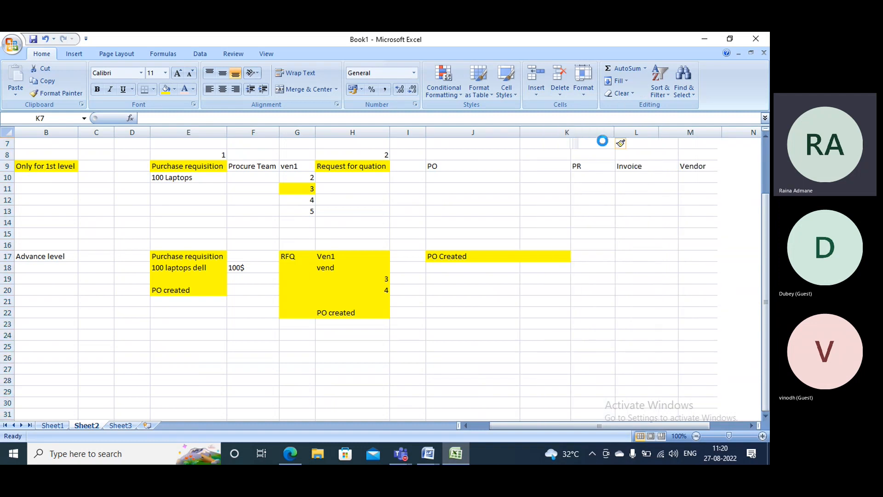
pyautogui.click(536, 254)
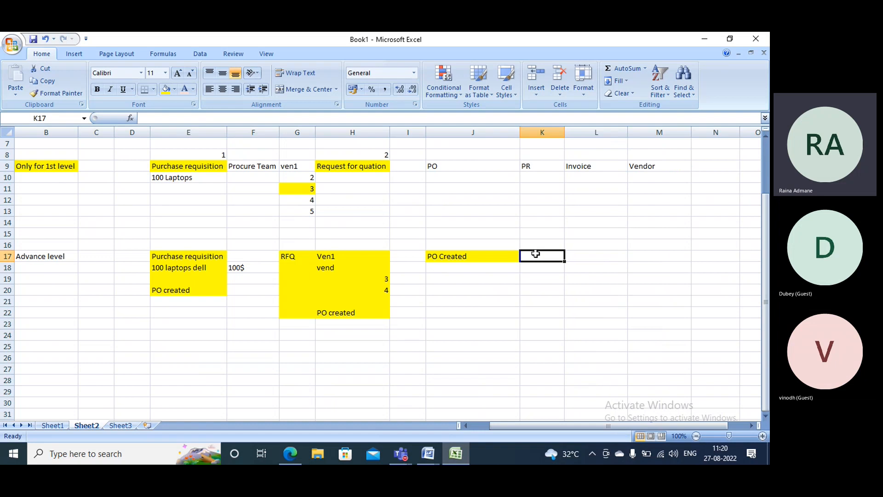
# Step: Enter `100 received in cell J18 below PO Created and PR in cell I18 beside it
pyautogui.click(473, 269)
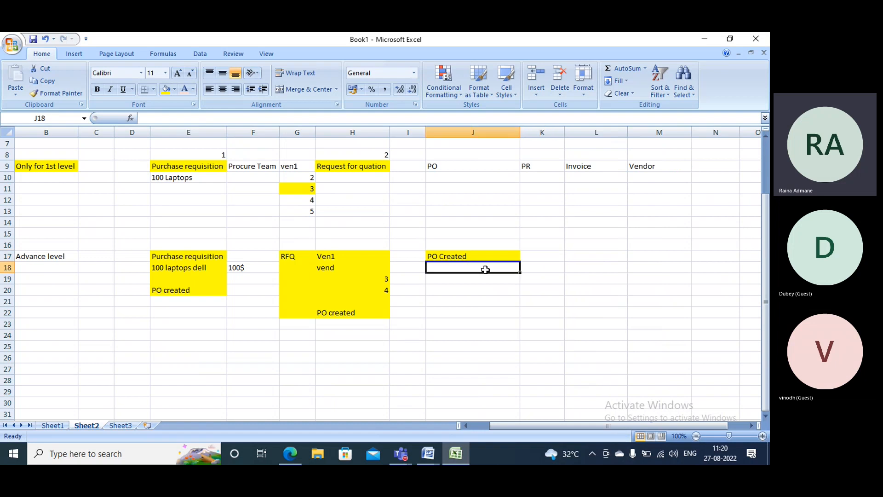
pyautogui.write('`100 re')
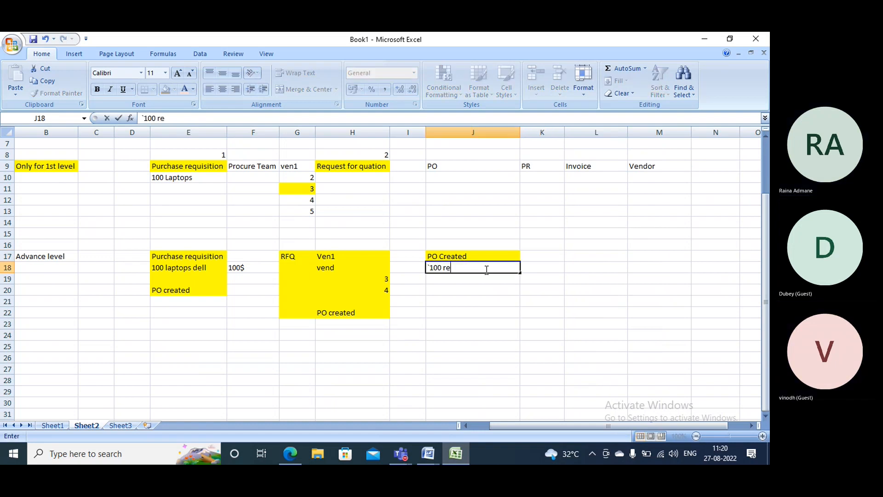
pyautogui.write('ceived')
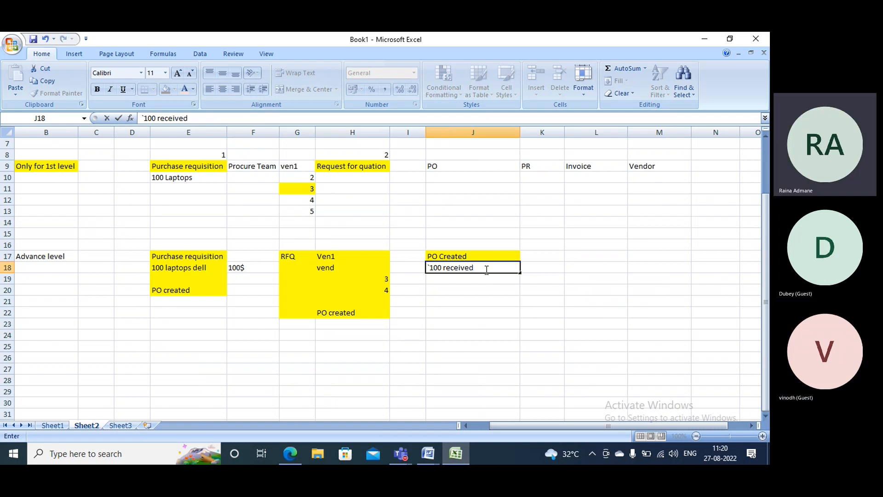
pyautogui.press('Tab')
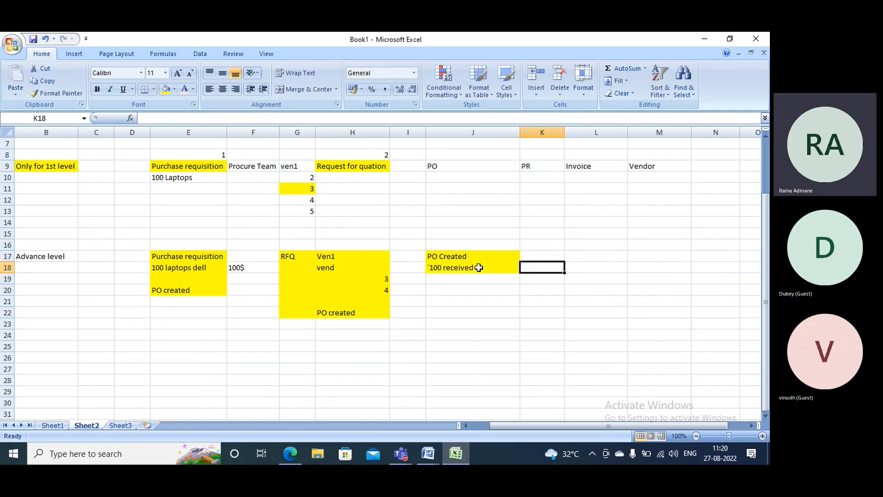
pyautogui.click(411, 267)
pyautogui.write('PR')
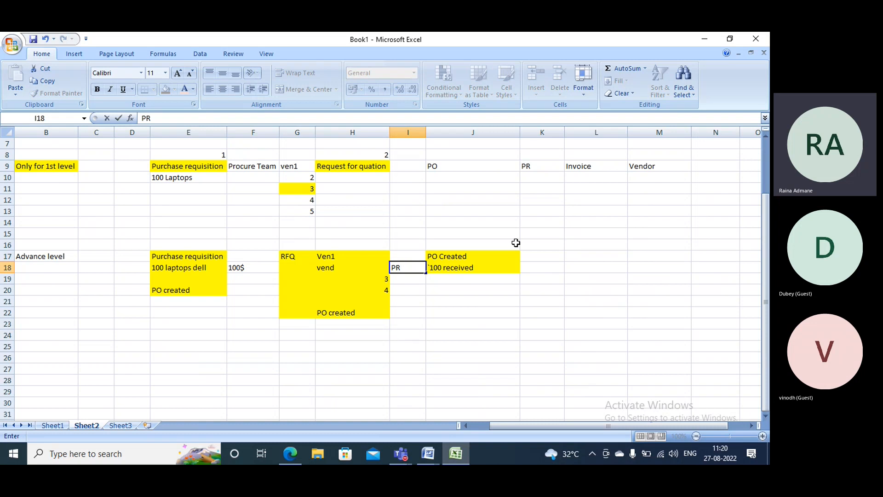
# Step: Enter quality check in cell K17, following PO Created in the advance-level row
pyautogui.click(551, 260)
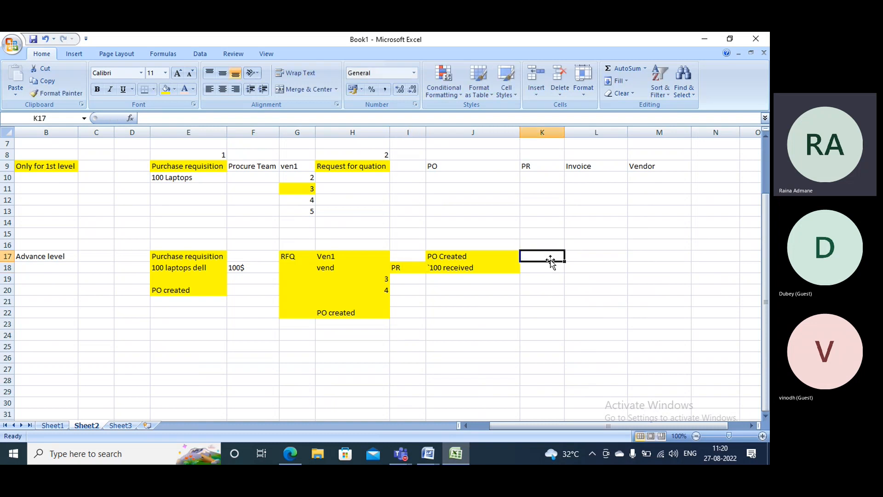
pyautogui.write('qu')
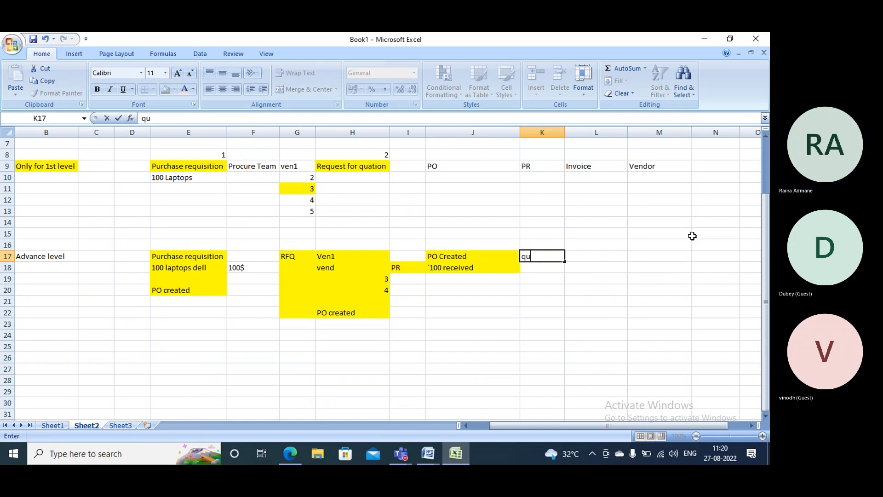
pyautogui.write('ality cehck')
pyautogui.press('BackSpace')
pyautogui.press('BackSpace')
pyautogui.press('BackSpace')
pyautogui.press('BackSpace')
pyautogui.write('heck')
pyautogui.click(744, 282)
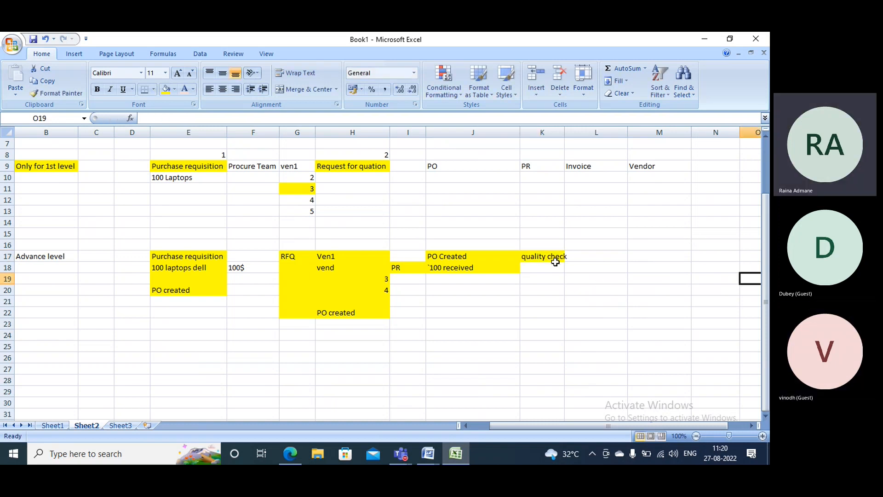
# Step: Enter quality order in cell K18 below the quality check stage
pyautogui.click(545, 260)
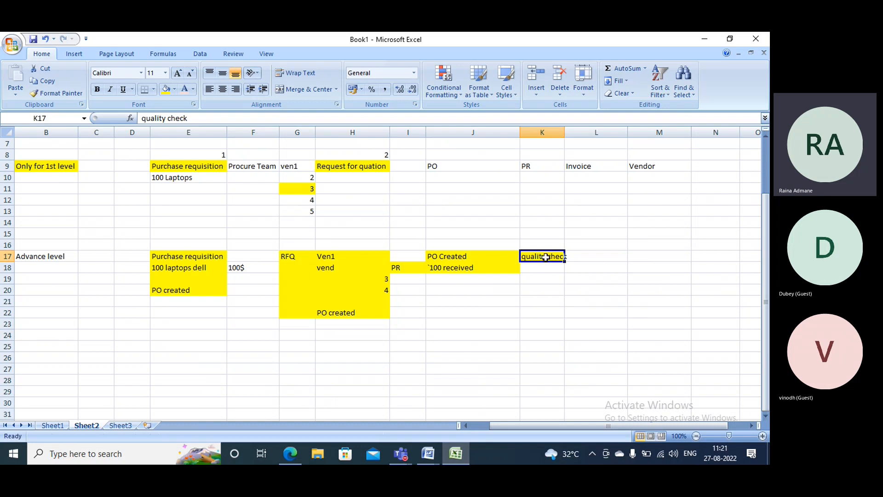
pyautogui.click(544, 271)
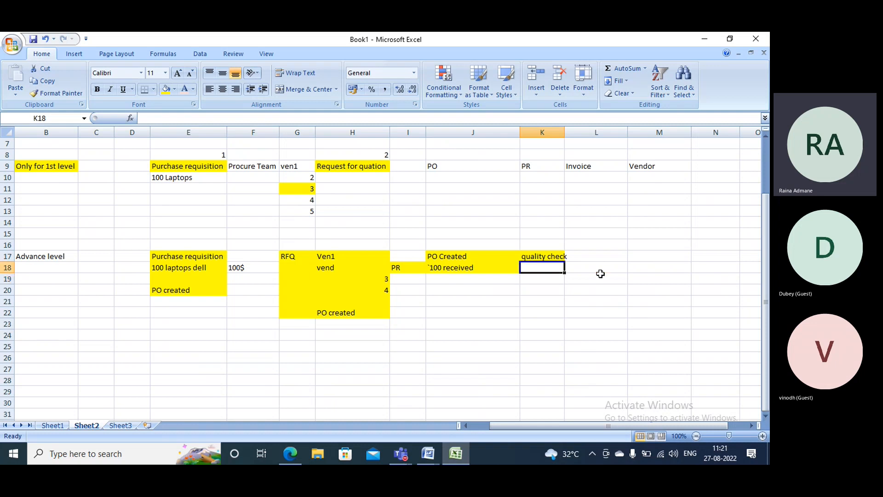
pyautogui.write('quality orde')
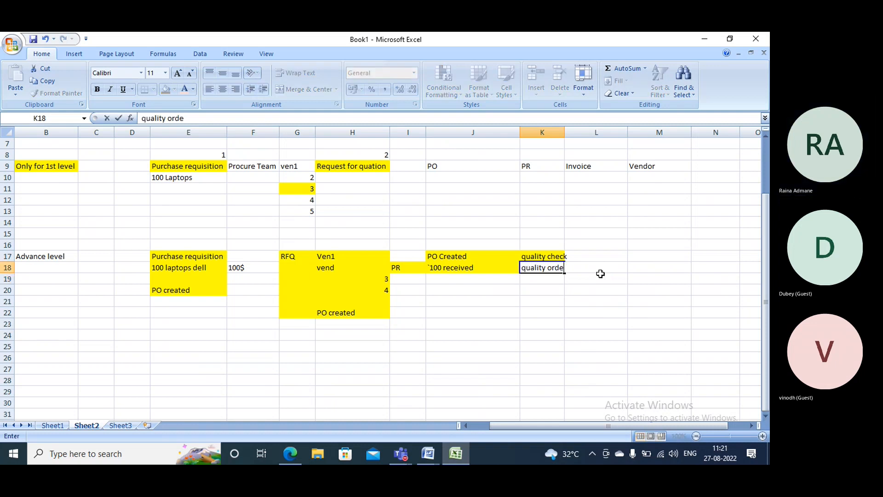
pyautogui.write('r')
pyautogui.press('Return')
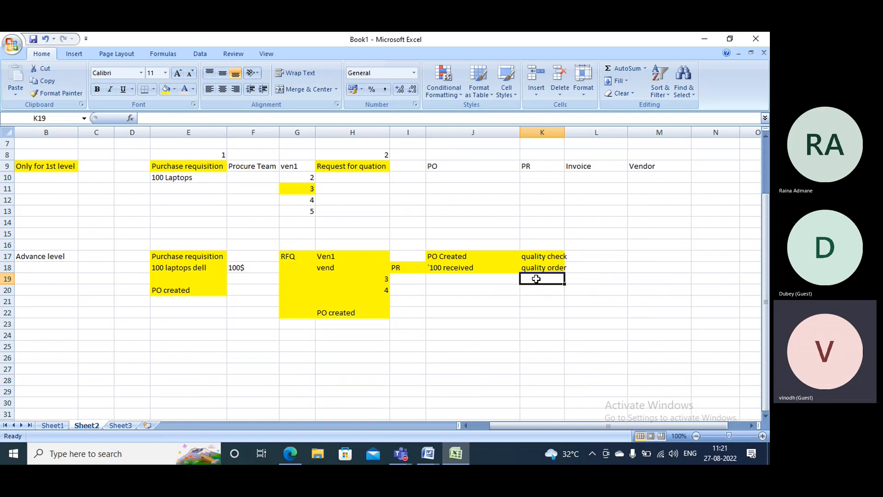
# Step: Continue row 17 after the quality check with OK in L17, invoie in M17 and payment in N17
pyautogui.click(580, 254)
pyautogui.write('OK')
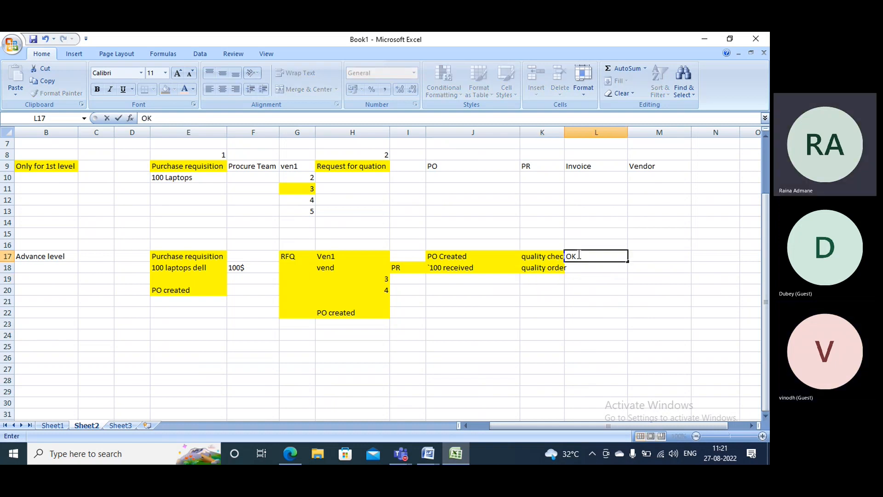
pyautogui.press('Tab')
pyautogui.write('invoie')
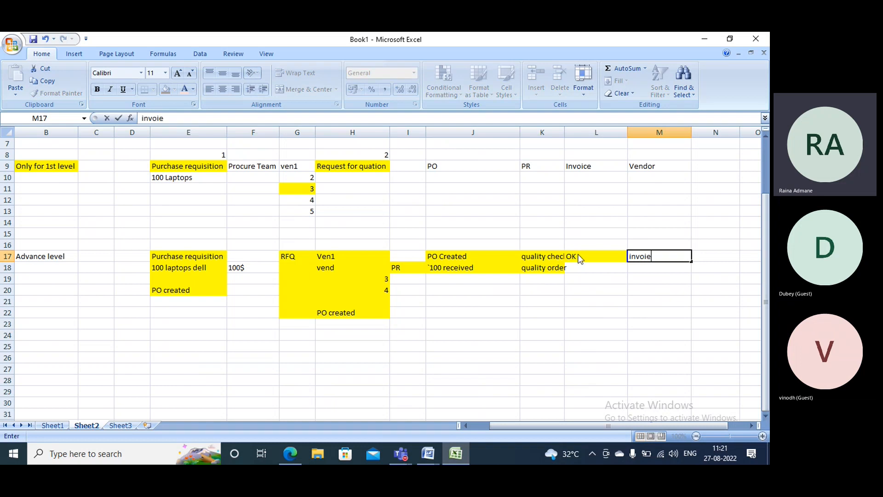
pyautogui.press('Tab')
pyautogui.write('payment')
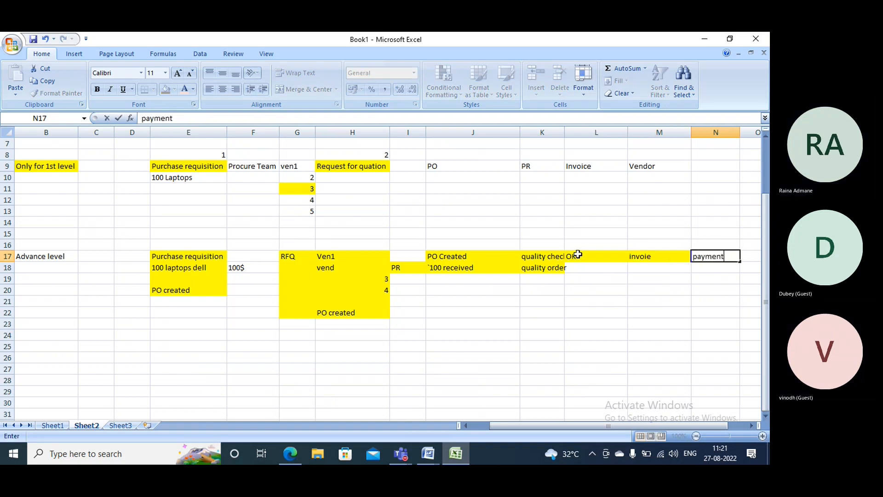
# Step: Enter Not ok in cell L19 as the alternative outcome of the quality check
pyautogui.click(570, 278)
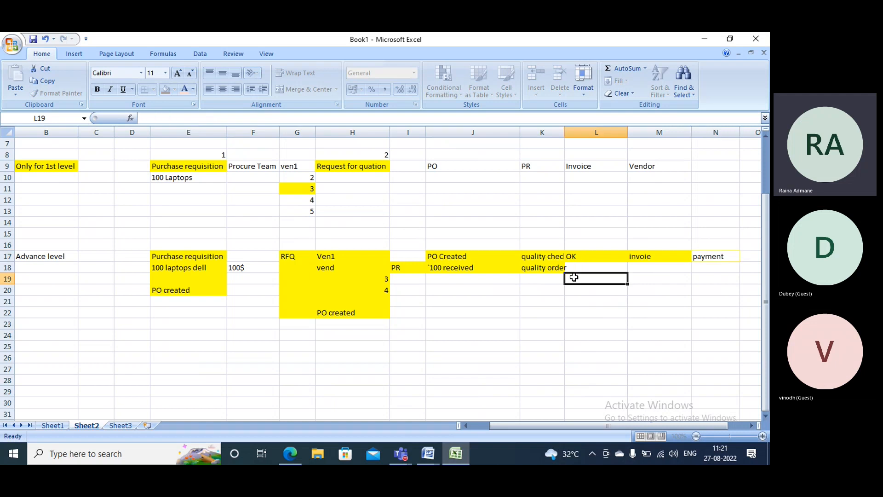
pyautogui.write('Not')
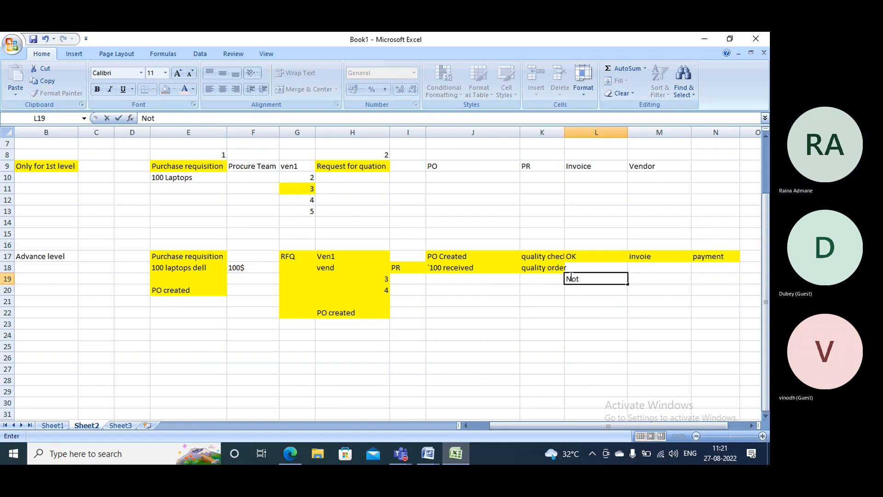
pyautogui.write(' ok')
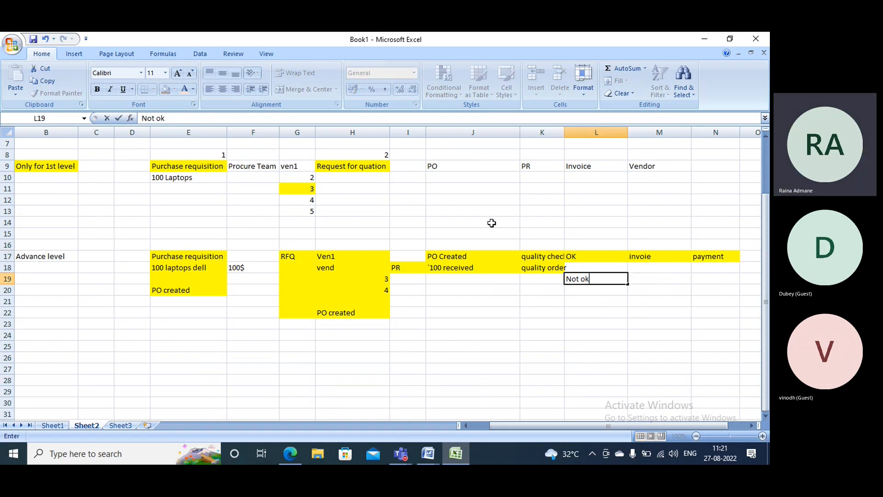
pyautogui.click(492, 223)
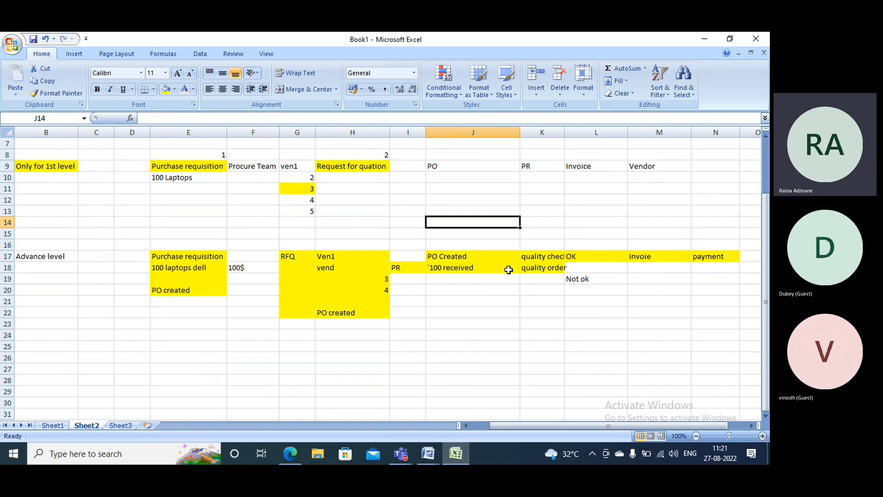
# Step: Enter Quarantine management in cell L20 below the Not ok outcome
pyautogui.click(532, 256)
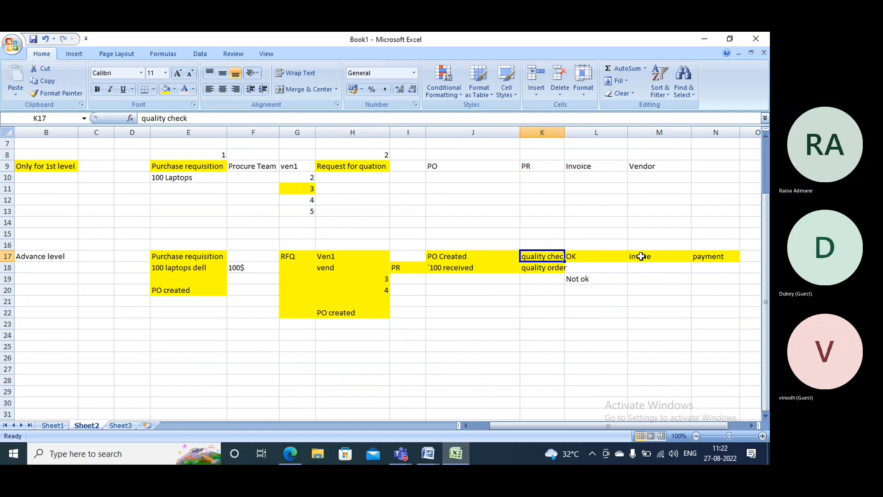
pyautogui.click(590, 281)
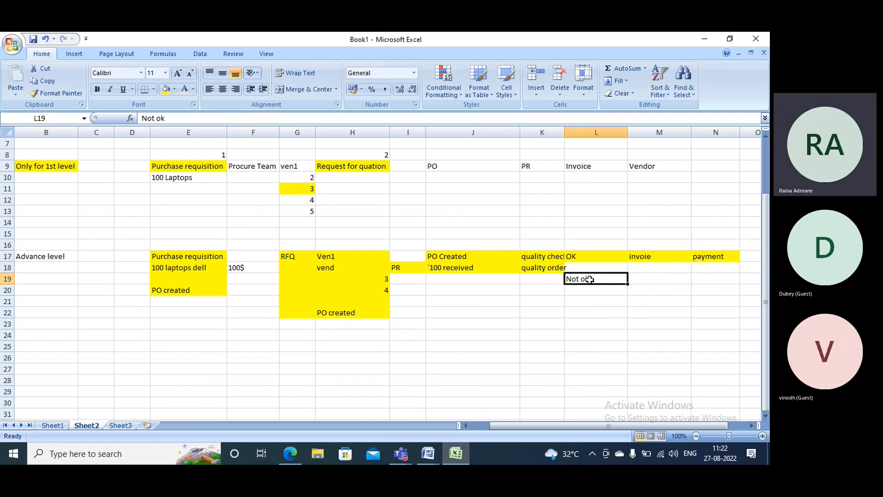
pyautogui.click(580, 291)
pyautogui.write('Q')
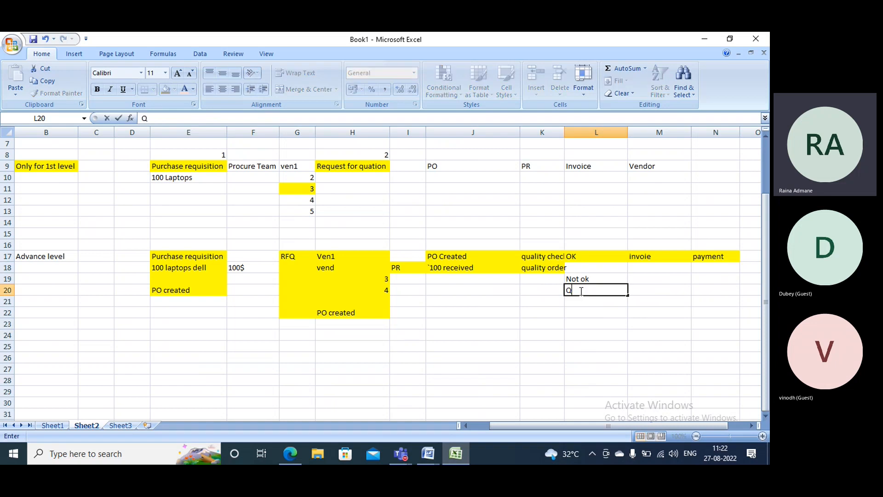
pyautogui.write('uara')
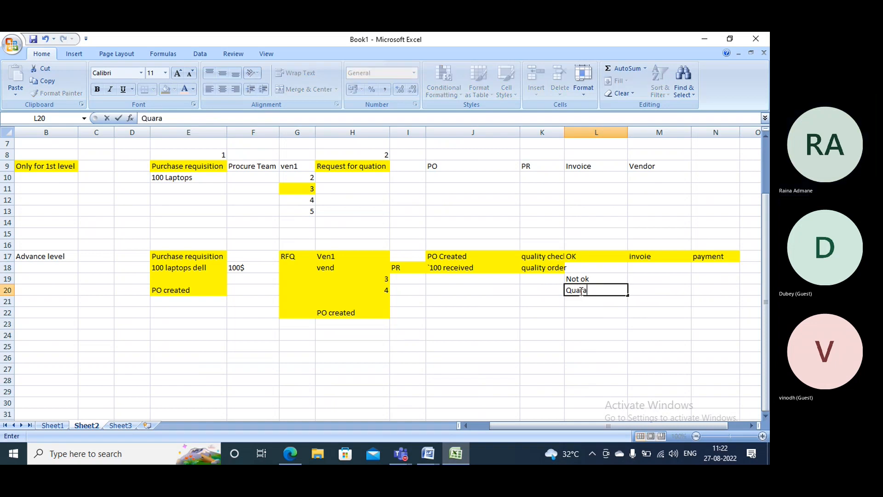
pyautogui.write('ntine man')
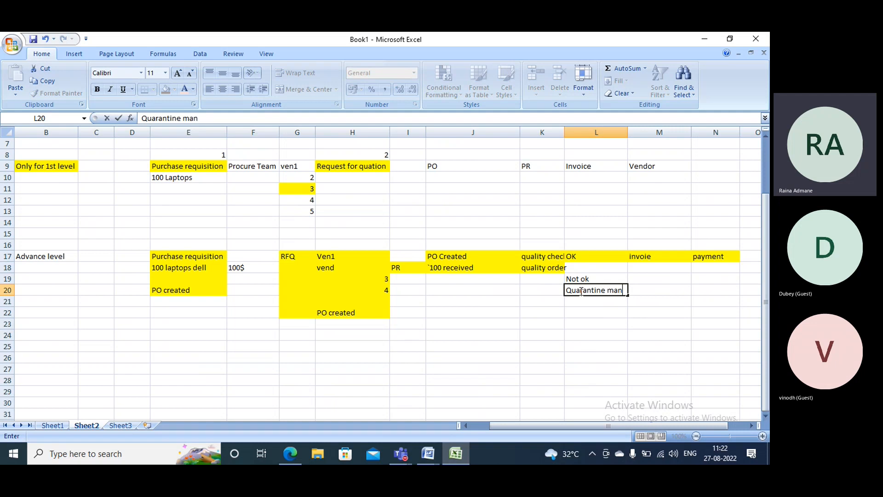
pyautogui.write('aement')
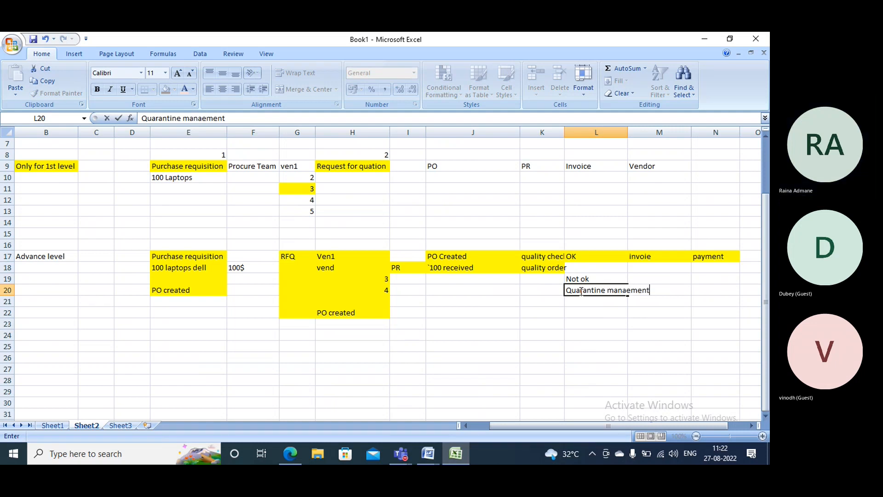
pyautogui.press('BackSpace')
pyautogui.press('BackSpace')
pyautogui.press('BackSpace')
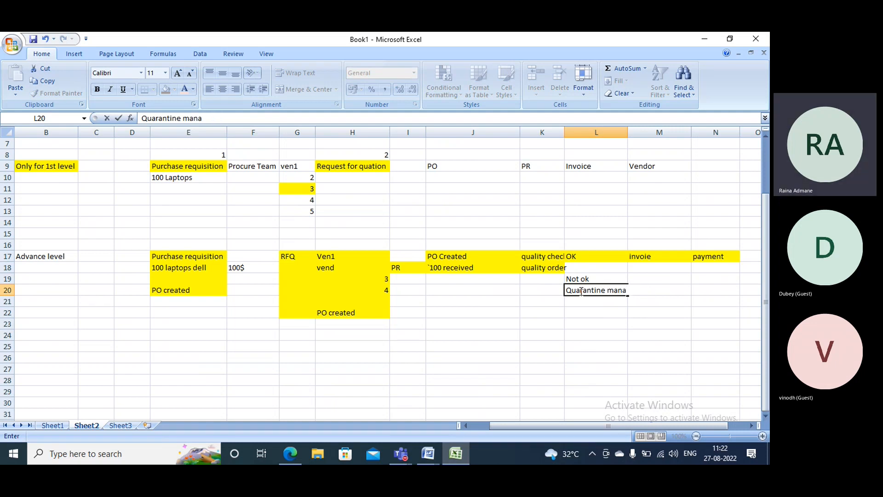
pyautogui.write('gement')
pyautogui.click(584, 313)
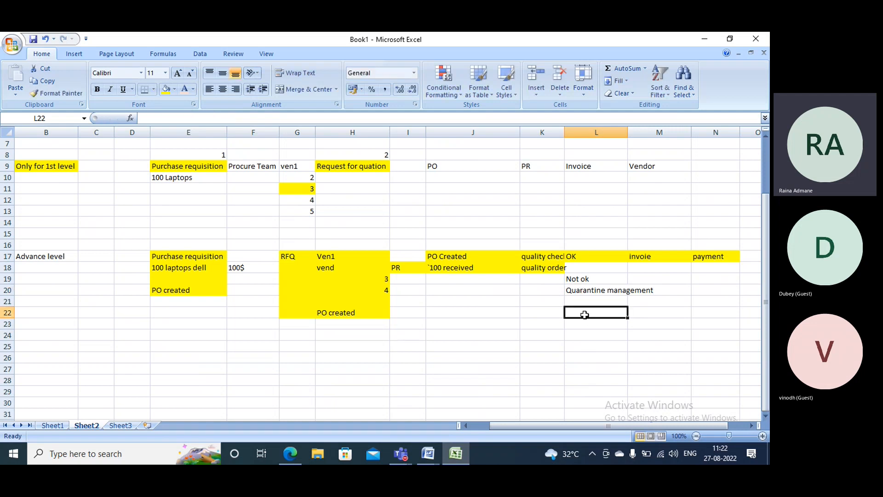
# Step: Enter 100 in cell K19 and 50 not ok in cell K20 below the quality order
pyautogui.click(593, 291)
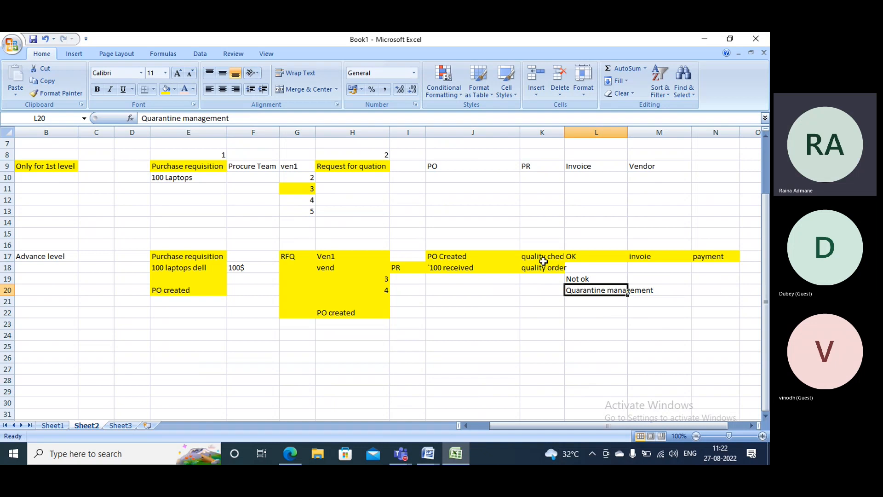
pyautogui.click(534, 277)
pyautogui.write('100')
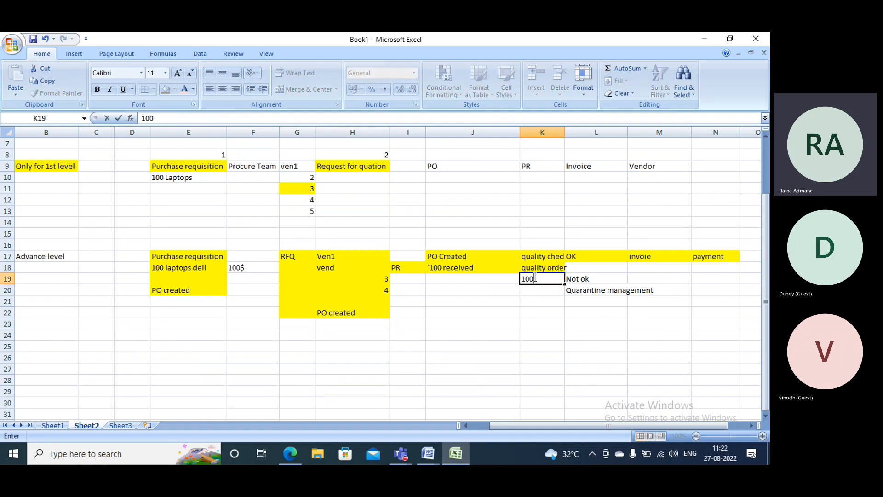
pyautogui.press('Return')
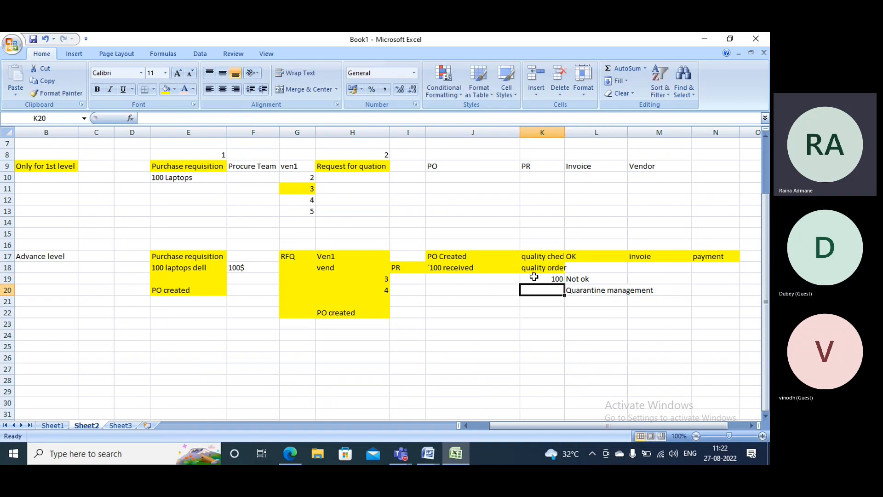
pyautogui.write('50 not')
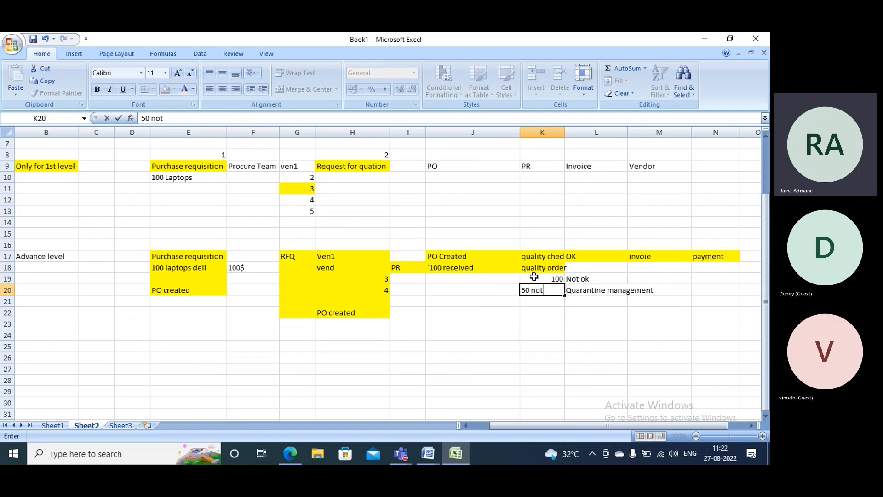
pyautogui.write(' ok')
pyautogui.click(544, 300)
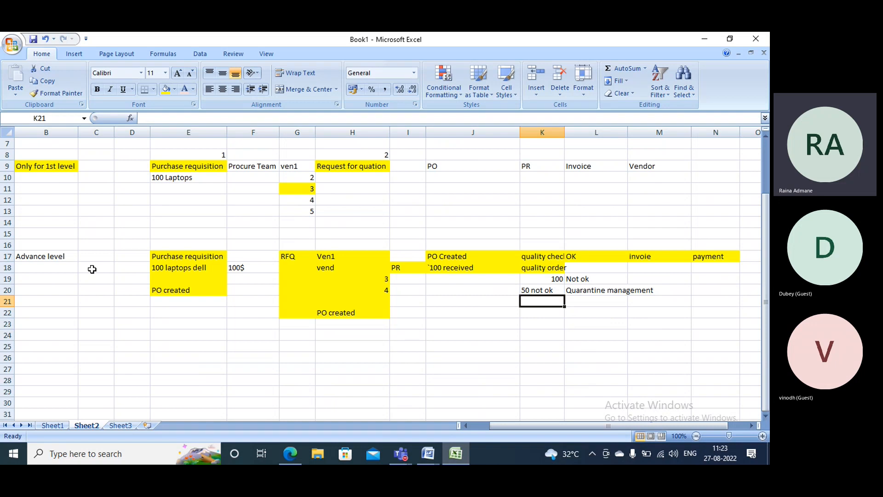
pyautogui.moveTo(19, 256); pyautogui.dragTo(708, 302)
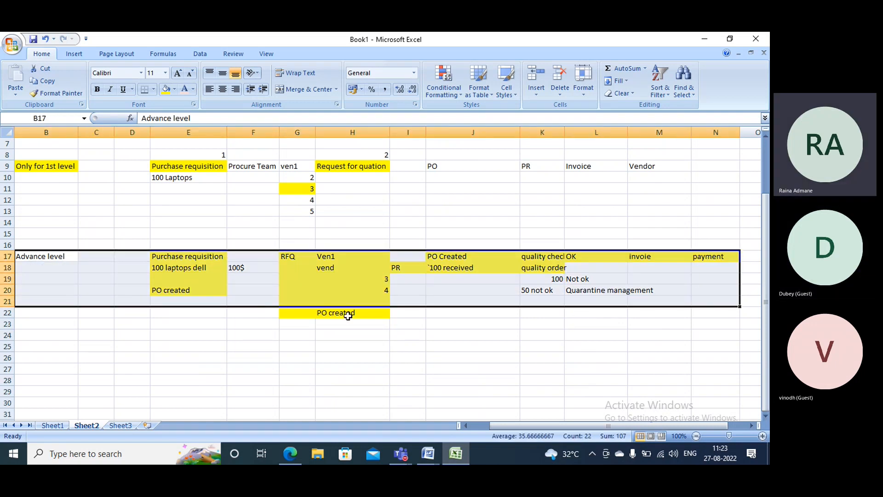
pyautogui.click(105, 313)
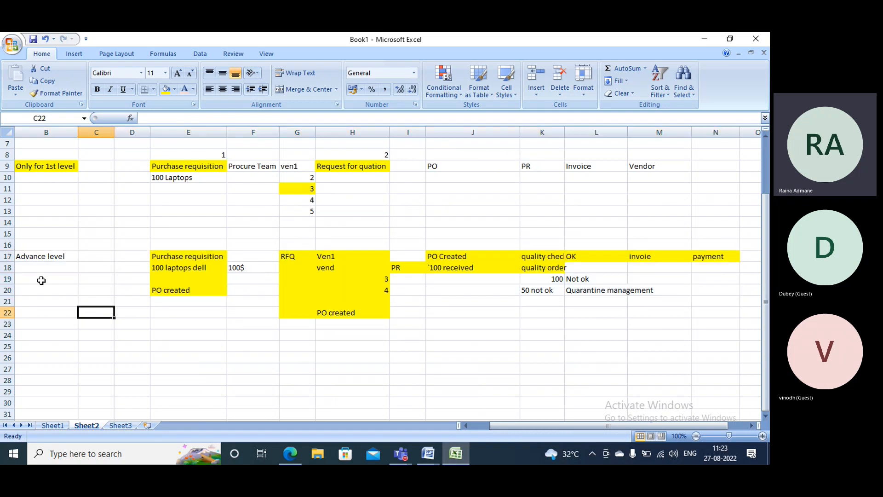
pyautogui.click(26, 259)
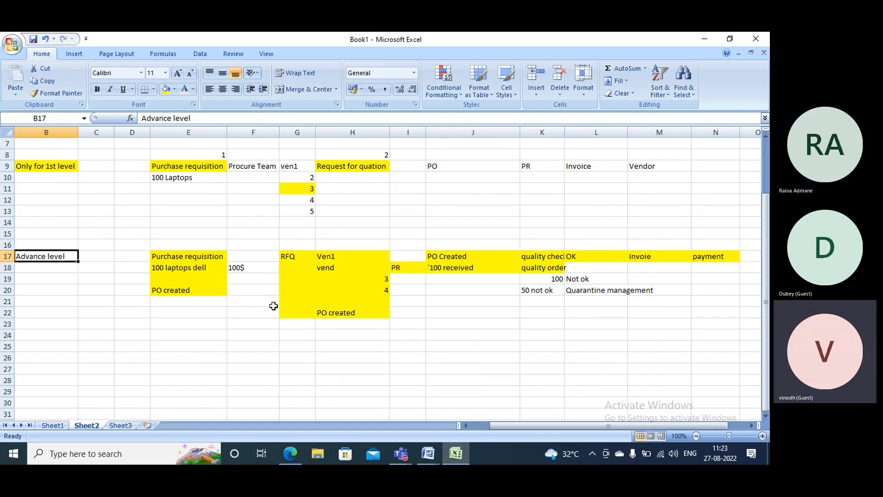
pyautogui.scroll(-2, 305, 282)
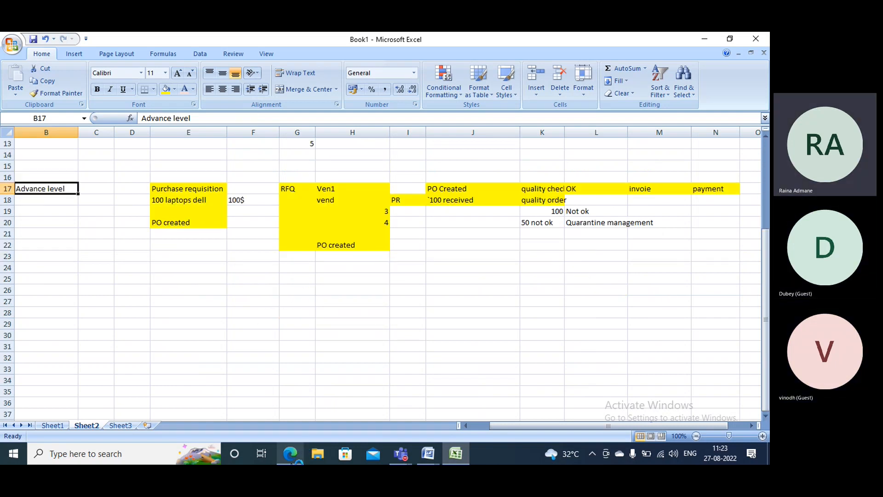
# Step: Switch to the Finance and Operations page in Edge and start a new session
pyautogui.click(291, 458)
pyautogui.click(363, 43)
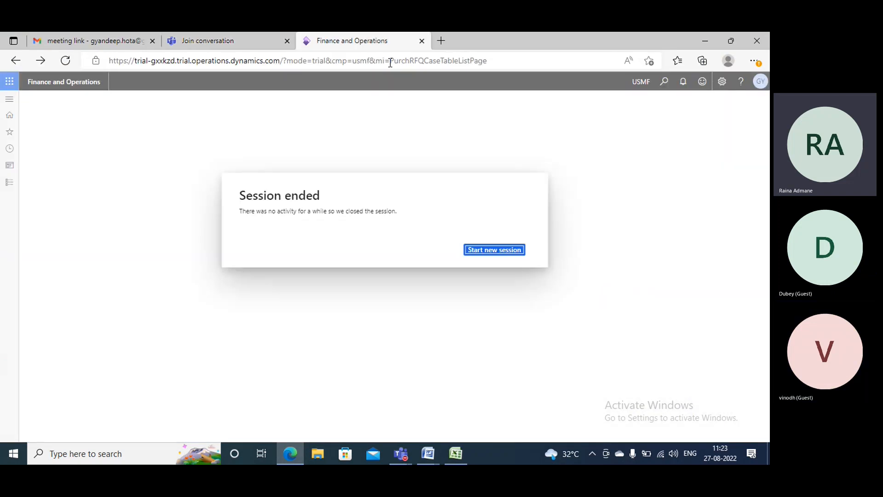
pyautogui.click(508, 253)
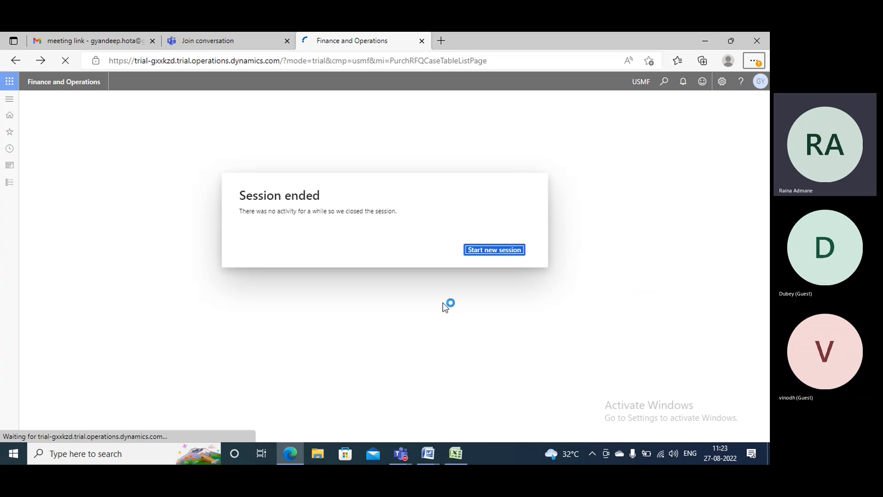
pyautogui.click(456, 455)
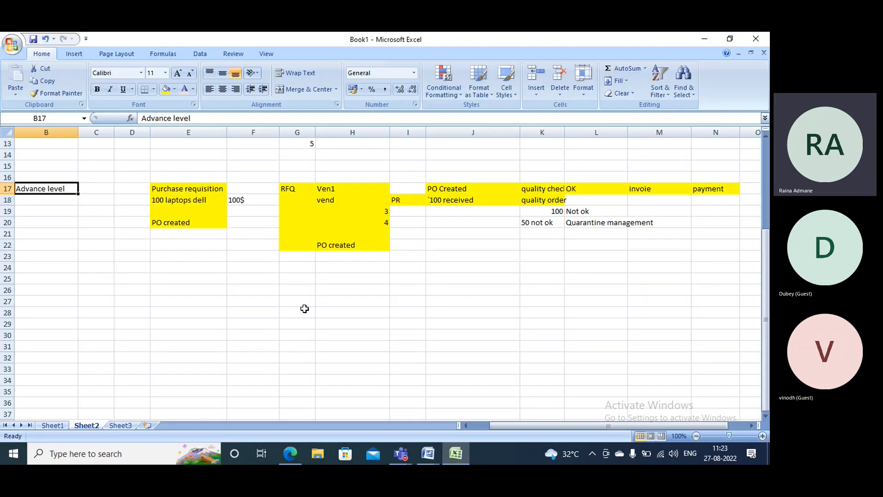
pyautogui.scroll(3, 304, 309)
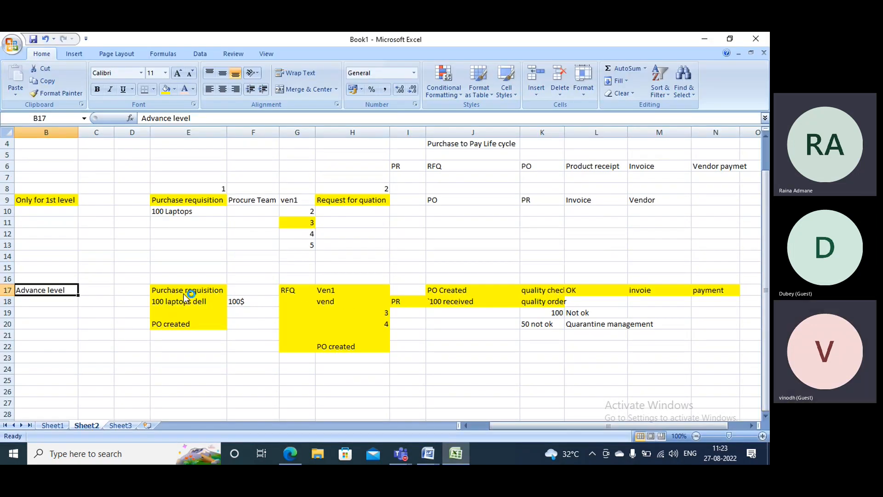
pyautogui.hotkey('alt', 'Tab')
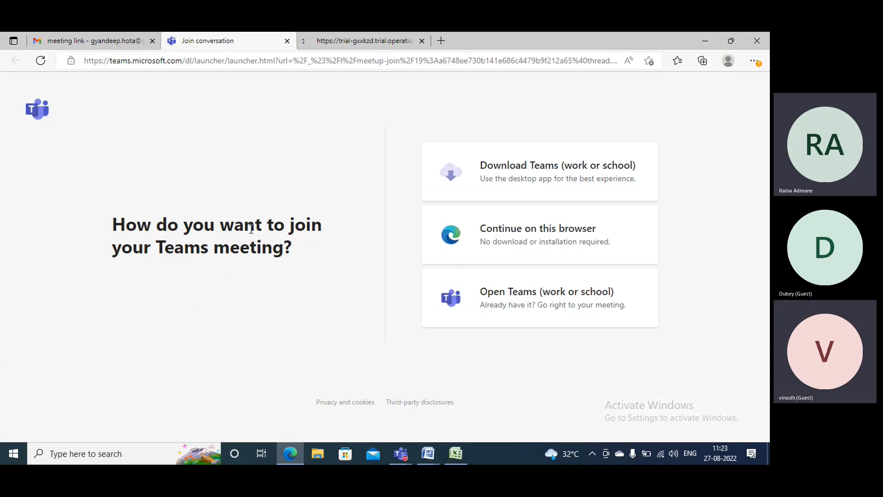
pyautogui.hotkey('alt', 'Tab')
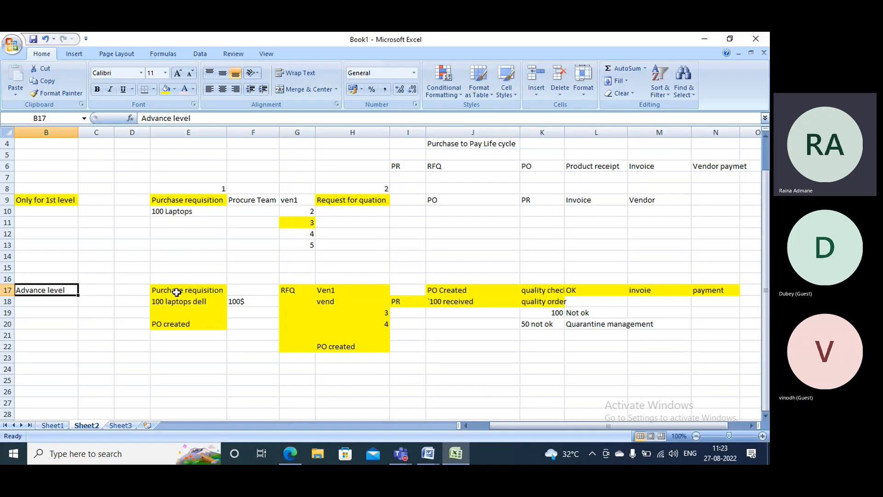
pyautogui.click(183, 278)
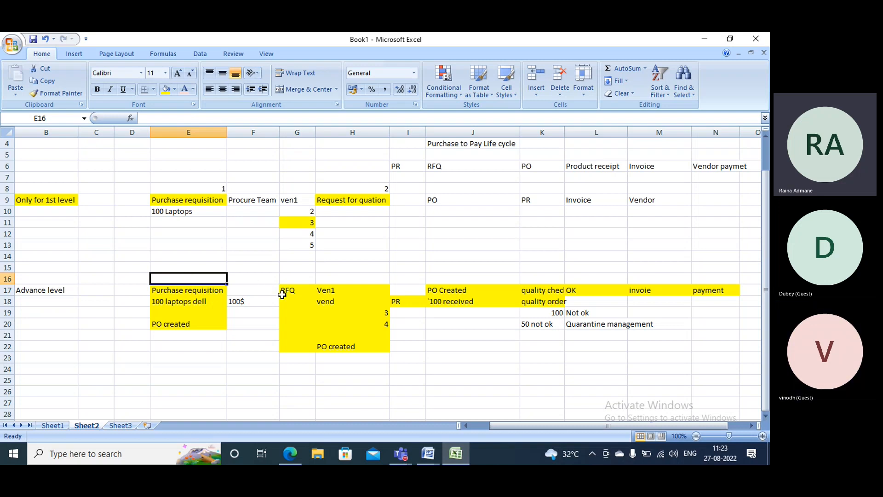
# Step: Return to the Finance and Operations page in Edge and expand its navigation pane
pyautogui.hotkey('alt', 'Tab')
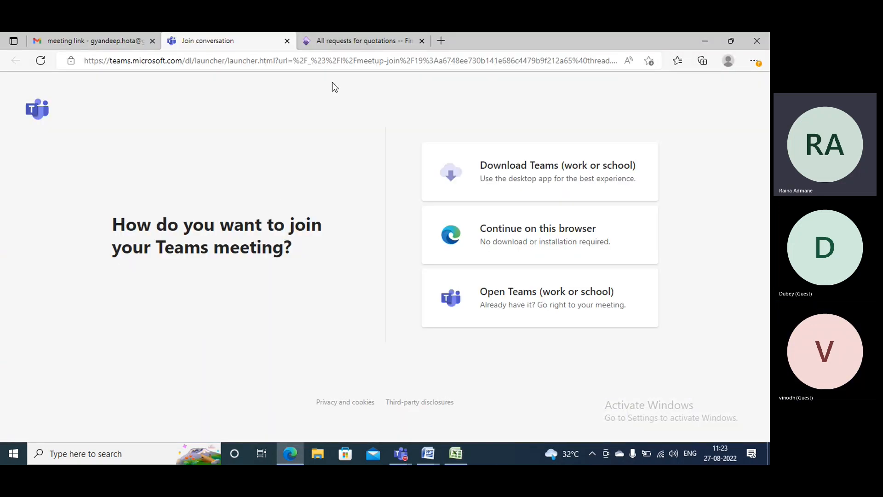
pyautogui.click(339, 35)
pyautogui.click(9, 99)
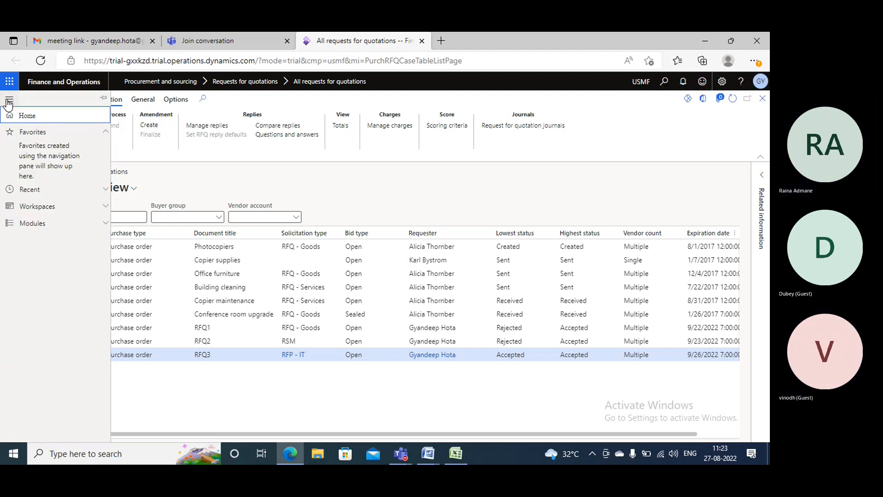
# Step: Switch back to the Excel worksheet and compare the Only for 1st level row with the Advance level row
pyautogui.hotkey('alt', 'Tab')
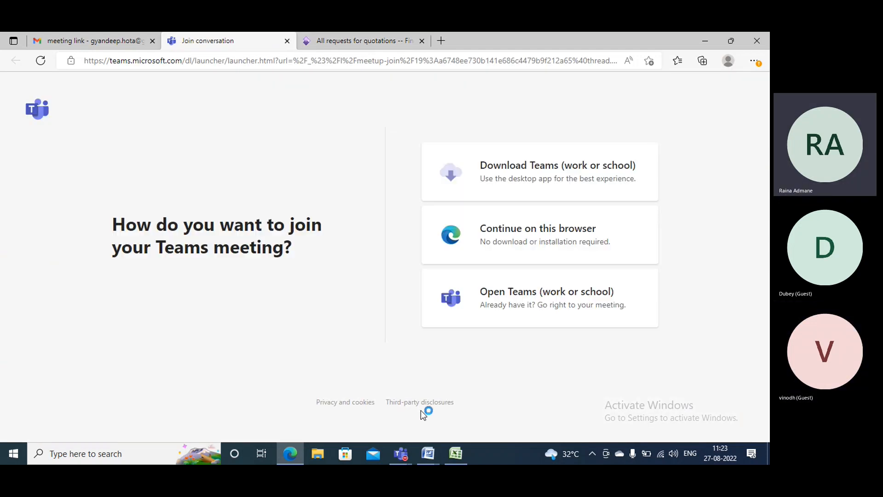
pyautogui.hotkey('alt', 'Tab')
pyautogui.click(453, 455)
pyautogui.click(69, 291)
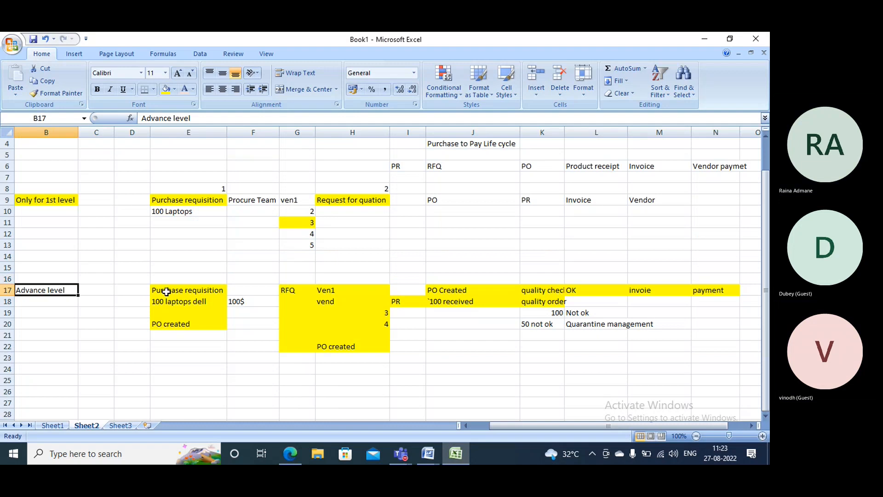
pyautogui.click(168, 292)
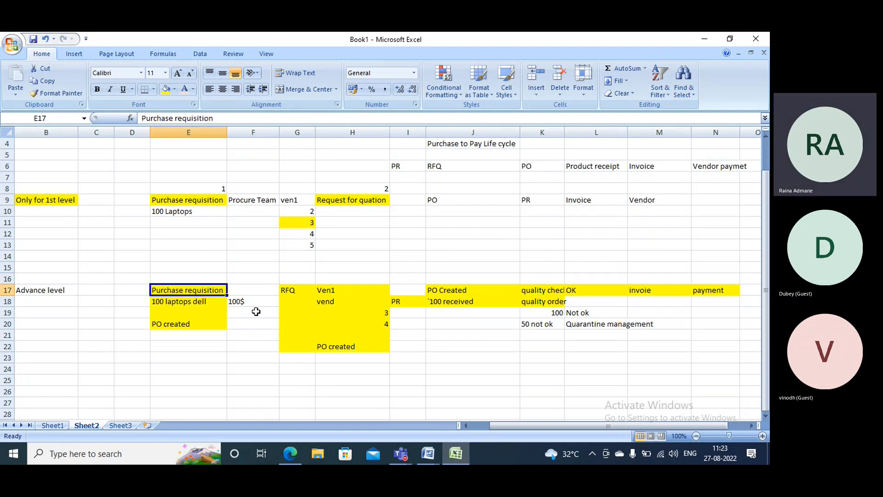
pyautogui.click(21, 201)
pyautogui.click(25, 290)
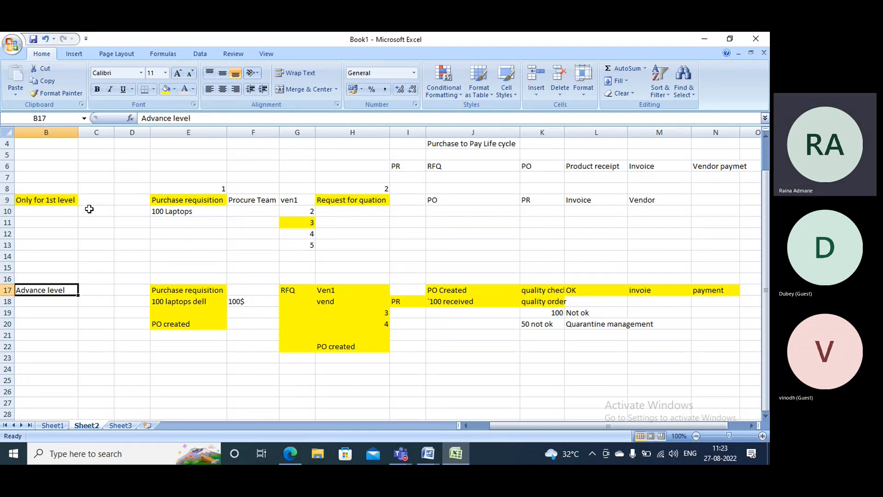
pyautogui.click(69, 200)
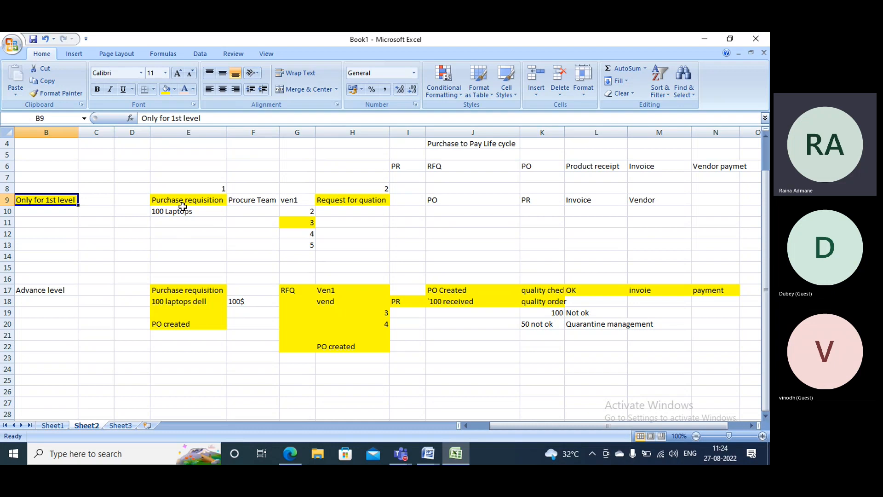
# Step: Enter 1000 in cell H26 and stock in cell I26 below the advance-level flow
pyautogui.scroll(-4, 183, 206)
pyautogui.click(359, 254)
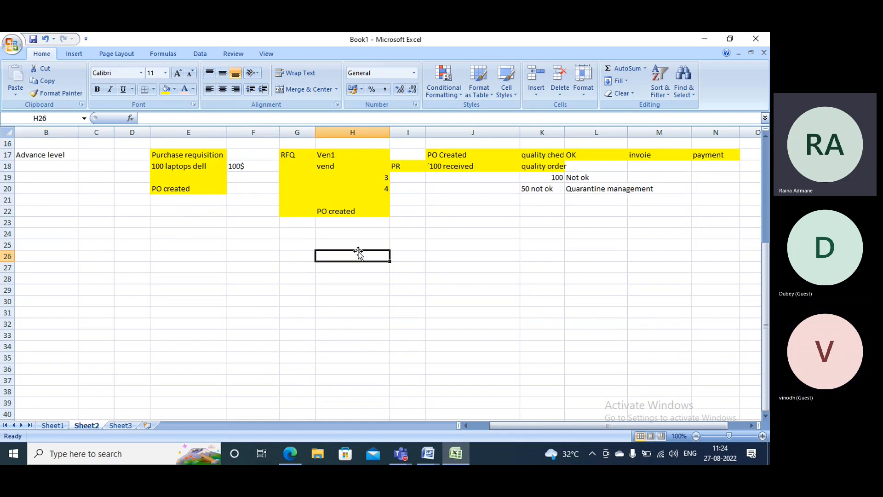
pyautogui.write('10')
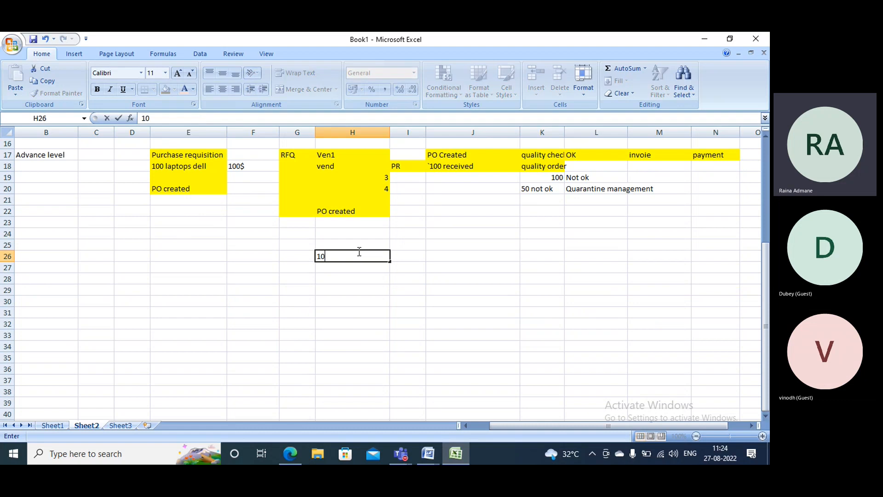
pyautogui.write('00')
pyautogui.press('Tab')
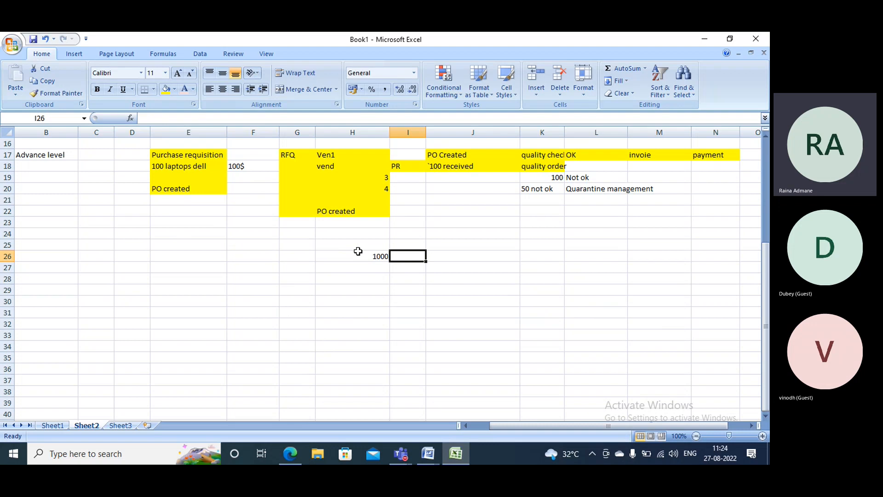
pyautogui.write('man')
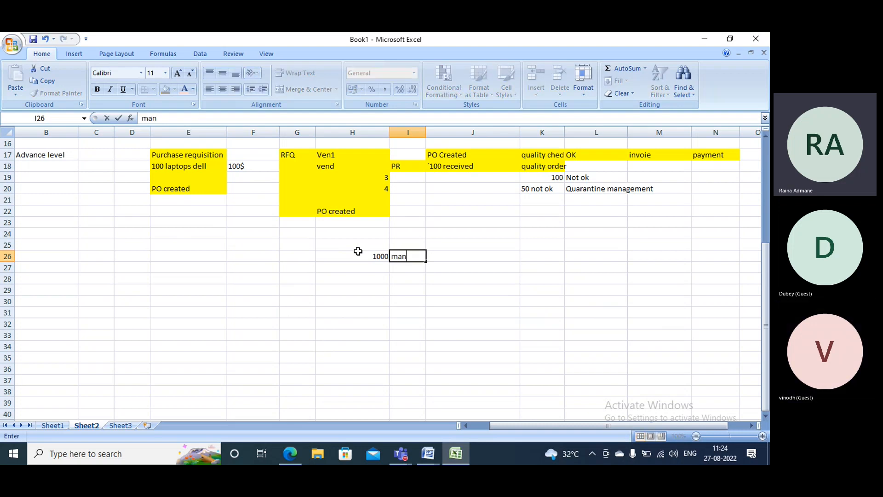
pyautogui.press('BackSpace')
pyautogui.press('BackSpace')
pyautogui.press('BackSpace')
pyautogui.write('stocl')
pyautogui.press('BackSpace')
pyautogui.write('k')
pyautogui.press('Return')
pyautogui.press('Left')
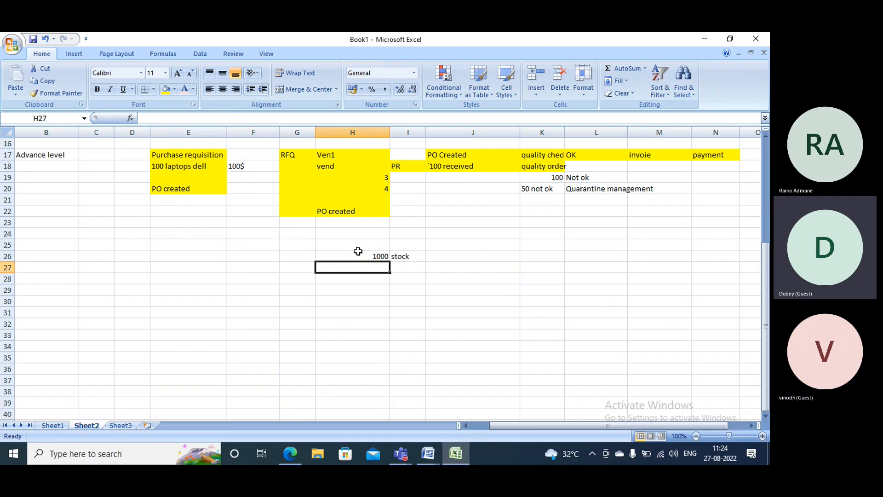
# Step: Switch to the Finance and Operations page in Edge and open the Procurement and sourcing parameters from that module's setup
pyautogui.click(292, 453)
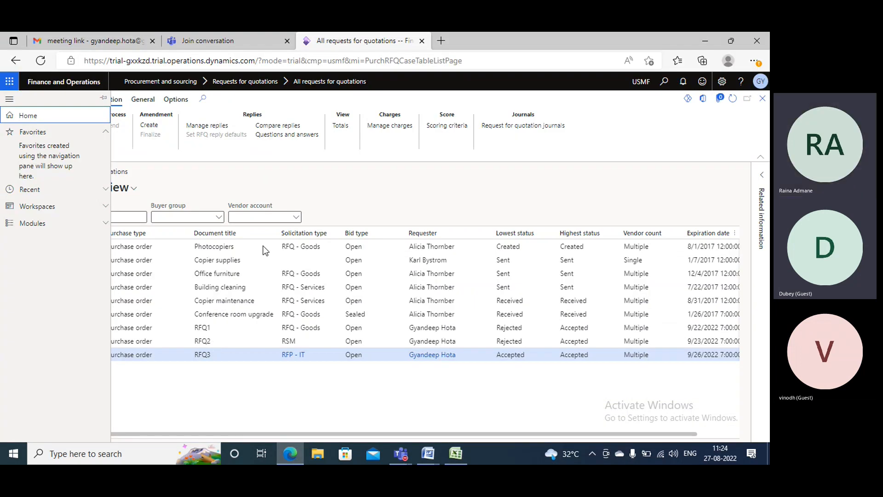
pyautogui.click(42, 223)
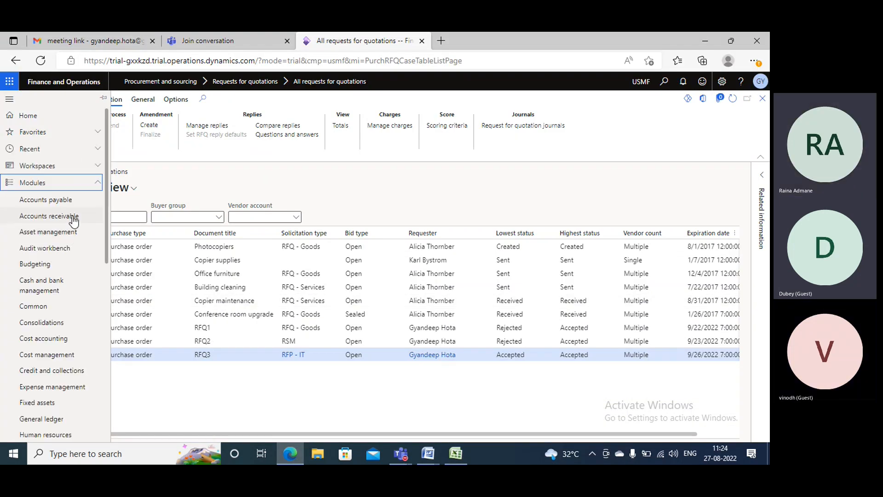
pyautogui.click(73, 221)
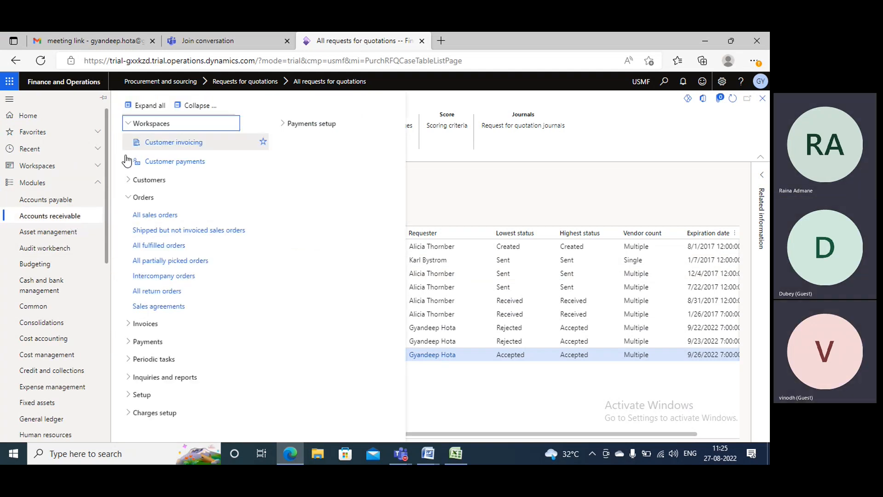
pyautogui.click(52, 200)
pyautogui.scroll(-5, 50, 276)
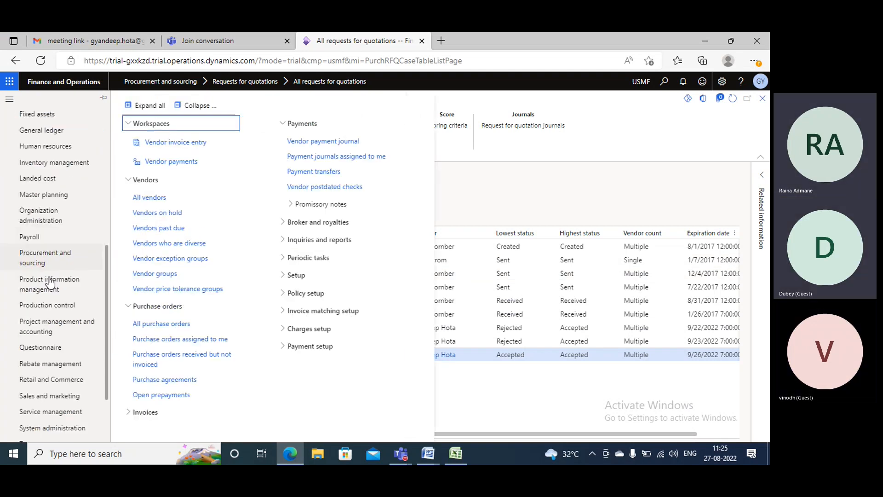
pyautogui.scroll(-3, 50, 281)
pyautogui.click(39, 228)
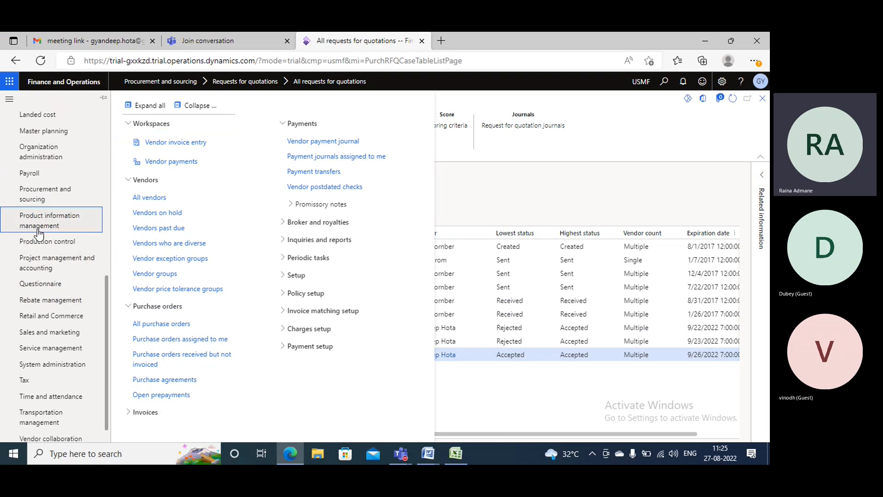
pyautogui.click(51, 199)
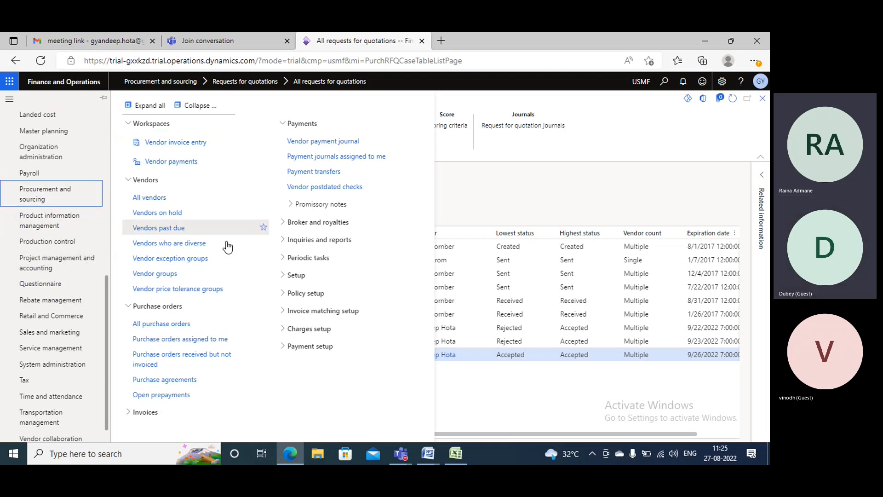
pyautogui.click(198, 107)
pyautogui.click(147, 352)
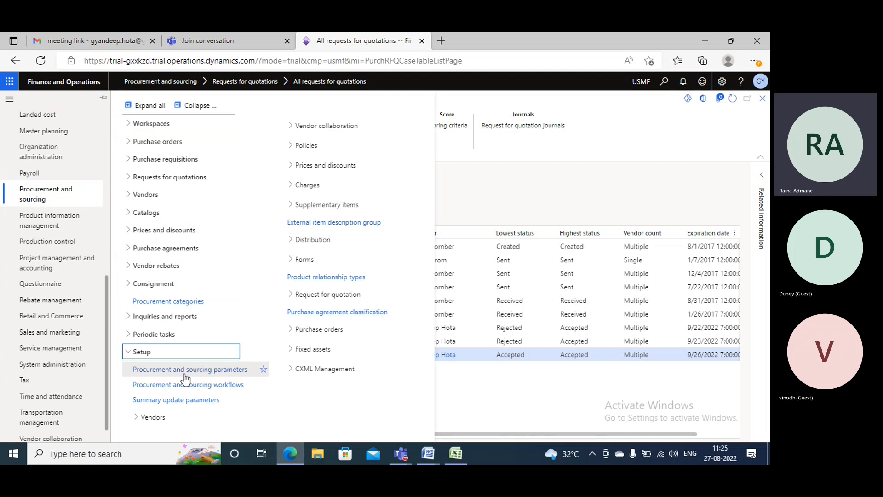
pyautogui.click(185, 374)
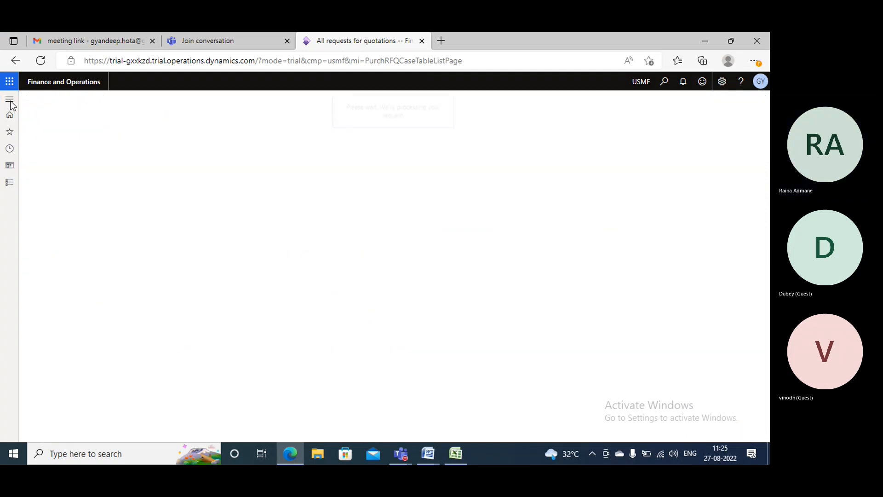
# Step: Open the Procurement and sourcing workflows list and try to open the Purchase requisition review workflow, dismissing the account sign-in
pyautogui.click(10, 101)
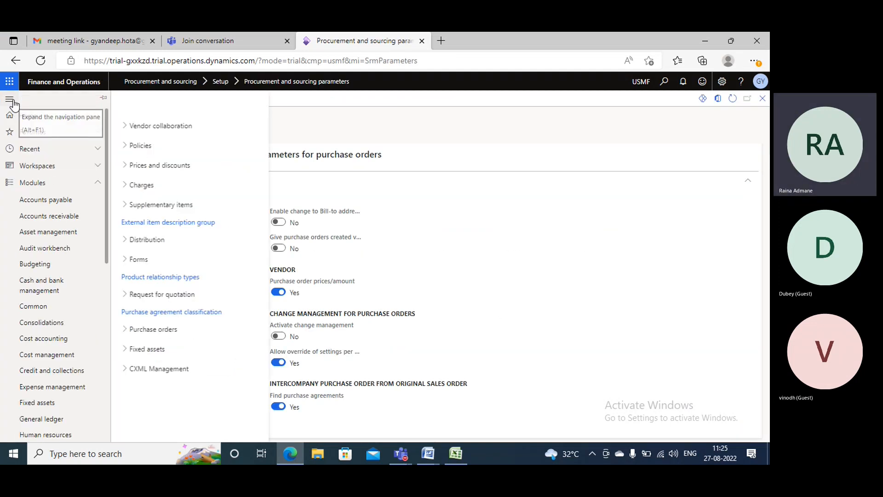
pyautogui.click(180, 385)
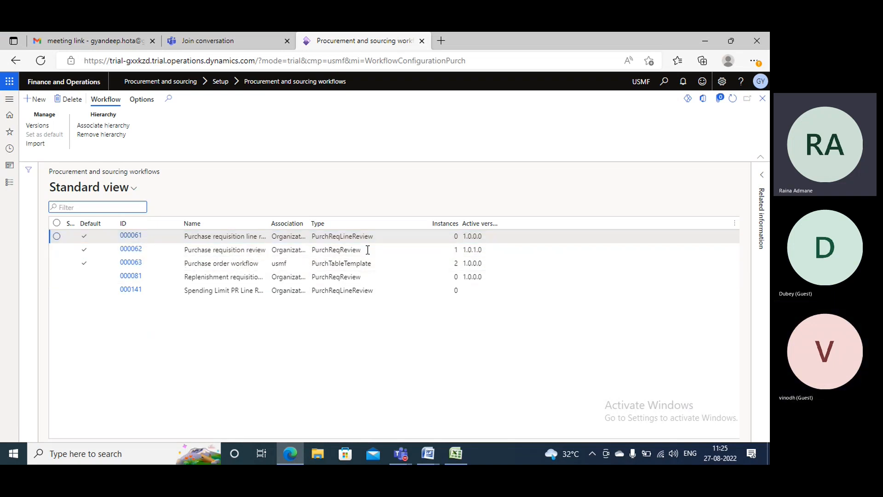
pyautogui.click(228, 250)
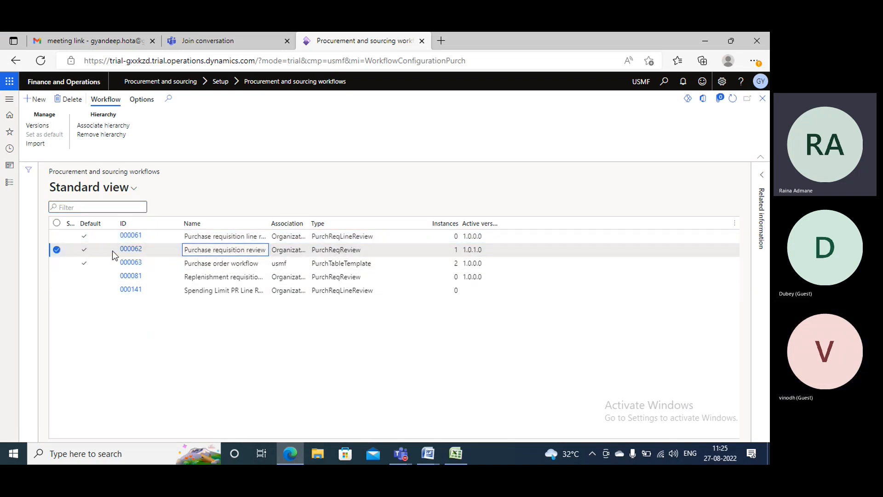
pyautogui.click(137, 251)
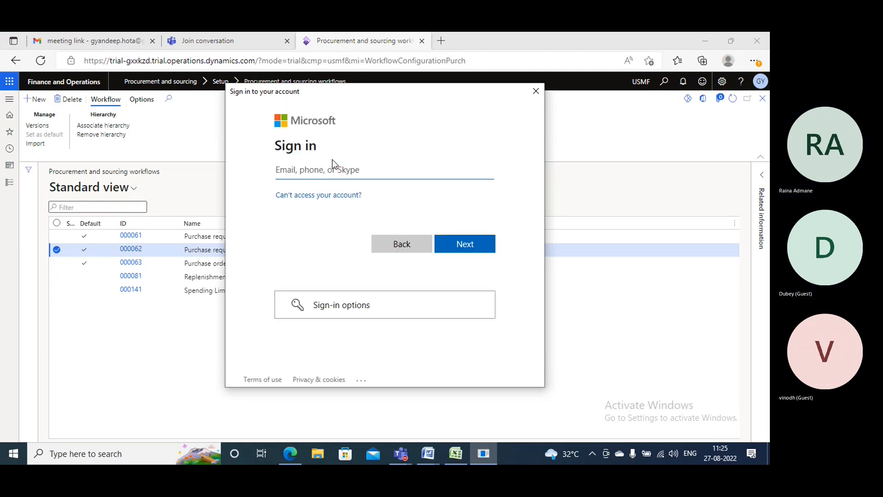
pyautogui.write('gyandeep')
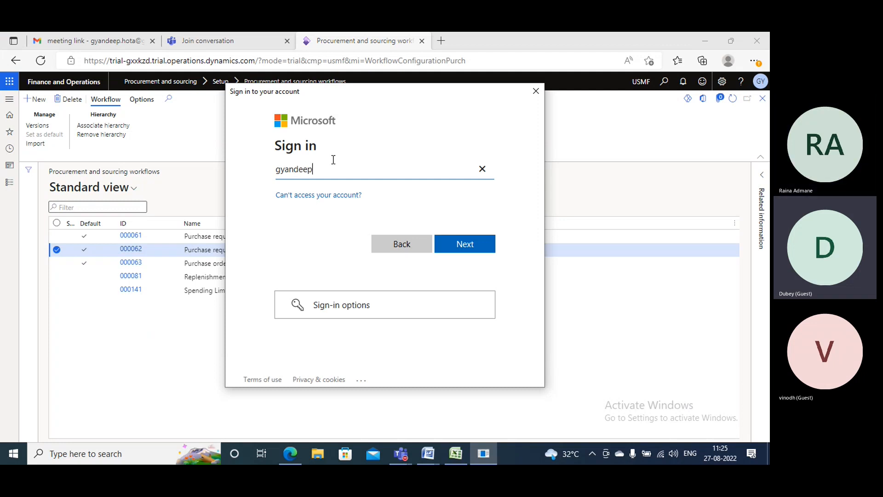
pyautogui.click(536, 91)
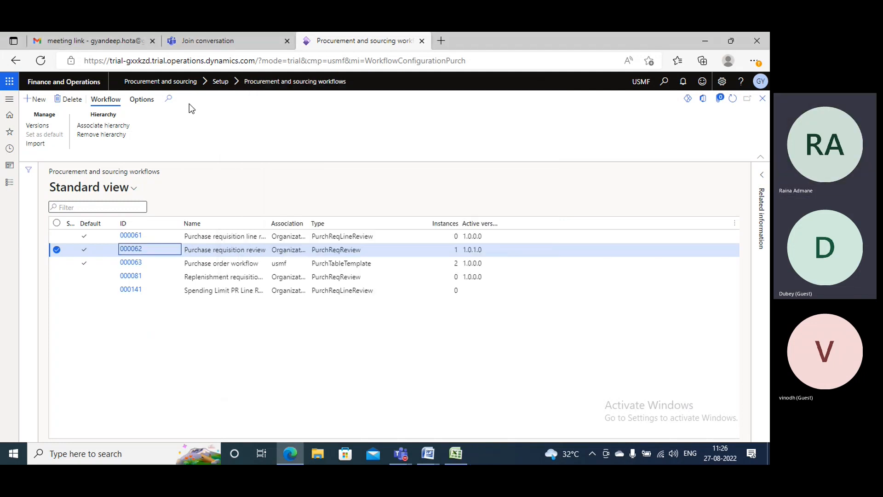
# Step: Open the All purchase requisitions list in the Procurement and sourcing module
pyautogui.click(10, 99)
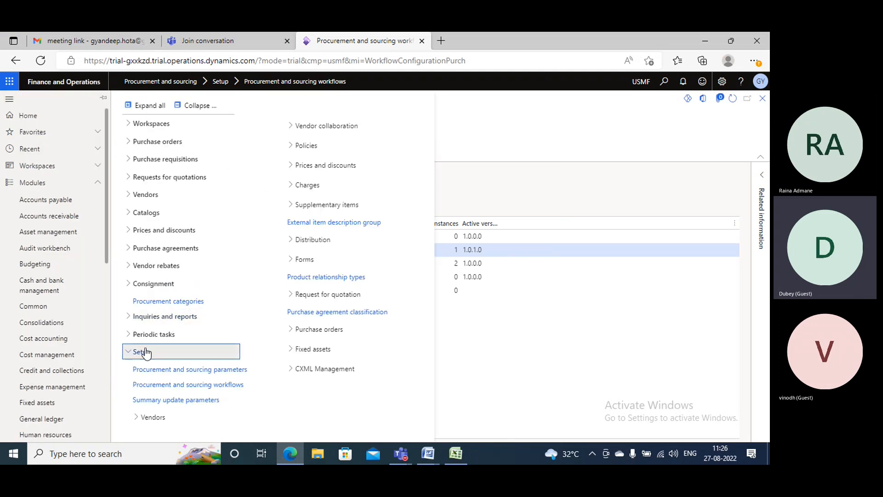
pyautogui.click(196, 352)
pyautogui.click(168, 159)
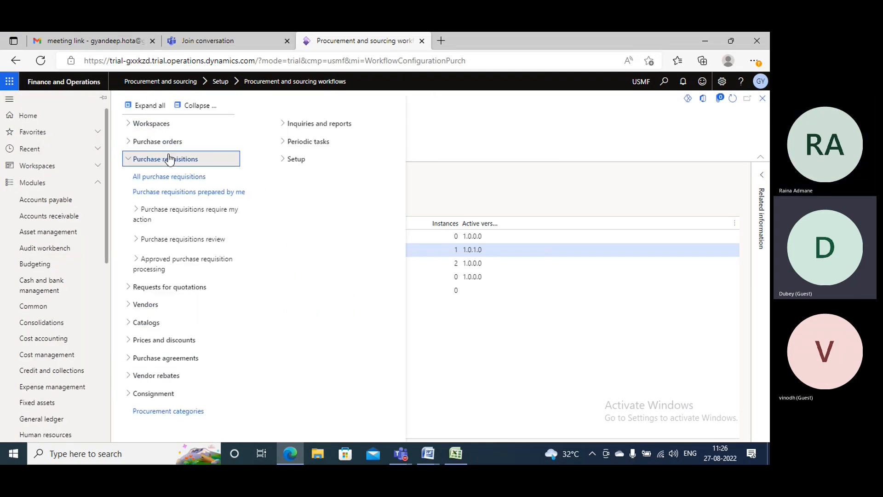
pyautogui.click(170, 177)
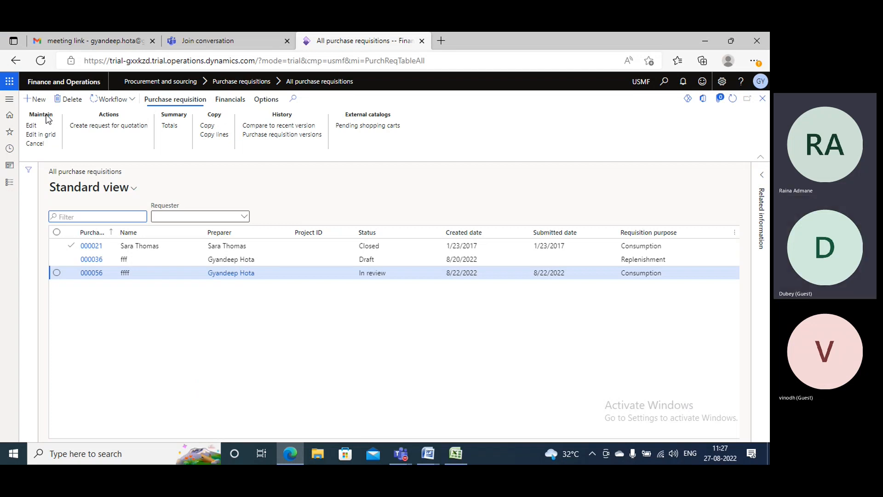
# Step: Switch to the Excel worksheet and review the stock entry below the advance-level flow
pyautogui.click(458, 454)
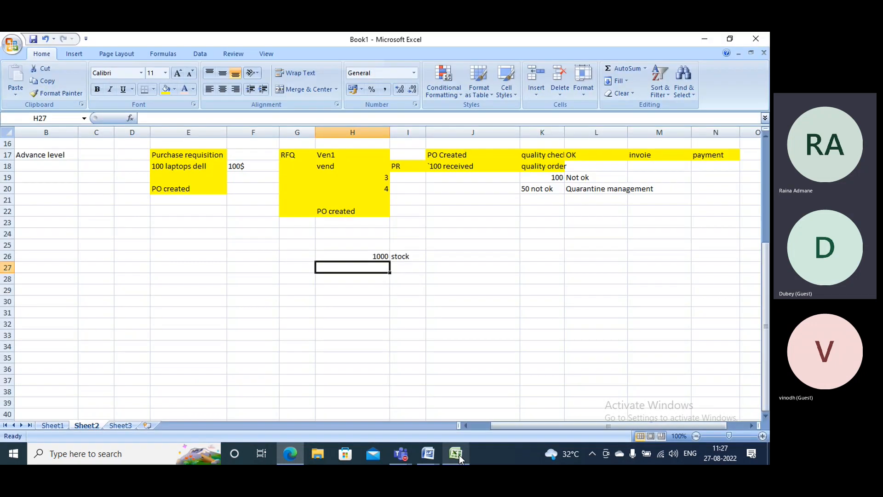
pyautogui.click(385, 257)
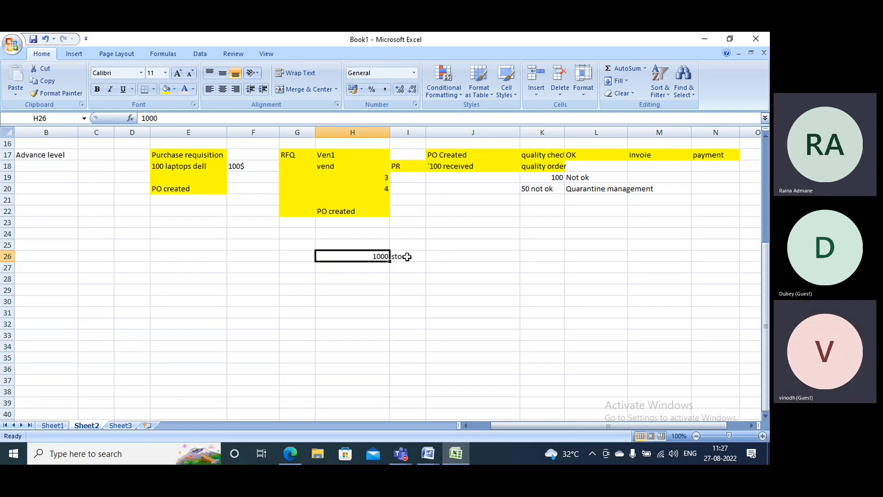
pyautogui.click(380, 266)
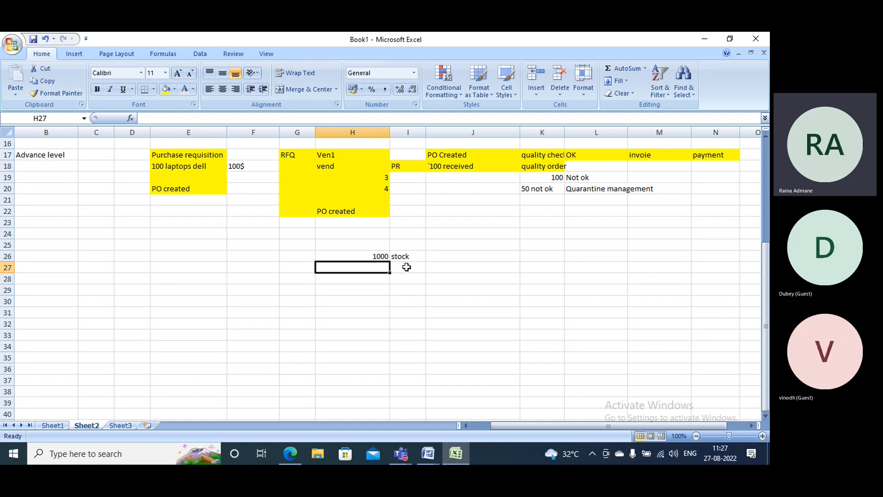
pyautogui.click(381, 279)
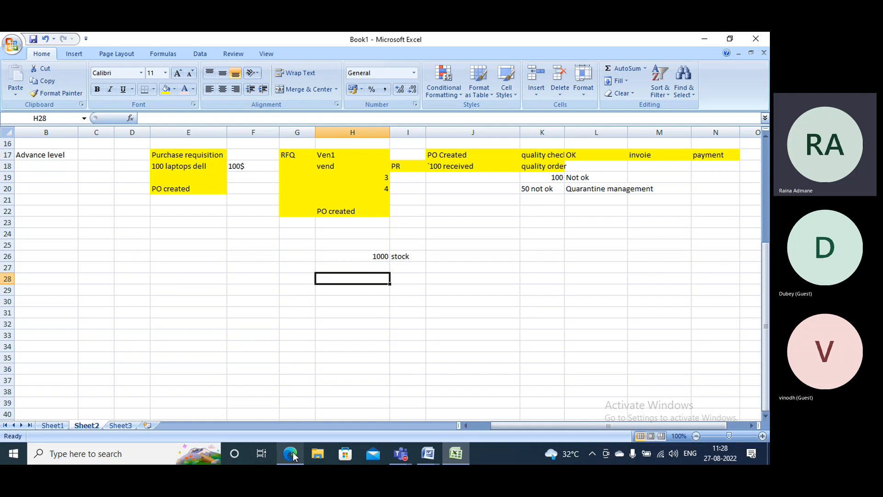
# Step: Glance at the purchase requisitions list in Edge, then return to Excel to review the first-level and advance-level flow rows
pyautogui.moveTo(290, 454)
pyautogui.scroll(3, 274, 284)
pyautogui.scroll(-2, 274, 284)
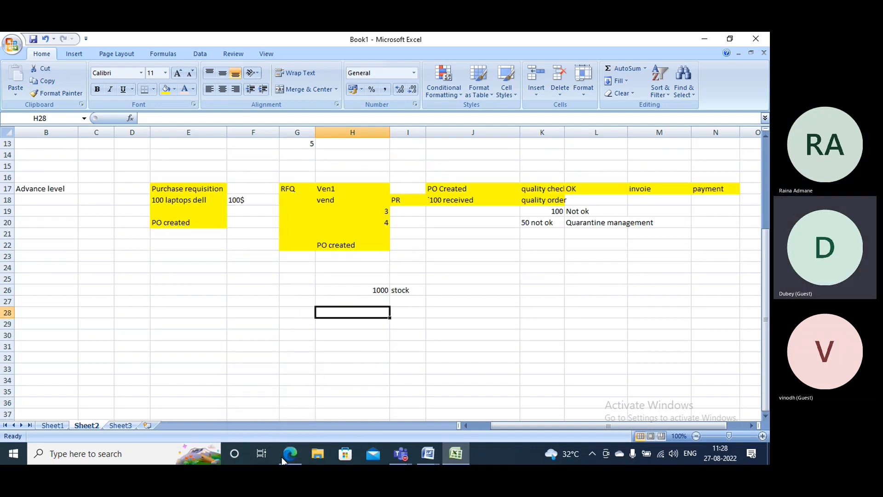
pyautogui.click(286, 459)
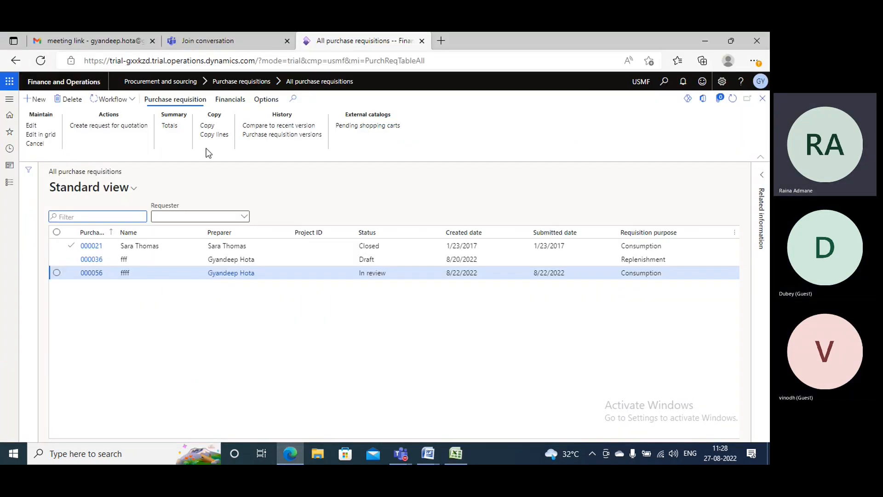
pyautogui.click(448, 455)
pyautogui.scroll(3, 122, 221)
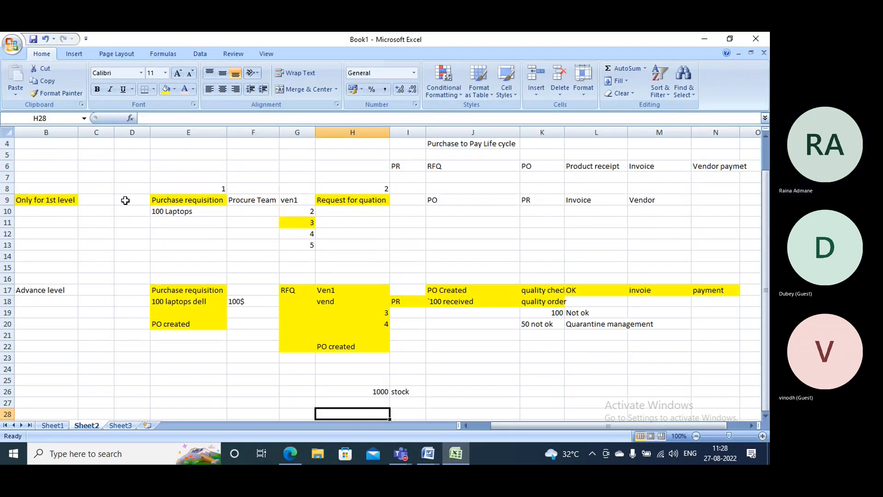
# Step: Switch back to Finance and Operations in Edge and reopen All purchase requisitions from the Procurement and sourcing module
pyautogui.hotkey('alt', 'Tab')
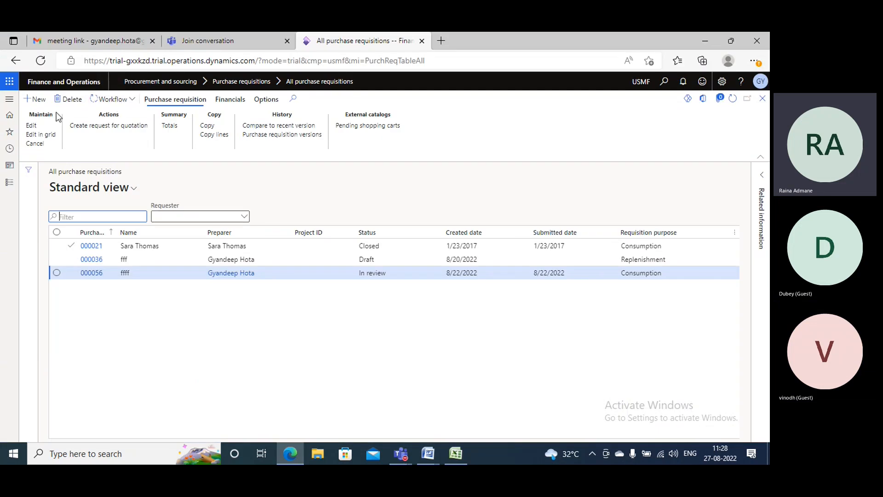
pyautogui.click(9, 99)
pyautogui.scroll(-10, 51, 258)
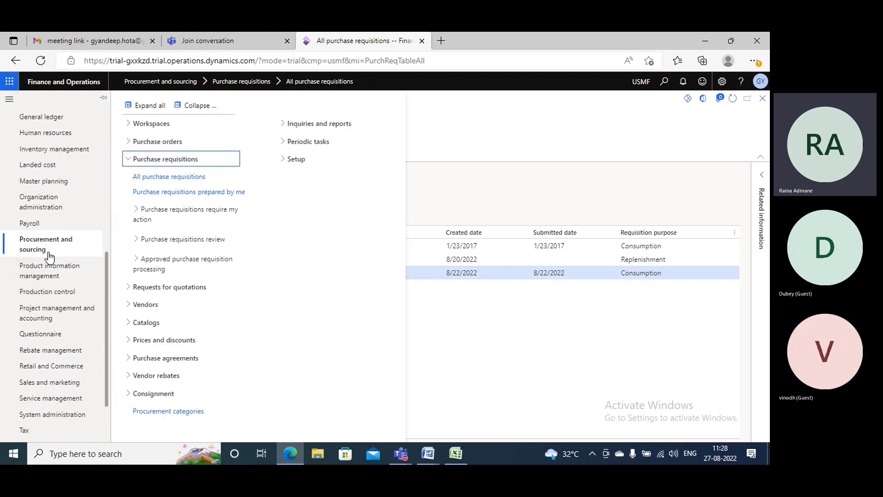
pyautogui.click(172, 161)
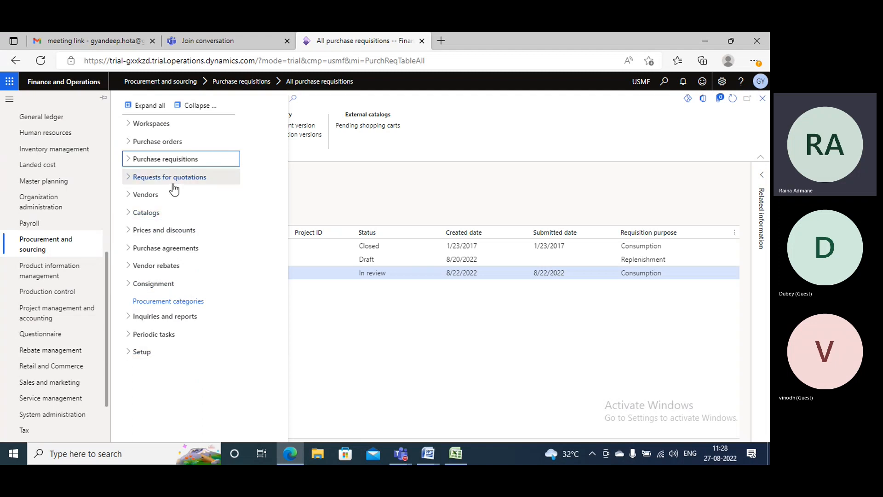
pyautogui.click(164, 161)
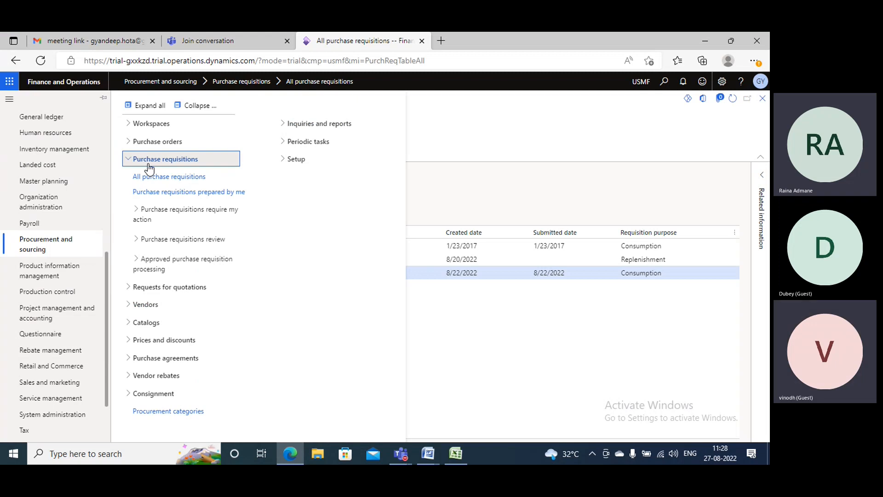
pyautogui.click(155, 180)
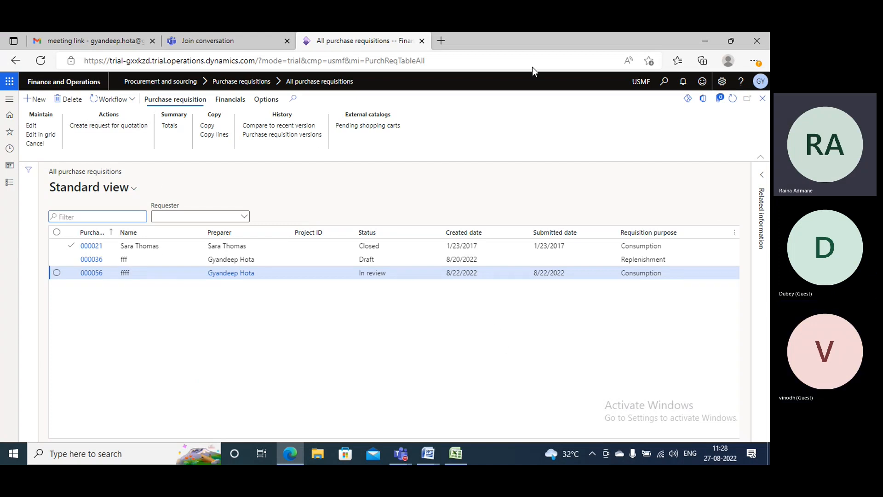
# Step: Create a purchase requisition named Laptops, keeping the default requested and accounting dates
pyautogui.click(39, 99)
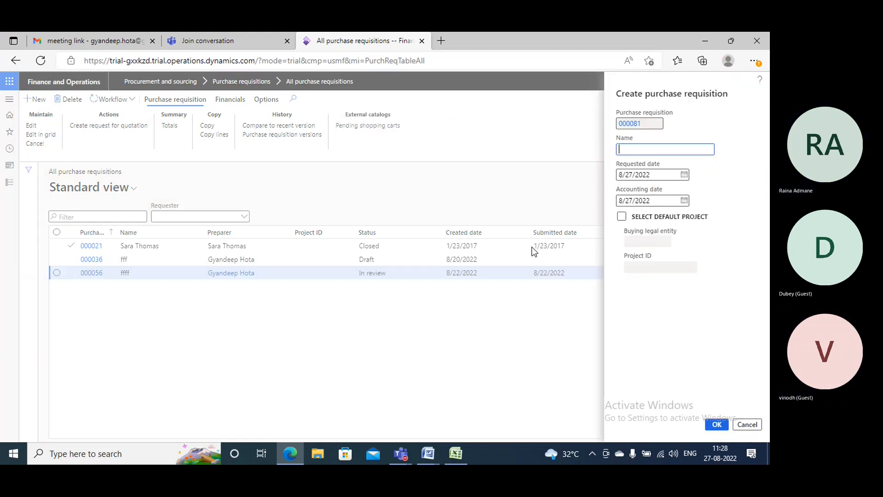
pyautogui.click(663, 150)
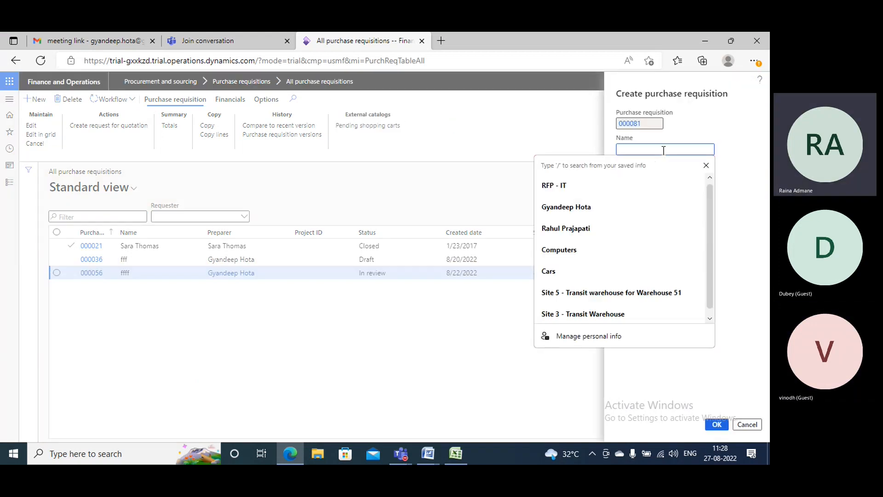
pyautogui.click(739, 121)
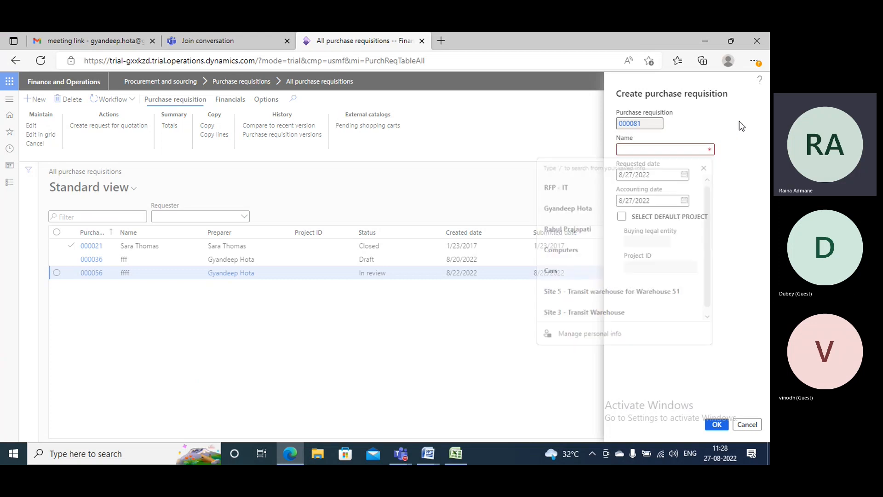
pyautogui.click(660, 150)
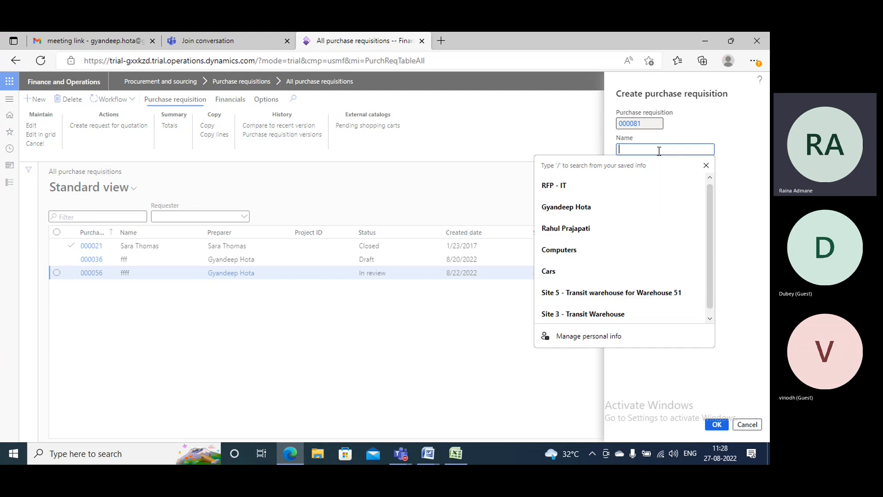
pyautogui.write('Lap')
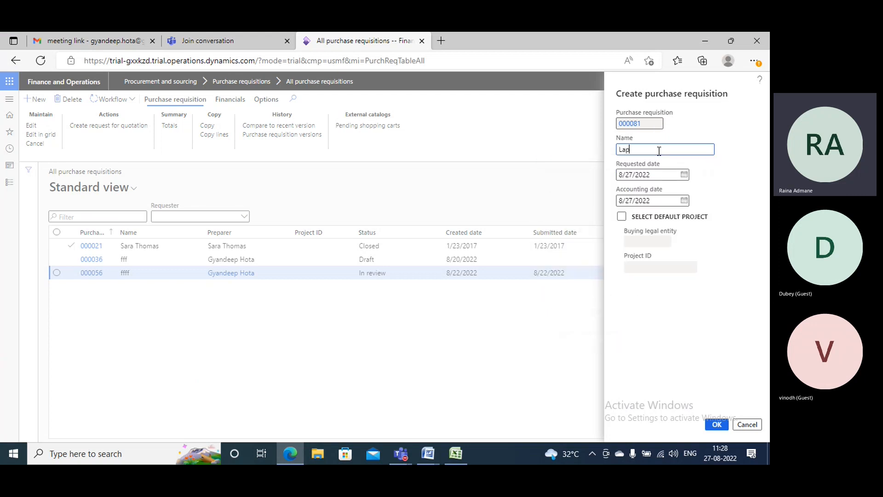
pyautogui.write('tops')
pyautogui.click(716, 422)
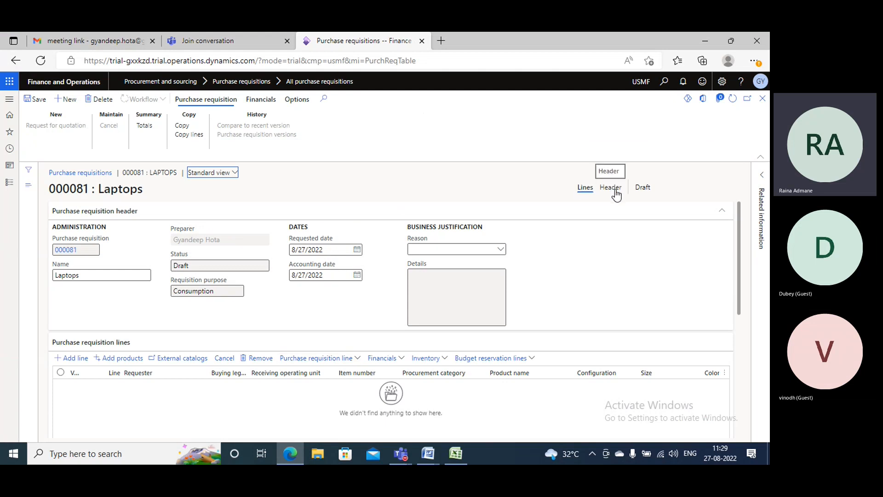
# Step: Review the requisition's name and header fields, and add a new line to the Laptops purchase requisition
pyautogui.moveTo(156, 190); pyautogui.dragTo(99, 187)
pyautogui.scroll(-1, 198, 239)
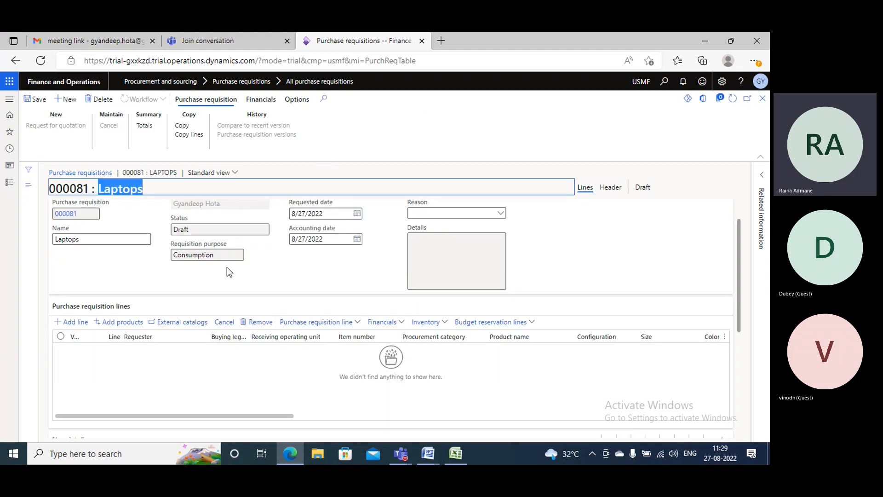
pyautogui.scroll(1, 229, 273)
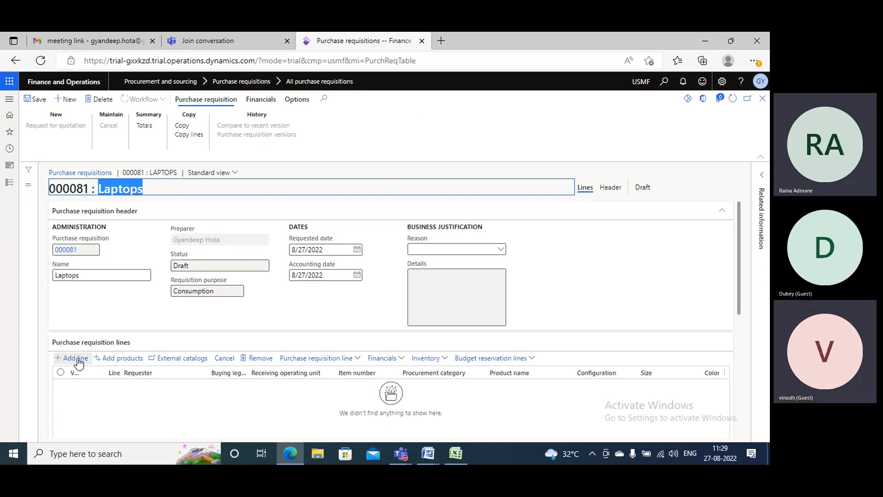
pyautogui.scroll(-1, 96, 315)
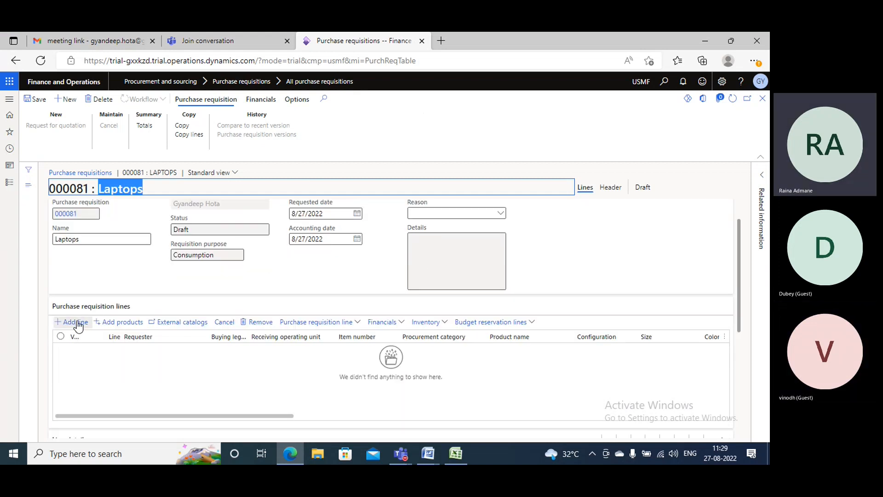
pyautogui.click(79, 323)
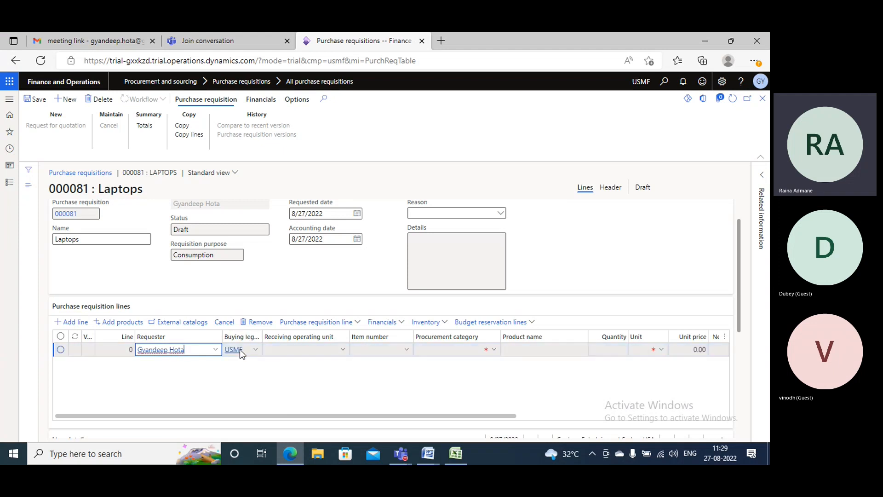
# Step: Try item number A0001 on the new requisition line, and clear the item number again
pyautogui.click(387, 350)
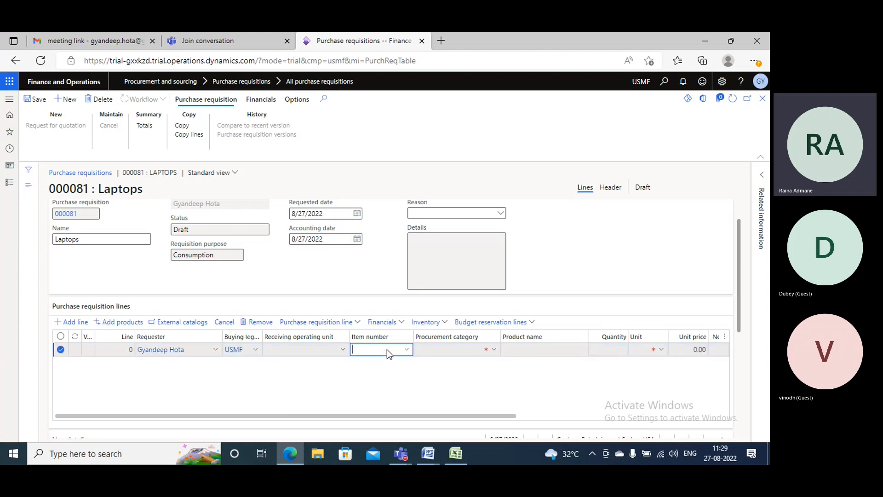
pyautogui.write('A0001')
pyautogui.press('Tab')
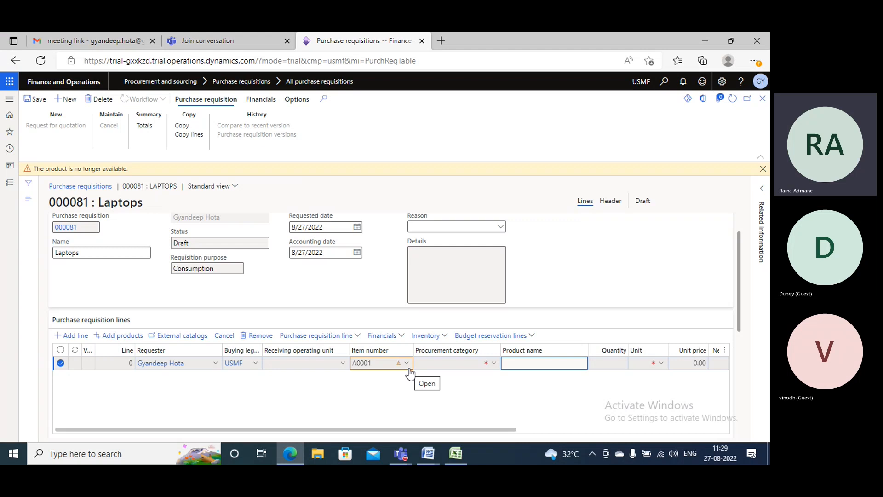
pyautogui.moveTo(372, 363); pyautogui.dragTo(349, 364)
pyautogui.press('BackSpace')
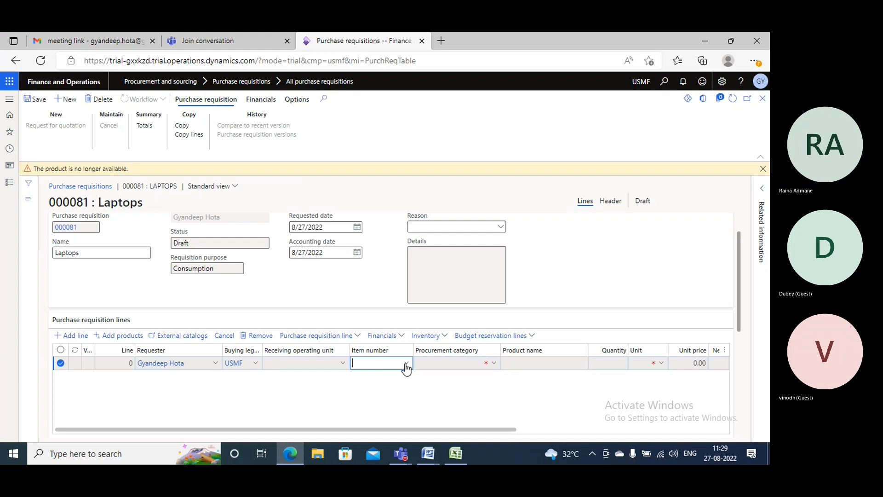
pyautogui.click(392, 382)
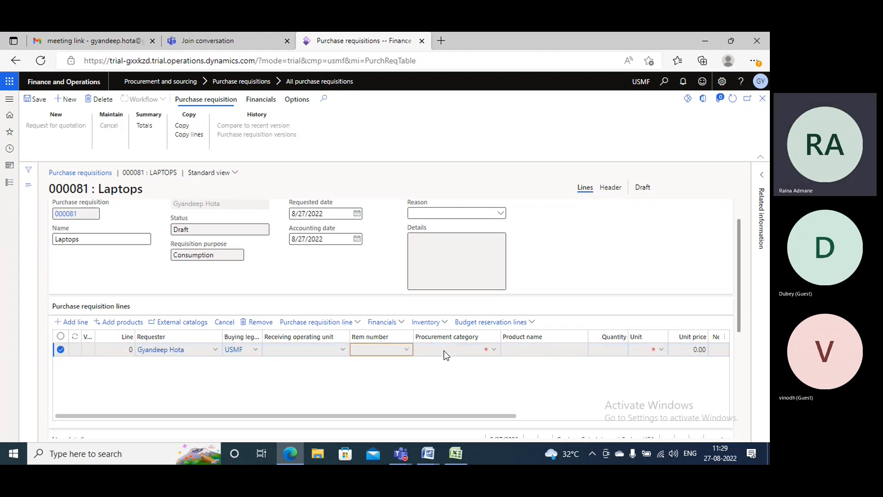
pyautogui.click(482, 350)
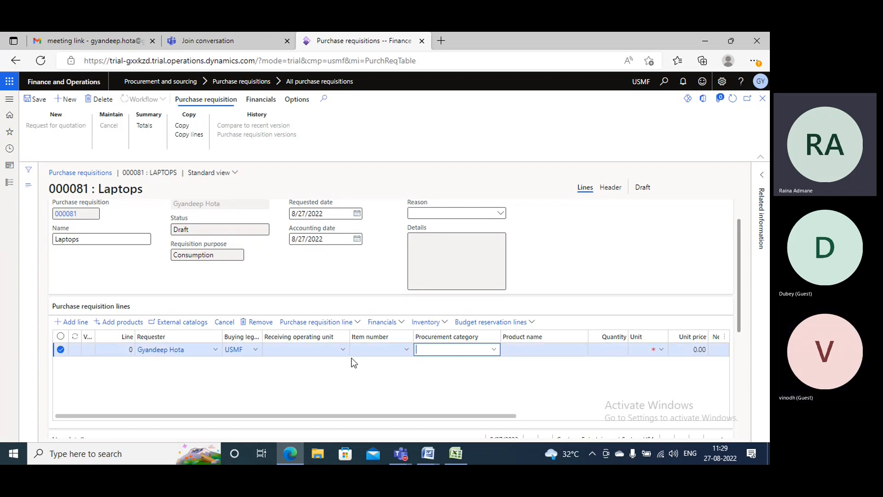
pyautogui.scroll(-2, 333, 362)
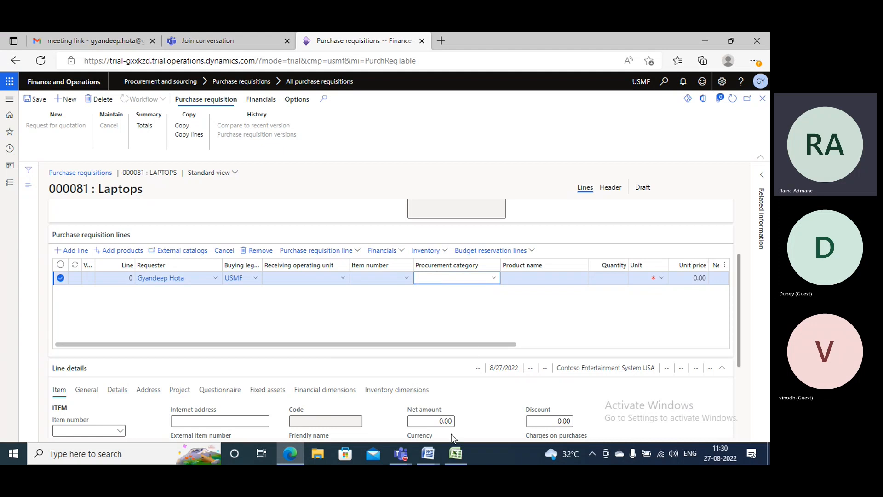
# Step: Switch to the Excel worksheet and enter Laptop in H30 and T shirs in J30, below the stock entry
pyautogui.click(456, 453)
pyautogui.scroll(-6, 416, 247)
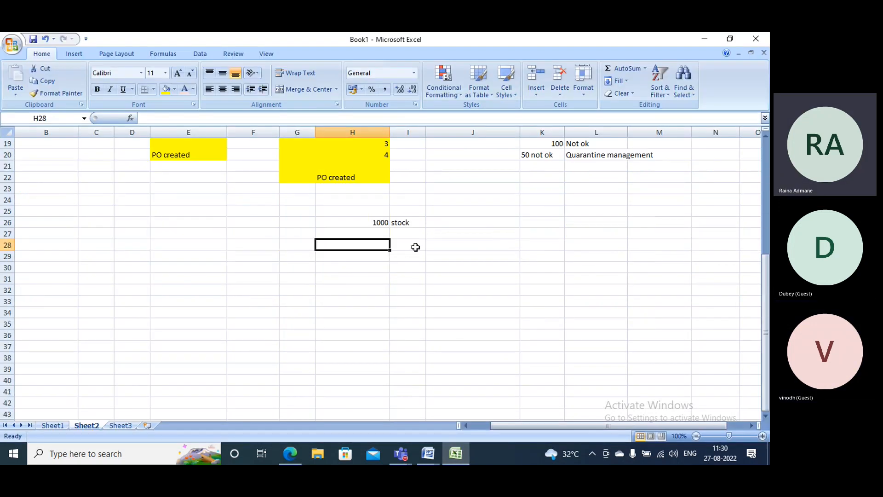
pyautogui.scroll(-1, 415, 248)
pyautogui.click(353, 231)
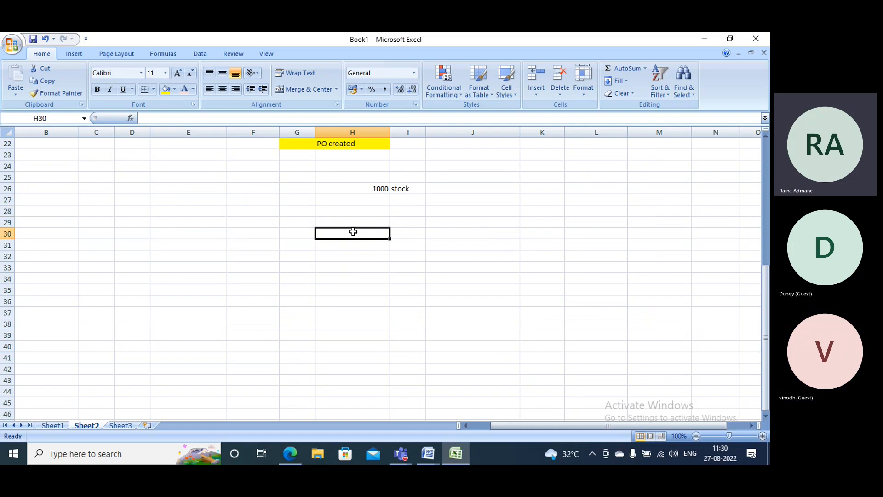
pyautogui.write('Laptop')
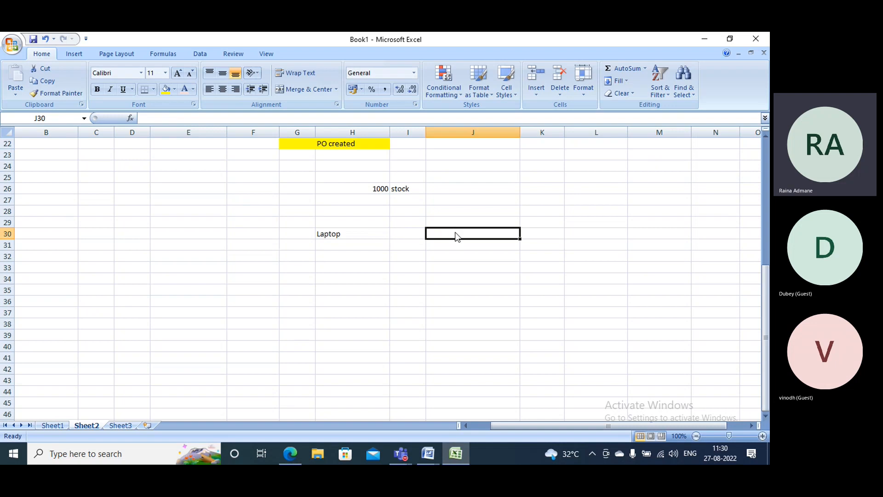
pyautogui.write('T shirs')
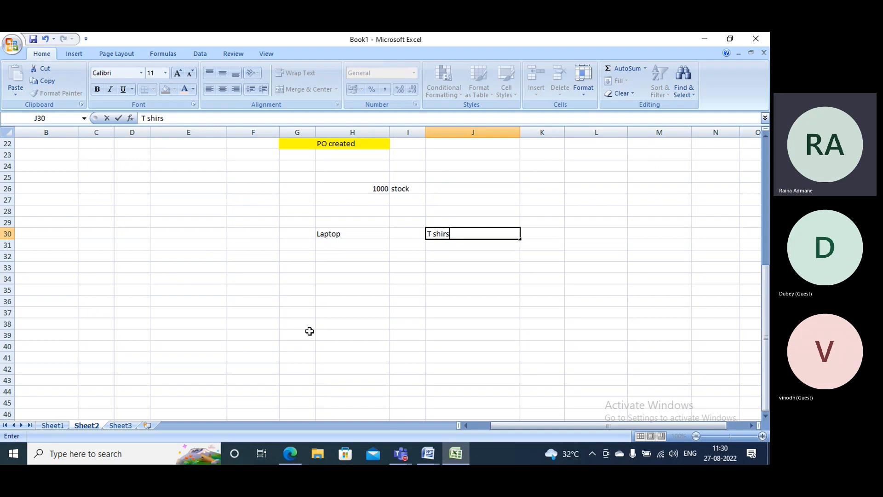
# Step: Switch back to Finance and Operations in Edge and set the line's procurement category to OFFICE MACHINES
pyautogui.click(289, 454)
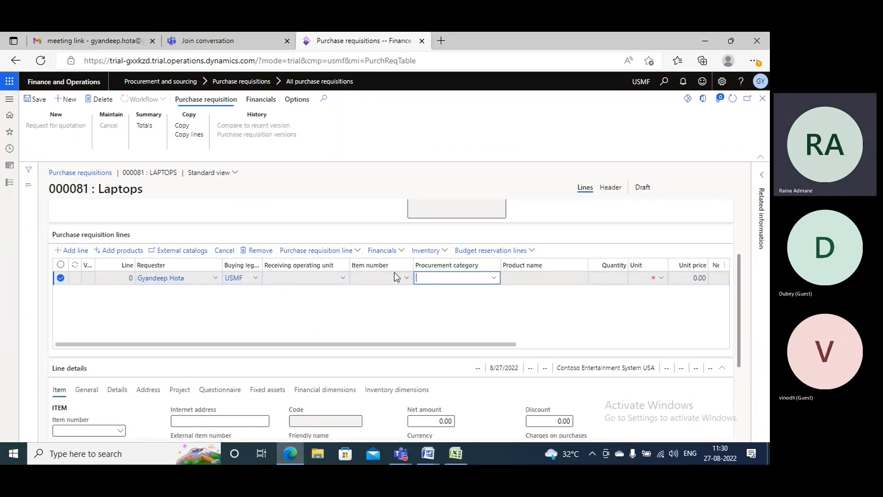
pyautogui.doubleClick(495, 280)
pyautogui.click(495, 278)
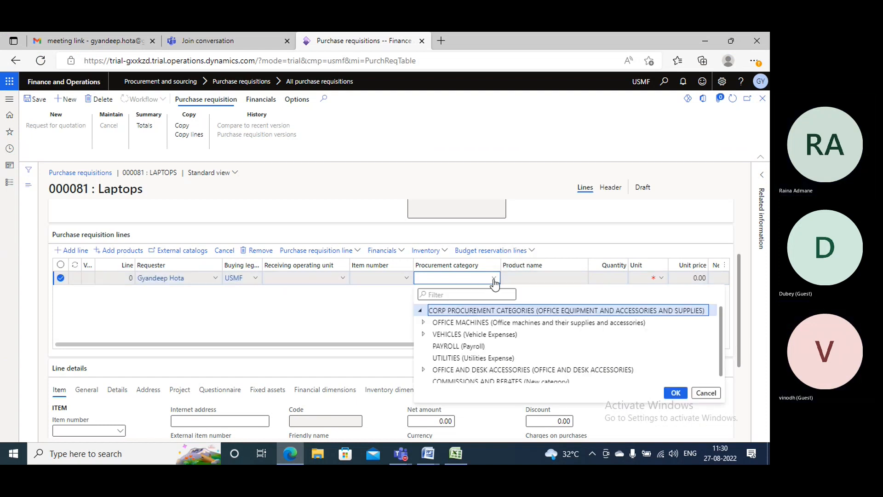
pyautogui.scroll(-1, 467, 332)
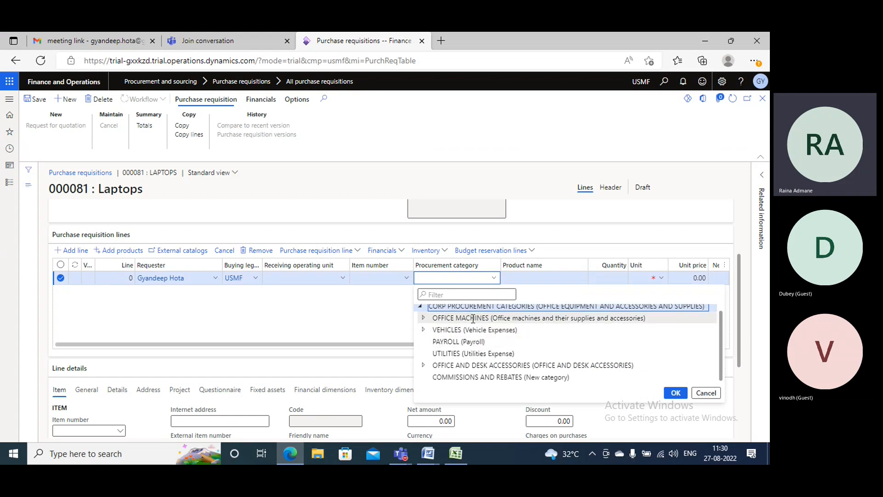
pyautogui.click(473, 319)
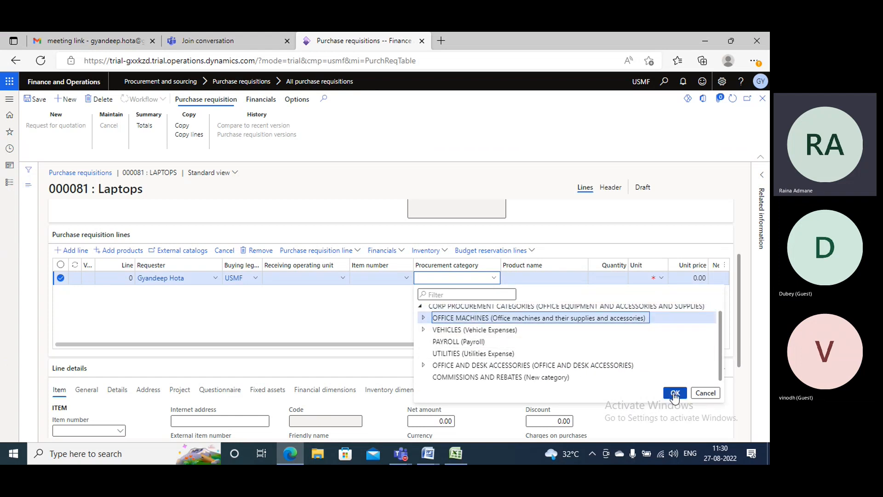
pyautogui.click(280, 337)
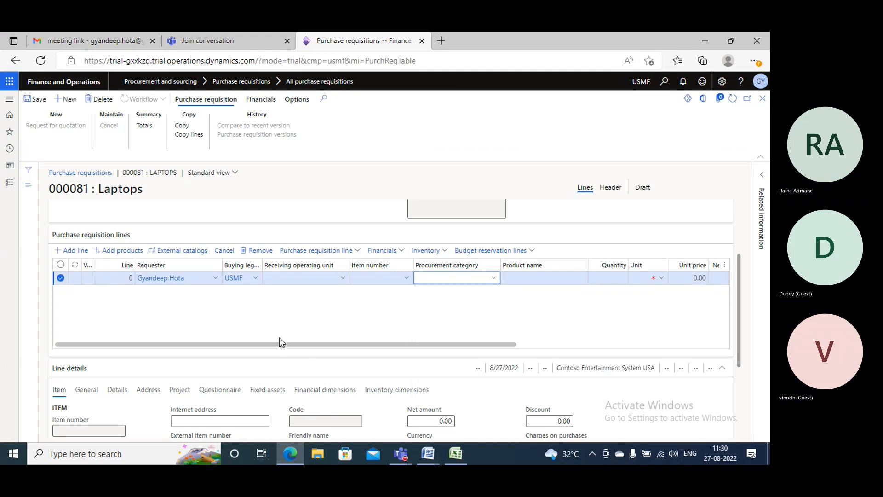
# Step: Enter the product name Dell laptops on the line with a quantity of 100 and the unit ea
pyautogui.click(512, 278)
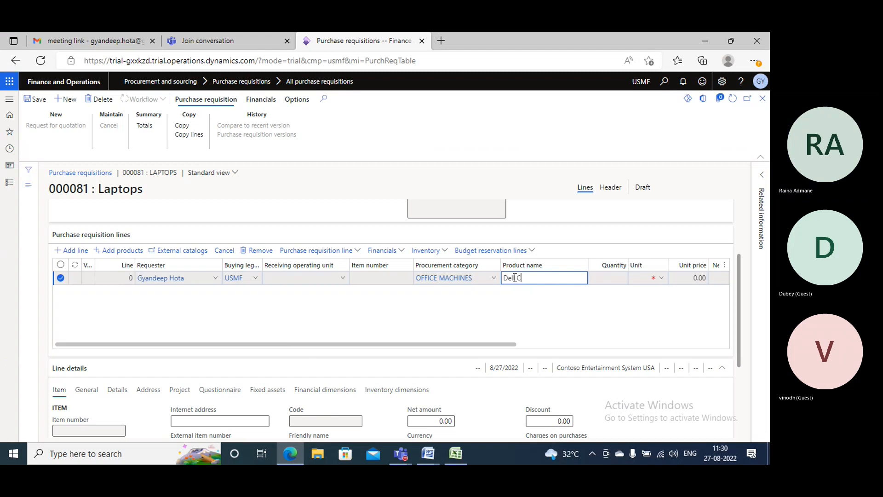
pyautogui.write('Dell laptops')
pyautogui.press('Tab')
pyautogui.write('1')
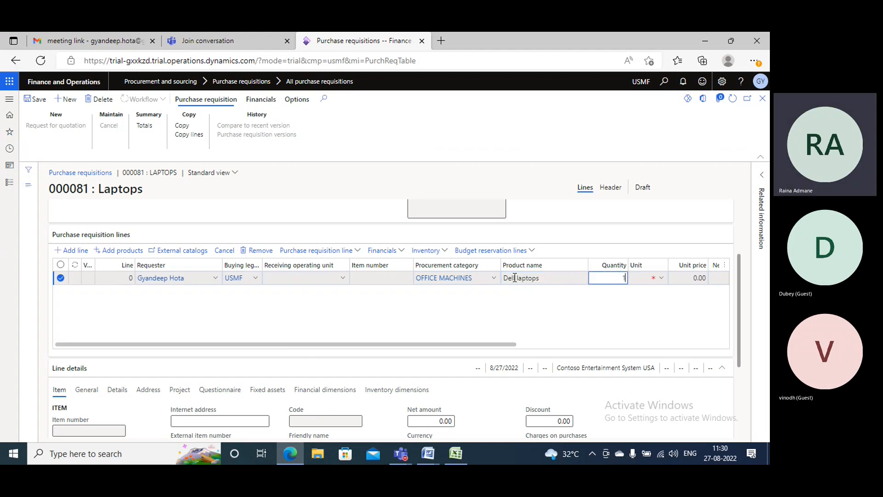
pyautogui.write('00')
pyautogui.press('Tab')
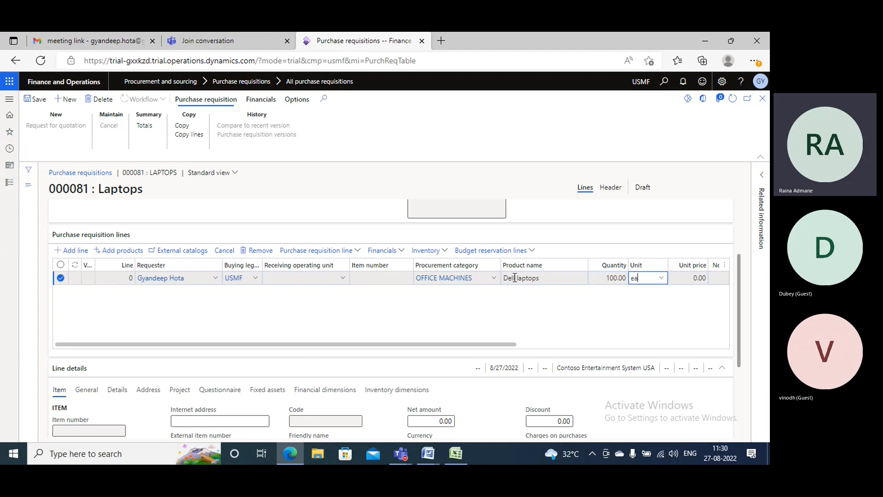
pyautogui.press('Tab')
pyautogui.press('Tab')
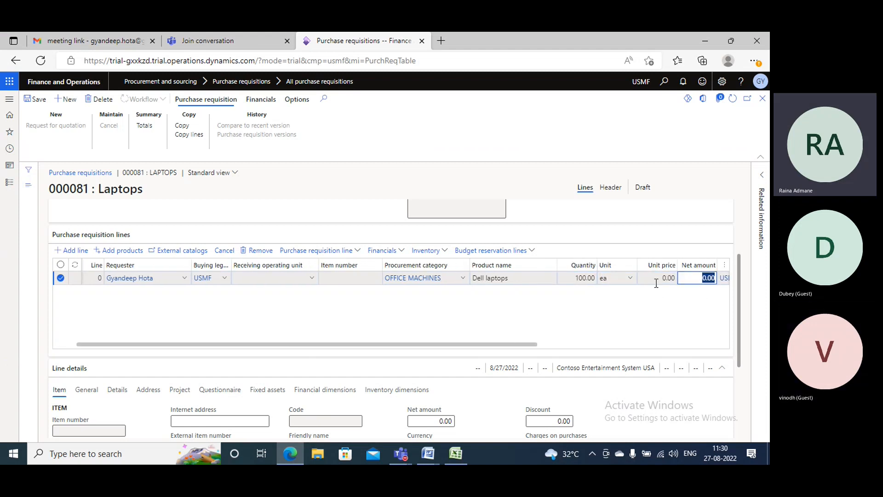
# Step: Set the unit price of the Dell laptops line to 100, keeping USD as the currency
pyautogui.click(656, 281)
pyautogui.write('100')
pyautogui.press('Tab')
pyautogui.press('Tab')
pyautogui.press('Tab')
pyautogui.press('Tab')
pyautogui.press('Tab')
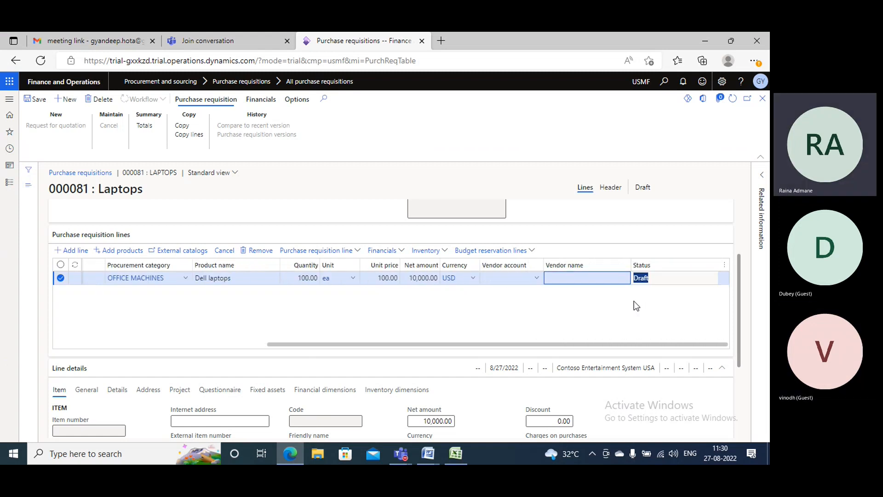
# Step: Assign the vendor Acme Office Supplies to the Dell laptops line and review the completed line's columns
pyautogui.click(538, 282)
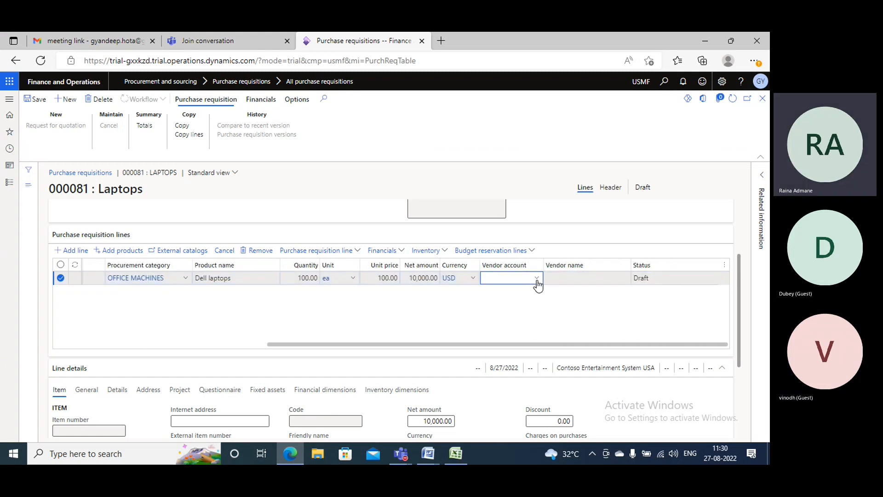
pyautogui.click(538, 280)
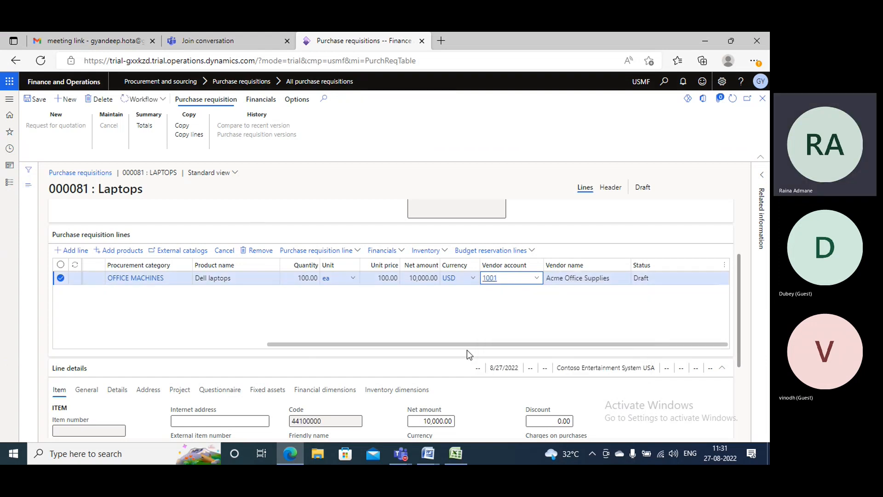
pyautogui.moveTo(470, 343); pyautogui.dragTo(192, 328)
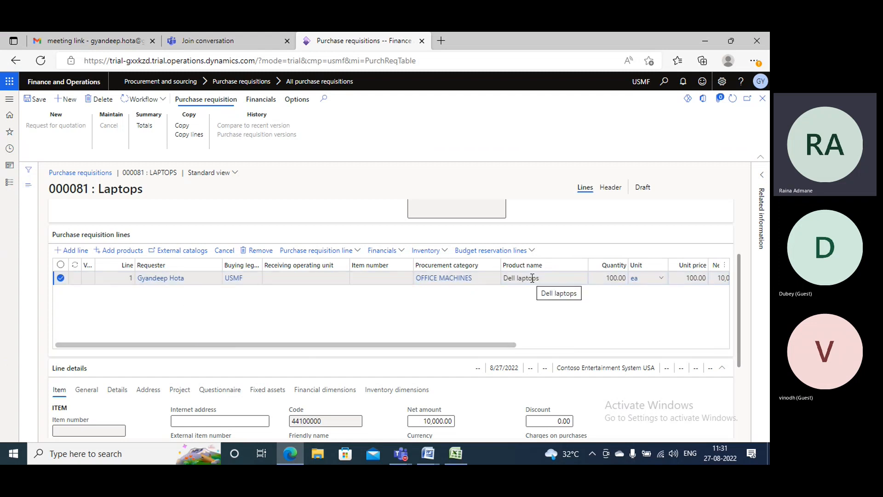
pyautogui.moveTo(512, 345); pyautogui.dragTo(558, 345)
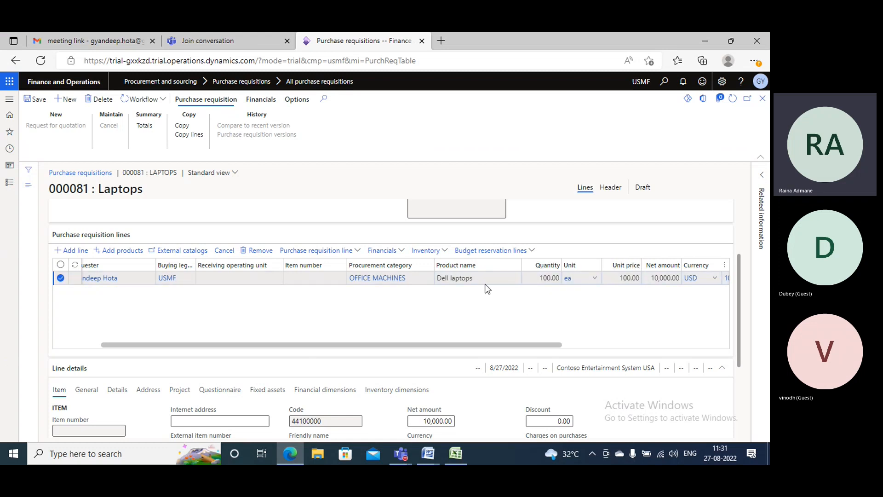
# Step: Save the Laptops purchase requisition and submit it to the approval workflow
pyautogui.click(36, 99)
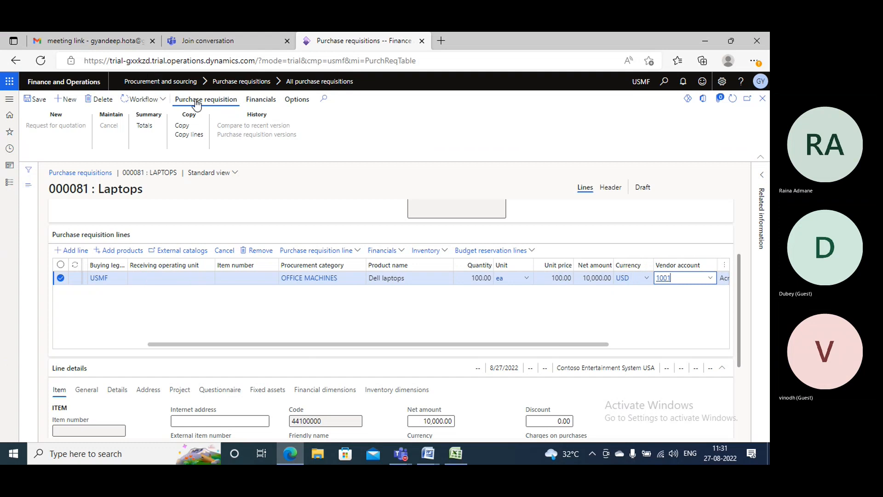
pyautogui.click(164, 99)
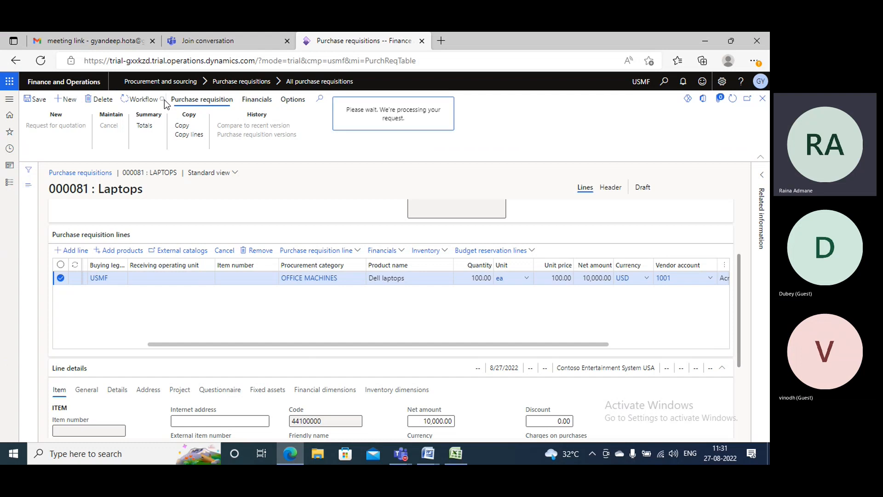
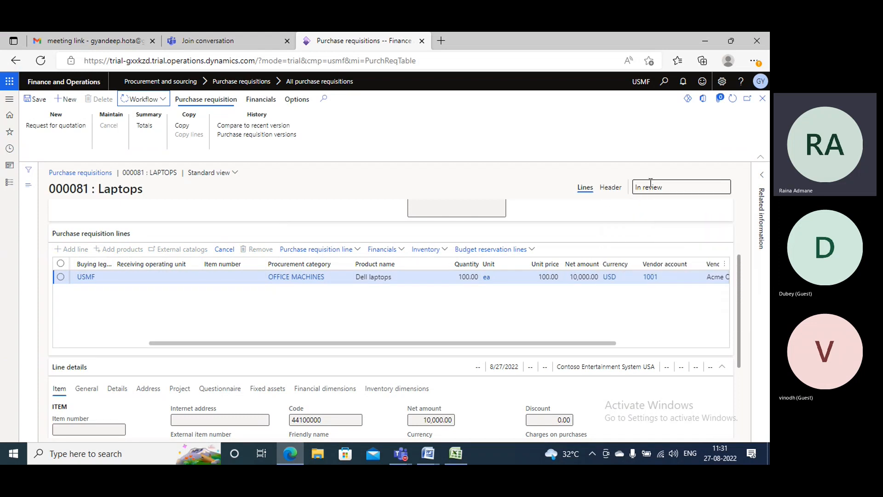
pyautogui.moveTo(651, 183)
# Step: Open the requisition's workflow history, refresh it to check the approval progress, and return to the requisition
pyautogui.click(167, 99)
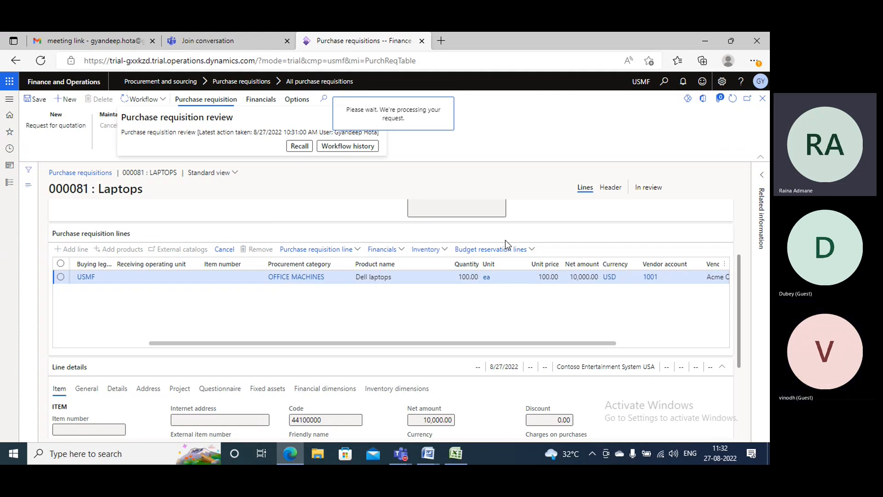
pyautogui.click(731, 103)
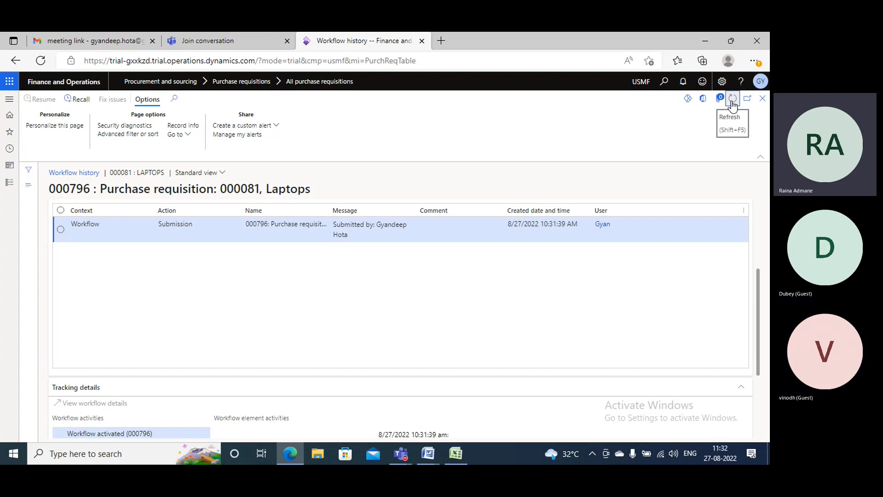
pyautogui.click(732, 104)
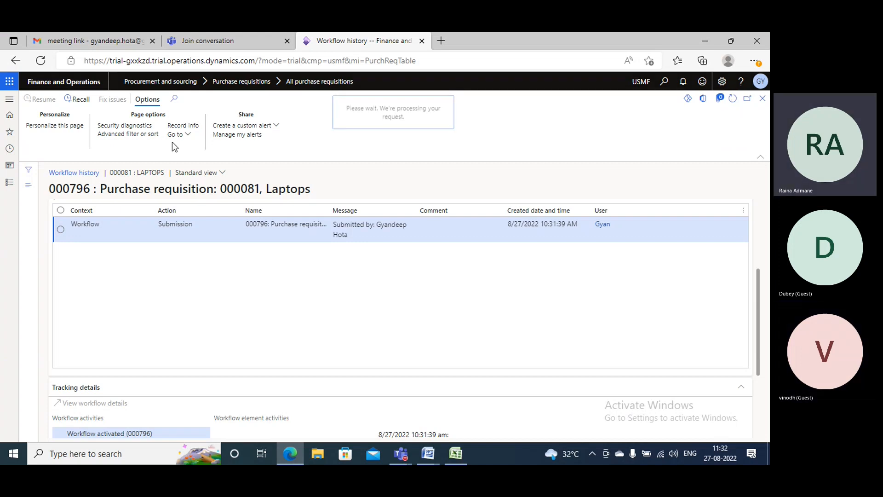
pyautogui.click(762, 98)
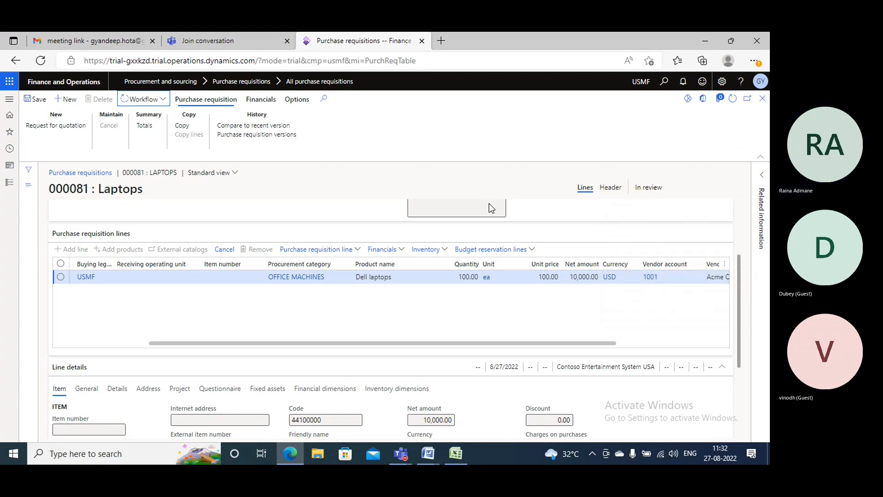
# Step: Review the item, general and details information of the Dell laptops line, including its purchase order reference
pyautogui.scroll(-3, 322, 232)
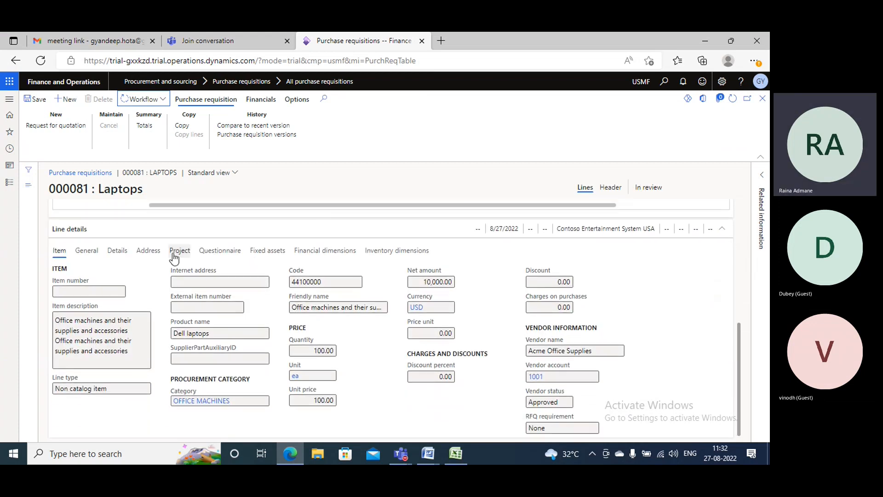
pyautogui.click(92, 249)
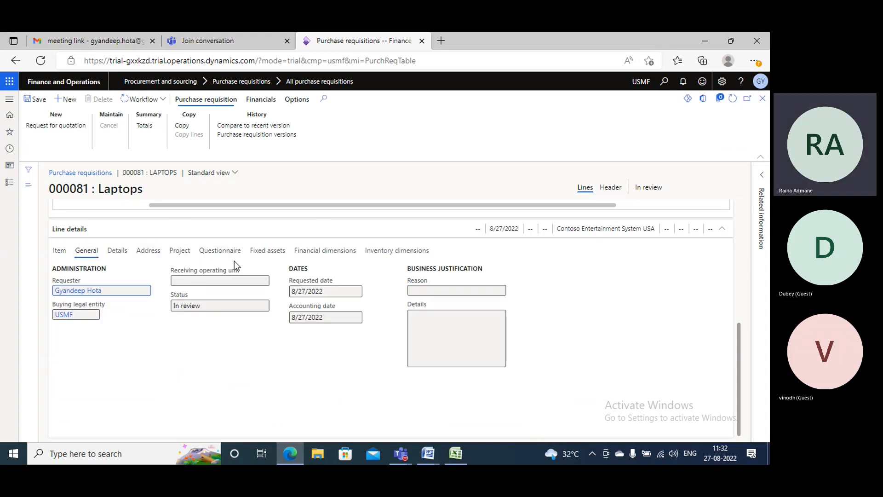
pyautogui.click(116, 254)
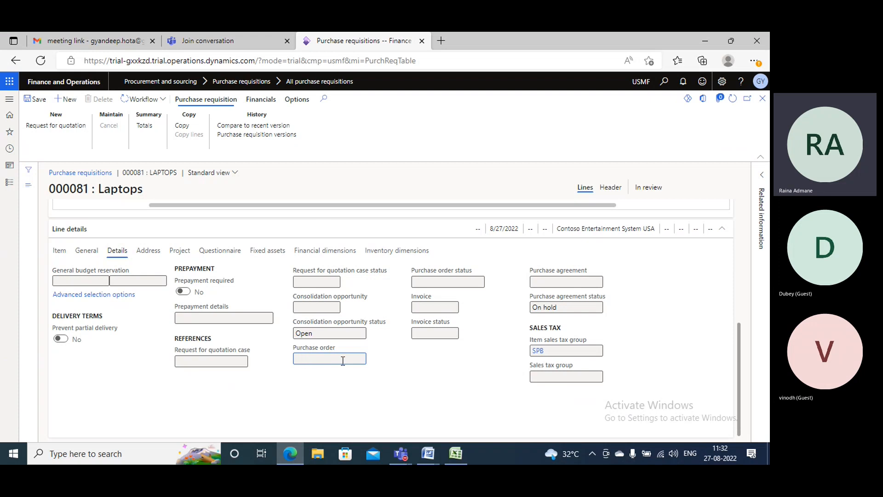
pyautogui.scroll(3, 207, 240)
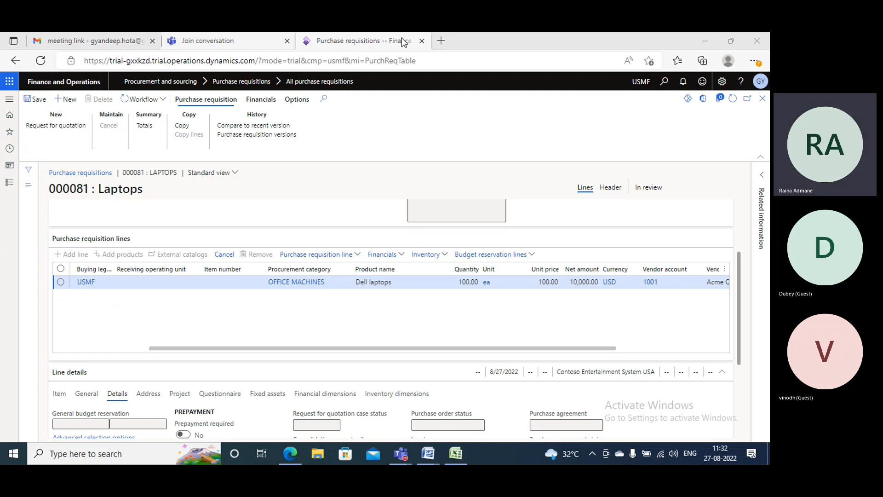
# Step: Duplicate the purchase requisition's browser tab and switch to the copy
pyautogui.rightClick(362, 43)
pyautogui.click(409, 110)
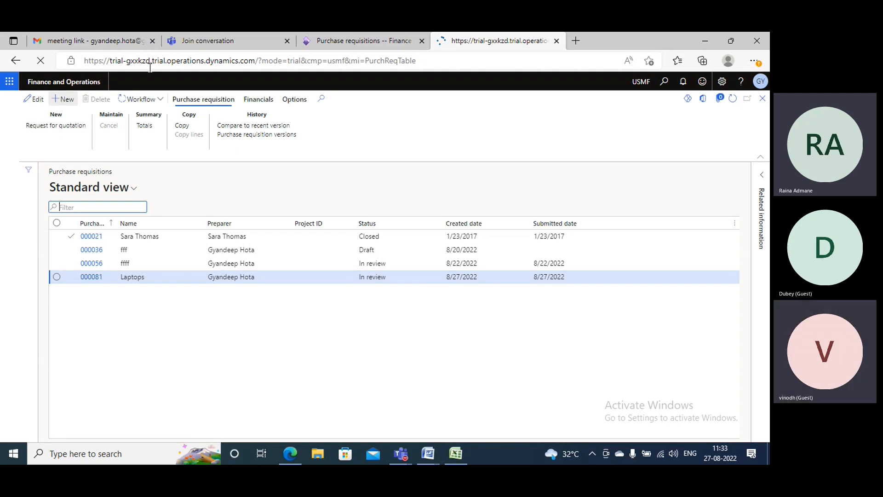
pyautogui.click(364, 40)
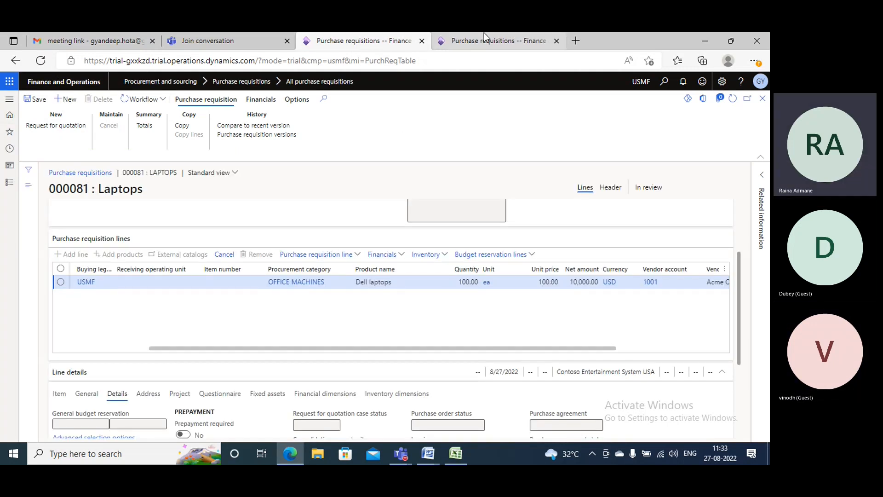
pyautogui.click(476, 44)
# Step: Display the pages available in the Procurement and sourcing module
pyautogui.click(10, 99)
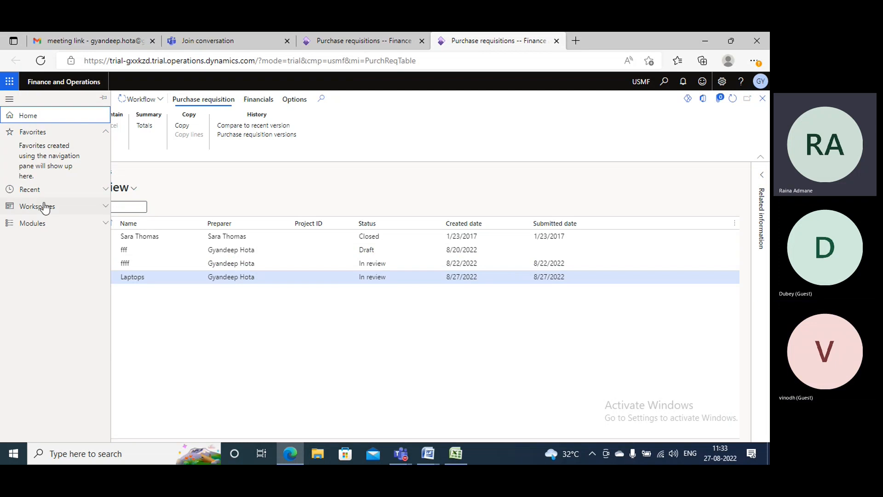
pyautogui.click(55, 234)
pyautogui.scroll(-5, 65, 276)
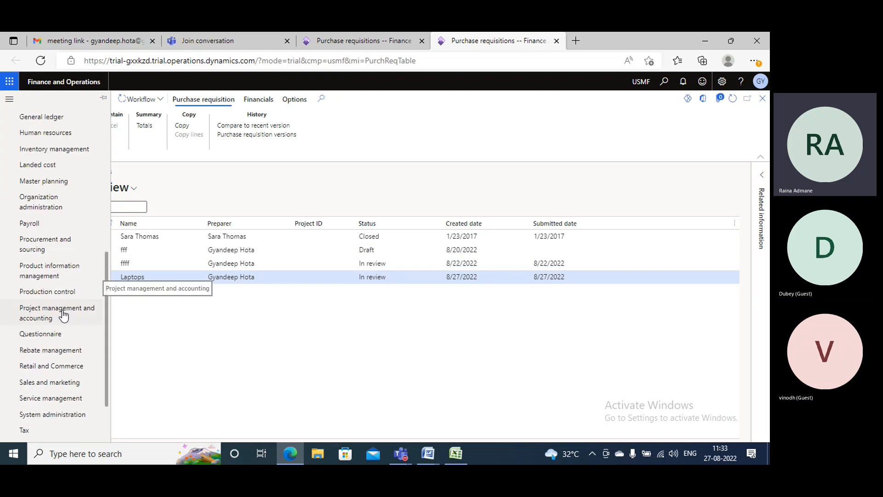
pyautogui.scroll(-1, 63, 315)
pyautogui.scroll(-1, 64, 316)
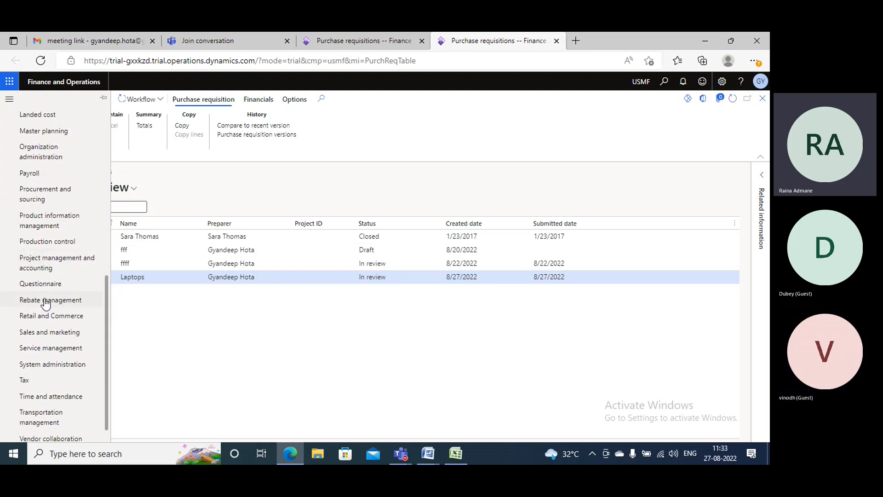
pyautogui.click(50, 203)
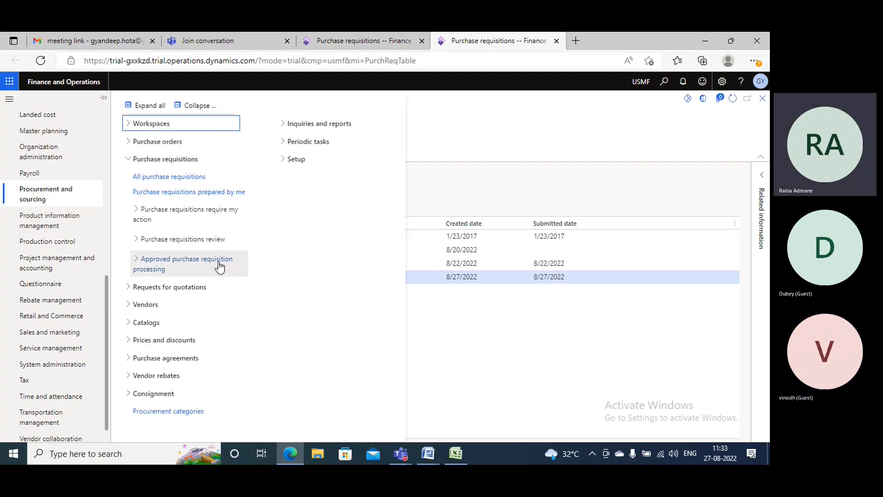
# Step: Look through the purchase requisition review and require-my-action pages and open Release approved purchase requisitions
pyautogui.click(163, 239)
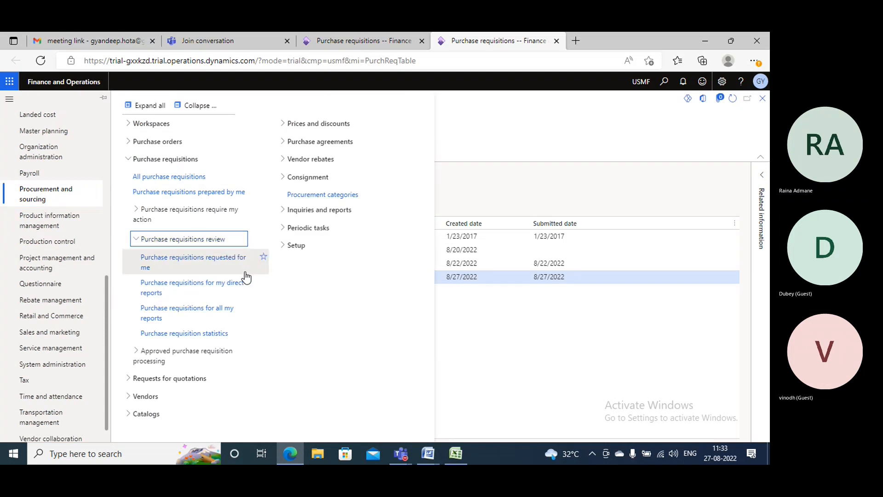
pyautogui.click(163, 239)
pyautogui.click(170, 215)
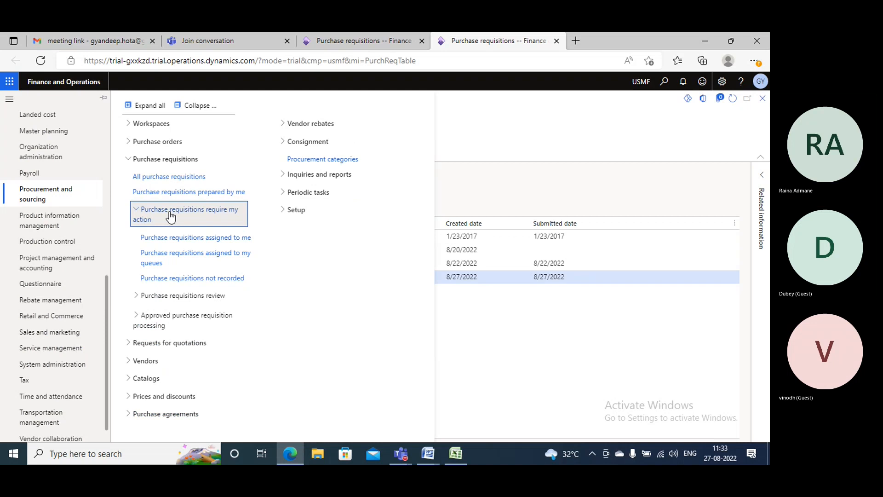
pyautogui.click(171, 215)
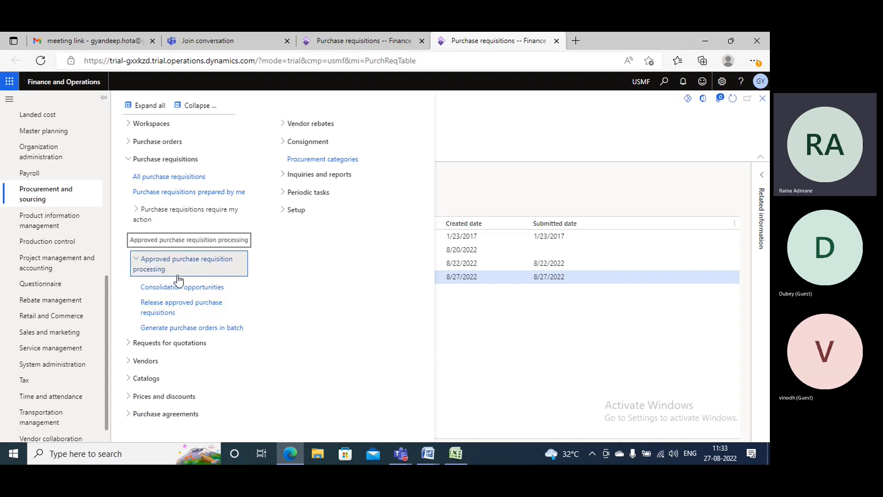
pyautogui.click(164, 311)
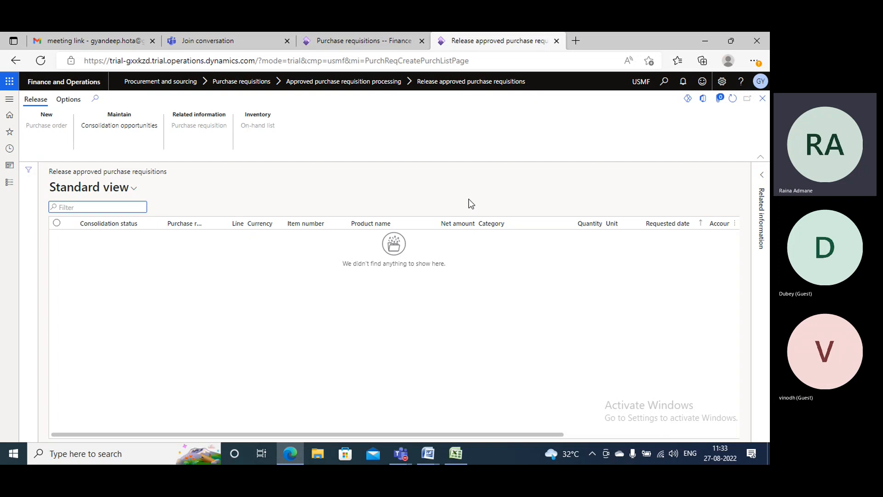
# Step: Return to the original requisition's tab, open the Procurement and sourcing parameters, and try toggling Activate change management for purchase orders on and off
pyautogui.click(392, 38)
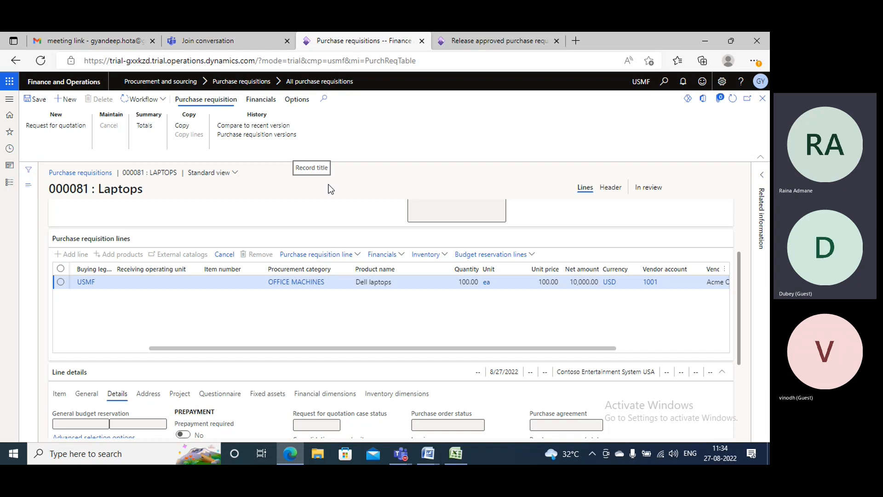
pyautogui.click(10, 99)
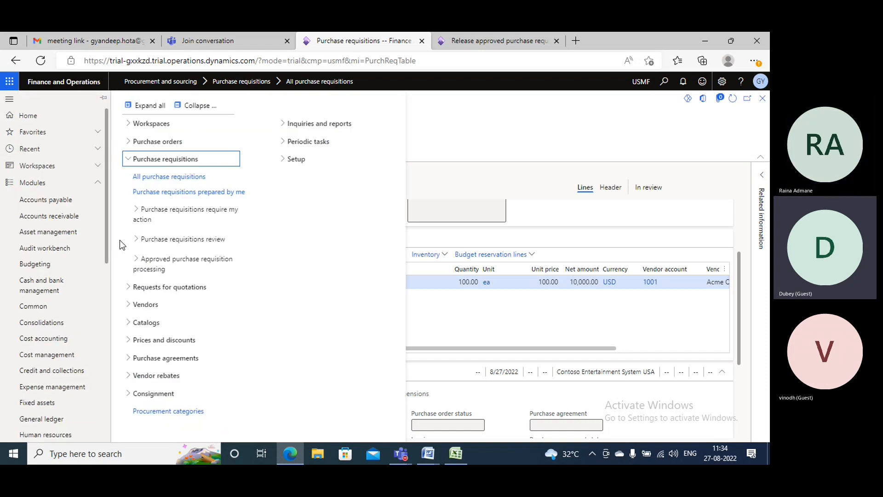
pyautogui.click(155, 161)
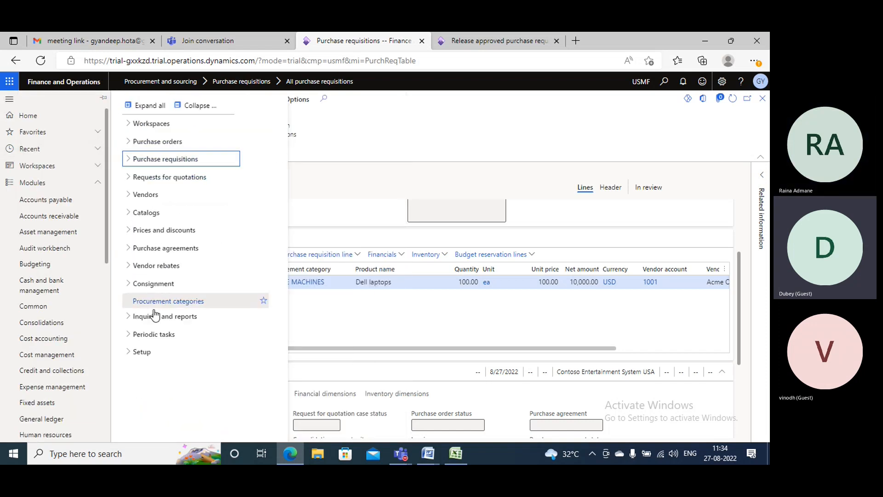
pyautogui.click(145, 351)
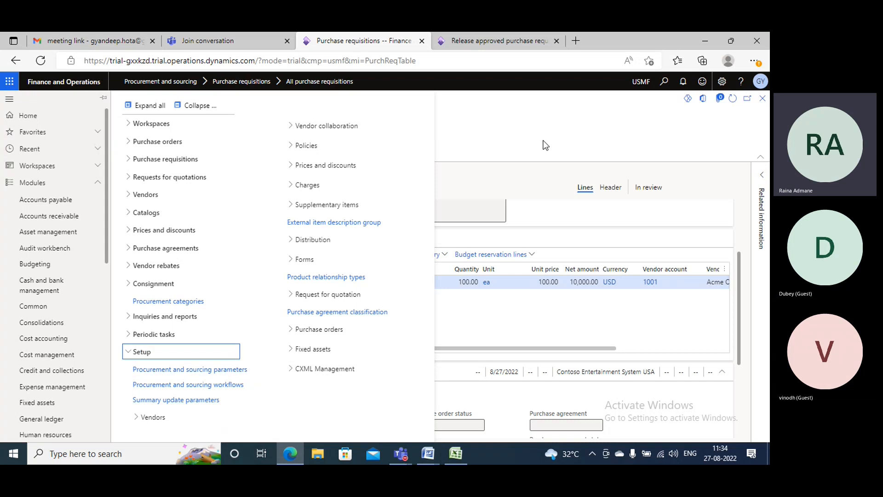
pyautogui.click(232, 374)
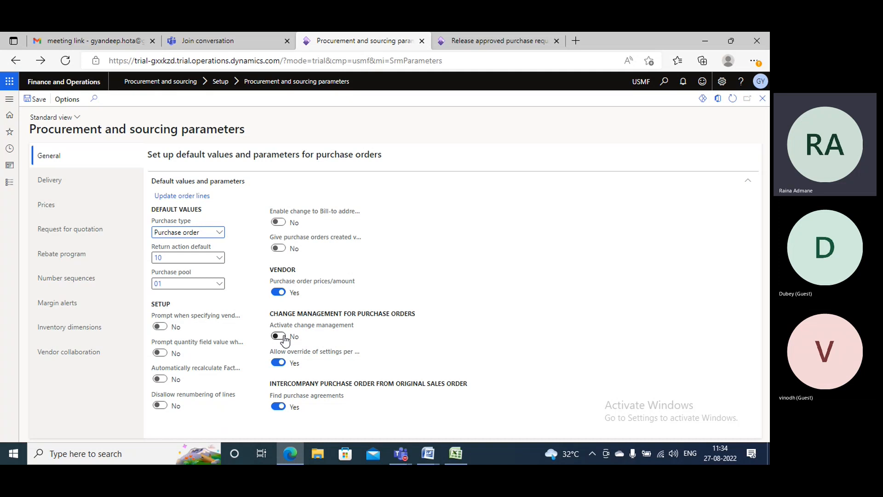
pyautogui.click(280, 338)
pyautogui.click(278, 337)
# Step: Open the list of all purchase requisitions in place of the parameters page
pyautogui.click(9, 99)
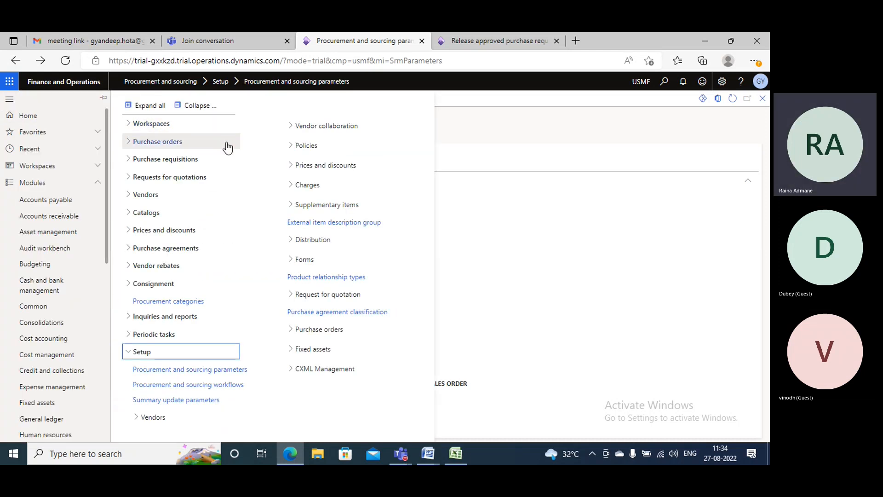
pyautogui.click(168, 159)
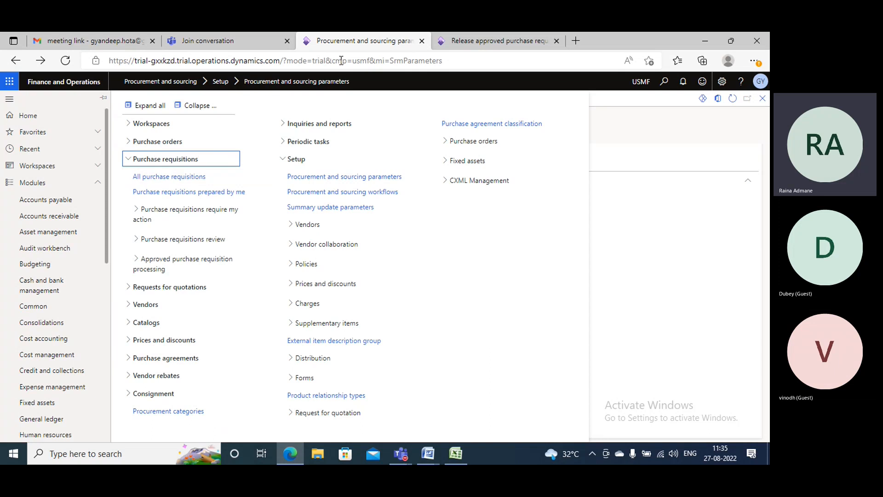
pyautogui.click(190, 177)
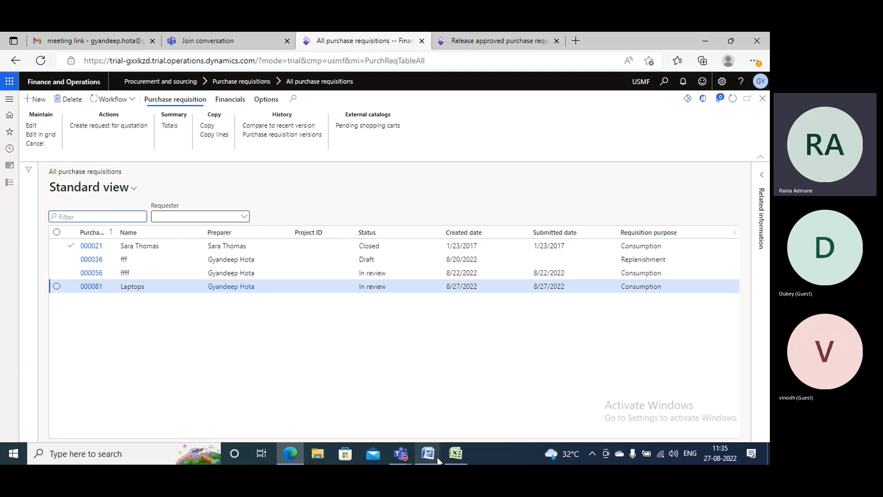
# Step: Switch to the Book1 workbook in Excel and fill the "Request for quation" cell H9 in Sheet2 with red
pyautogui.click(454, 455)
pyautogui.scroll(7, 227, 226)
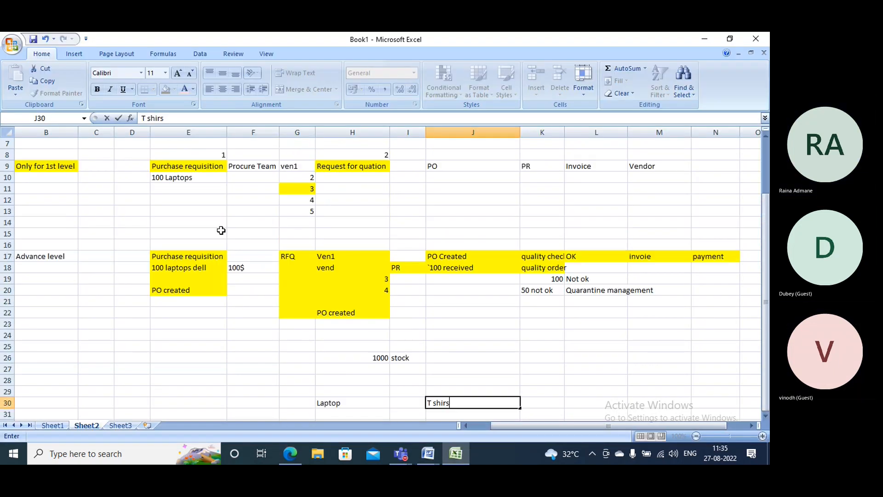
pyautogui.scroll(-1, 214, 235)
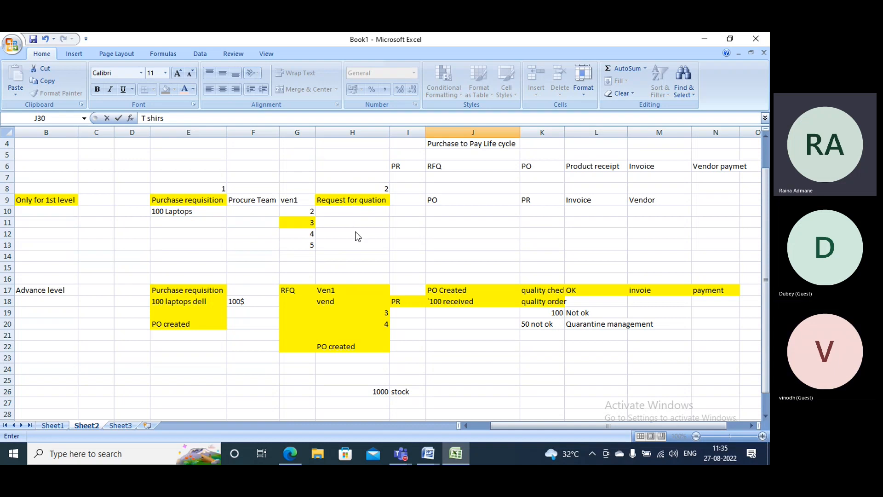
pyautogui.click(341, 199)
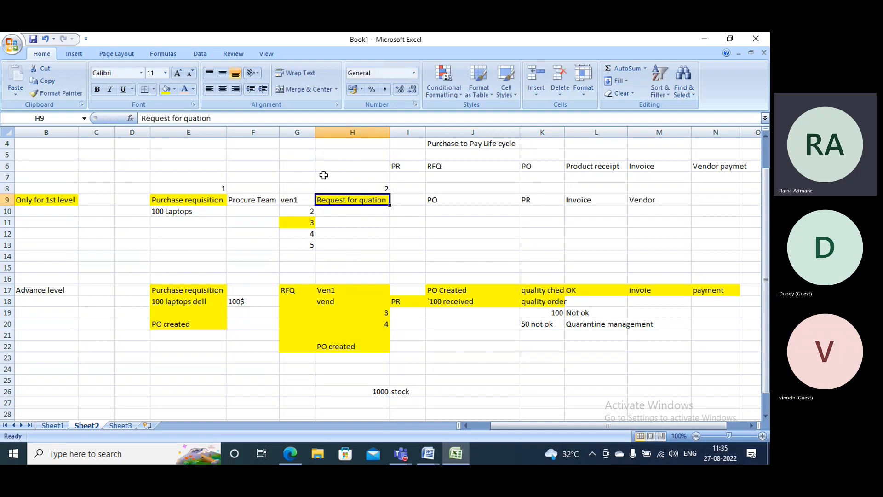
pyautogui.click(174, 89)
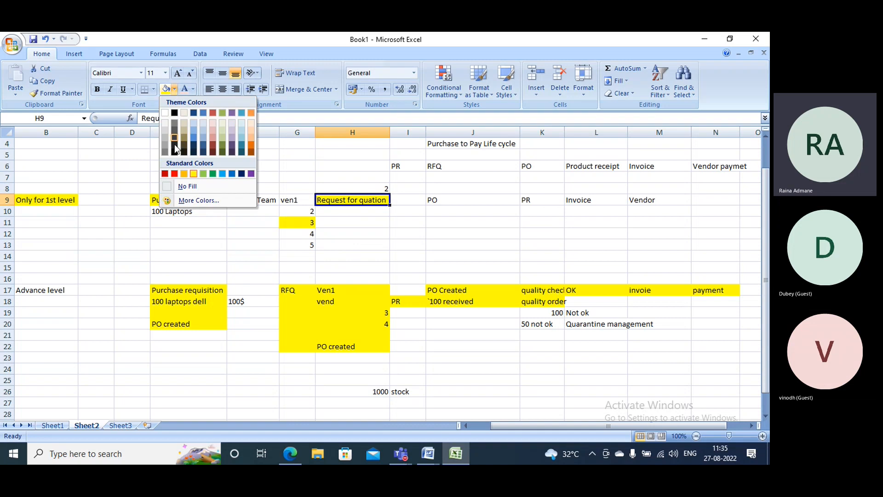
pyautogui.click(172, 174)
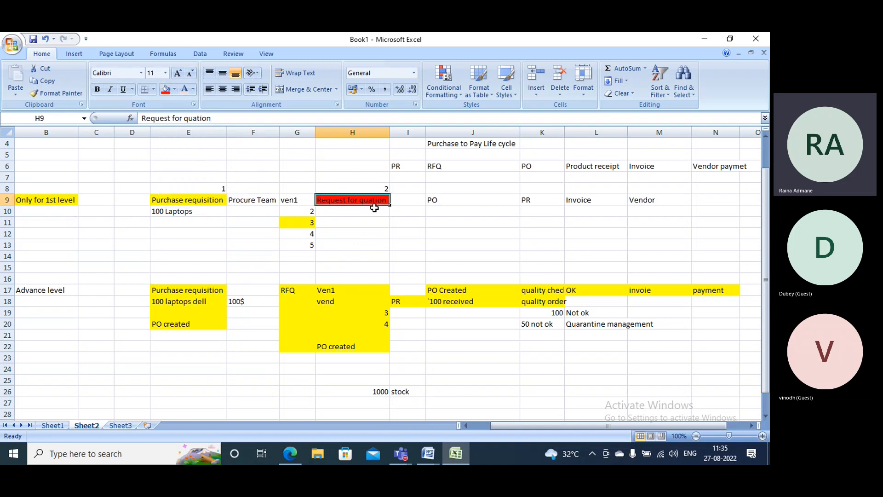
# Step: Return to Finance and Operations and create a new purchase requisition named PR2, keeping the default dates
pyautogui.hotkey('alt', 'Tab')
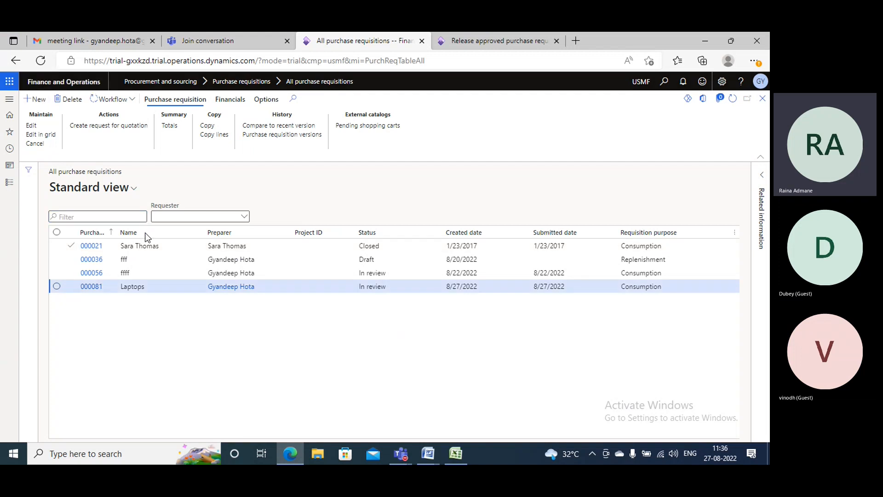
pyautogui.hotkey('alt', 'n')
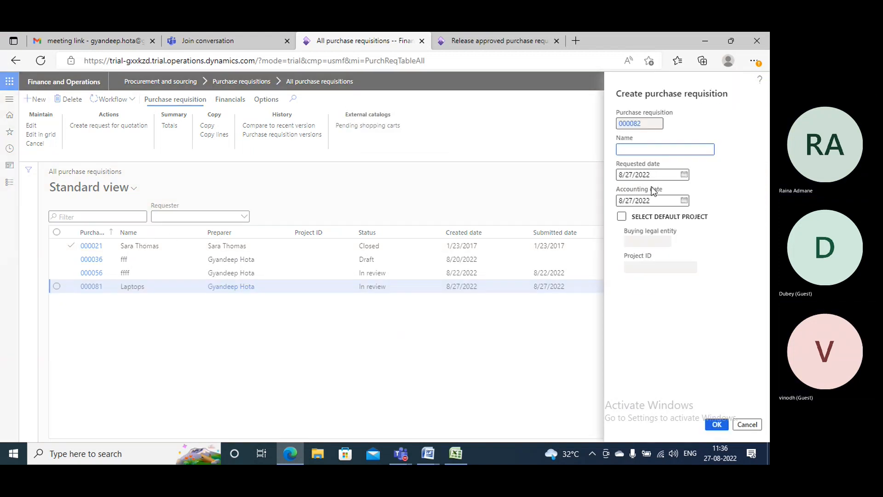
pyautogui.write('PR')
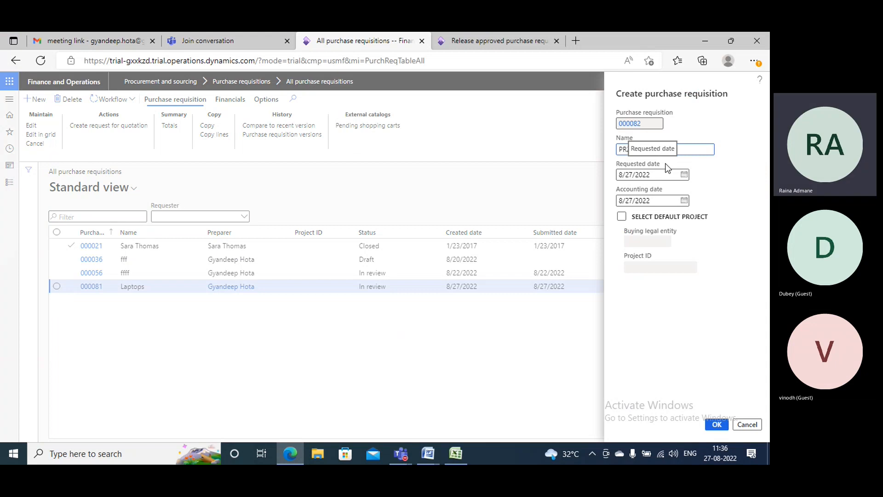
pyautogui.write('2')
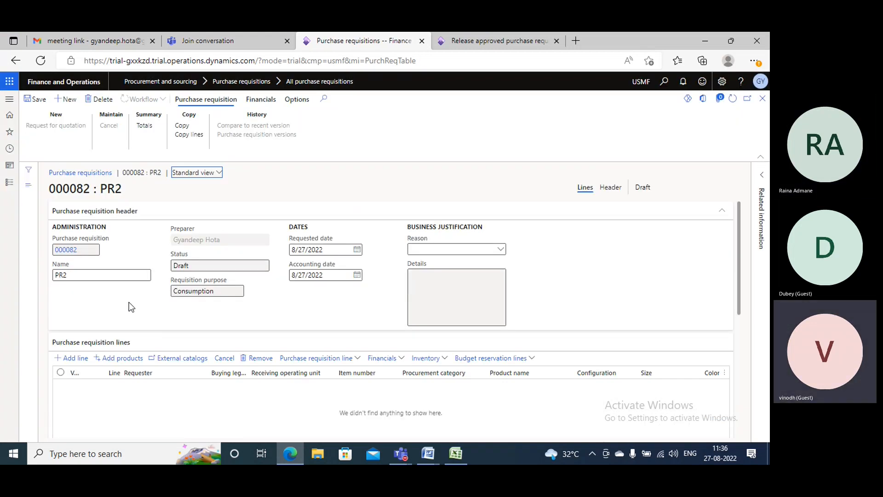
# Step: Add a line to purchase requisition PR2 with procurement category VEHICLES and product name Bile
pyautogui.scroll(-2, 129, 307)
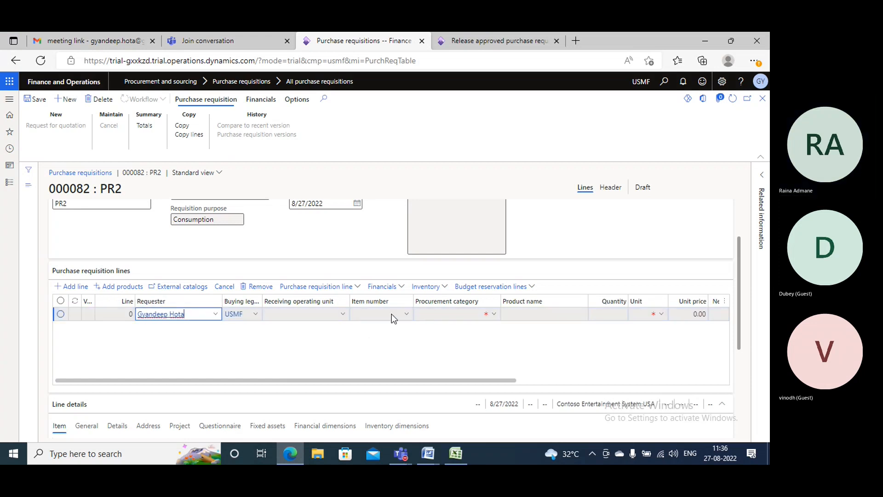
pyautogui.click(492, 315)
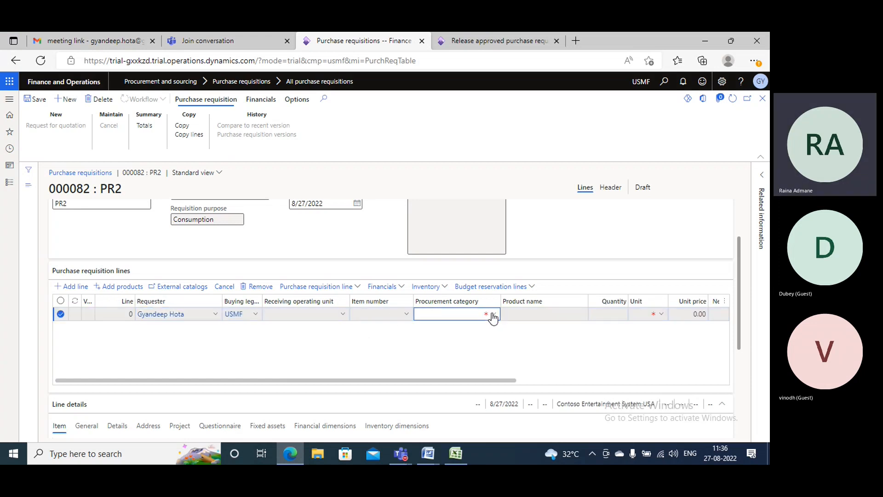
pyautogui.click(494, 315)
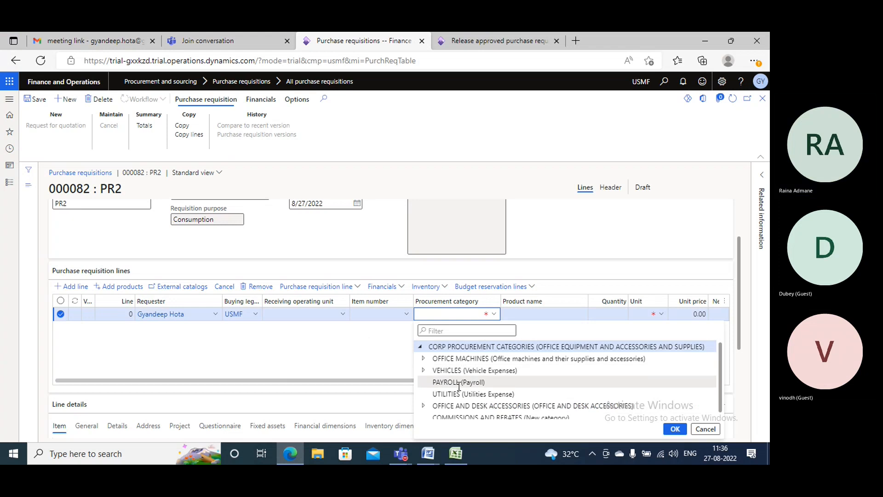
pyautogui.click(456, 370)
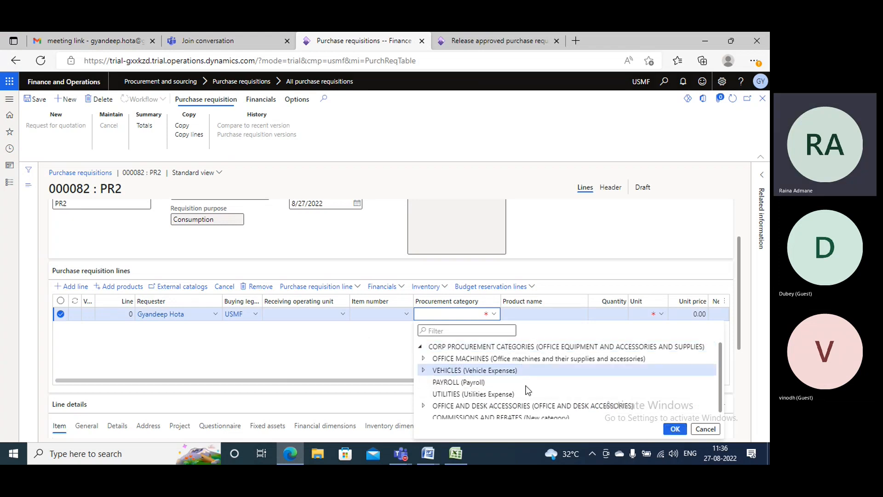
pyautogui.doubleClick(527, 370)
pyautogui.click(529, 316)
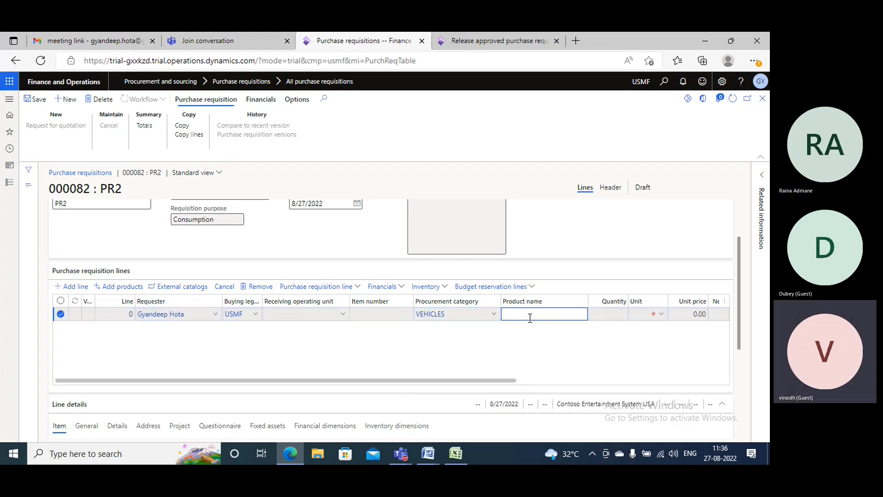
pyautogui.write('Bile')
pyautogui.press('Tab')
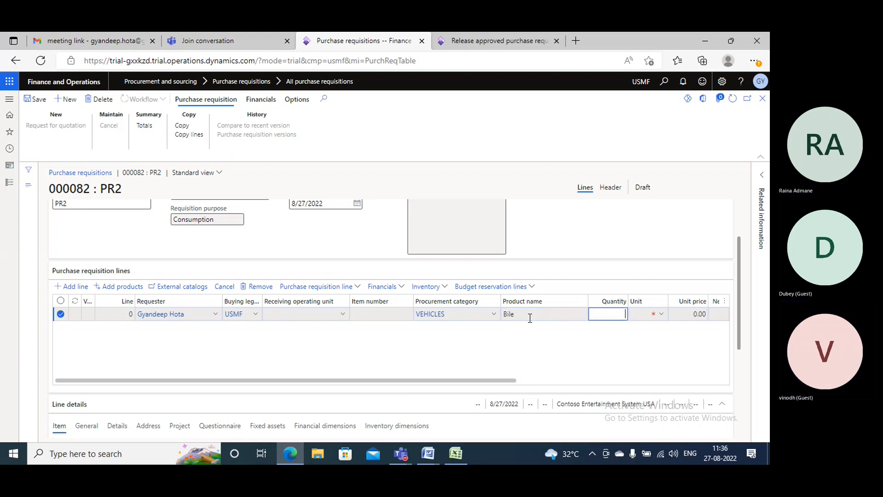
# Step: Set the Bile line's quantity to 10, unit to pcs and unit price to 500, and save the requisition
pyautogui.write('10')
pyautogui.press('Tab')
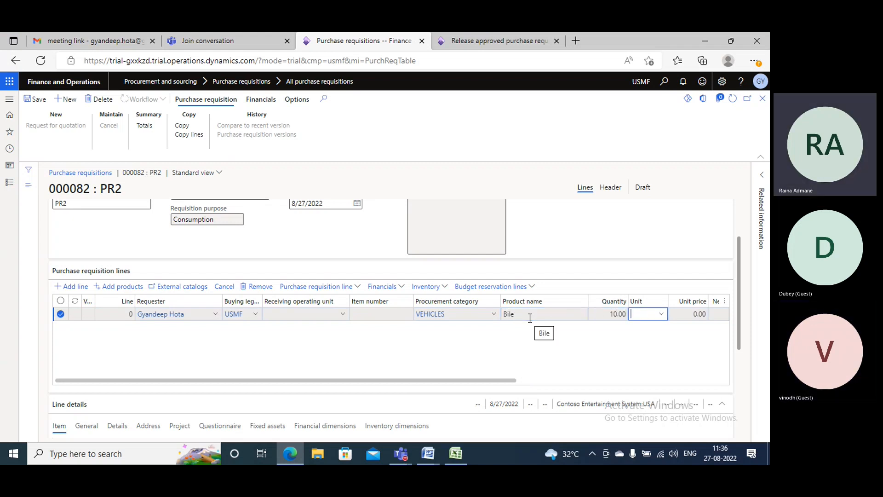
pyautogui.write('pcs')
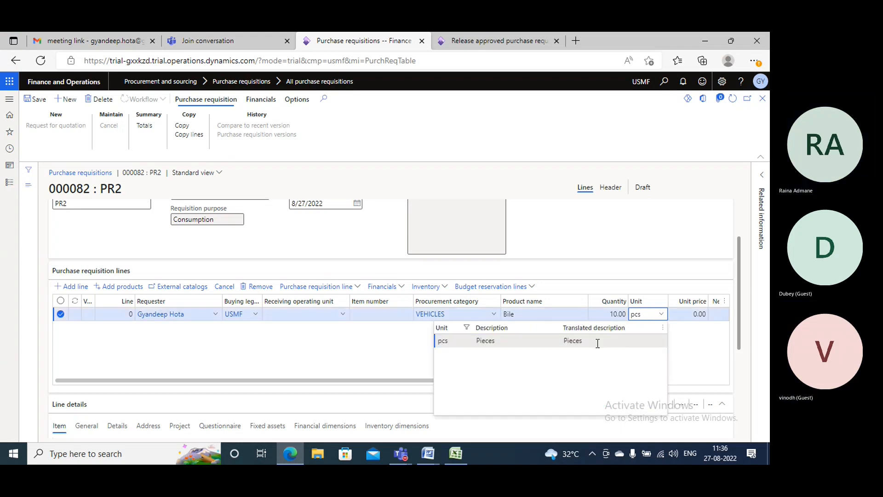
pyautogui.click(598, 341)
pyautogui.click(688, 312)
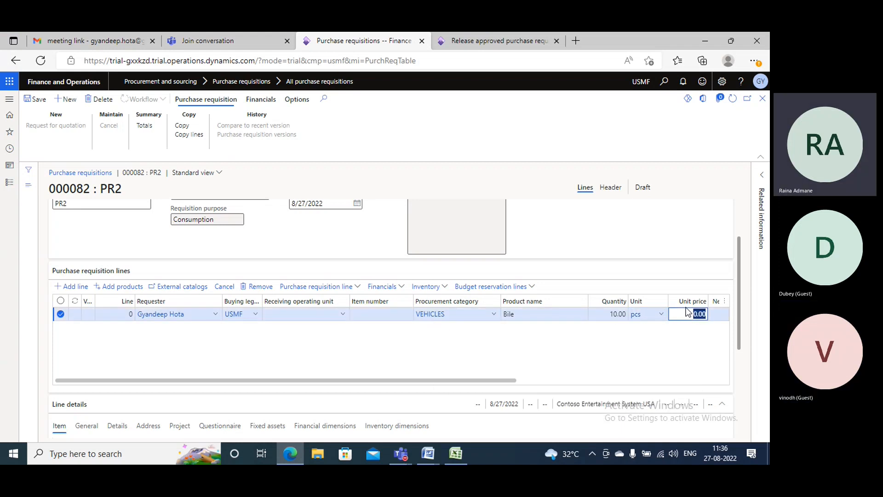
pyautogui.write('500')
pyautogui.press('Tab')
pyautogui.press('Tab')
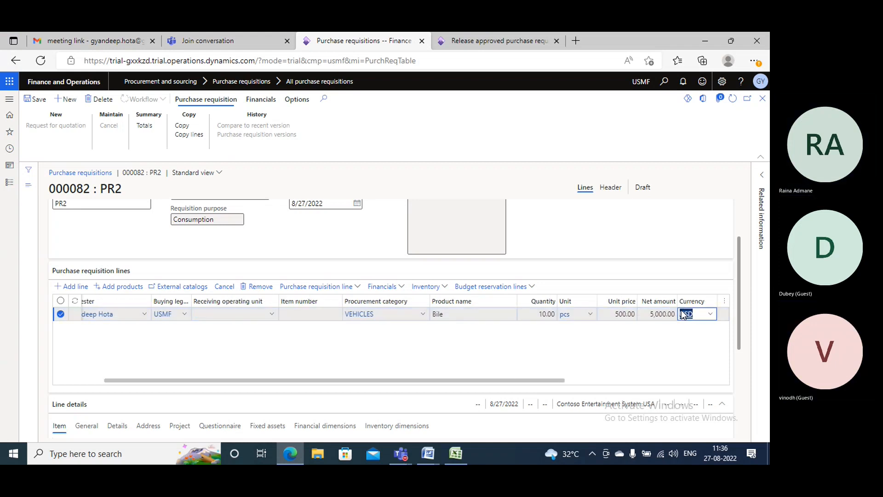
pyautogui.click(33, 99)
pyautogui.scroll(-3, 255, 300)
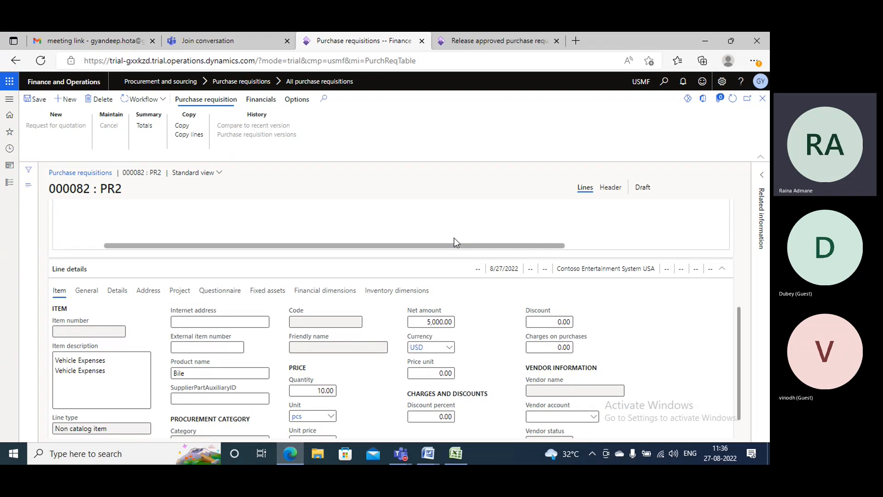
pyautogui.scroll(3, 454, 239)
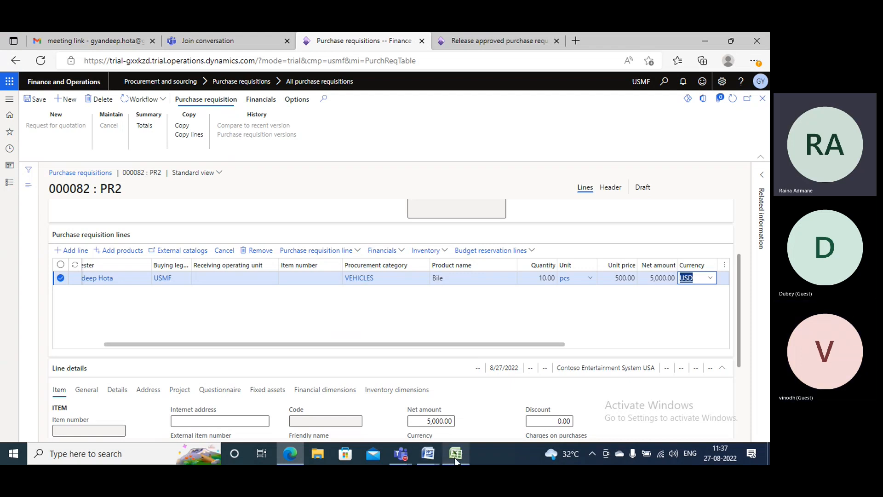
# Step: Switch to the Book1 workbook in Excel and enter Microsoft in cell H34 of Sheet2
pyautogui.hotkey('alt', 'Tab')
pyautogui.scroll(-3, 348, 303)
pyautogui.scroll(-6, 348, 304)
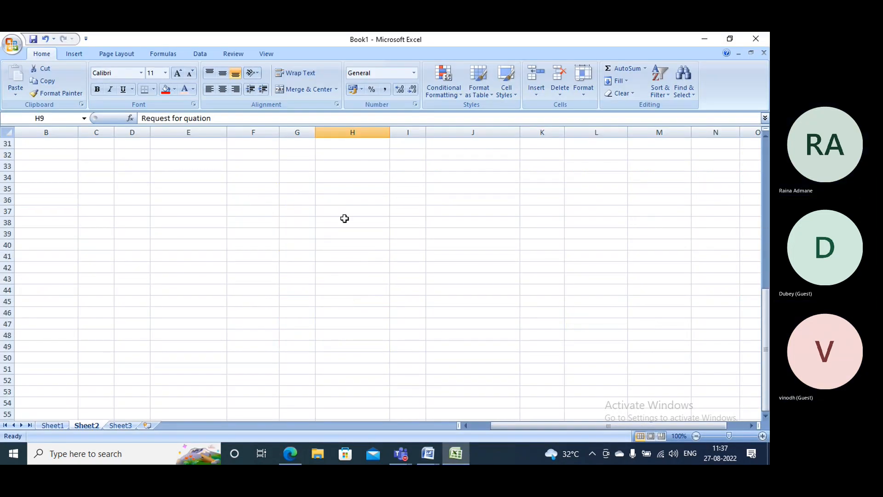
pyautogui.click(340, 177)
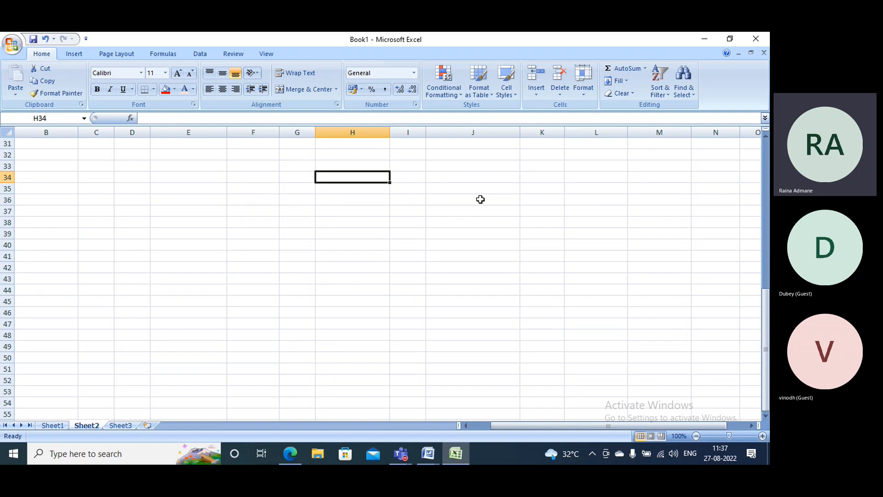
pyautogui.write('Microsft')
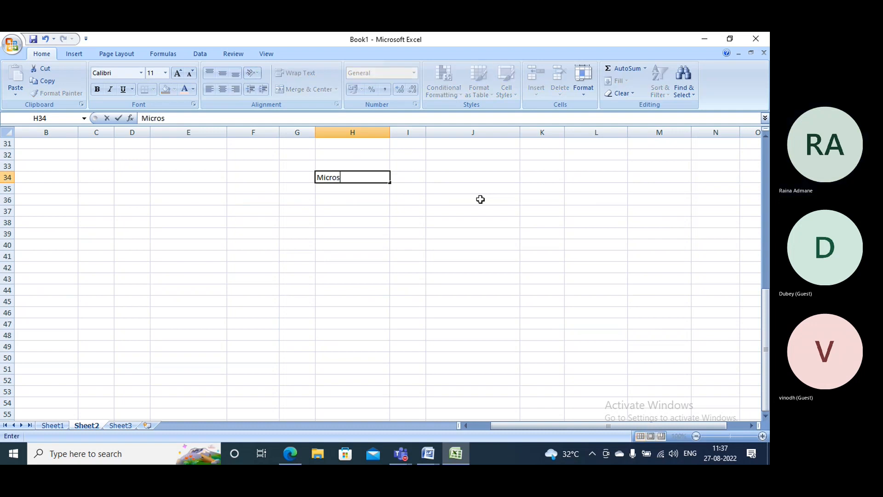
pyautogui.press('BackSpace')
pyautogui.press('BackSpace')
pyautogui.write('oft')
pyautogui.press('Return')
# Step: Enter the employee's first name in cell G35 and 25LPA beside it in H35
pyautogui.press('Left')
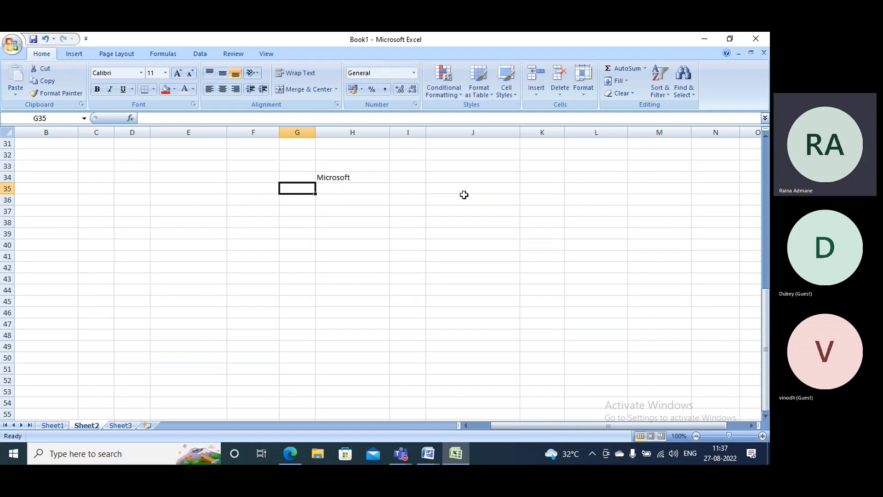
pyautogui.write('Vi')
pyautogui.write('nod')
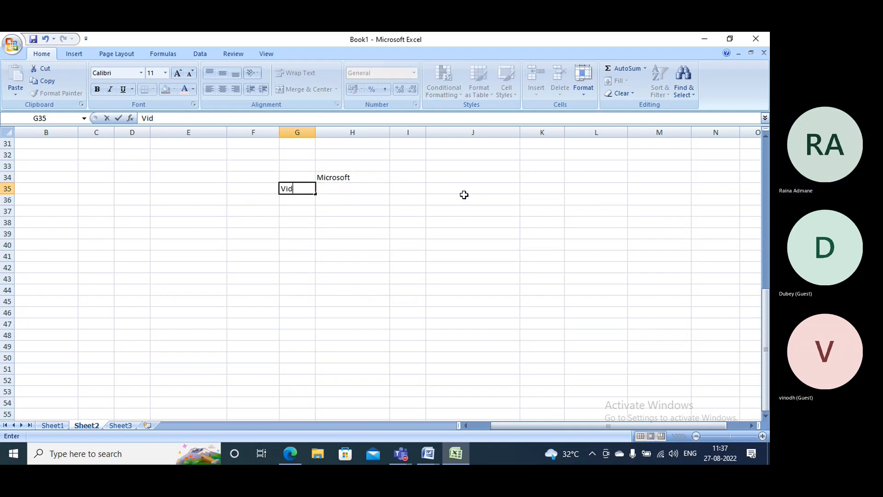
pyautogui.press('Right')
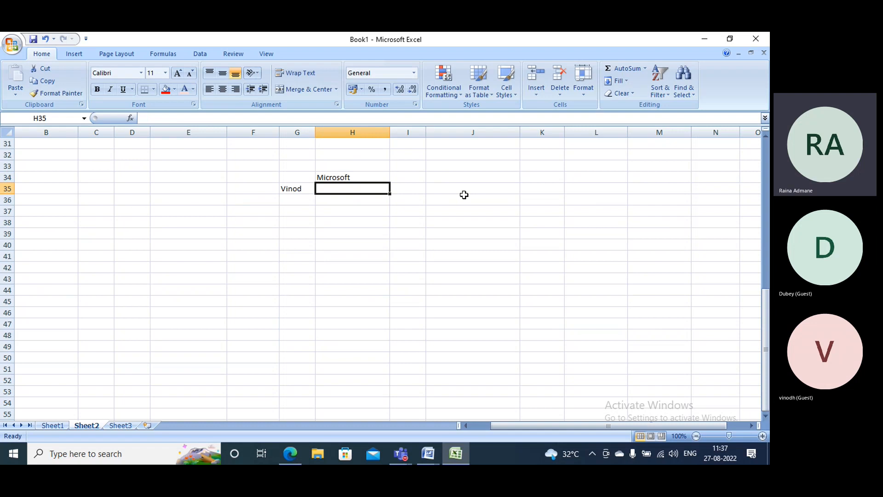
pyautogui.write('25')
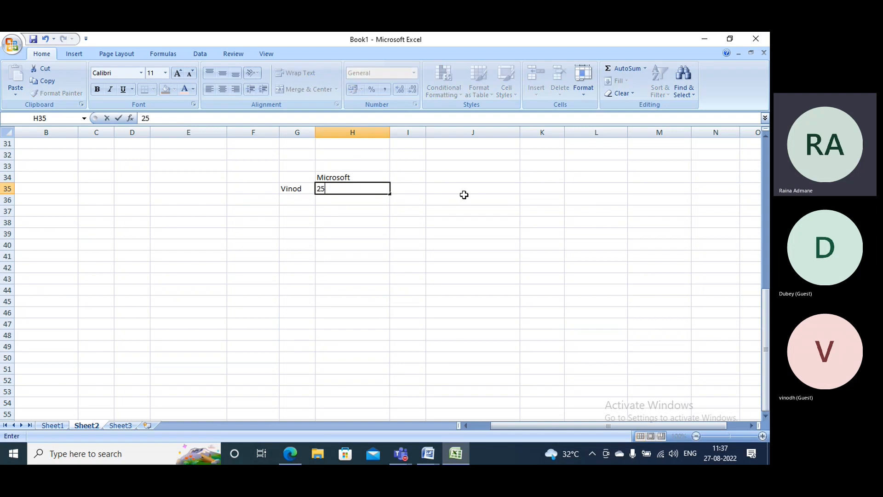
pyautogui.write('LPA')
pyautogui.press('Return')
# Step: Enter HR in cell G36 and Manager beside it in H36
pyautogui.press('Up')
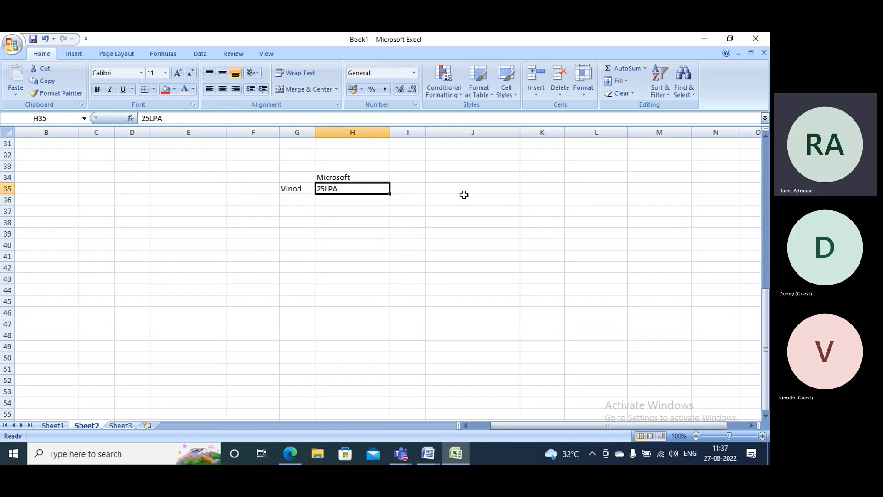
pyautogui.press('Left')
pyautogui.press('Right')
pyautogui.press('Left')
pyautogui.press('Down')
pyautogui.write('H')
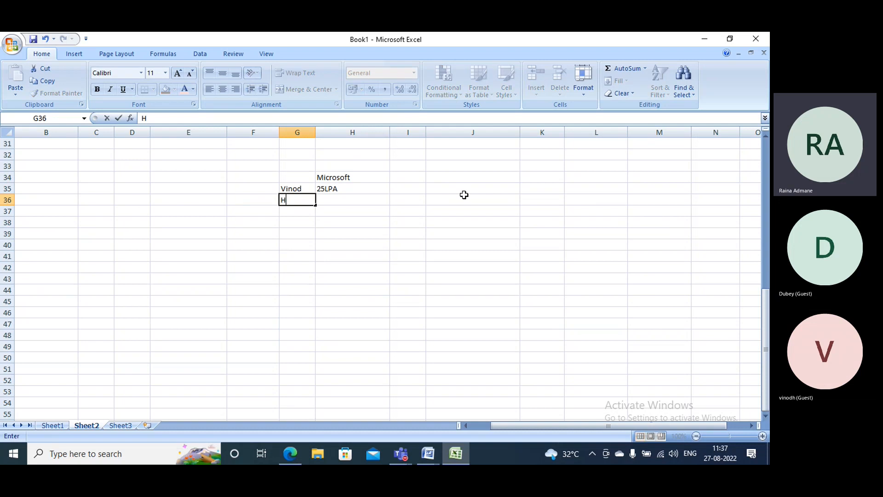
pyautogui.write('R')
pyautogui.press('Right')
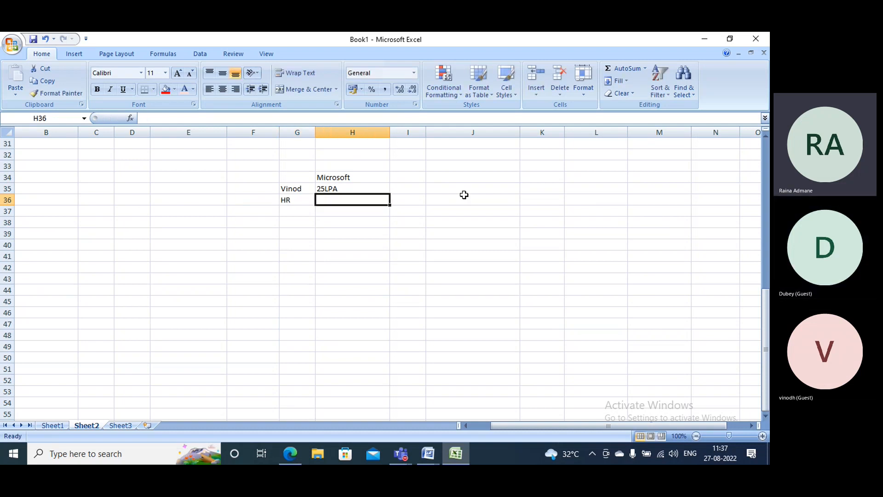
pyautogui.write('Manager')
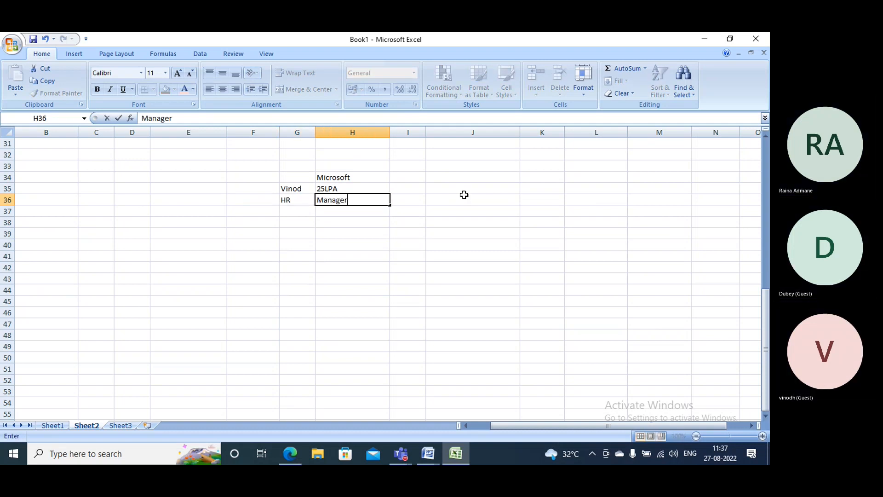
pyautogui.press('Left')
pyautogui.press('Up')
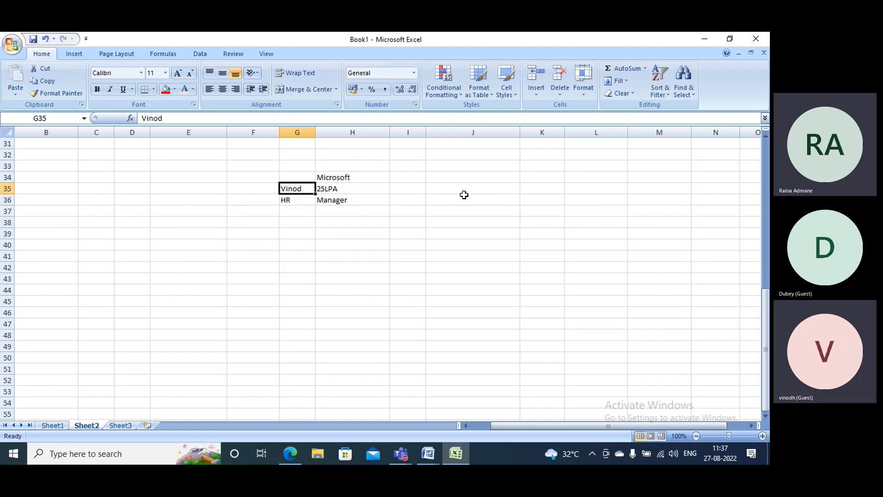
pyautogui.press('Down')
pyautogui.press('Right')
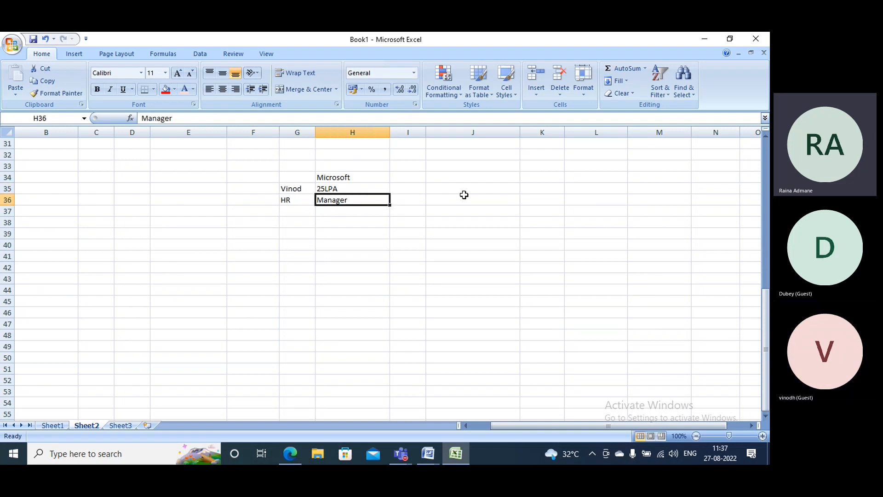
pyautogui.press('Left')
pyautogui.press('Up')
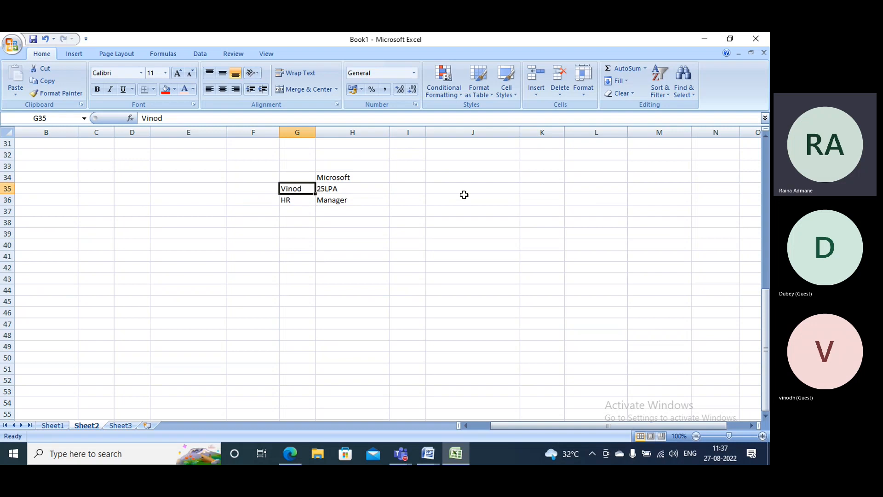
pyautogui.press('Down')
pyautogui.press('Up')
pyautogui.press('Right')
pyautogui.press('Right')
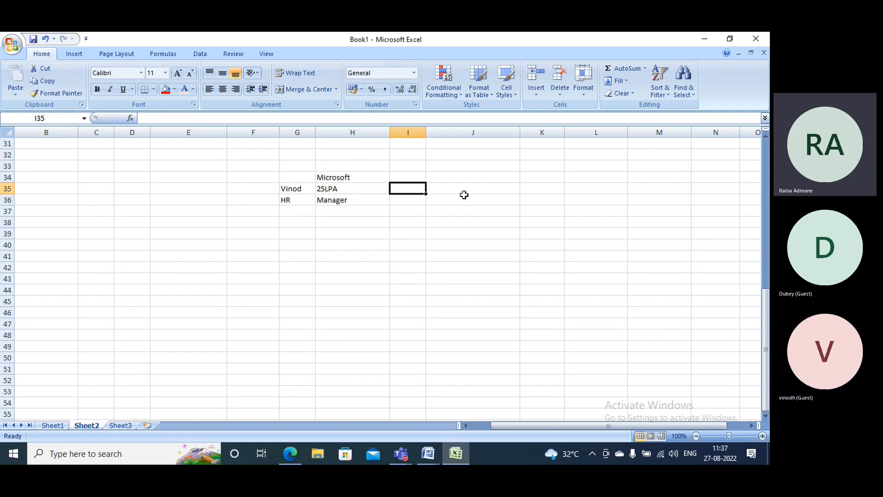
pyautogui.press('Down')
pyautogui.press('Left')
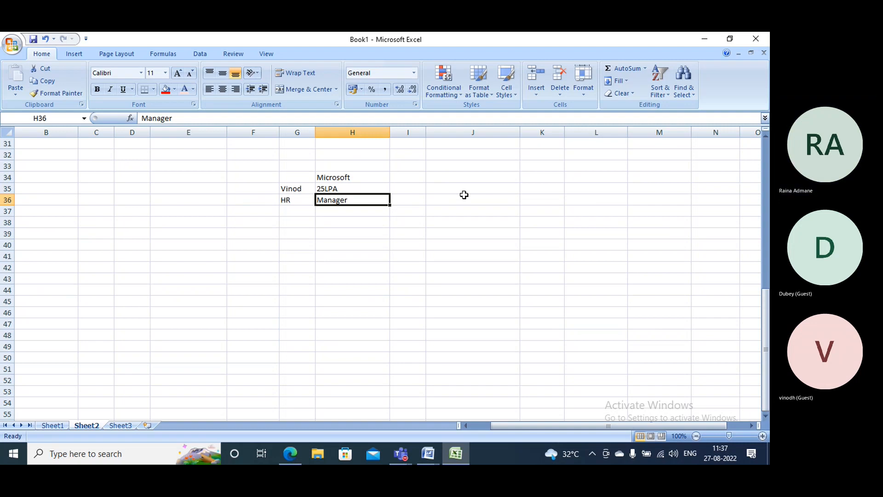
# Step: Enter the range 10-20LPA in cell H37 under Manager and Appr in cell I36 beside Manager
pyautogui.press('Down')
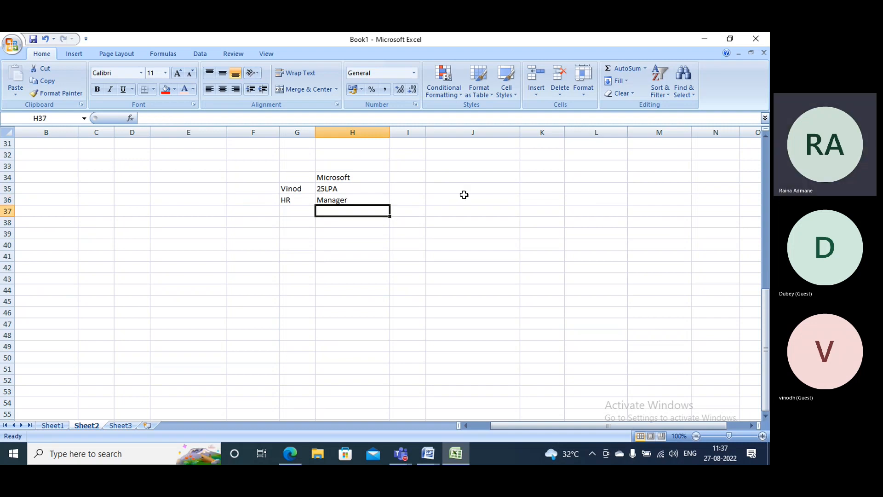
pyautogui.write('10-20')
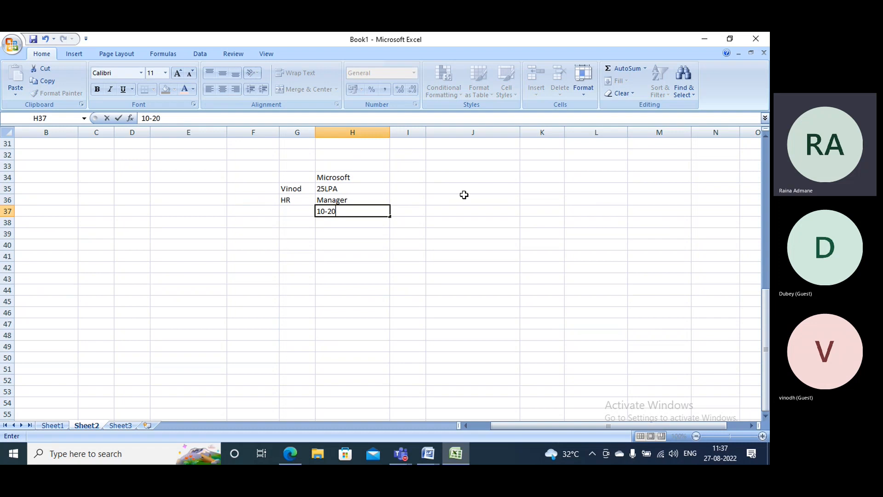
pyautogui.write('LPA')
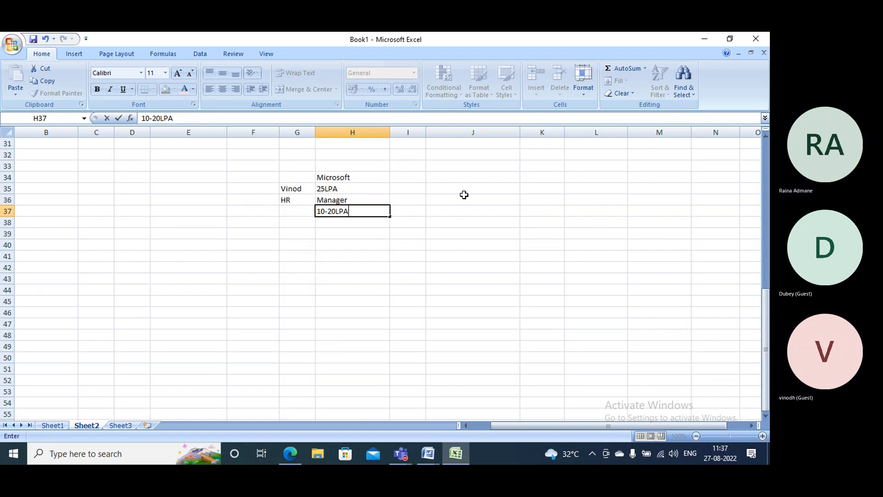
pyautogui.press('Up')
pyautogui.press('Down')
pyautogui.press('Up')
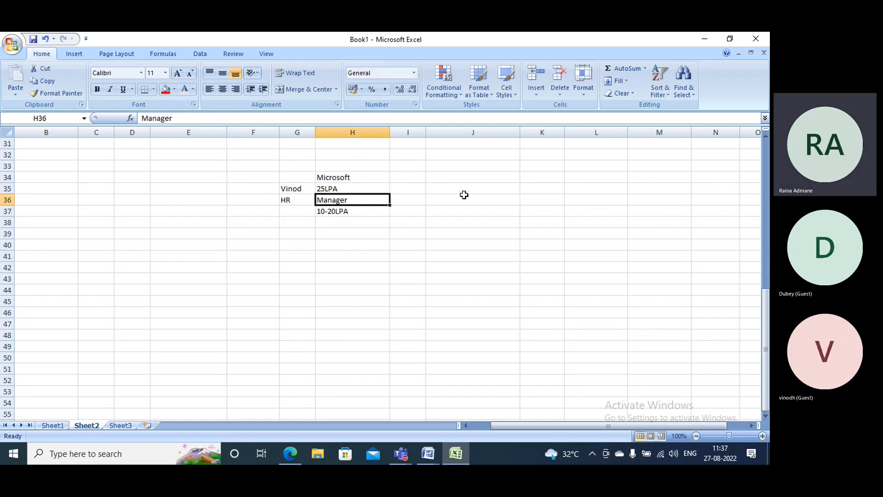
pyautogui.press('Right')
pyautogui.write('Appr')
pyautogui.press('Return')
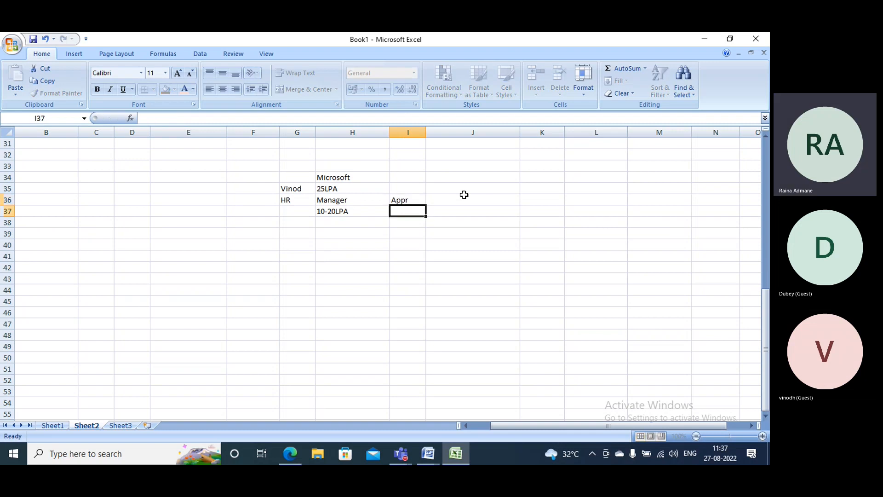
# Step: Enter Delivery manager in cell H38 and the range 20LPA-30LPA below it in H39
pyautogui.press('Down')
pyautogui.press('Left')
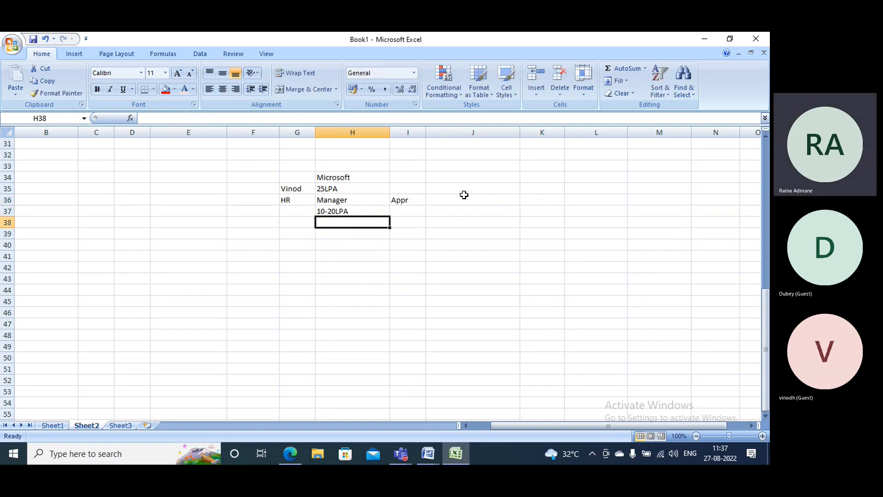
pyautogui.write('Delivery m')
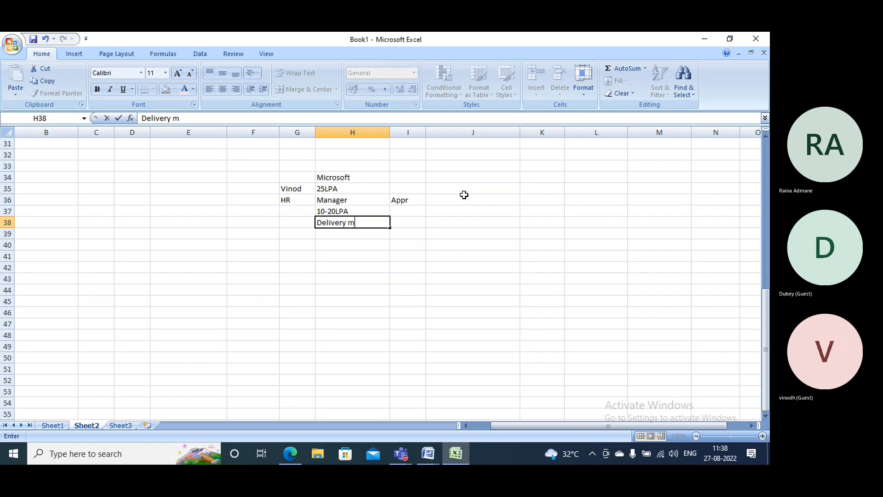
pyautogui.write('anager')
pyautogui.press('Tab')
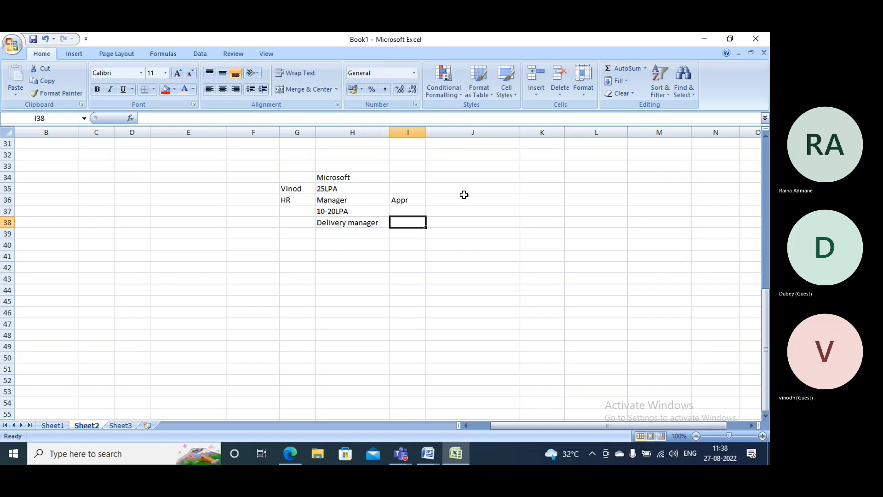
pyautogui.press('Return')
pyautogui.write('20L')
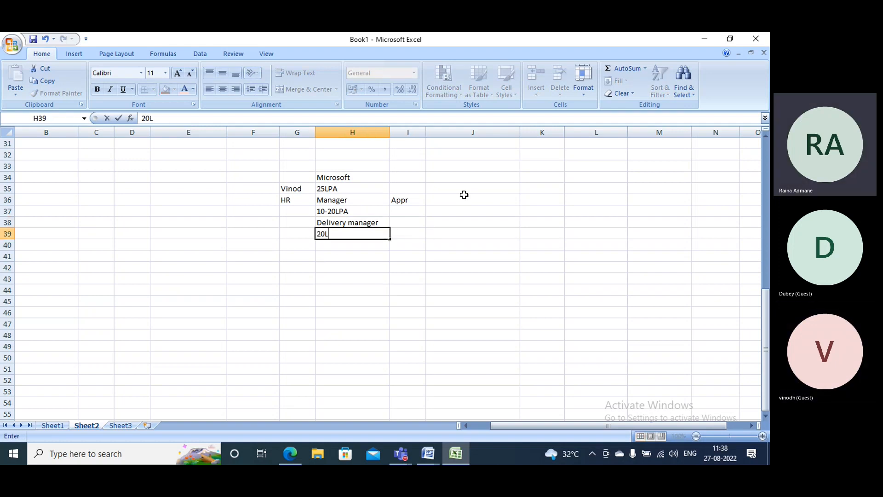
pyautogui.write('PA-30LPA')
pyautogui.press('Tab')
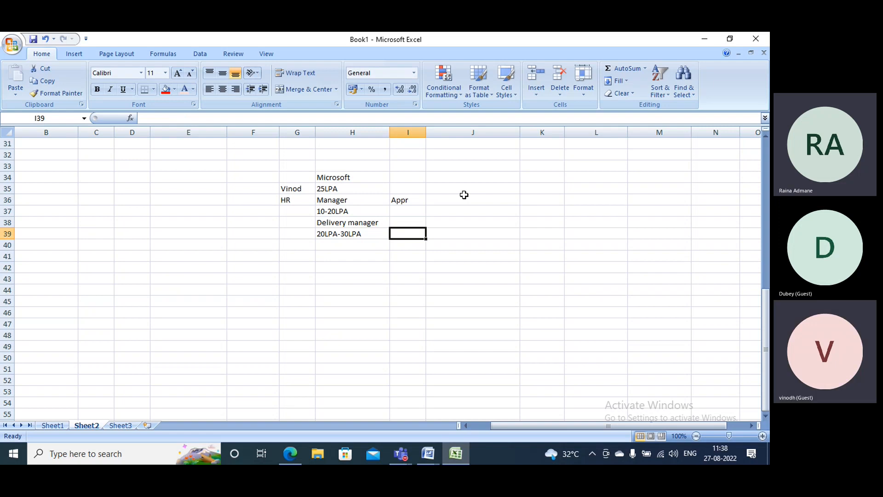
# Step: Enter Approved in cell I39 beside the delivery manager's 20LPA-30LPA range
pyautogui.press('Up')
pyautogui.press('Left')
pyautogui.press('Left')
pyautogui.press('Up')
pyautogui.press('Up')
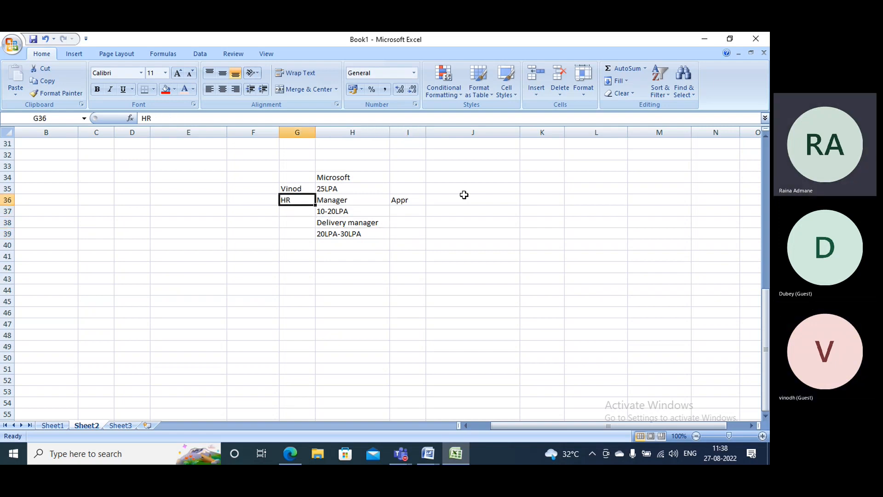
pyautogui.press('Down')
pyautogui.press('Down')
pyautogui.press('Right')
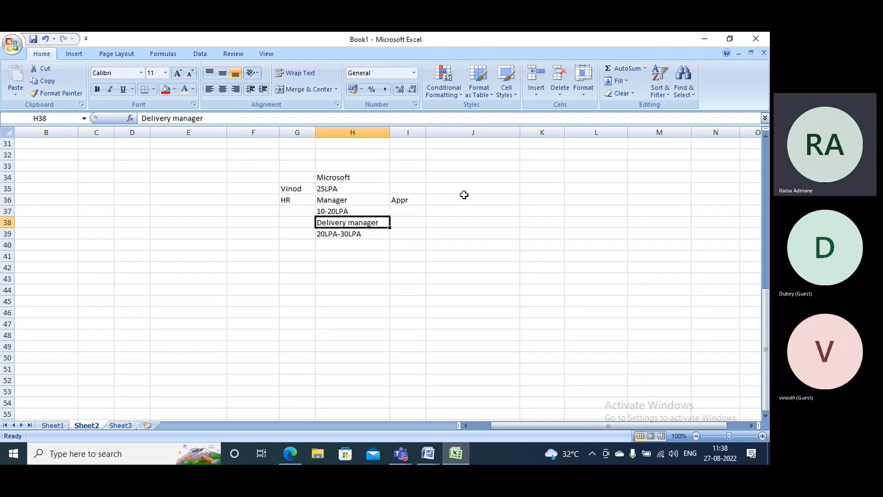
pyautogui.press('Down')
pyautogui.press('Right')
pyautogui.write('Appr')
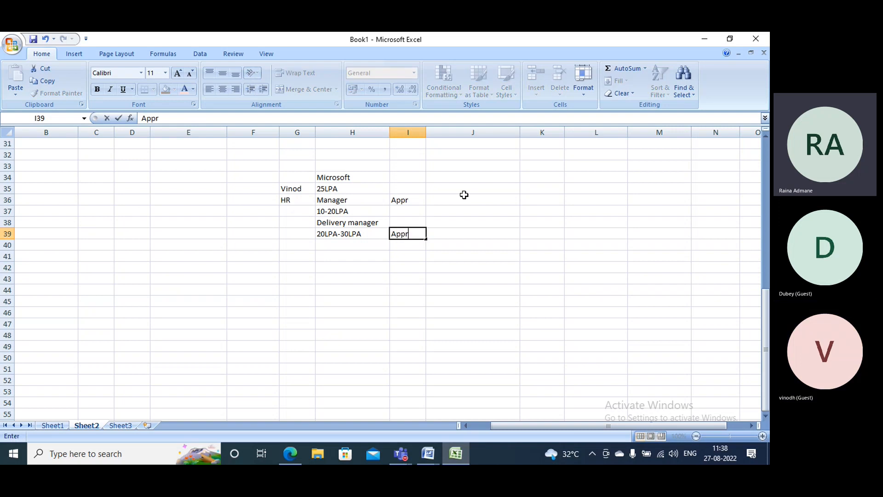
pyautogui.write('oved')
# Step: Enter the text Creare offer in cell G37 under HR
pyautogui.press('Up')
pyautogui.press('Up')
pyautogui.press('Left')
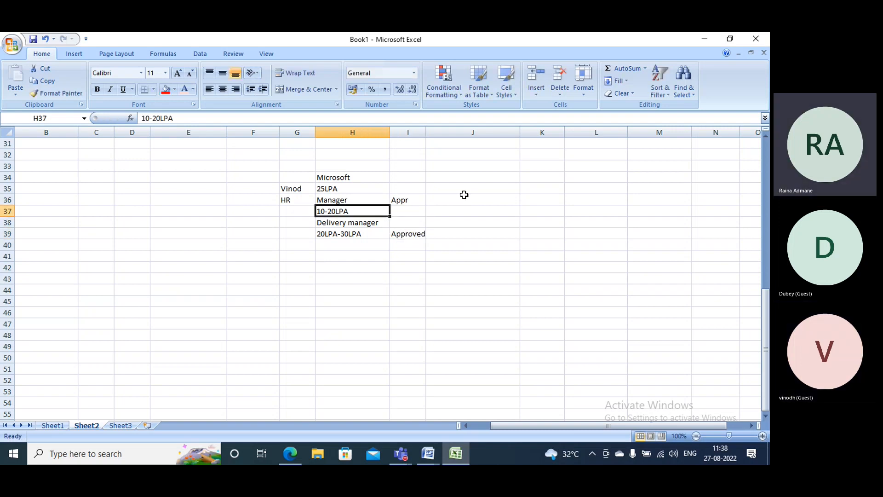
pyautogui.press('Up')
pyautogui.press('Left')
pyautogui.press('Down')
pyautogui.write('C')
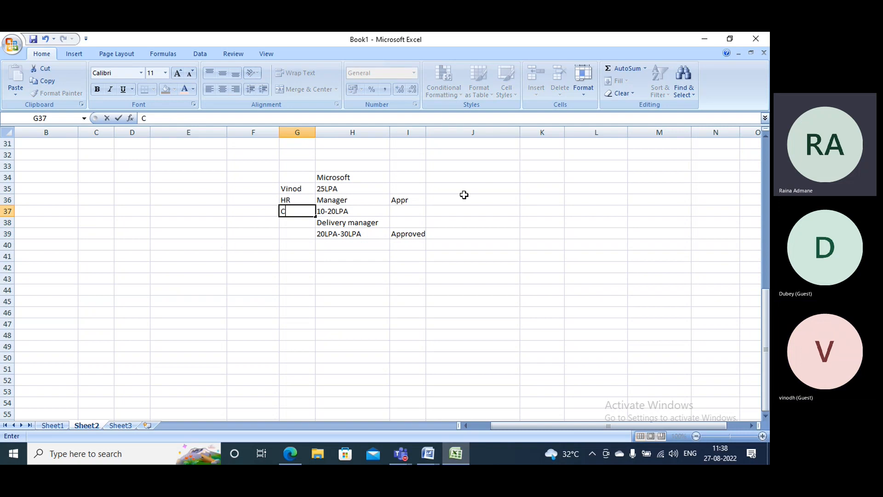
pyautogui.write('reare oo')
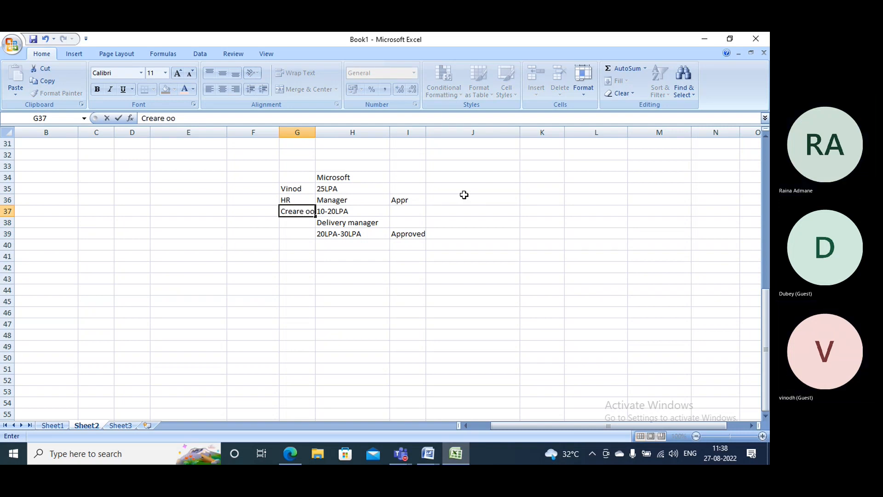
pyautogui.write('fer')
pyautogui.press('BackSpace')
pyautogui.press('BackSpace')
pyautogui.press('BackSpace')
pyautogui.press('BackSpace')
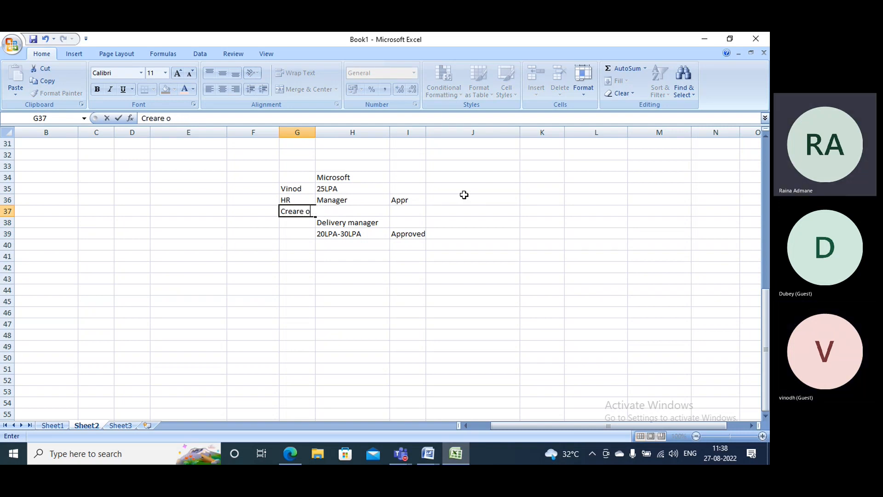
pyautogui.write('ffer')
pyautogui.press('Return')
pyautogui.press('Up')
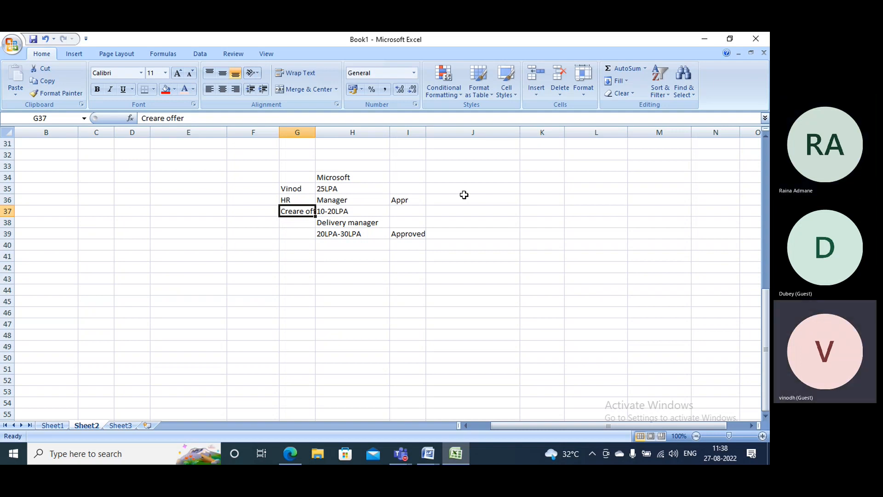
pyautogui.press('Down')
pyautogui.press('Up')
pyautogui.press('Up')
pyautogui.press('Right')
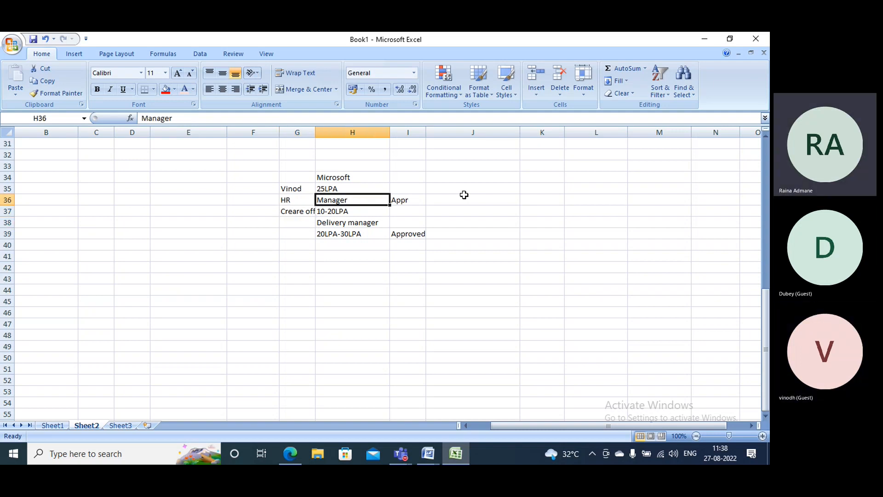
pyautogui.press('Down')
pyautogui.press('Down')
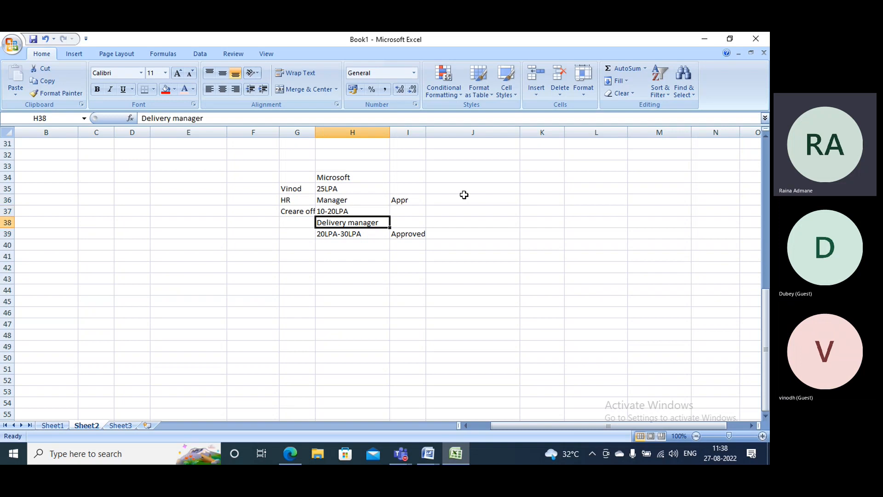
# Step: Review the HR offer example in G34:I39, comparing the salary ranges and approvals for the manager and delivery manager
pyautogui.press('Up')
pyautogui.press('Up')
pyautogui.press('Down')
pyautogui.press('Left')
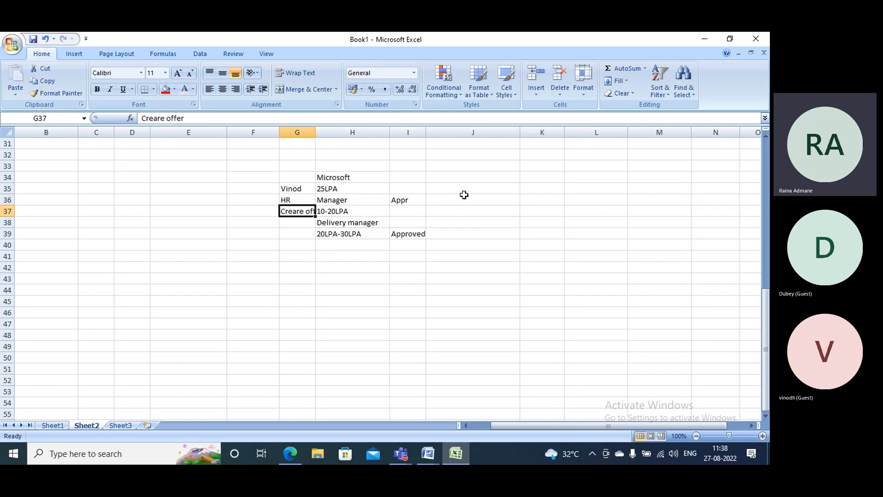
pyautogui.press('Up')
pyautogui.press('Right')
pyautogui.press('Down')
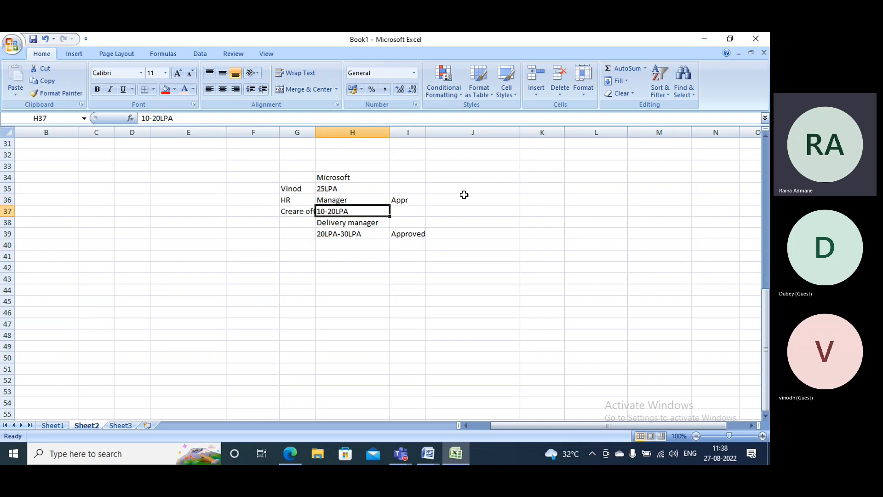
pyautogui.press('Down')
pyautogui.press('Down')
pyautogui.press('Up')
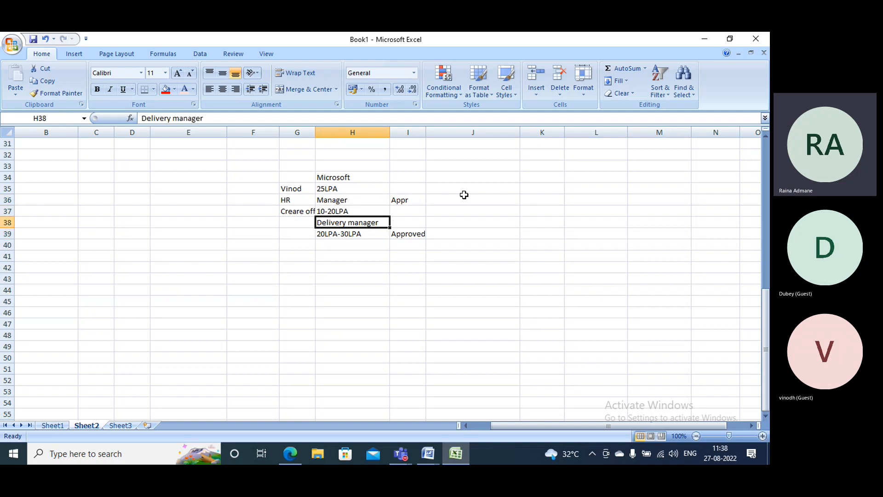
pyautogui.press('Right')
pyautogui.press('Down')
pyautogui.press('Left')
pyautogui.press('Up')
pyautogui.press('Up')
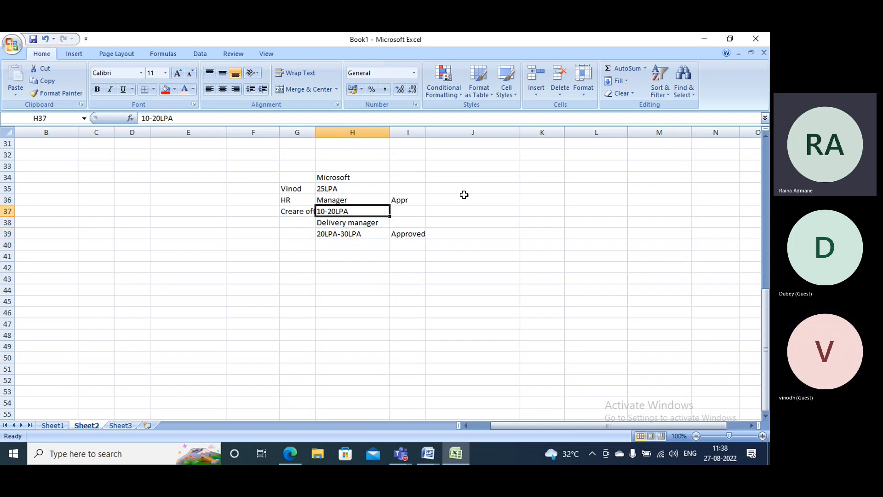
pyautogui.press('Up')
pyautogui.press('Left')
pyautogui.press('Right')
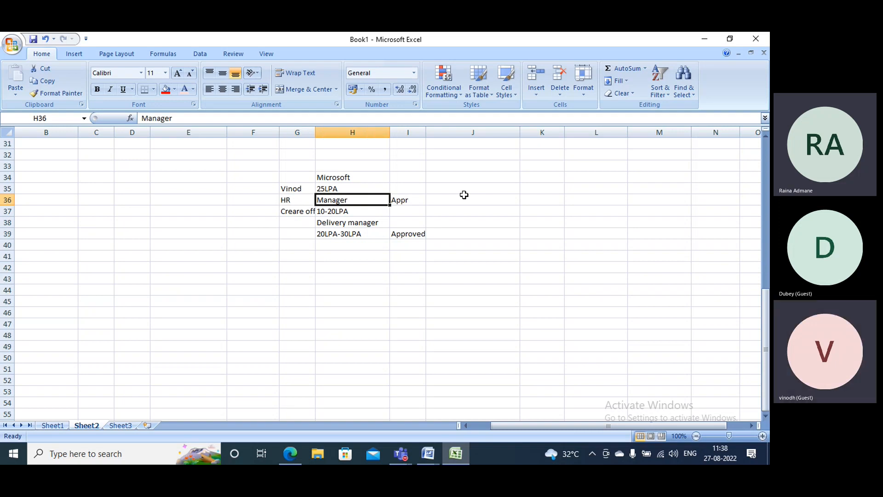
pyautogui.press('Down')
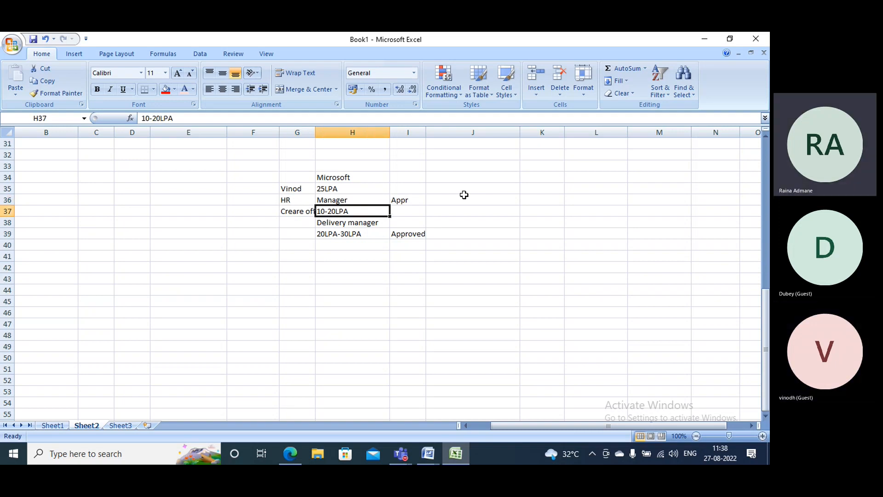
pyautogui.press('Up')
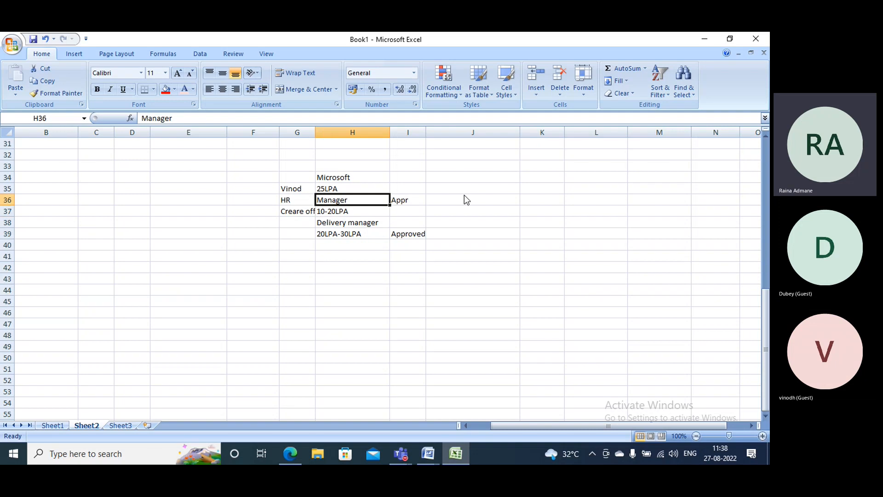
pyautogui.press('Left')
pyautogui.press('Right')
pyautogui.press('Left')
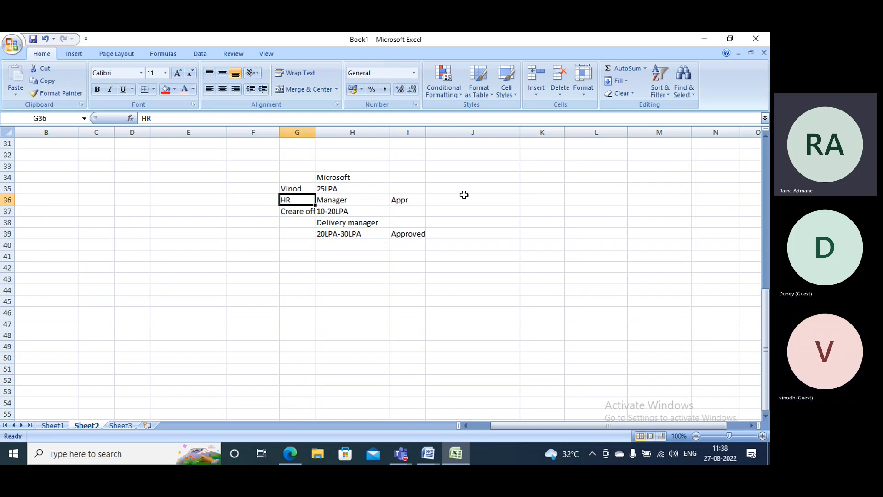
pyautogui.press('Up')
pyautogui.press('Down')
pyautogui.press('Right')
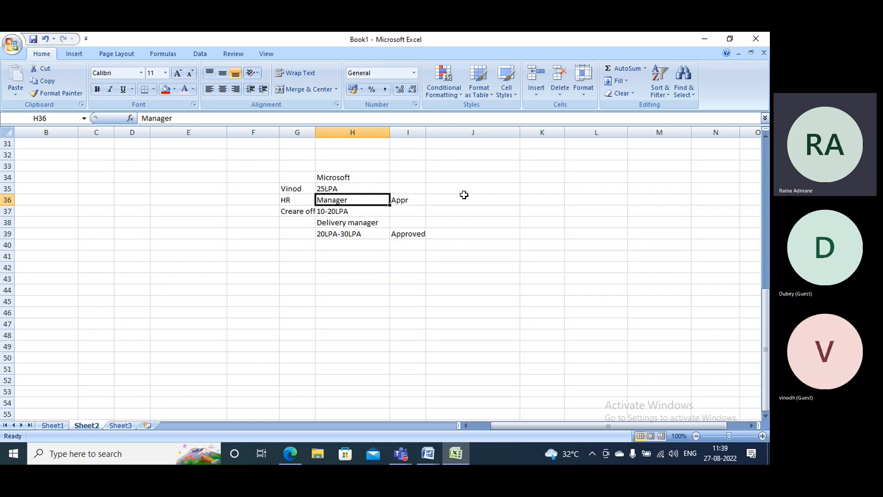
pyautogui.press('Down')
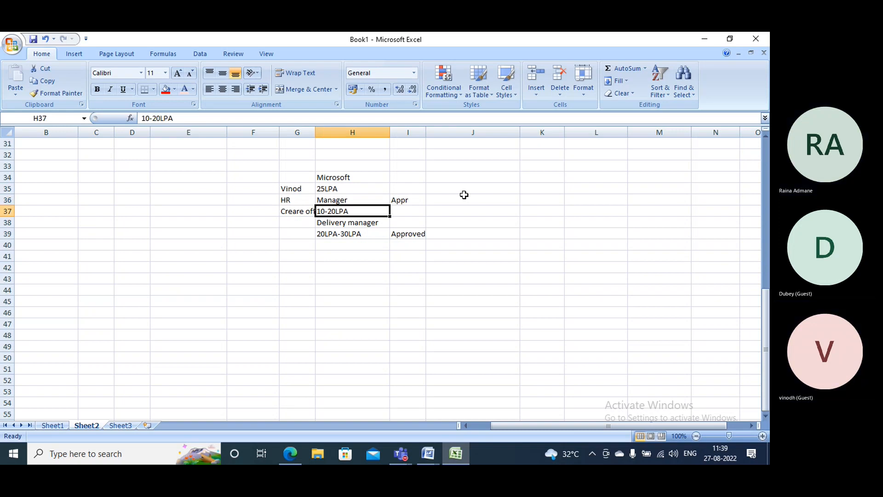
pyautogui.press('Up')
pyautogui.press('Left')
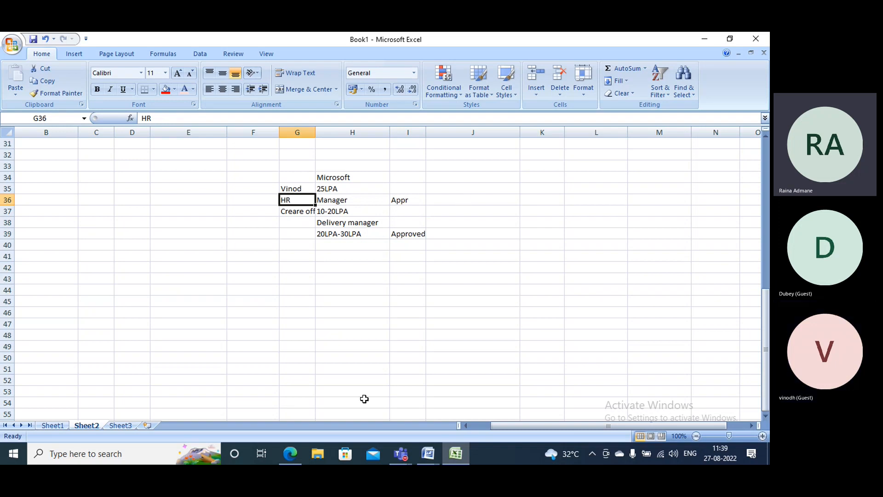
# Step: Switch to the purchase requisition in the browser and set the quantity of the Bile line to 1,000
pyautogui.click(289, 454)
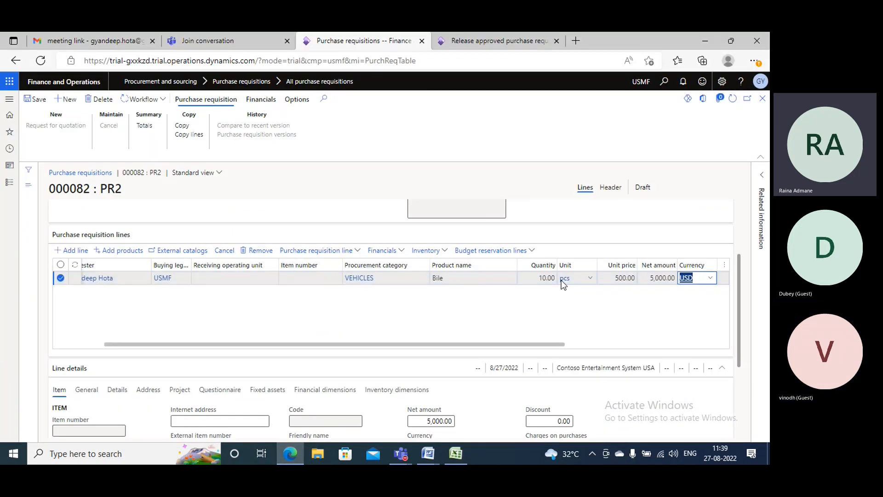
pyautogui.click(549, 278)
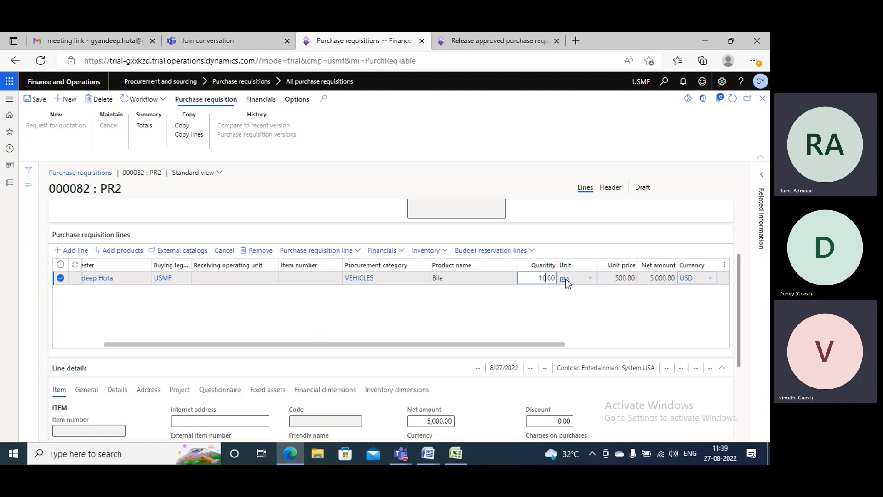
pyautogui.write('00')
pyautogui.press('Tab')
pyautogui.press('Tab')
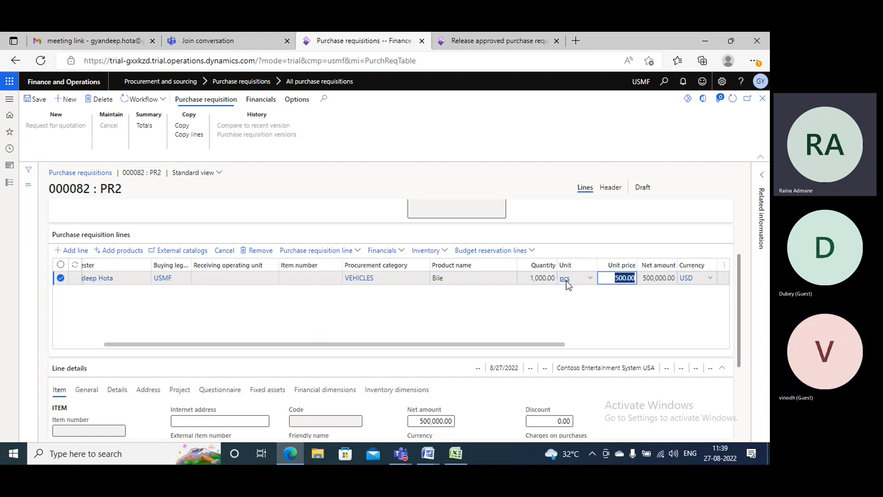
pyautogui.press('Tab')
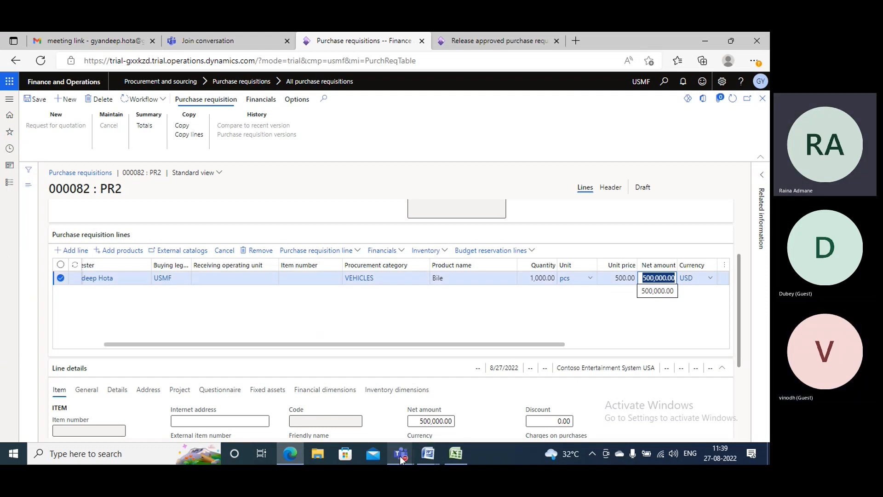
# Step: Switch back to the Excel workbook and enter 100Laptops in cell G42 of Sheet2
pyautogui.click(456, 454)
pyautogui.click(321, 264)
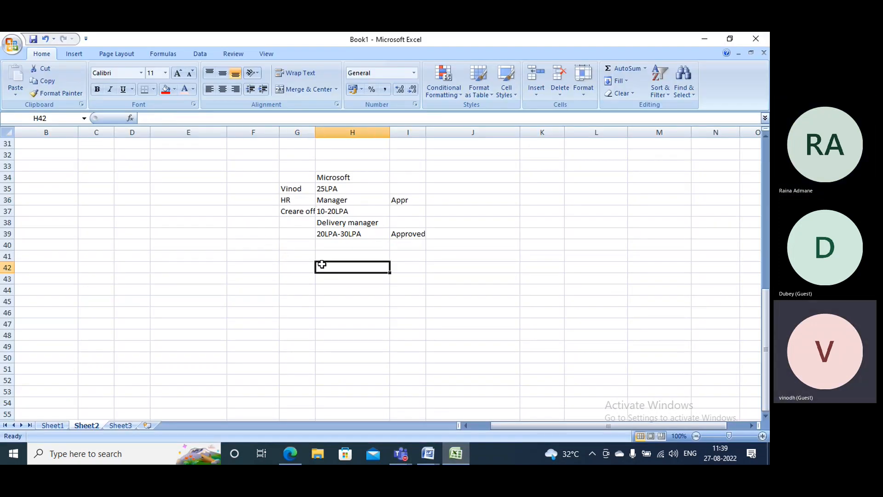
pyautogui.click(299, 272)
pyautogui.write('100Laprt')
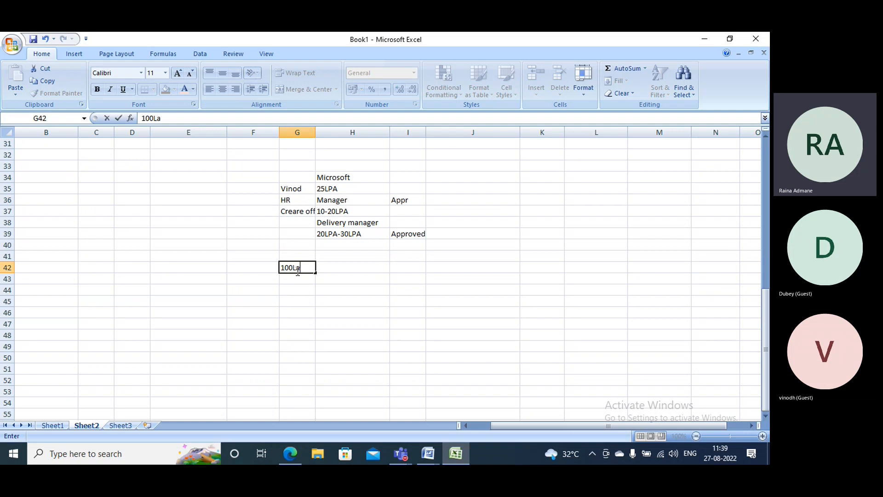
pyautogui.press('BackSpace')
pyautogui.press('BackSpace')
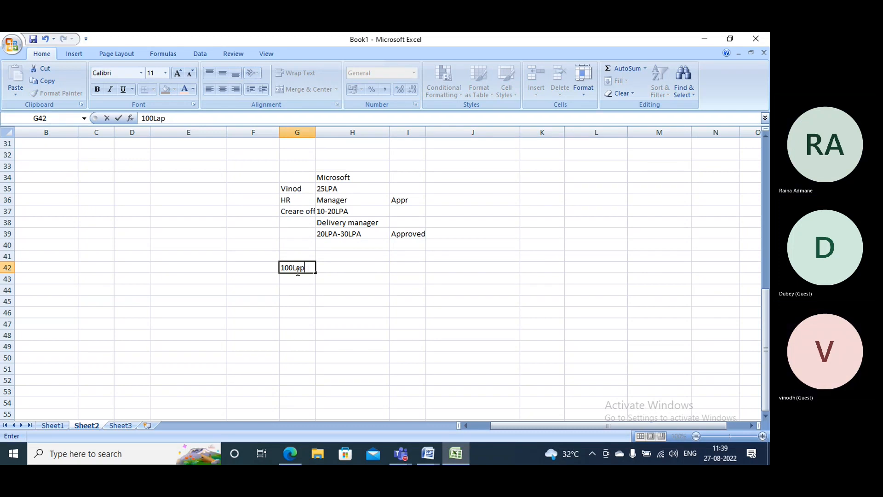
pyautogui.write('tops')
pyautogui.click(339, 258)
pyautogui.click(349, 270)
# Step: Enter the requester's name in G43 and PR beside it in H43
pyautogui.click(296, 276)
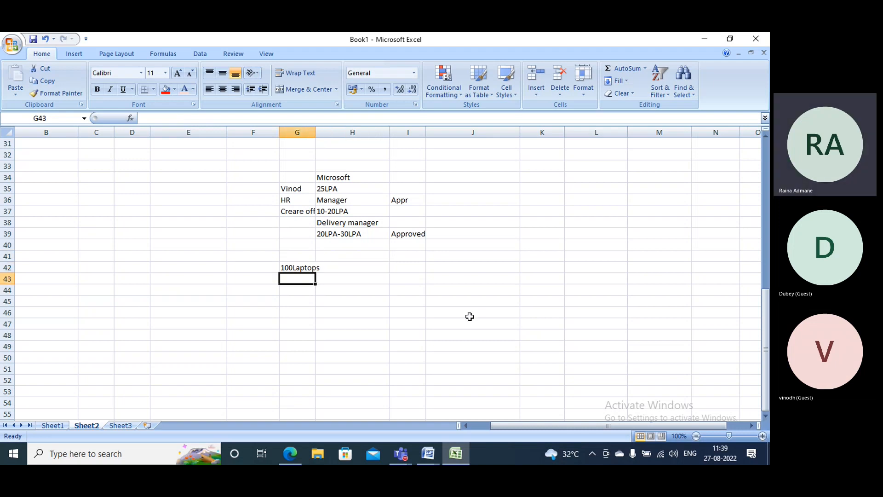
pyautogui.write('Vinod')
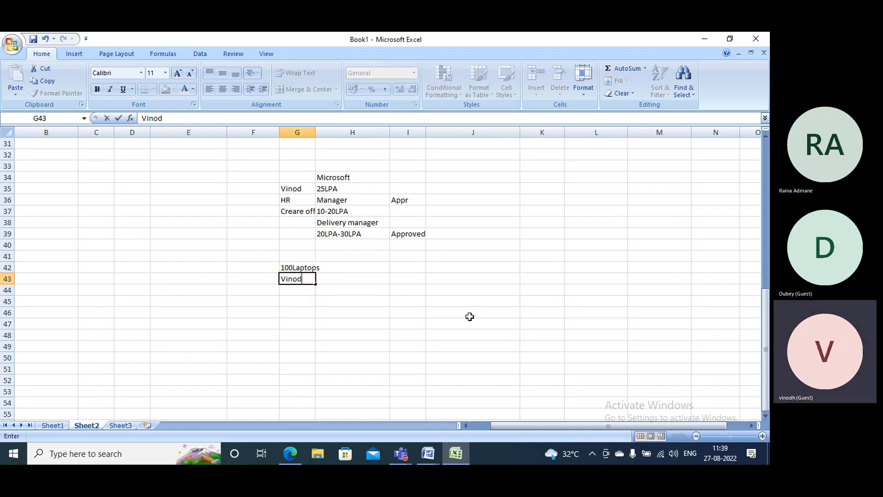
pyautogui.press('Tab')
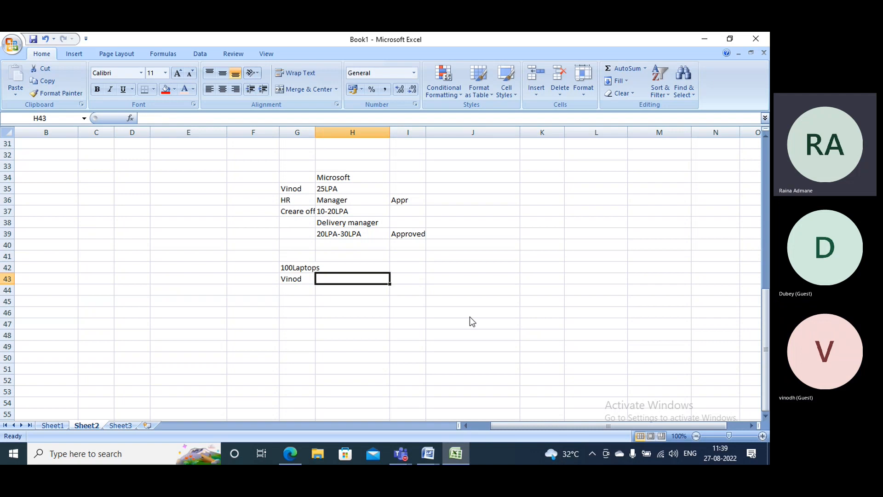
pyautogui.write('PR')
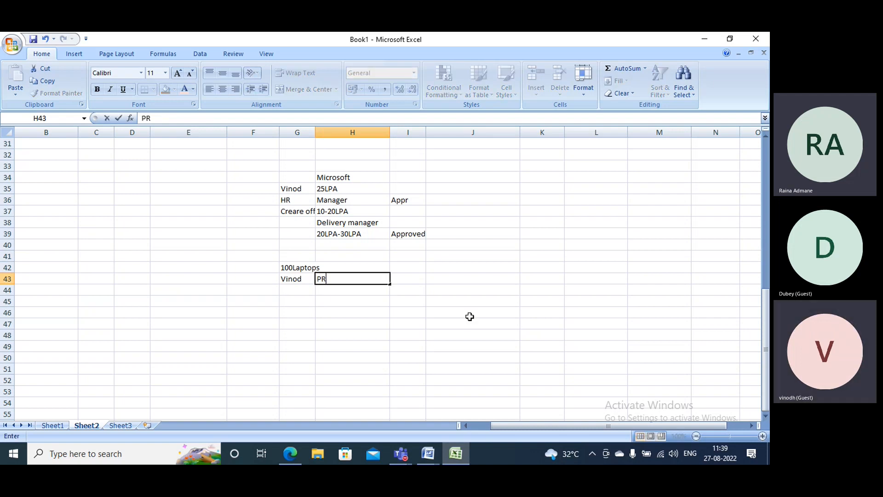
pyautogui.press('Return')
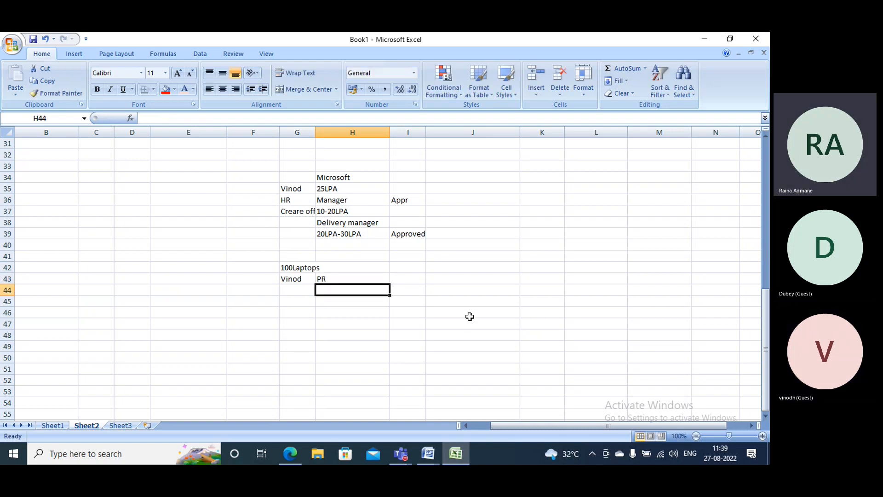
# Step: Enter "Stock manger" in H44 and the approval range "0-2 Laks" in H45
pyautogui.write('Stock')
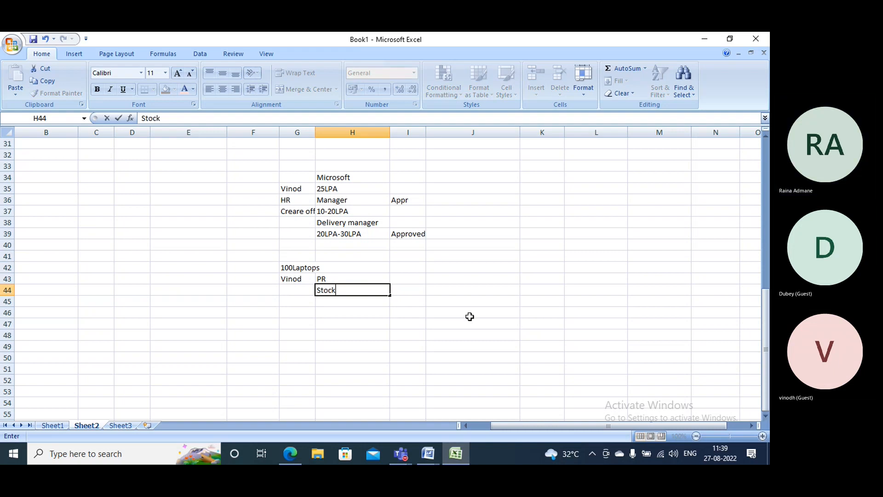
pyautogui.write(' manger')
pyautogui.press('Return')
pyautogui.write('1')
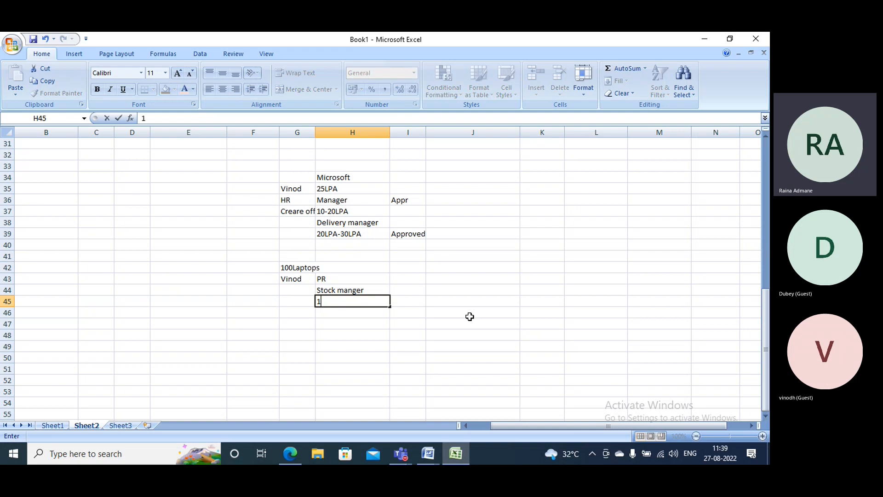
pyautogui.press('BackSpace')
pyautogui.write('0-2 L')
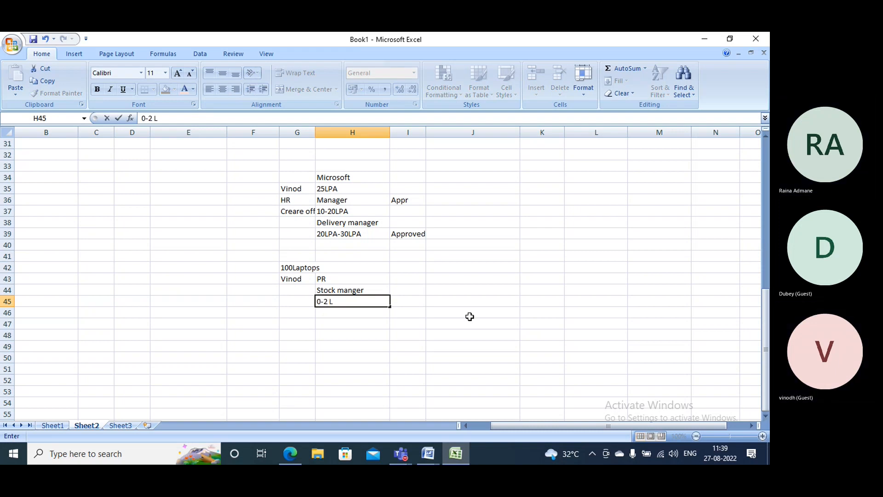
pyautogui.write('aksh')
pyautogui.press('BackSpace')
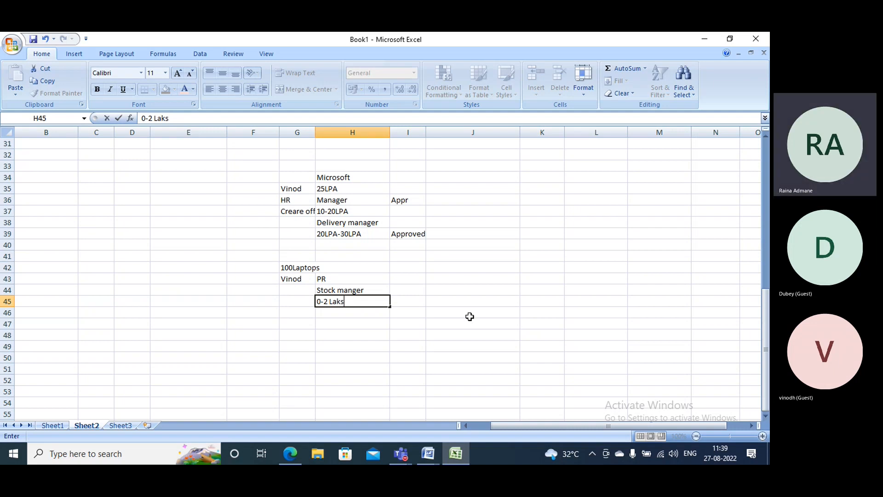
# Step: Enter the amount 500000 in I42, in the 100Laptops row
pyautogui.press('Up')
pyautogui.press('Up')
pyautogui.press('Right')
pyautogui.press('Up')
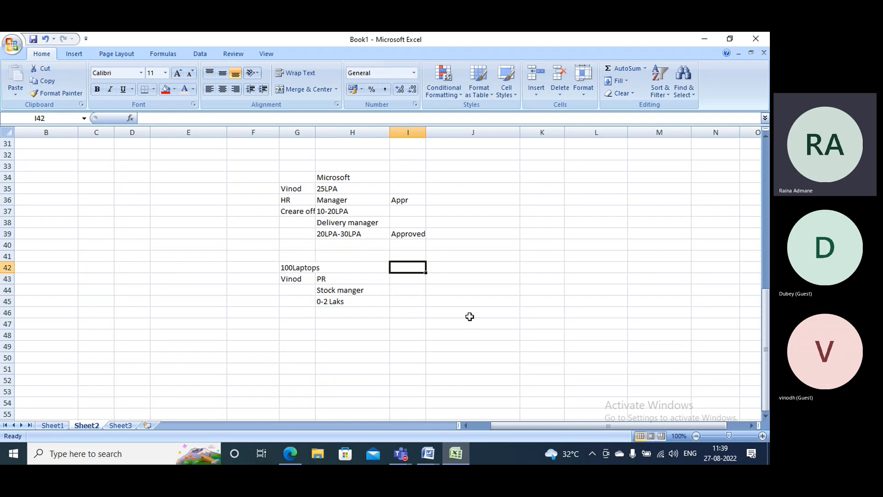
pyautogui.write('500000')
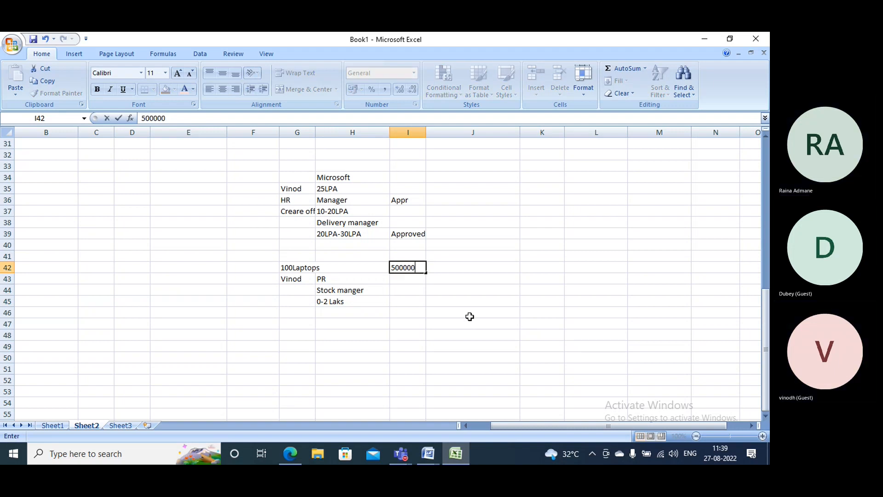
pyautogui.press('Return')
# Step: Enter "approved" in I44 as the stock manager's approval status
pyautogui.press('Left')
pyautogui.press('Right')
pyautogui.press('Down')
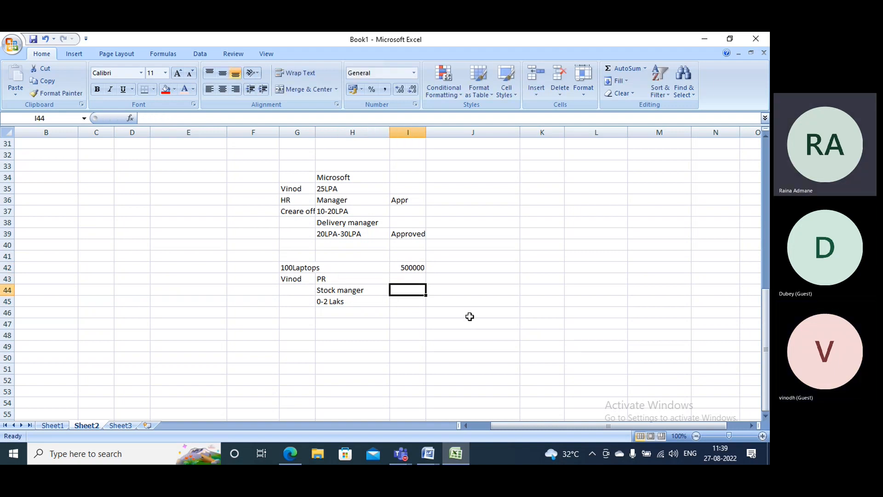
pyautogui.write('approved')
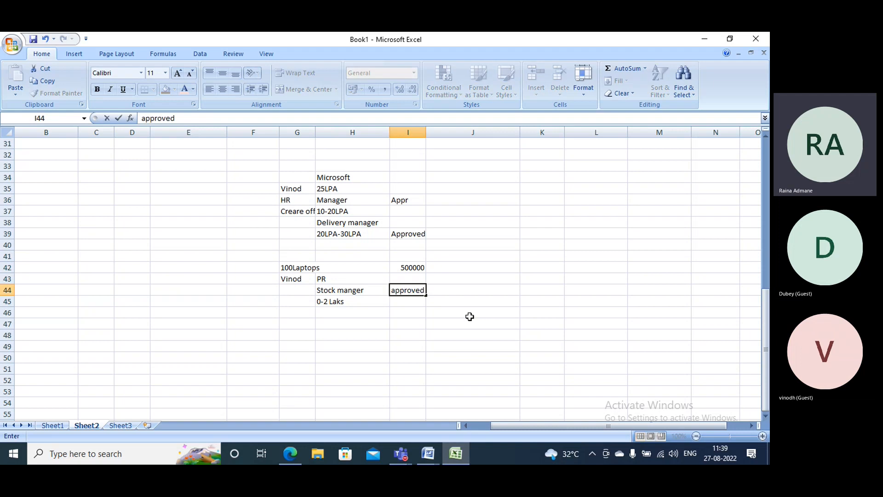
# Step: Add "Delivery manager" in H46 as the next approver below the stock manager's range
pyautogui.moveTo(321, 189); pyautogui.dragTo(326, 236)
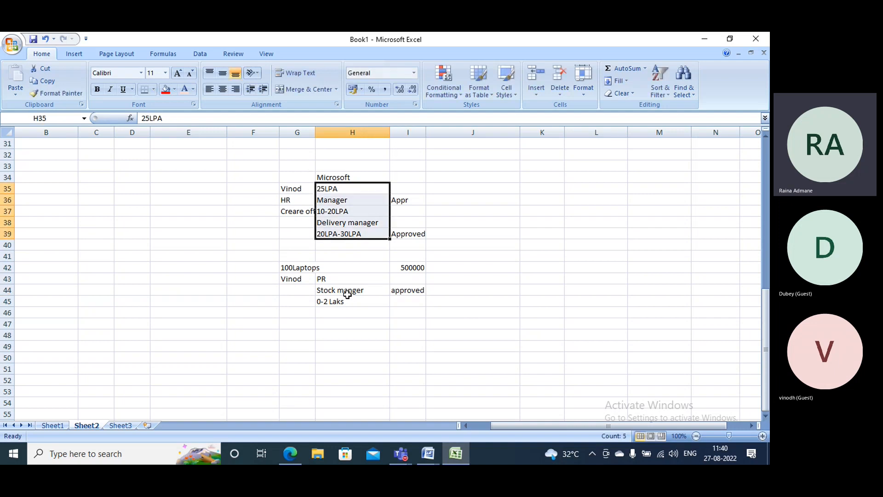
pyautogui.click(365, 290)
pyautogui.click(403, 291)
pyautogui.click(341, 314)
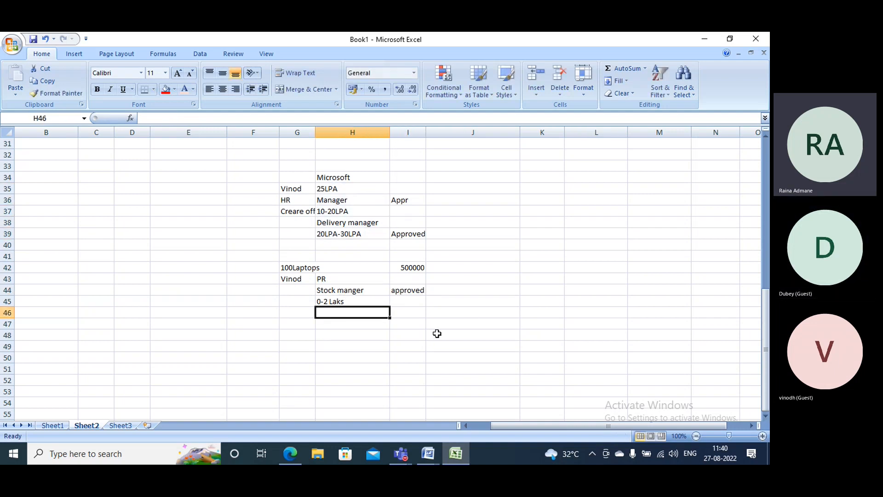
pyautogui.write('Deli')
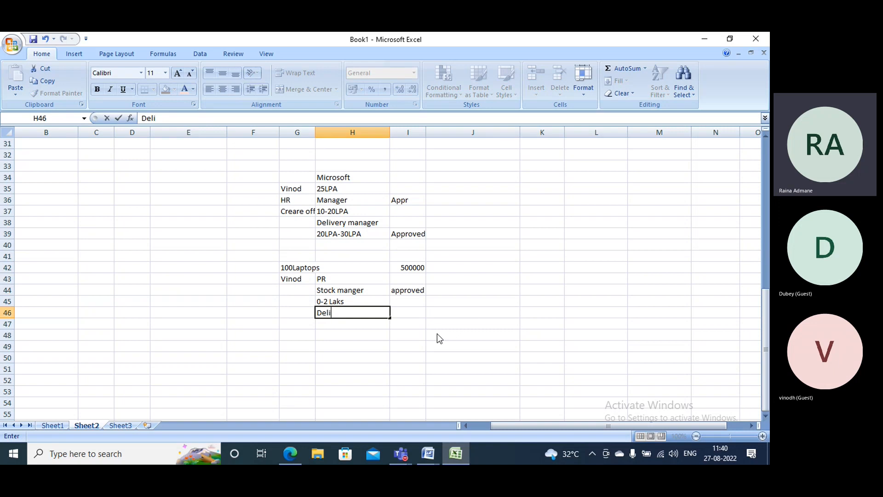
pyautogui.write('very manager')
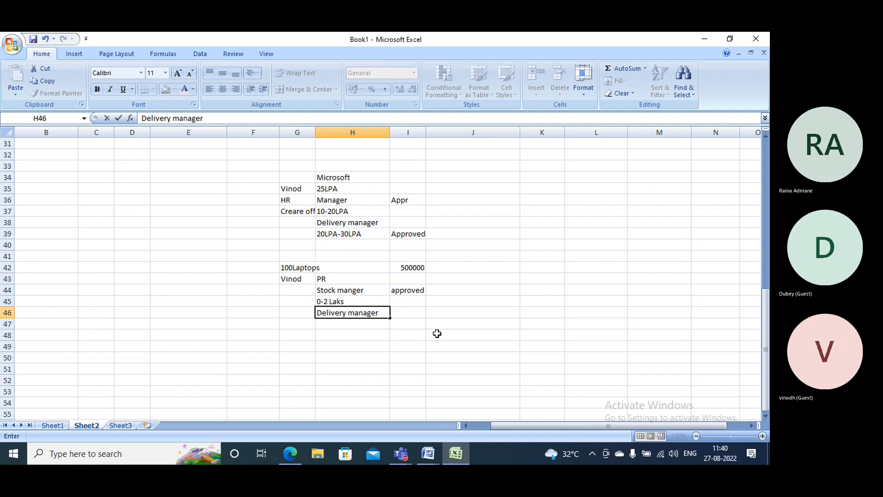
# Step: Enter the delivery manager's approval range "2-4 Laks" in H47 and "Approved" beside it in I47
pyautogui.press('Return')
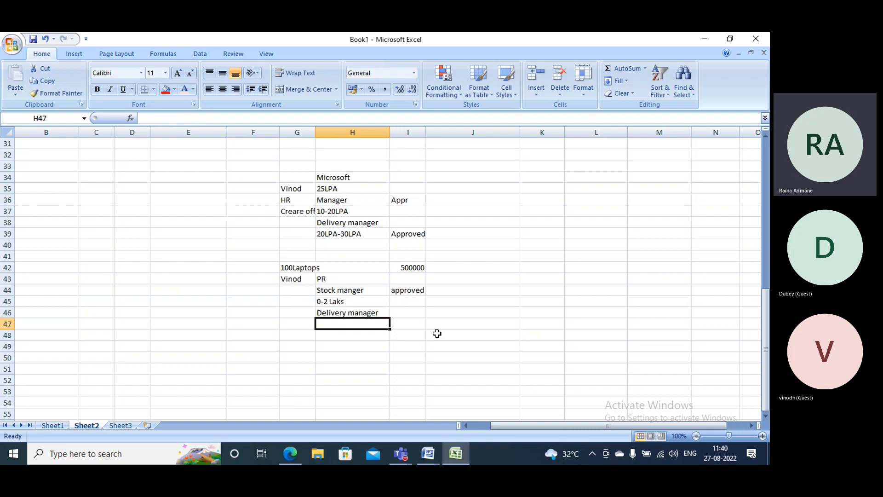
pyautogui.write('2-')
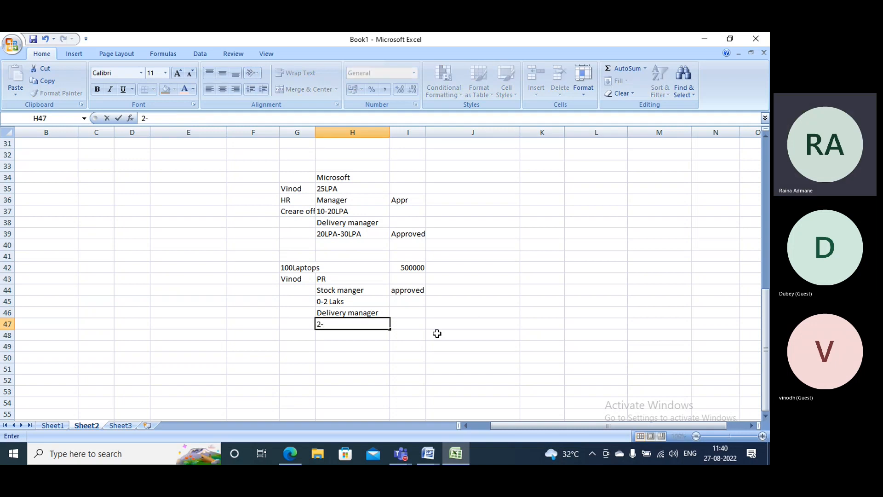
pyautogui.write('4 Laks')
pyautogui.press('Tab')
pyautogui.write('Appr')
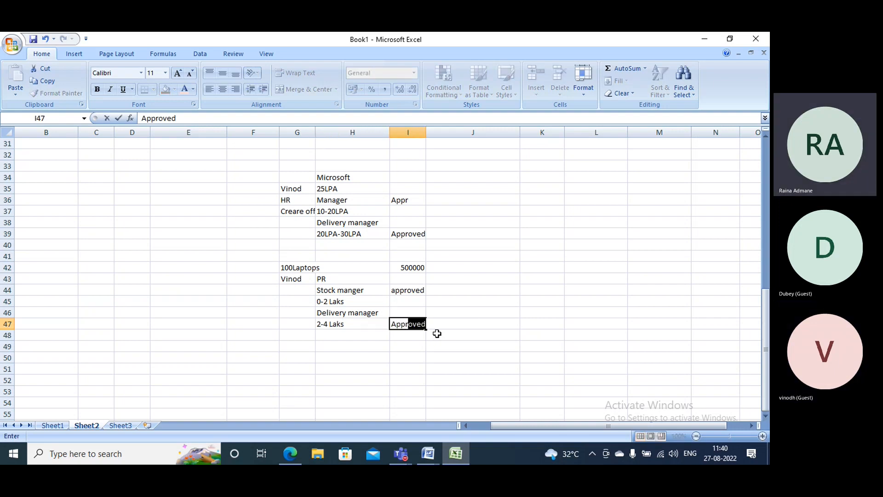
pyautogui.write('ove')
pyautogui.press('Return')
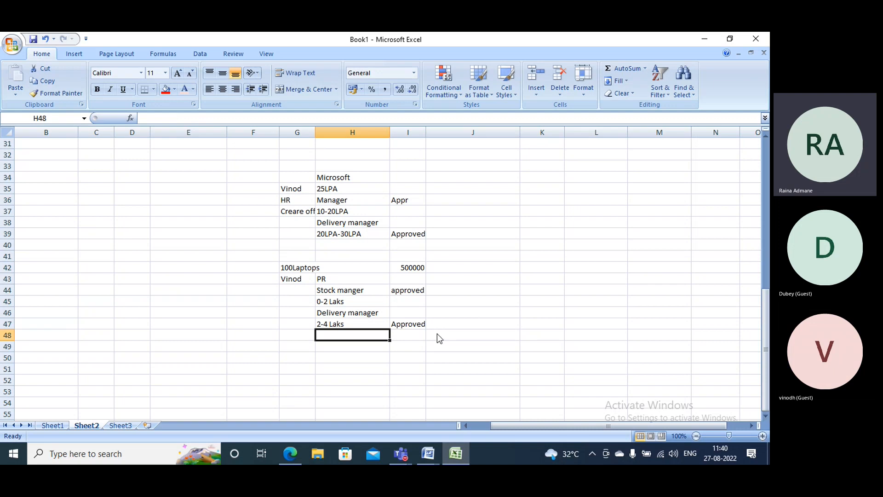
# Step: Add "SVP" in H48 as the next approver, with the range "4-5 Laks" in H49 and "approved" in I49
pyautogui.write('SVO')
pyautogui.press('BackSpace')
pyautogui.write('P')
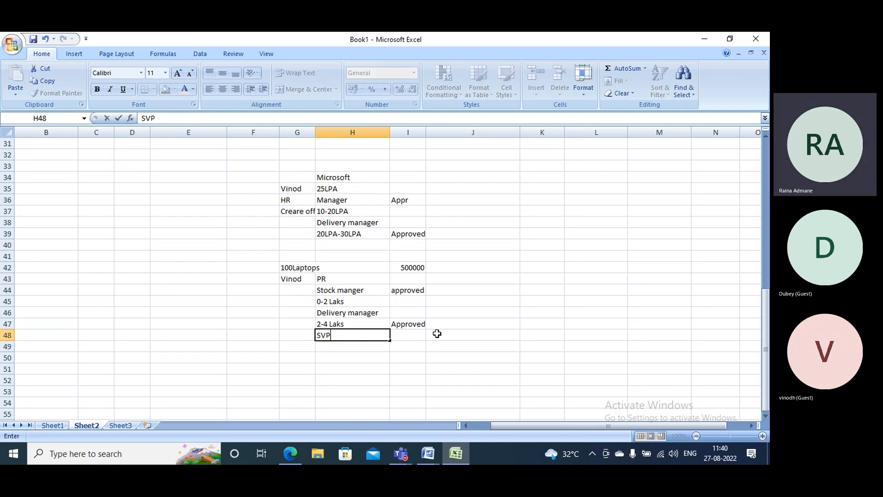
pyautogui.press('Return')
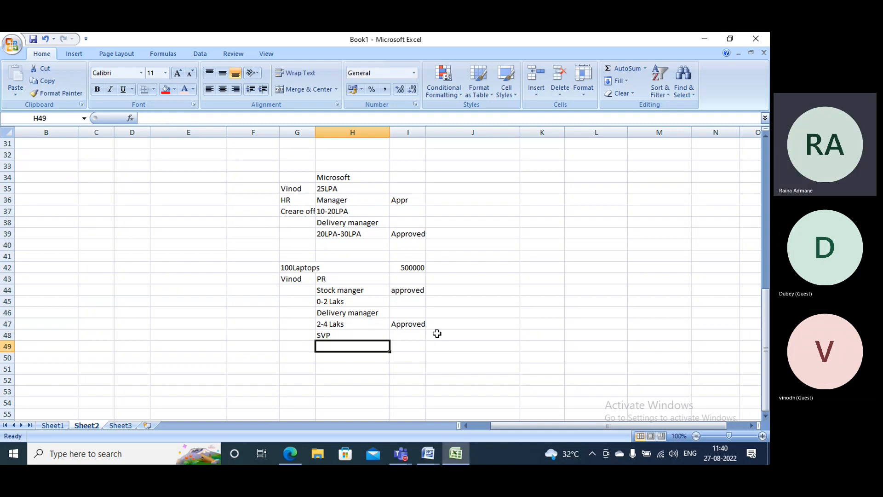
pyautogui.write('4-5 ')
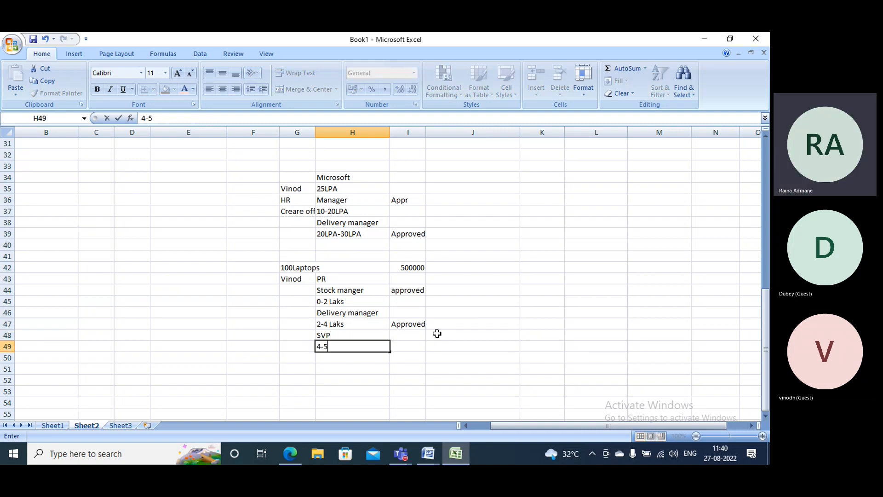
pyautogui.write('Laks')
pyautogui.press('Tab')
pyautogui.write('A')
pyautogui.press('Tab')
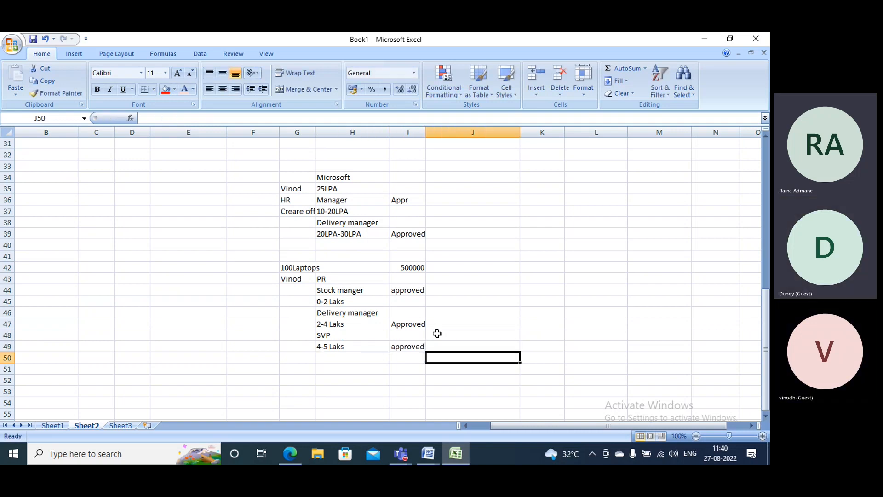
# Step: Add "VP" in H50 as the final approver, with the range ">5Lk" in H51 and "approved" in I51
pyautogui.press('Return')
pyautogui.write('VP')
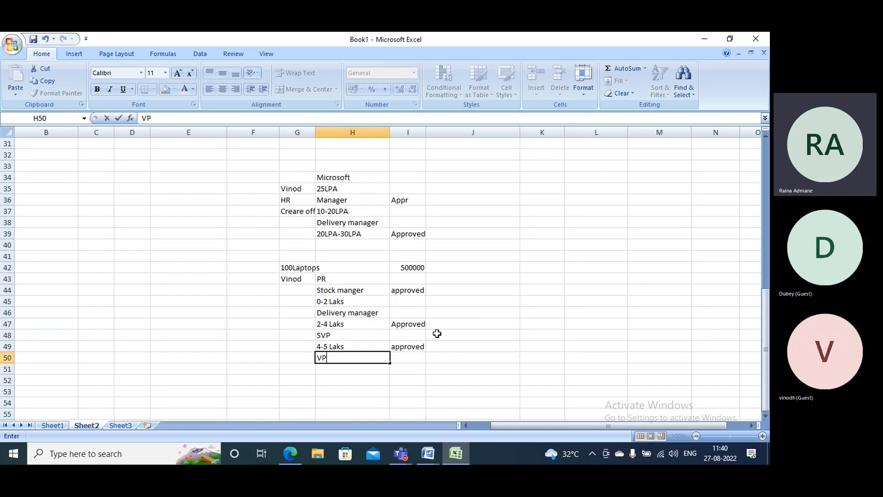
pyautogui.press('Tab')
pyautogui.press('Down')
pyautogui.press('Left')
pyautogui.write('>')
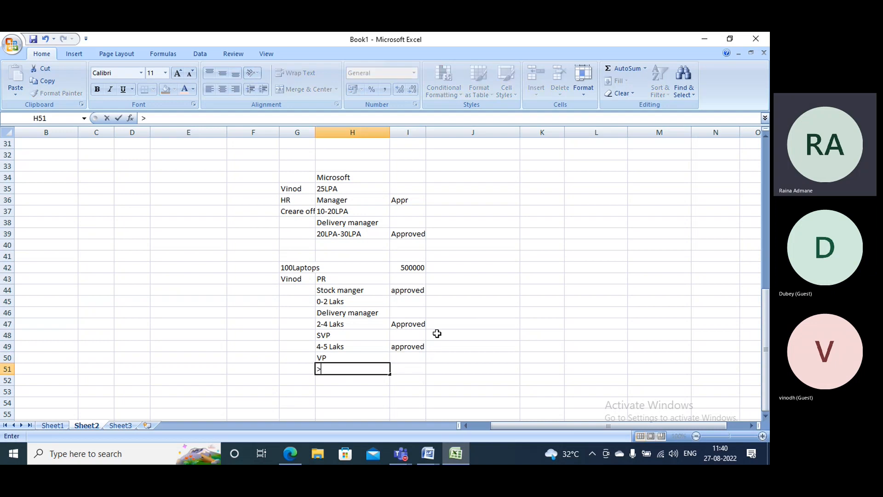
pyautogui.write('5Lk')
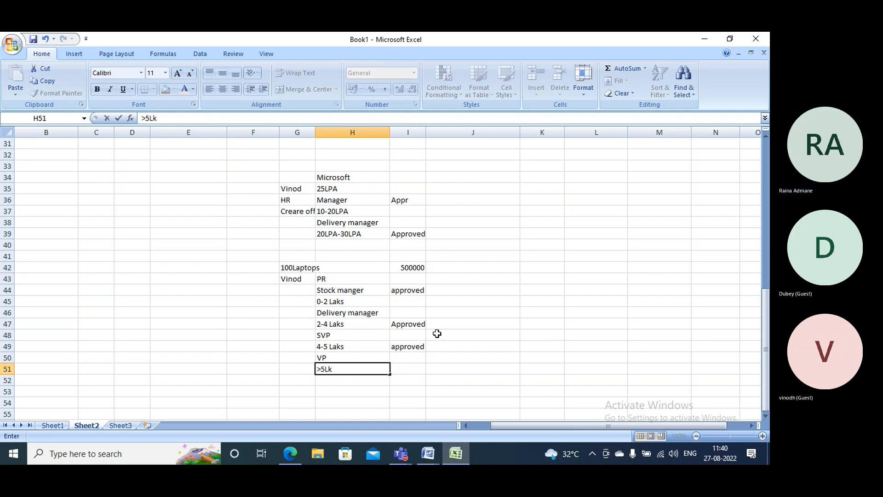
pyautogui.press('Tab')
pyautogui.write('app')
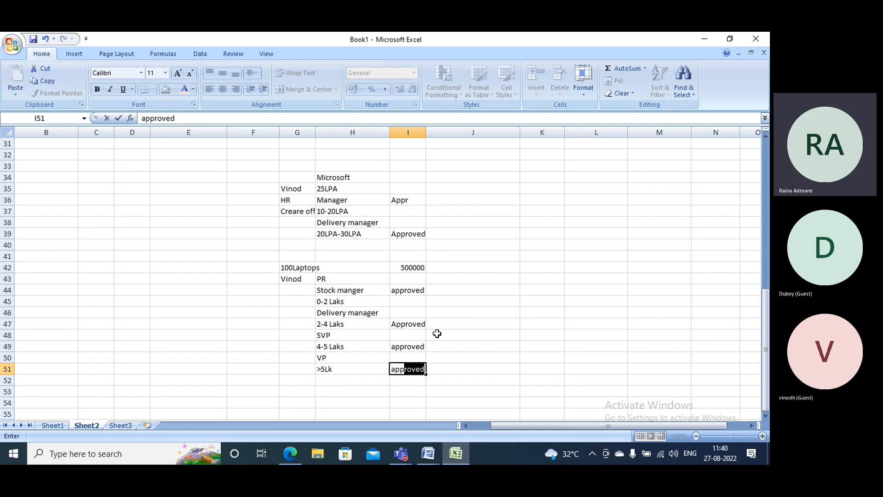
# Step: Switch to Finance and Operations and submit purchase requisition PR2 to the workflow for approval
pyautogui.hotkey('alt', 'Tab')
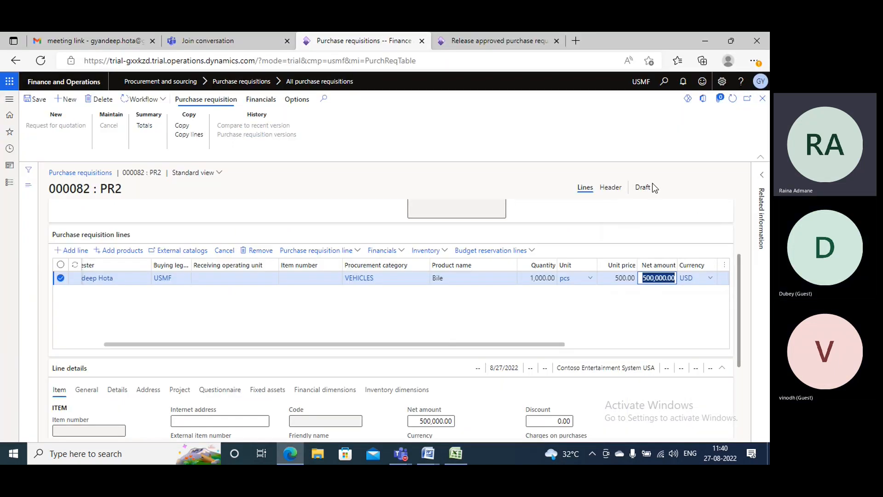
pyautogui.click(164, 98)
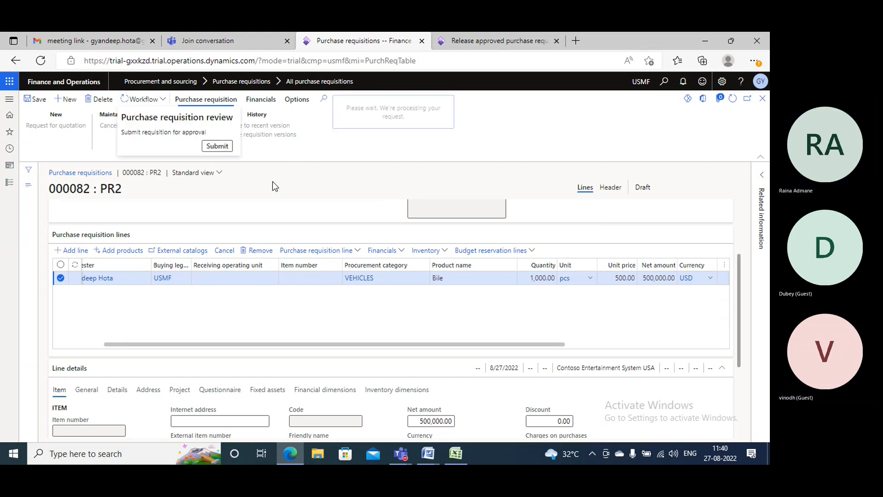
pyautogui.click(218, 146)
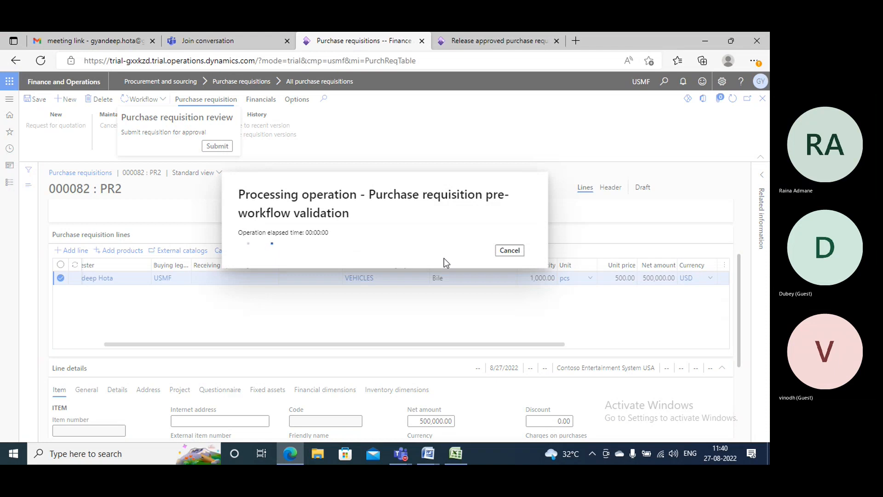
# Step: Switch to Excel to review the PR approver chain in H43:I51, and check requisition PR2's status in Finance and Operations
pyautogui.hotkey('alt', 'Tab')
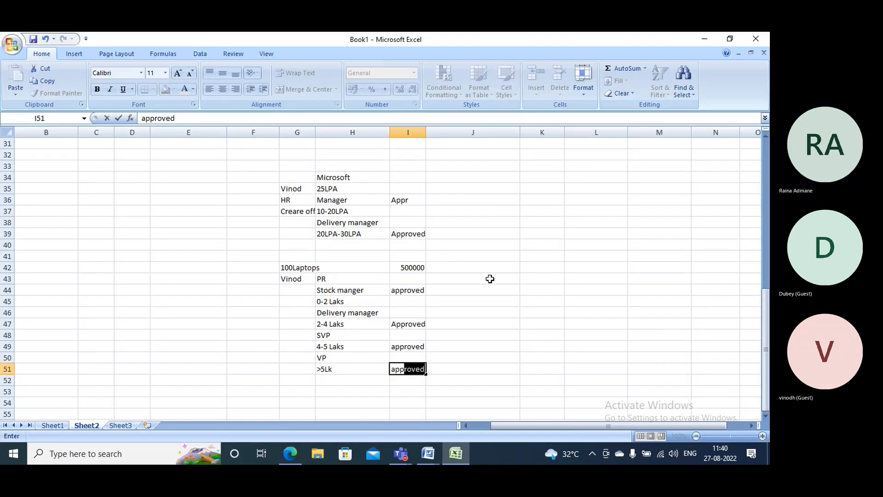
pyautogui.moveTo(404, 461)
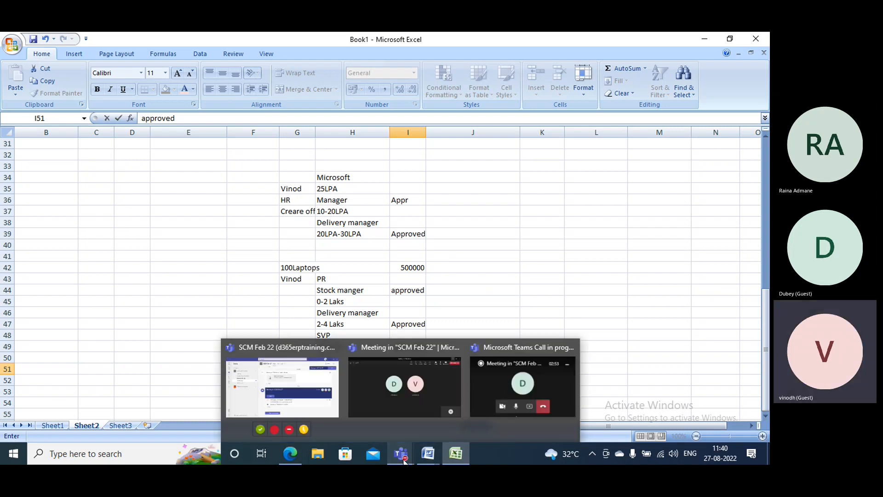
pyautogui.click(478, 212)
pyautogui.moveTo(329, 279); pyautogui.dragTo(400, 366)
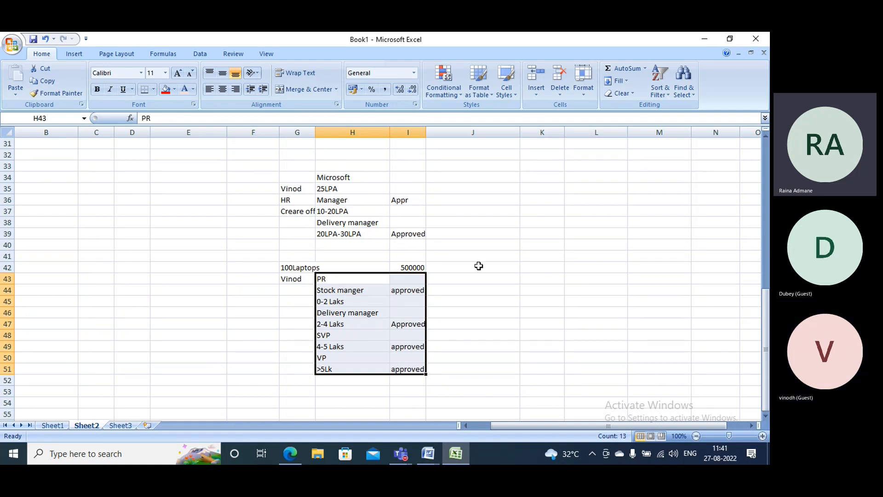
pyautogui.click(330, 302)
pyautogui.click(328, 293)
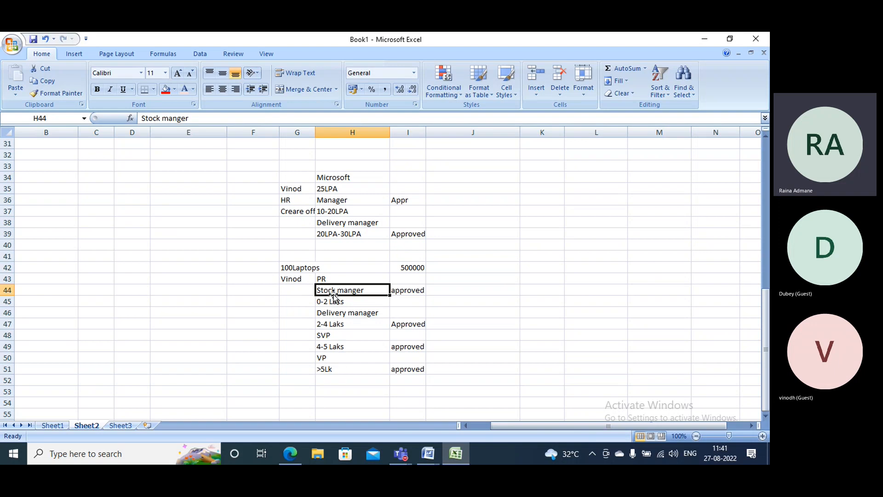
pyautogui.scroll(-1, 335, 297)
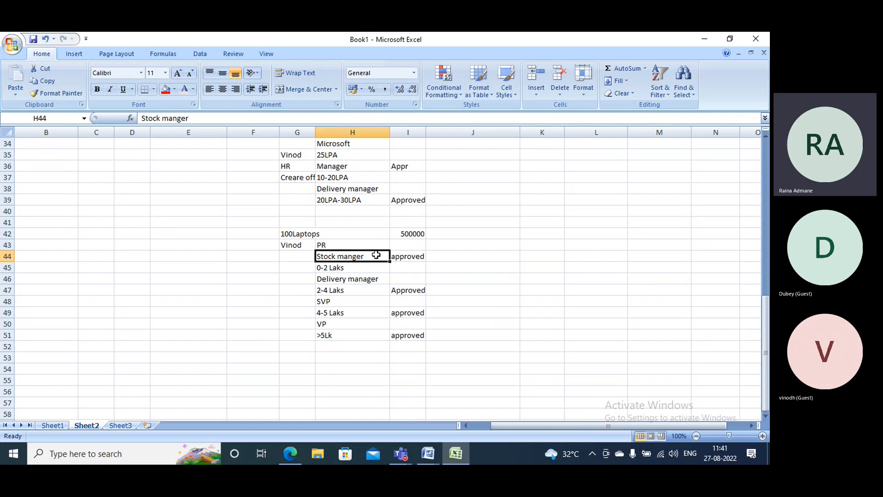
pyautogui.hotkey('alt', 'Tab')
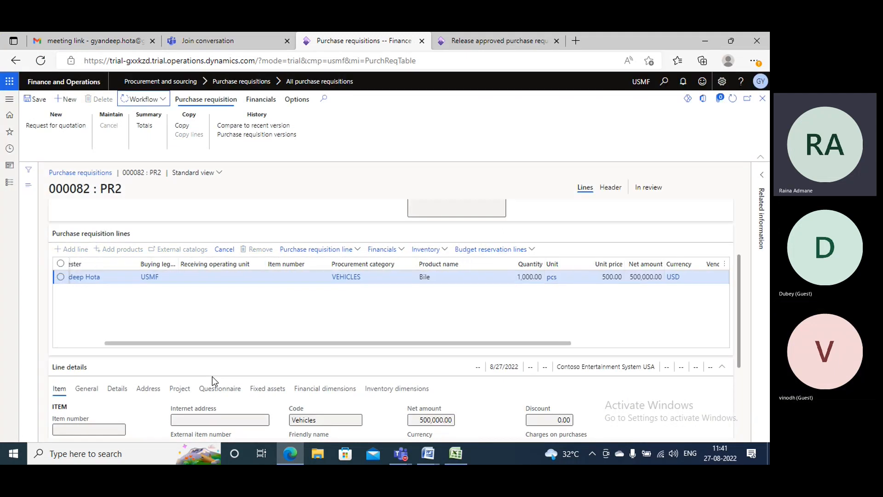
pyautogui.hotkey('alt', 'Tab')
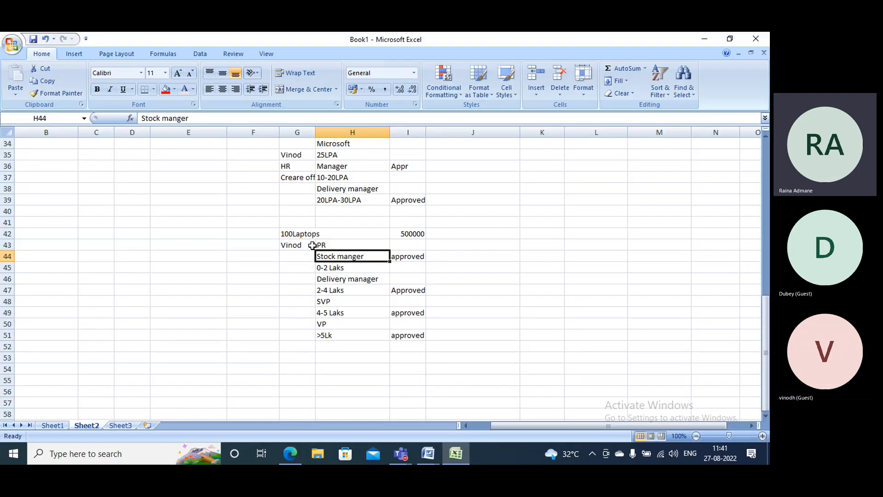
# Step: Label the stock manager row "Level1" in G44 and the delivery manager row "level2" in G46
pyautogui.click(292, 257)
pyautogui.write('L')
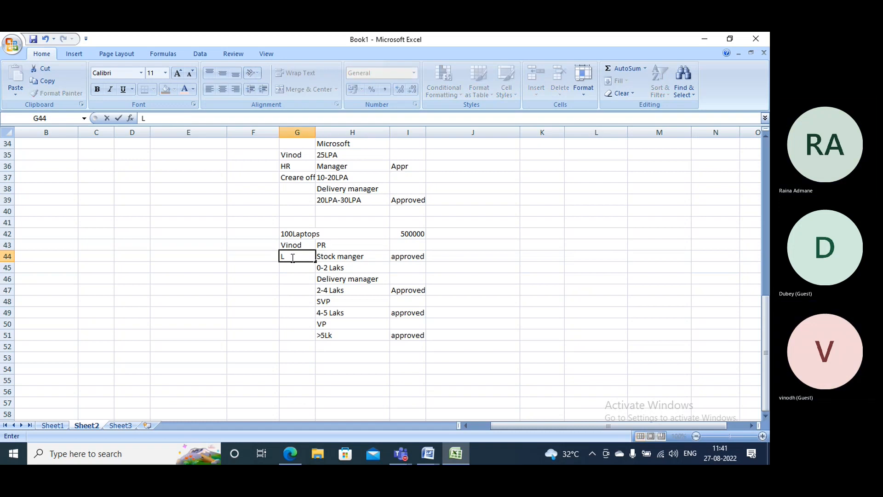
pyautogui.write('evel1')
pyautogui.click(296, 293)
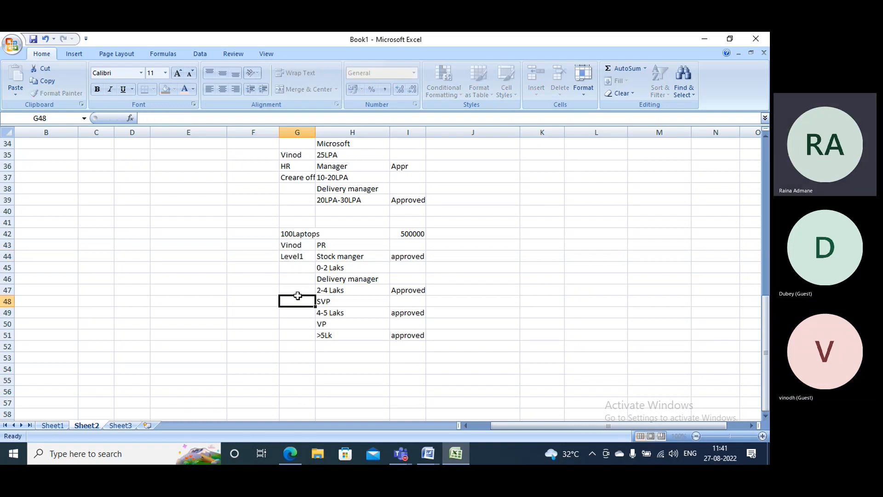
pyautogui.click(295, 282)
pyautogui.write('level')
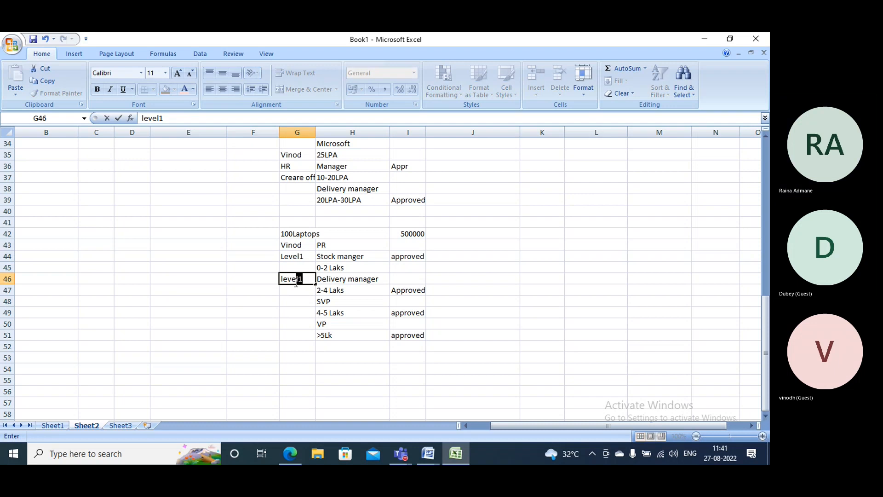
pyautogui.write('2')
# Step: Label the SVP row "Level3" in G48 and the VP row "Level4" in G50
pyautogui.click(302, 299)
pyautogui.write('L')
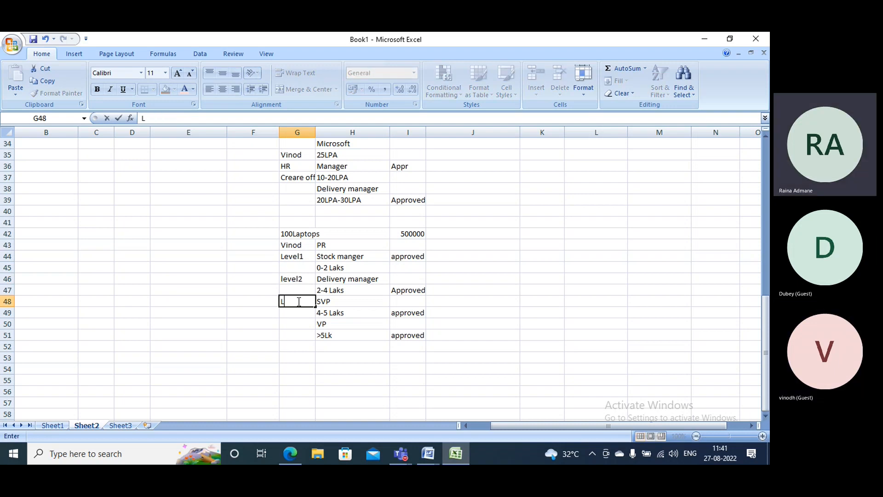
pyautogui.write('evel3')
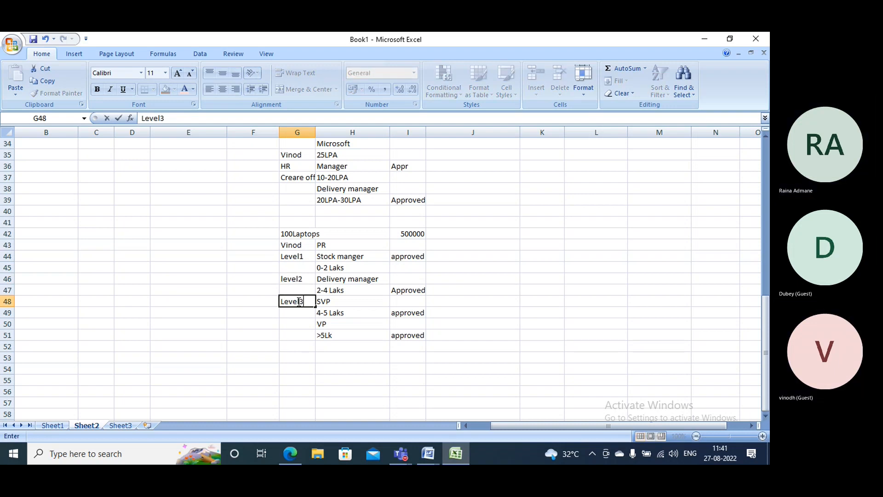
pyautogui.click(290, 323)
pyautogui.write('Level')
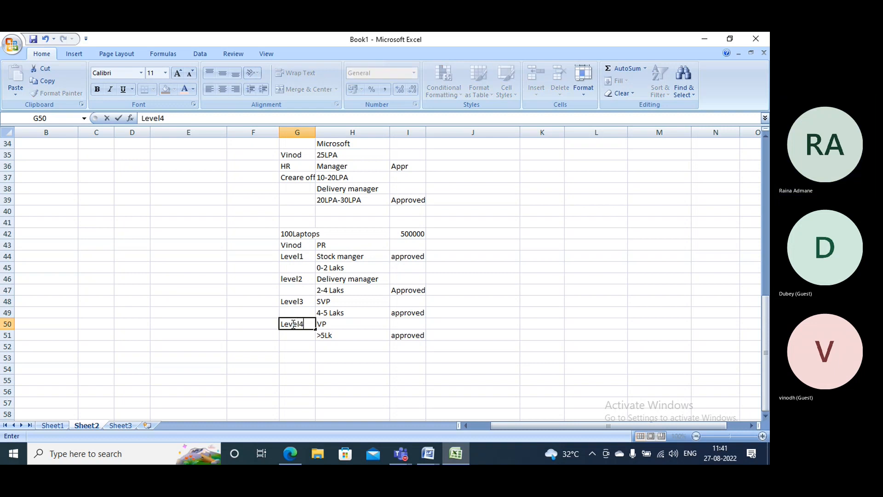
pyautogui.write('4')
pyautogui.click(240, 312)
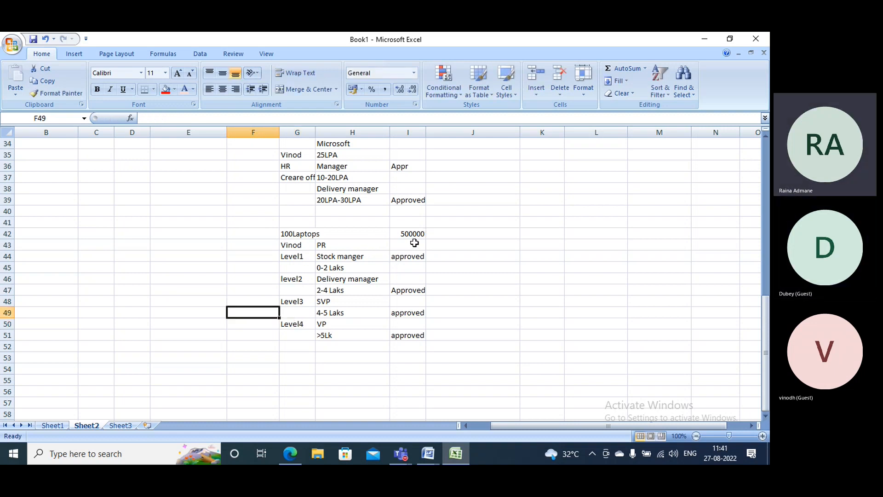
# Step: Review the approvers and their amount ranges in column H, highlighting the VP and delivery manager levels
pyautogui.moveTo(346, 260); pyautogui.dragTo(341, 335)
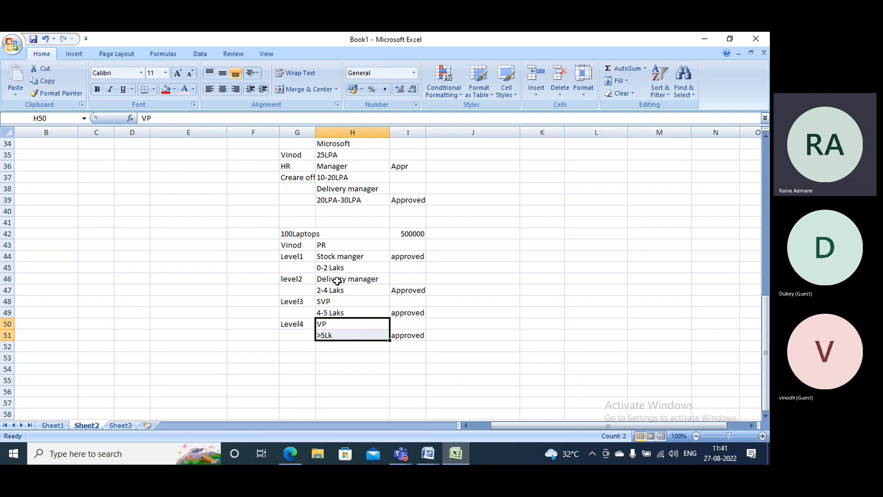
pyautogui.moveTo(336, 281); pyautogui.dragTo(339, 290)
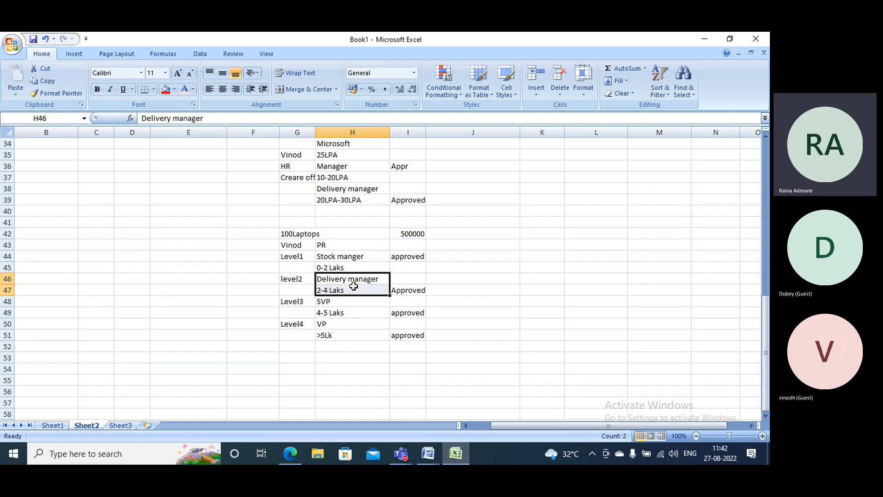
pyautogui.hotkey('alt', 'Tab')
pyautogui.hotkey('alt', 'Tab')
pyautogui.hotkey('alt', 'Tab')
pyautogui.hotkey('alt', 'Tab')
# Step: Set the 100Laptops amount in I42 to 20000 and highlight the Level1 and level2 approval rows in G44:I47
pyautogui.click(417, 233)
pyautogui.write('200')
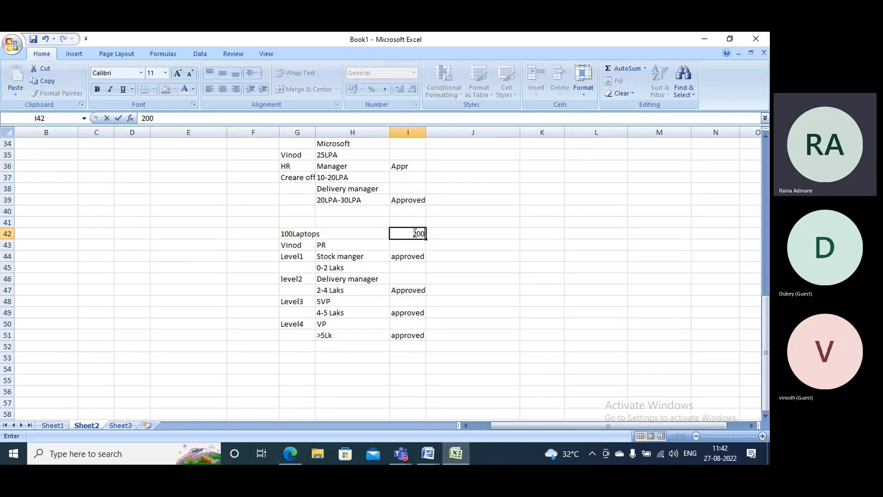
pyautogui.write('00')
pyautogui.click(325, 288)
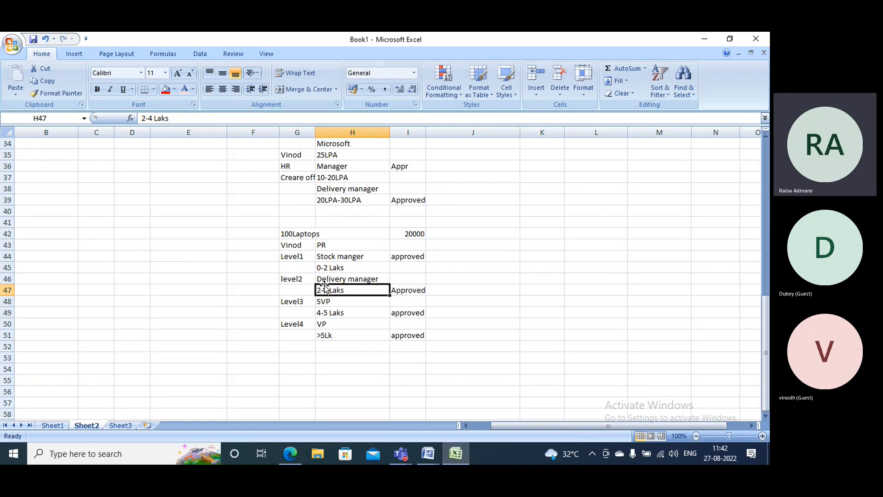
pyautogui.moveTo(295, 257); pyautogui.dragTo(416, 294)
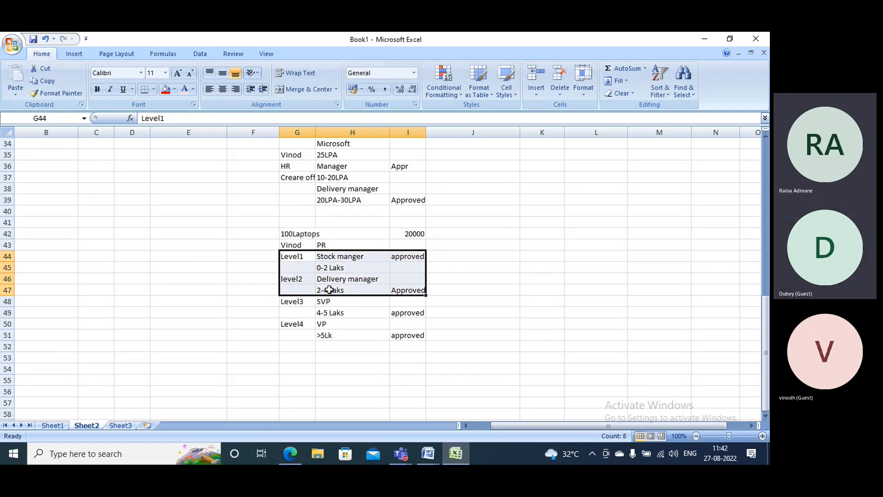
pyautogui.click(433, 289)
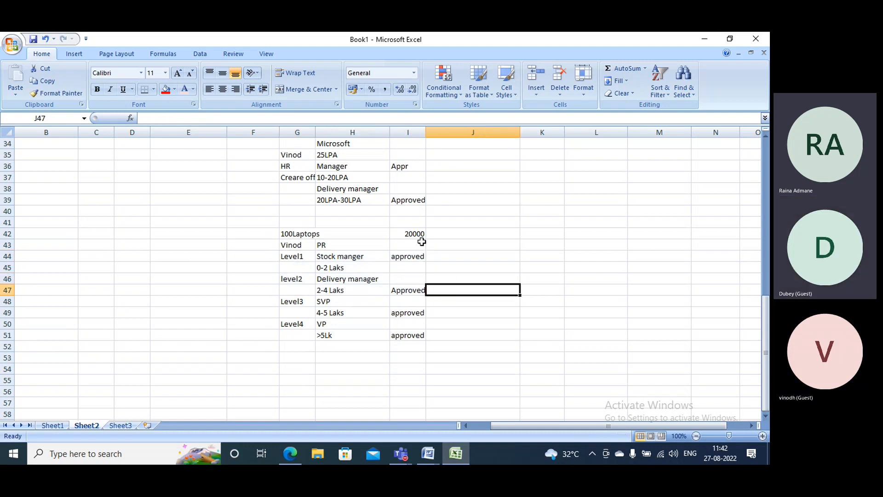
# Step: Compare the purchase requisition's status and line in Dynamics 365 with the approval level table in Excel
pyautogui.hotkey('alt', 'Tab')
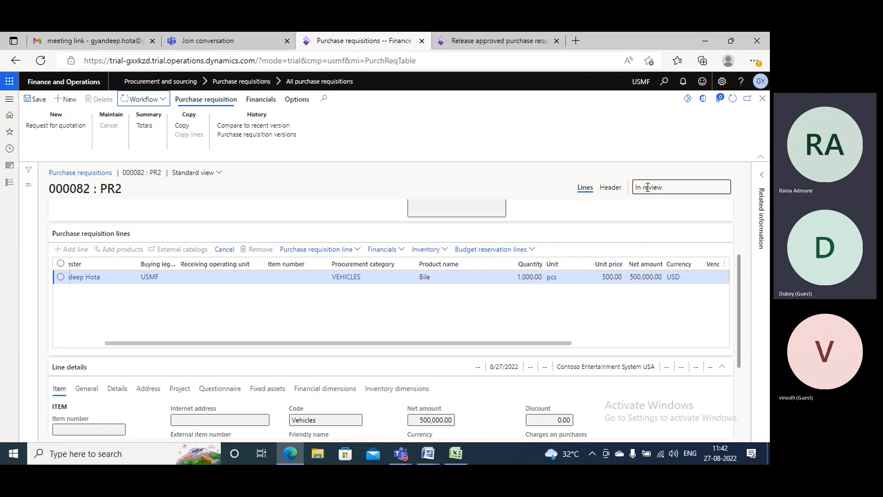
pyautogui.hotkey('alt', 'Tab')
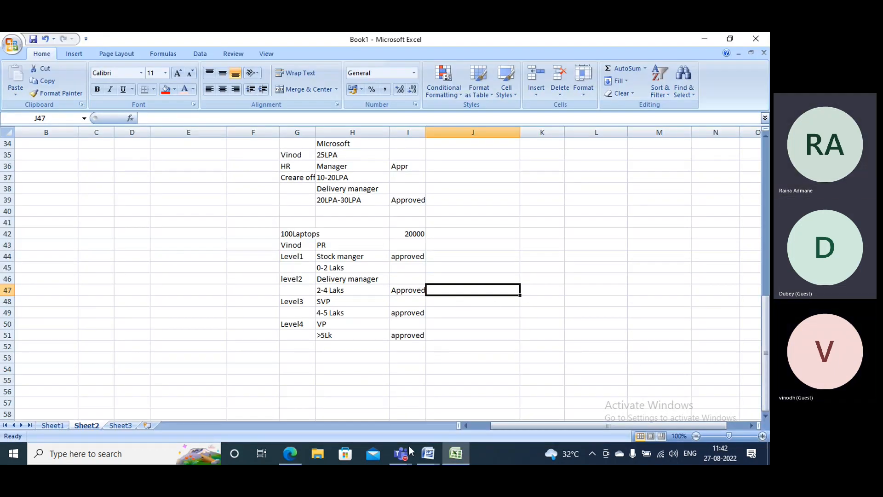
pyautogui.click(292, 456)
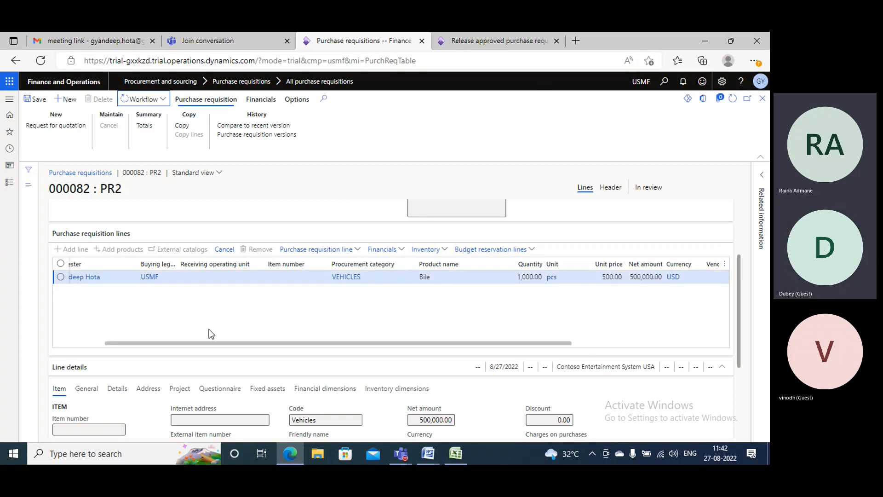
pyautogui.click(444, 454)
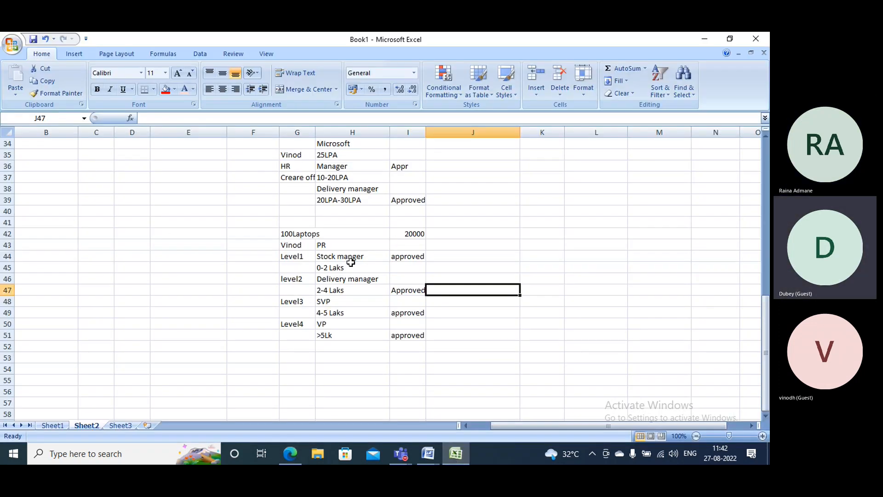
pyautogui.scroll(2, 317, 238)
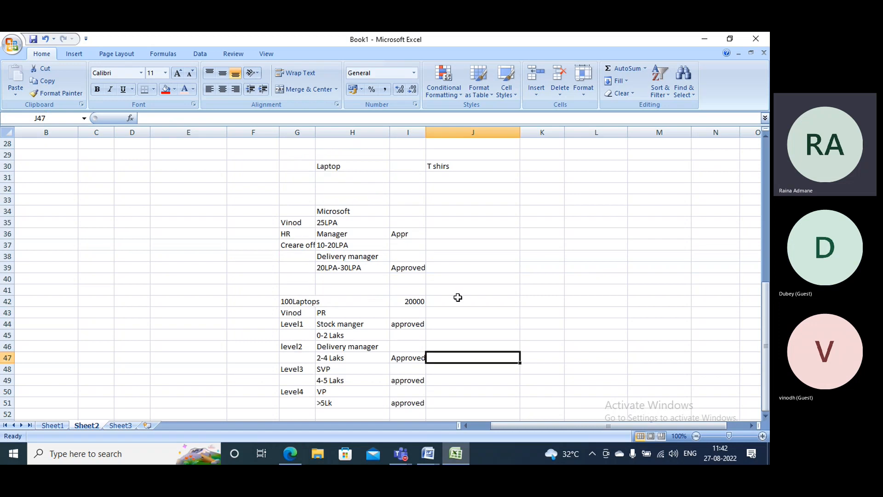
pyautogui.hotkey('alt', 'Tab')
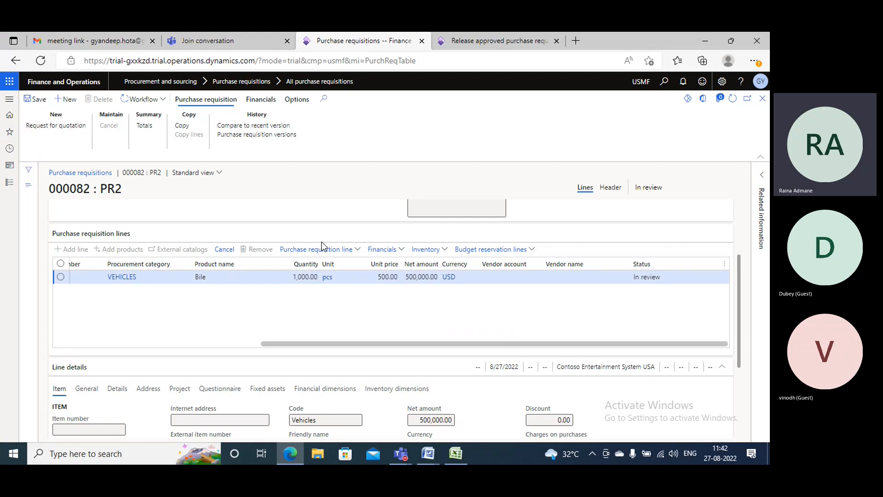
pyautogui.hotkey('alt', 'Tab')
# Step: Examine the Purchase to Pay life cycle in Excel, selecting the Purchase requisition cell E9 and the Request for quation cell H9
pyautogui.scroll(7, 378, 243)
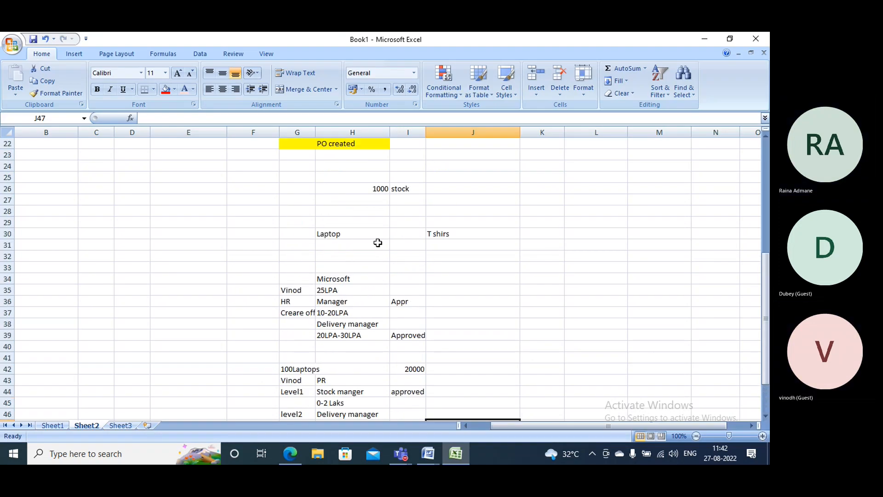
pyautogui.scroll(-6, 387, 354)
pyautogui.scroll(6, 386, 353)
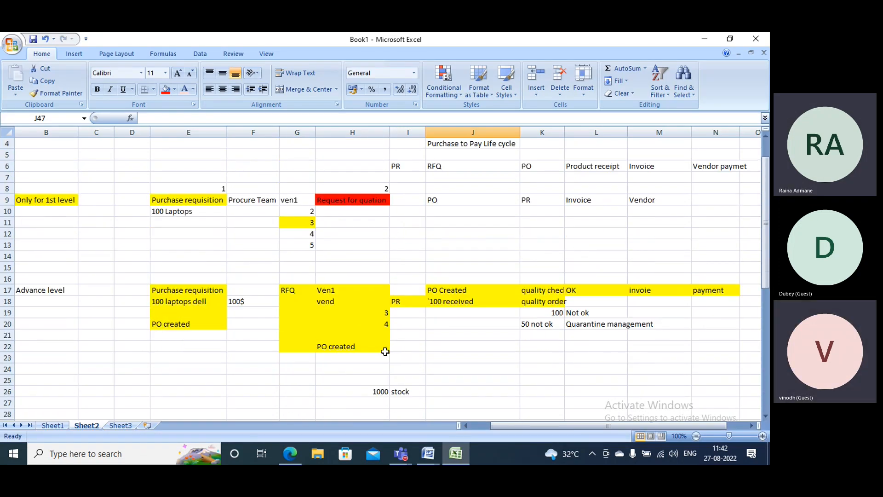
pyautogui.click(196, 199)
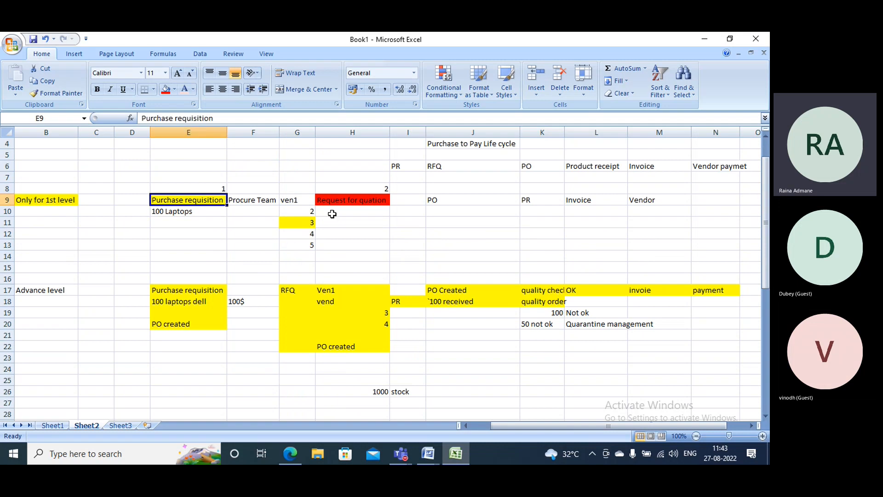
pyautogui.click(348, 201)
pyautogui.hotkey('alt', 'Tab')
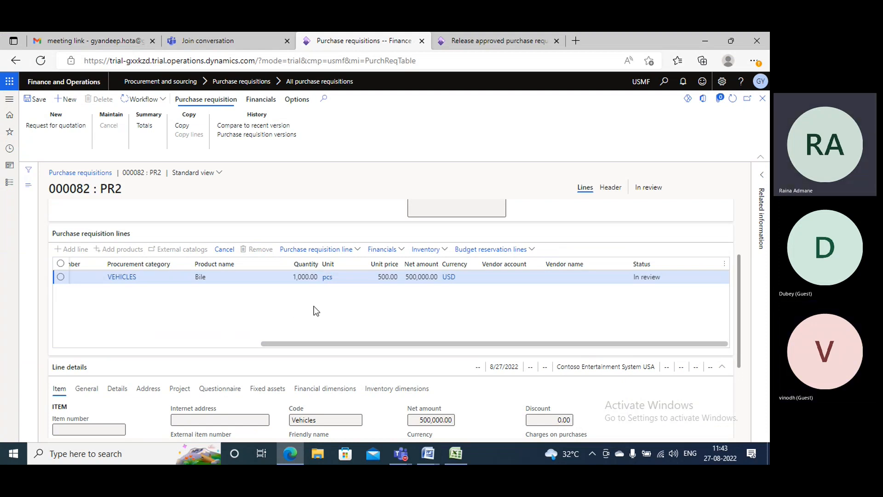
# Step: Enter "Del laptos" in H55 of the Excel sheet, in the empty area below the approval levels
pyautogui.click(456, 454)
pyautogui.scroll(-9, 431, 329)
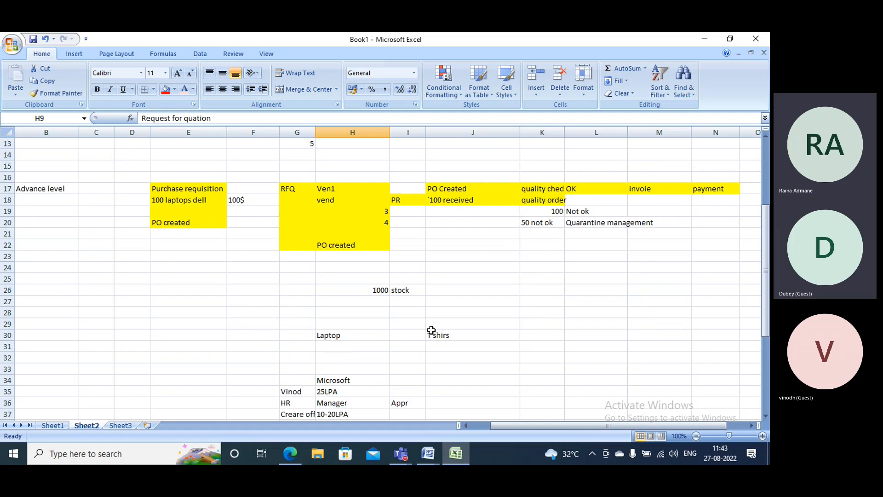
pyautogui.scroll(-8, 431, 330)
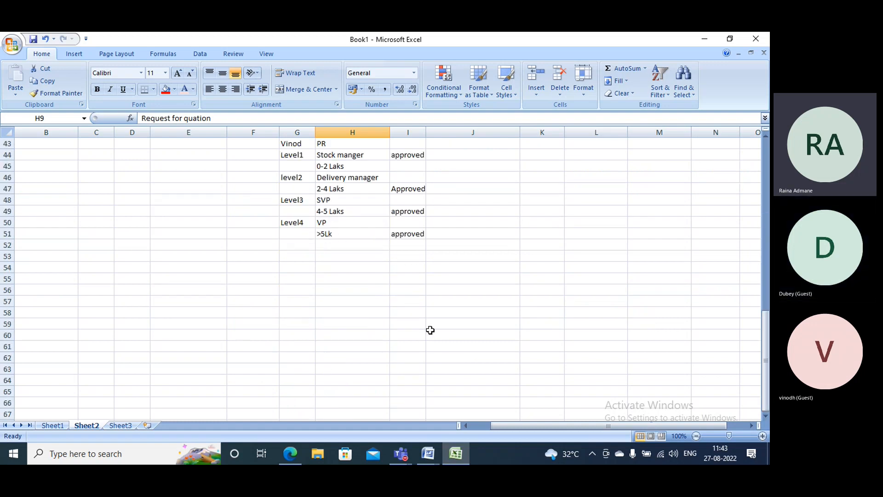
pyautogui.click(334, 177)
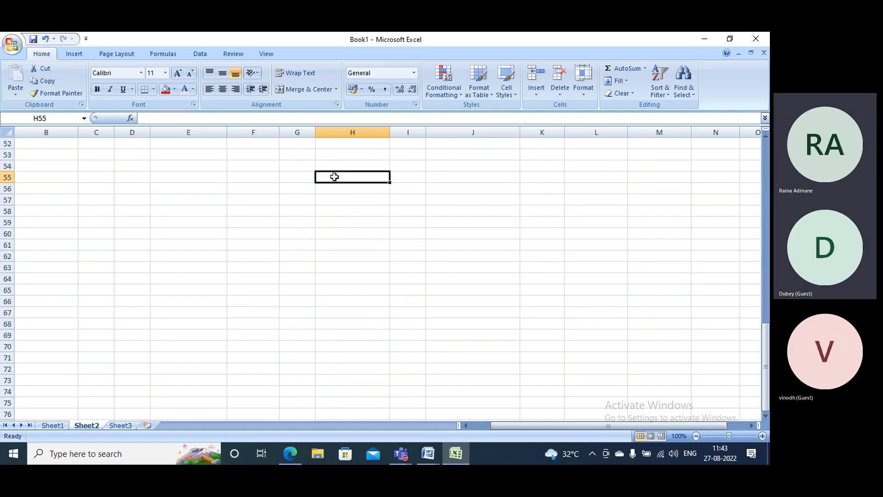
pyautogui.write('Del laptos')
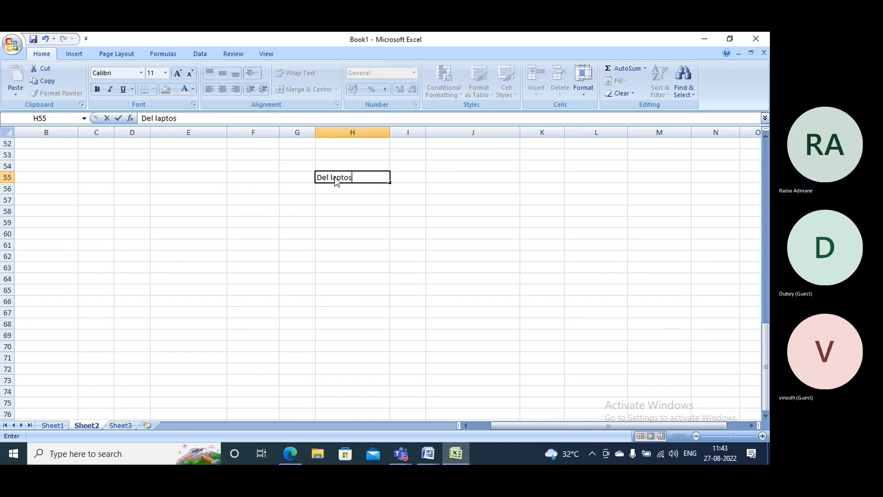
pyautogui.press('Tab')
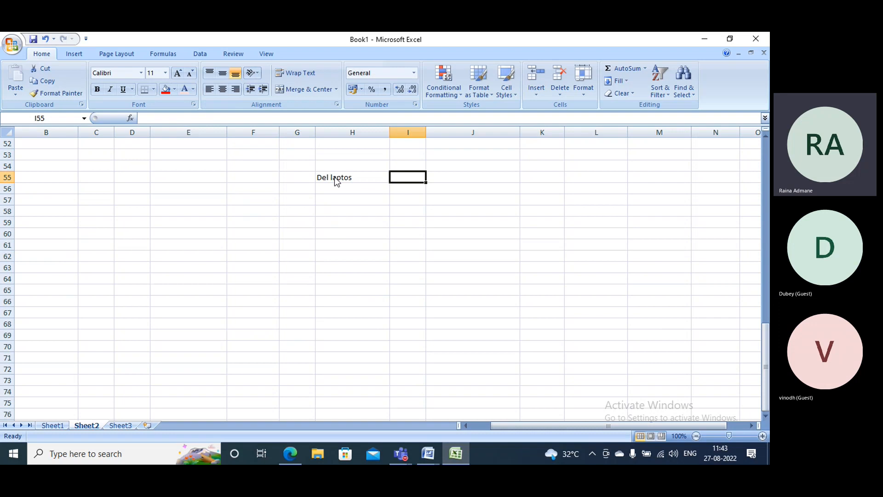
# Step: List the numbers 1 to 5 down cells I55:I59
pyautogui.write('1')
pyautogui.press('Return')
pyautogui.write('2')
pyautogui.press('Return')
pyautogui.write('3')
pyautogui.press('Return')
pyautogui.write('4')
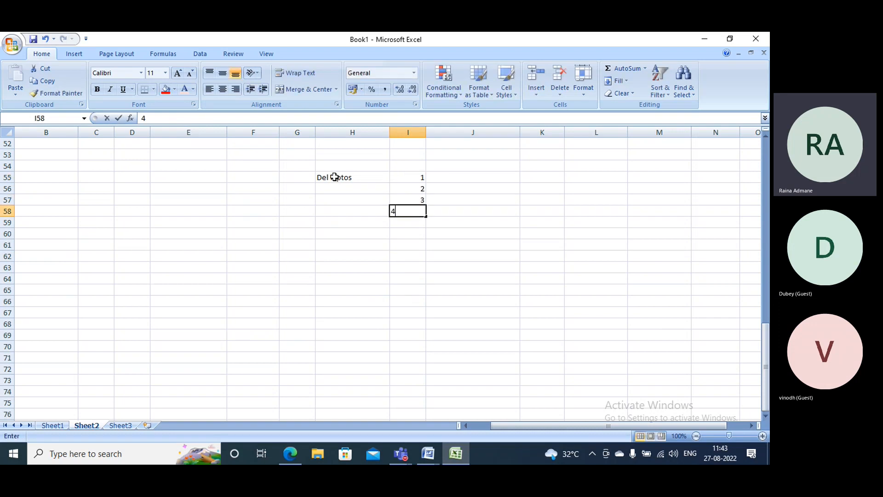
pyautogui.press('Return')
pyautogui.press('Up')
pyautogui.press('Up')
pyautogui.press('Up')
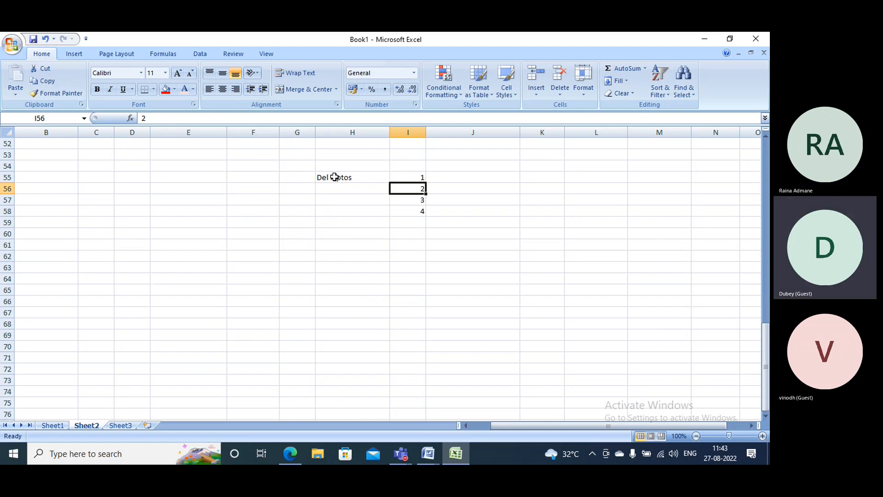
pyautogui.press('Right')
pyautogui.press('Left')
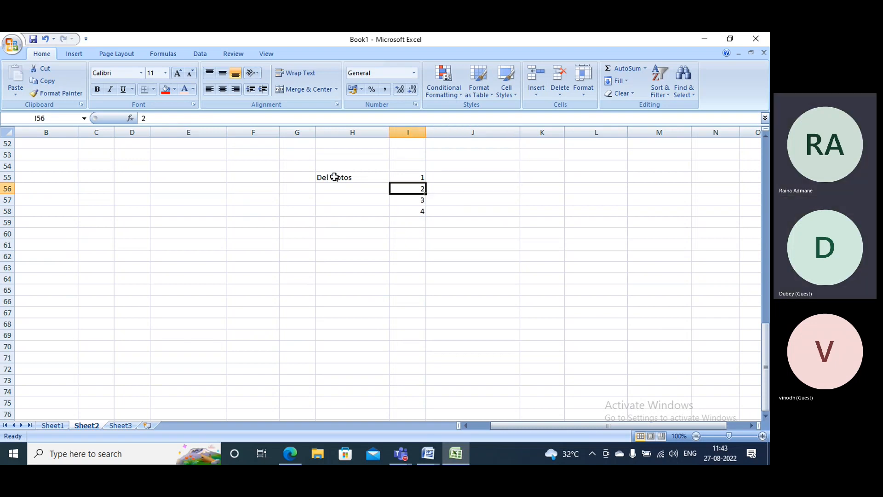
pyautogui.press('Down')
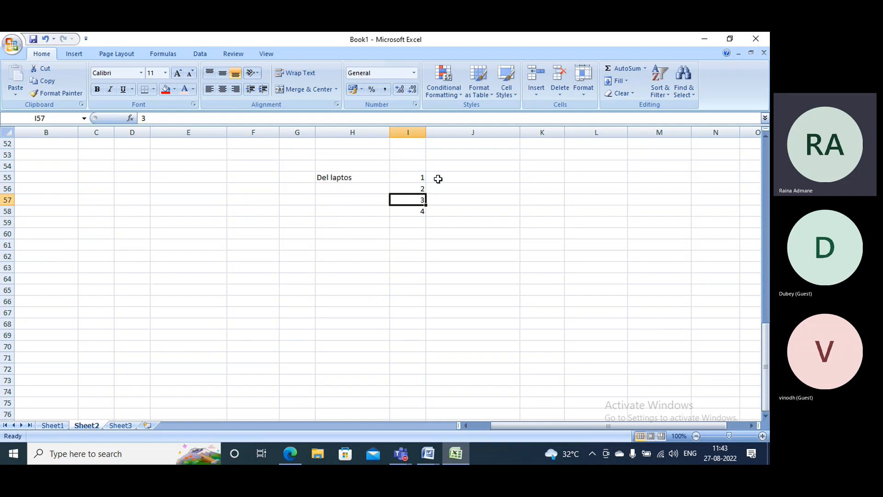
pyautogui.click(423, 223)
pyautogui.write('5')
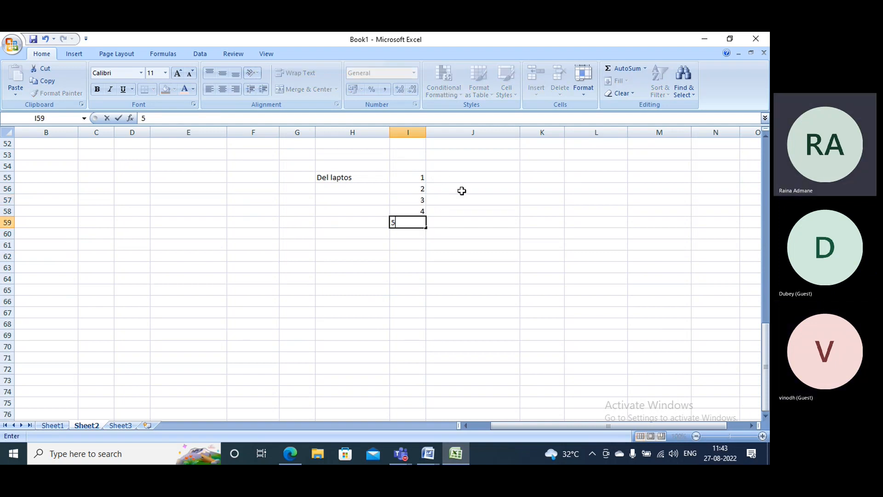
pyautogui.click(461, 179)
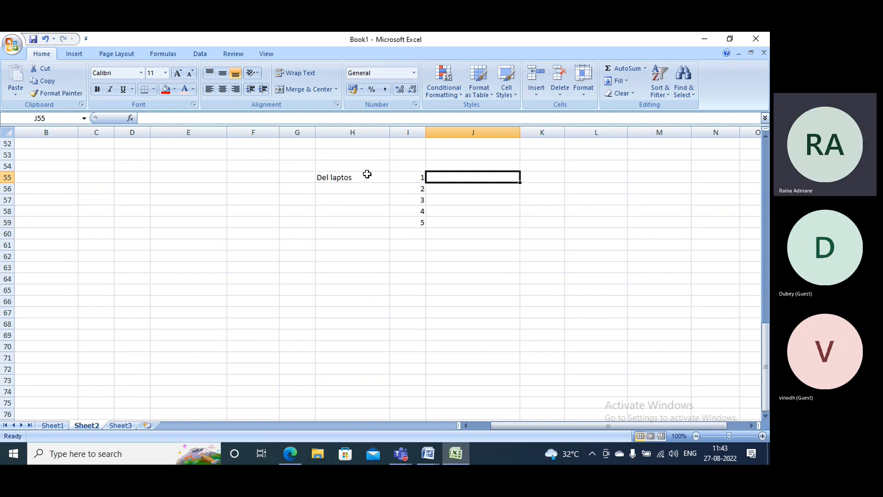
# Step: Add the heading "Vendors" in I54 above the number list
pyautogui.click(330, 186)
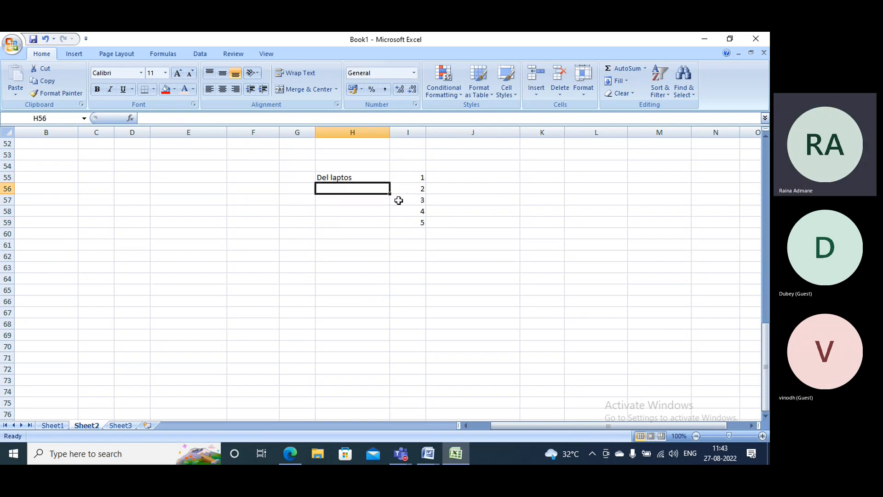
pyautogui.click(342, 180)
pyautogui.click(408, 164)
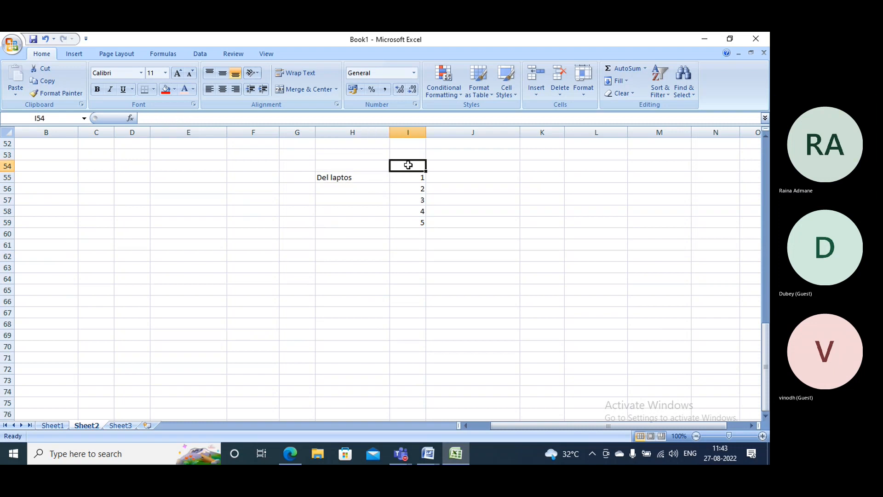
pyautogui.write('Vendors')
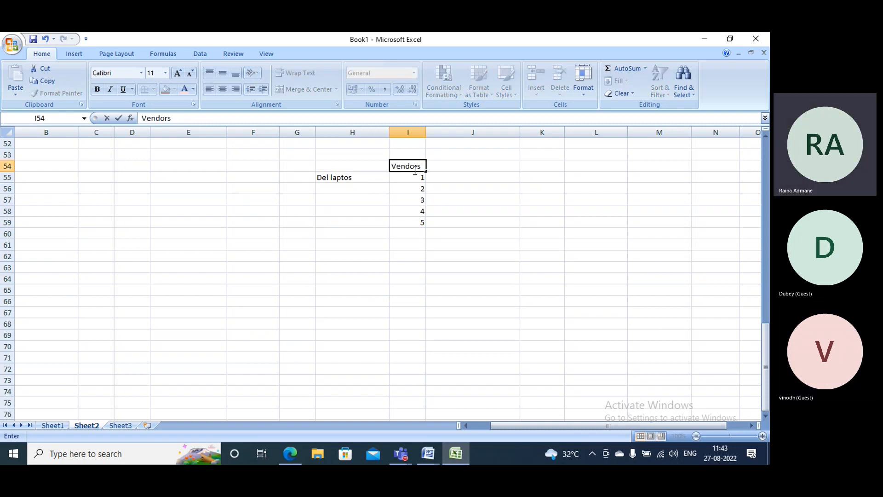
# Step: Replace the text in H55 with "New product" and highlight the vendor numbers in I55:I59
pyautogui.click(341, 177)
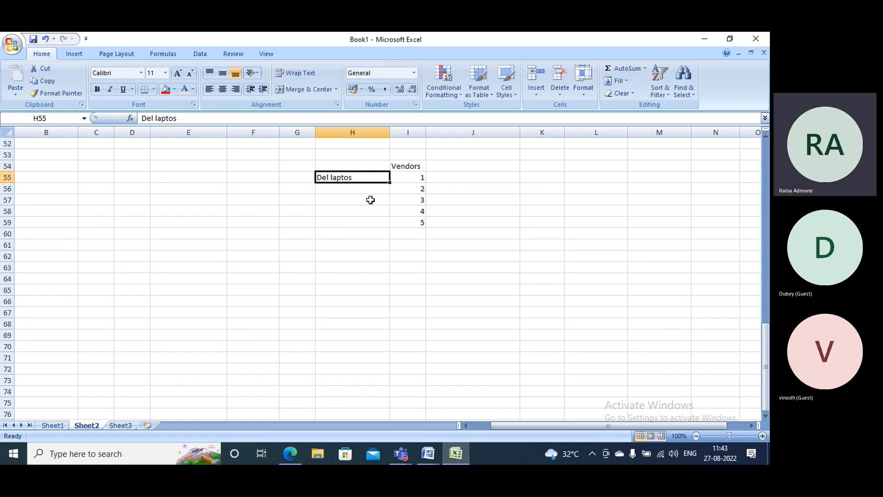
pyautogui.write('New p')
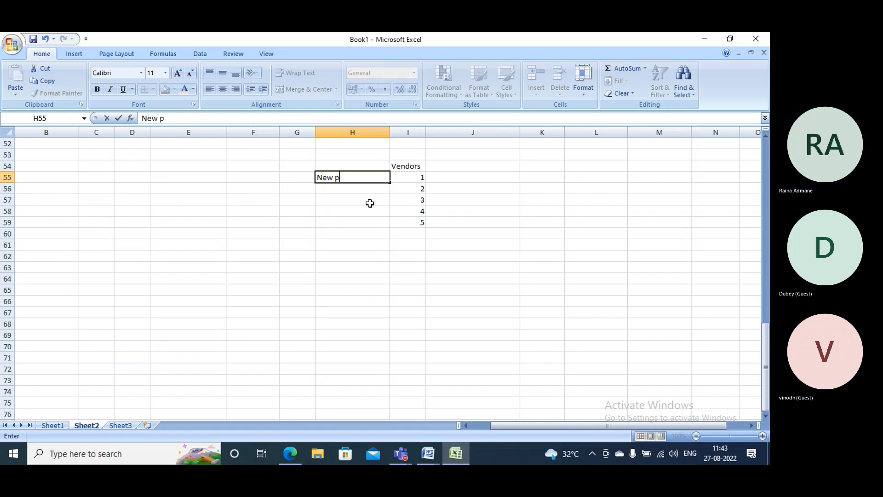
pyautogui.write('roduct')
pyautogui.press('Tab')
pyautogui.click(354, 179)
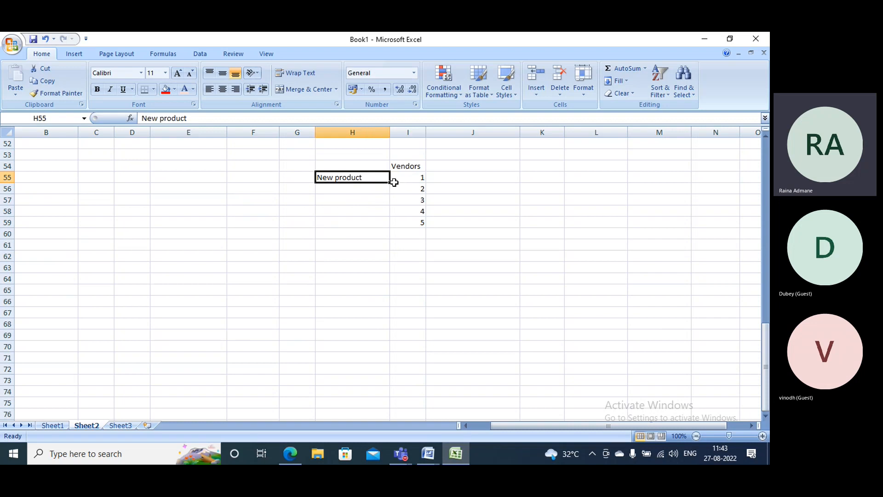
pyautogui.click(340, 189)
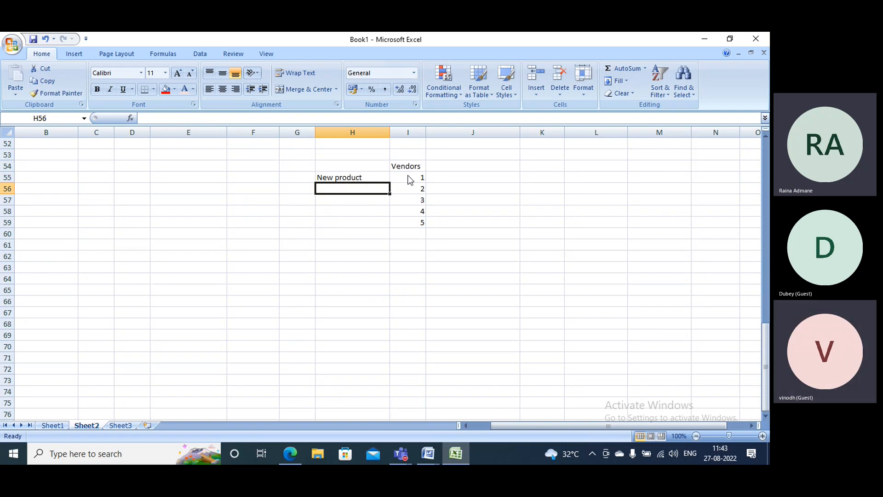
pyautogui.moveTo(413, 180); pyautogui.dragTo(413, 221)
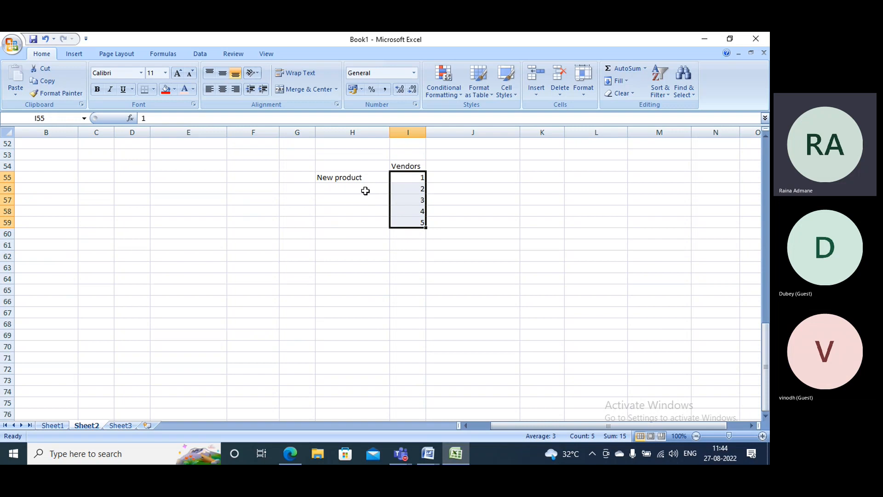
pyautogui.click(360, 179)
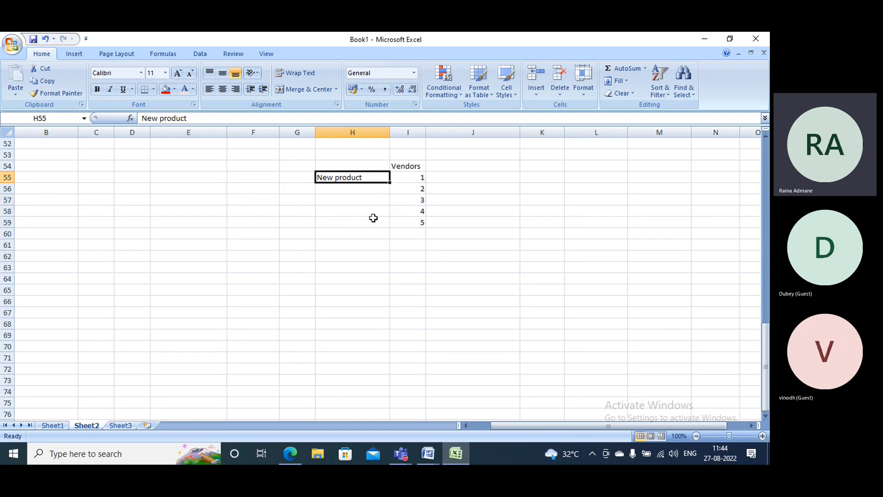
# Step: Enter "bidding RFQ" in H56 below the New product cell
pyautogui.click(346, 188)
pyautogui.write('bidding')
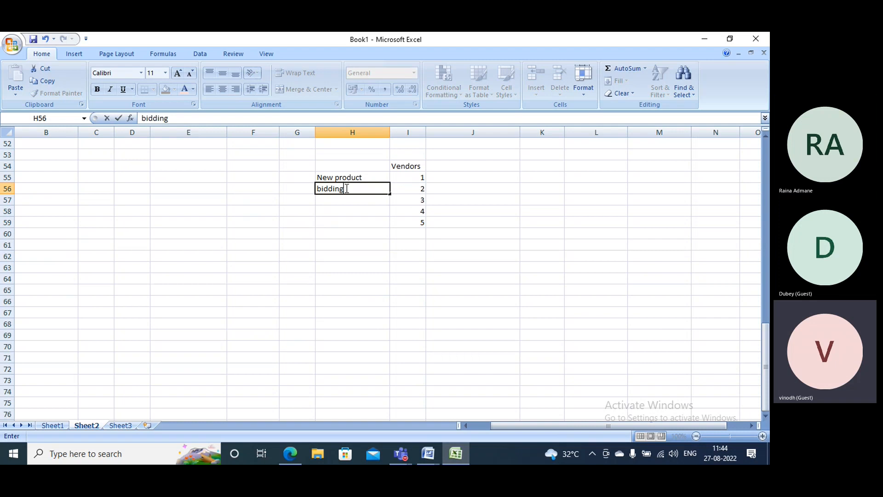
pyautogui.press('Return')
pyautogui.click(340, 188)
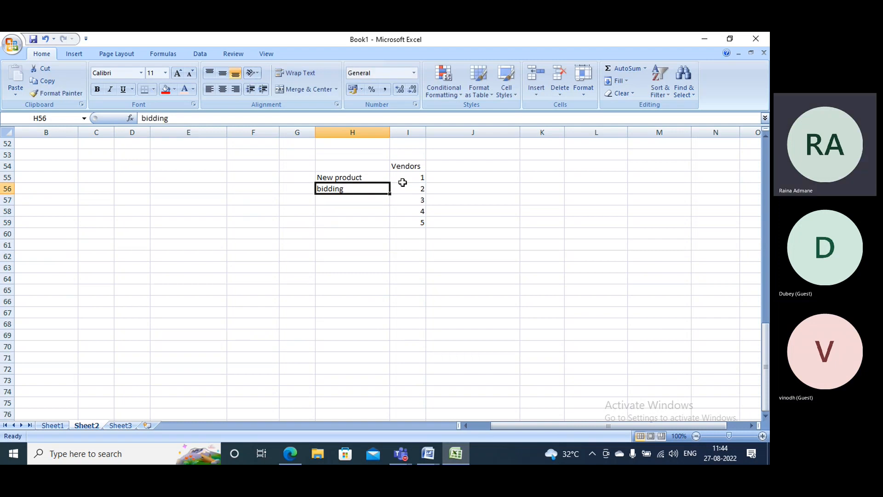
pyautogui.doubleClick(363, 191)
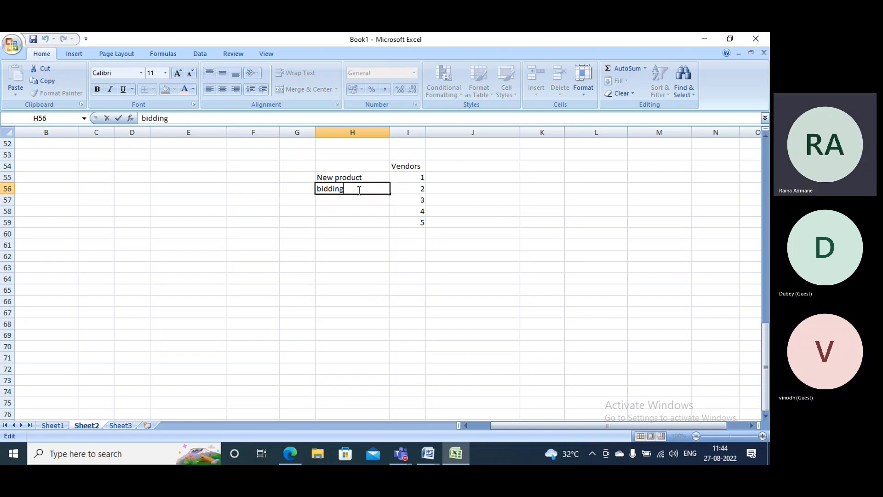
pyautogui.write('RFQ')
# Step: Highlight the vendor numbers in I55:I59 and switch back to the purchase requisition in Dynamics 365
pyautogui.moveTo(407, 176); pyautogui.dragTo(407, 223)
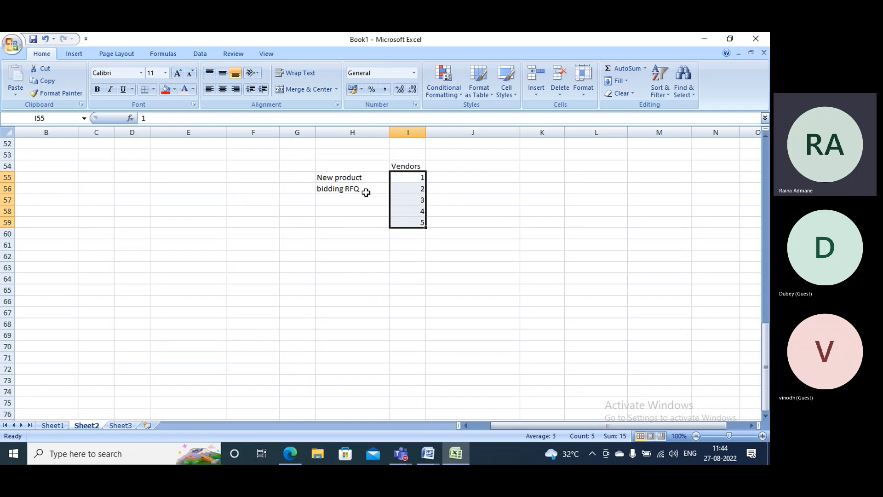
pyautogui.click(291, 450)
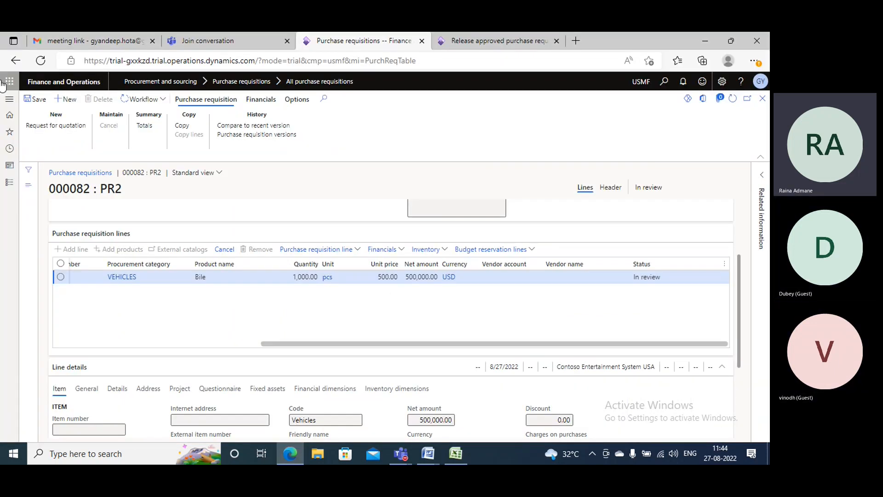
# Step: Open all requests for quotations under Procurement and sourcing and start a new request for quotation
pyautogui.click(10, 99)
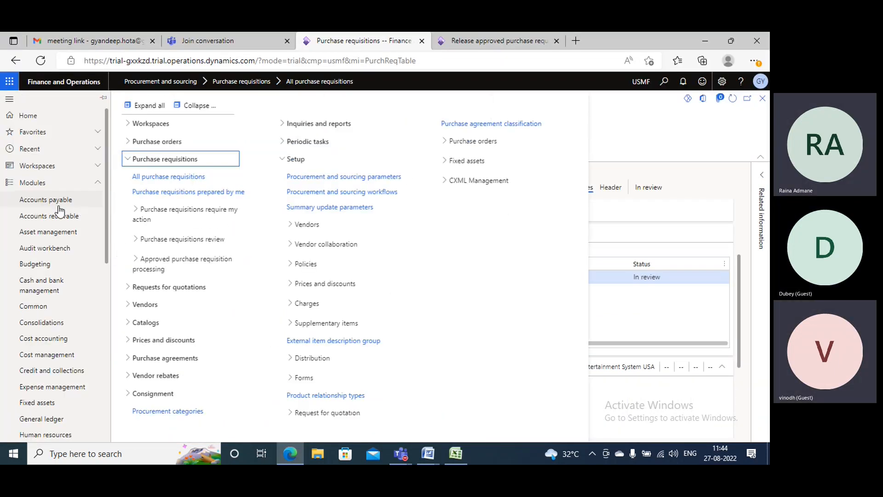
pyautogui.click(129, 161)
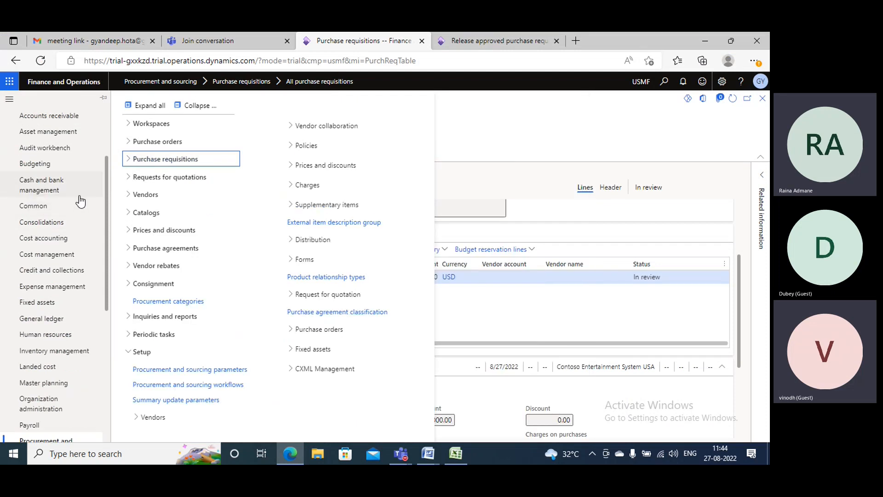
pyautogui.scroll(-3, 78, 200)
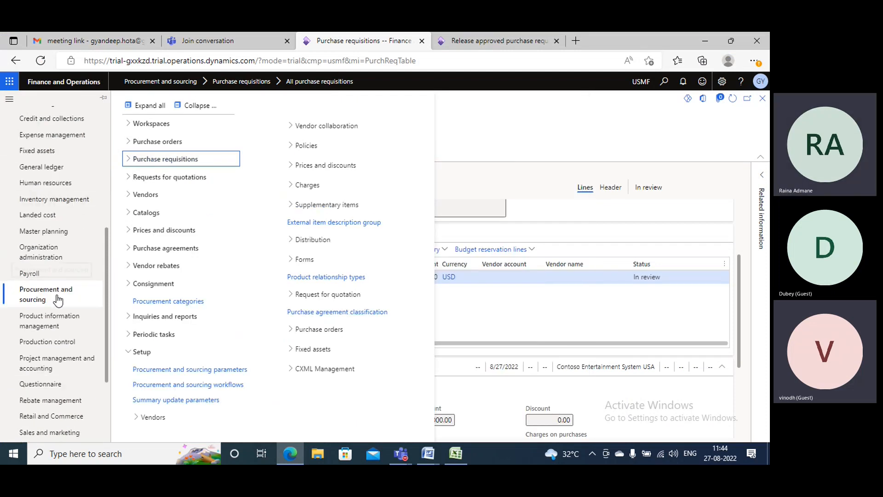
pyautogui.click(129, 178)
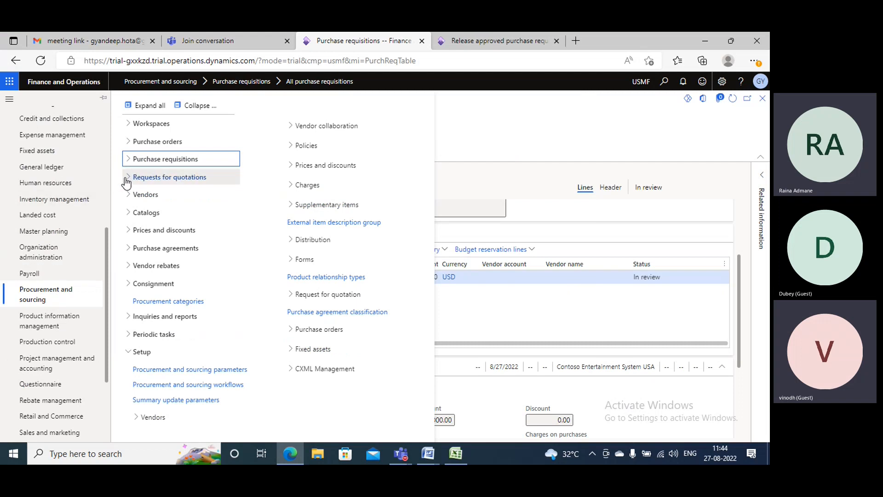
pyautogui.click(167, 210)
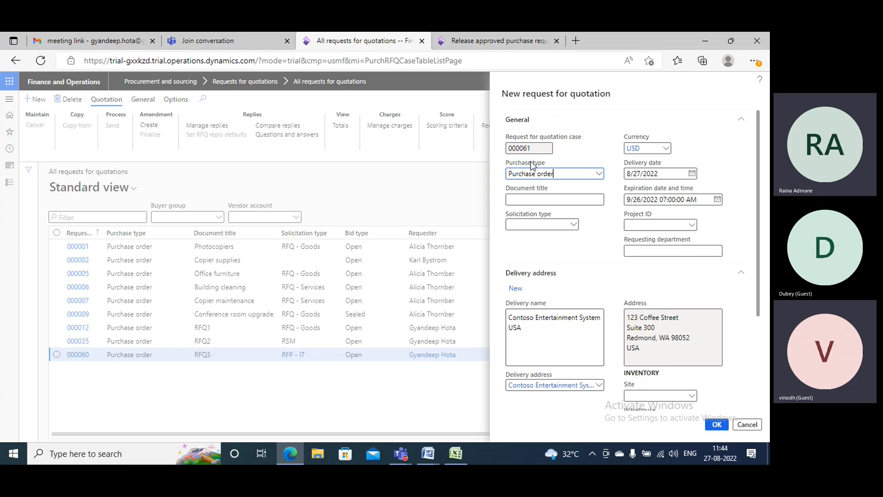
# Step: Keep the purchase type as Purchase order and set the document title to "New Product"
pyautogui.click(599, 174)
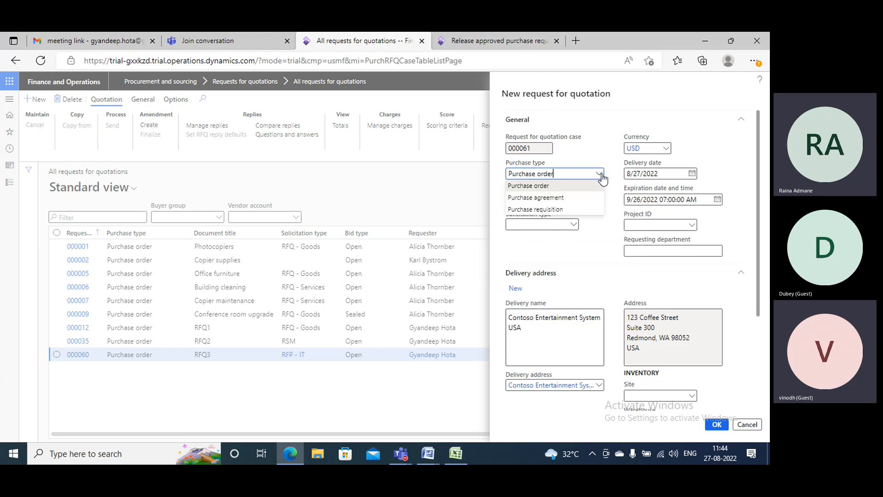
pyautogui.click(596, 174)
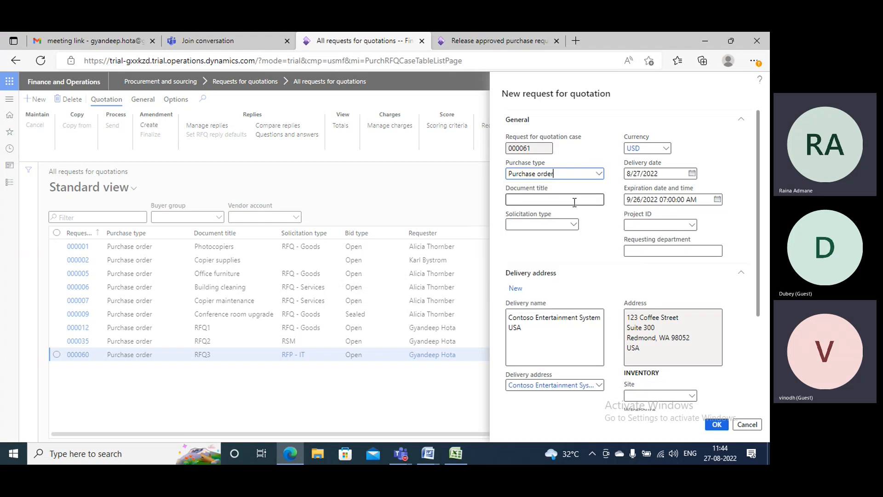
pyautogui.click(544, 199)
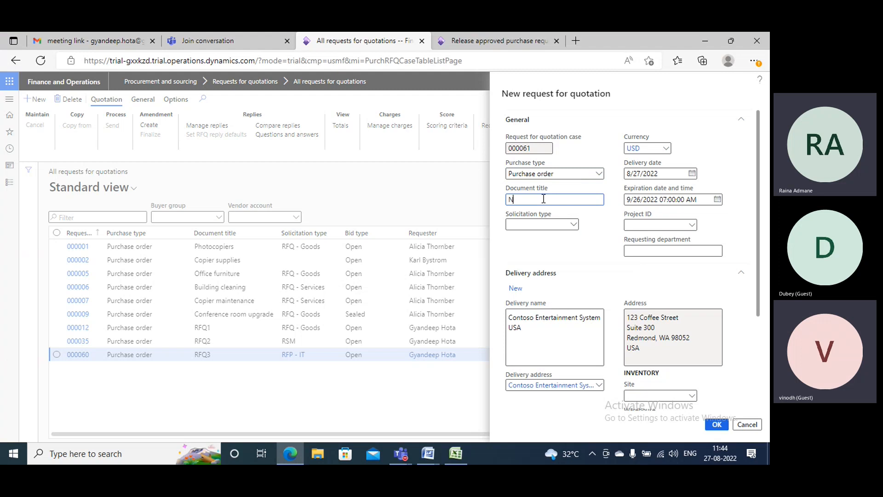
pyautogui.write('New Product')
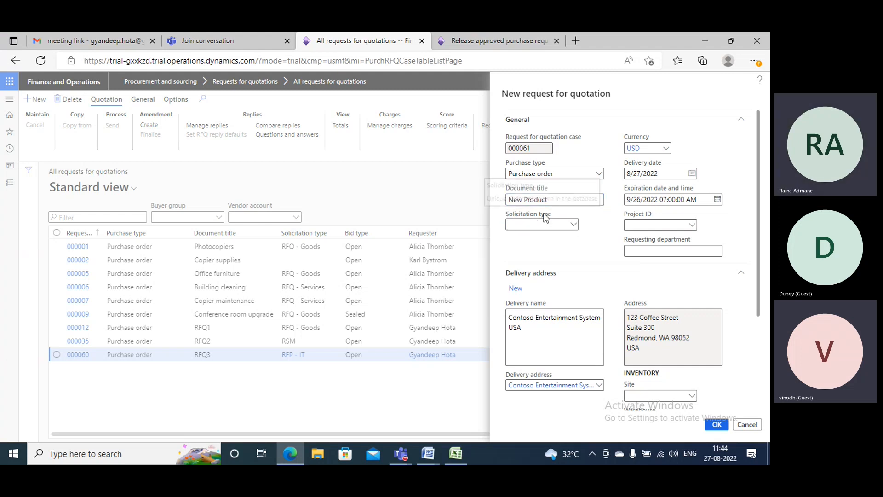
# Step: Open the details of the solicitation type field and, from there, the details of its scoring method
pyautogui.rightClick(575, 226)
pyautogui.moveTo(575, 228)
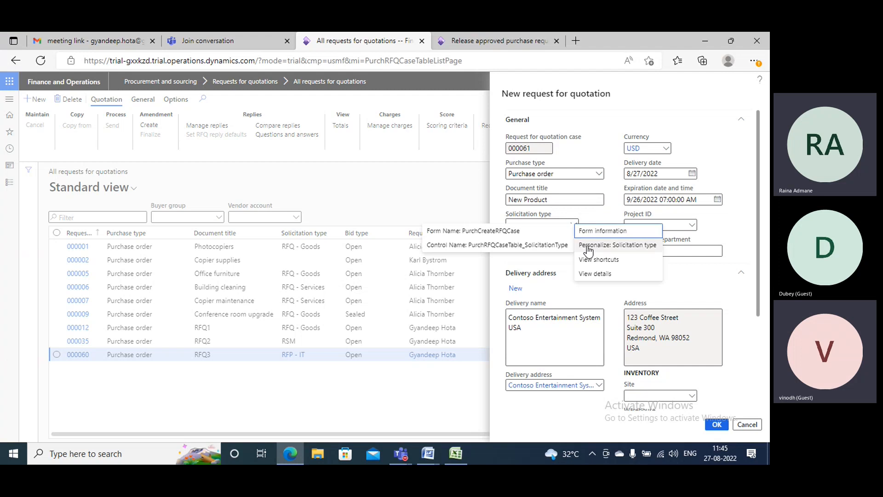
pyautogui.click(595, 275)
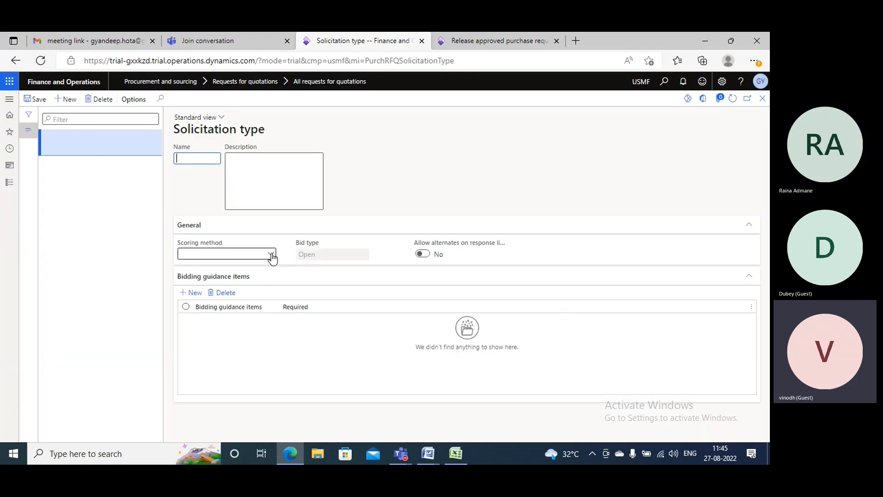
pyautogui.rightClick(273, 259)
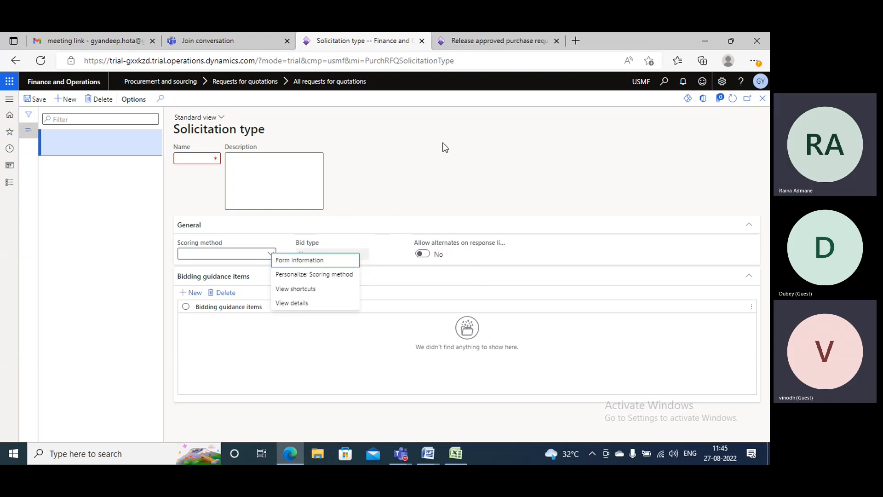
pyautogui.click(304, 303)
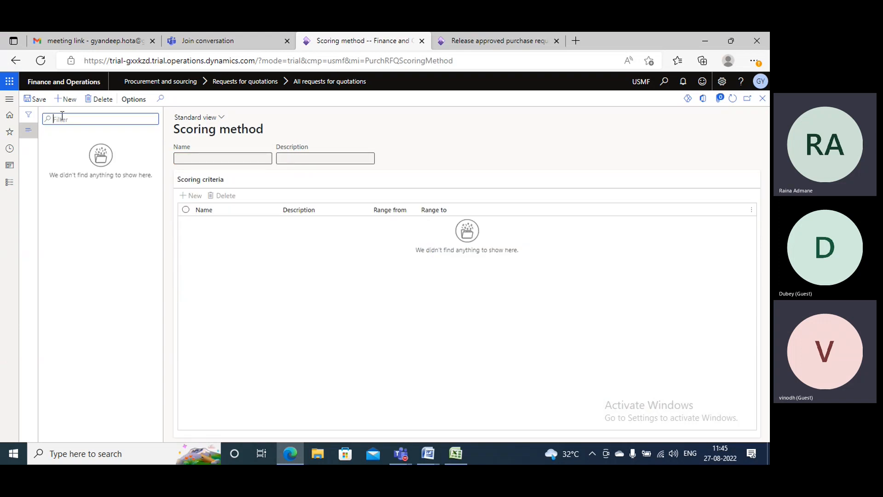
# Step: Add a blank scoring method record and examine the criteria of the ITB, RFP - Services and SCR1 methods
pyautogui.click(66, 99)
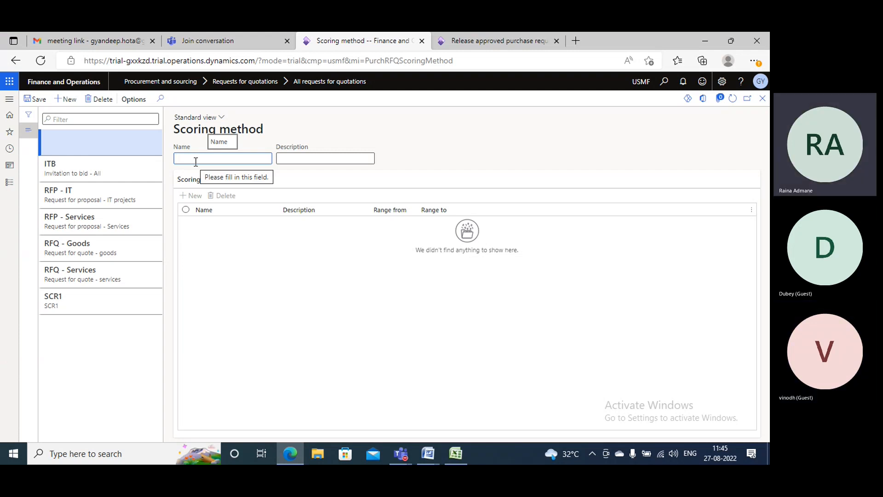
pyautogui.click(116, 167)
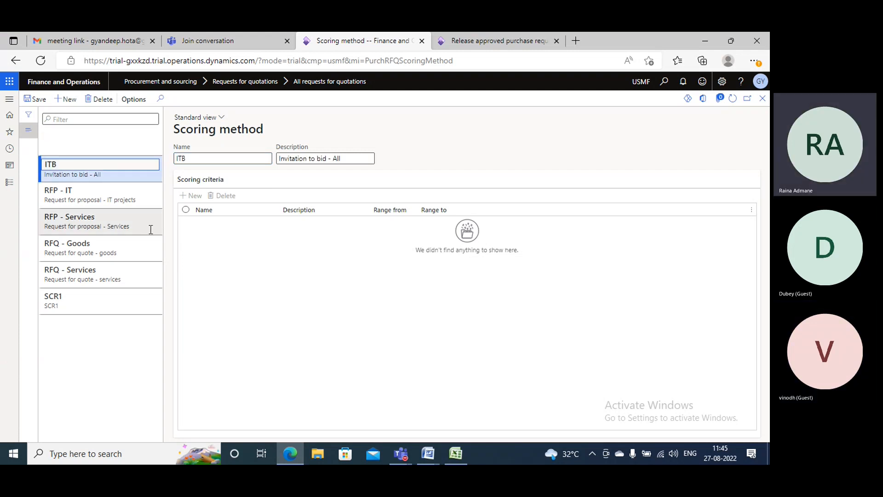
pyautogui.click(101, 199)
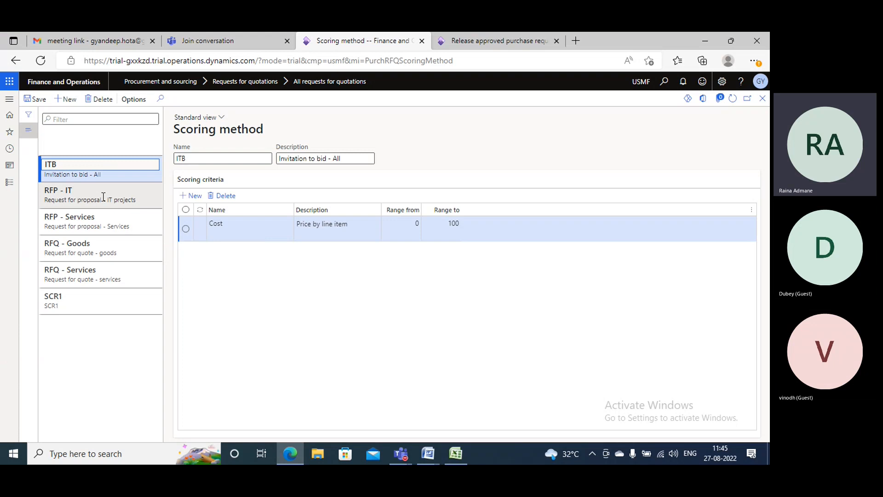
pyautogui.click(102, 219)
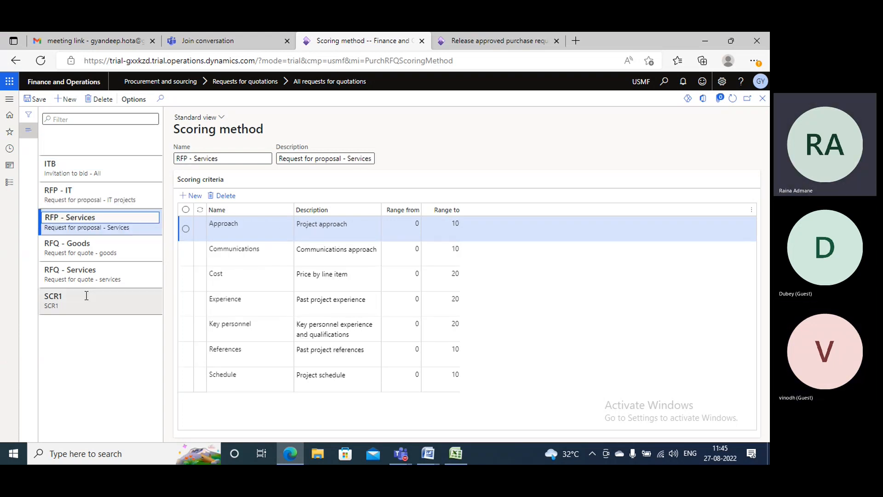
pyautogui.click(117, 298)
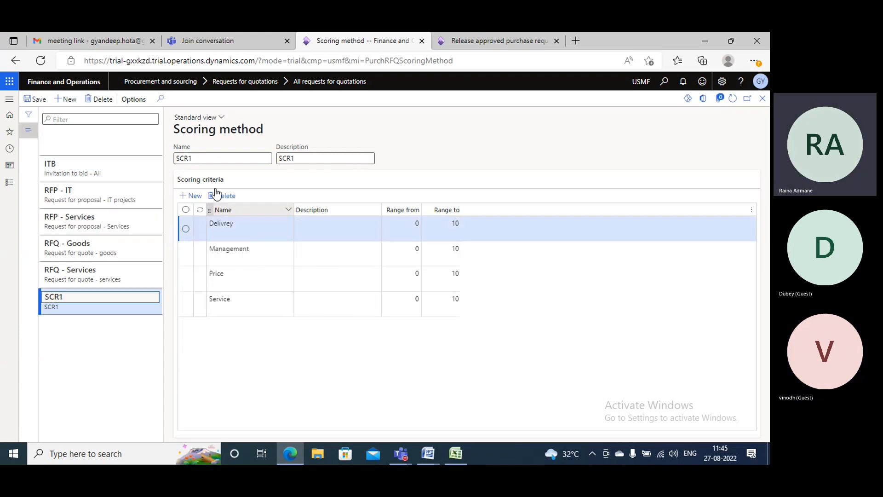
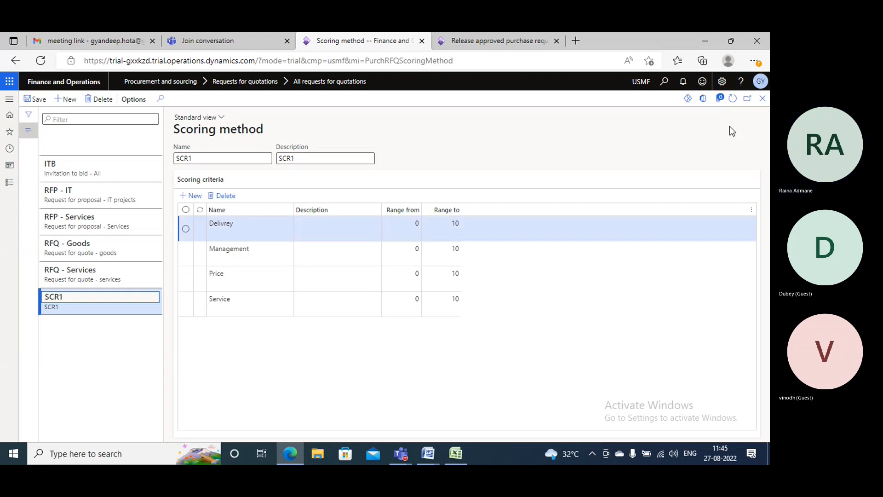
# Step: Delete the blank scoring method record and return to the new request for quotation form
pyautogui.click(86, 138)
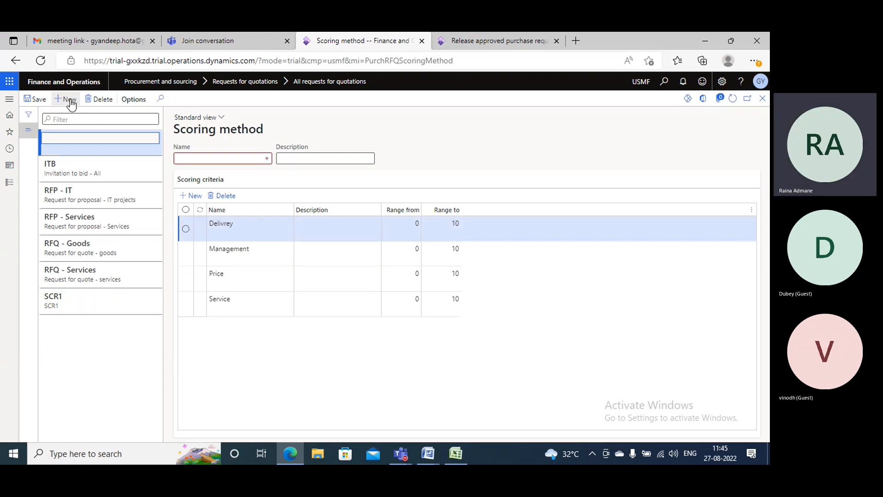
pyautogui.click(96, 101)
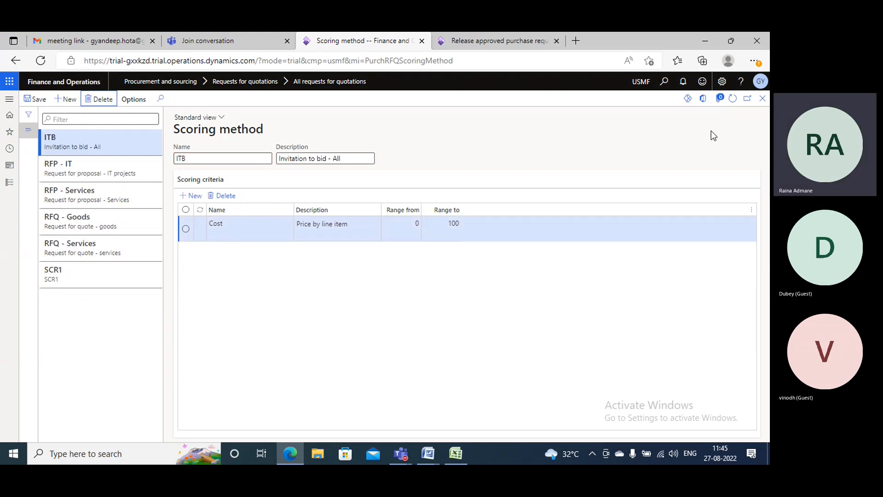
pyautogui.click(763, 98)
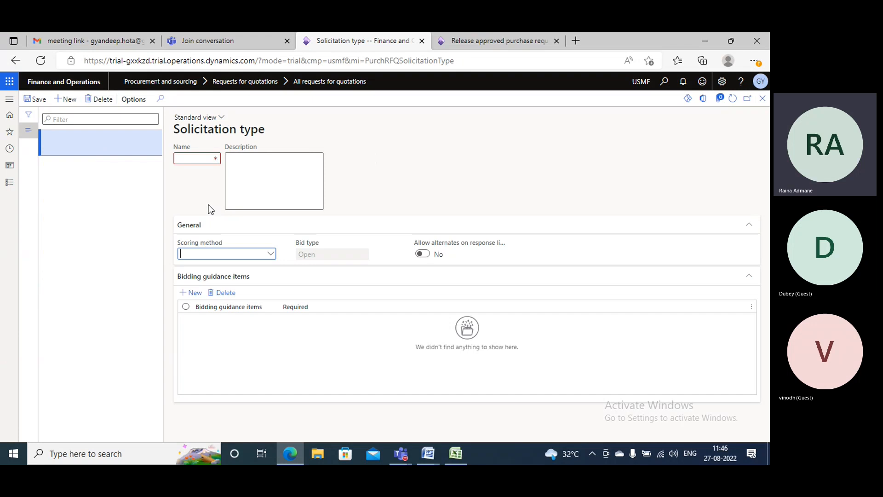
pyautogui.click(763, 98)
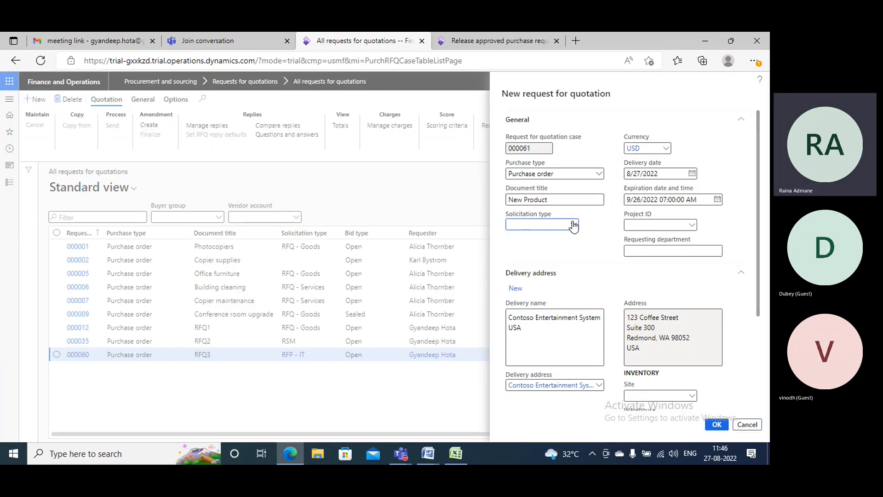
# Step: Set the solicitation type of the new request to RSM and open its details
pyautogui.click(574, 225)
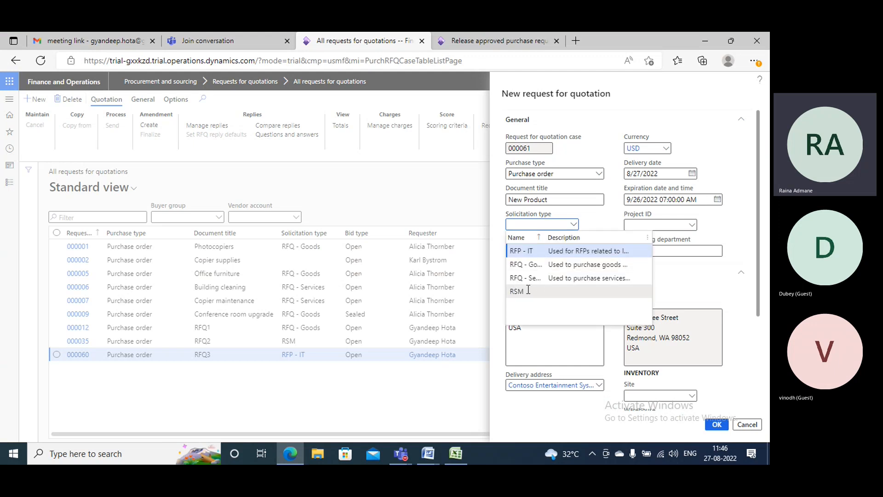
pyautogui.click(528, 291)
pyautogui.rightClick(578, 228)
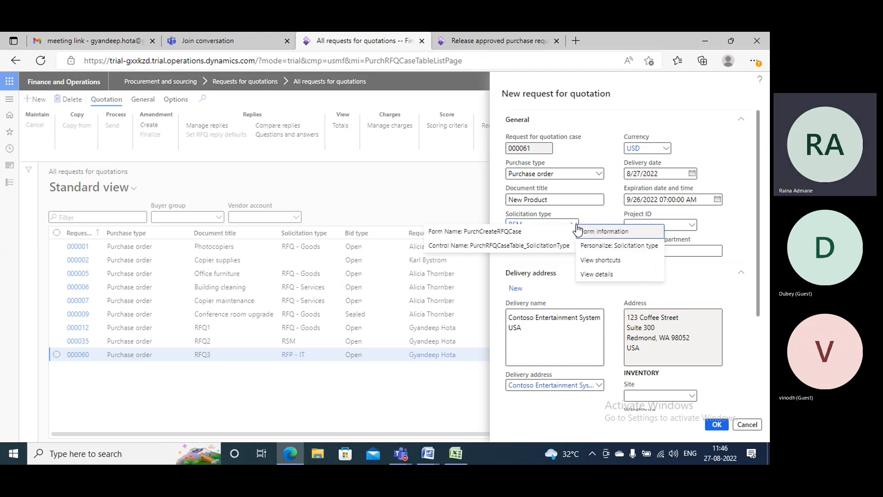
pyautogui.click(592, 273)
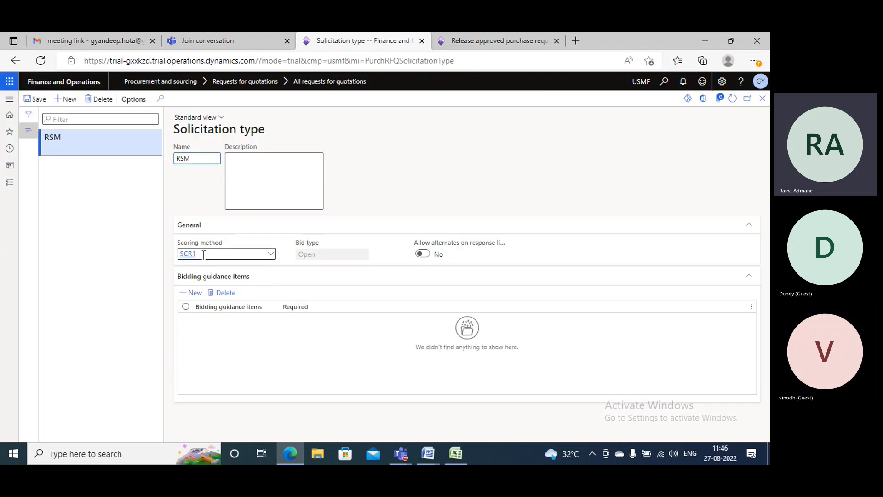
# Step: Examine the criteria of the SCR1 scoring method assigned to RSM and return to the new request form
pyautogui.rightClick(270, 253)
pyautogui.click(292, 304)
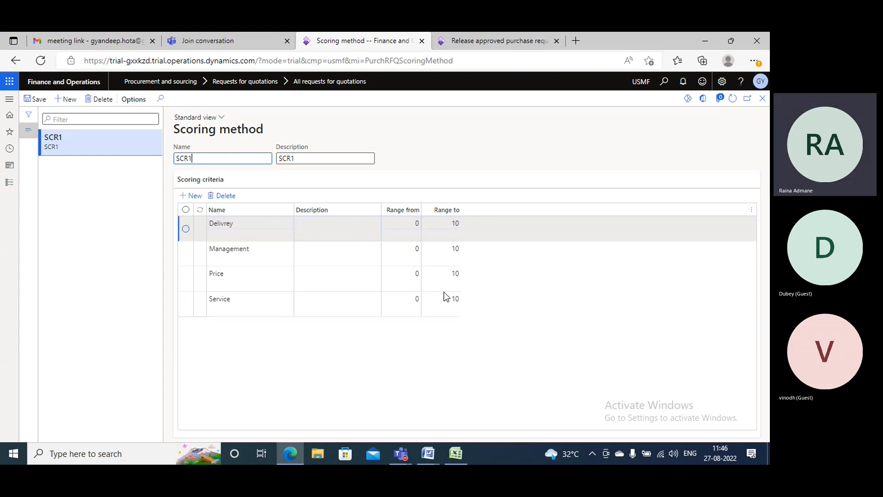
pyautogui.click(763, 98)
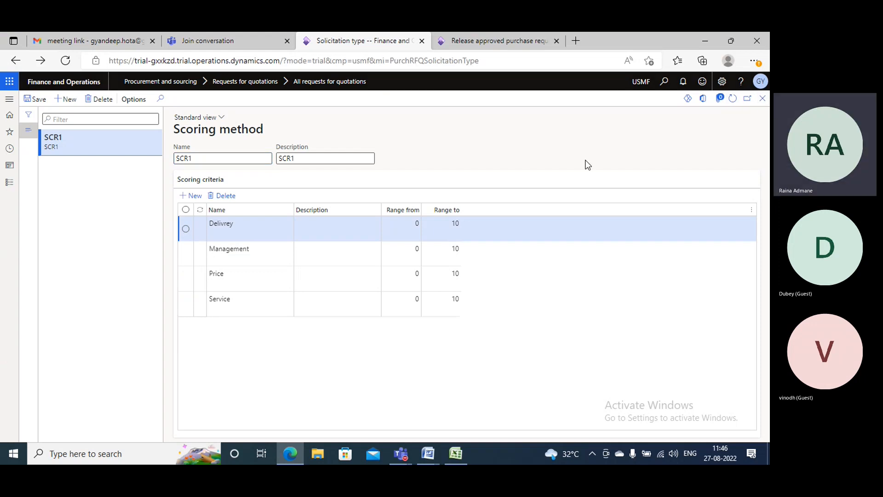
pyautogui.click(762, 98)
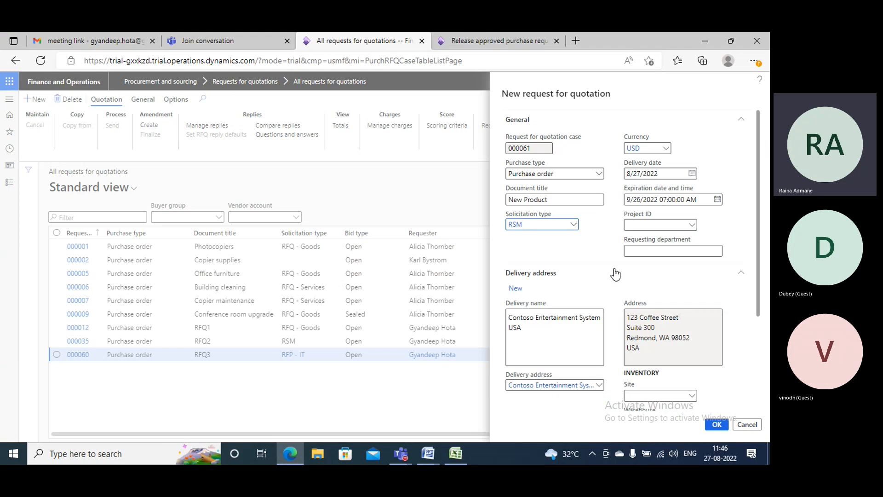
# Step: Set the delivery warehouse to 24 at site 2 and create the request for quotation
pyautogui.scroll(-3, 615, 271)
pyautogui.click(640, 289)
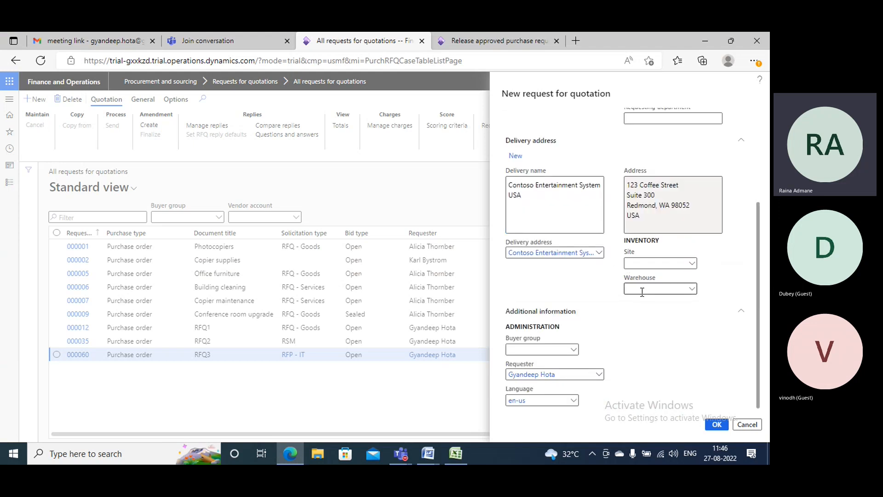
pyautogui.write('24')
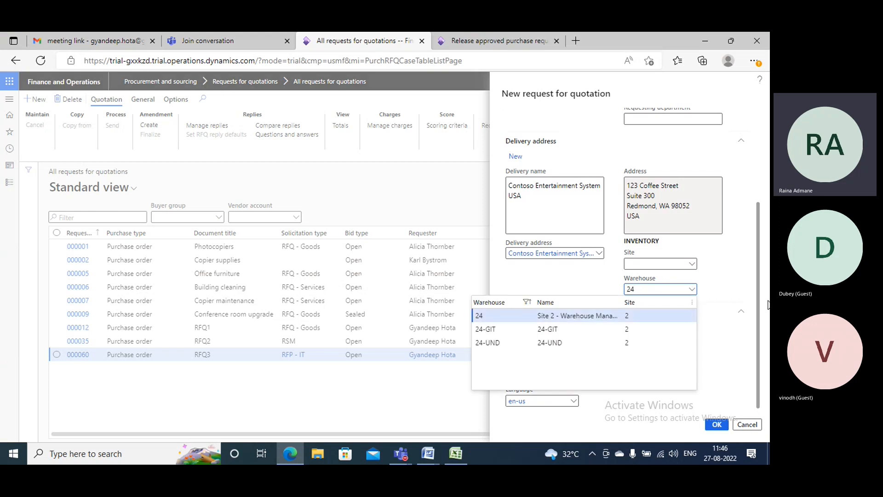
pyautogui.click(603, 313)
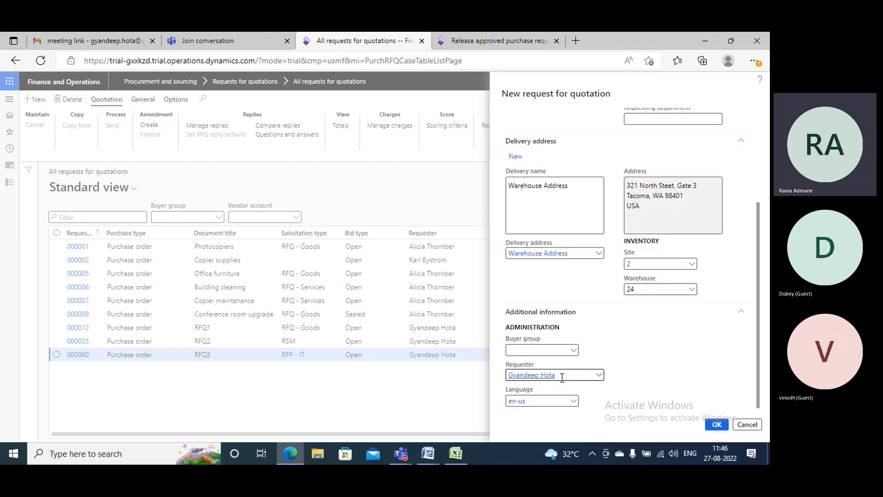
pyautogui.scroll(1, 565, 276)
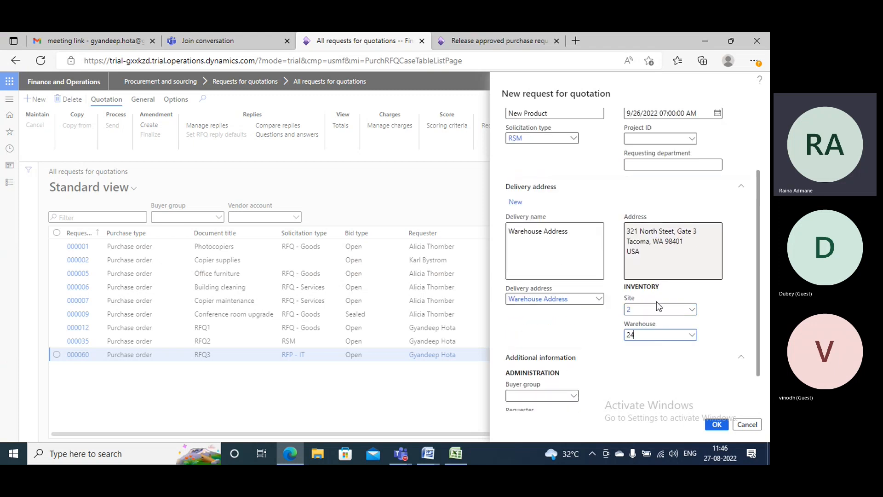
pyautogui.click(717, 425)
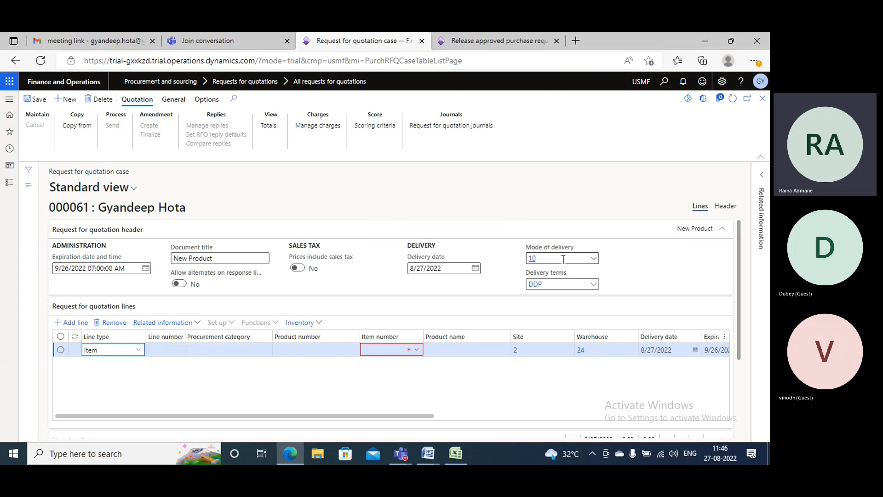
pyautogui.moveTo(563, 259)
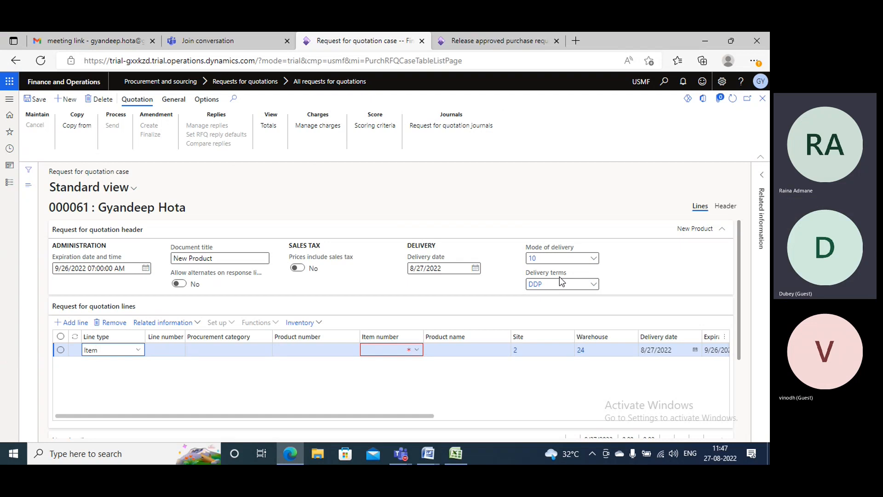
# Step: Switch to the Excel notes, enter "Inco terms" in cell H62 and return to the request for quotation
pyautogui.click(460, 448)
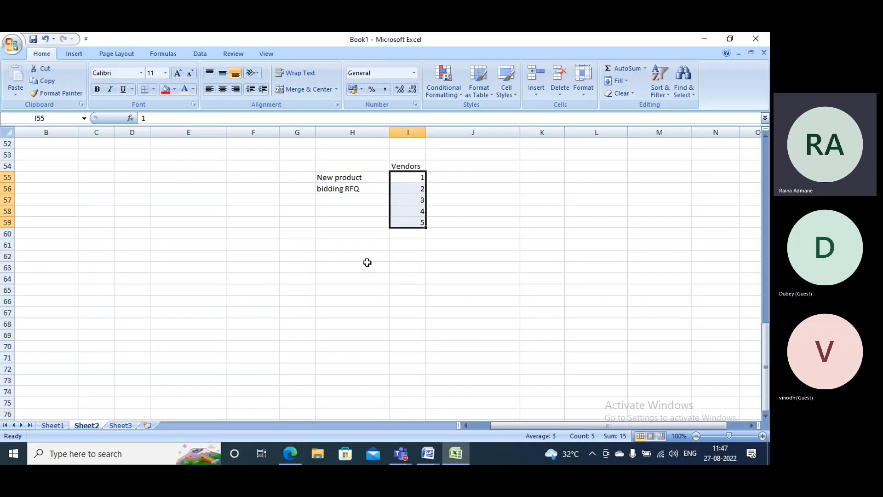
pyautogui.click(356, 254)
pyautogui.write('Inco')
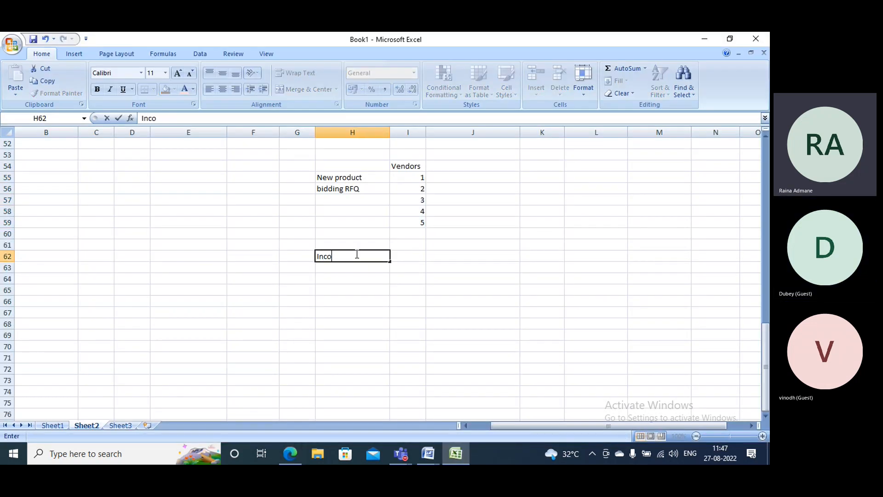
pyautogui.write(' terms')
pyautogui.click(414, 260)
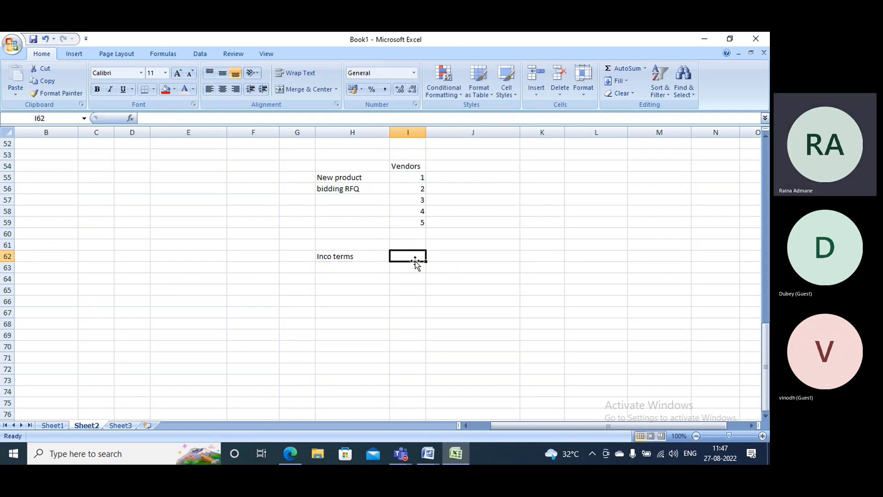
pyautogui.click(363, 259)
pyautogui.hotkey('alt', 'Tab')
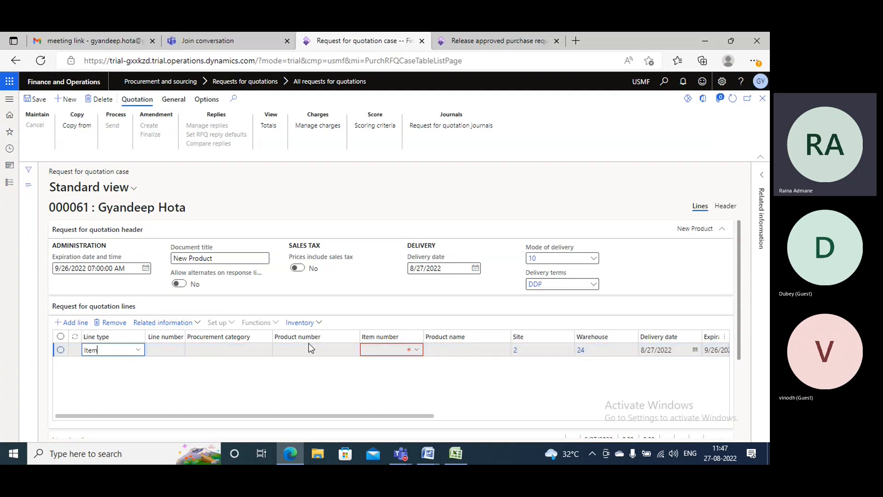
# Step: Set the item number of the request for quotation line to GProduct106
pyautogui.click(378, 352)
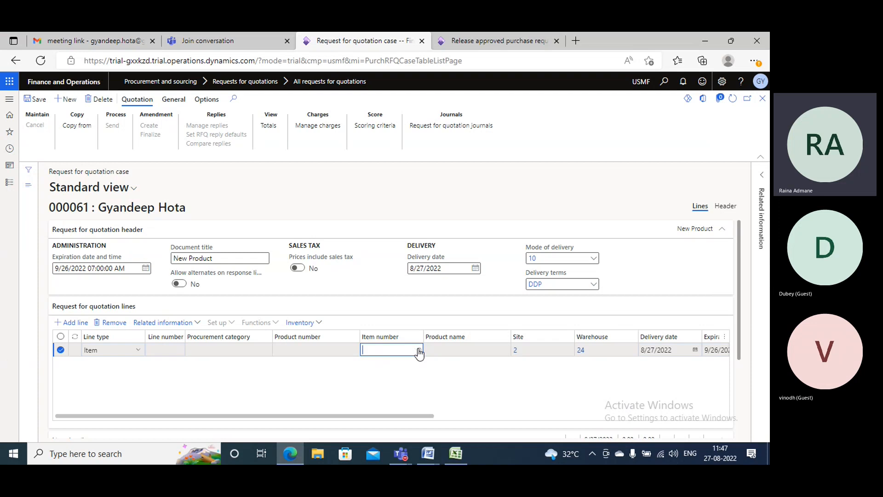
pyautogui.click(419, 352)
pyautogui.scroll(-5, 412, 294)
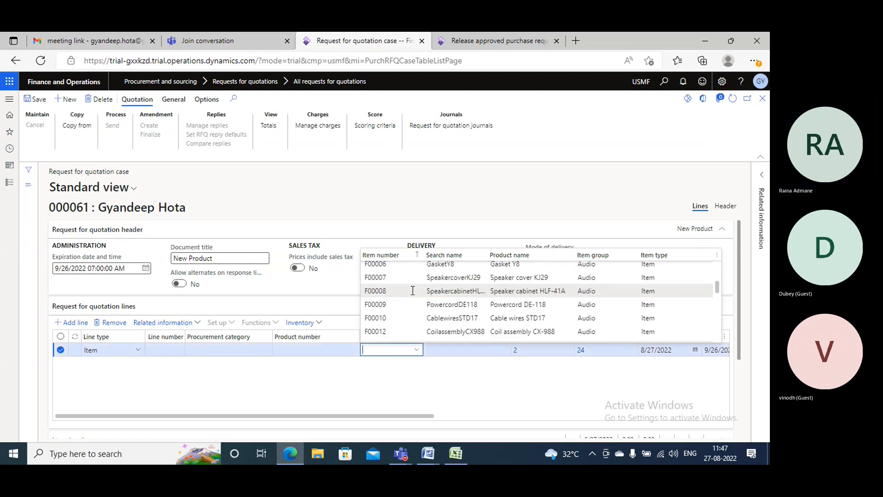
pyautogui.scroll(-3, 412, 291)
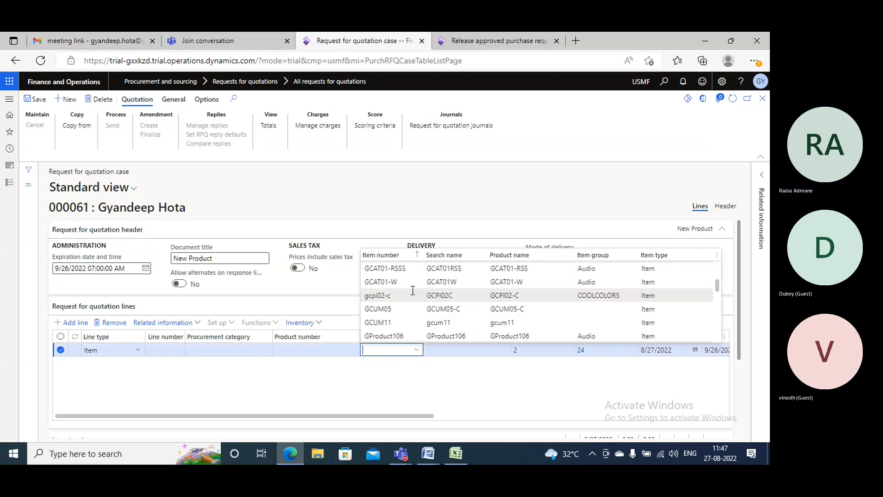
pyautogui.click(402, 336)
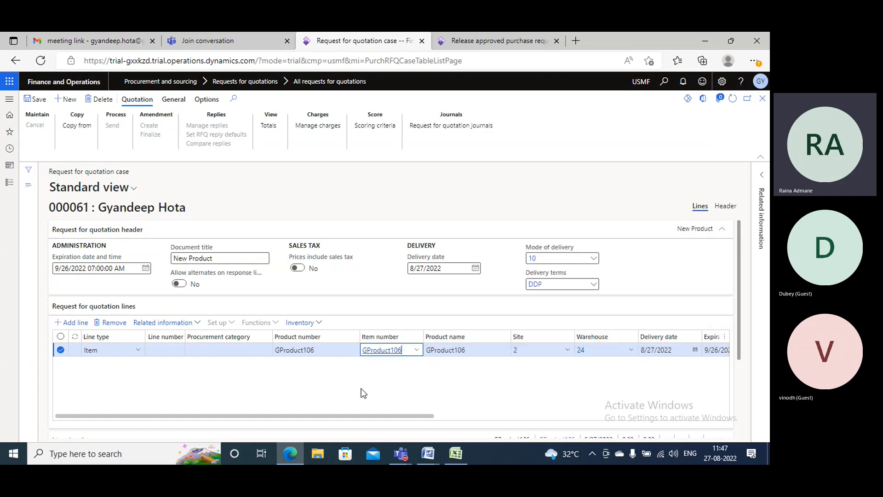
# Step: Set the quantity of the GProduct106 line to 100 and save the request for quotation
pyautogui.press('Tab')
pyautogui.press('Tab')
pyautogui.press('Tab')
pyautogui.press('Tab')
pyautogui.press('Tab')
pyautogui.press('Tab')
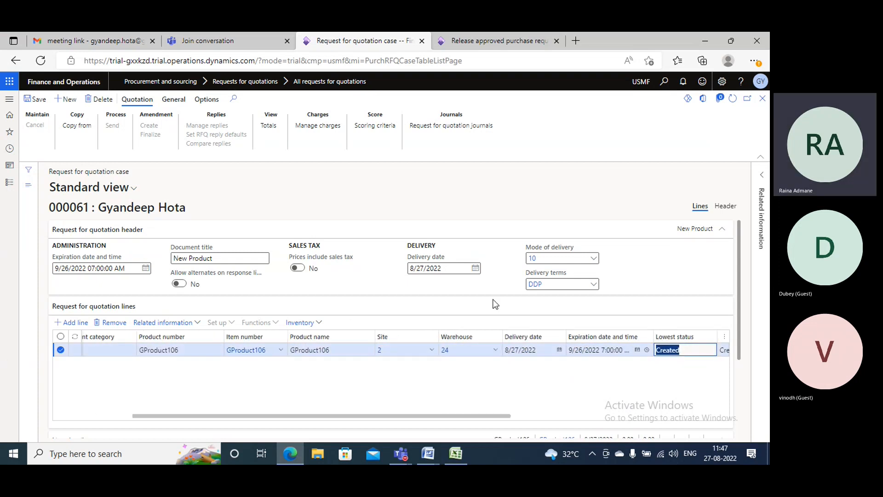
pyautogui.press('Tab')
pyautogui.press('Tab')
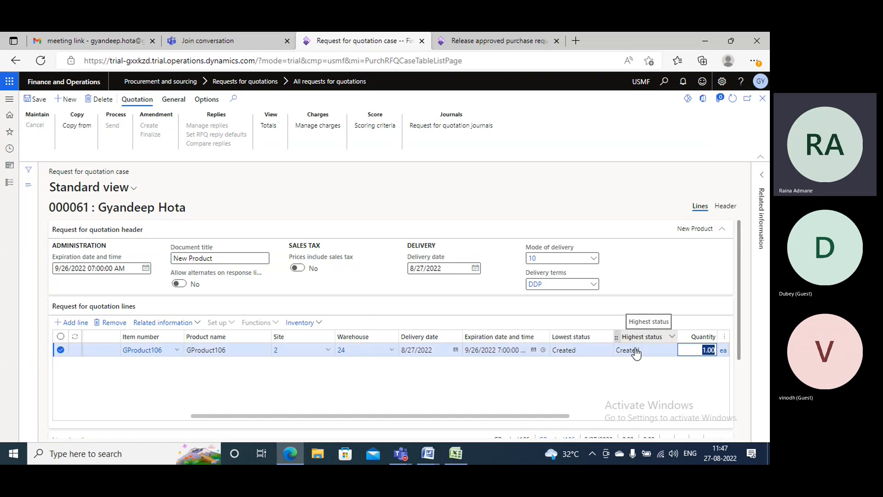
pyautogui.click(578, 416)
pyautogui.click(607, 350)
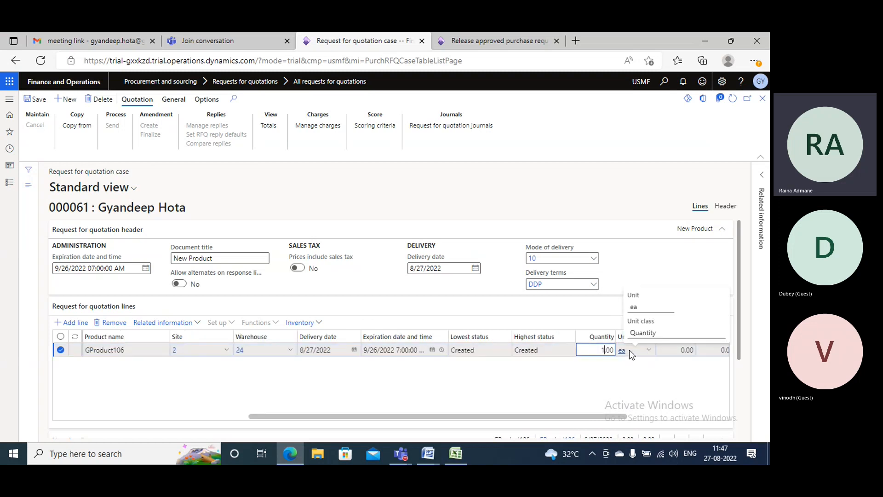
pyautogui.write('00')
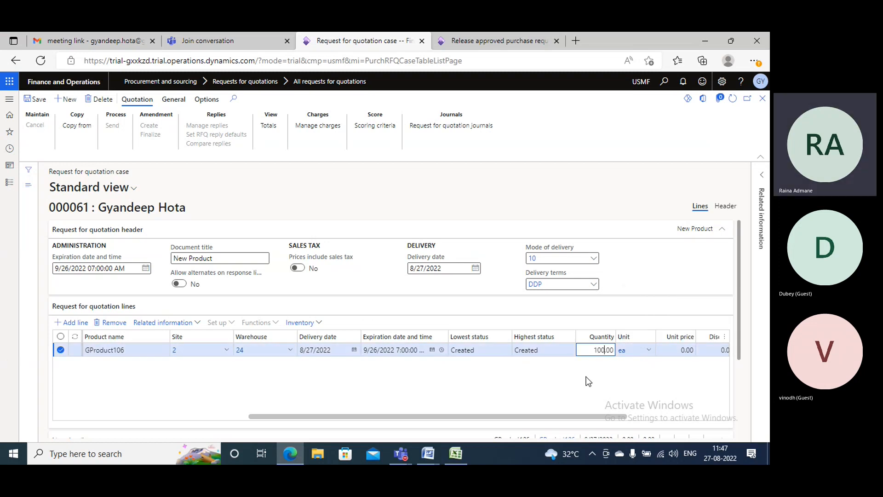
pyautogui.press('Tab')
pyautogui.press('Tab')
pyautogui.press('Tab')
pyautogui.press('Tab')
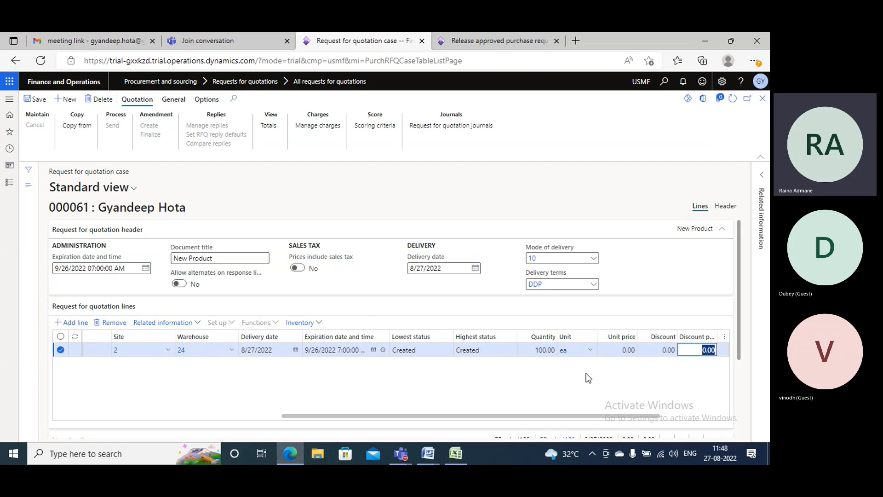
pyautogui.press('Tab')
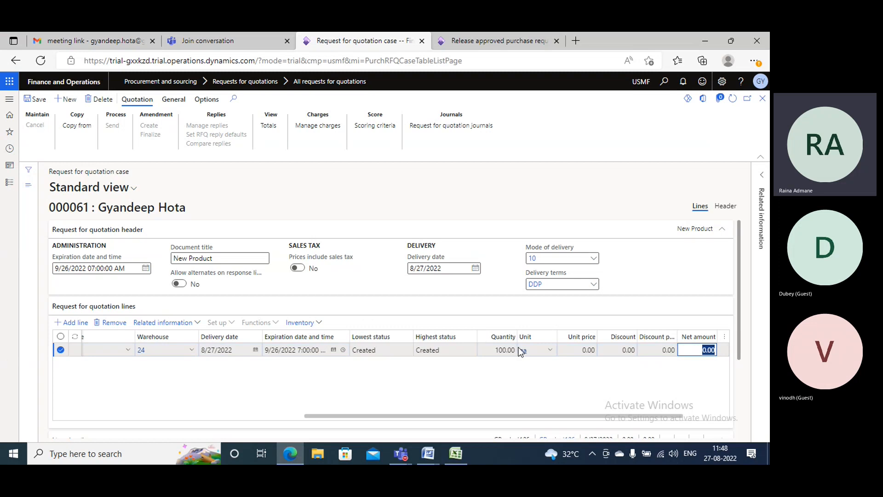
pyautogui.click(36, 99)
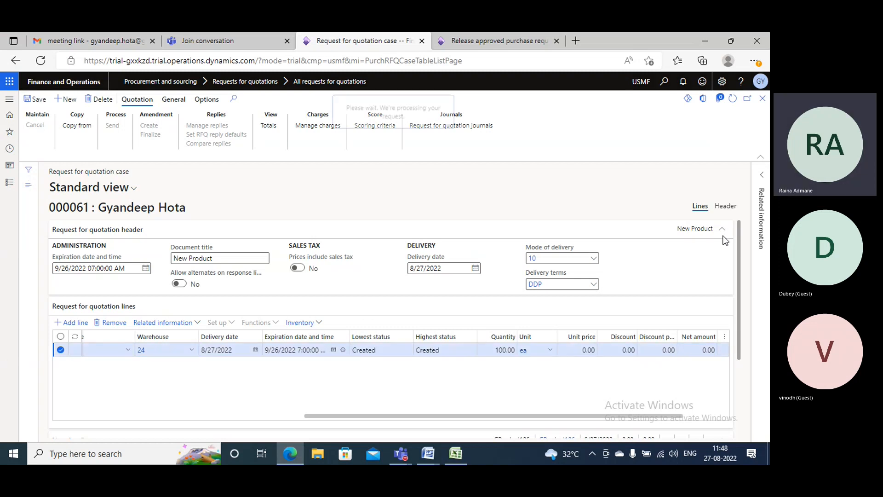
# Step: Add Acme Office Supplies as the first vendor in the header of the request for quotation
pyautogui.click(726, 207)
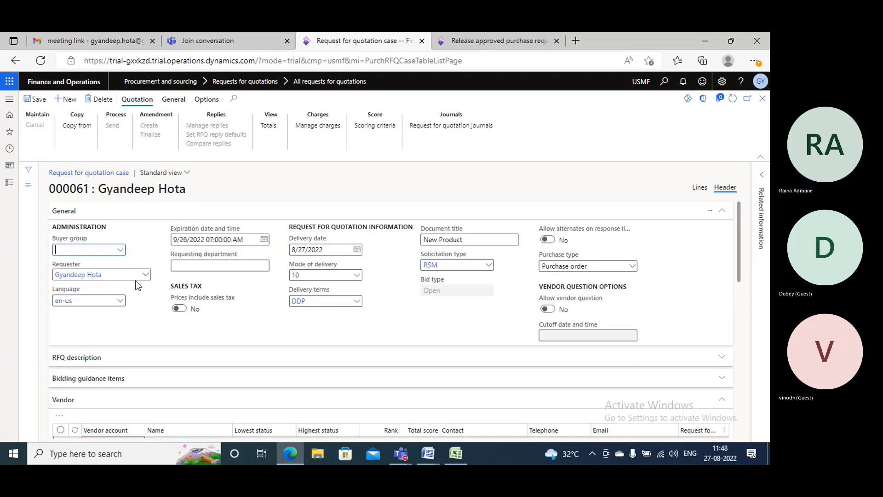
pyautogui.scroll(-3, 135, 286)
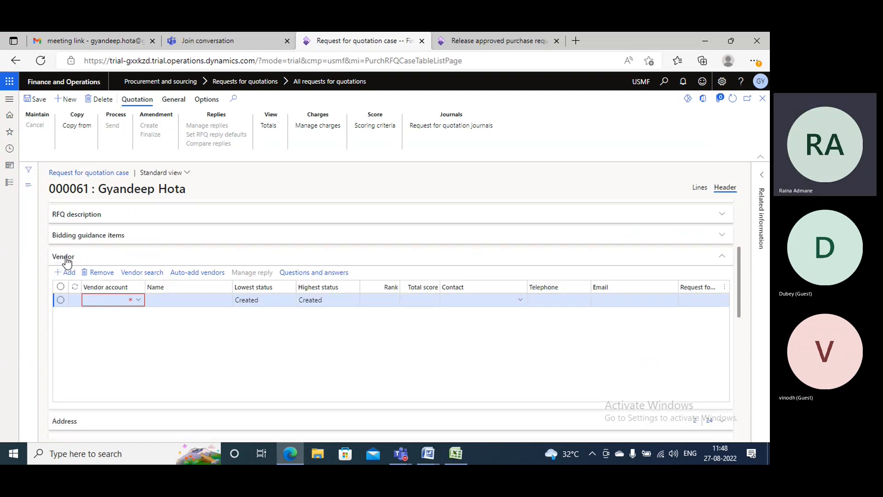
pyautogui.click(139, 302)
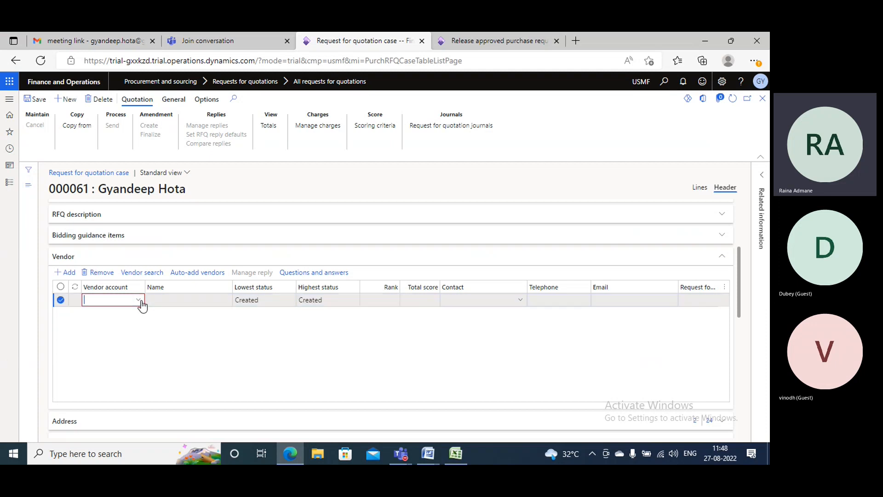
pyautogui.click(139, 300)
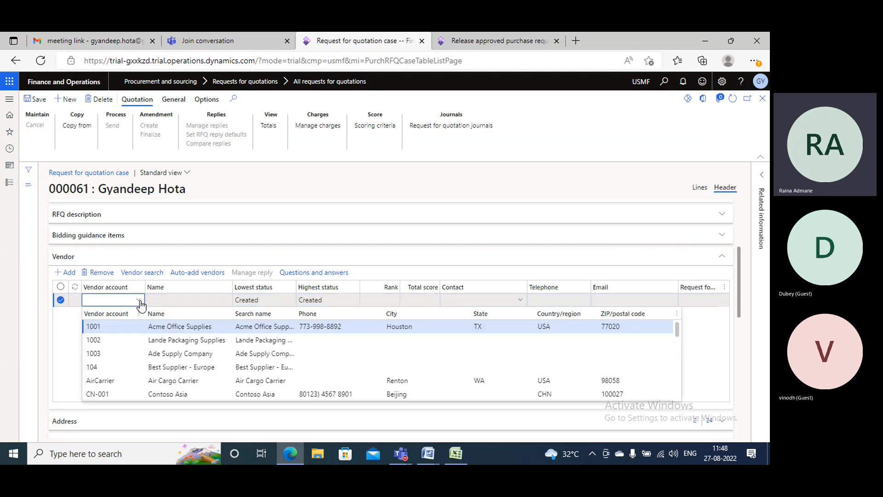
pyautogui.click(104, 325)
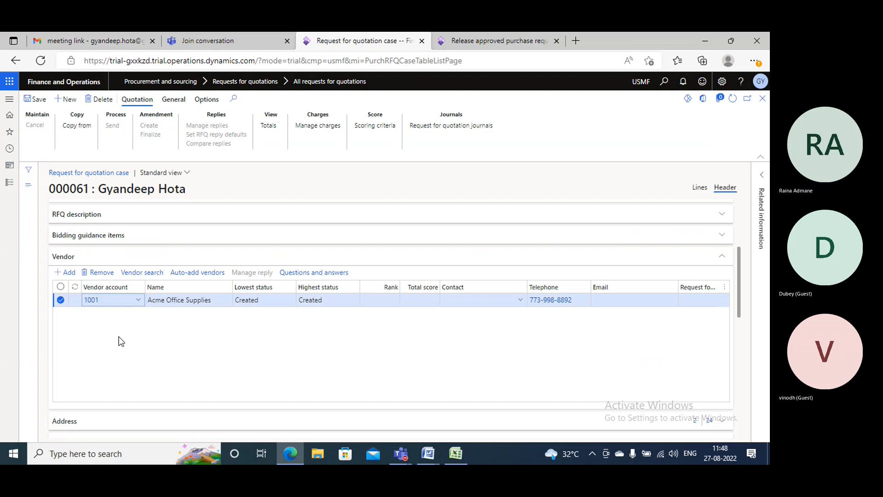
# Step: Add Lande Packaging Supplies as a second vendor, save, and send the request for quotation to both vendors
pyautogui.hotkey('alt', 'n')
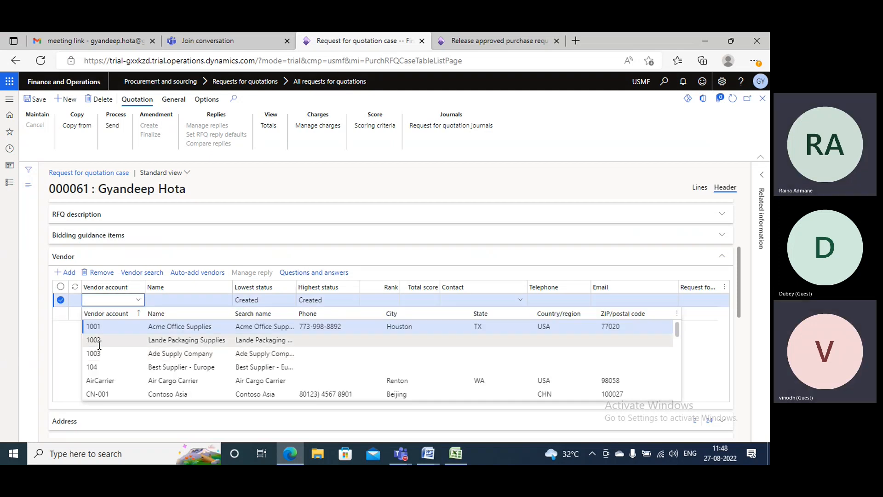
pyautogui.click(98, 342)
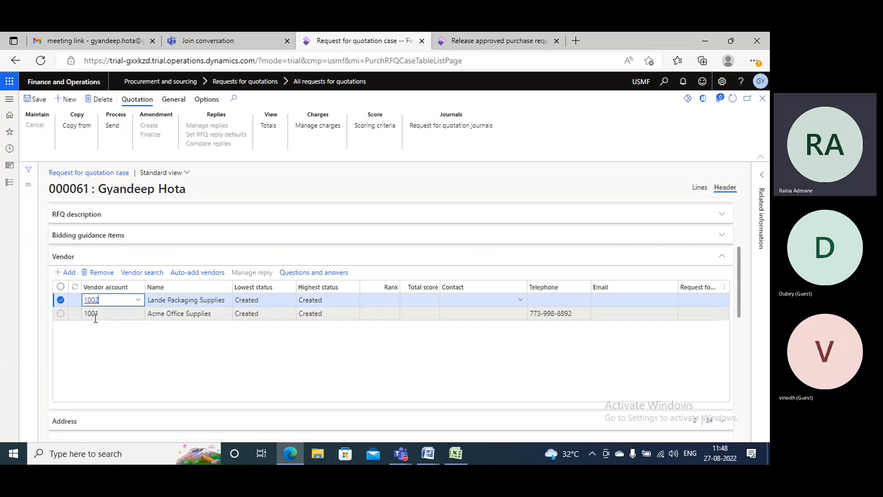
pyautogui.click(35, 99)
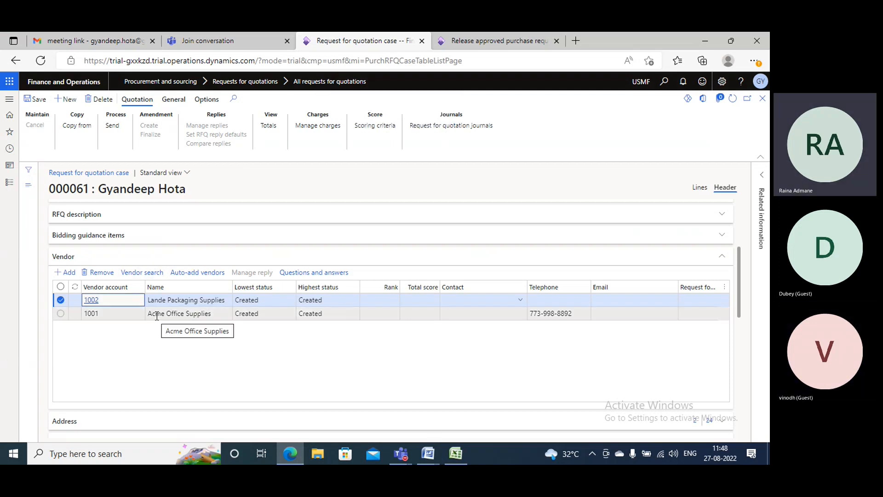
pyautogui.click(117, 127)
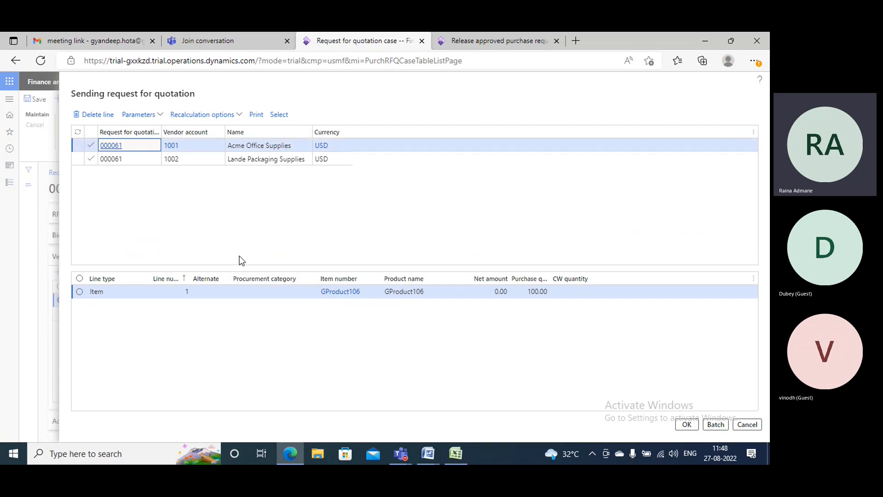
pyautogui.click(686, 425)
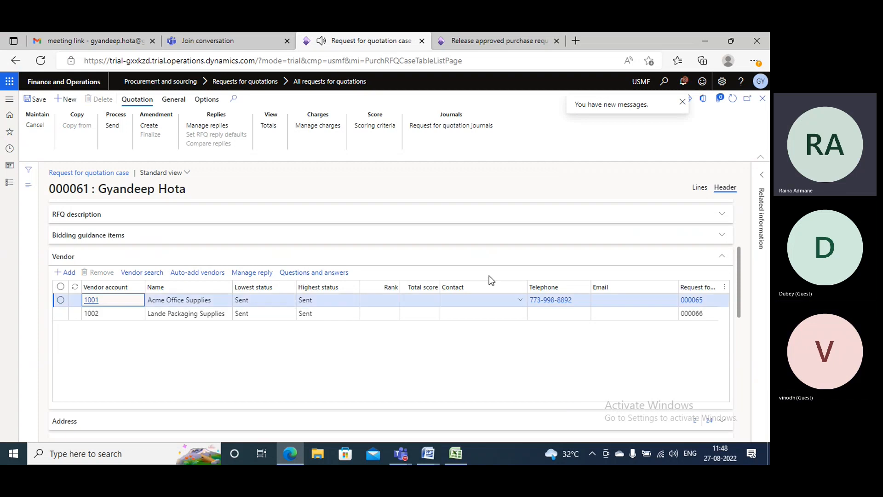
# Step: Return to the lines of the sent request for quotation and create an amendment so the line can be edited
pyautogui.click(700, 188)
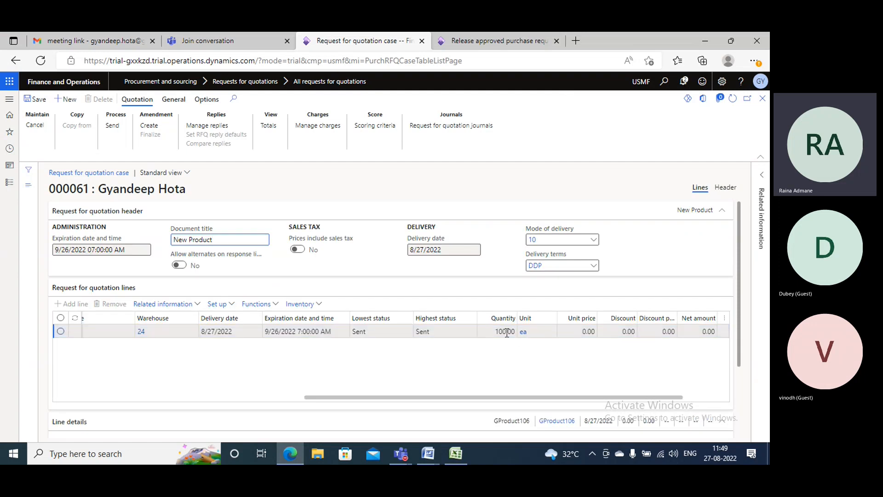
pyautogui.click(506, 331)
pyautogui.click(573, 330)
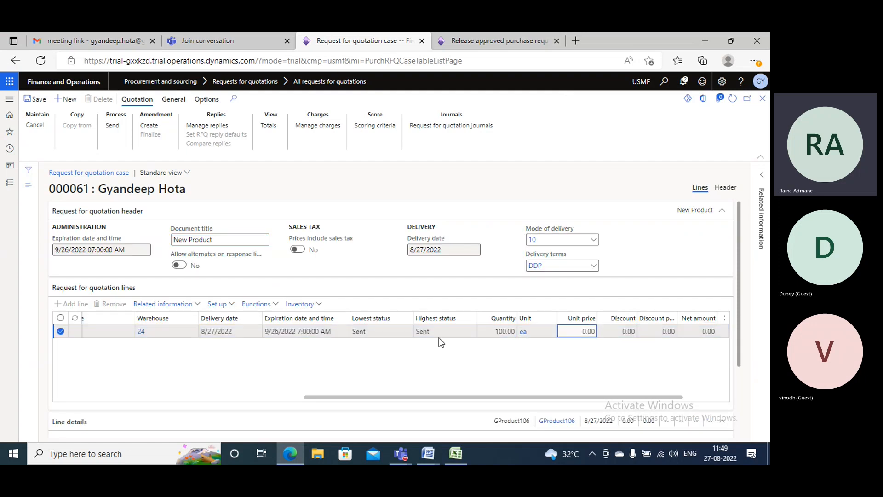
pyautogui.click(403, 334)
pyautogui.click(501, 332)
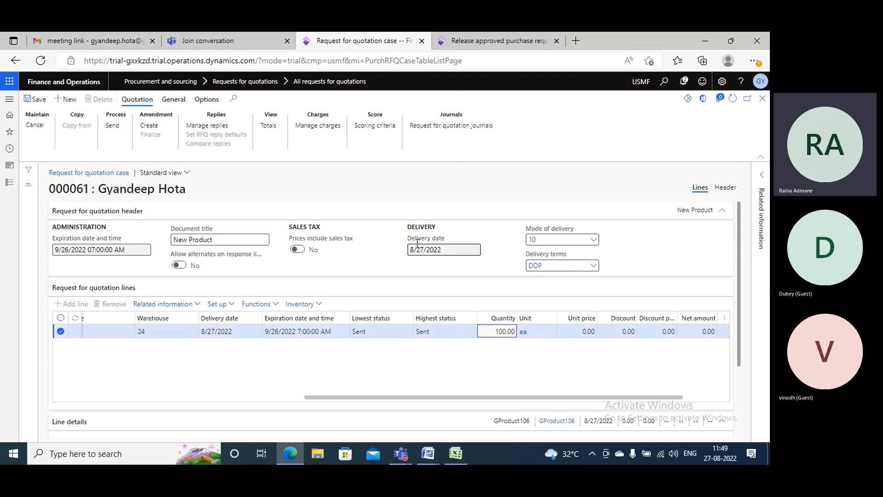
pyautogui.click(153, 119)
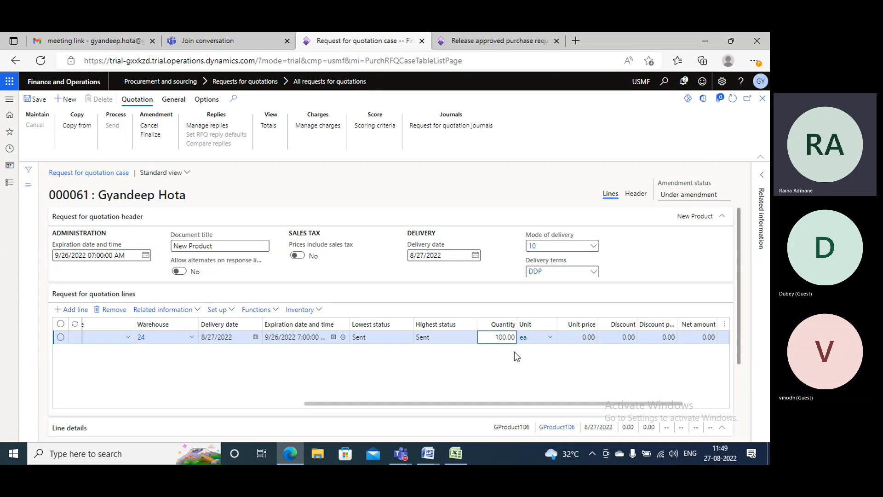
# Step: Set the quantity of the GProduct106 line to 70 and save the amended request for quotation
pyautogui.press('BackSpace')
pyautogui.press('BackSpace')
pyautogui.press('BackSpace')
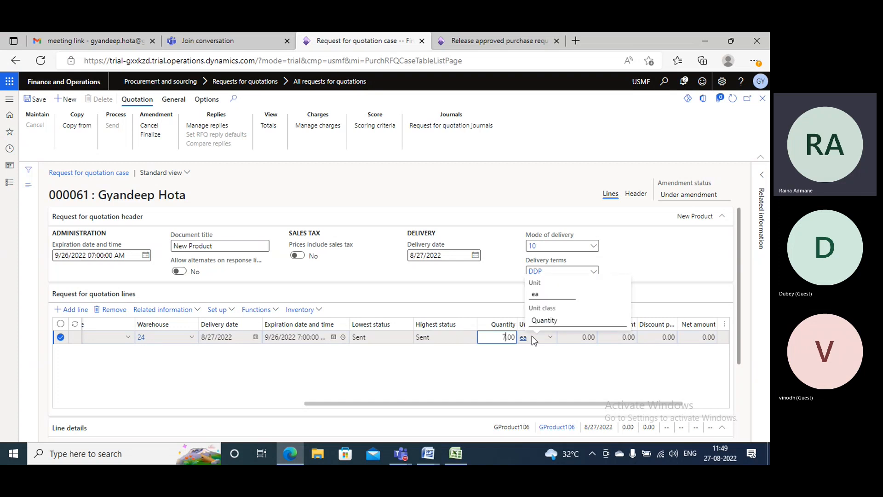
pyautogui.write('70')
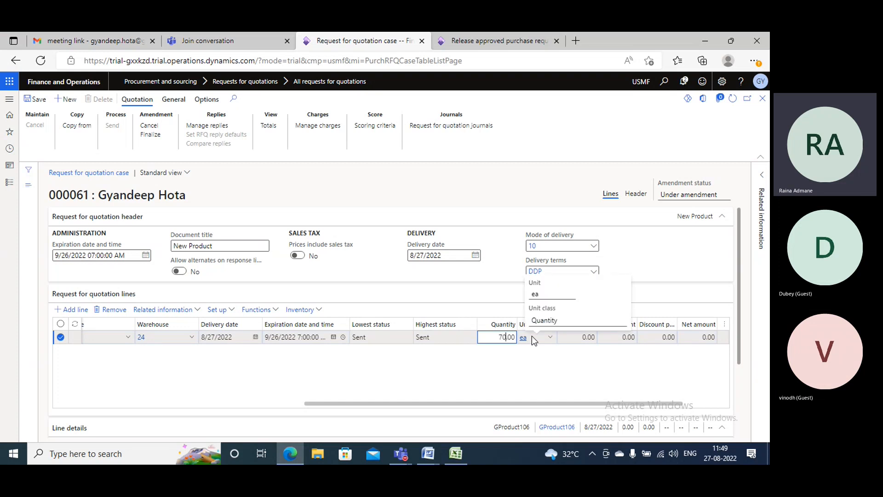
pyautogui.click(37, 99)
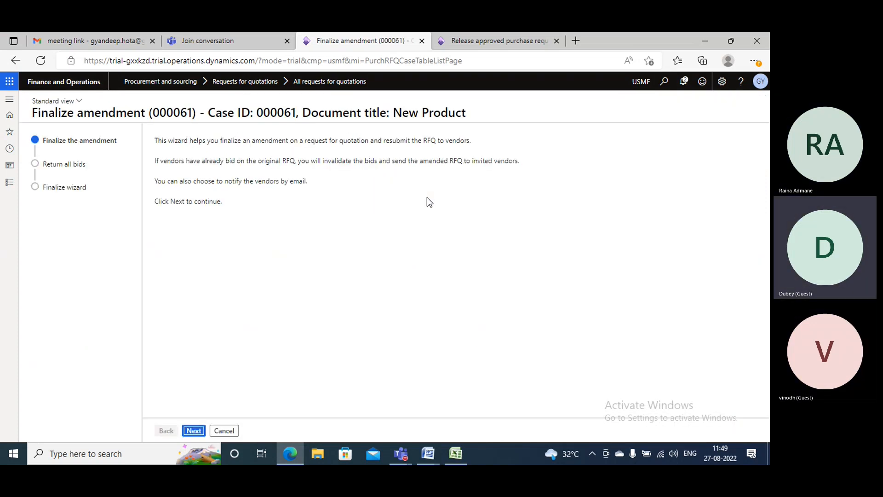
# Step: Finalize the amendment for both invited vendors through the wizard and dismiss the resulting notification
pyautogui.click(194, 431)
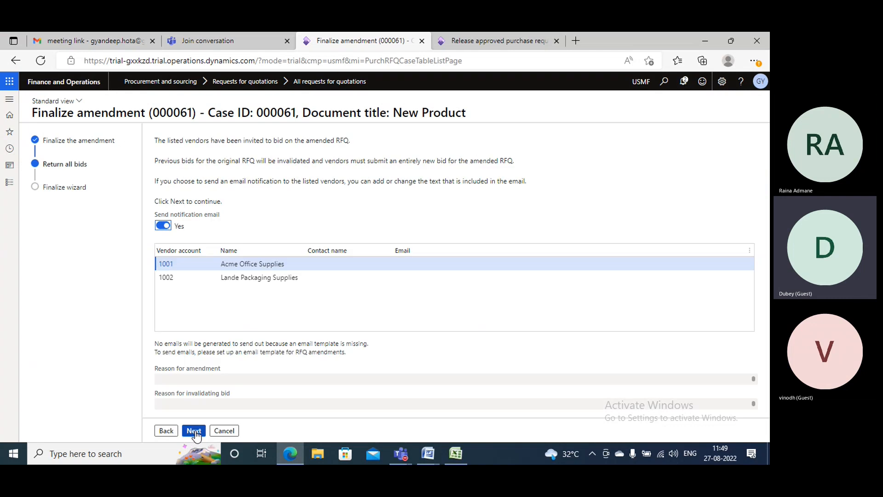
pyautogui.click(194, 431)
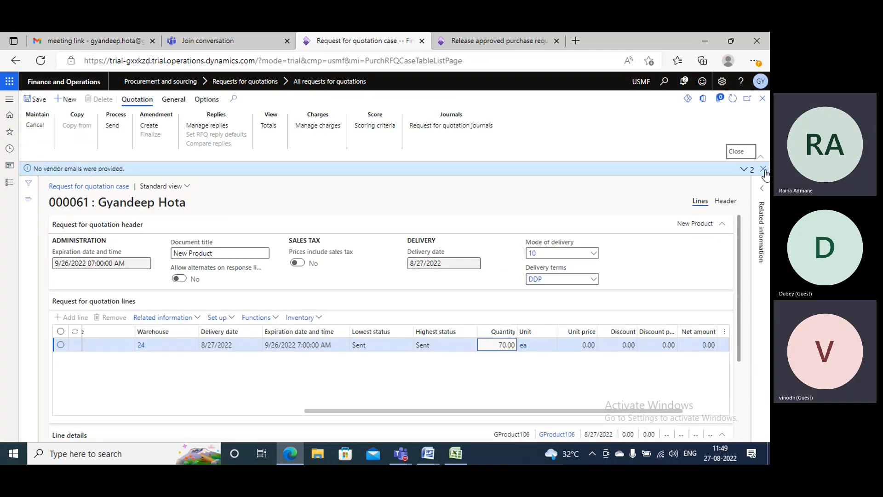
pyautogui.click(763, 169)
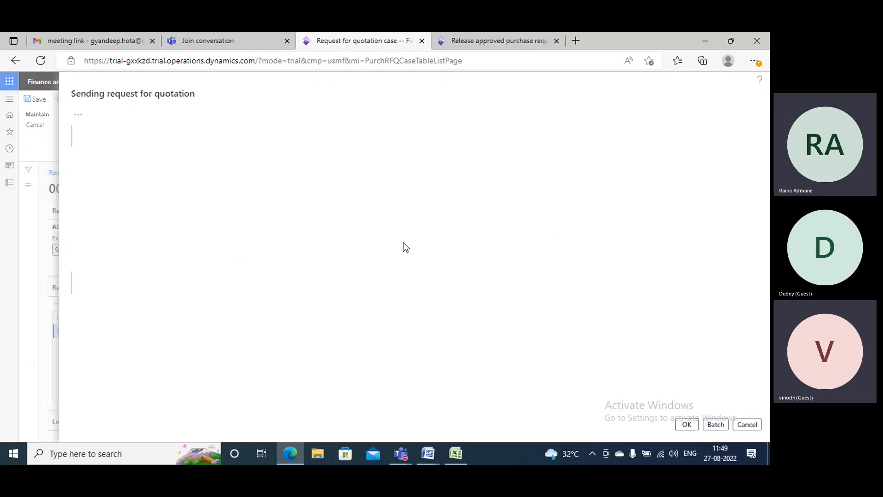
# Step: Resend the amended request for quotation to the vendors and open the Lande Packaging Supplies reply for bid editing
pyautogui.click(688, 426)
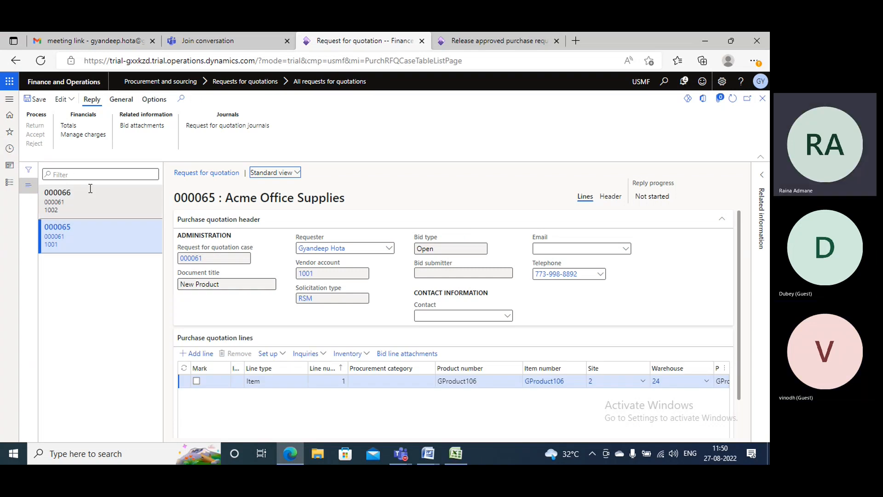
pyautogui.click(92, 202)
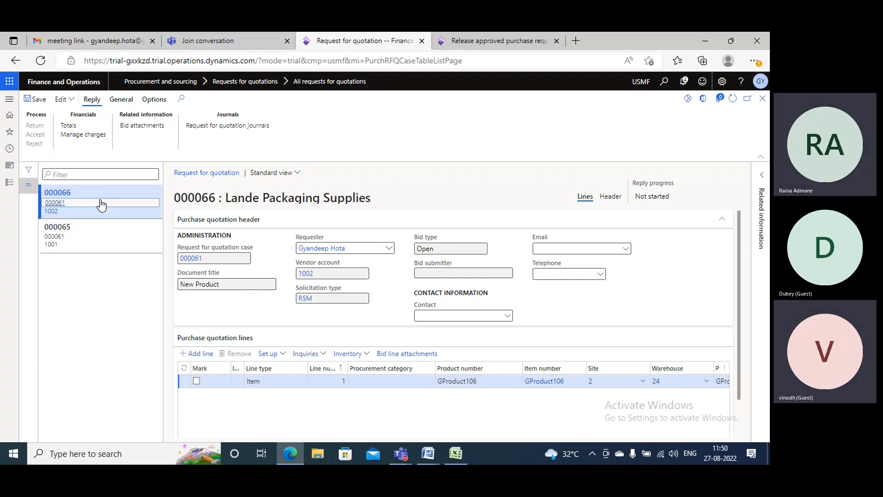
pyautogui.click(101, 235)
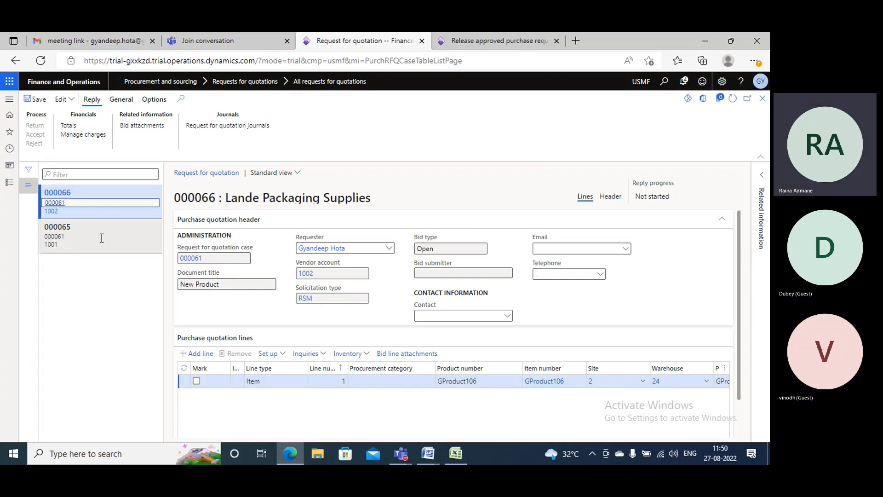
pyautogui.click(118, 203)
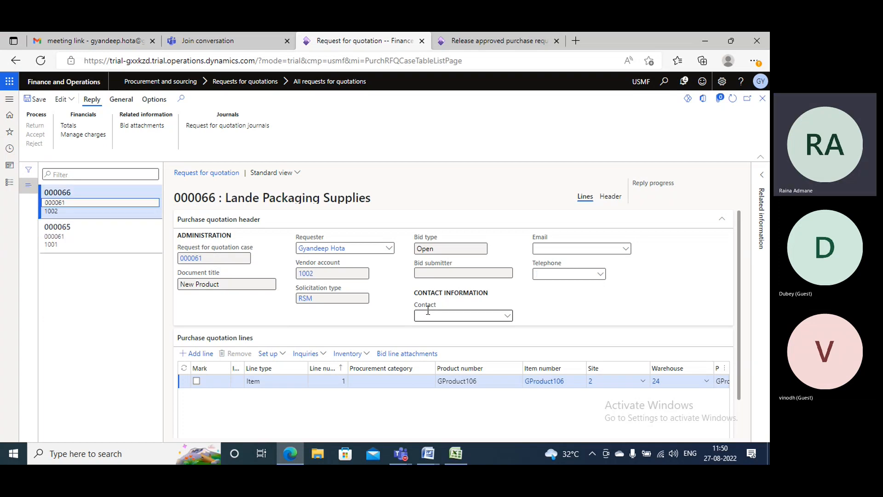
pyautogui.click(69, 100)
pyautogui.click(70, 129)
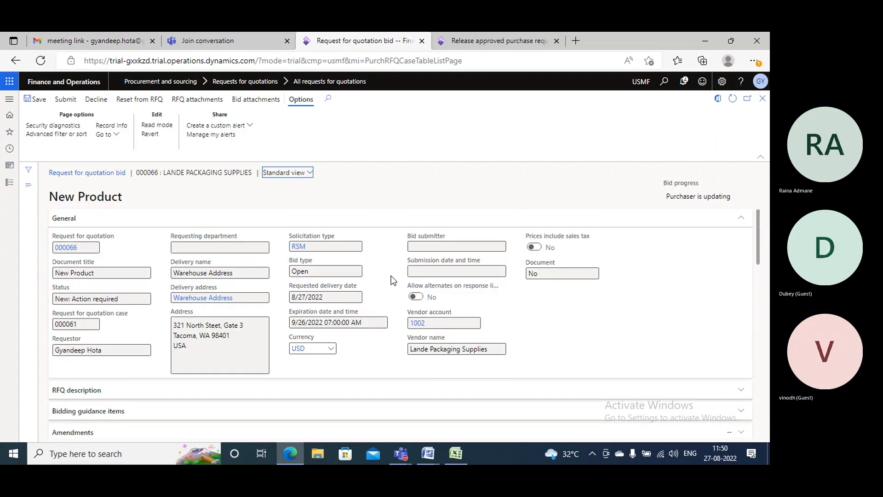
# Step: Set the unit price of the GProduct106 line to 100 in the Lande Packaging Supplies bid
pyautogui.scroll(-7, 391, 280)
pyautogui.scroll(-2, 392, 280)
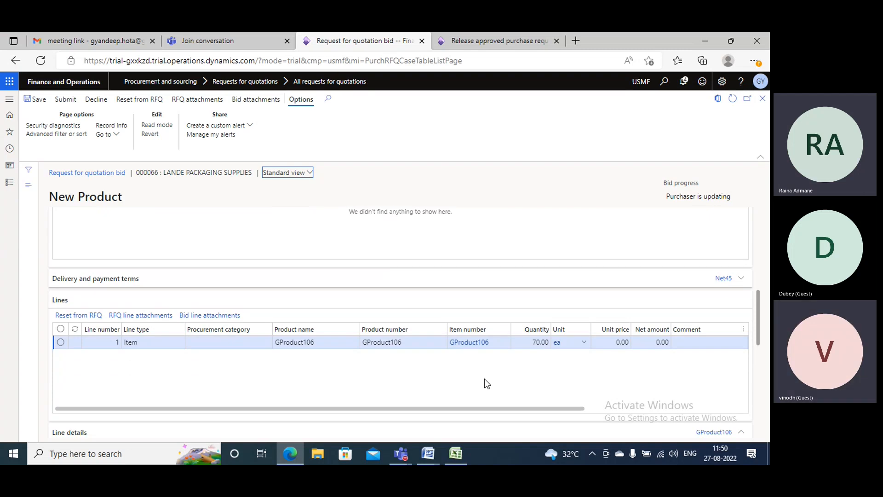
pyautogui.moveTo(484, 408); pyautogui.dragTo(570, 410)
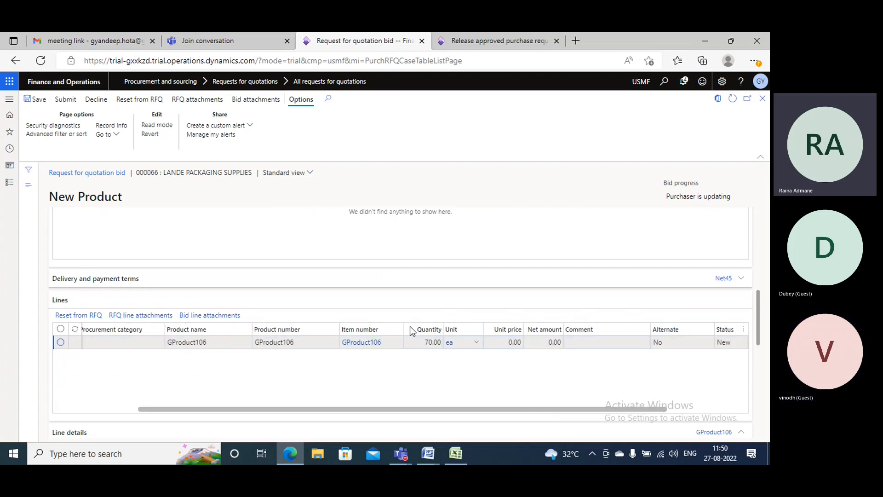
pyautogui.click(515, 340)
pyautogui.write('1')
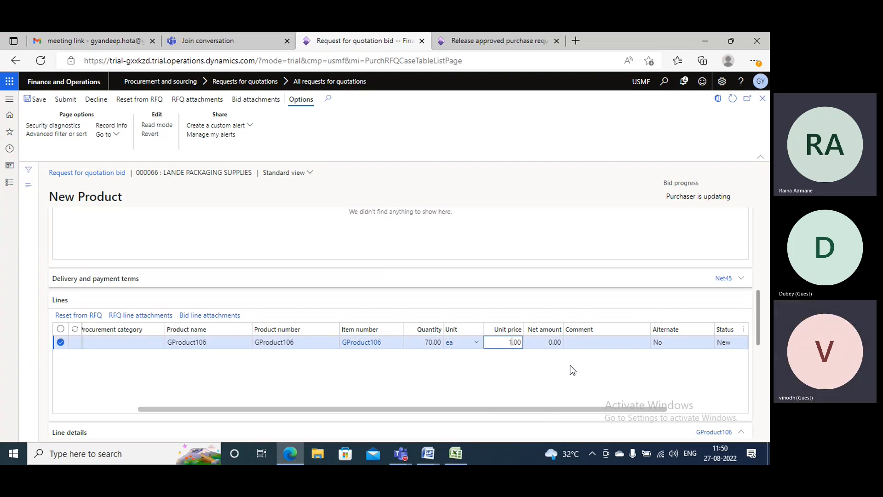
pyautogui.write('00')
pyautogui.press('Tab')
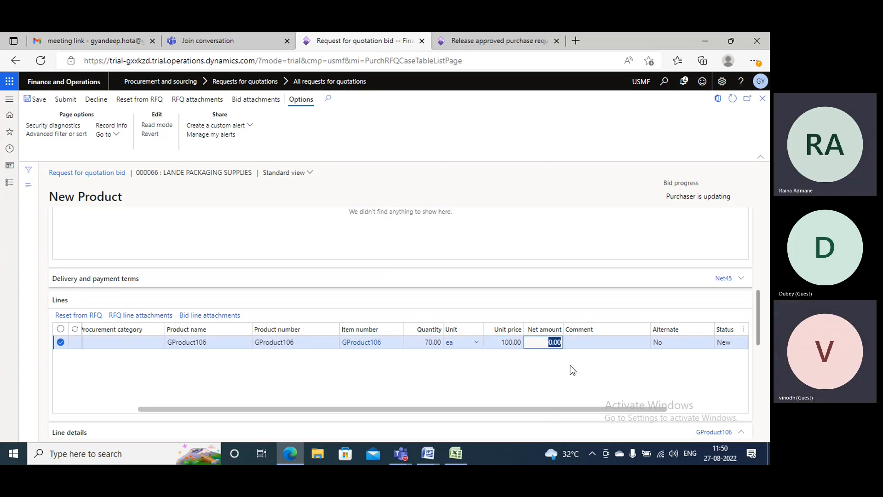
pyautogui.press('Tab')
pyautogui.press('Tab')
pyautogui.press('Tab')
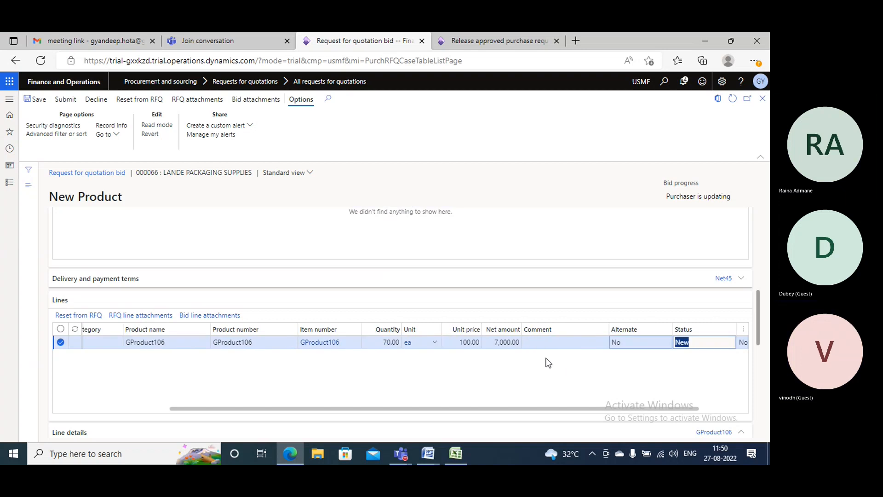
# Step: Set the reply discount percentage for GProduct106 to 10 in the line details and save the bid
pyautogui.scroll(-5, 547, 363)
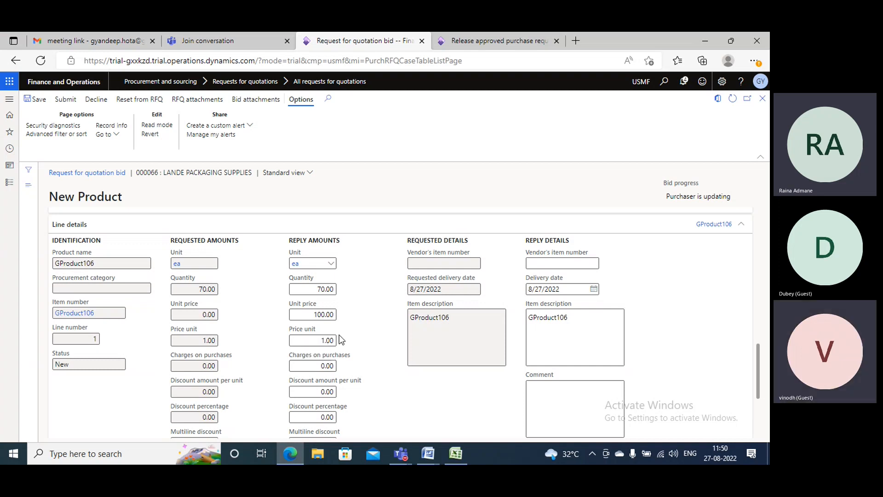
pyautogui.scroll(-1, 340, 339)
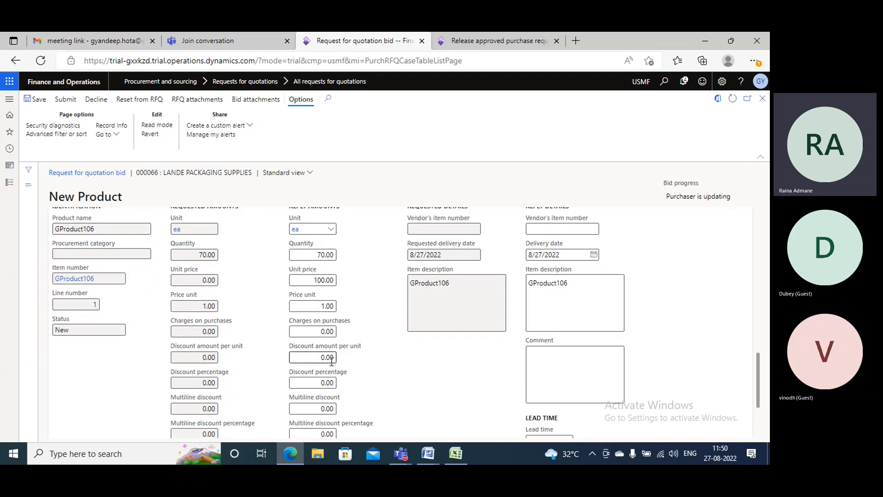
pyautogui.scroll(-1, 331, 372)
pyautogui.click(330, 344)
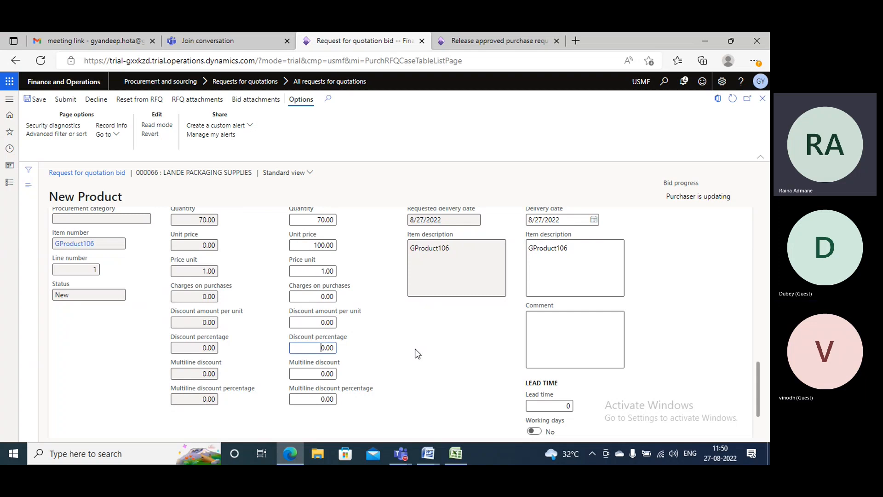
pyautogui.write('1')
pyautogui.click(35, 99)
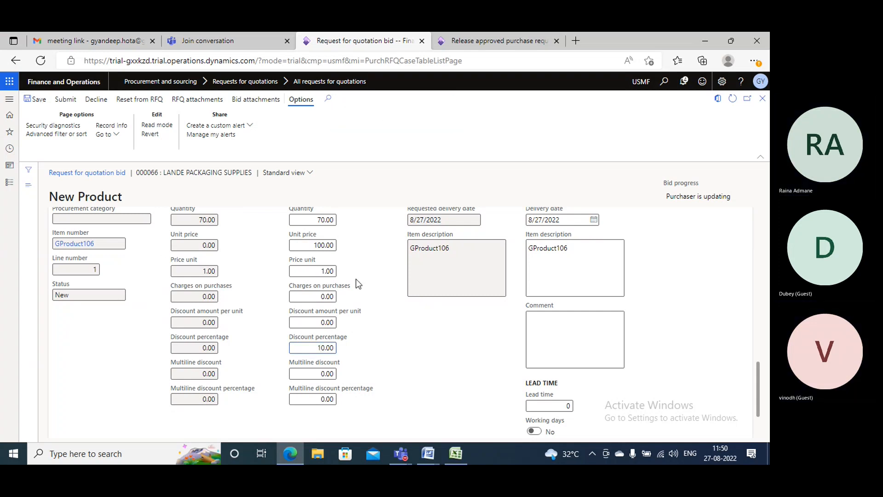
# Step: Submit the Lande Packaging Supplies bid and close the confirmation dialog
pyautogui.scroll(5, 358, 283)
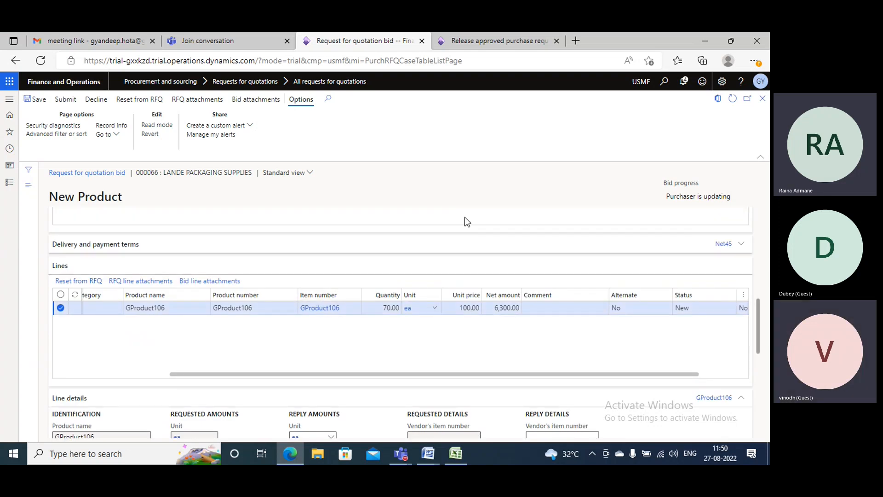
pyautogui.click(66, 100)
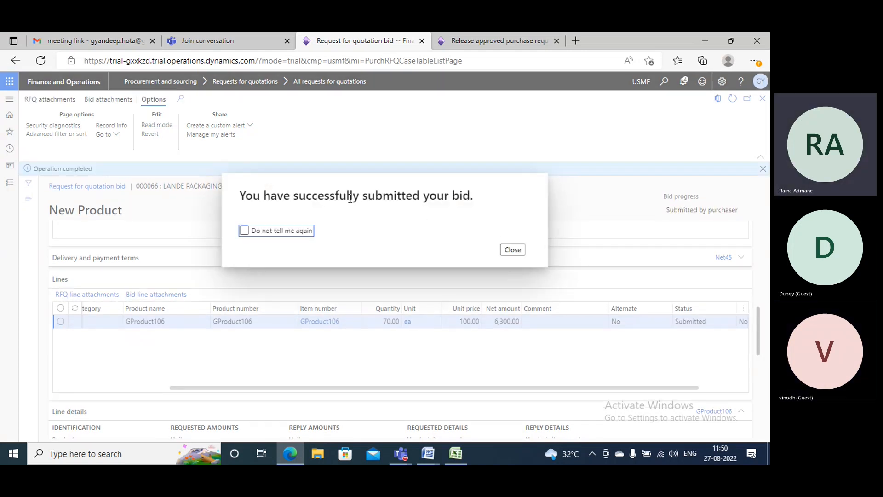
pyautogui.click(513, 251)
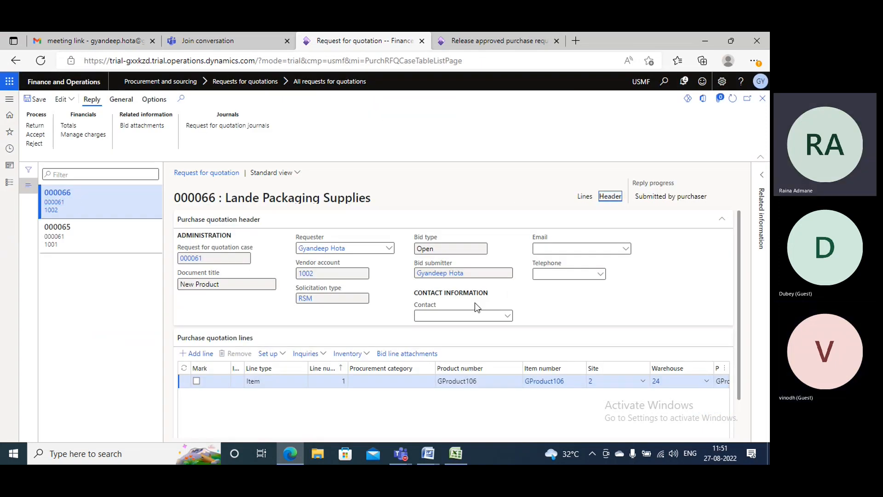
# Step: Score the Lande Packaging Supplies bid in the header's bid scoring: Delivrey 4, Price 6, Management 7 and Service 8
pyautogui.scroll(-10, 363, 310)
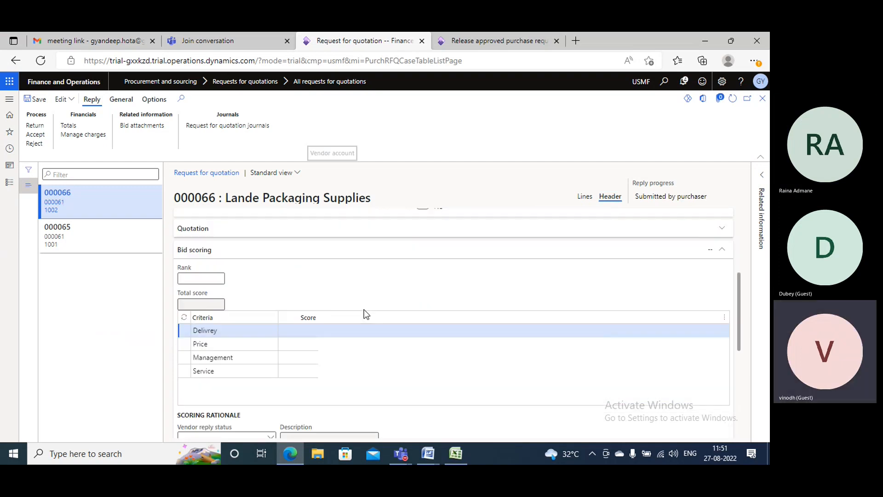
pyautogui.scroll(1, 345, 308)
pyautogui.click(313, 295)
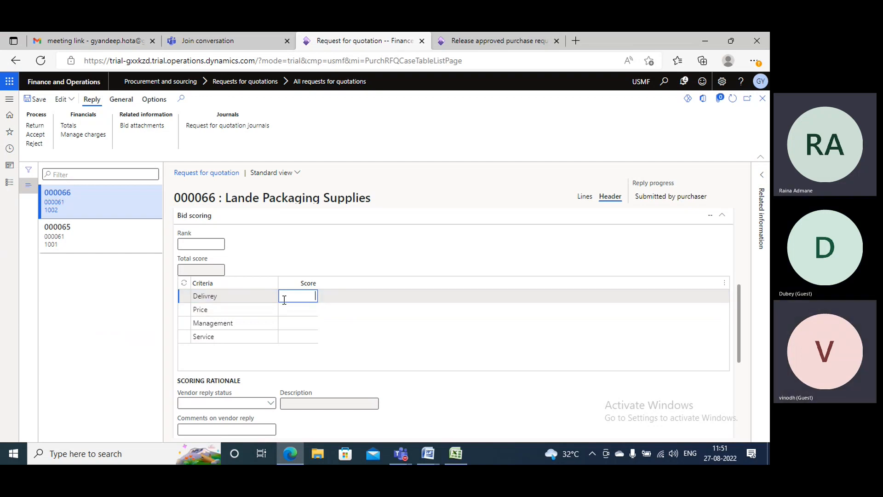
pyautogui.write('4')
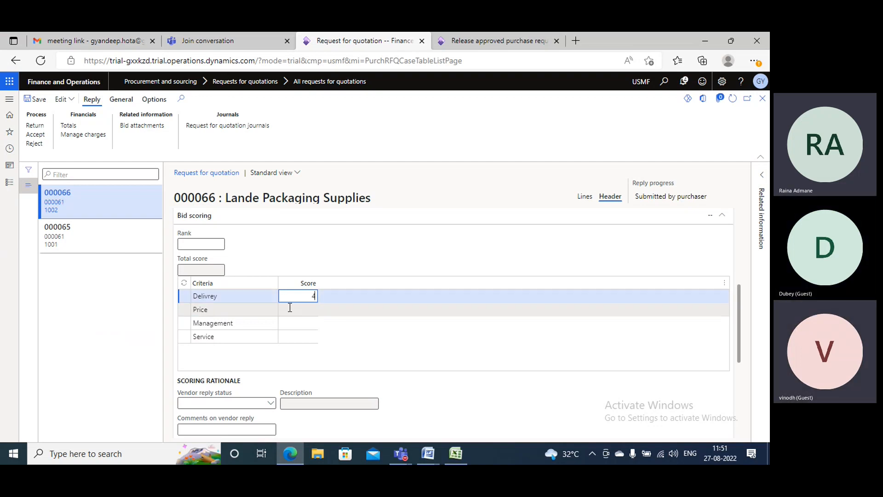
pyautogui.click(297, 313)
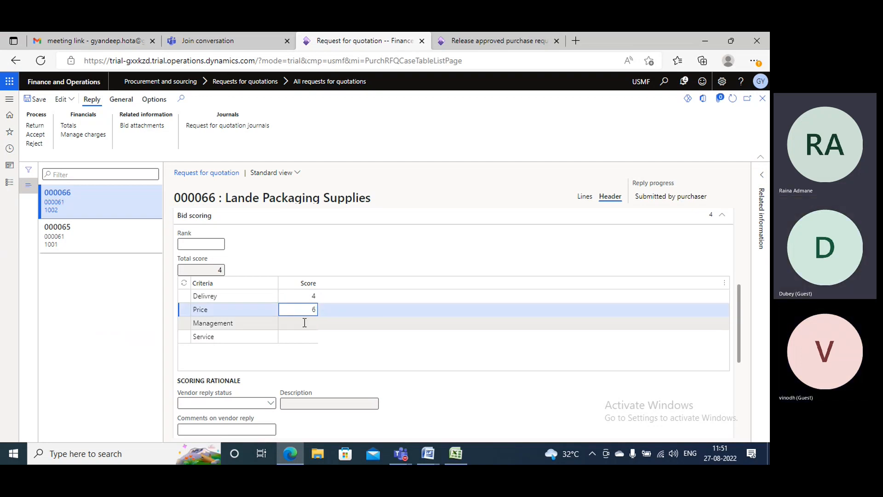
pyautogui.click(329, 330)
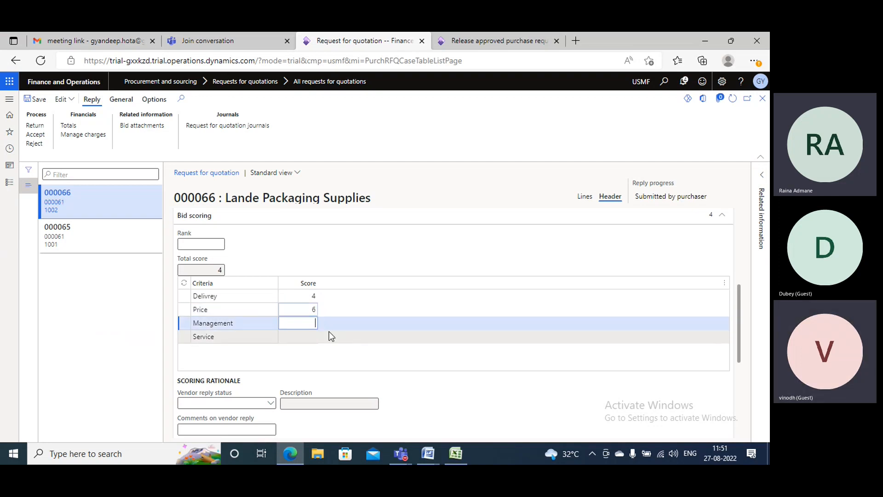
pyautogui.write('7')
pyautogui.click(302, 337)
pyautogui.write('8')
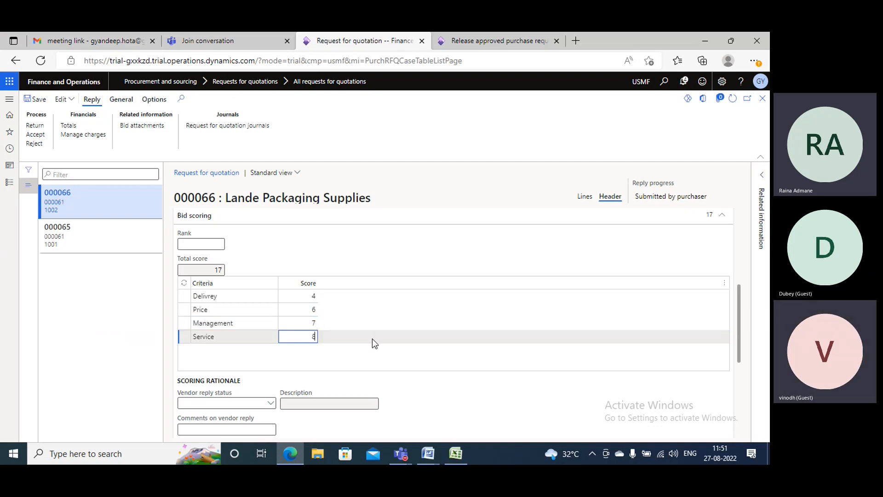
# Step: Set the Lande Packaging Supplies bid's rank to 4, save it, and accept the quotation
pyautogui.click(226, 244)
pyautogui.write('4')
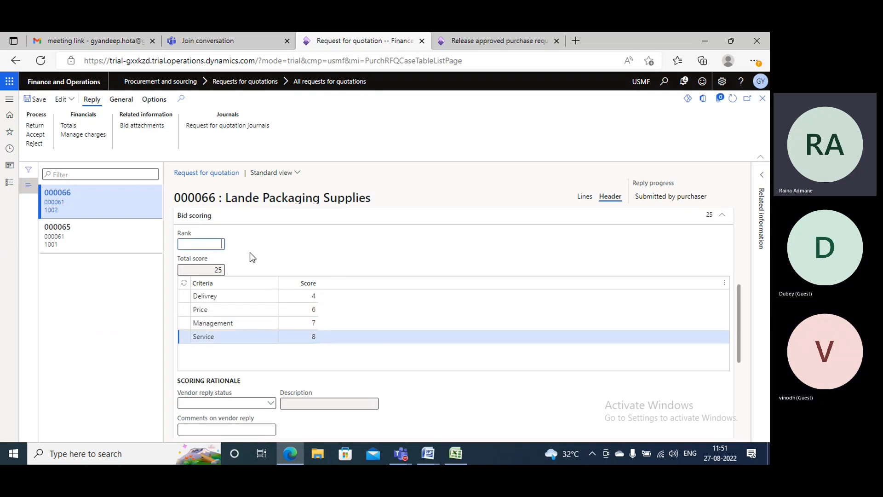
pyautogui.click(35, 99)
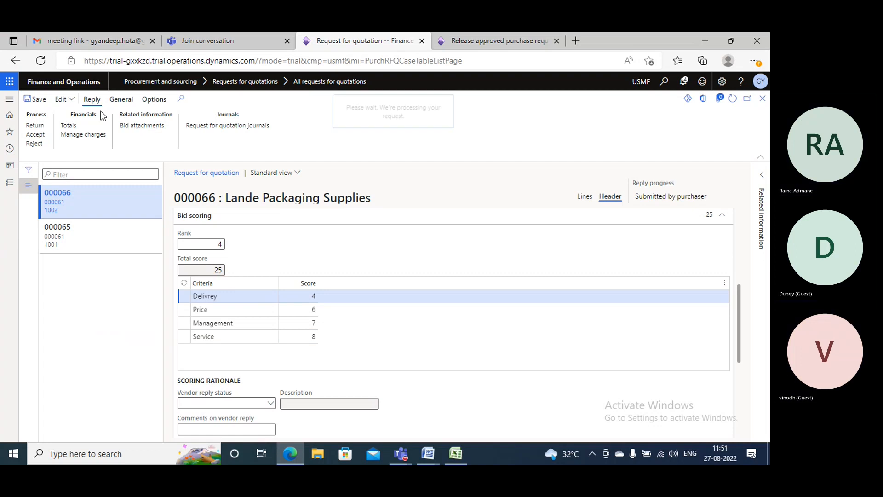
pyautogui.click(35, 134)
pyautogui.click(686, 425)
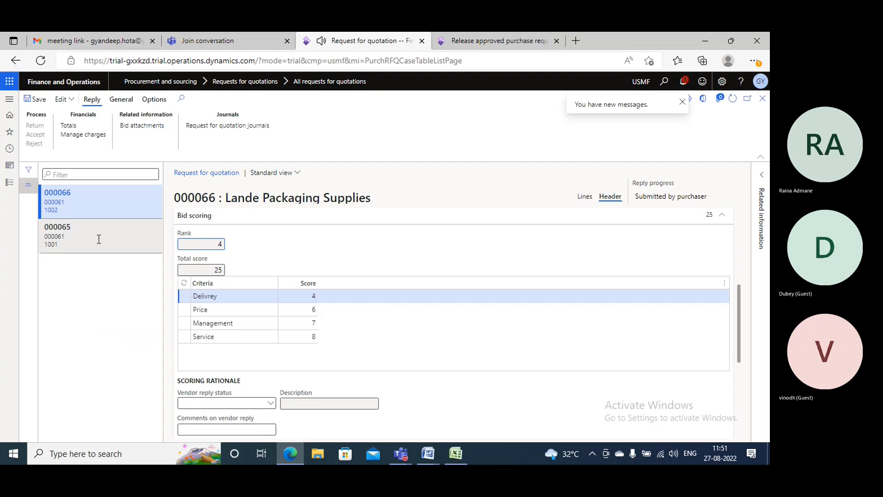
# Step: Open the Acme Office Supplies reply for editing, set the GProduct106 unit price to 50, and submit the bid
pyautogui.click(98, 244)
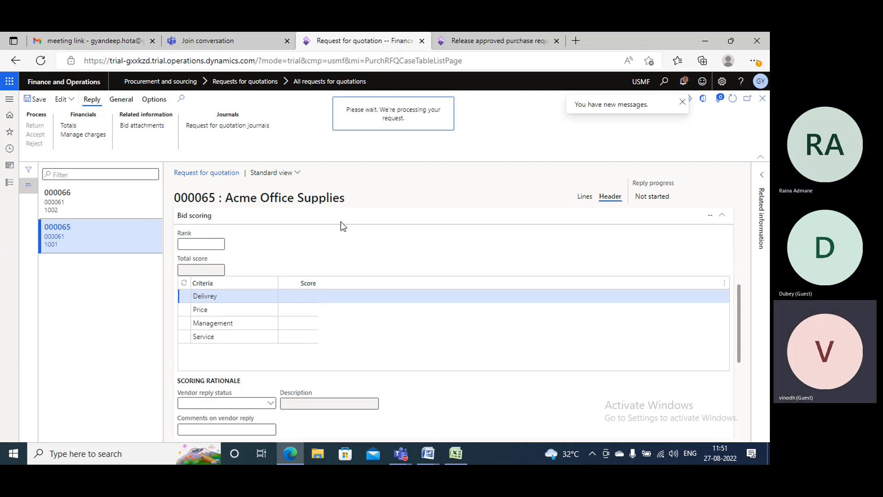
pyautogui.scroll(-2, 344, 293)
pyautogui.scroll(-4, 344, 292)
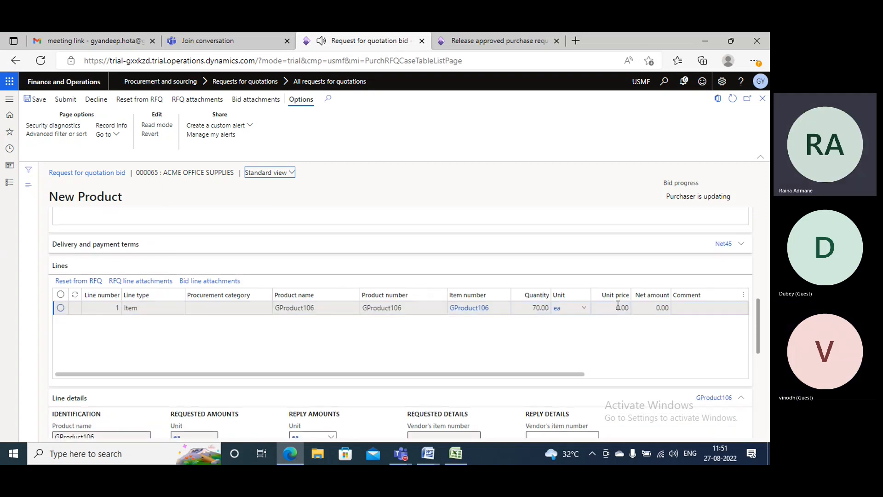
pyautogui.click(612, 307)
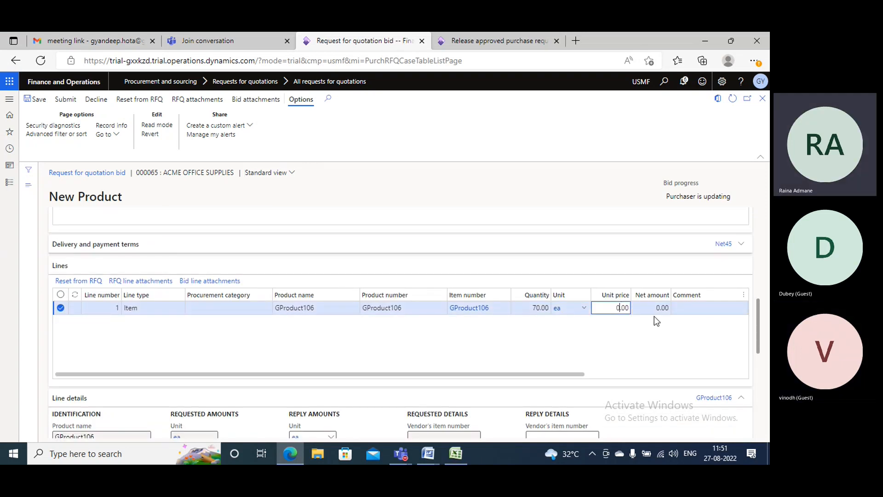
pyautogui.write('5')
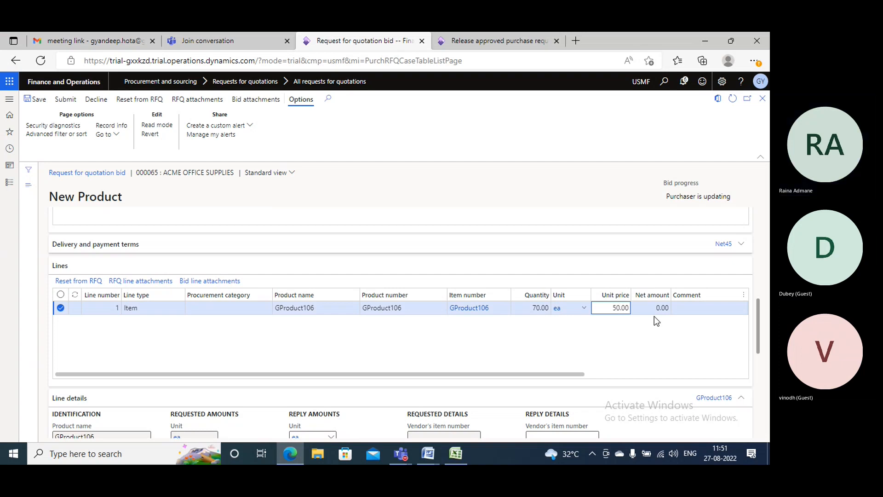
pyautogui.press('Tab')
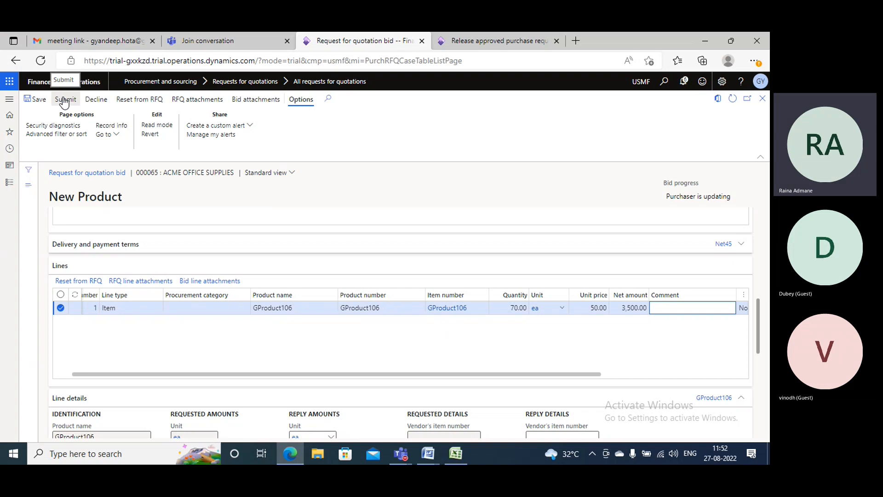
pyautogui.click(64, 99)
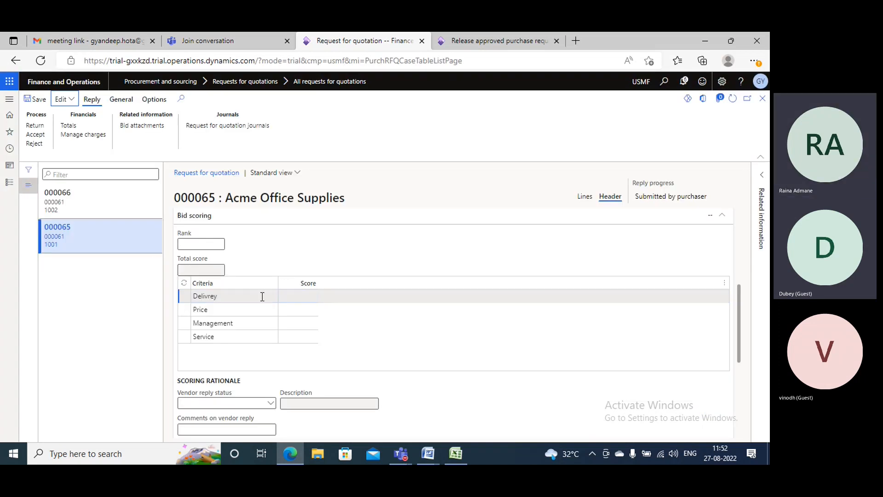
# Step: Score the Acme Office Supplies bid in the header's bid scoring: Delivrey 3, Price 5, Management 6 and Service 8
pyautogui.click(303, 299)
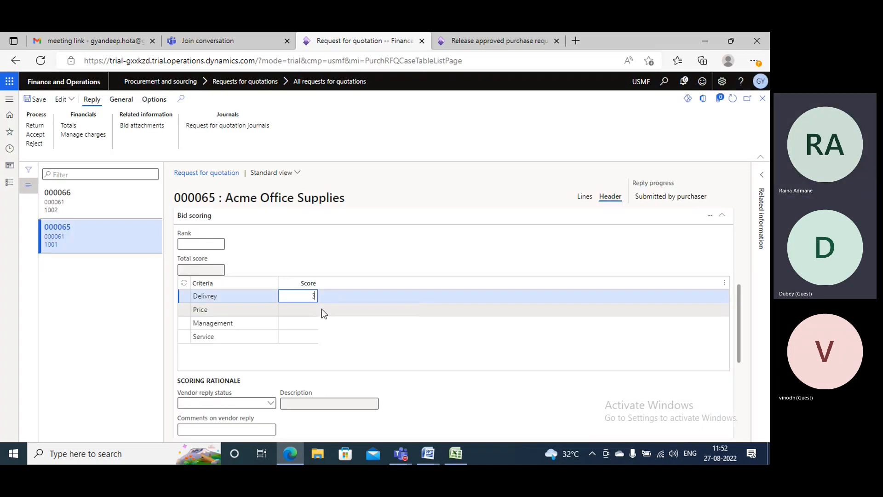
pyautogui.write('3')
pyautogui.press('Down')
pyautogui.write('5')
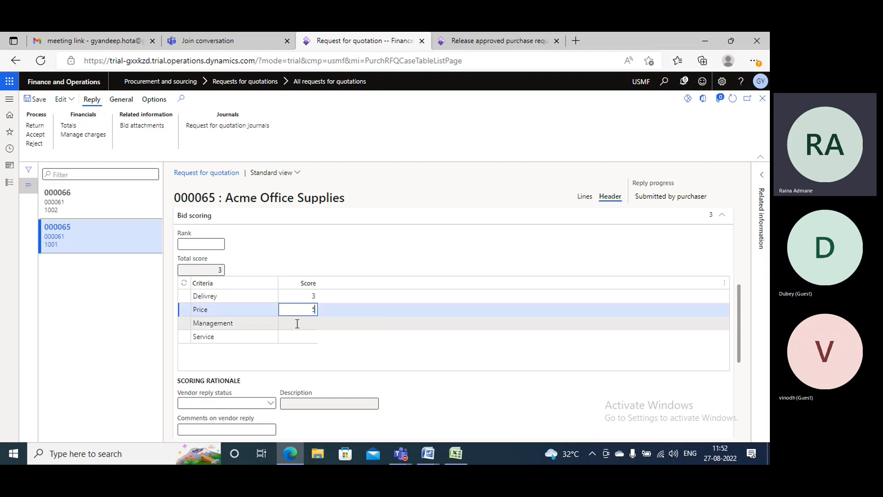
pyautogui.press('Down')
pyautogui.write('6')
pyautogui.press('Down')
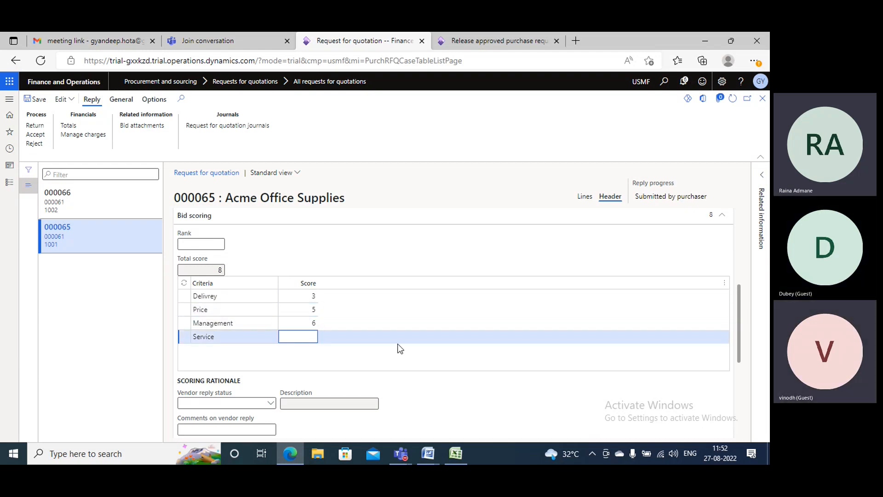
pyautogui.write('8')
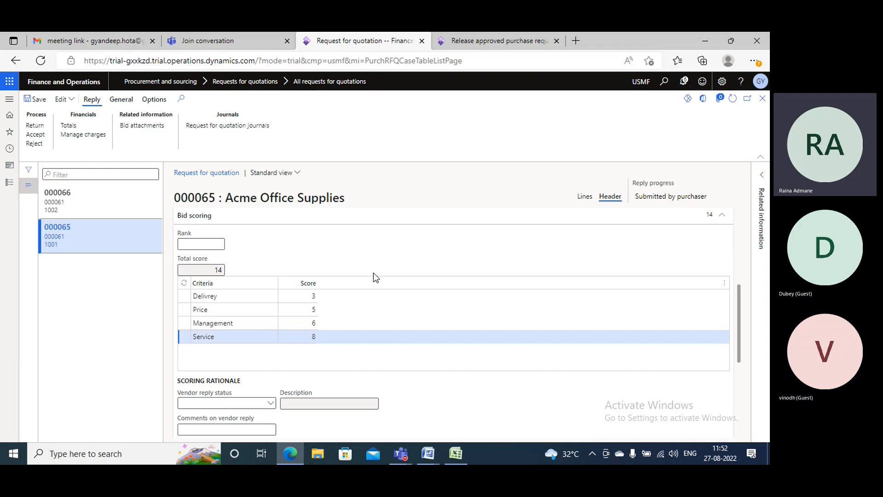
# Step: Set the Acme Office Supplies bid's rank to 2, accept the quotation, and dismiss the new-messages notice
pyautogui.write('2')
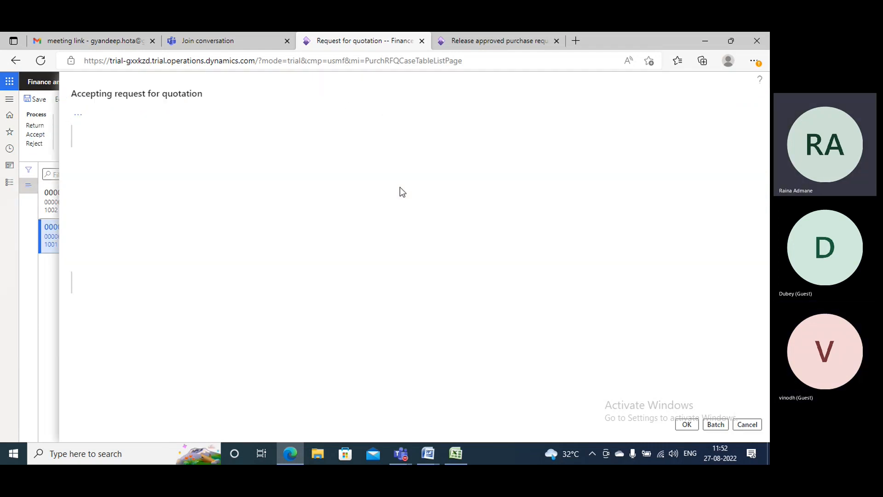
pyautogui.click(687, 424)
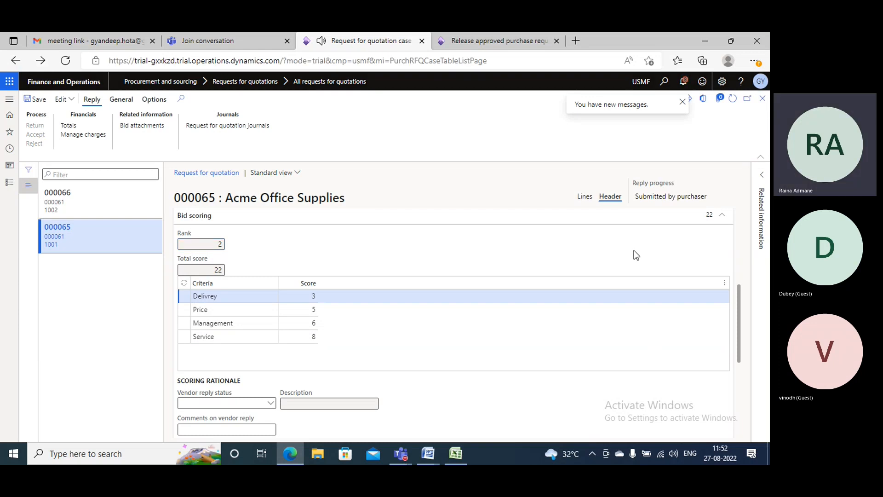
pyautogui.click(683, 102)
pyautogui.click(733, 98)
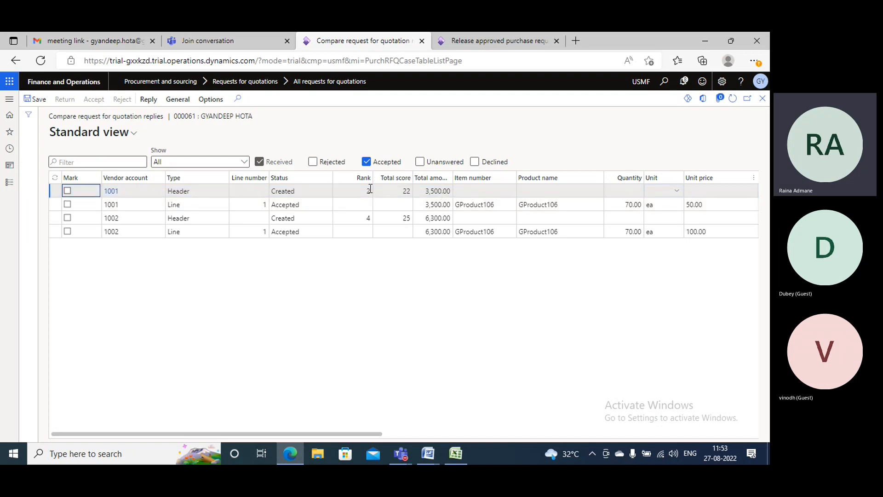
# Step: Compare the two vendors' ranks, total scores and total amounts in the comparison of quotation replies
pyautogui.click(401, 192)
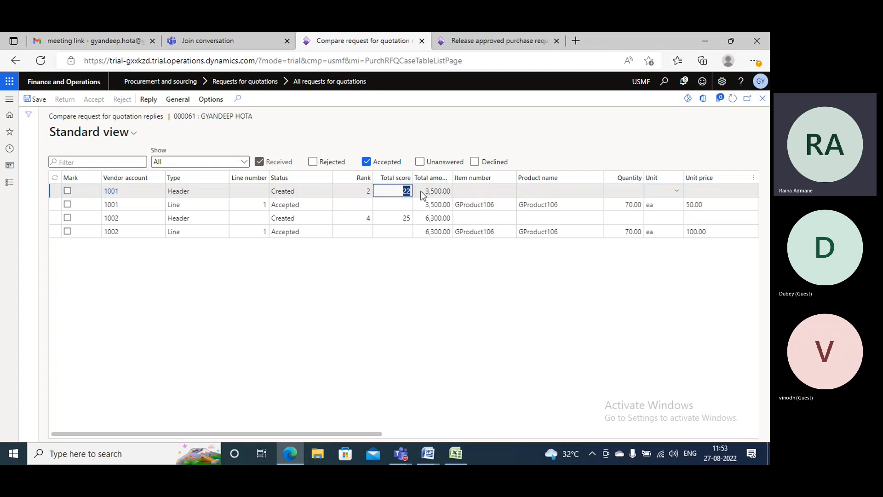
pyautogui.click(403, 220)
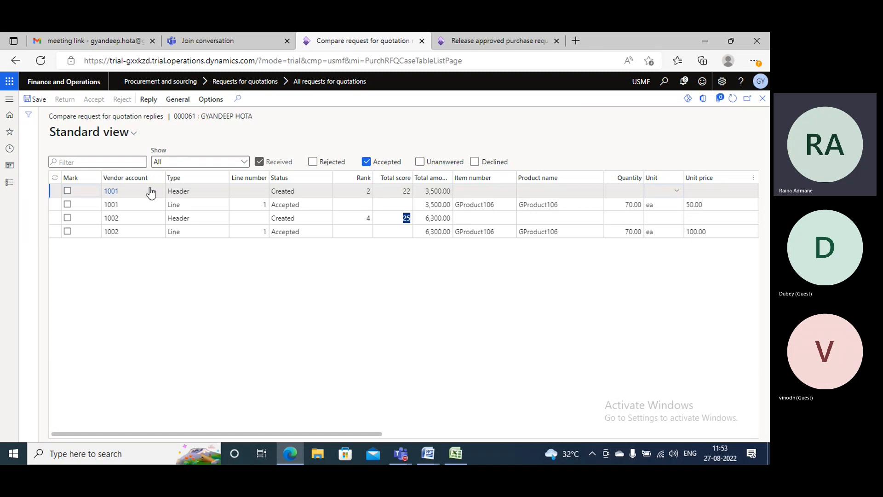
pyautogui.click(364, 190)
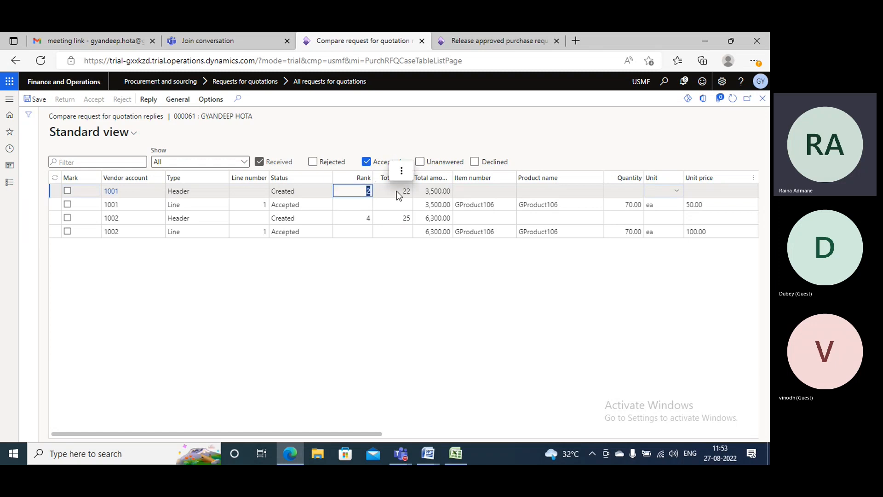
pyautogui.click(390, 191)
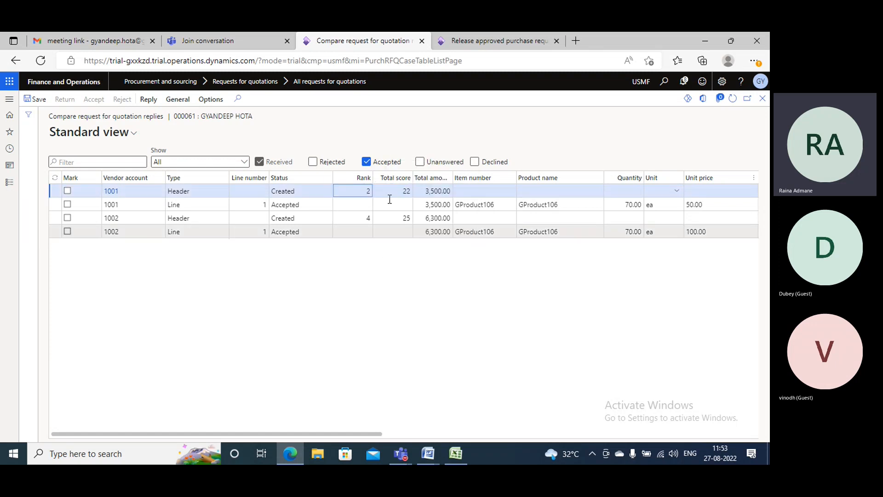
pyautogui.click(449, 190)
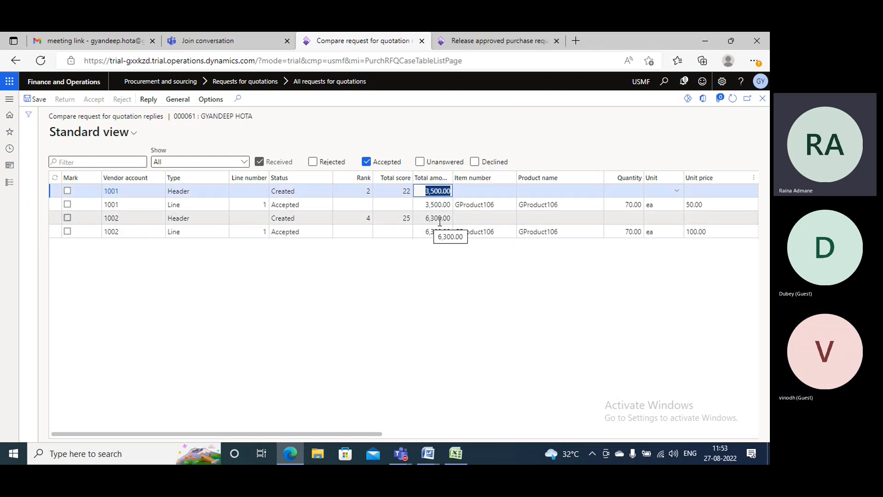
# Step: Mark the Acme Office Supplies header and line in the reply comparison and refresh the data
pyautogui.click(67, 190)
pyautogui.click(67, 204)
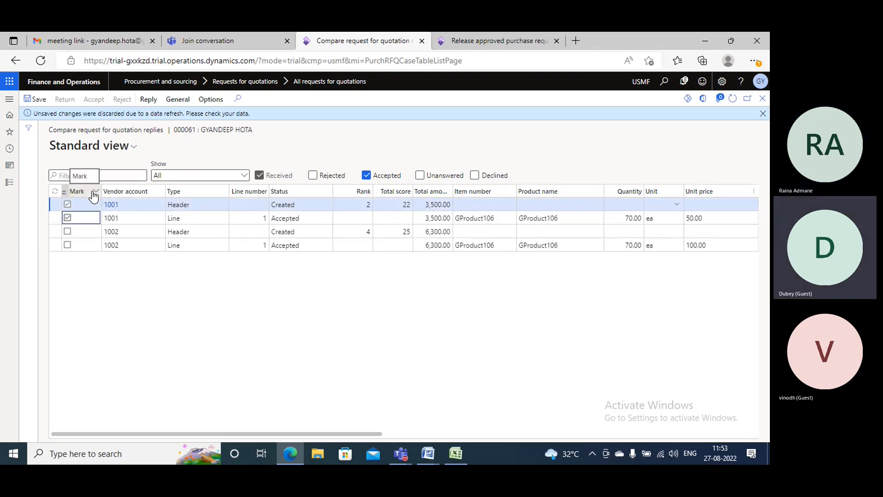
pyautogui.click(733, 98)
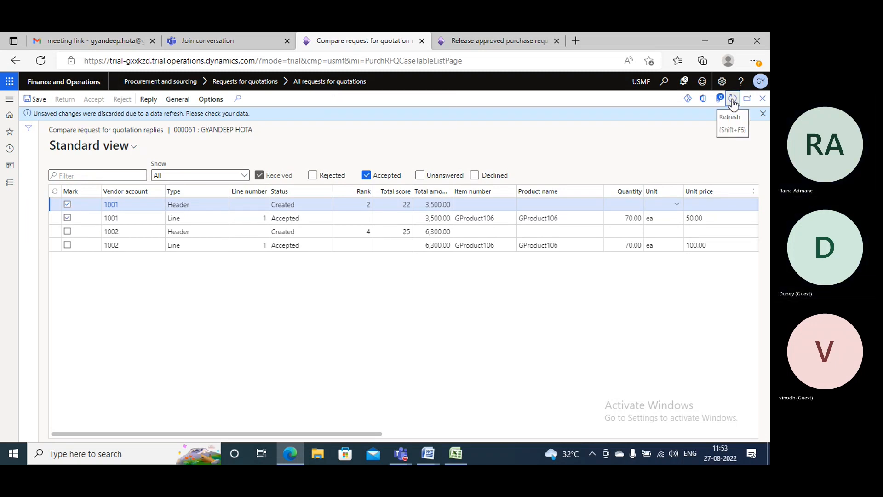
pyautogui.click(733, 101)
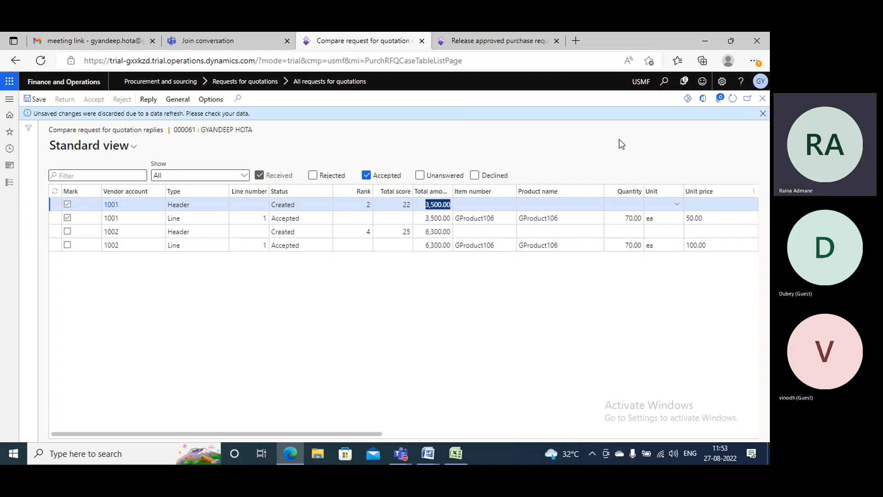
# Step: Switch the mark to the Lande Packaging Supplies reply and back to Acme Office Supplies, reviewing and dismissing the messages
pyautogui.click(69, 204)
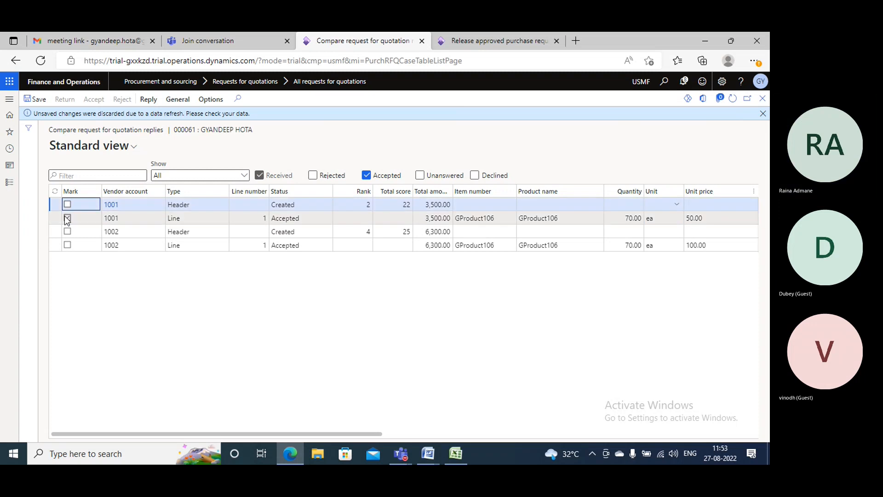
pyautogui.click(67, 232)
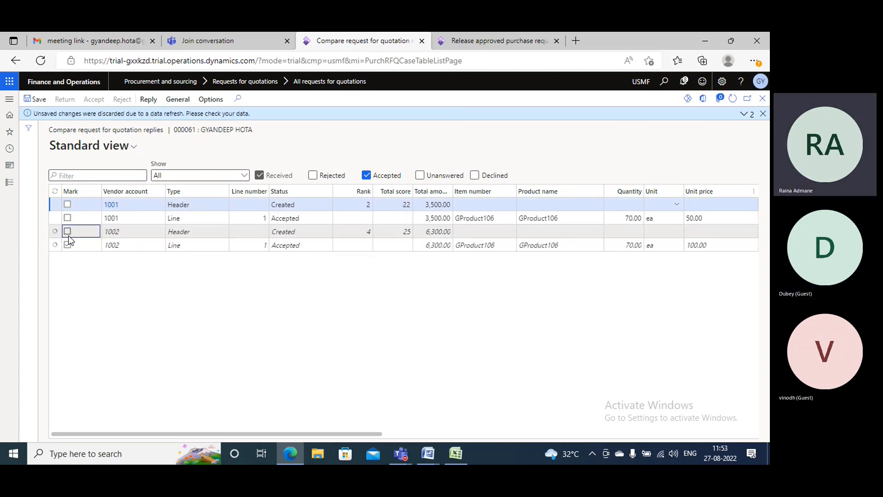
pyautogui.click(68, 232)
pyautogui.click(67, 205)
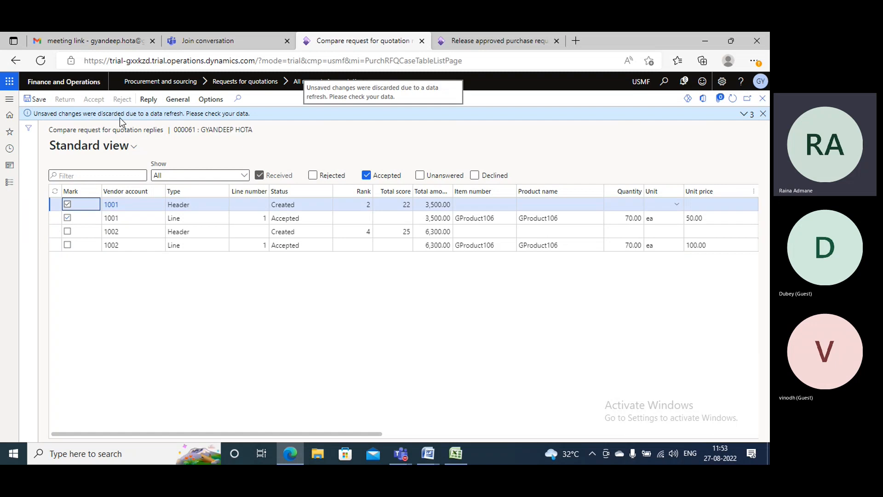
pyautogui.click(744, 114)
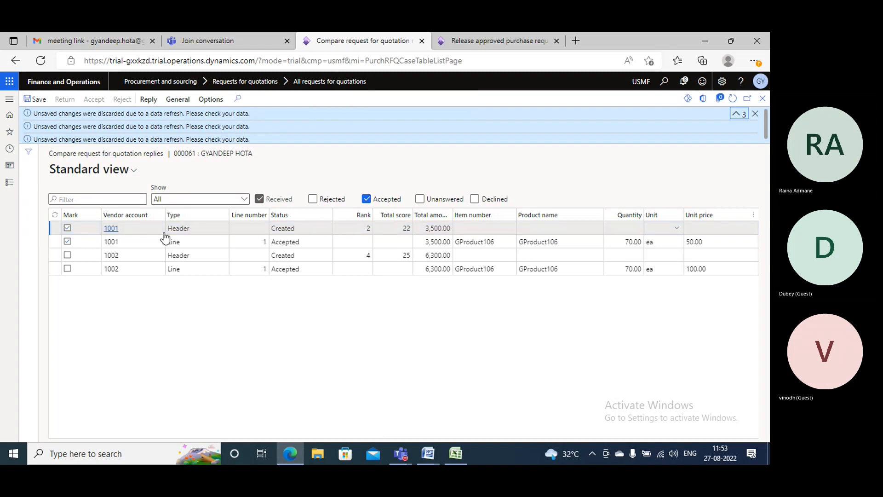
pyautogui.click(755, 115)
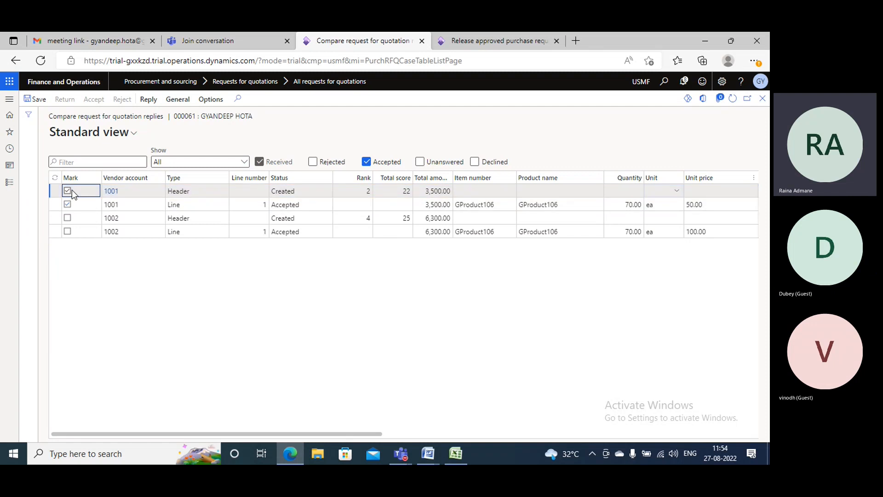
# Step: Clear the Acme Office Supplies marks, refresh the reply comparison, and check which Show filter options are available
pyautogui.click(68, 204)
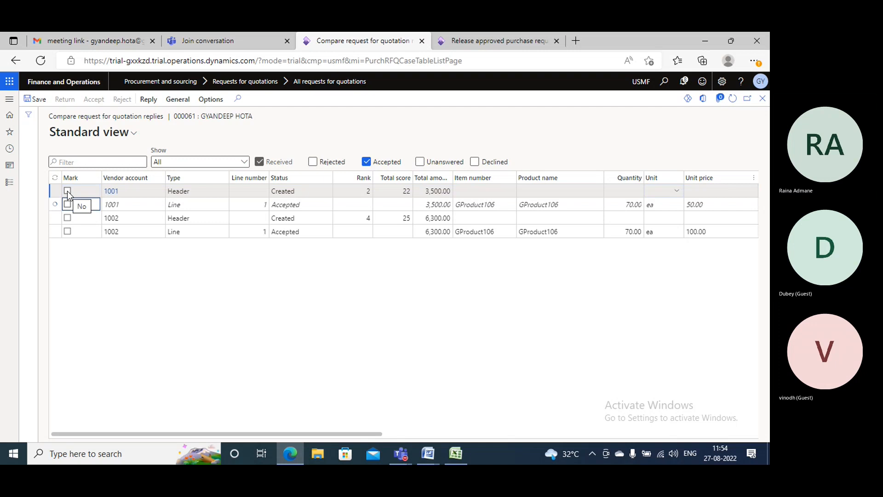
pyautogui.click(733, 99)
pyautogui.click(390, 156)
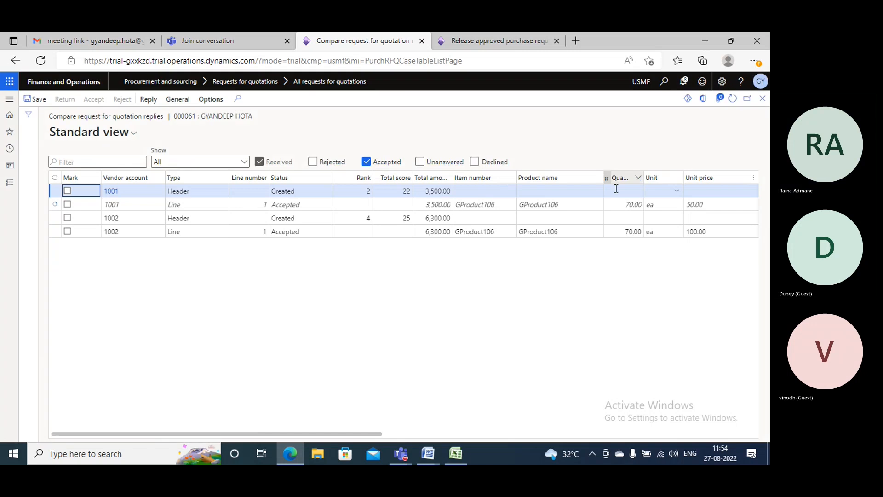
pyautogui.click(733, 99)
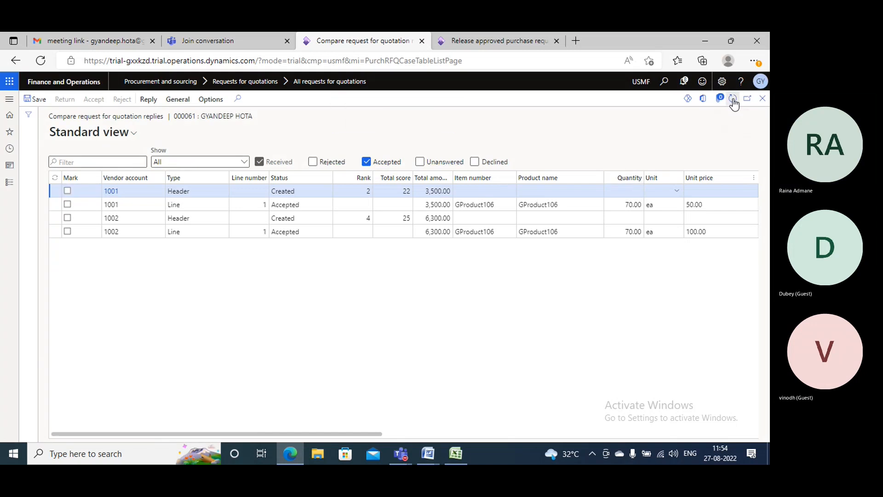
pyautogui.click(246, 164)
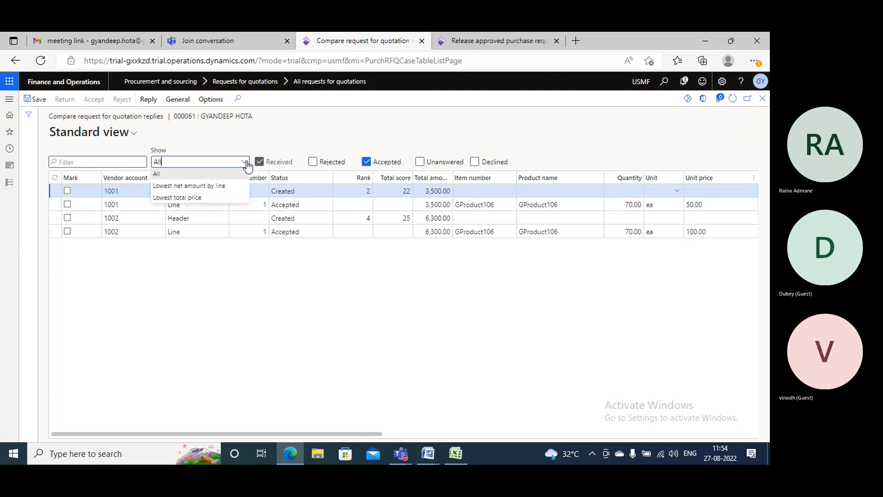
pyautogui.click(246, 163)
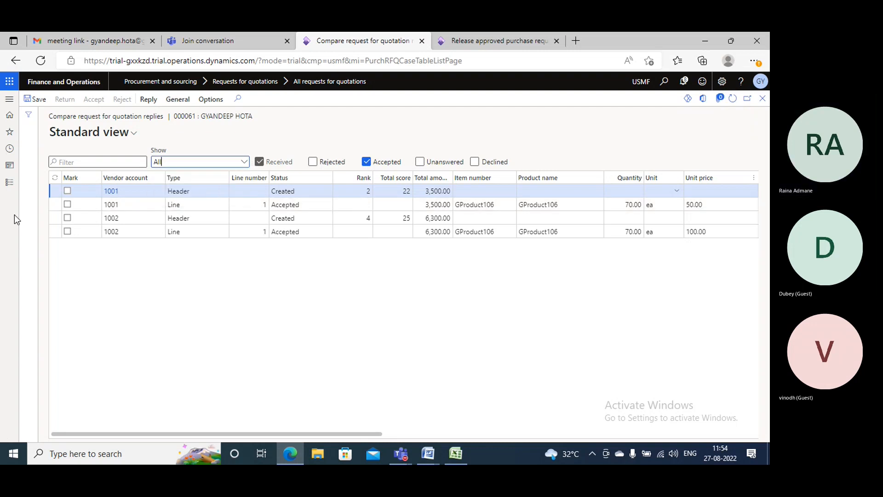
# Step: Try marking the Acme Office Supplies header and line separately, and close the reply comparison
pyautogui.click(67, 192)
pyautogui.click(68, 192)
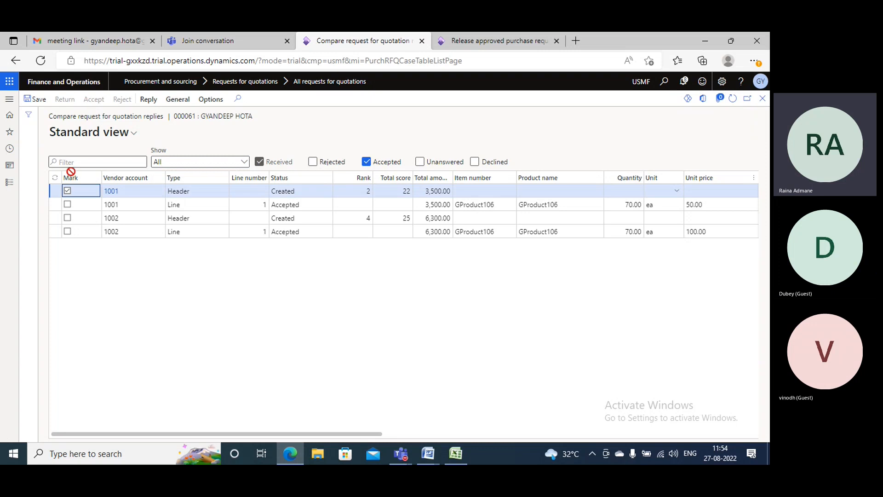
pyautogui.click(67, 205)
pyautogui.click(67, 191)
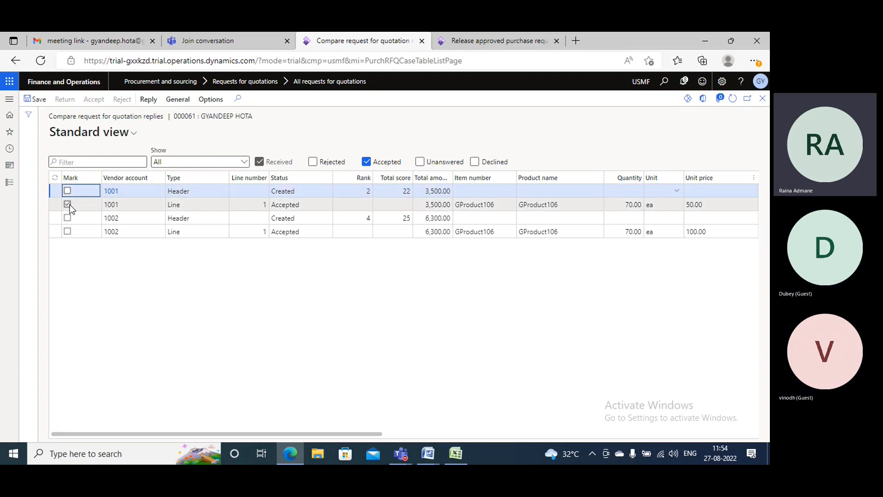
pyautogui.click(68, 205)
pyautogui.click(763, 96)
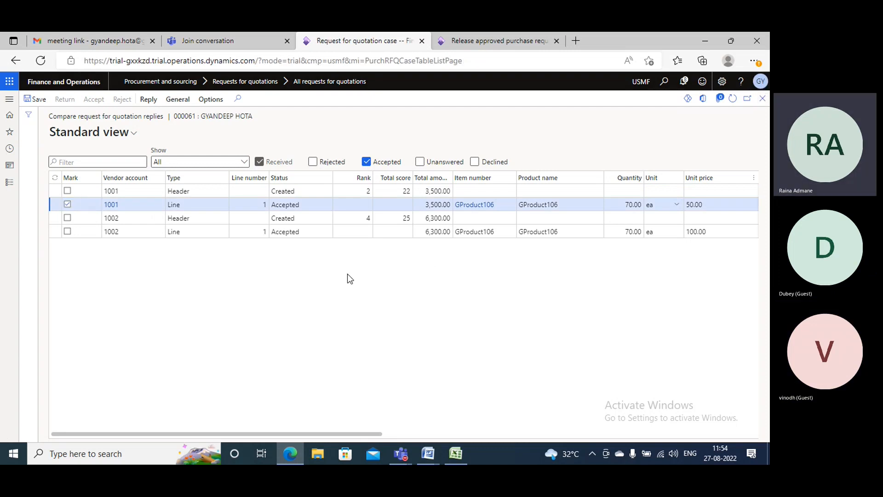
# Step: Reopen the reply comparison from the refreshed request for quotation, mark only the Acme Office Supplies line, and close the comparison
pyautogui.click(733, 99)
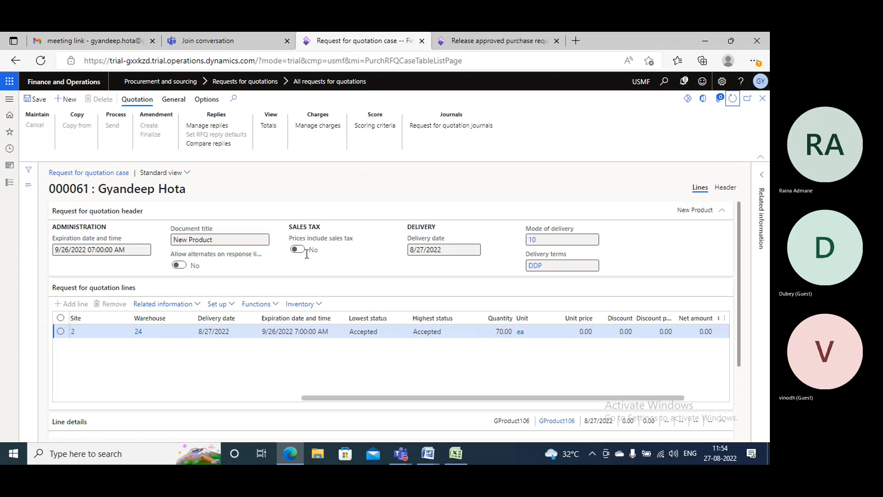
pyautogui.click(215, 146)
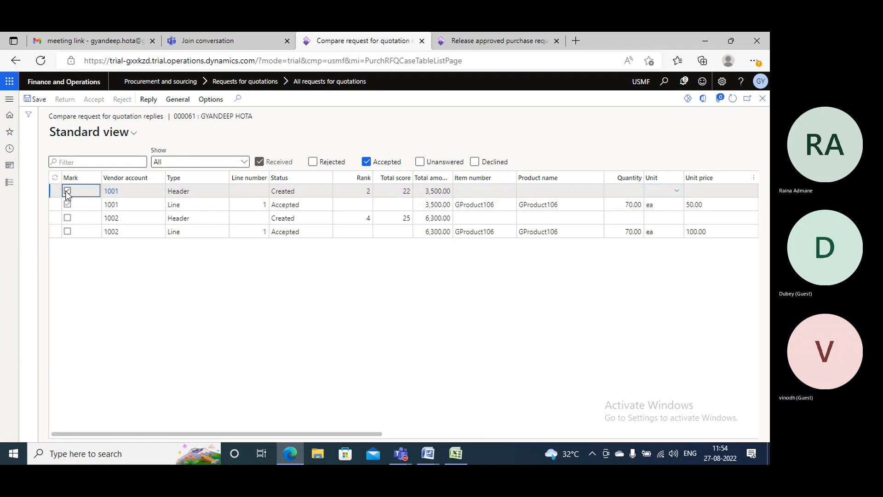
pyautogui.click(70, 205)
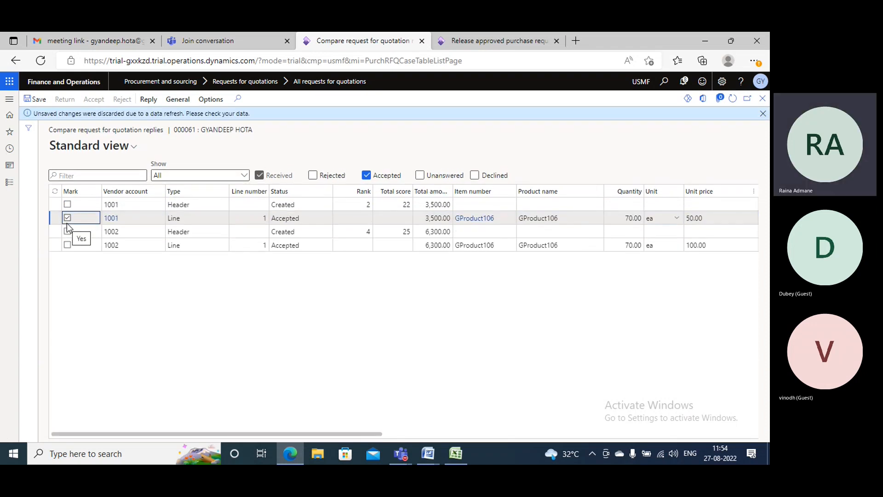
pyautogui.click(762, 114)
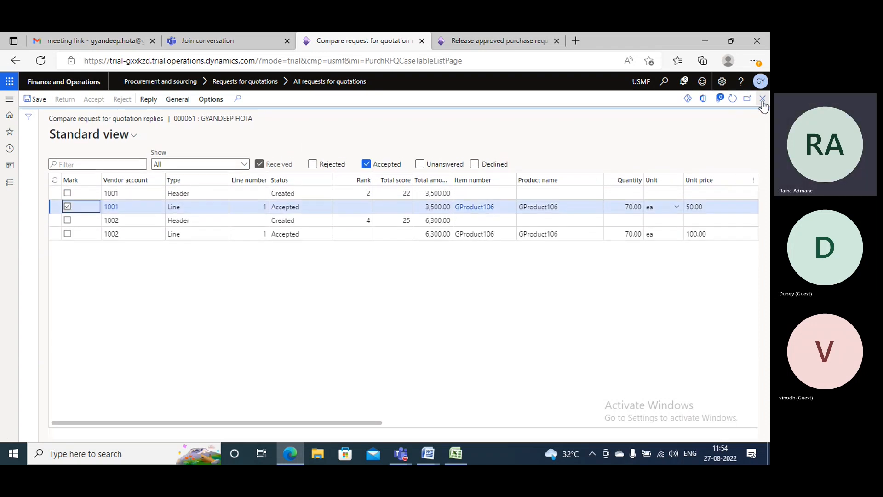
# Step: Open the Procurement and sourcing parameters from the module's Setup area, in the browser tab showing the approved purchase requisitions
pyautogui.click(474, 41)
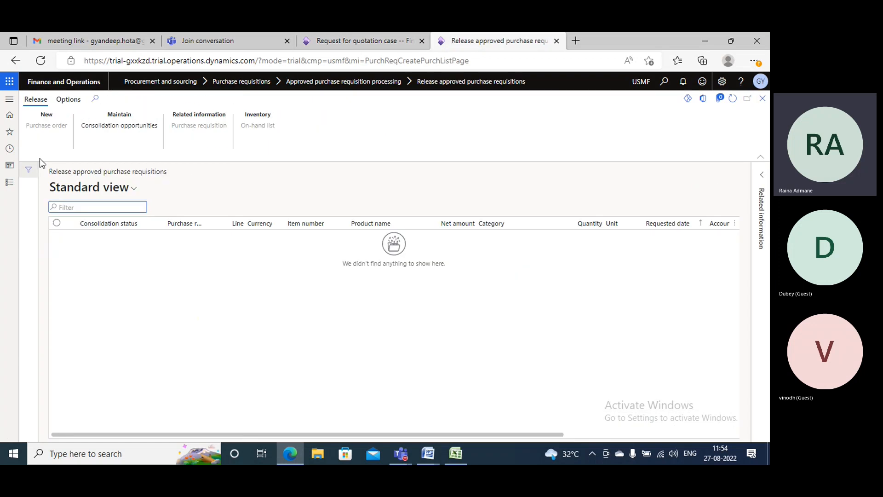
pyautogui.click(9, 99)
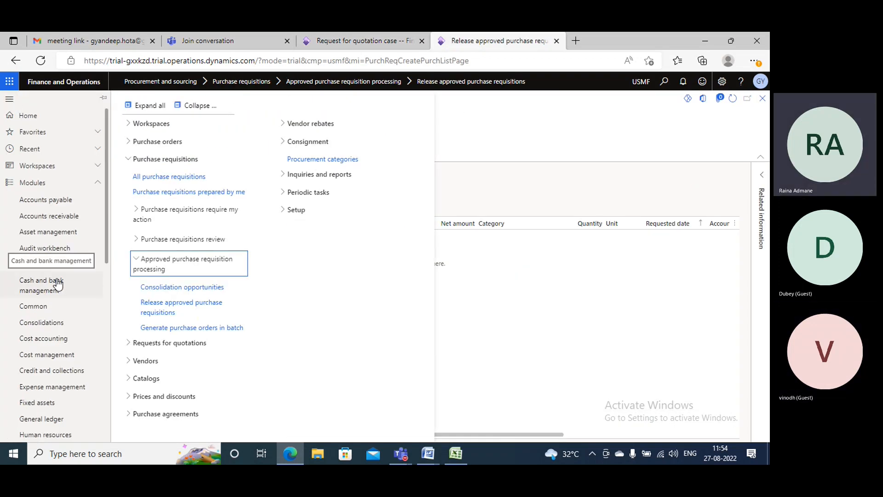
pyautogui.scroll(-4, 55, 294)
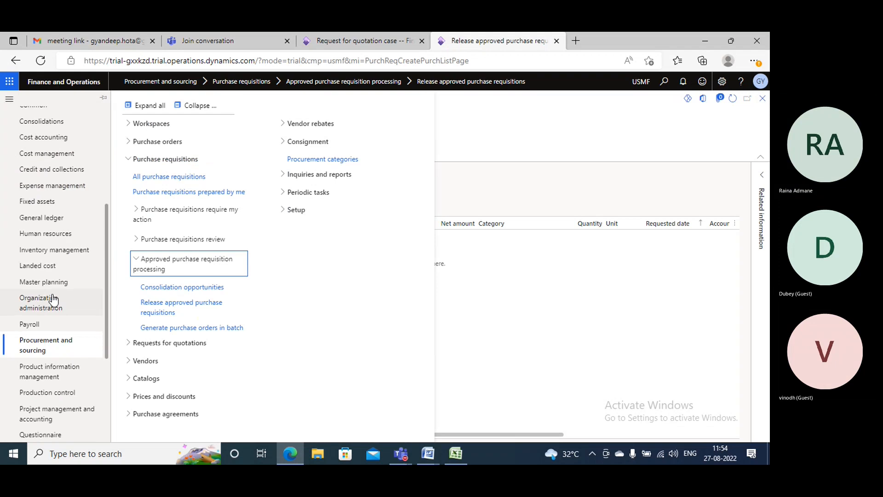
pyautogui.scroll(-2, 53, 300)
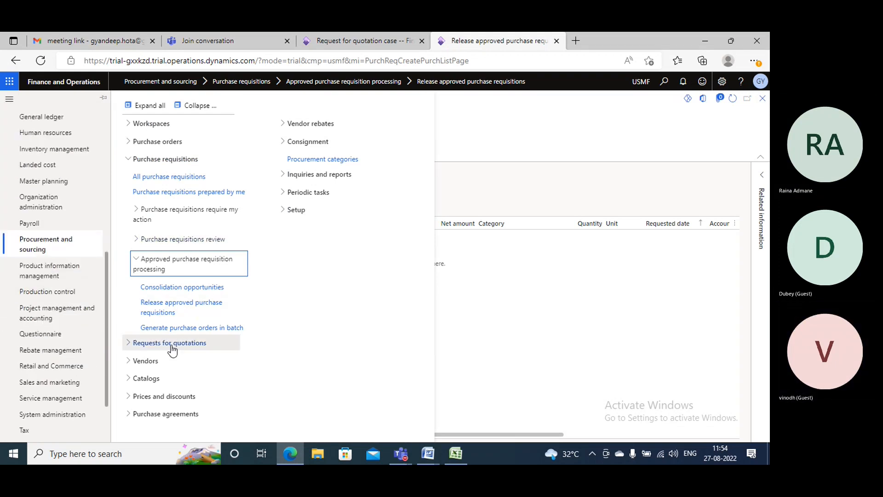
pyautogui.click(198, 107)
pyautogui.click(143, 351)
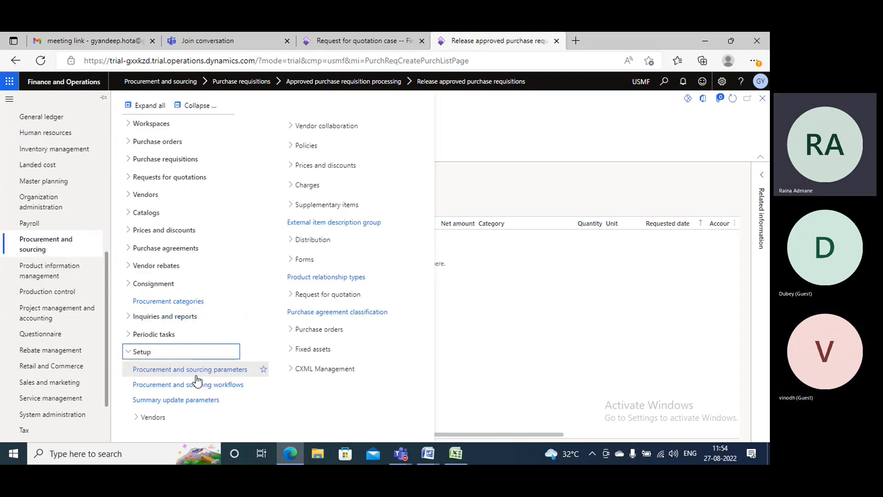
pyautogui.click(189, 371)
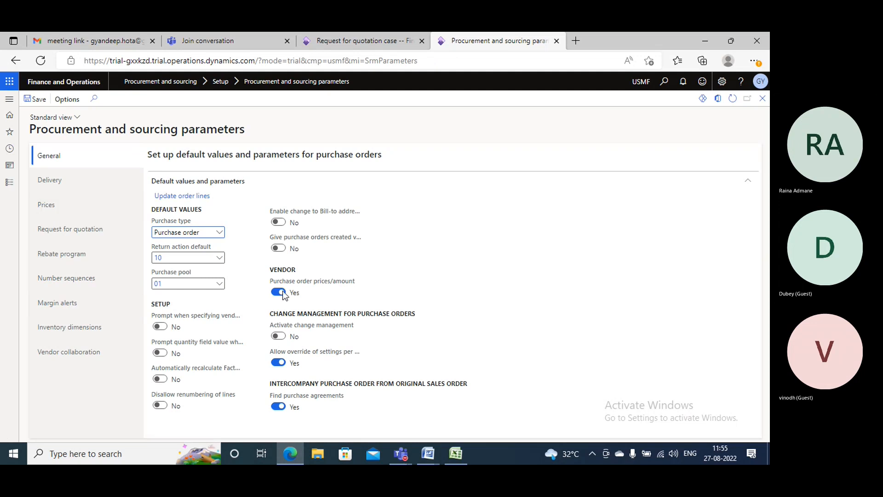
# Step: In the Request for quotation parameters, set the RFQ reply option "Purchaser can mark and proce..." to Yes and save
pyautogui.click(70, 229)
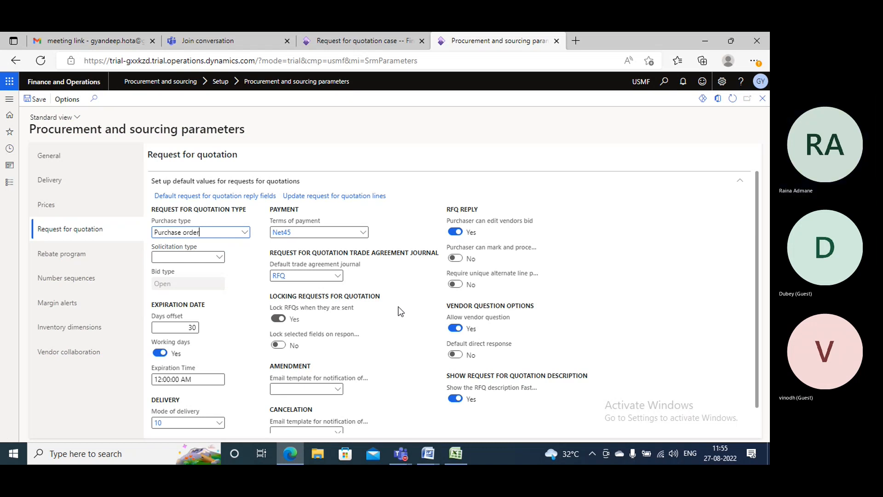
pyautogui.scroll(-1, 400, 311)
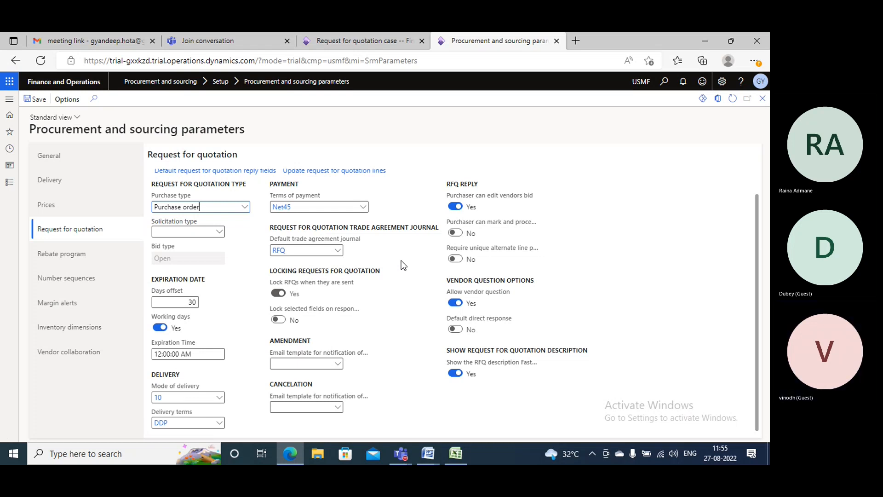
pyautogui.click(469, 233)
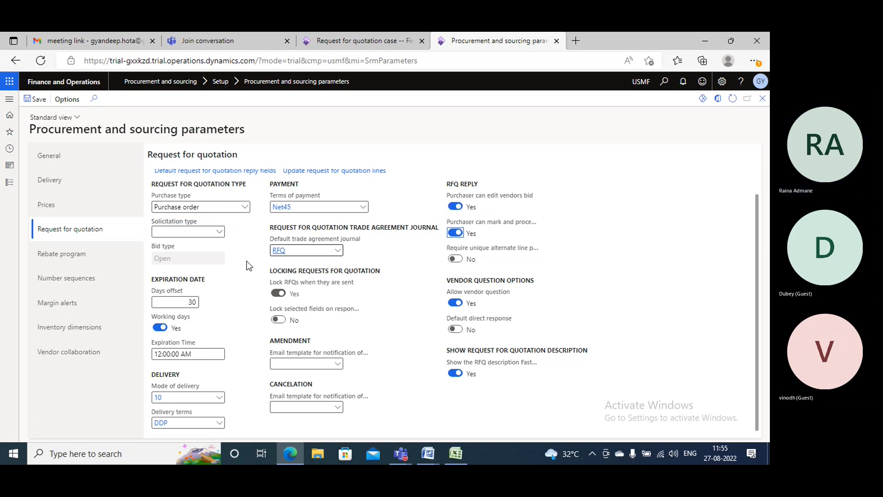
pyautogui.click(35, 99)
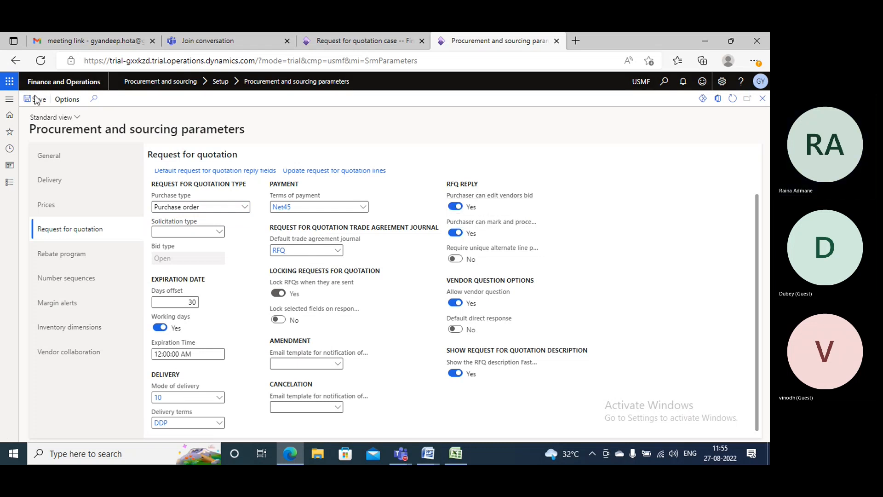
# Step: Return to the request for quotation, reopen the reply comparison, and try marking the Acme Office Supplies header and toggling its line mark
pyautogui.click(372, 40)
pyautogui.click(199, 144)
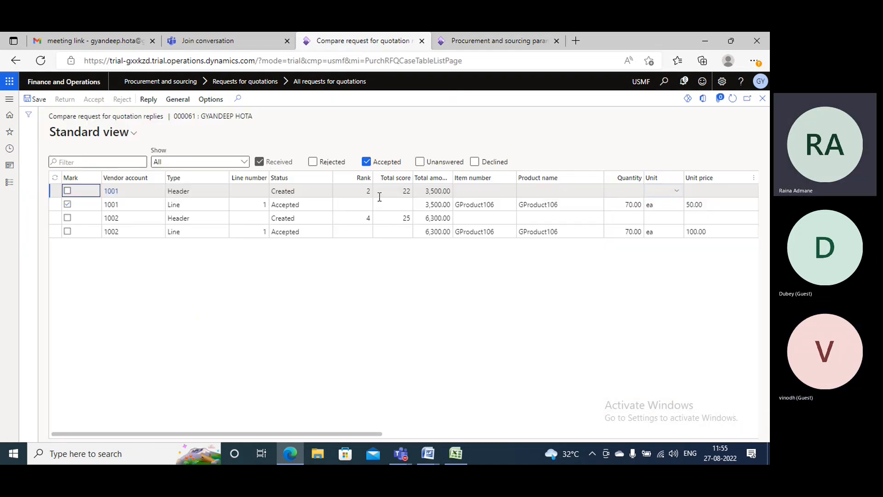
pyautogui.click(67, 190)
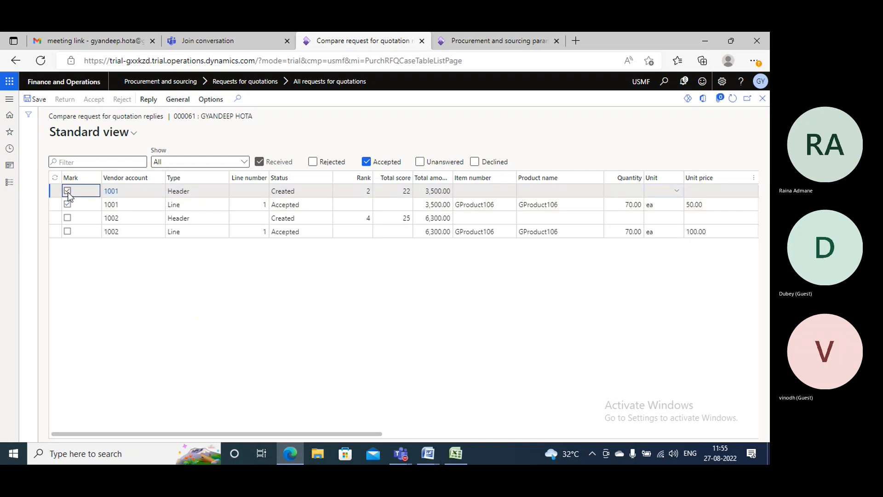
pyautogui.click(67, 203)
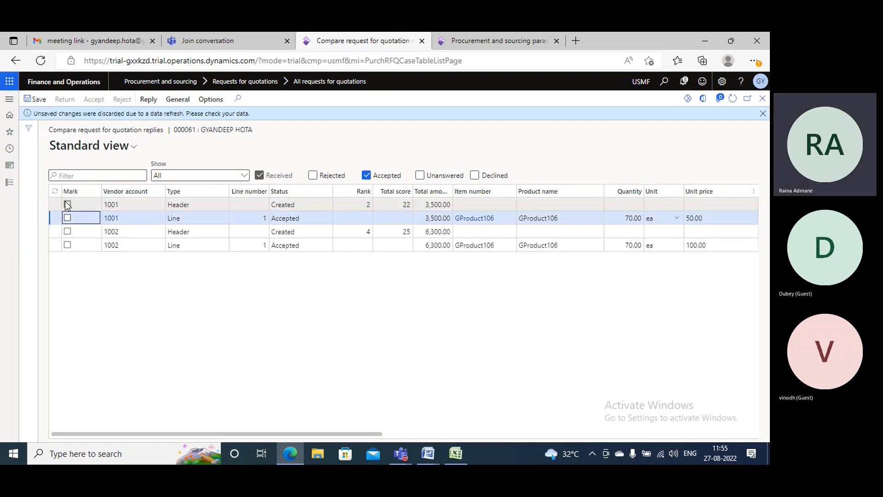
# Step: Close the comparison, reopen it from the refreshed request for quotation, and mark both the Acme Office Supplies header and line
pyautogui.click(763, 114)
pyautogui.click(763, 98)
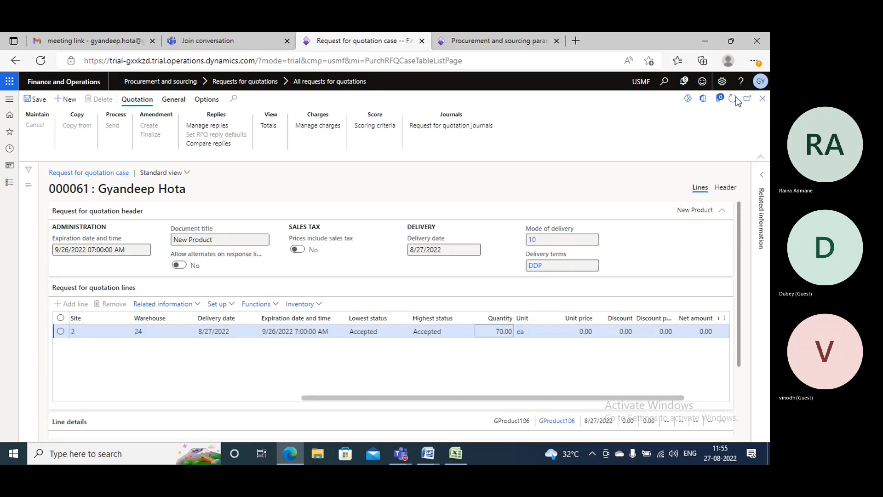
pyautogui.click(735, 97)
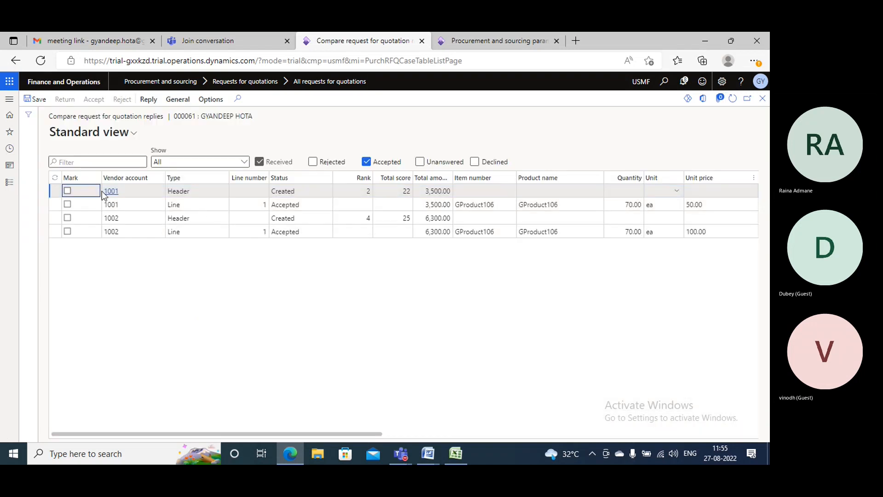
pyautogui.click(73, 193)
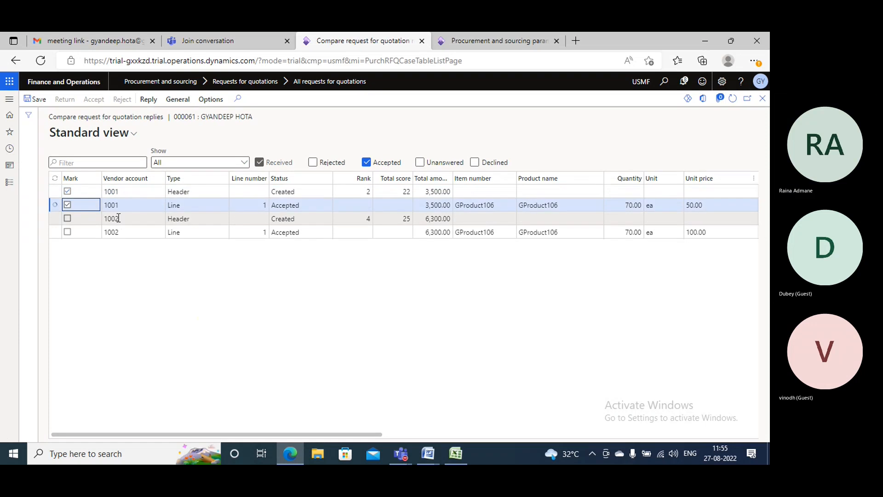
# Step: Switch to the parameters browser tab and open the Users list in System administration
pyautogui.click(507, 41)
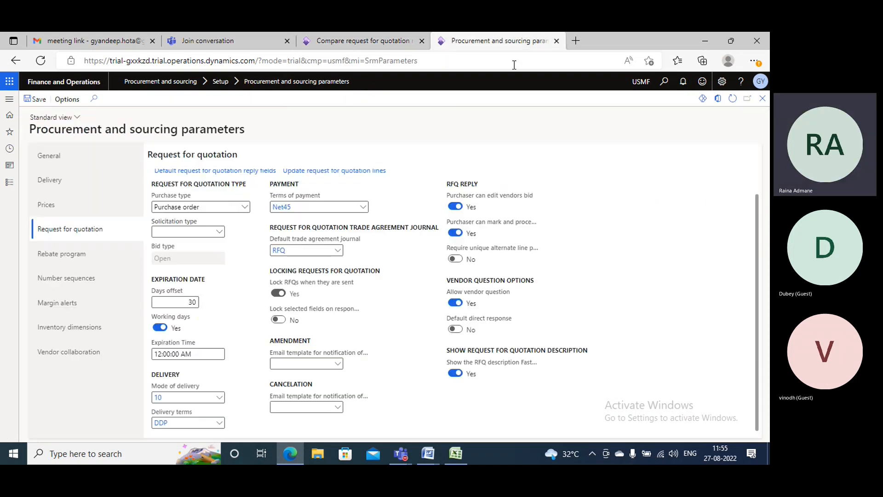
pyautogui.click(9, 99)
pyautogui.scroll(-10, 57, 294)
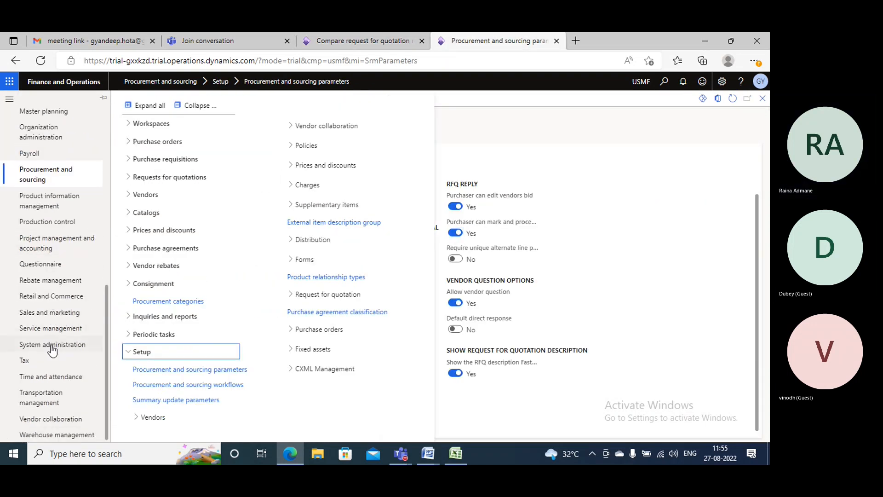
pyautogui.click(52, 348)
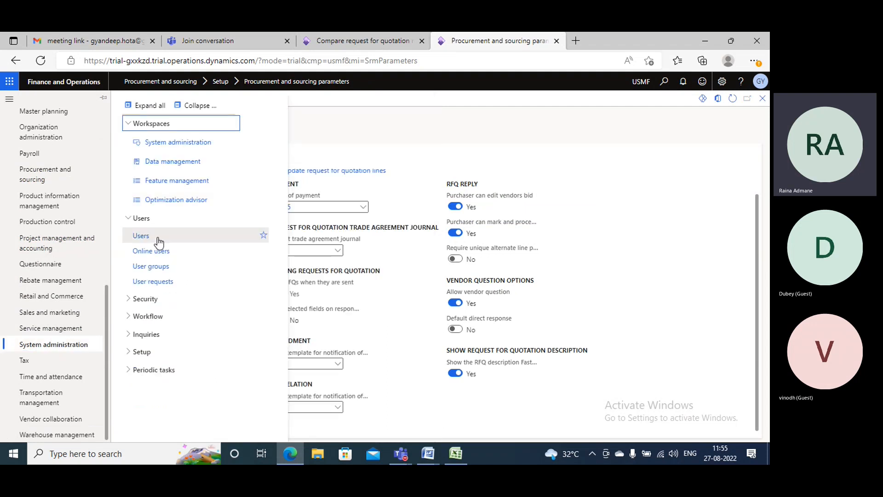
pyautogui.click(157, 238)
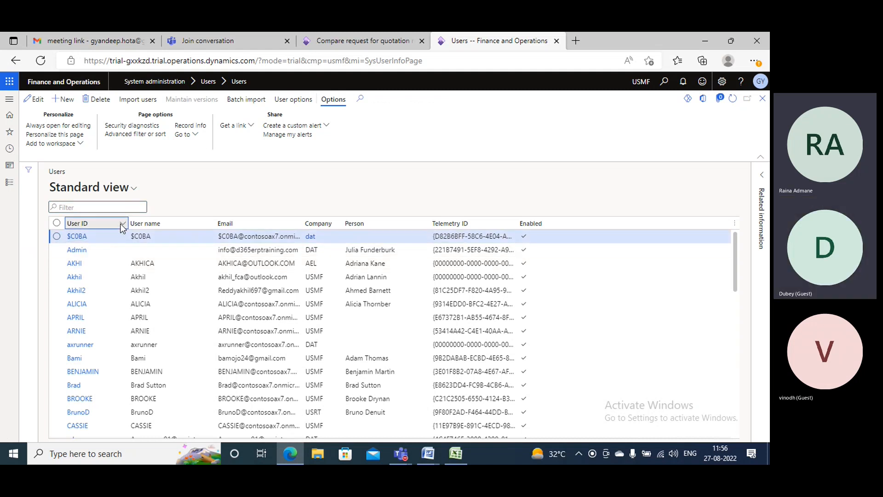
# Step: Filter the users list by a User ID containing the account holder's full first name
pyautogui.click(123, 226)
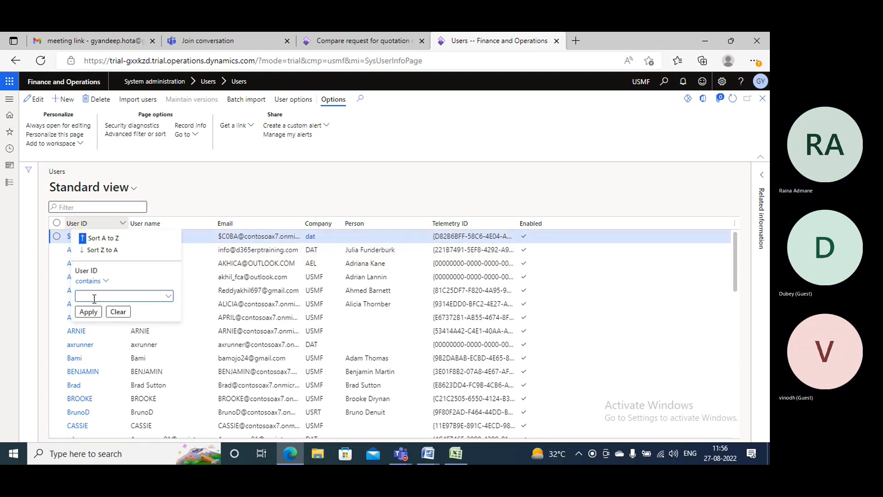
pyautogui.write('gyadeep')
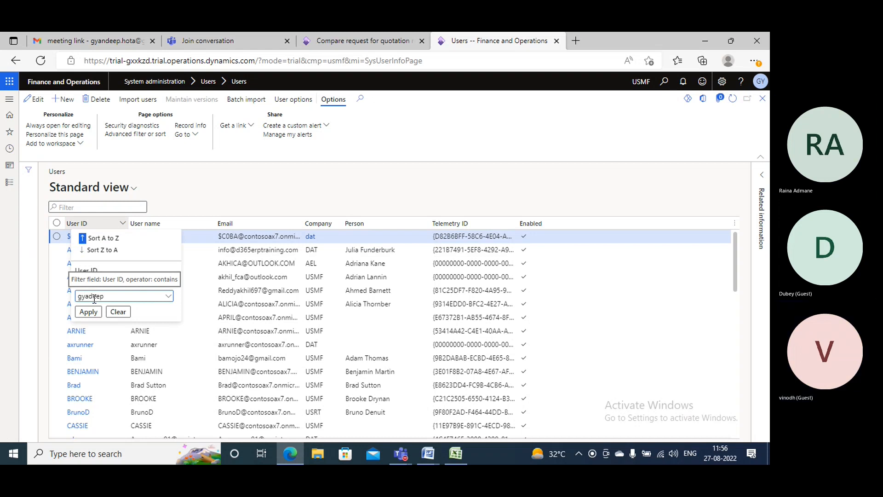
pyautogui.click(94, 298)
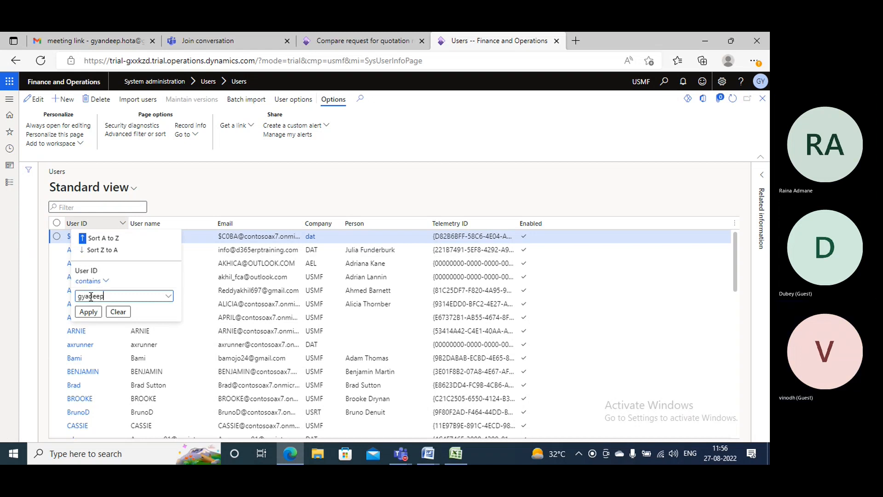
pyautogui.write('n')
pyautogui.click(88, 312)
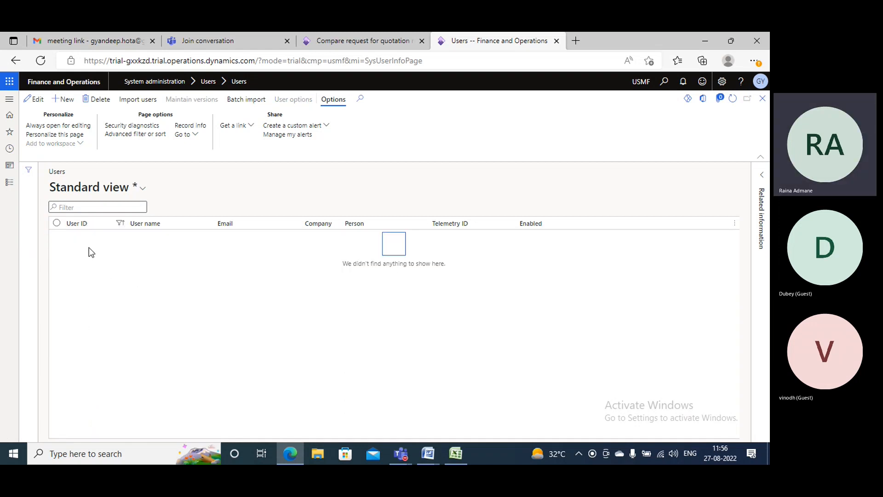
# Step: Shorten the User ID filter to the first four letters of the name and open the matching user record to check its roles
pyautogui.click(120, 224)
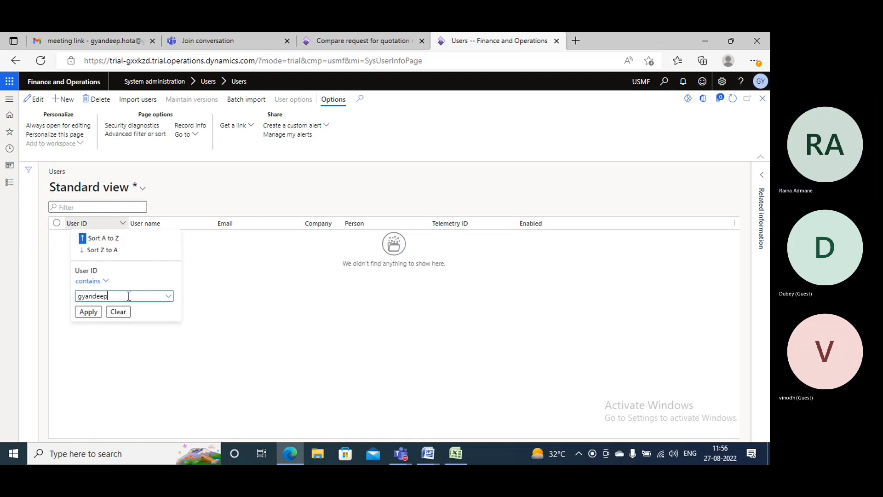
pyautogui.press('BackSpace')
pyautogui.press('BackSpace')
pyautogui.press('BackSpace')
pyautogui.press('BackSpace')
pyautogui.click(90, 313)
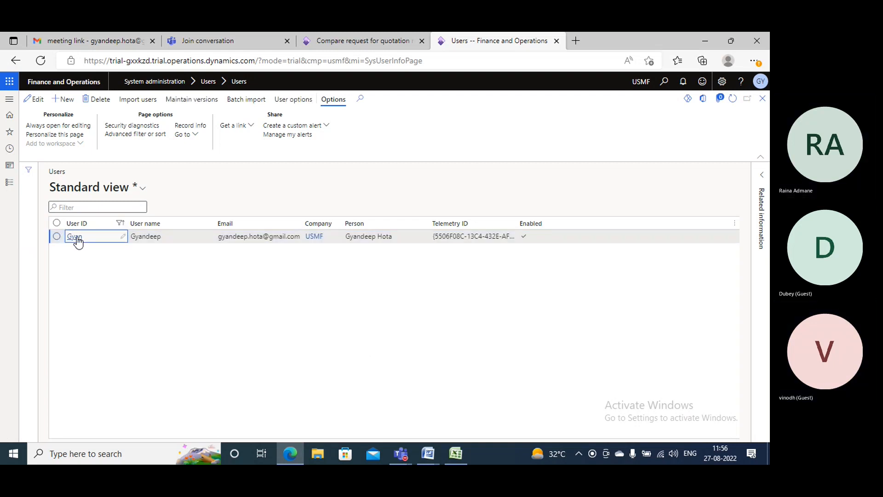
pyautogui.press('Return')
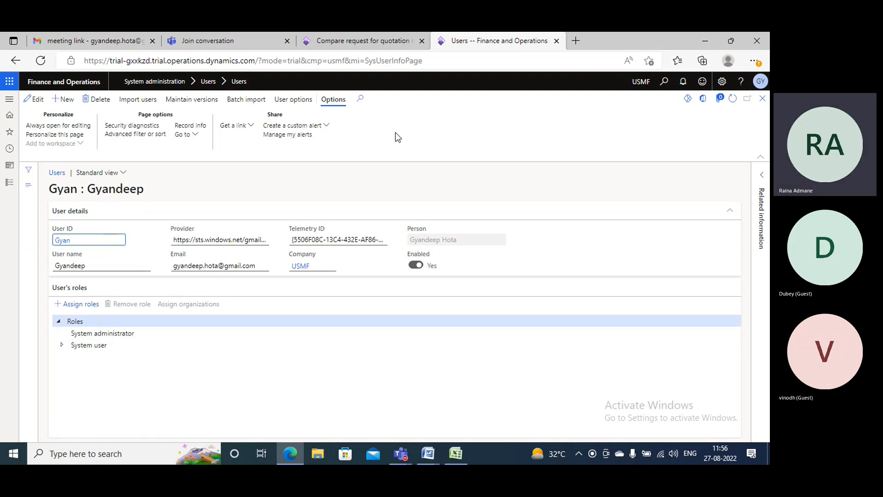
# Step: Refresh the reply comparison, and reopen the Request for quotation page of the Procurement and sourcing parameters to check the RFQ reply settings
pyautogui.click(363, 40)
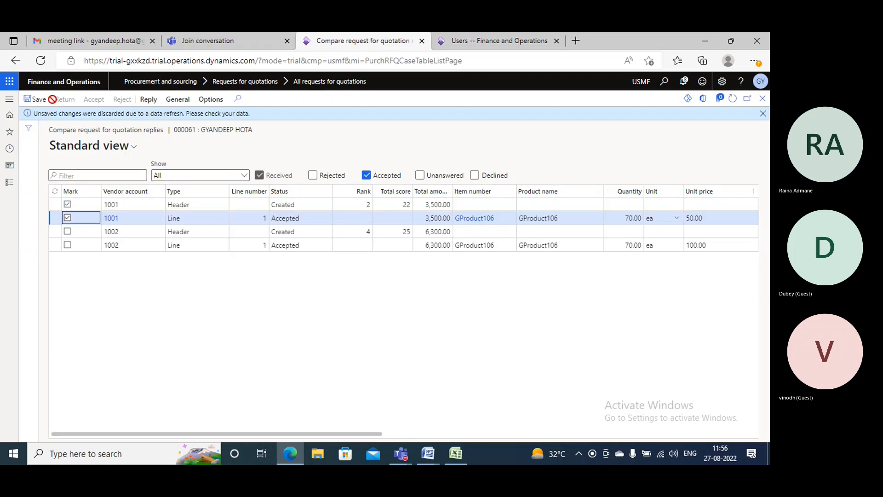
pyautogui.click(733, 98)
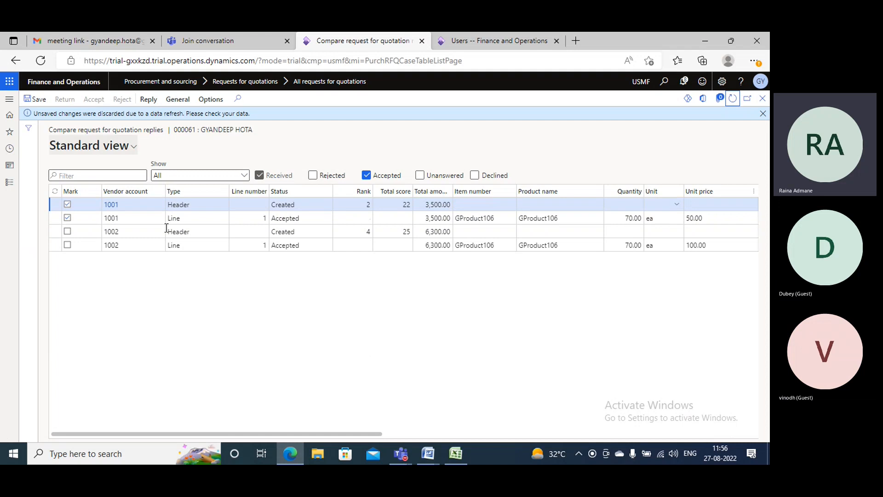
pyautogui.click(501, 40)
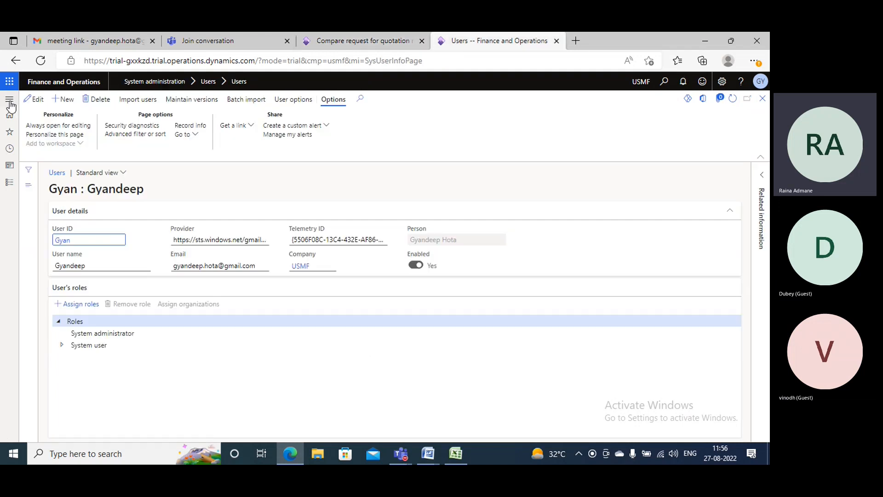
pyautogui.click(9, 99)
pyautogui.scroll(-5, 64, 270)
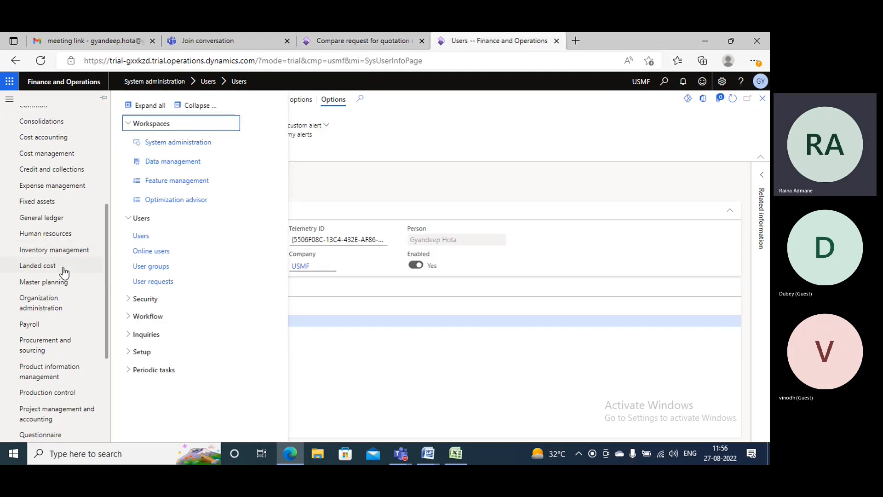
pyautogui.scroll(-4, 62, 278)
pyautogui.scroll(3, 61, 287)
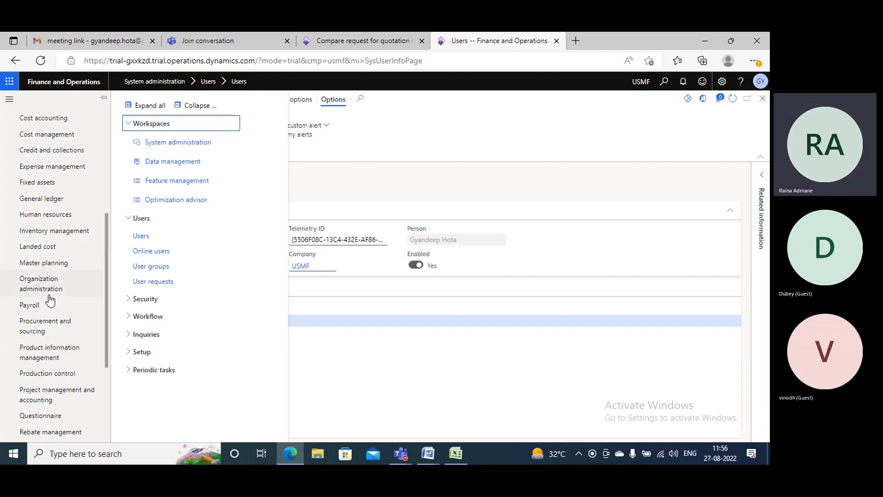
pyautogui.click(43, 325)
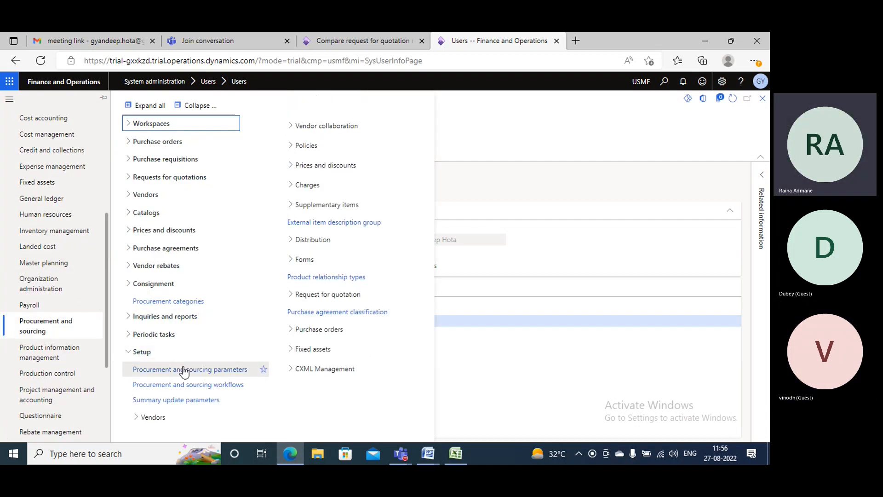
pyautogui.click(359, 277)
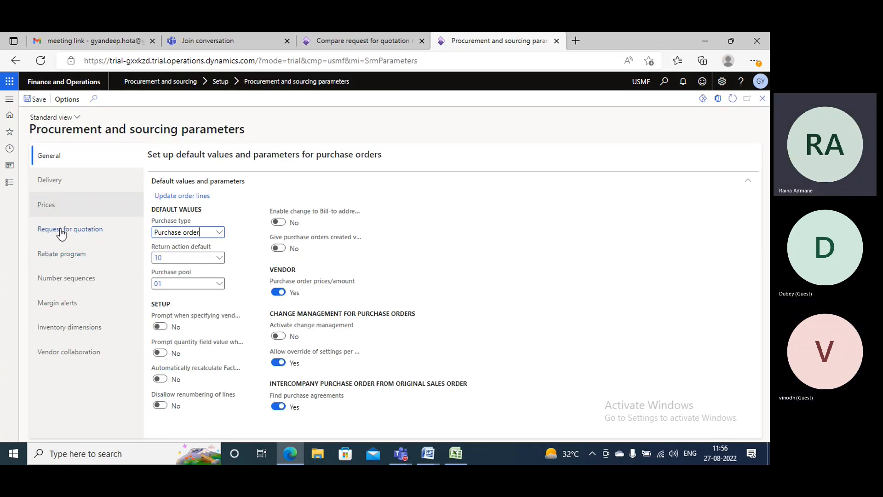
pyautogui.click(61, 234)
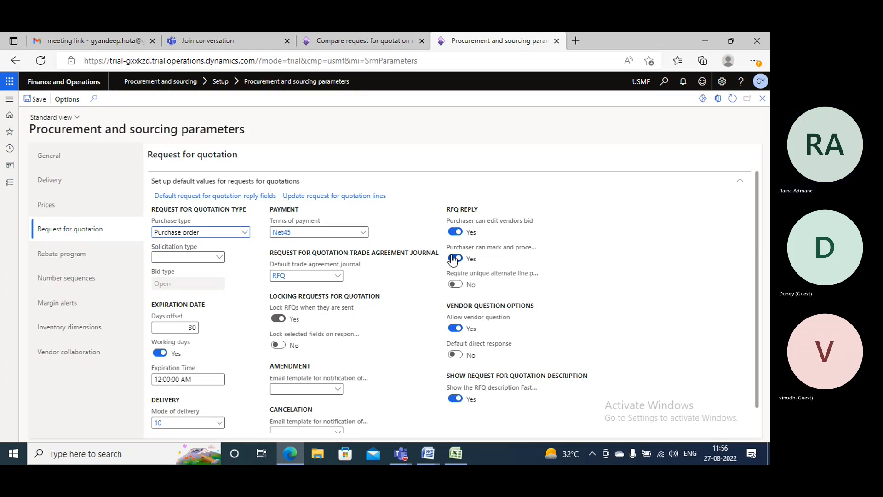
# Step: Set the RFQ reply option that lets the purchaser mark and process replies to No, and close the reply comparison
pyautogui.click(454, 258)
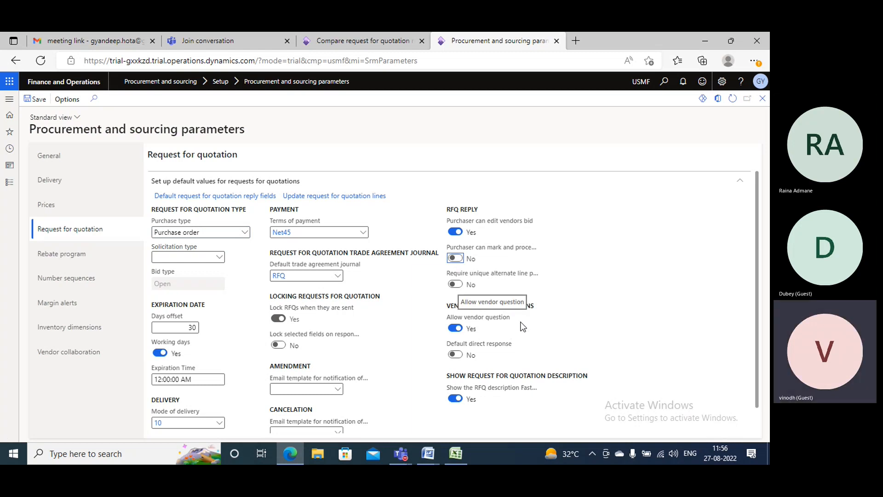
pyautogui.scroll(-1, 523, 326)
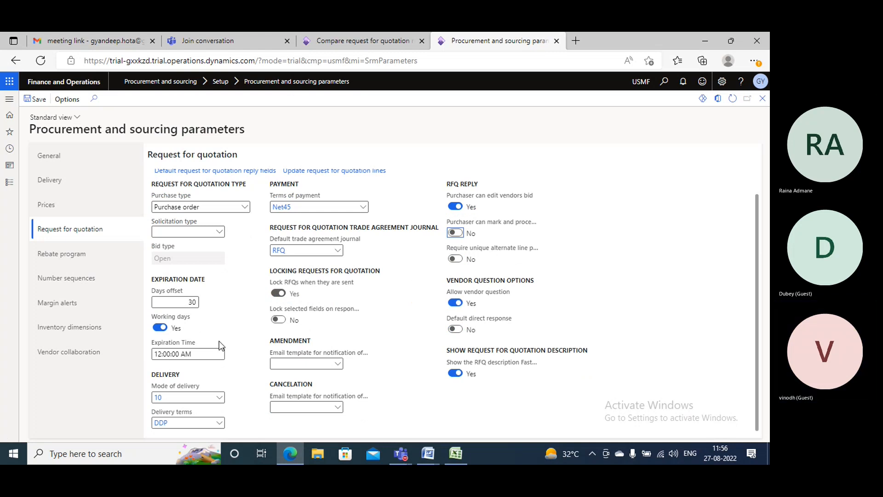
pyautogui.click(393, 38)
pyautogui.click(762, 114)
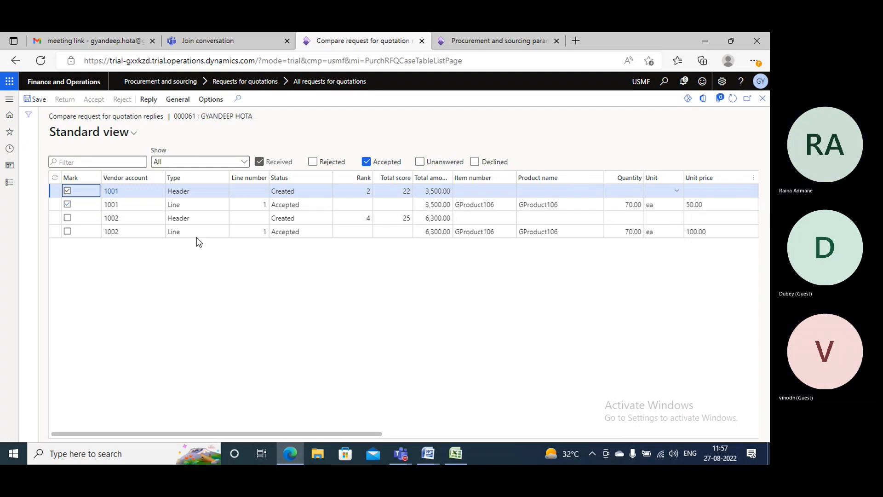
pyautogui.click(763, 98)
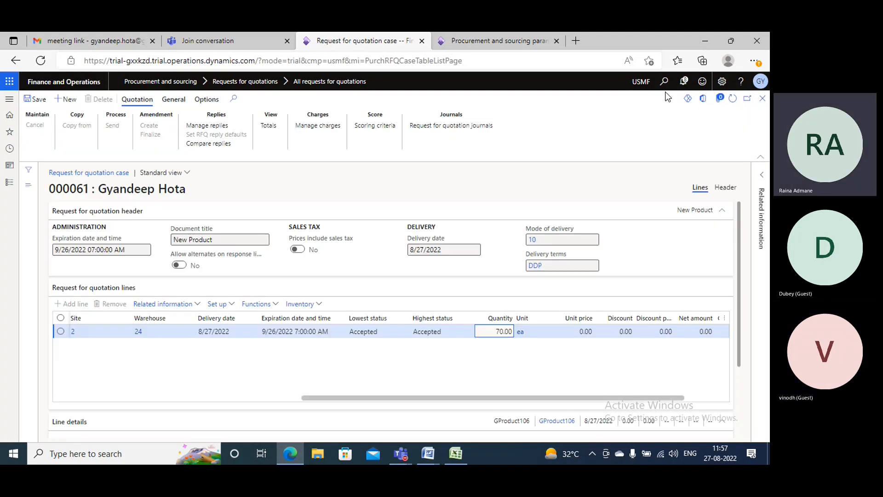
# Step: Open the notifications and select the purchase order number in the first vendor's posting message
pyautogui.click(684, 83)
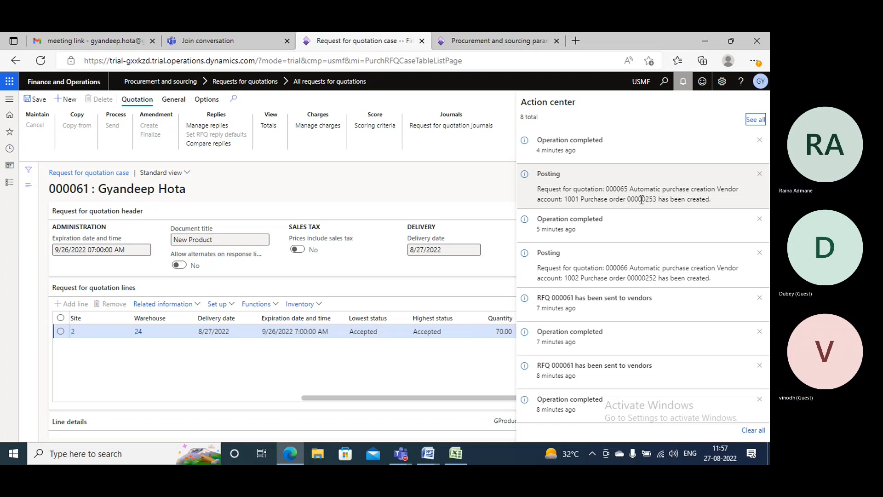
pyautogui.click(658, 198)
pyautogui.moveTo(631, 199); pyautogui.dragTo(628, 199)
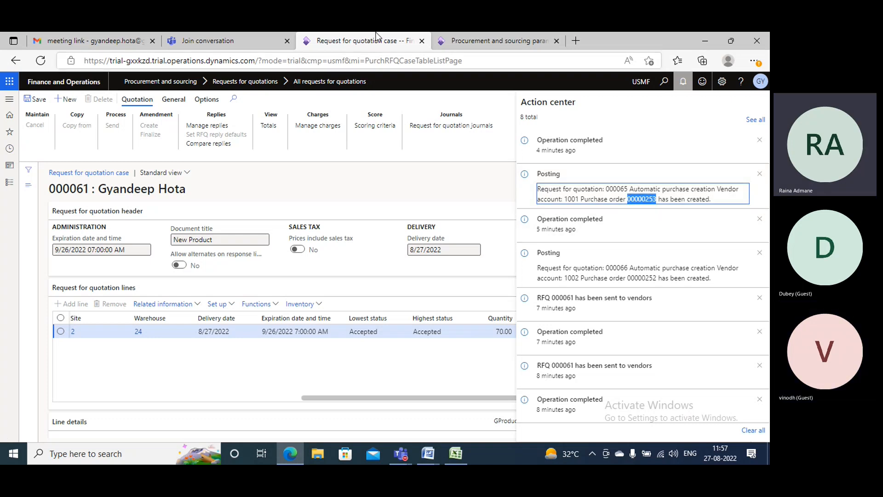
# Step: Switch to the parameters browser tab and open the All purchase orders list in Procurement and sourcing
pyautogui.click(479, 40)
pyautogui.click(9, 99)
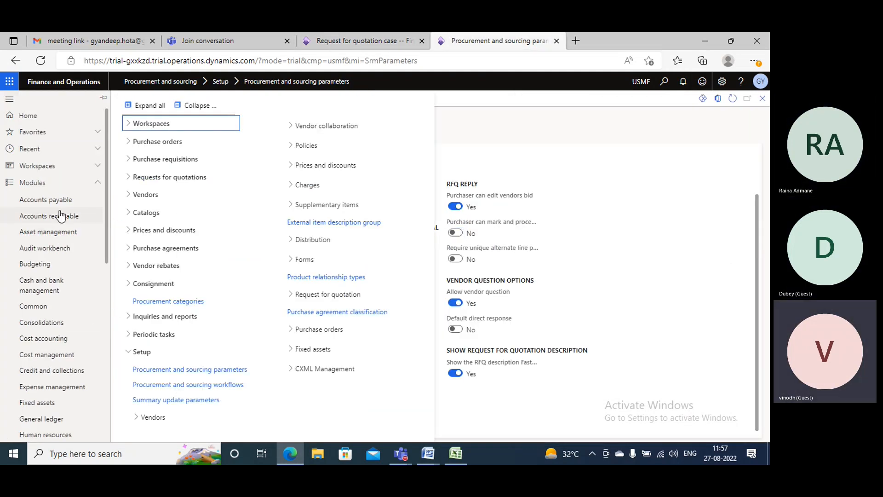
pyautogui.scroll(-5, 62, 325)
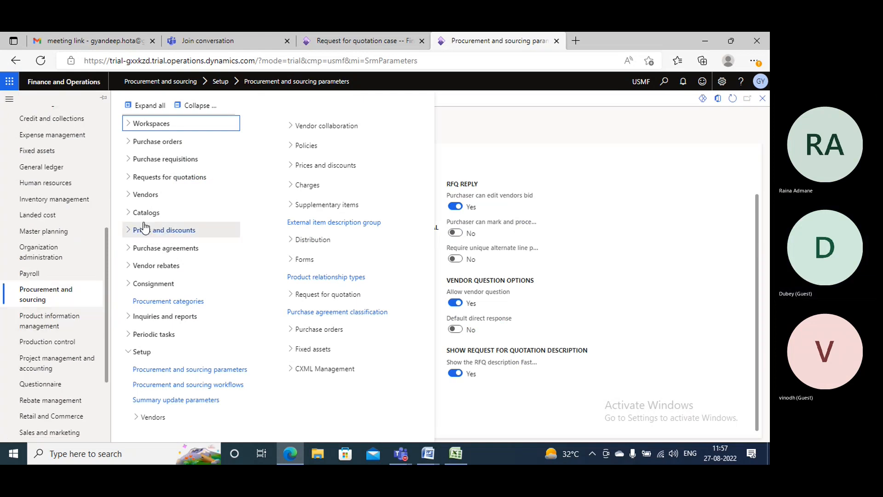
pyautogui.click(171, 143)
pyautogui.click(159, 160)
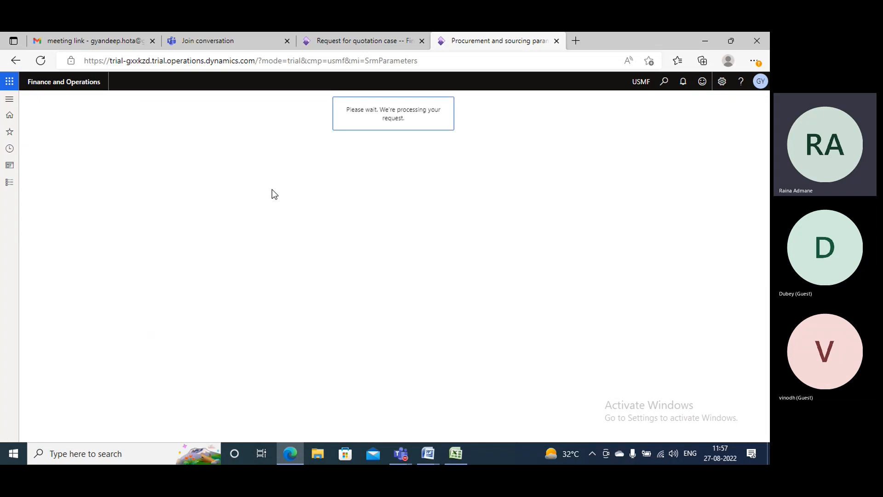
# Step: Return to the New Product request for quotation, dismiss the notifications and reopen the comparison of its replies
pyautogui.click(345, 41)
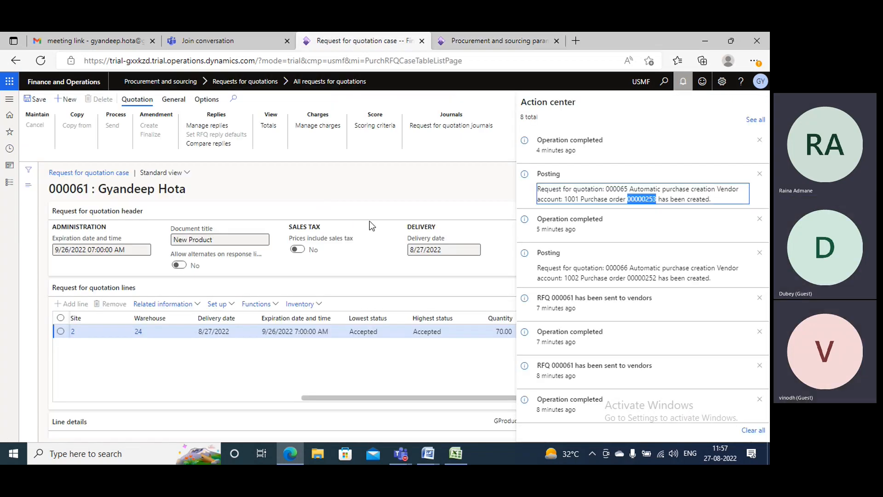
pyautogui.click(505, 40)
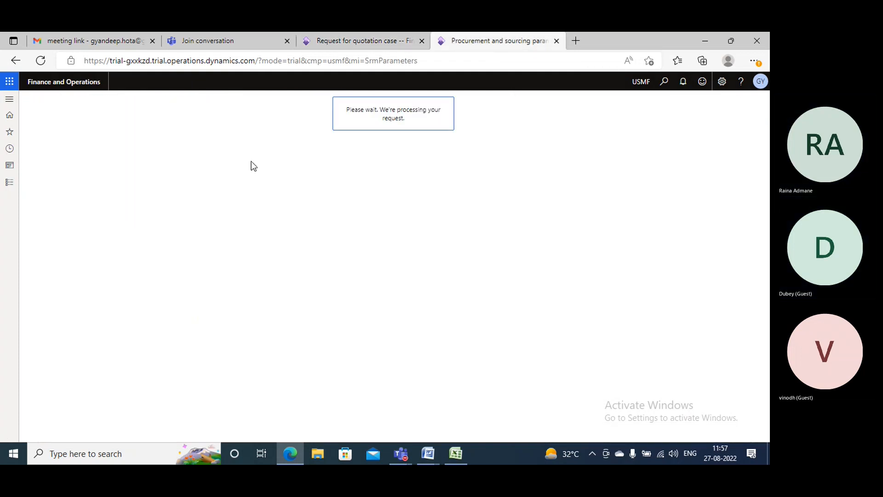
pyautogui.click(321, 40)
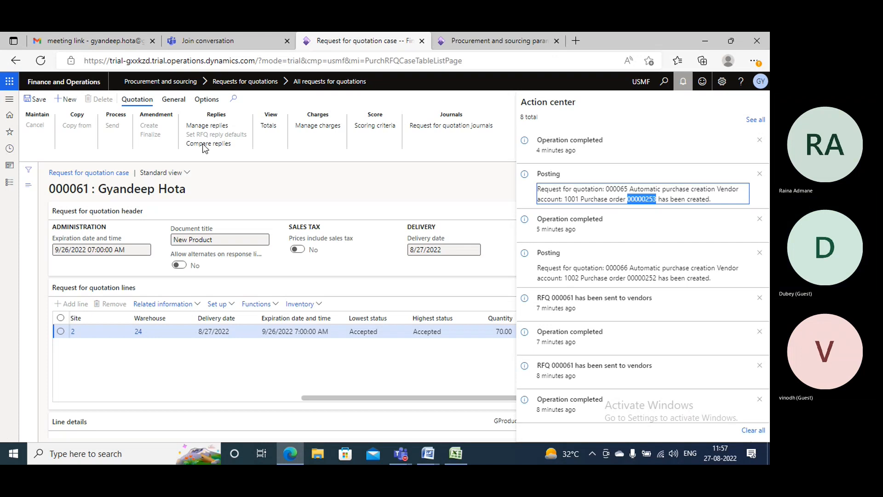
pyautogui.click(205, 165)
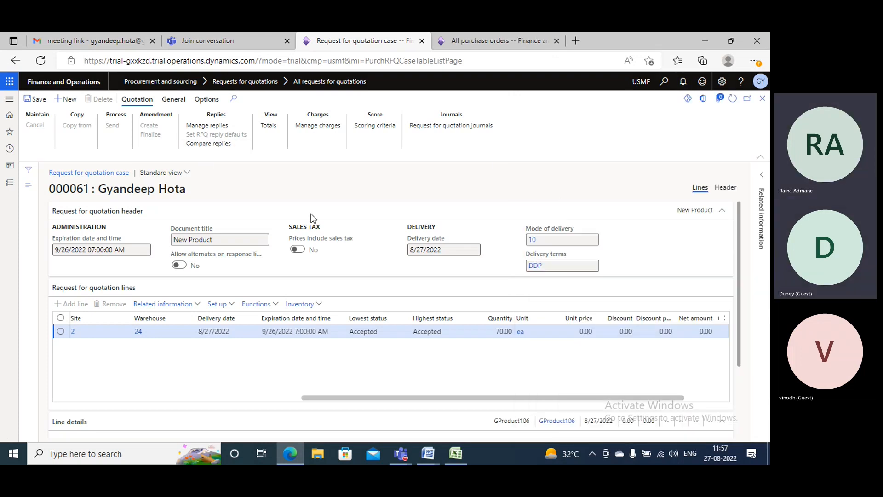
pyautogui.click(208, 143)
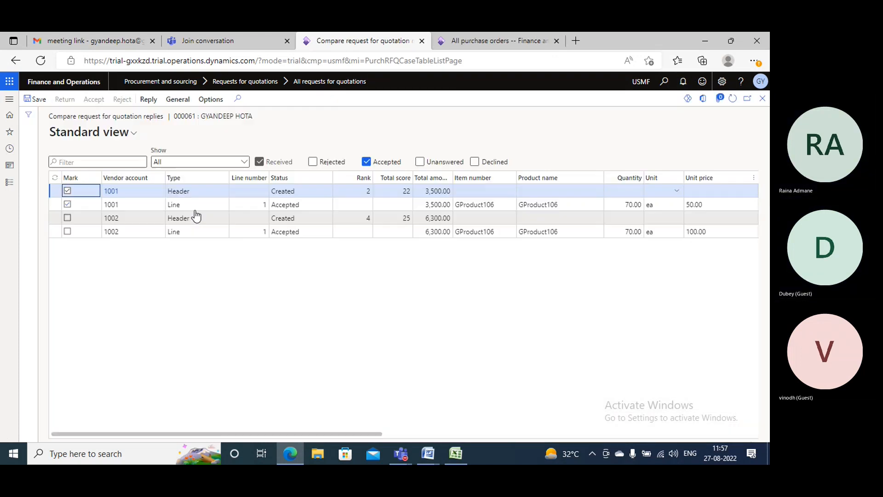
# Step: Unmark the first vendor's reply, mark the second vendor's header and line, and briefly include rejected replies in the comparison
pyautogui.click(67, 189)
pyautogui.click(67, 204)
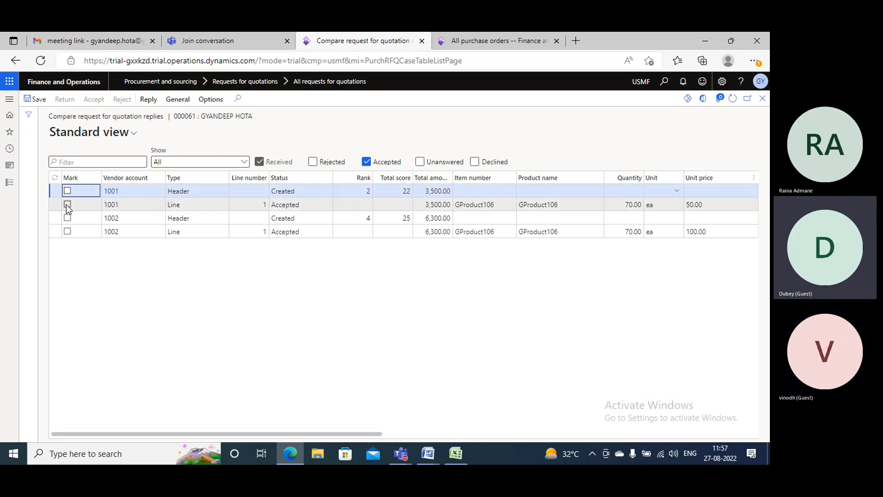
pyautogui.click(68, 218)
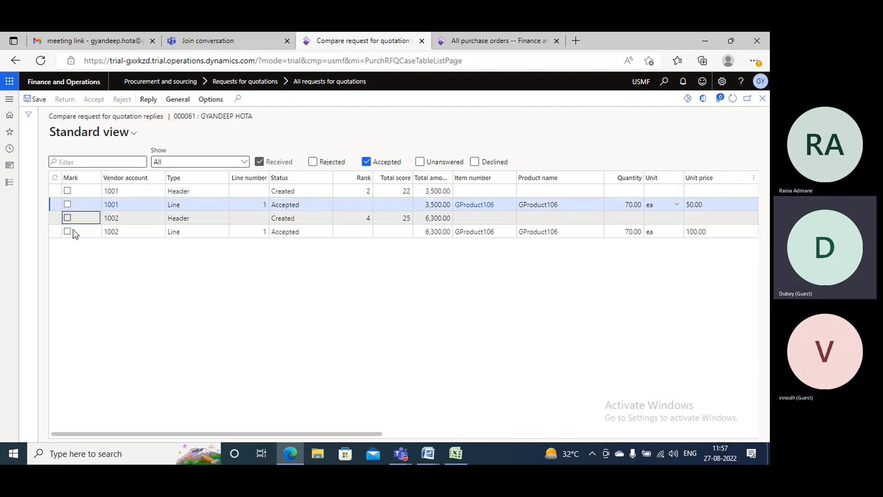
pyautogui.click(68, 232)
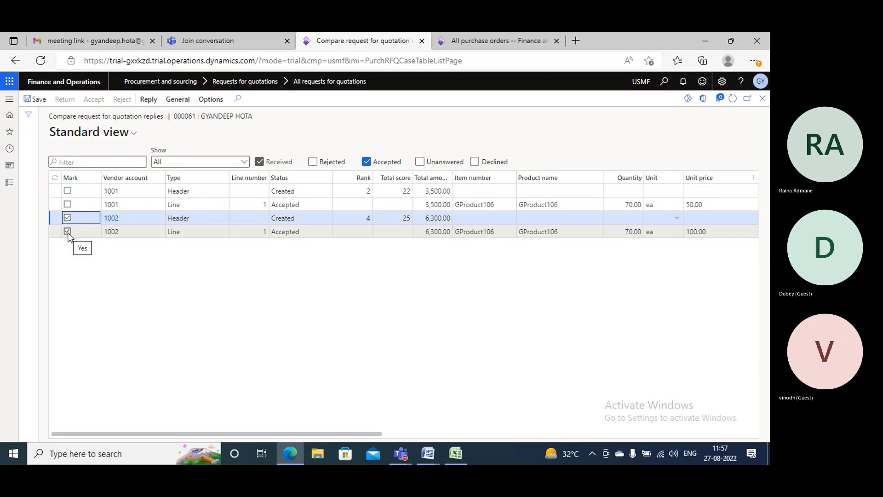
pyautogui.click(315, 194)
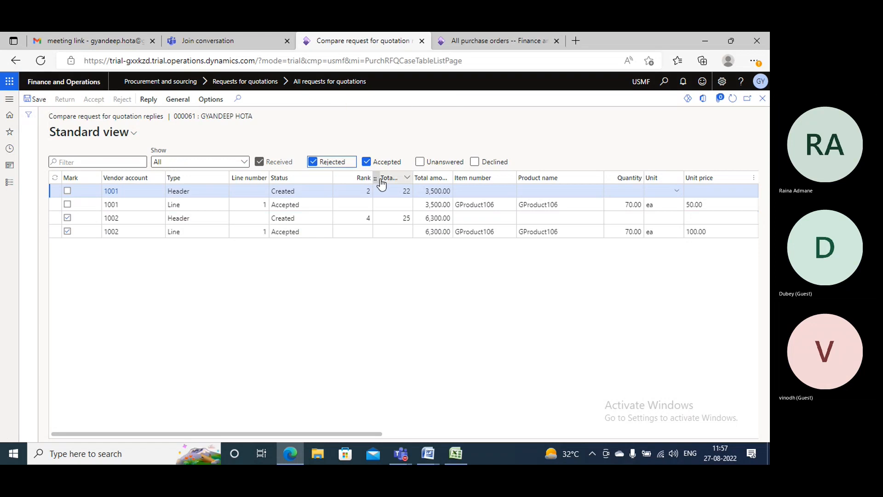
pyautogui.click(313, 161)
# Step: Filter the purchase orders list by the first vendor's order number and open the Acme Office Supplies order to review its lines
pyautogui.click(515, 41)
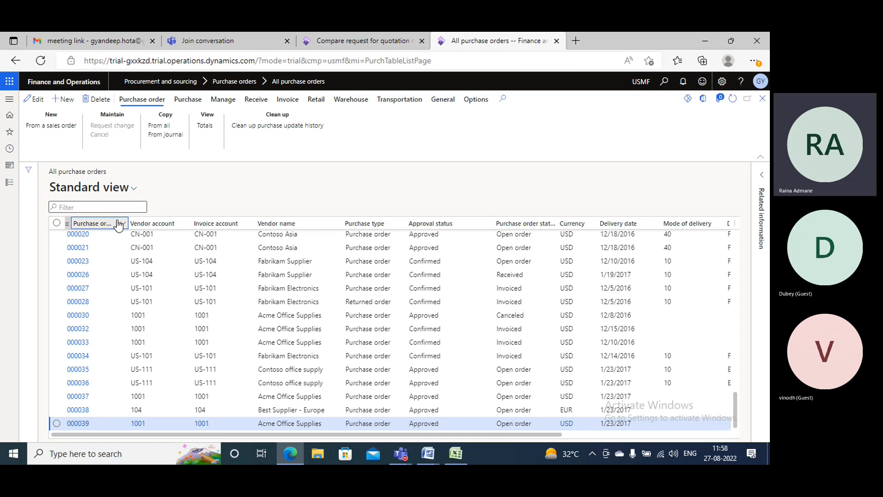
pyautogui.click(121, 224)
pyautogui.write('00000253')
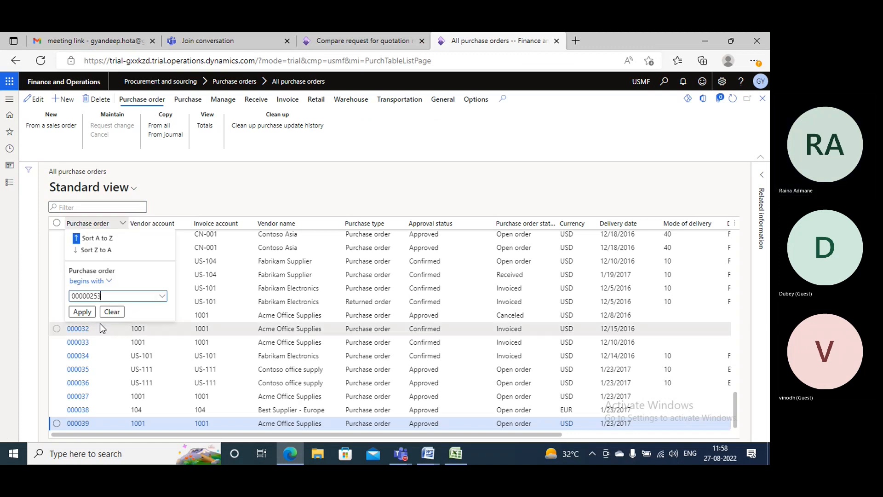
pyautogui.click(83, 313)
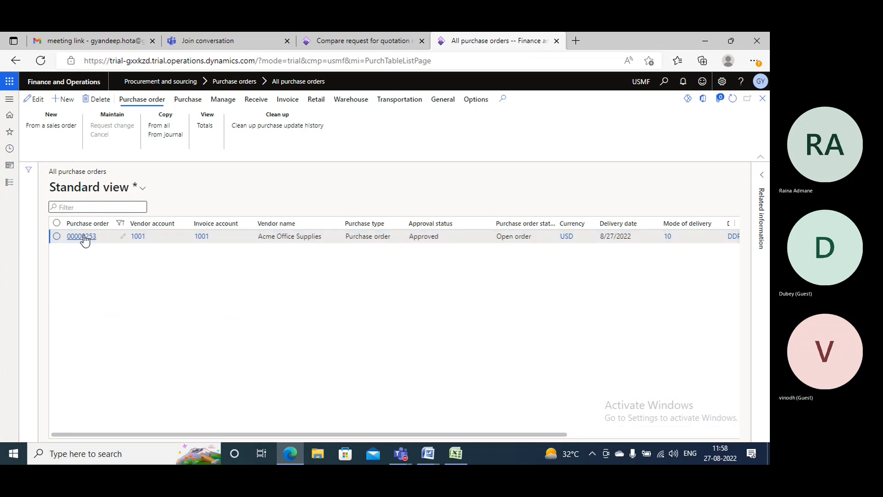
pyautogui.click(82, 236)
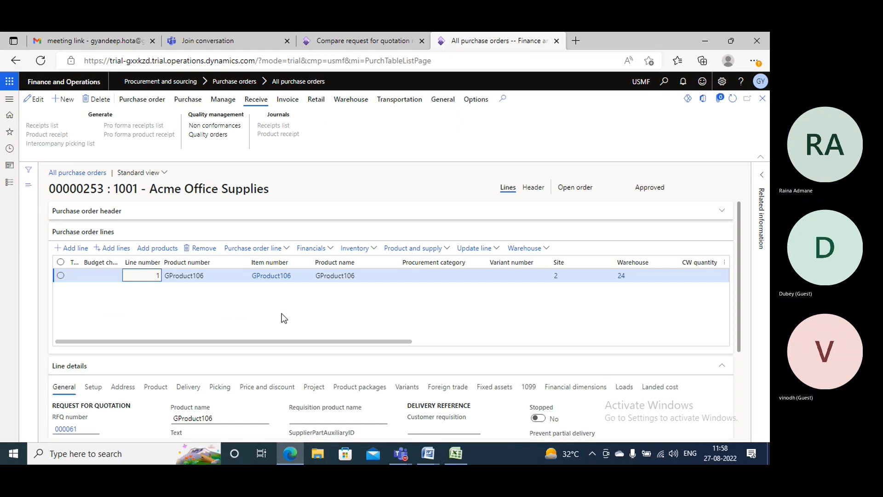
pyautogui.moveTo(302, 340); pyautogui.dragTo(275, 332)
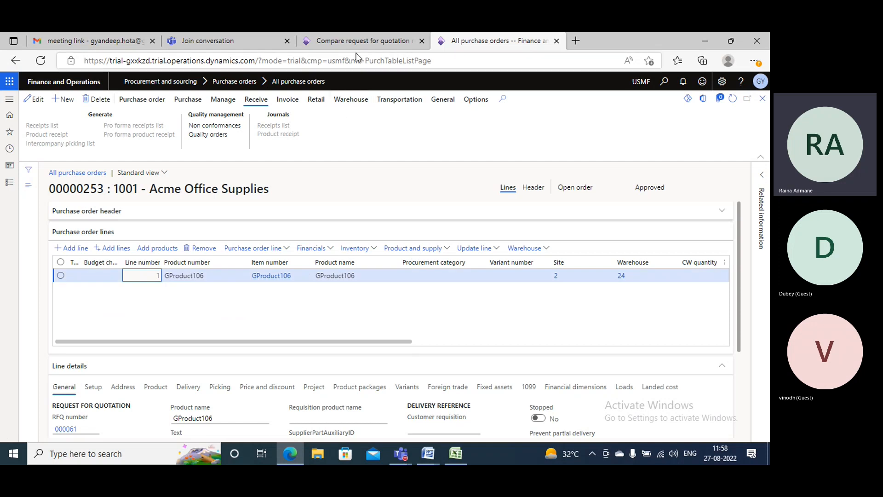
# Step: Go back to the reply comparison, open the notifications and select the purchase order number in the second vendor's posting message
pyautogui.click(354, 41)
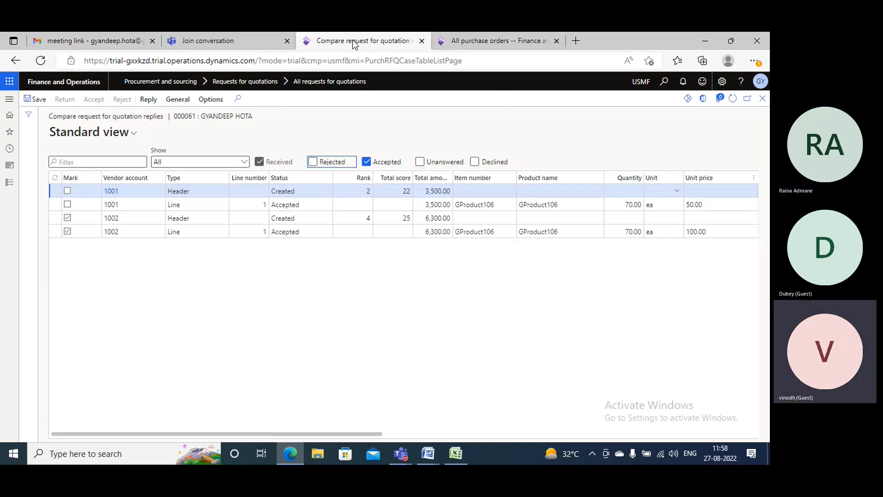
pyautogui.click(685, 81)
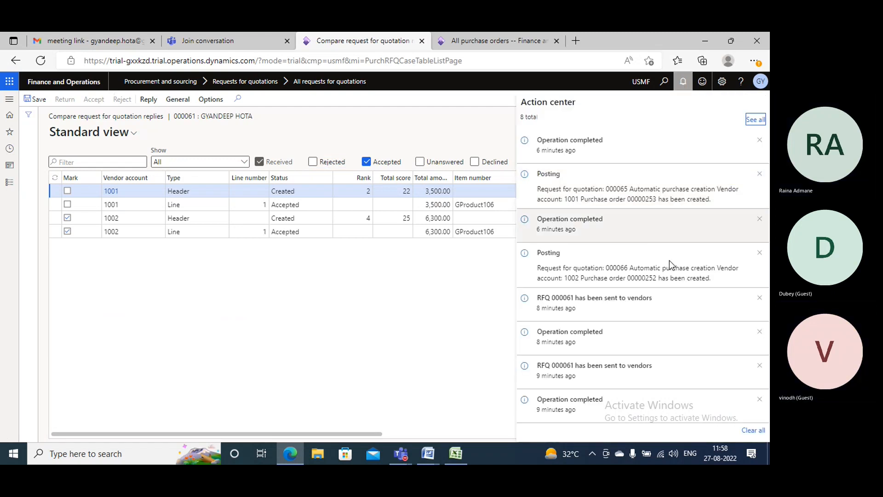
pyautogui.moveTo(658, 279); pyautogui.dragTo(648, 277)
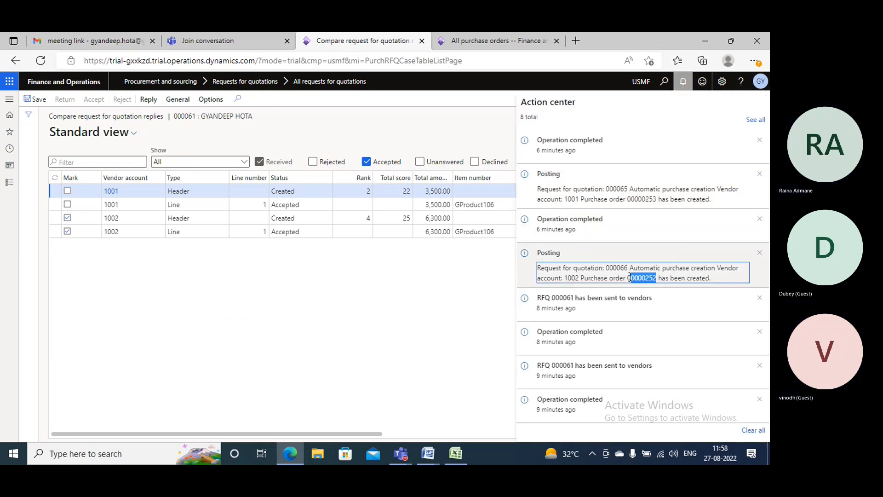
# Step: Return to the purchase orders list, filter it by the second vendor's order number and open the Lande Packaging Supplies order
pyautogui.click(492, 40)
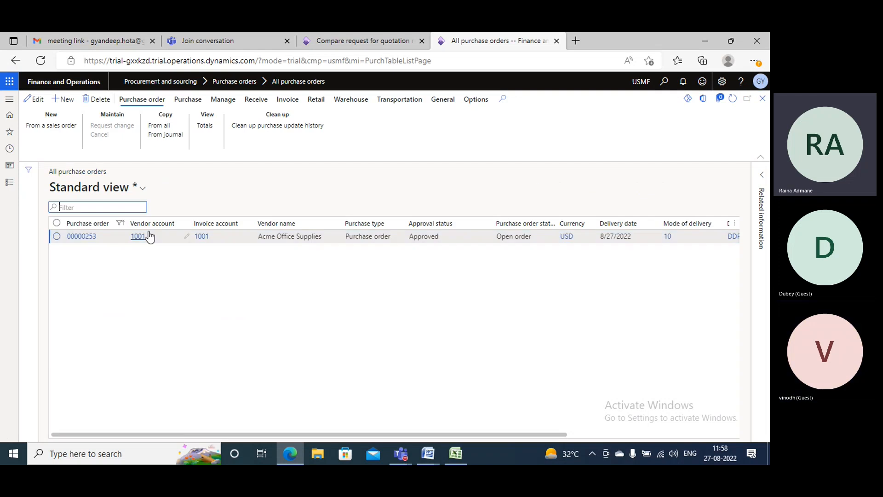
pyautogui.click(122, 223)
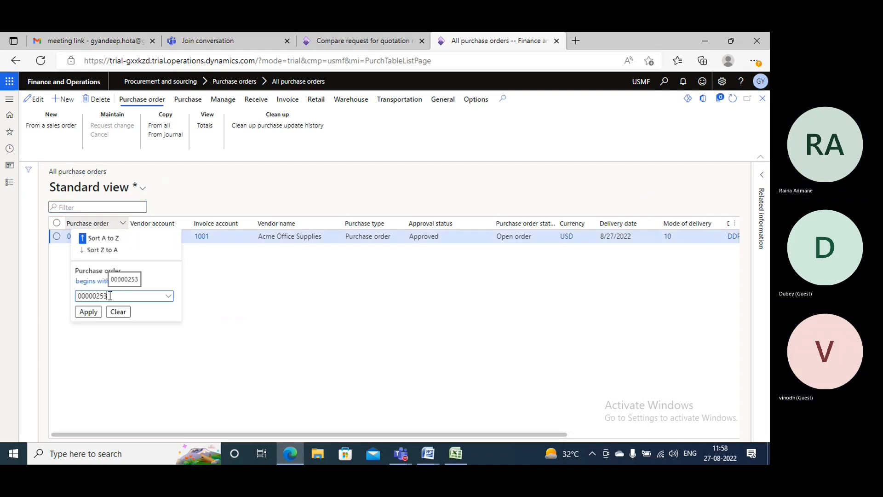
pyautogui.press('Return')
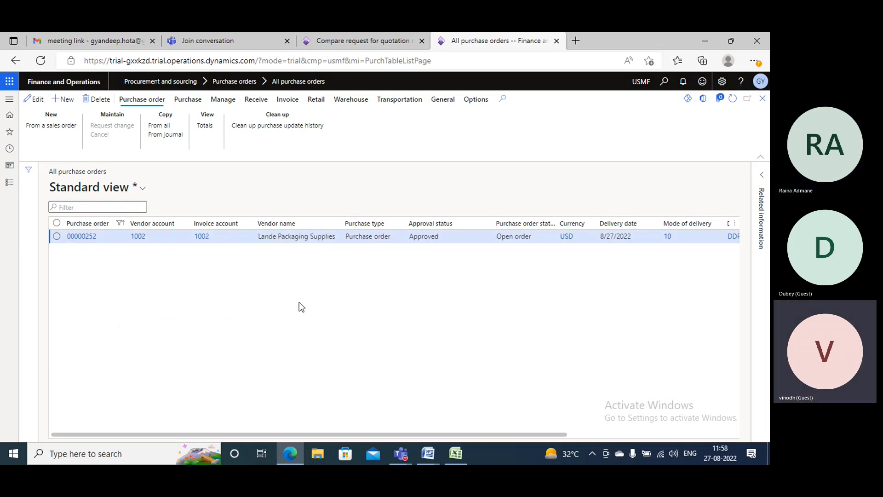
pyautogui.moveTo(329, 339)
pyautogui.mouseDown()
pyautogui.moveTo(566, 348)
pyautogui.moveTo(322, 338)
pyautogui.mouseUp()
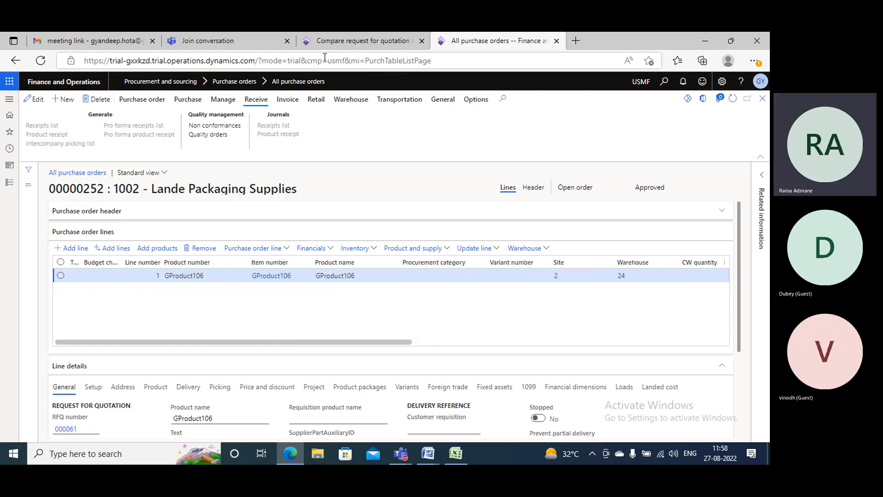
# Step: Return to the reply comparison, dismiss the notifications and unmark the second vendor's header and line
pyautogui.click(322, 41)
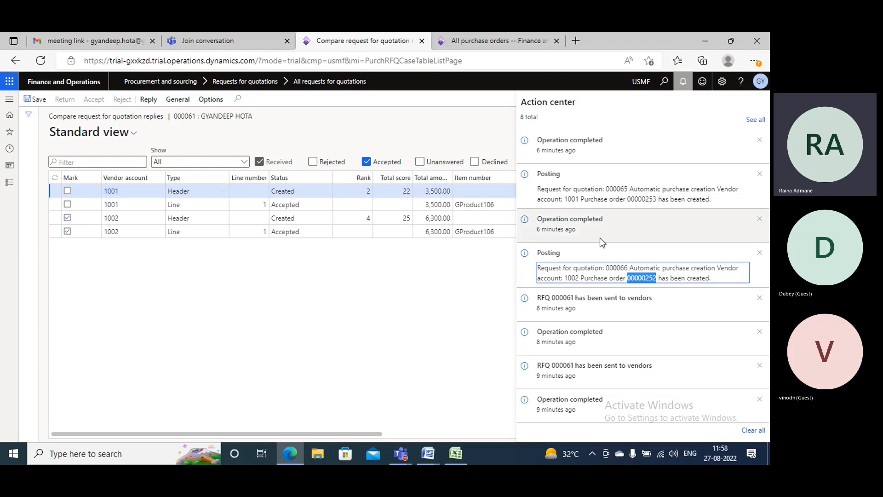
pyautogui.click(236, 278)
pyautogui.click(67, 218)
pyautogui.click(67, 232)
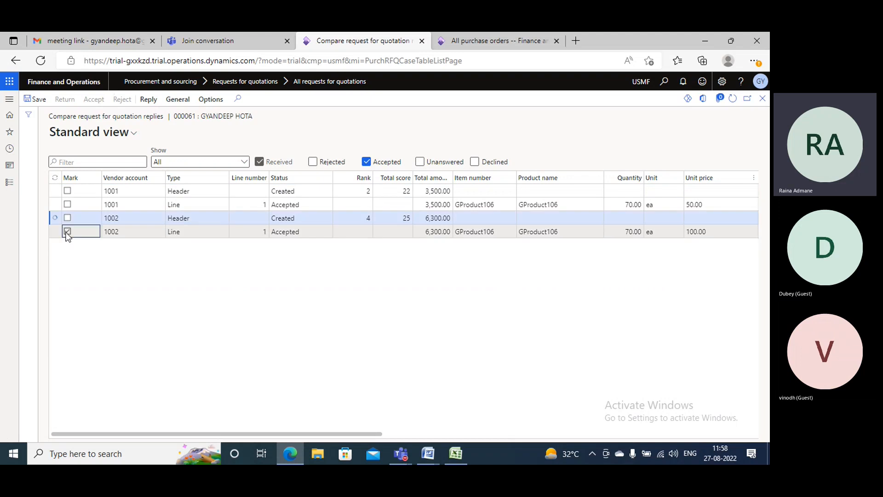
# Step: Reopen the Procurement and sourcing parameters from the other browser tab and review the settings on the Request for quotation page
pyautogui.click(516, 37)
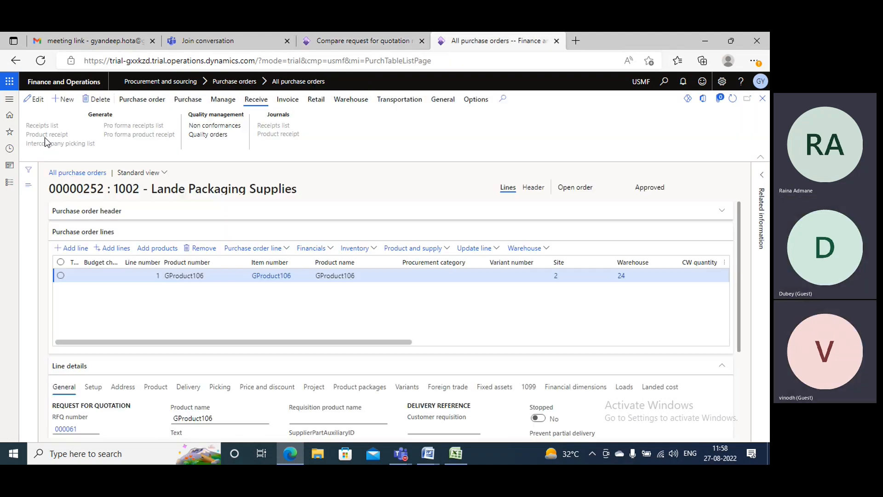
pyautogui.click(9, 98)
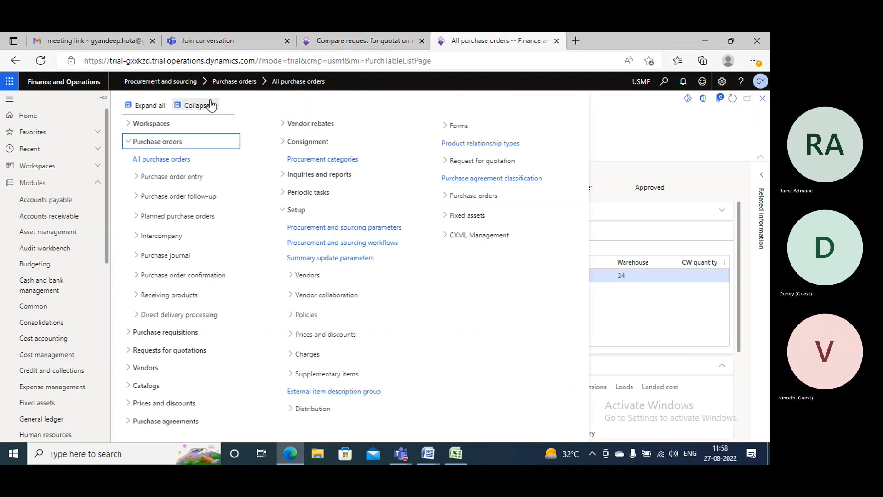
pyautogui.click(193, 106)
pyautogui.click(143, 352)
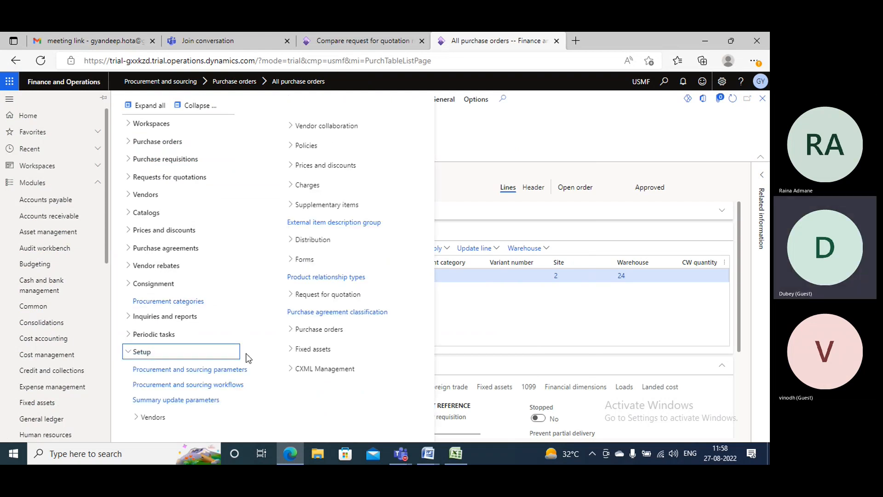
pyautogui.click(217, 370)
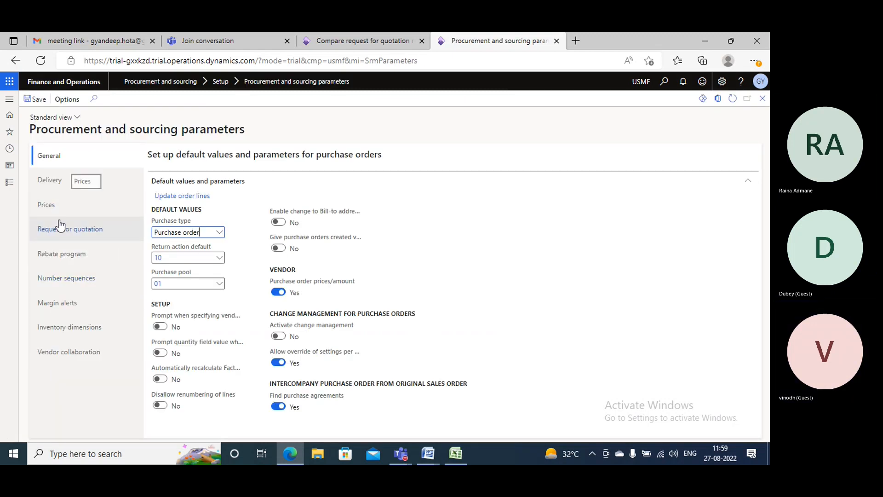
pyautogui.click(60, 226)
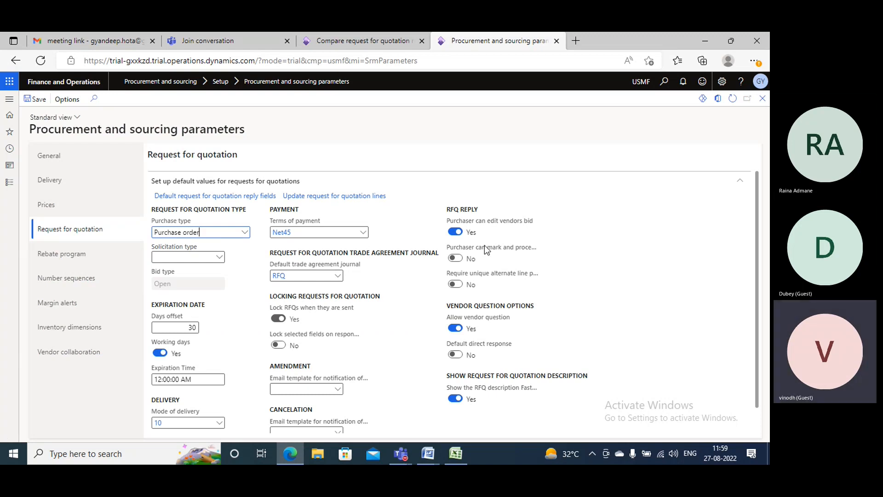
pyautogui.scroll(-1, 492, 255)
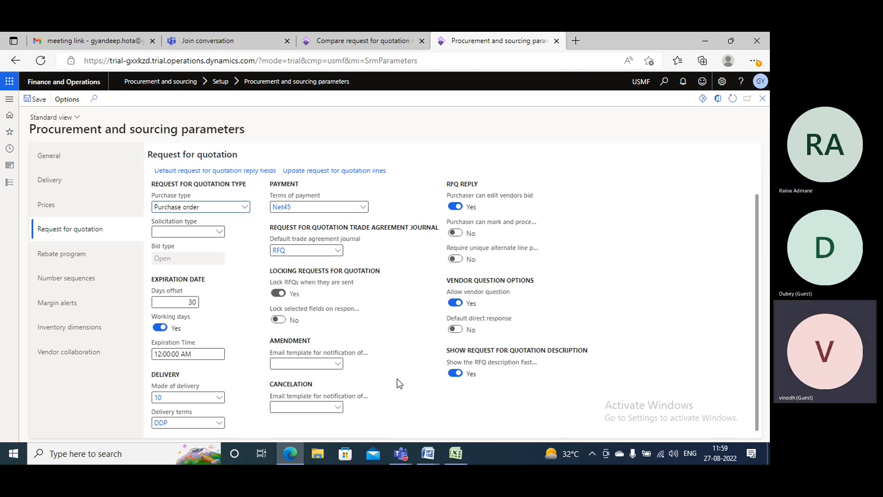
pyautogui.moveTo(311, 313)
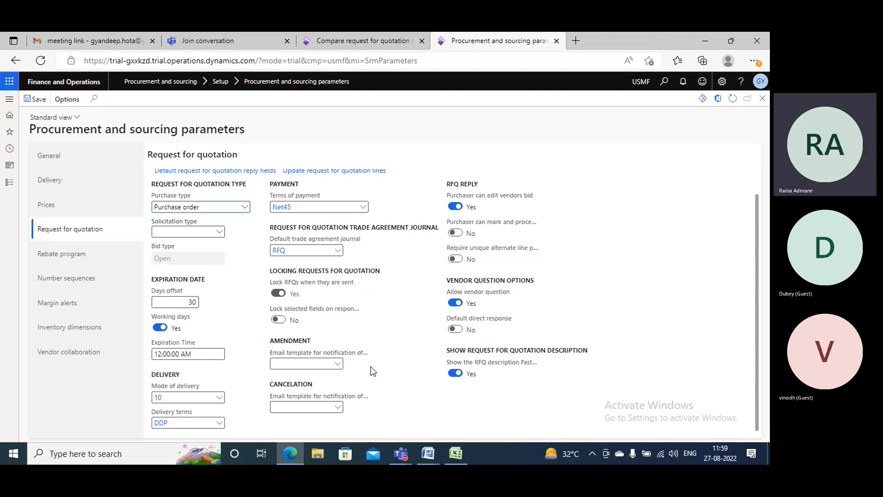
# Step: Open Procurement Policy USMF from the purchasing policies in the Procurement and sourcing setup
pyautogui.scroll(1, 401, 301)
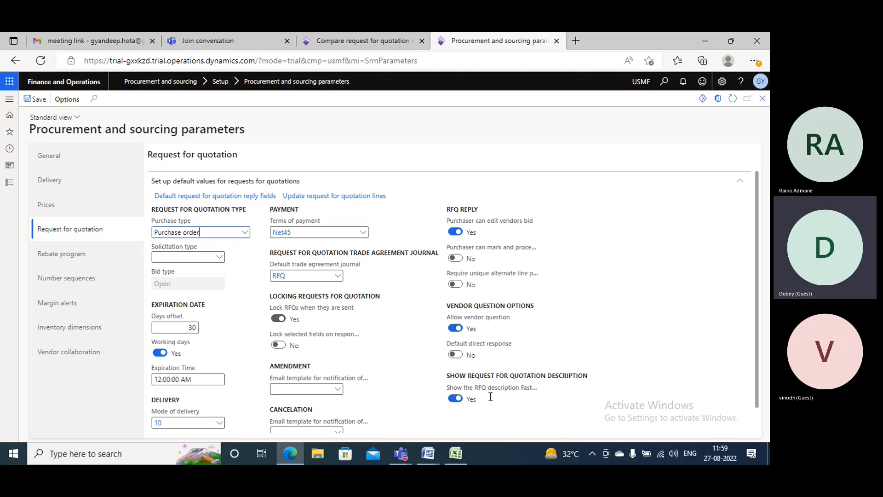
pyautogui.click(10, 100)
pyautogui.click(148, 107)
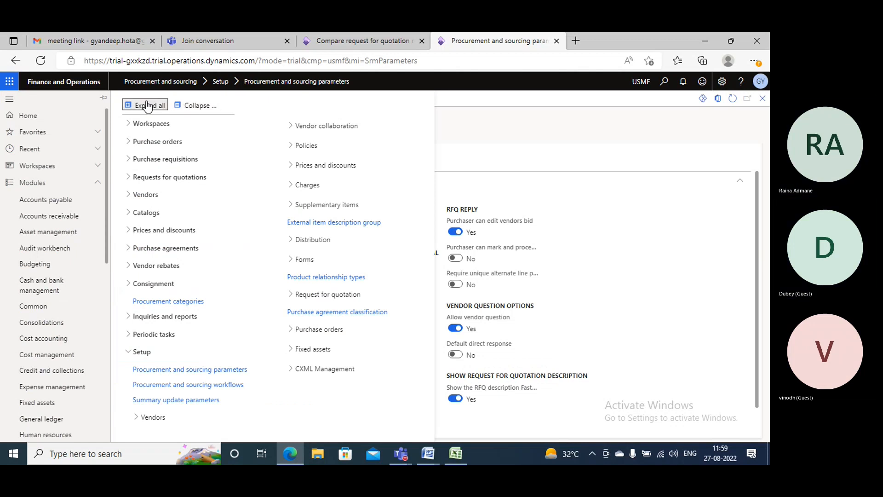
pyautogui.click(195, 108)
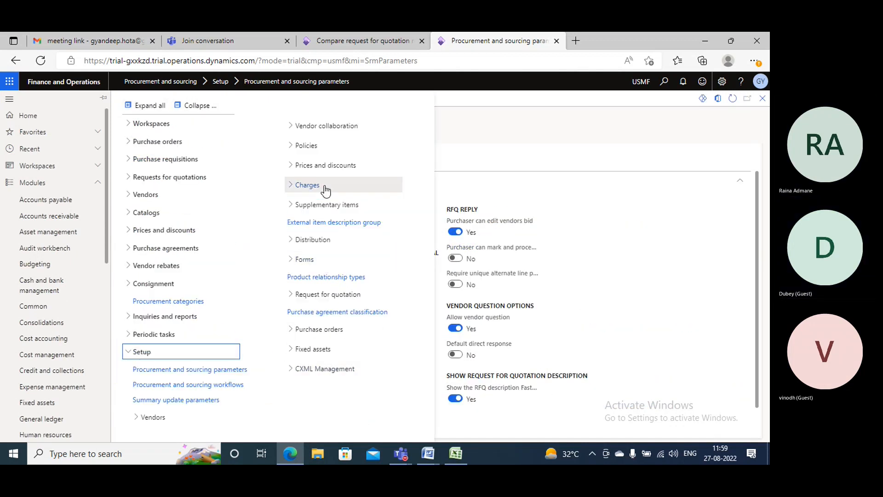
pyautogui.click(320, 146)
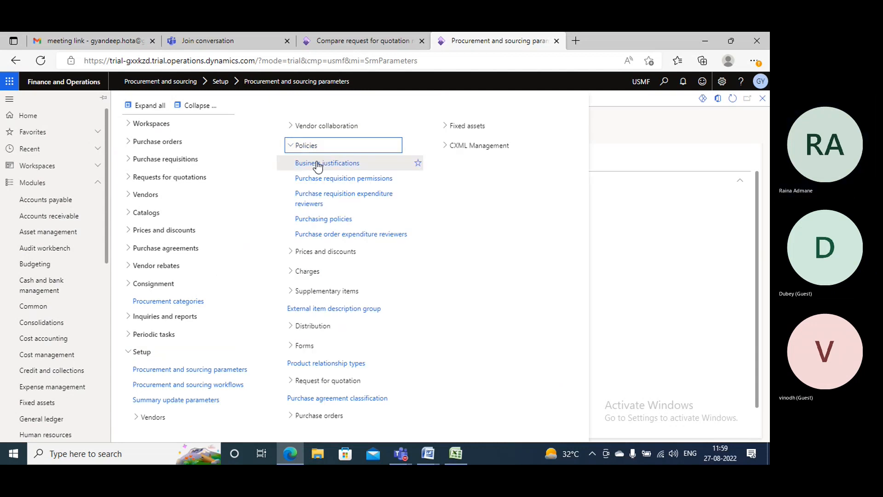
pyautogui.click(328, 220)
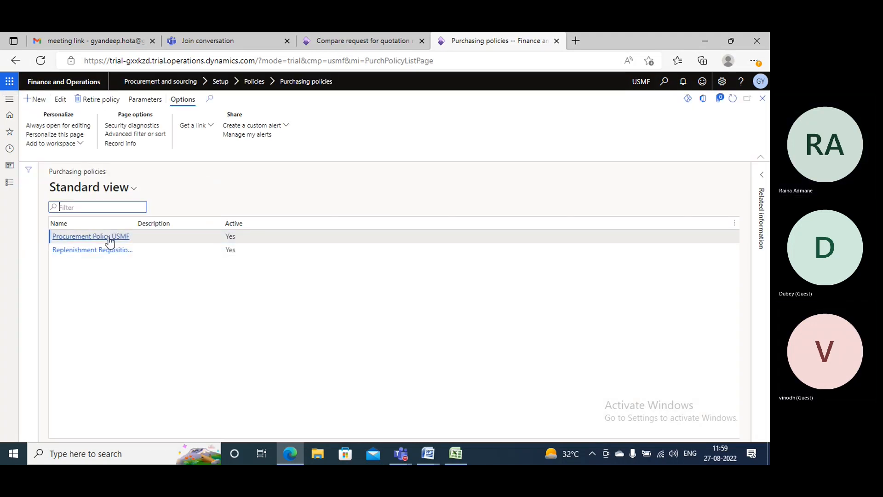
pyautogui.click(110, 238)
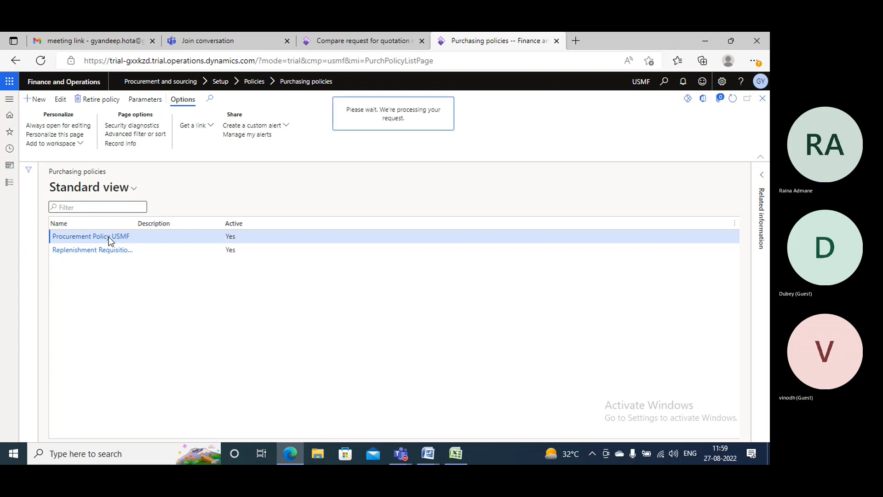
# Step: View the request for quotation control criteria of the policy's purchase requisition RFQ rule
pyautogui.scroll(-3, 462, 288)
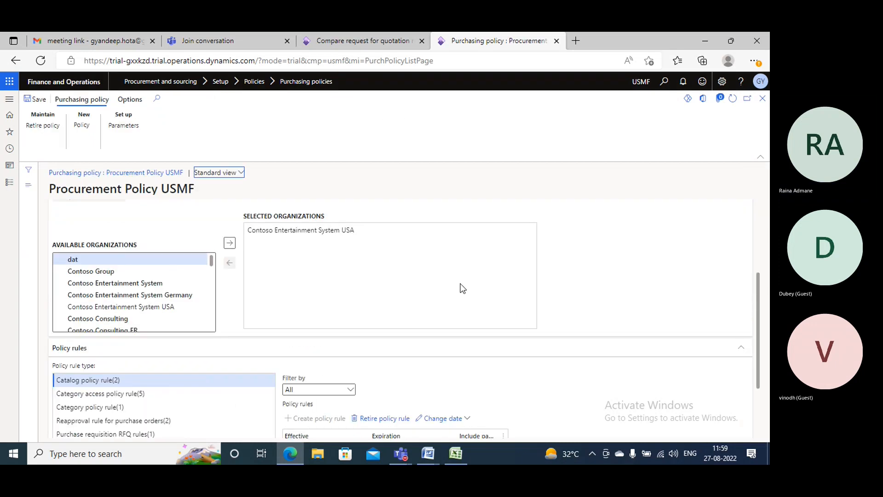
pyautogui.scroll(-2, 180, 301)
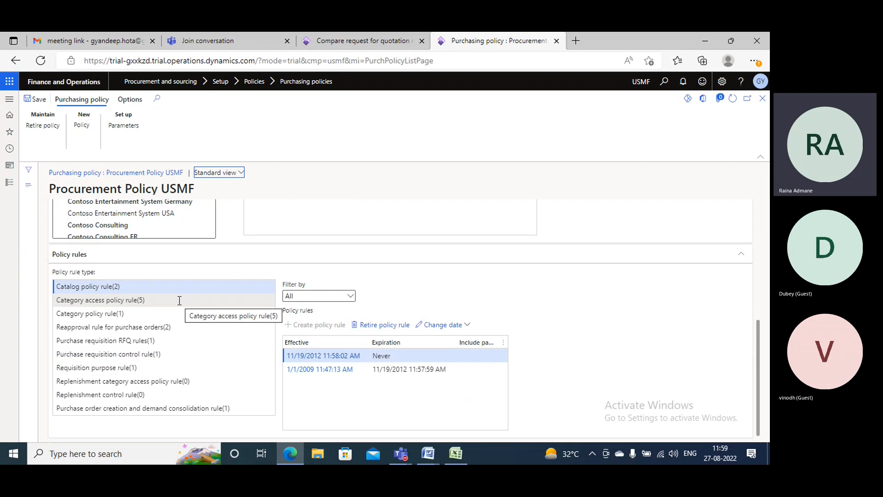
pyautogui.click(170, 341)
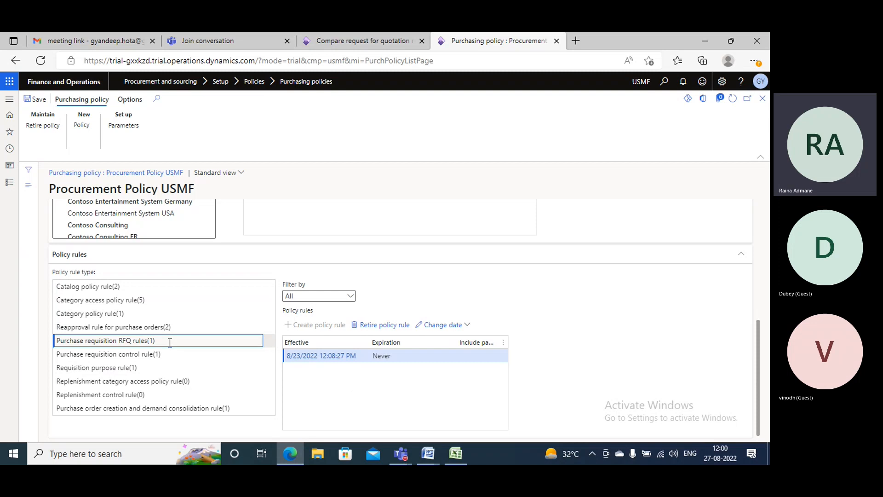
pyautogui.click(312, 362)
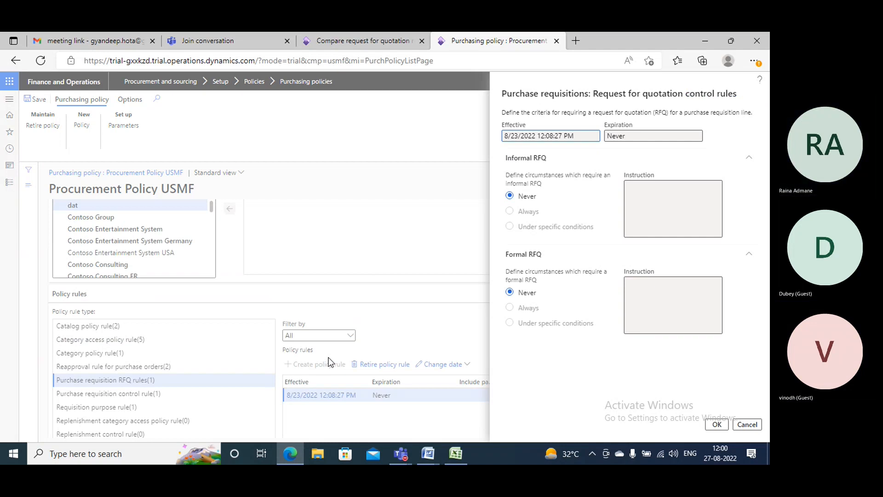
# Step: Retire the purchase requisition RFQ rule in Procurement Policy USMF
pyautogui.click(385, 368)
pyautogui.scroll(-5, 235, 341)
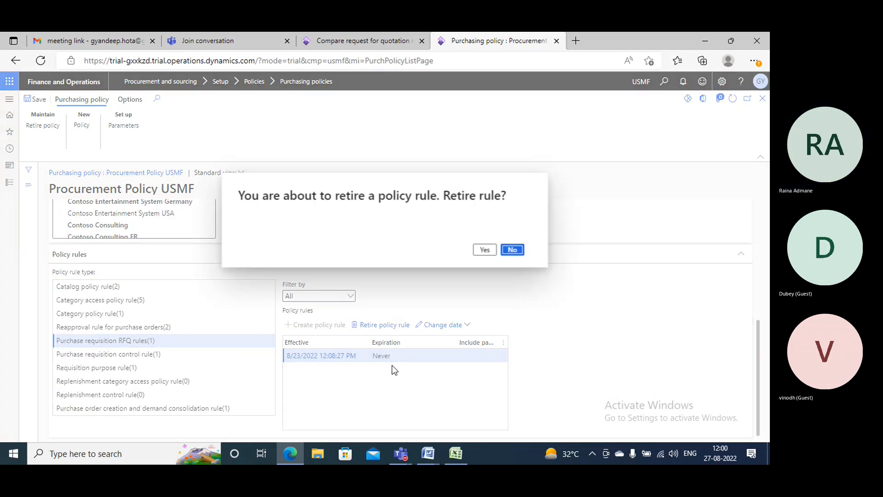
pyautogui.scroll(-5, 230, 356)
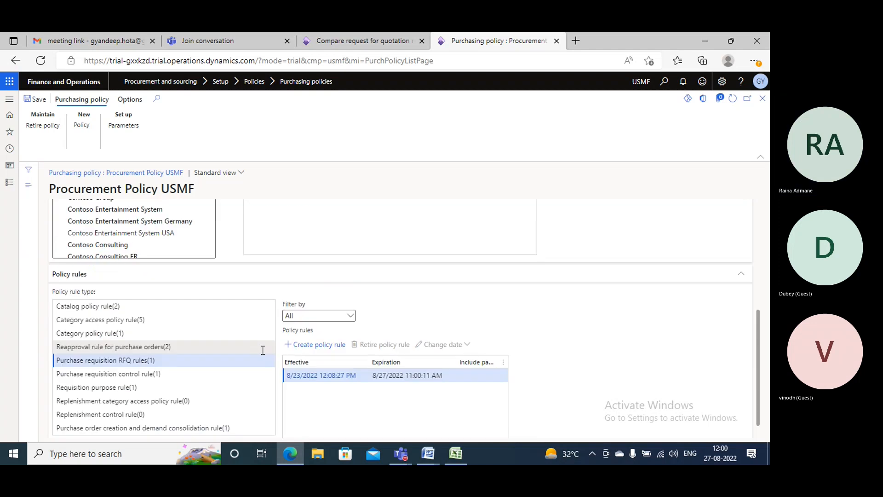
# Step: Review the rules defined under the policy rule types of Procurement Policy USMF, from catalog to replenishment category access
pyautogui.click(153, 341)
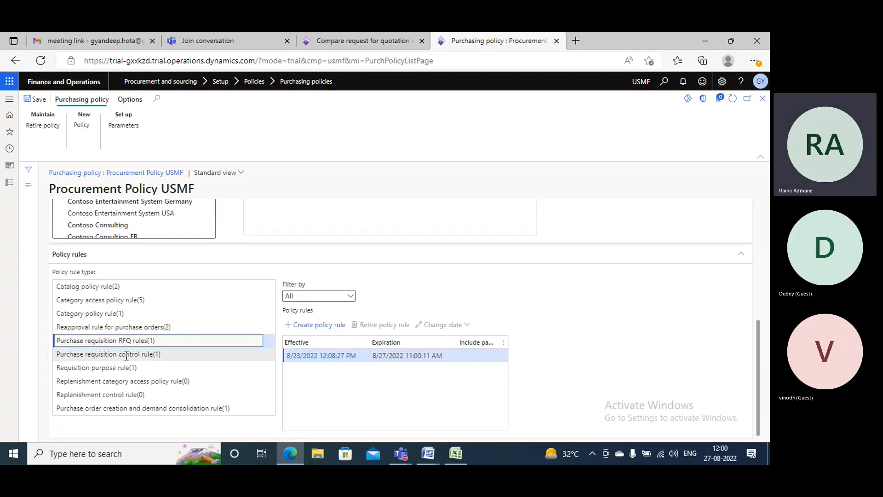
pyautogui.click(143, 354)
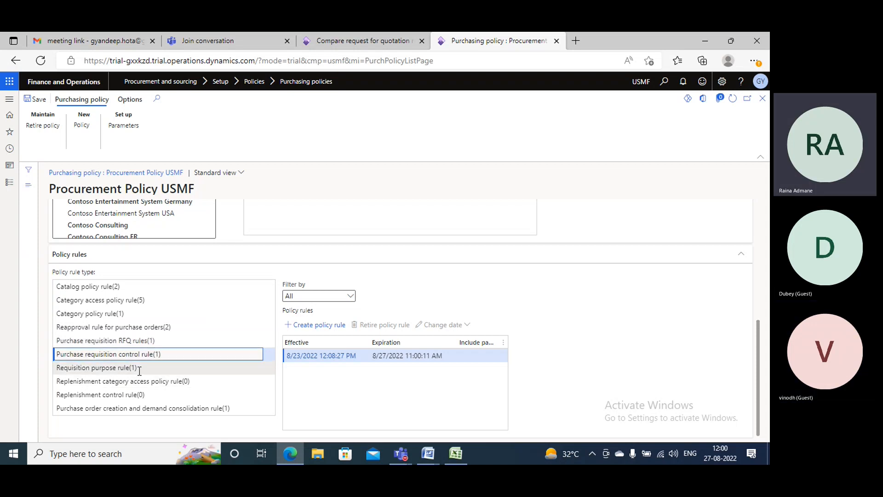
pyautogui.click(138, 367)
pyautogui.click(170, 381)
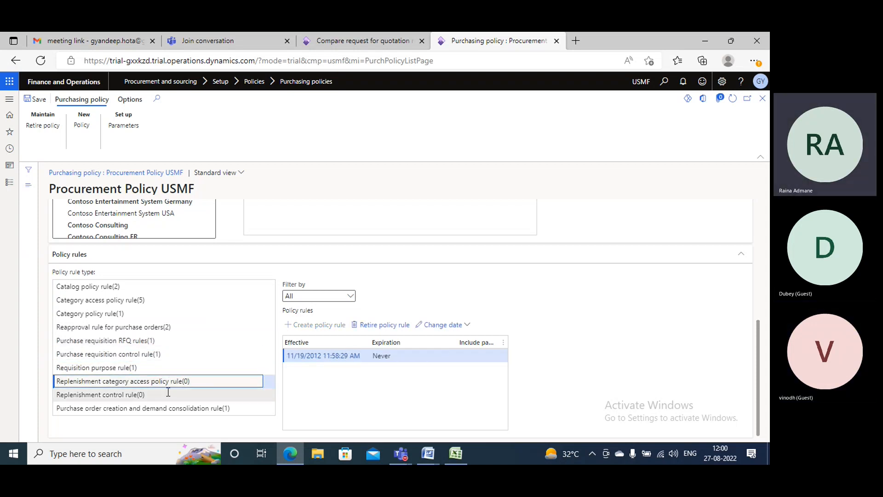
pyautogui.scroll(1, 117, 322)
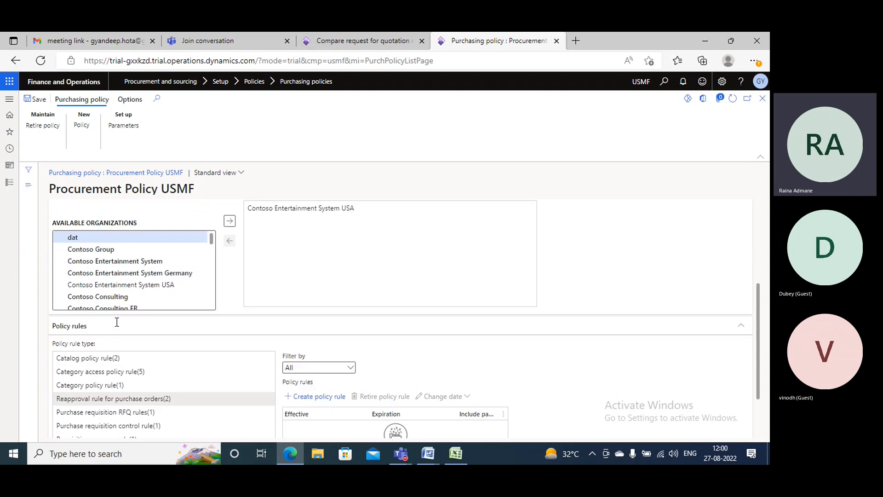
pyautogui.scroll(-1, 170, 334)
pyautogui.click(117, 286)
pyautogui.click(138, 300)
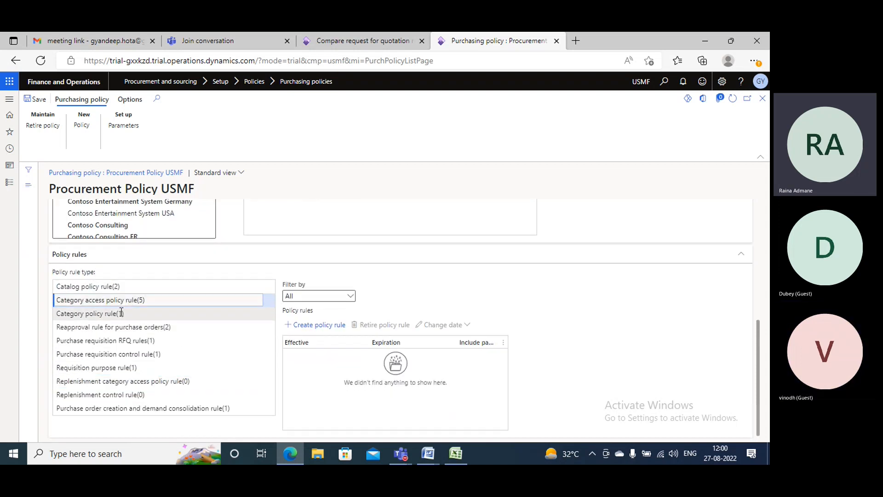
pyautogui.click(147, 313)
pyautogui.click(138, 326)
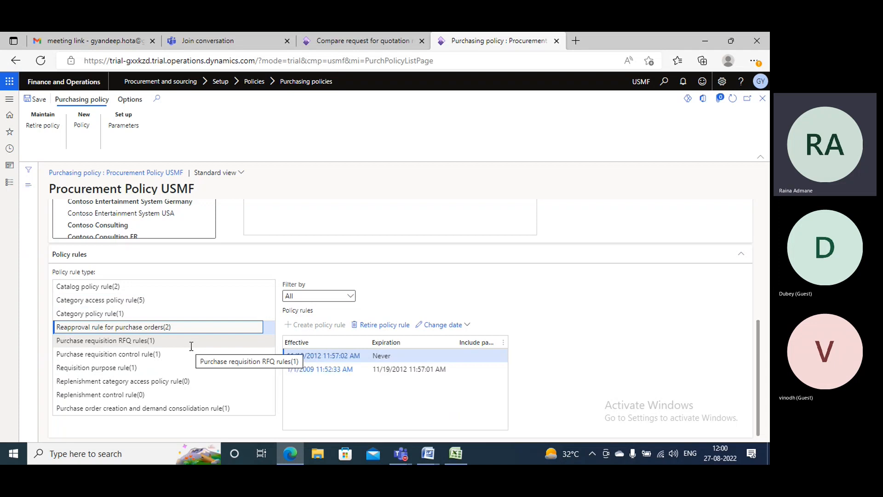
pyautogui.click(130, 340)
pyautogui.click(159, 361)
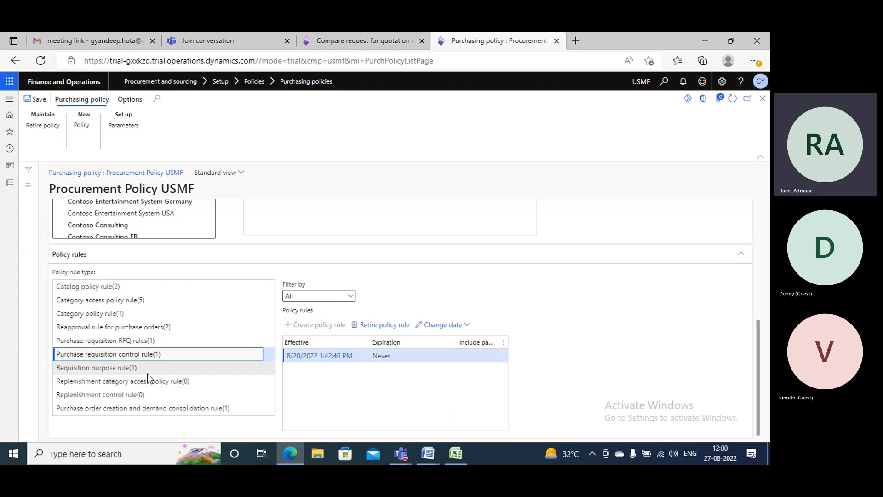
pyautogui.click(126, 367)
pyautogui.click(225, 381)
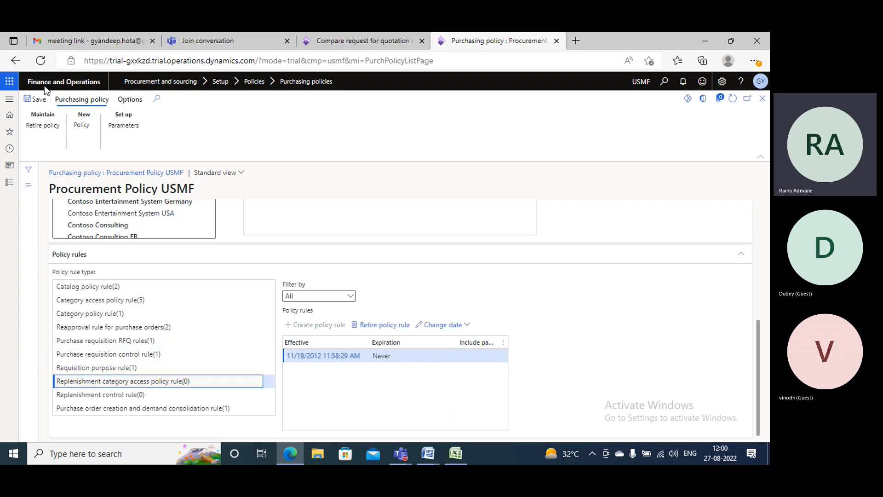
# Step: Go back to the purchasing policies list, inspect the policy rules of Replenishment Requisition USRT, and close that policy
pyautogui.click(9, 99)
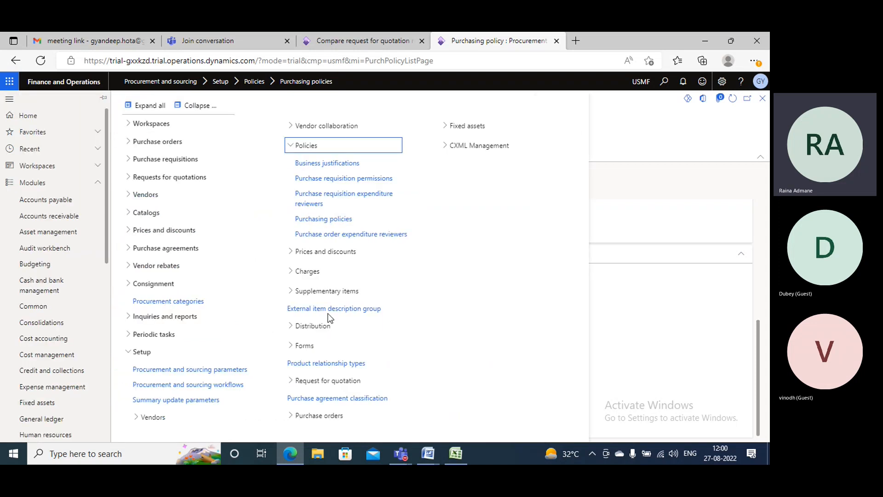
pyautogui.click(622, 150)
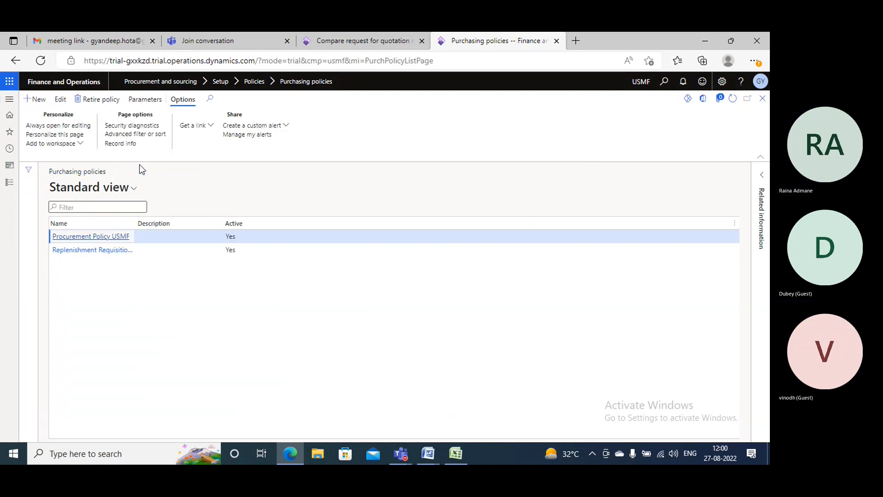
pyautogui.click(111, 251)
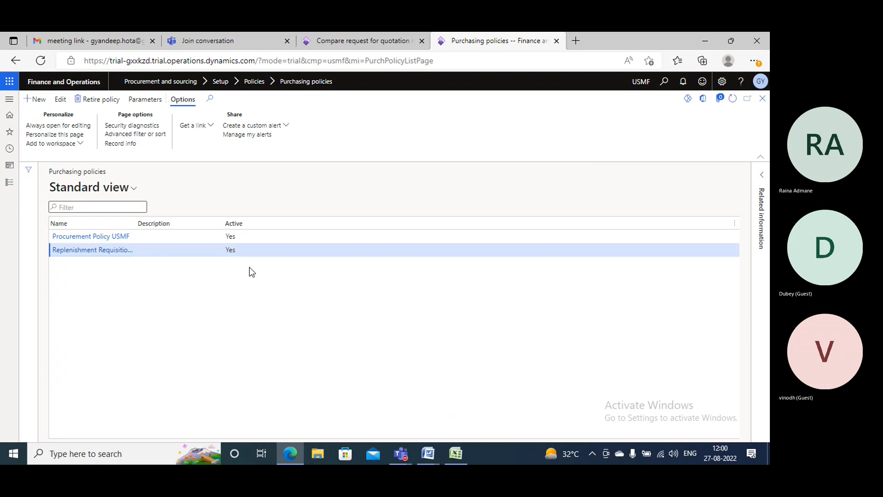
pyautogui.scroll(-5, 267, 354)
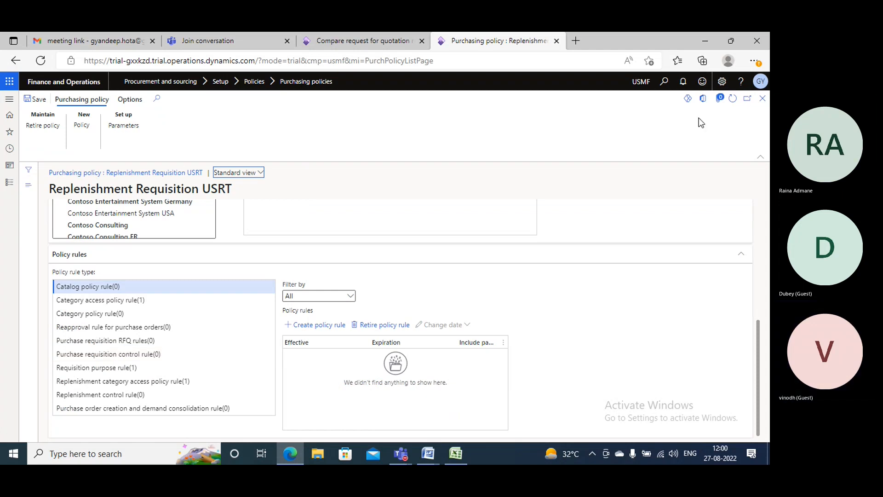
pyautogui.click(763, 99)
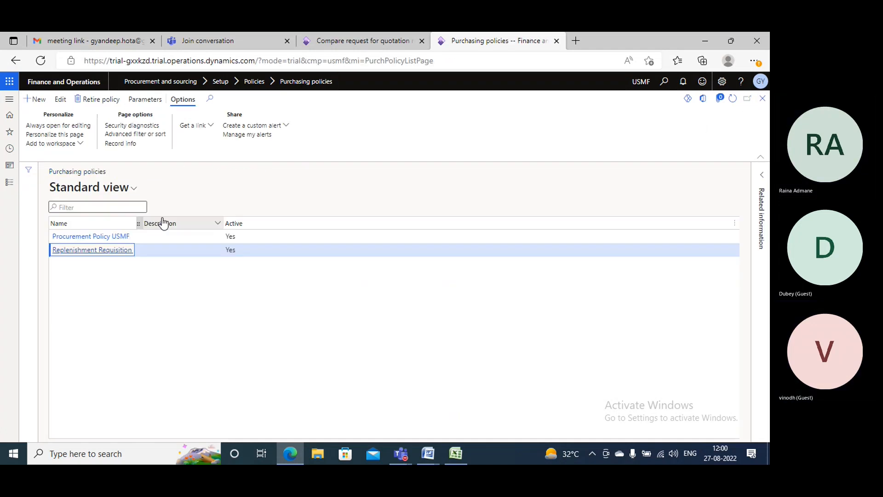
# Step: Reopen Procurement Policy USMF and check the expiration of its purchase requisition RFQ rule
pyautogui.click(118, 238)
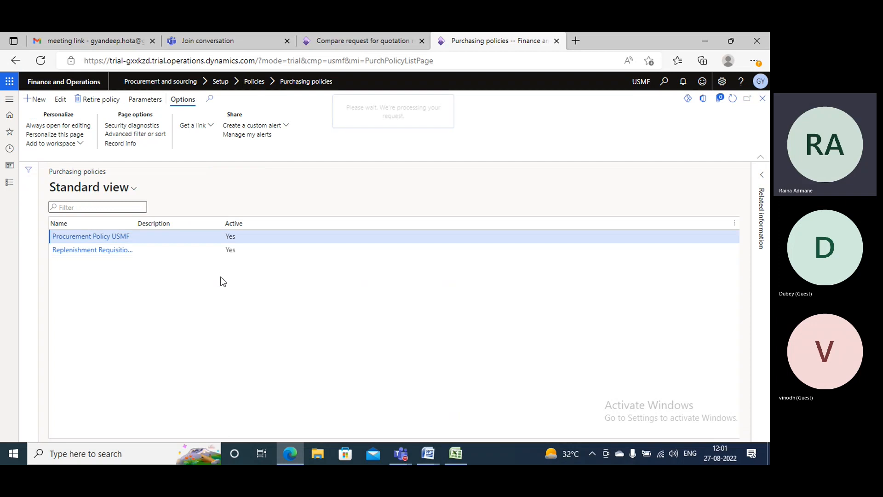
pyautogui.scroll(-4, 220, 322)
pyautogui.scroll(-1, 219, 341)
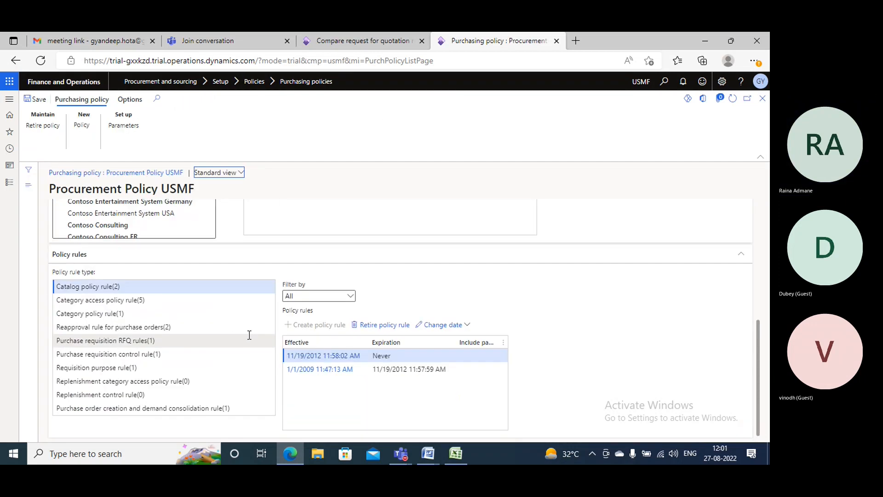
pyautogui.click(138, 341)
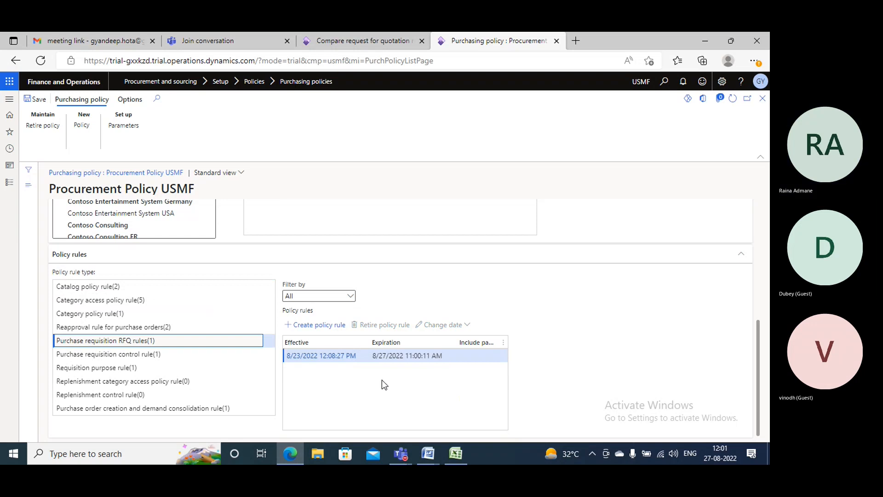
# Step: Return to the quotation replies page, refresh it, and start a new request for quotation from the list of all requests
pyautogui.click(341, 40)
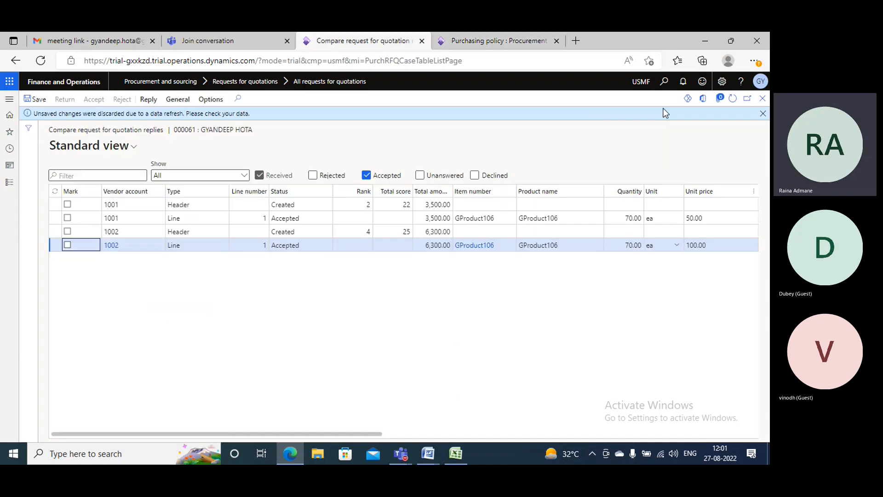
pyautogui.click(733, 99)
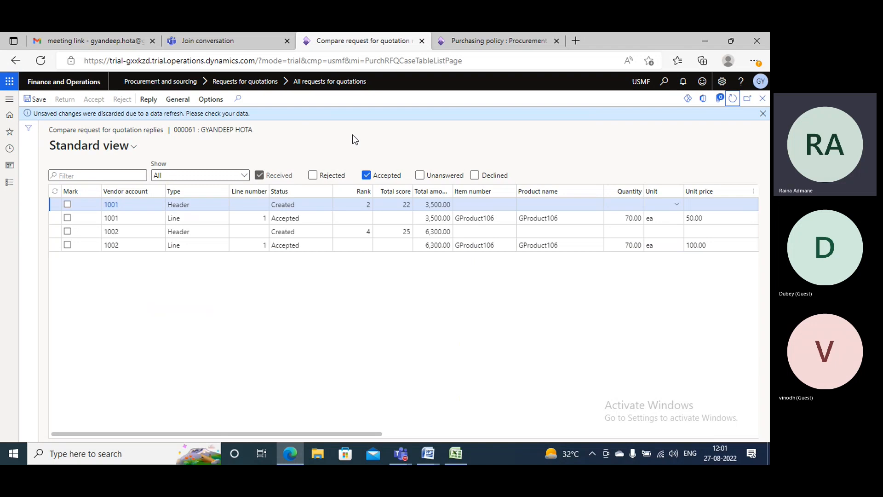
pyautogui.click(11, 100)
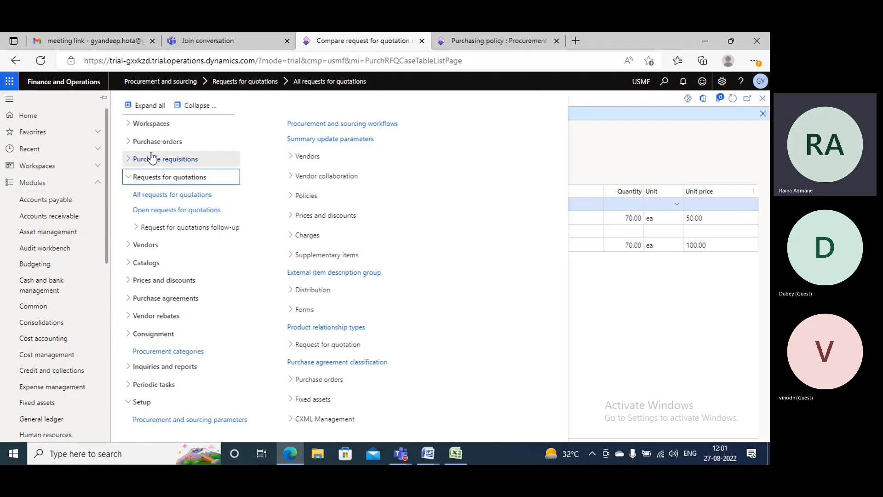
pyautogui.click(154, 197)
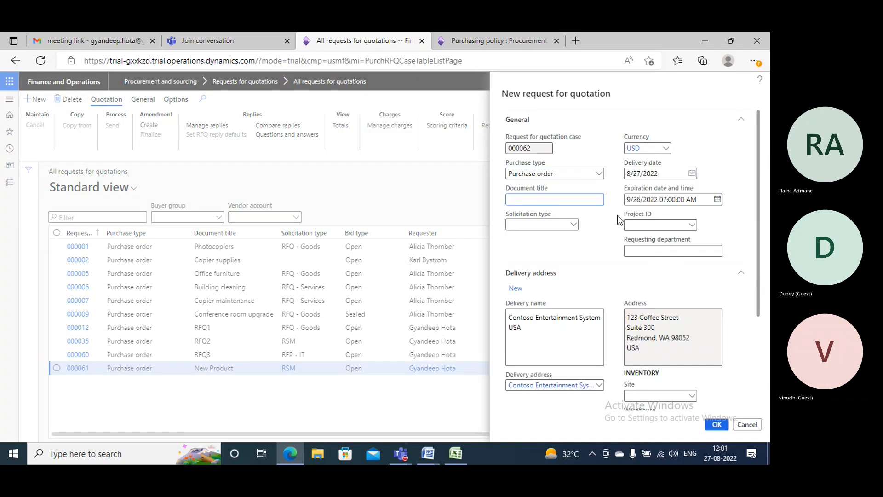
# Step: Set the new request for quotation's document title to RFQ222 and its solicitation type to RSM
pyautogui.write('FQ222')
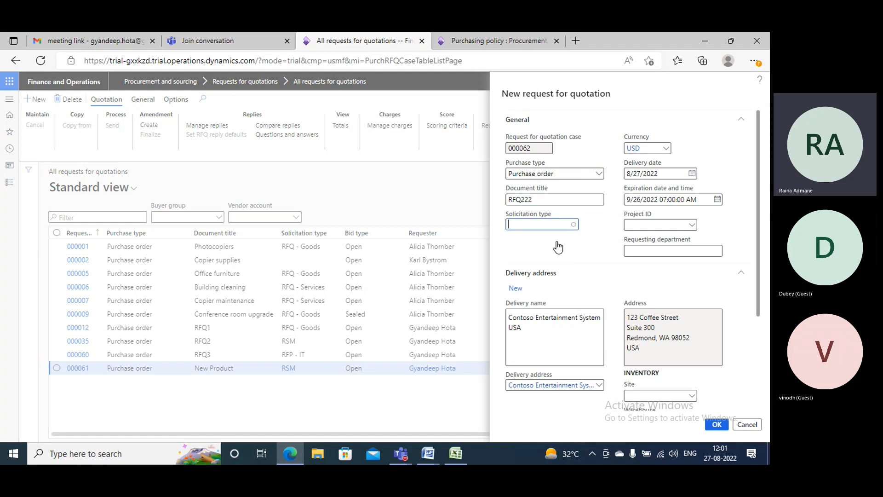
pyautogui.click(574, 224)
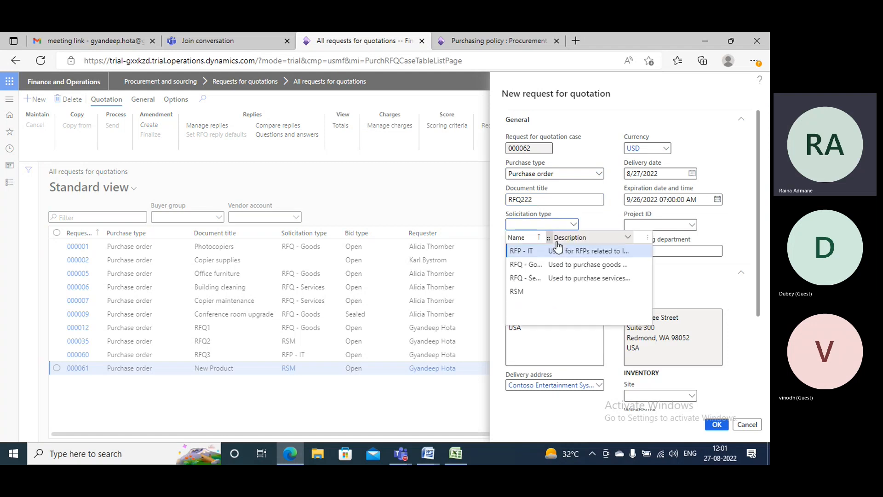
pyautogui.click(518, 291)
pyautogui.scroll(-3, 693, 287)
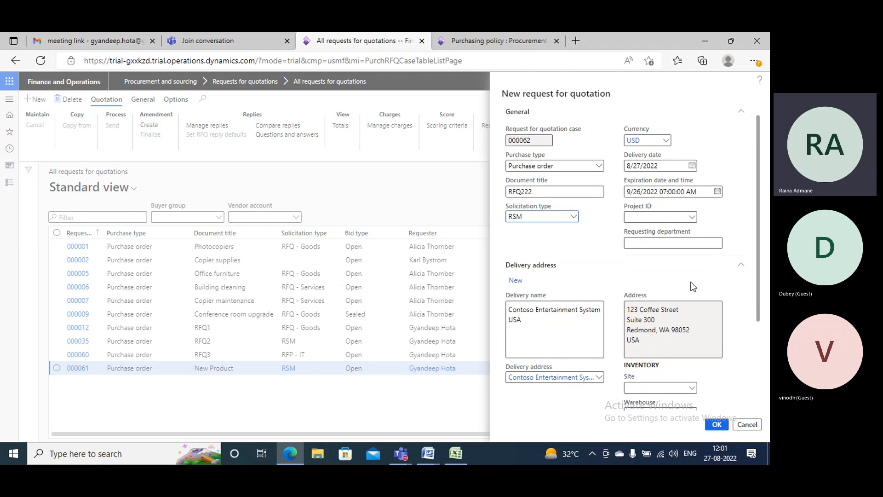
# Step: Create the request for quotation with warehouse 24 and enter item A0001 on its first line
pyautogui.click(678, 288)
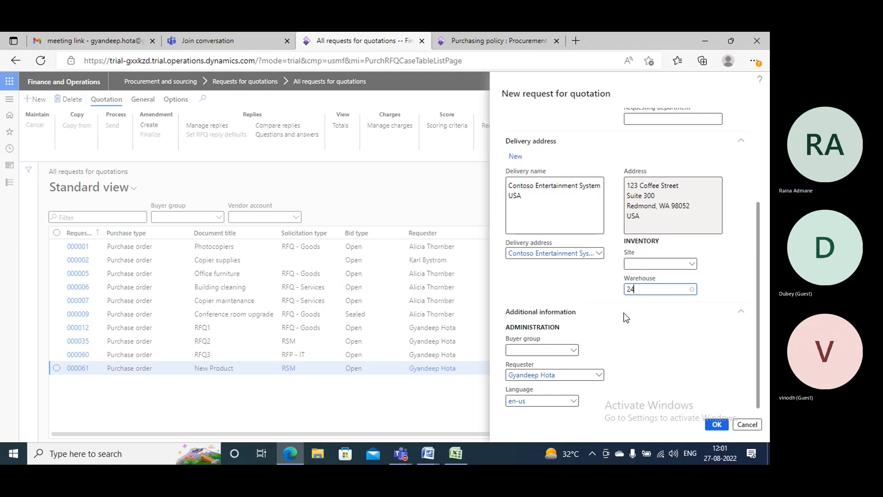
pyautogui.click(610, 316)
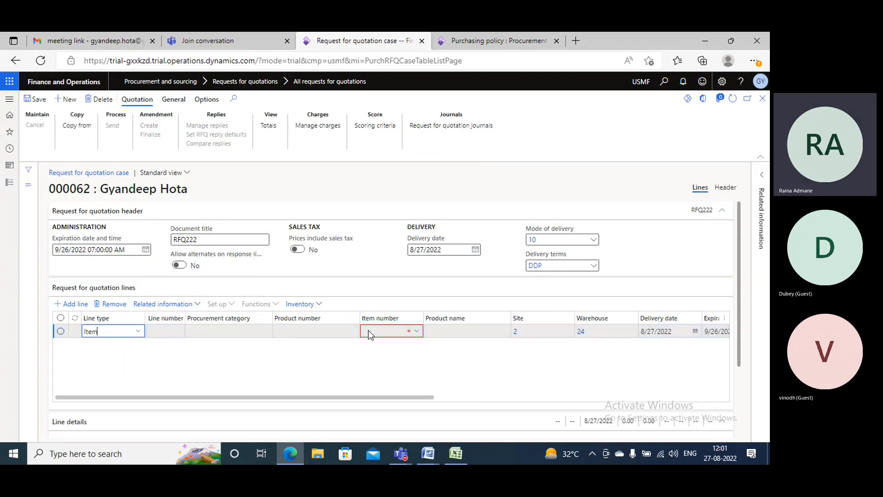
pyautogui.click(369, 330)
pyautogui.write('a0001')
pyautogui.press('Tab')
pyautogui.press('Tab')
pyautogui.press('Tab')
pyautogui.press('Tab')
pyautogui.press('Tab')
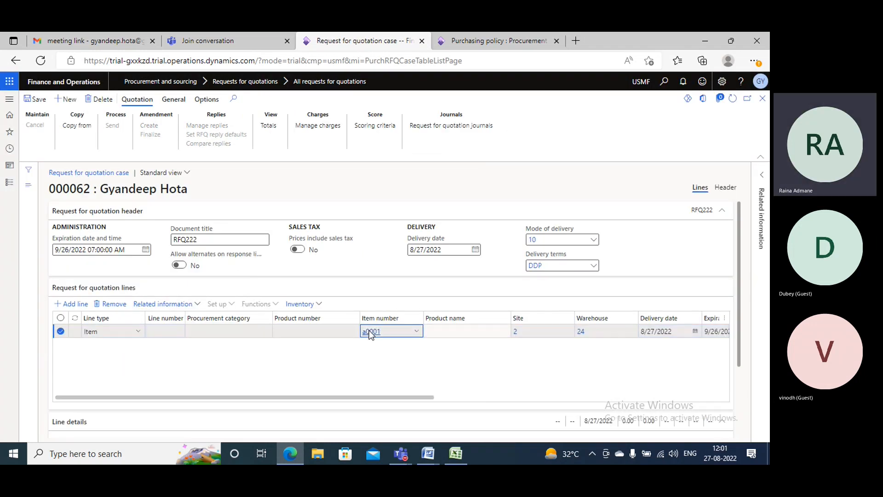
pyautogui.press('Tab')
pyautogui.press('Tab')
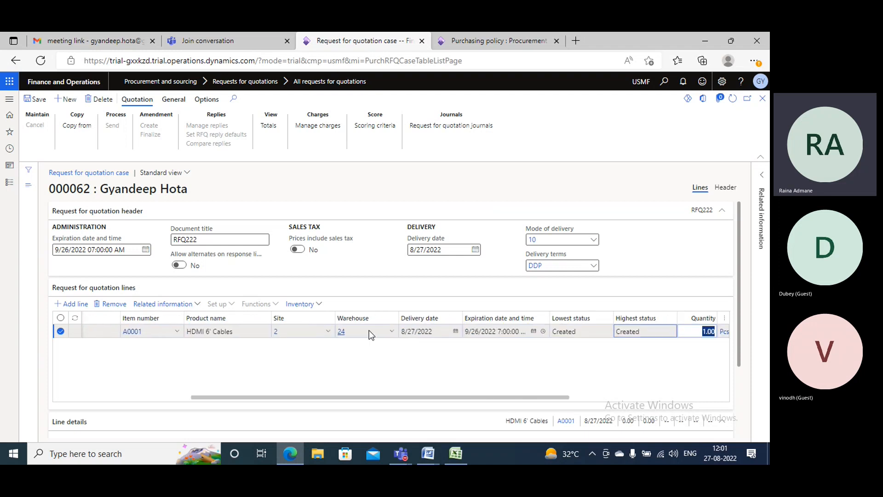
# Step: Set the A0001 line's quantity to 100 and save the request for quotation
pyautogui.write('100')
pyautogui.press('Tab')
pyautogui.press('Tab')
pyautogui.press('Tab')
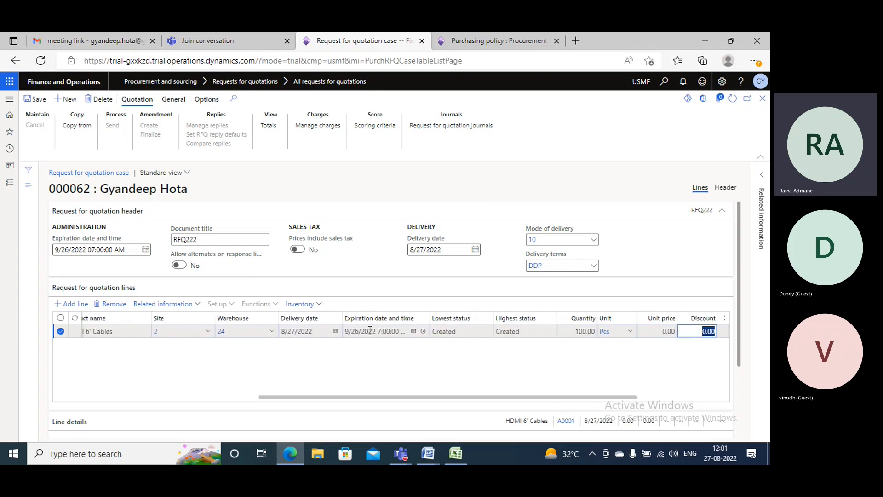
pyautogui.click(34, 100)
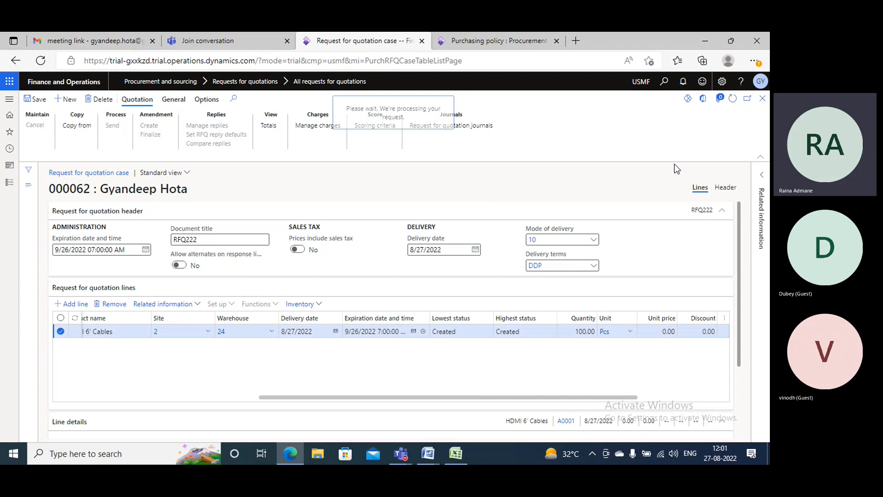
# Step: Add Acme Office Supplies as a vendor in the request for quotation's header
pyautogui.click(725, 187)
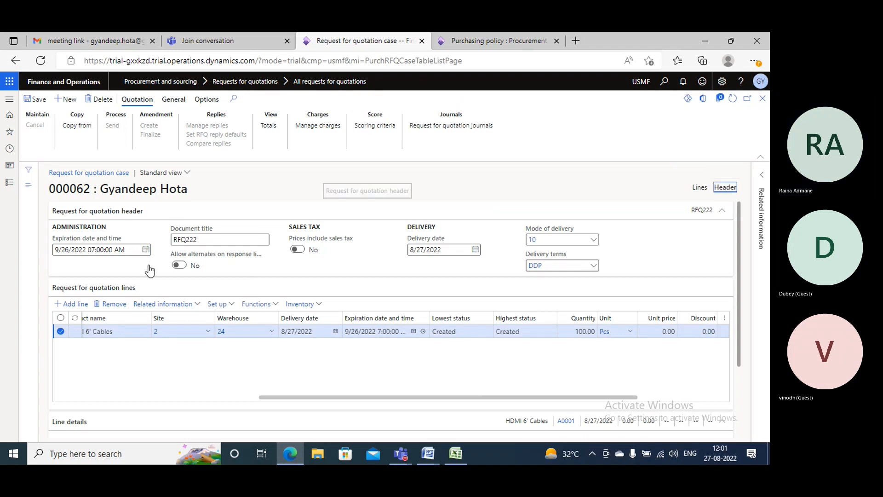
pyautogui.scroll(-3, 101, 312)
pyautogui.click(139, 364)
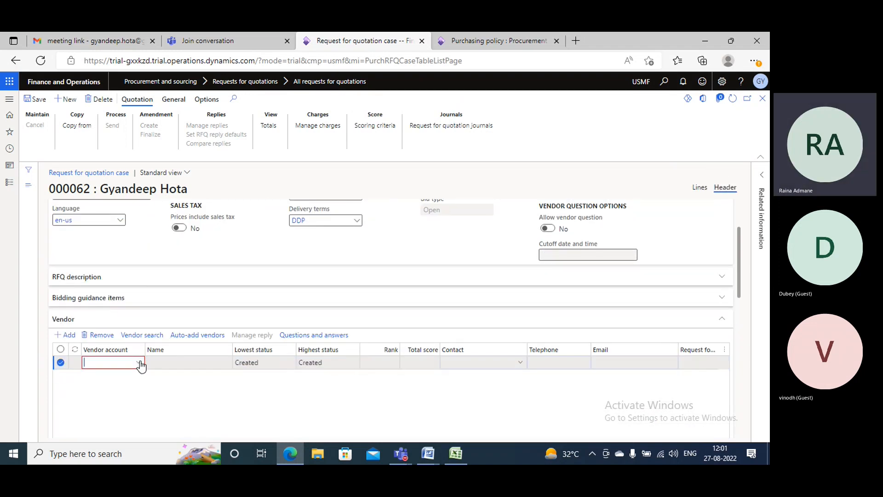
pyautogui.click(133, 364)
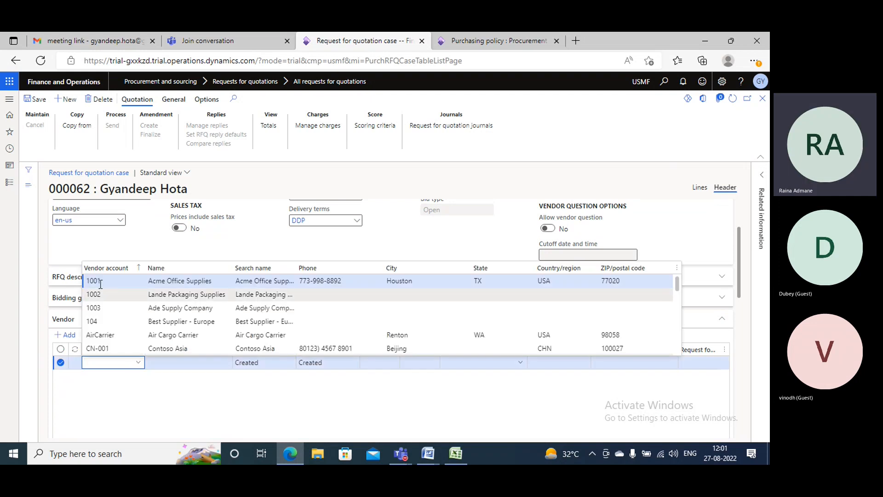
pyautogui.click(98, 279)
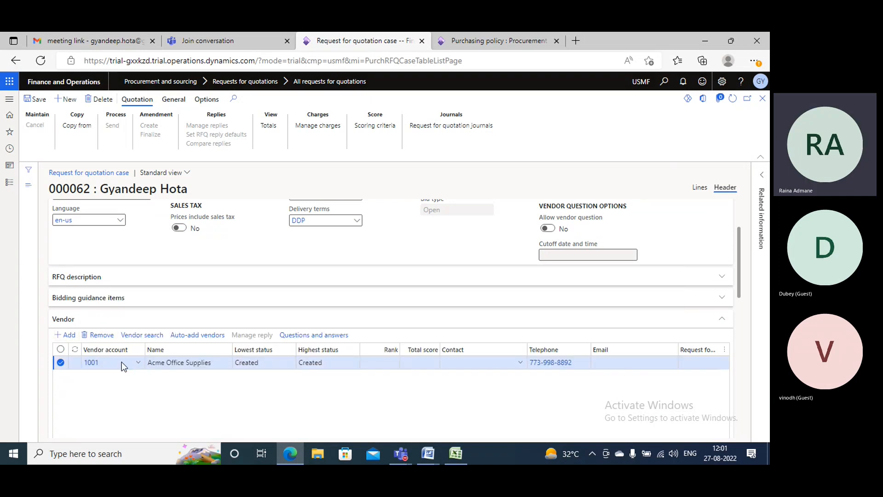
# Step: Add Lande Packaging Supplies as a second vendor and send the request for quotation to both vendors
pyautogui.hotkey('alt', 'n')
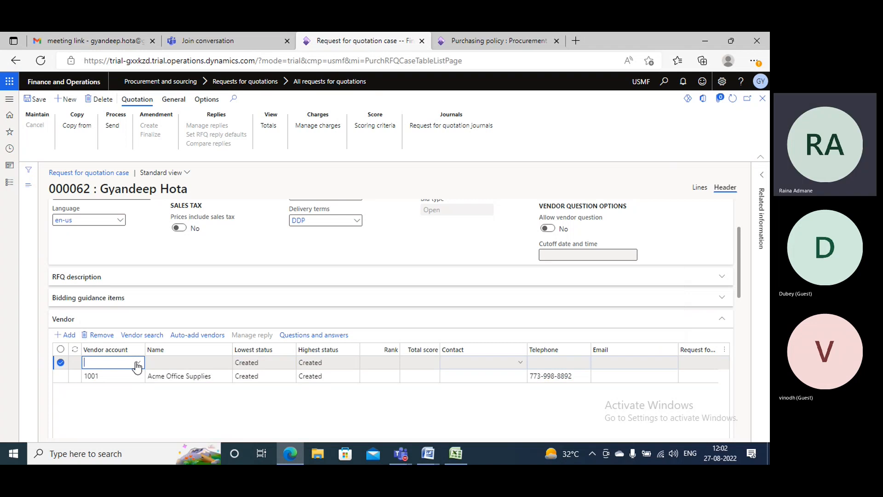
pyautogui.click(137, 364)
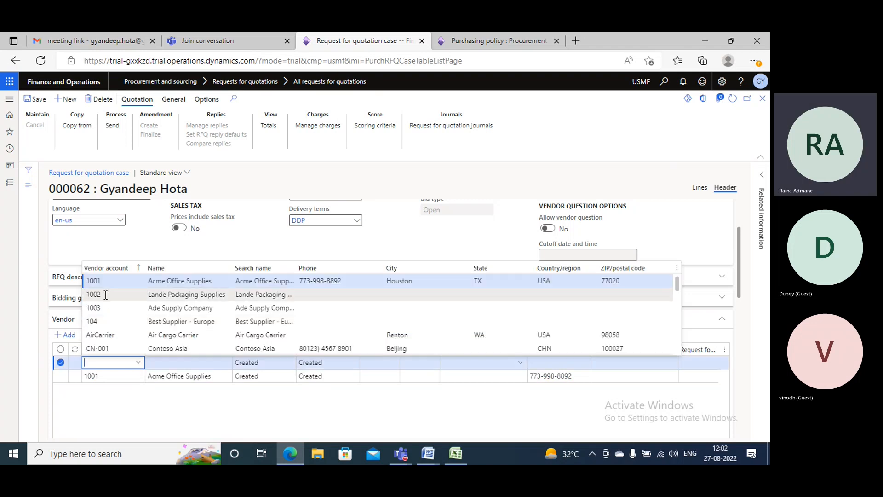
pyautogui.click(38, 99)
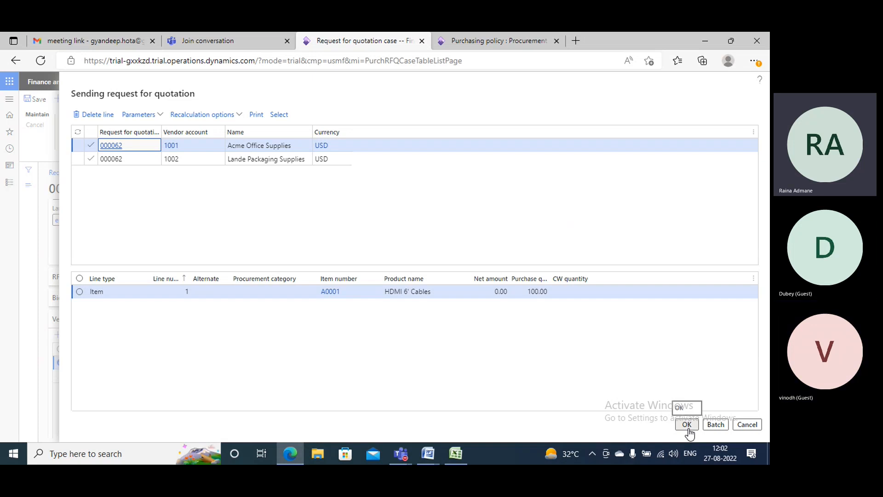
pyautogui.click(689, 429)
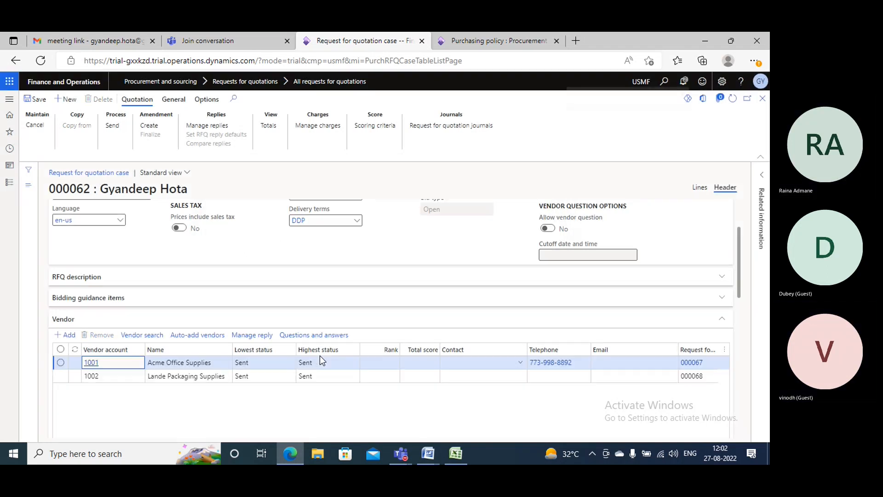
# Step: Open the vendor replies and go to the bid scoring in the Lande Packaging Supplies reply's header
pyautogui.click(210, 126)
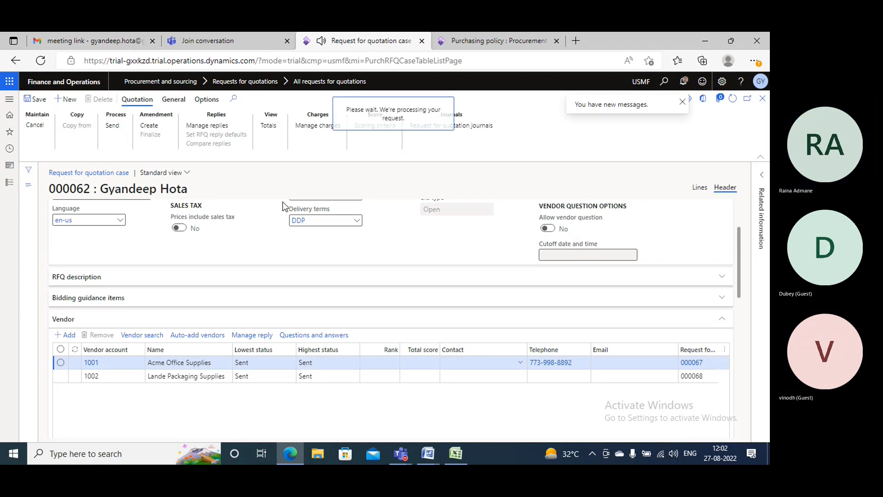
pyautogui.click(147, 198)
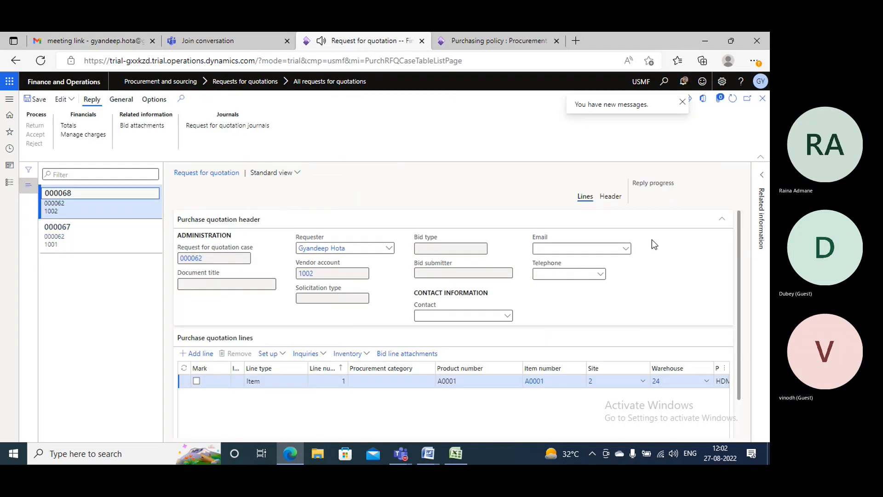
pyautogui.click(615, 197)
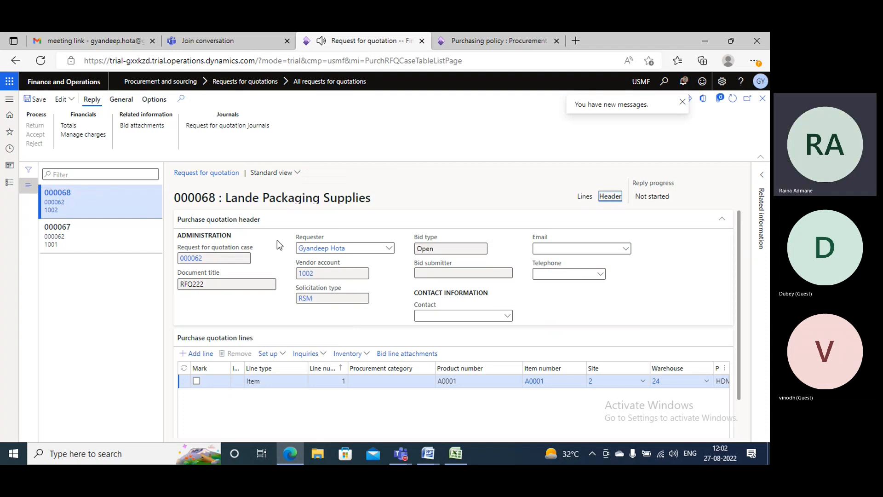
pyautogui.scroll(-5, 277, 239)
# Step: Score the Lande Packaging Supplies bid 1 for delivery, 2 for price, 3 for management and 4 for service, with rank 5
pyautogui.click(298, 296)
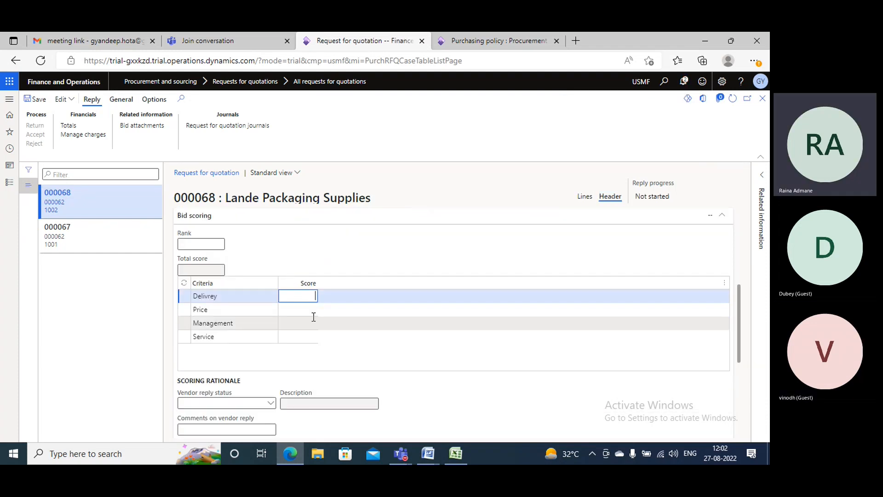
pyautogui.write('1')
pyautogui.press('Down')
pyautogui.write('2')
pyautogui.press('Down')
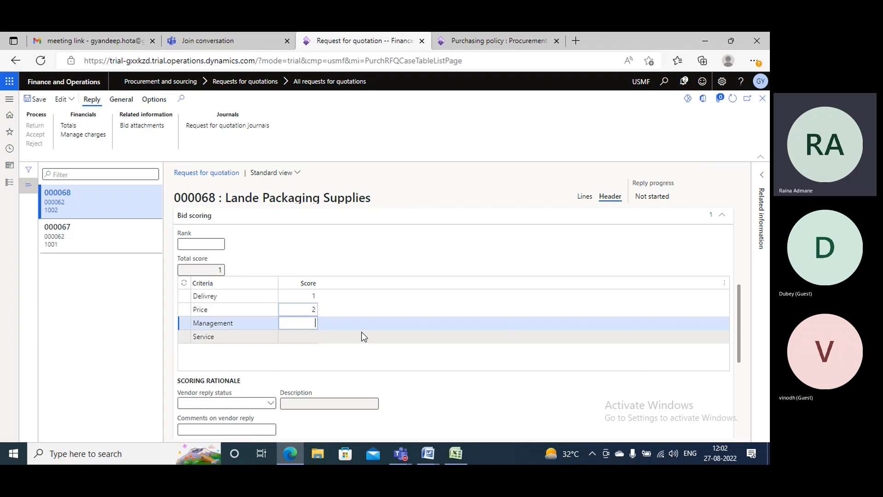
pyautogui.write('3')
pyautogui.click(317, 337)
pyautogui.write('4')
pyautogui.click(203, 244)
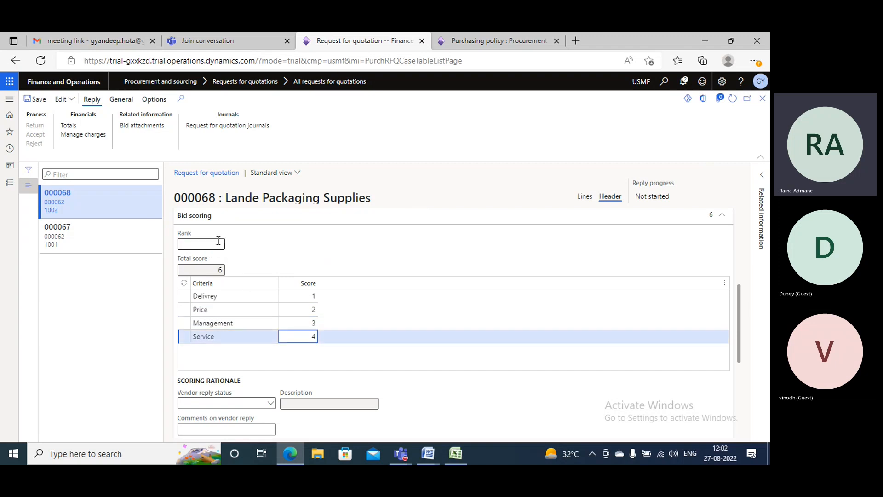
pyautogui.write('5')
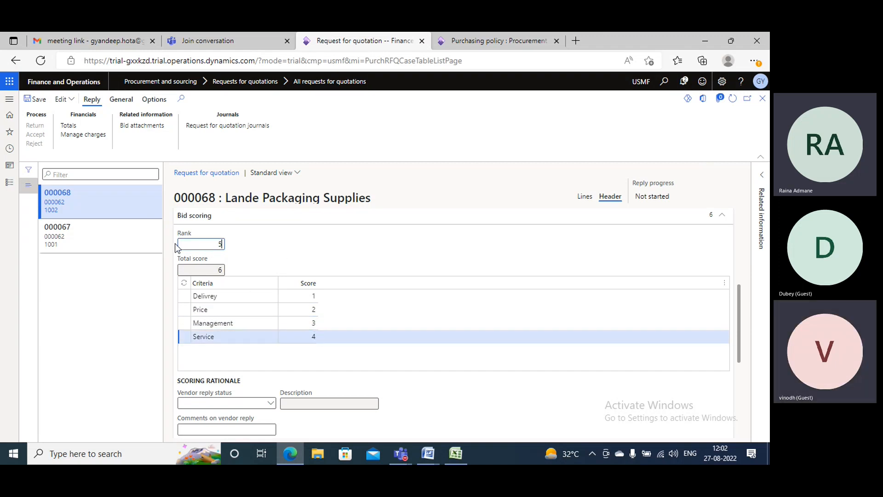
# Step: Edit the Lande Packaging Supplies reply to set the HDMI 6' Cables unit price to 10.00, and submit the bid
pyautogui.click(71, 101)
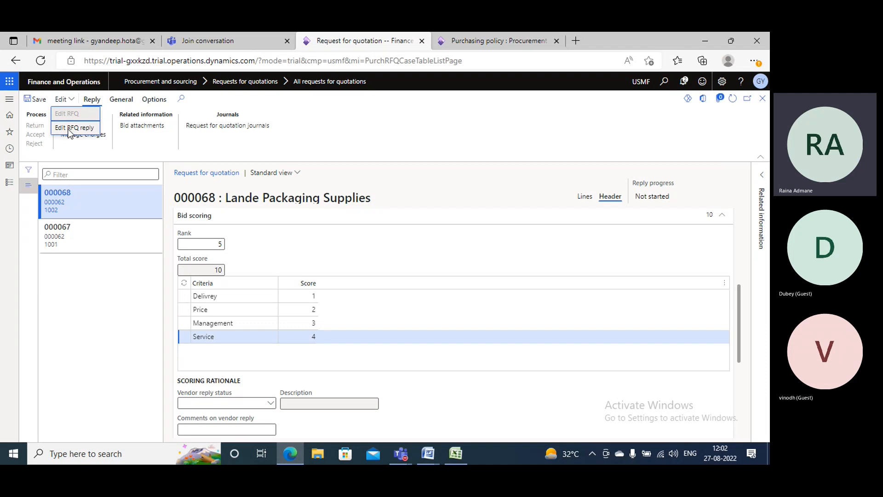
pyautogui.click(70, 129)
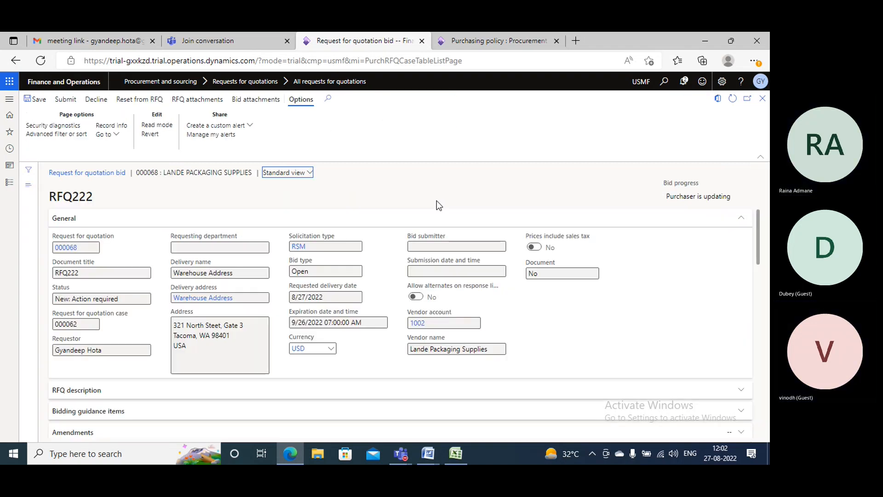
pyautogui.scroll(-3, 432, 258)
pyautogui.scroll(2, 169, 301)
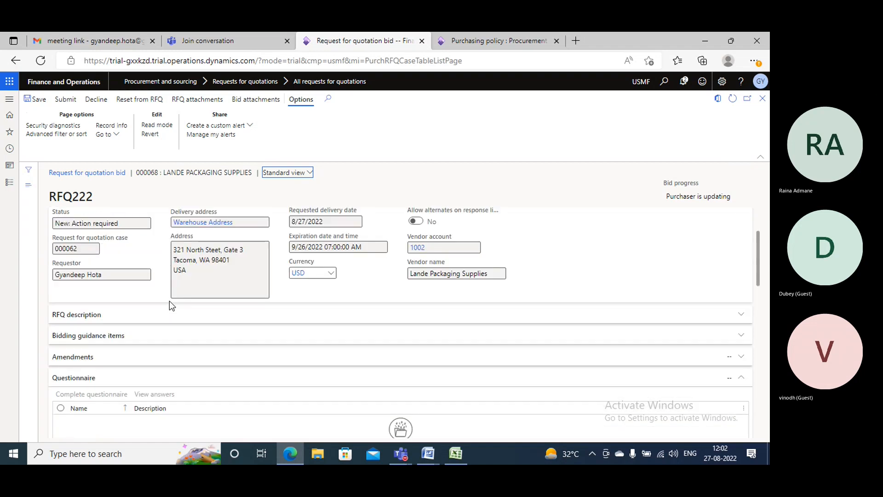
pyautogui.scroll(-5, 379, 316)
pyautogui.click(617, 377)
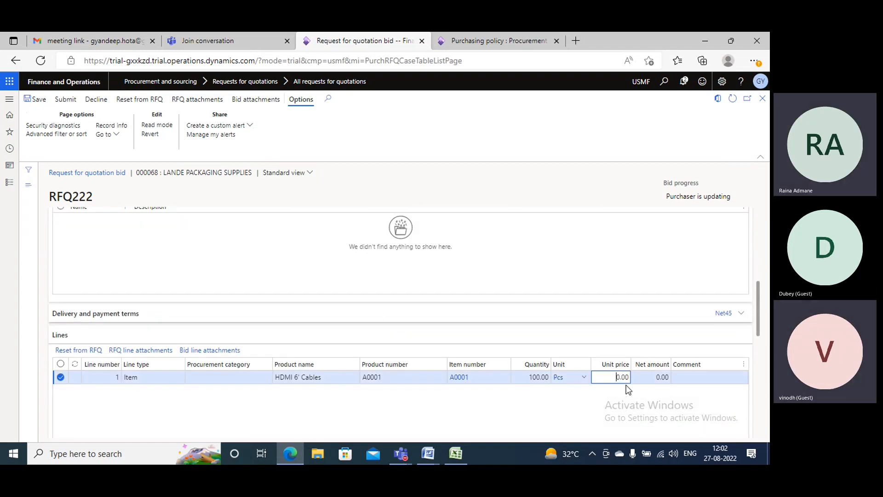
pyautogui.write('1')
pyautogui.click(44, 103)
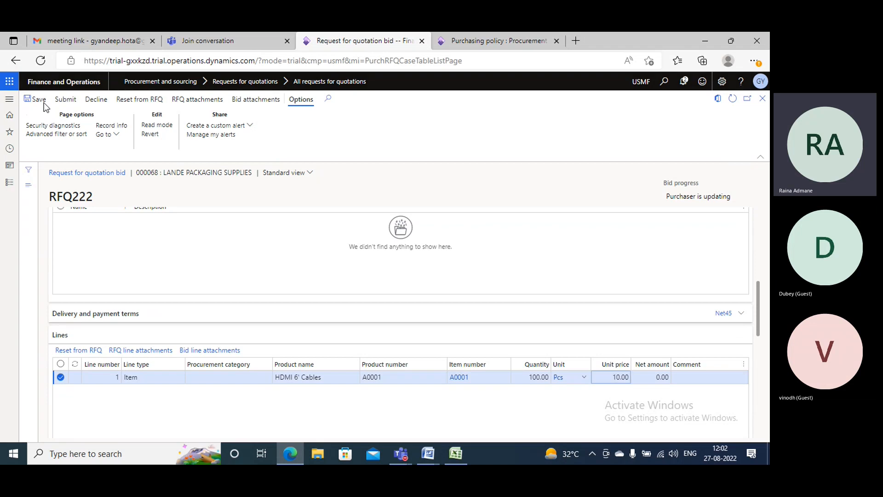
pyautogui.click(64, 102)
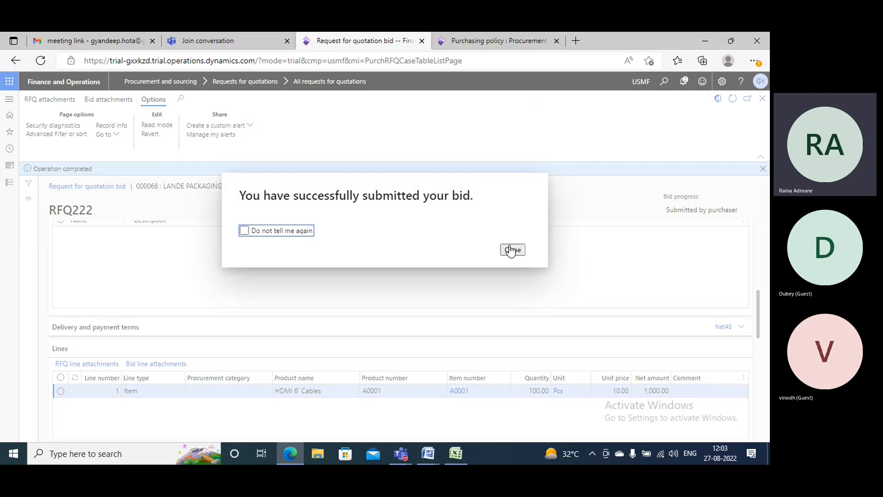
pyautogui.click(512, 250)
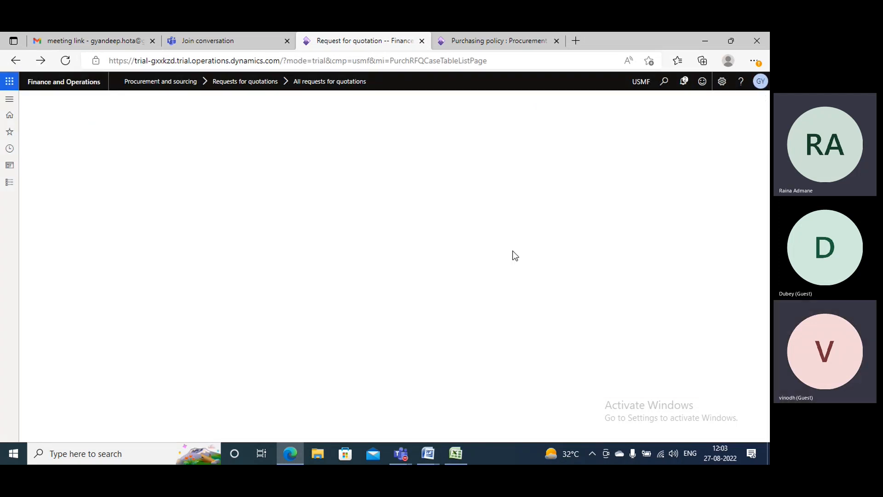
# Step: Score the Acme Office Supplies bid 1 for delivery, 2 for price, 3 for management and 4 for service, with rank 3, and save
pyautogui.click(127, 237)
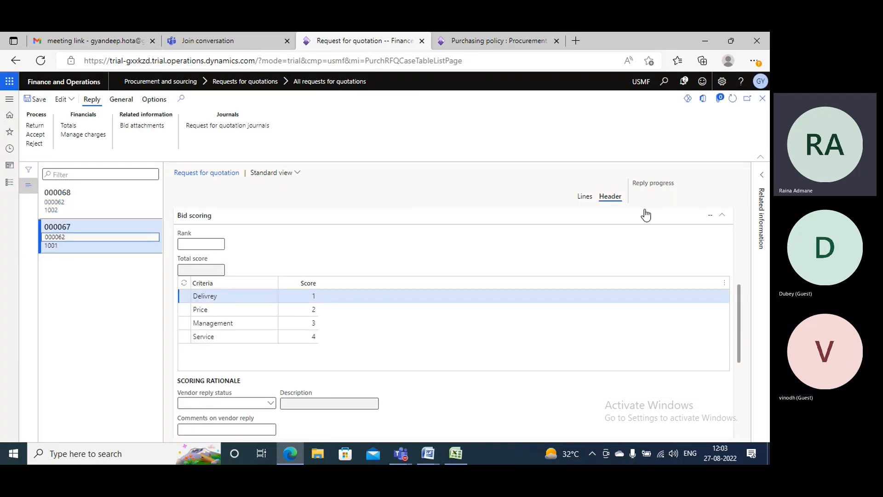
pyautogui.click(297, 297)
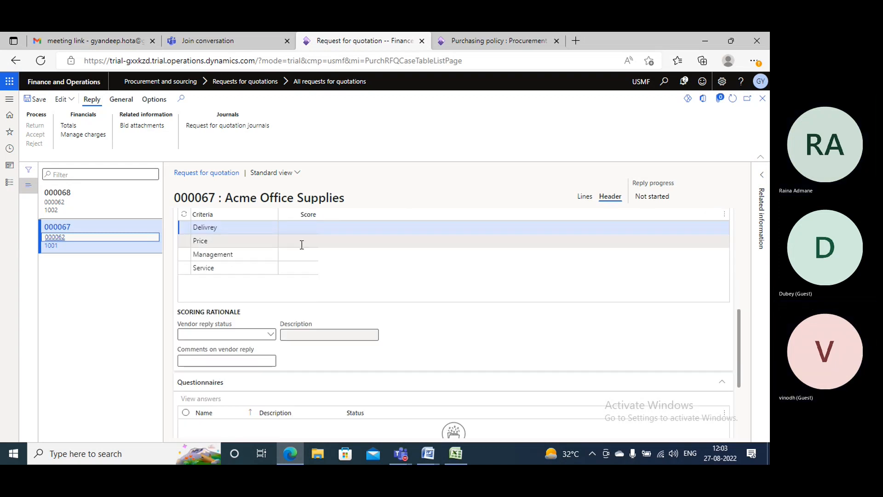
pyautogui.write('1')
pyautogui.click(303, 240)
pyautogui.write('2')
pyautogui.click(308, 254)
pyautogui.write('3')
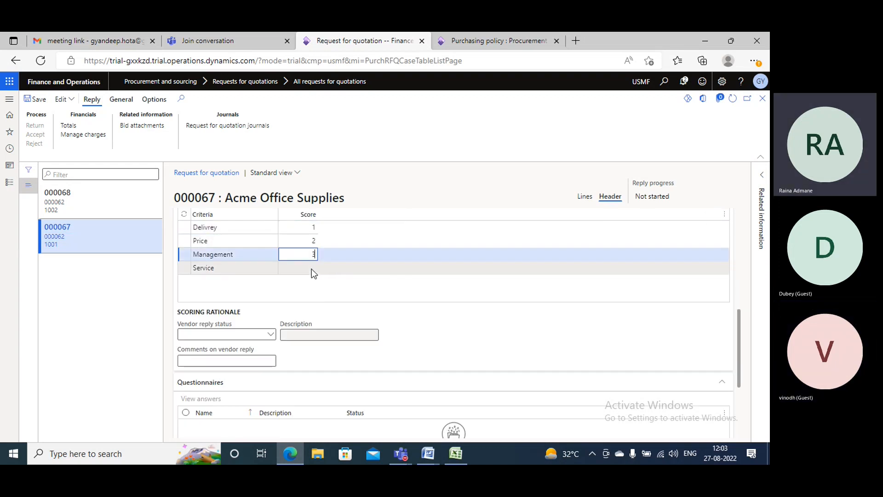
pyautogui.click(312, 269)
pyautogui.write('4')
pyautogui.scroll(2, 221, 248)
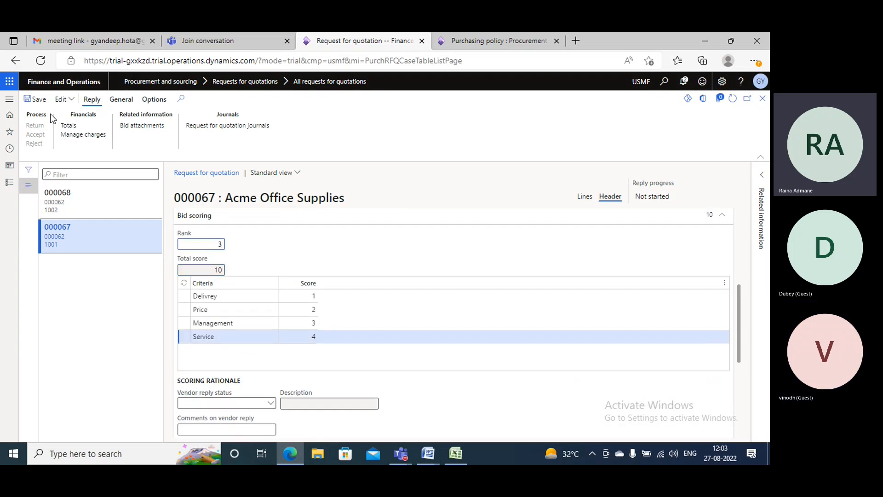
pyautogui.click(38, 99)
# Step: Edit the Acme Office Supplies reply to set the HDMI 6' Cables unit price to 20.00, and submit the bid
pyautogui.click(69, 100)
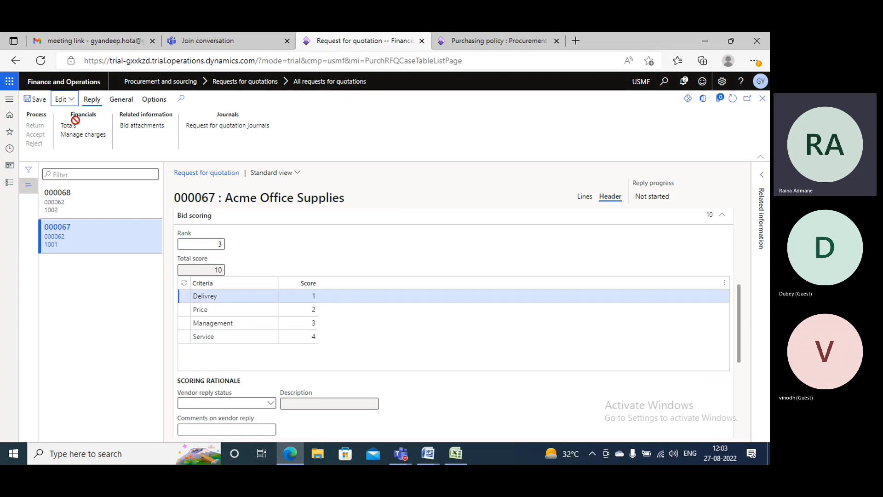
pyautogui.click(73, 128)
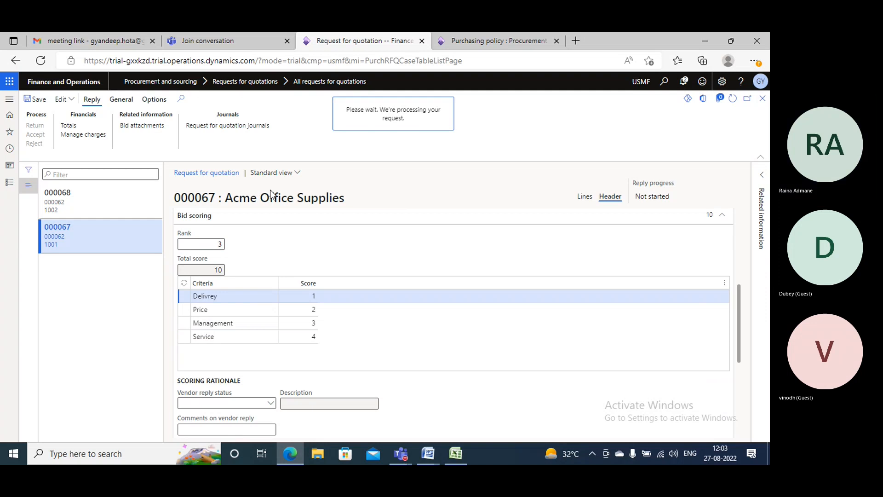
pyautogui.scroll(-10, 357, 311)
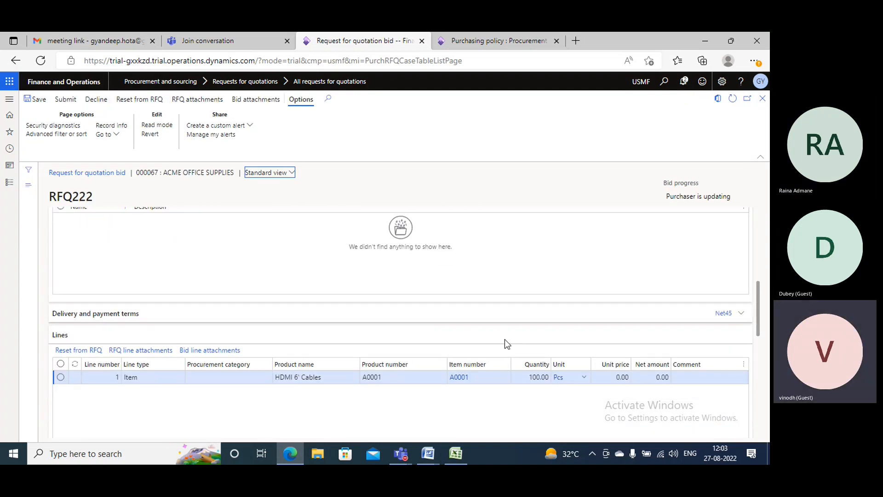
pyautogui.press('Tab')
pyautogui.write('20')
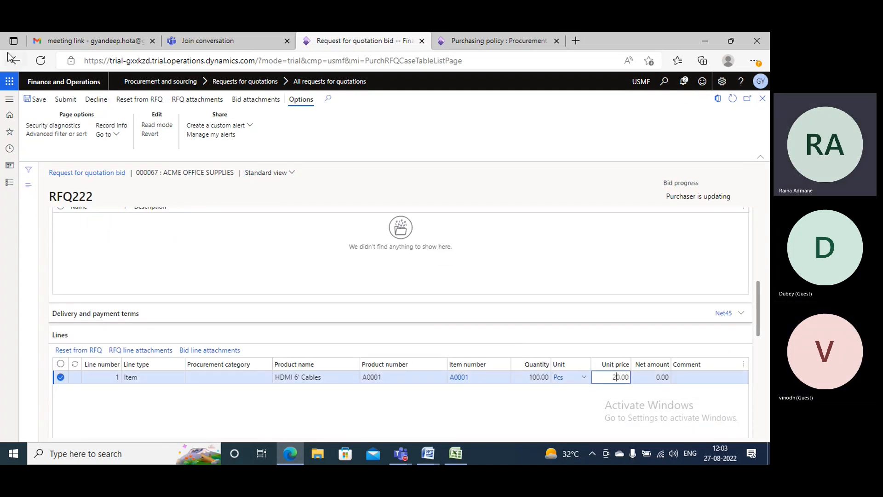
pyautogui.click(36, 100)
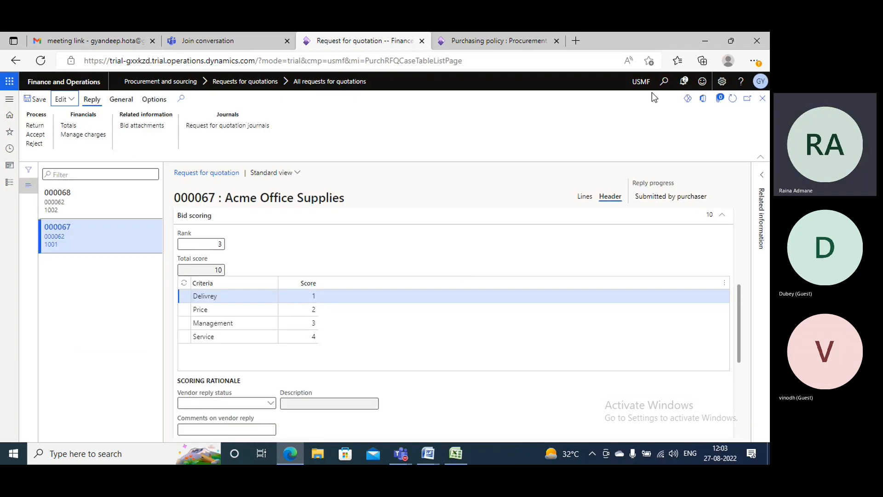
# Step: Compare the refreshed case's vendor replies, accepting the Acme Office Supplies quotation and rejecting the Lande Packaging Supplies one
pyautogui.click(762, 100)
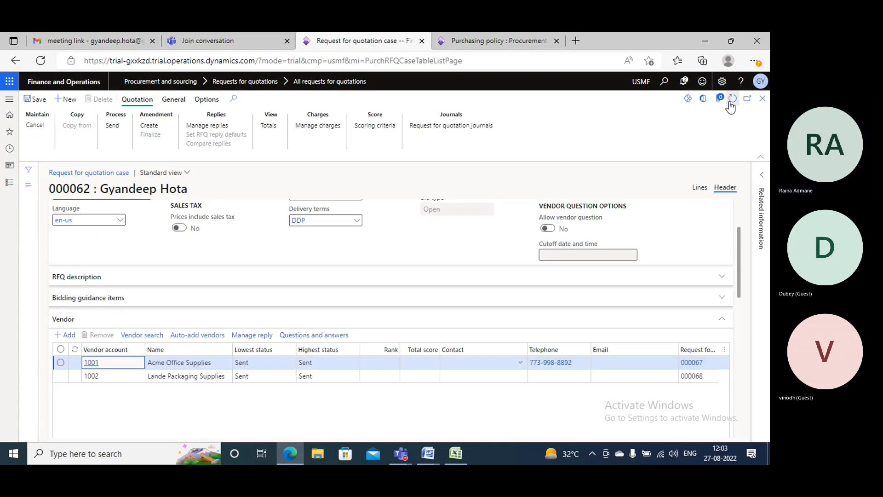
pyautogui.click(732, 98)
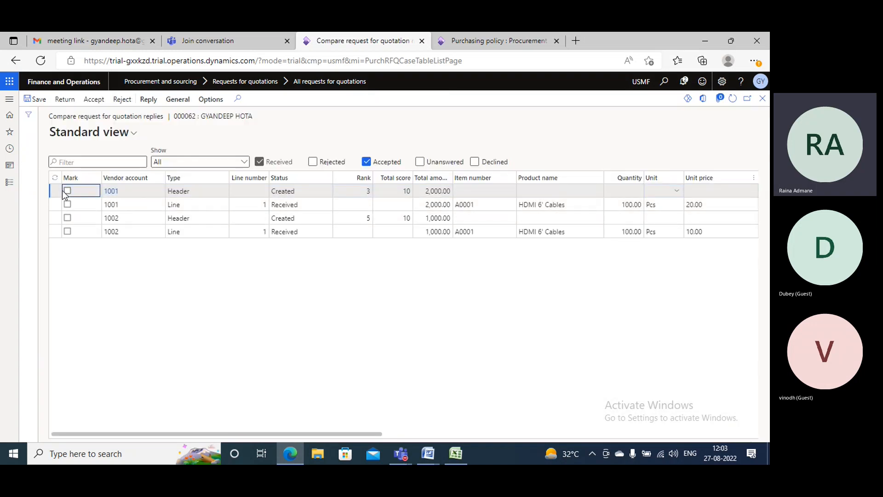
pyautogui.click(67, 191)
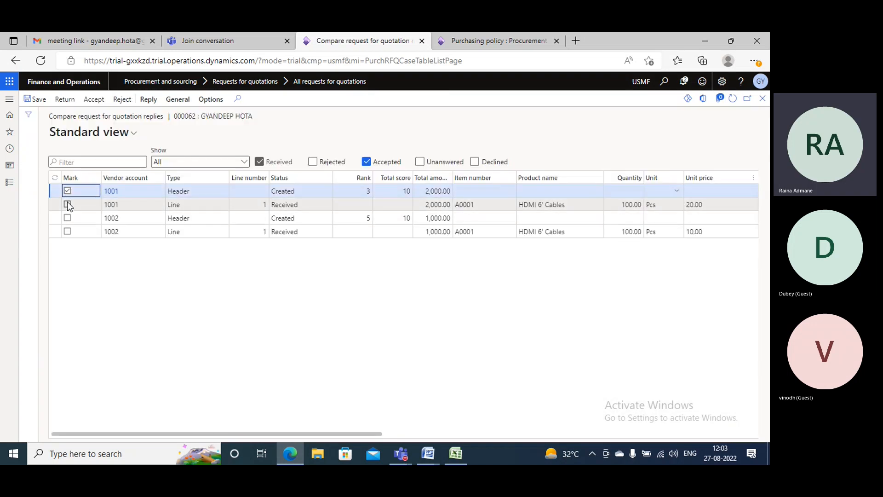
pyautogui.click(89, 100)
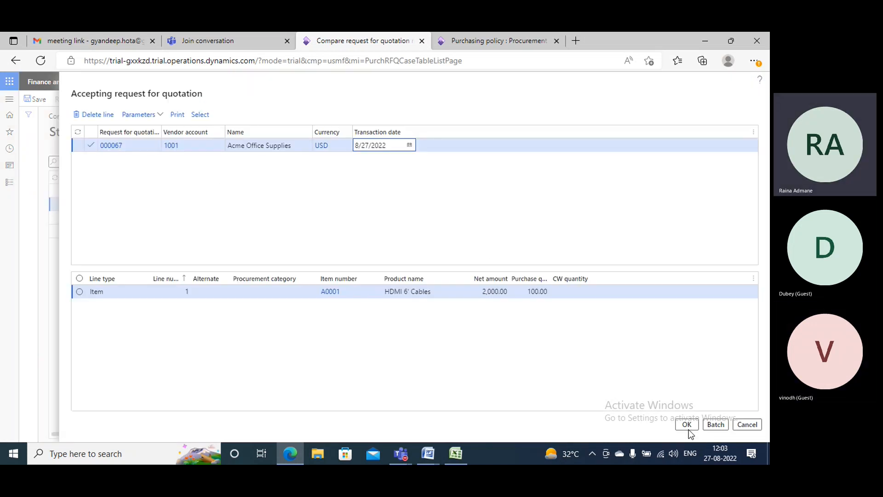
pyautogui.click(689, 428)
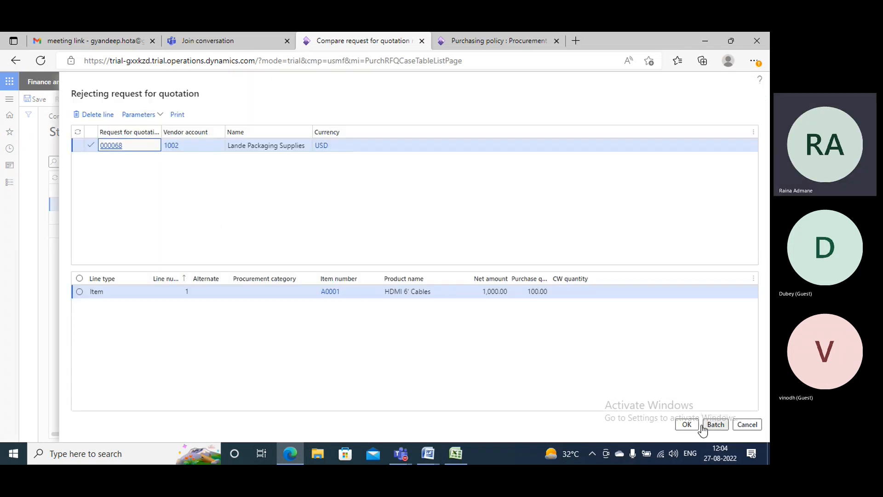
pyautogui.click(689, 426)
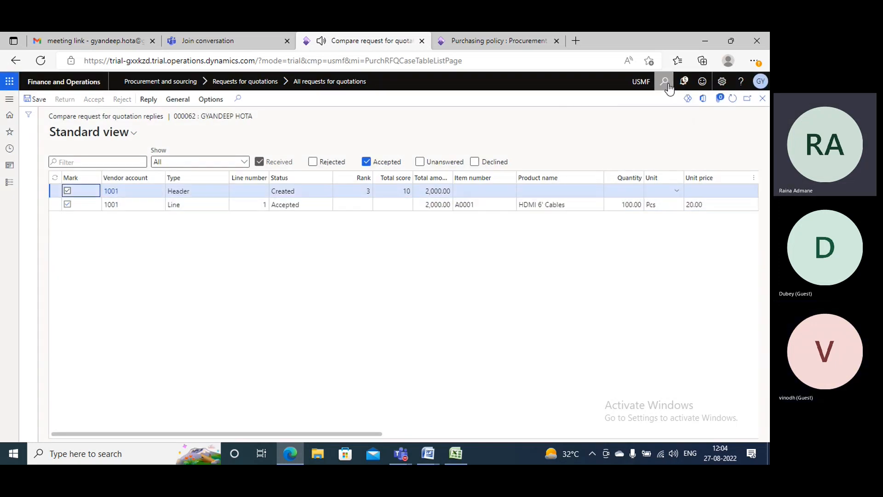
# Step: Check the action center notifications about the posted quotation and clear them all
pyautogui.click(683, 81)
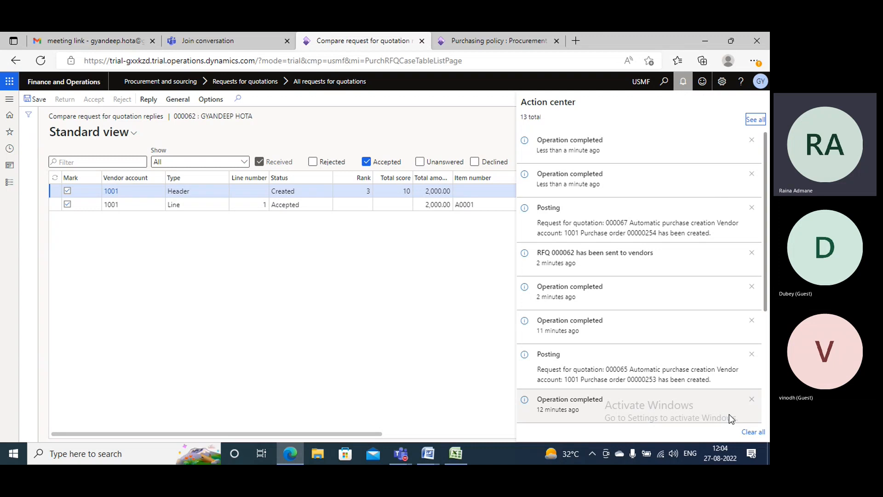
pyautogui.click(754, 431)
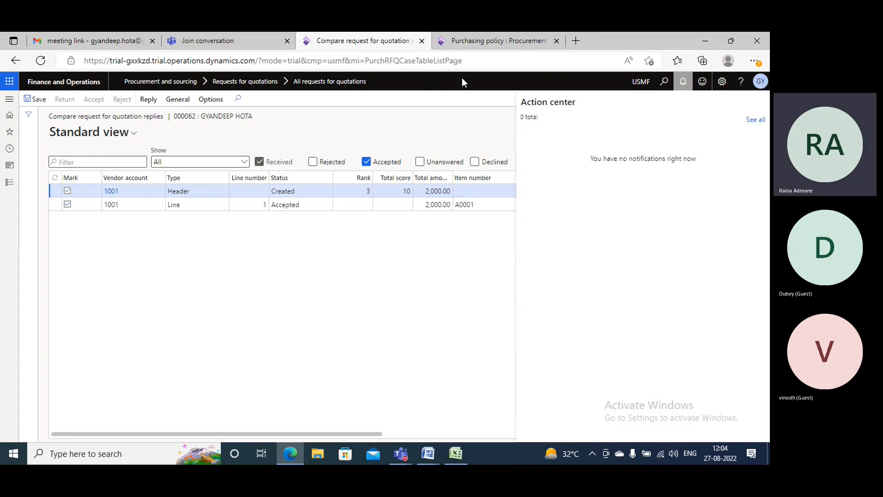
pyautogui.click(133, 271)
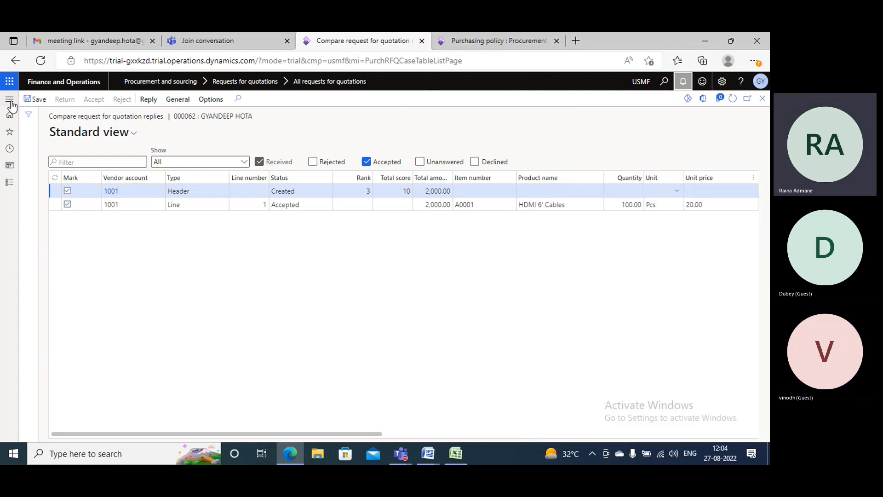
# Step: Go to the list of all requests for quotations in the Procurement and sourcing module
pyautogui.click(11, 102)
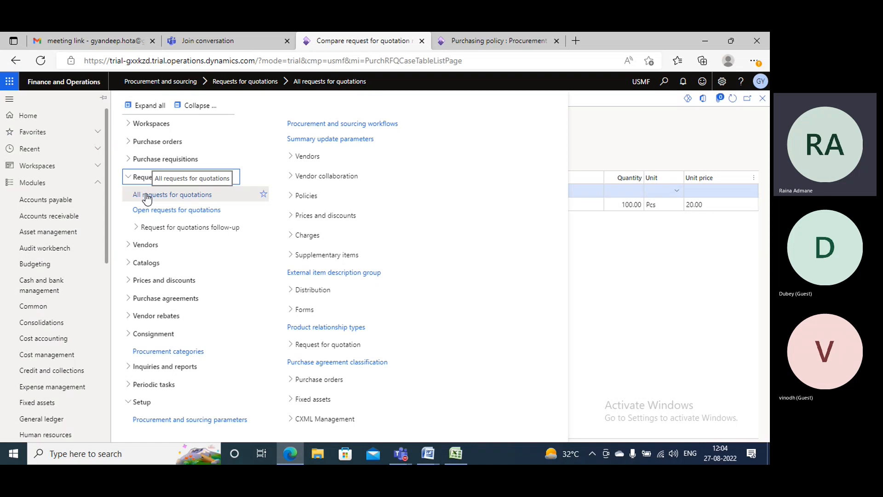
pyautogui.click(490, 37)
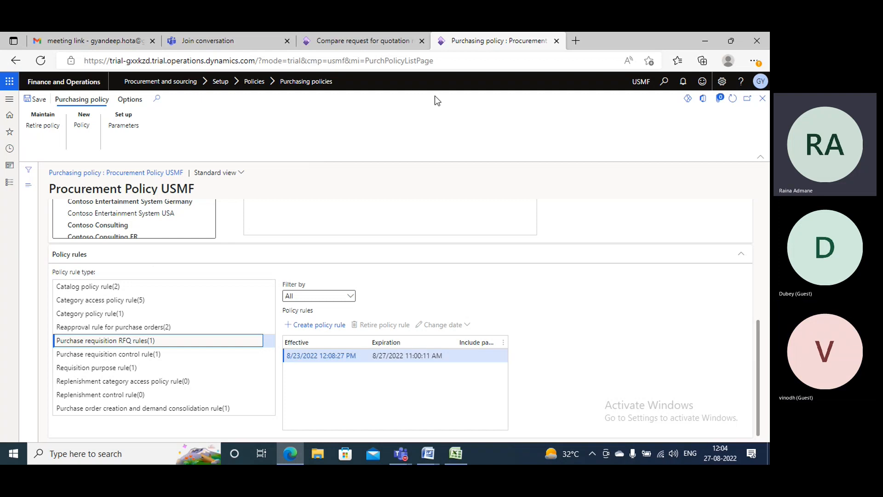
pyautogui.click(365, 37)
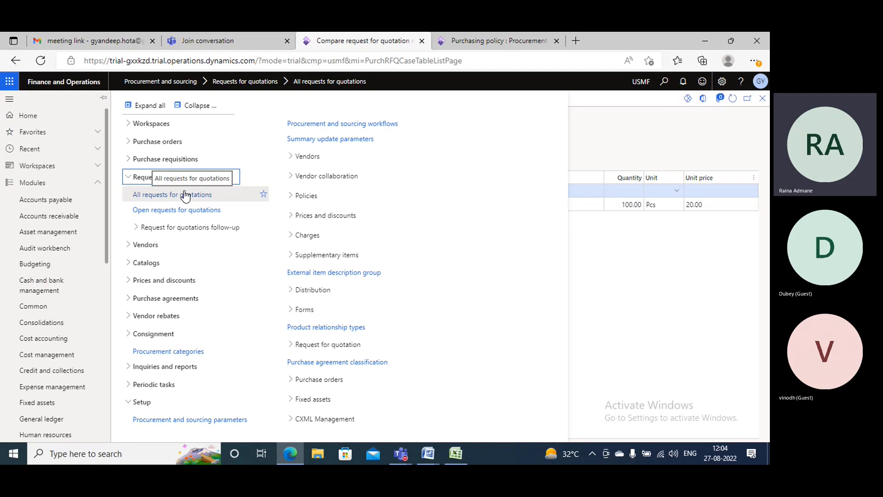
pyautogui.click(159, 178)
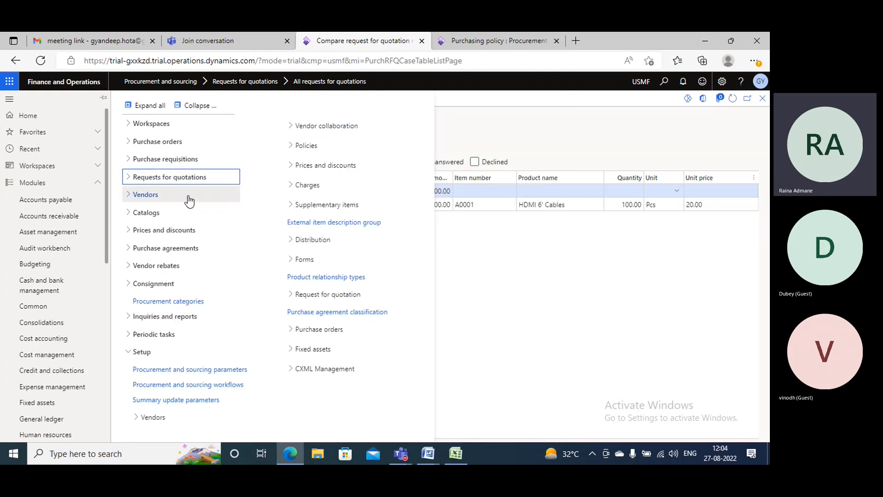
pyautogui.click(167, 182)
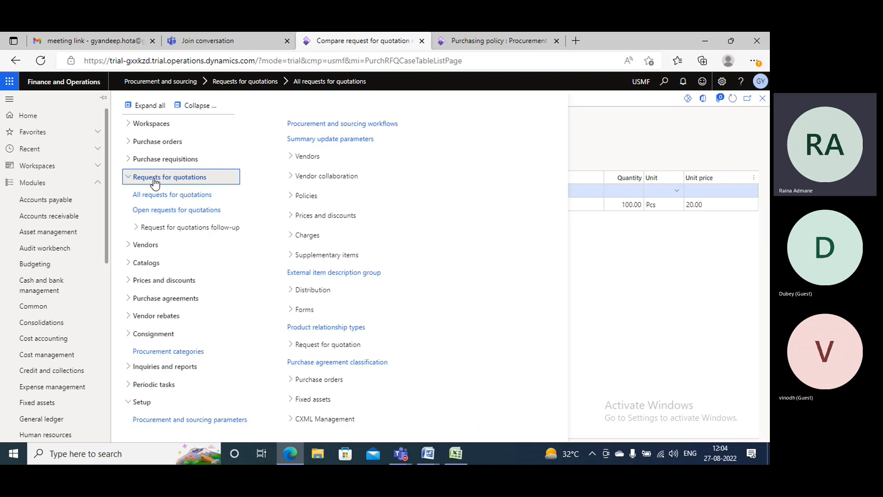
pyautogui.scroll(-2, 59, 347)
pyautogui.scroll(-3, 60, 348)
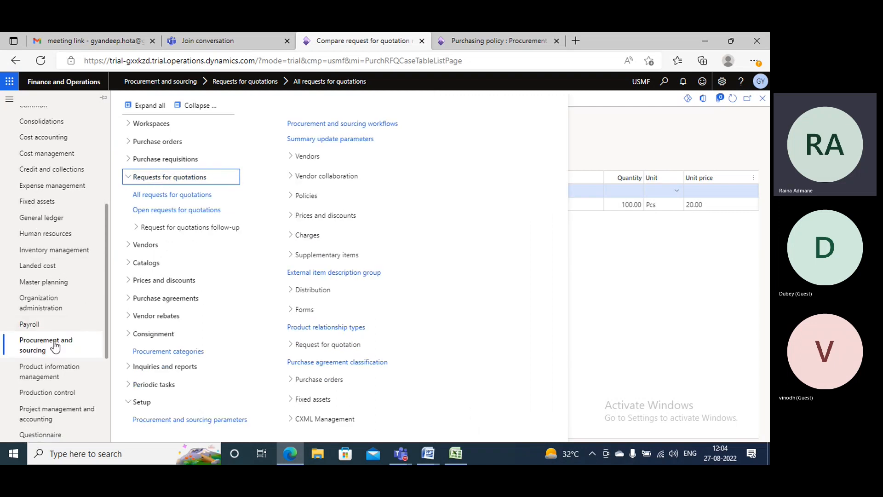
pyautogui.click(160, 194)
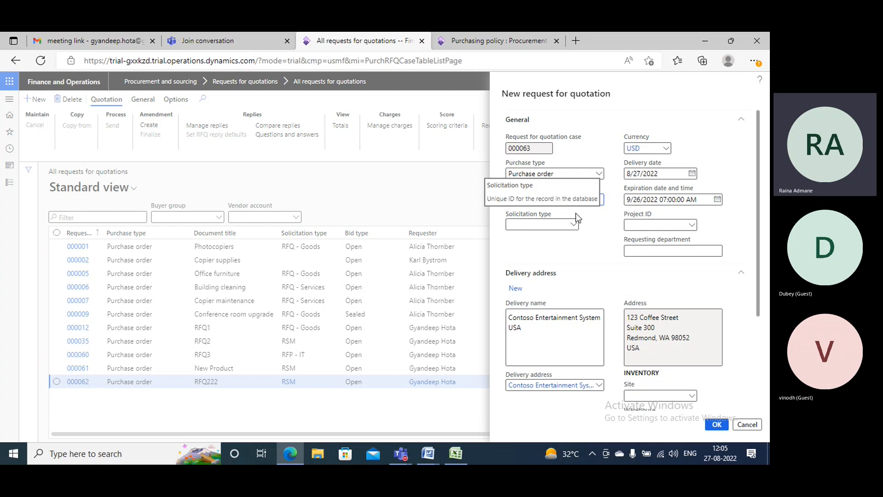
# Step: Create a new purchase order request for quotation with document title Bike and warehouse 24
pyautogui.write('Bike')
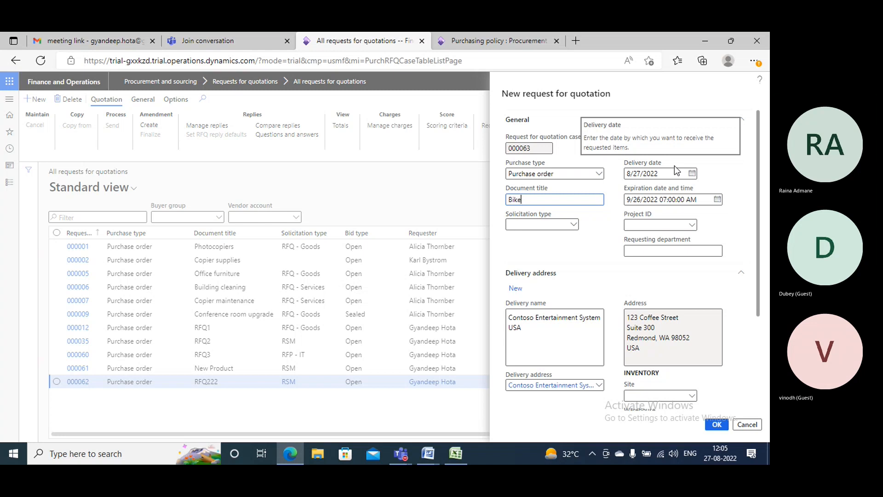
pyautogui.scroll(-3, 634, 323)
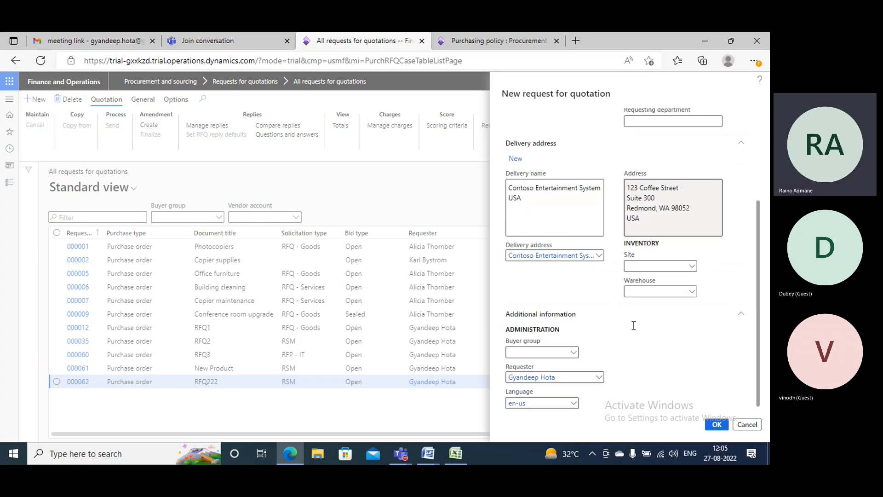
pyautogui.click(649, 288)
pyautogui.write('24')
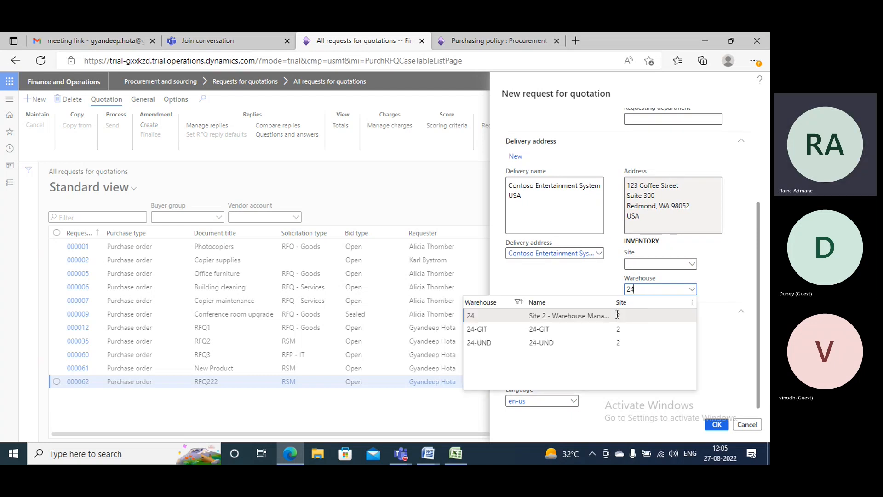
pyautogui.click(618, 315)
pyautogui.click(715, 419)
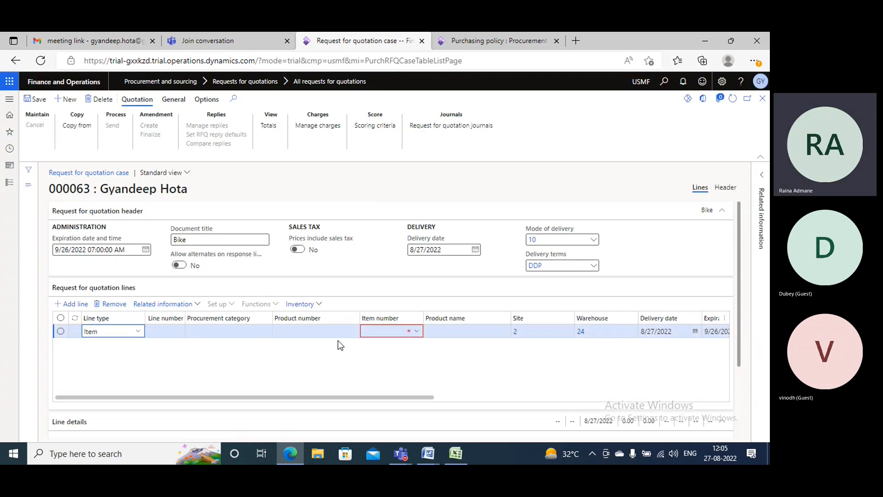
# Step: Fill in the Bike request's line with item number A0001 and quantity 100, and save the request
pyautogui.click(382, 331)
pyautogui.write('a')
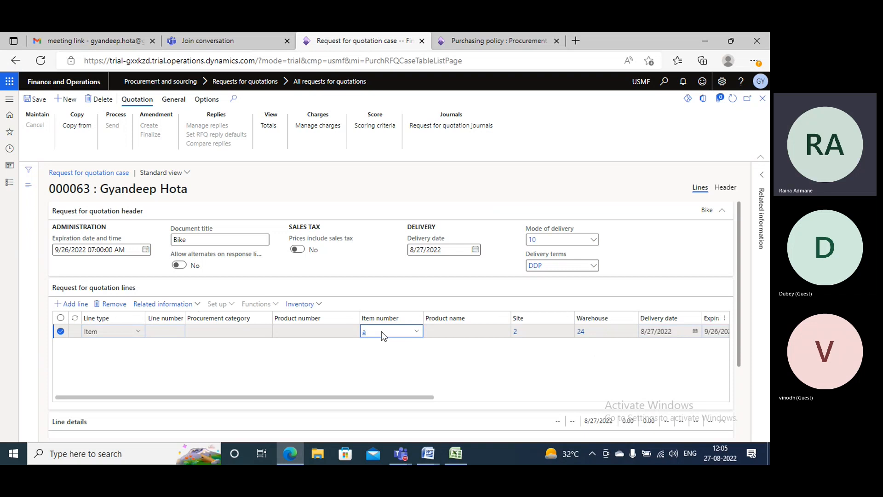
pyautogui.write('0001')
pyautogui.press('Tab')
pyautogui.press('Tab')
pyautogui.press('Tab')
pyautogui.press('Tab')
pyautogui.press('Tab')
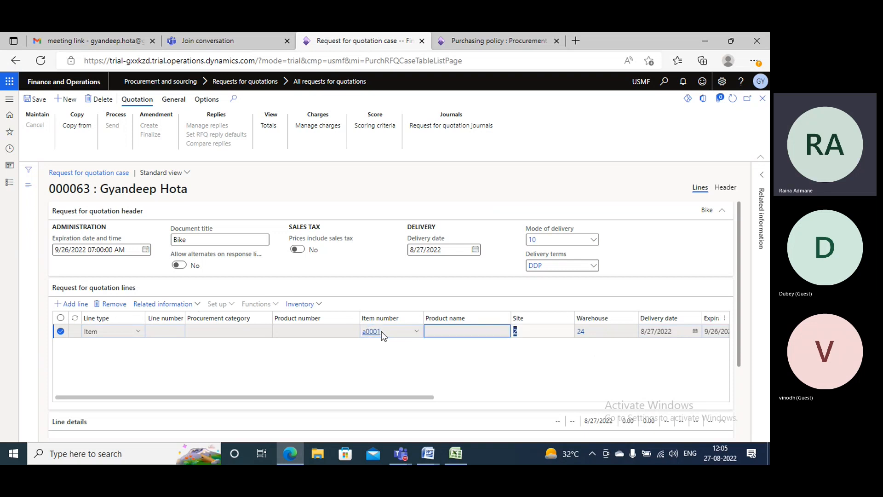
pyautogui.press('Tab')
pyautogui.press('Tab')
pyautogui.press('Tab')
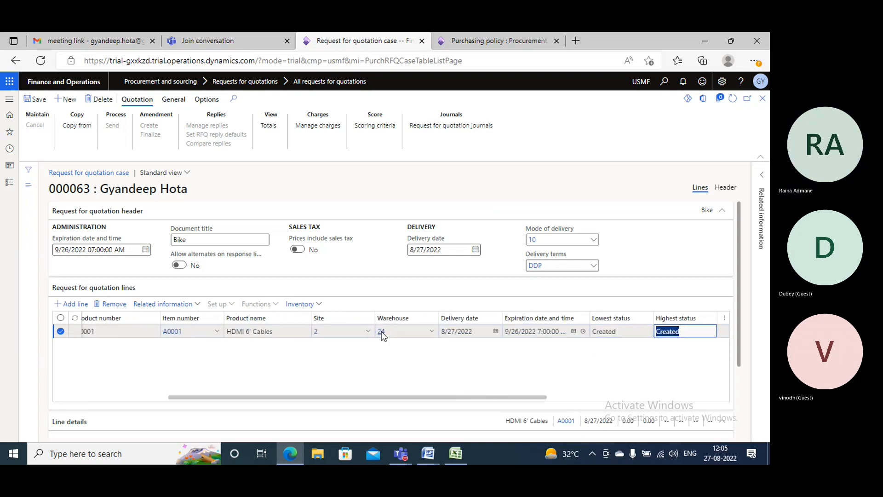
pyautogui.write('100')
pyautogui.press('Tab')
pyautogui.press('Tab')
pyautogui.press('Tab')
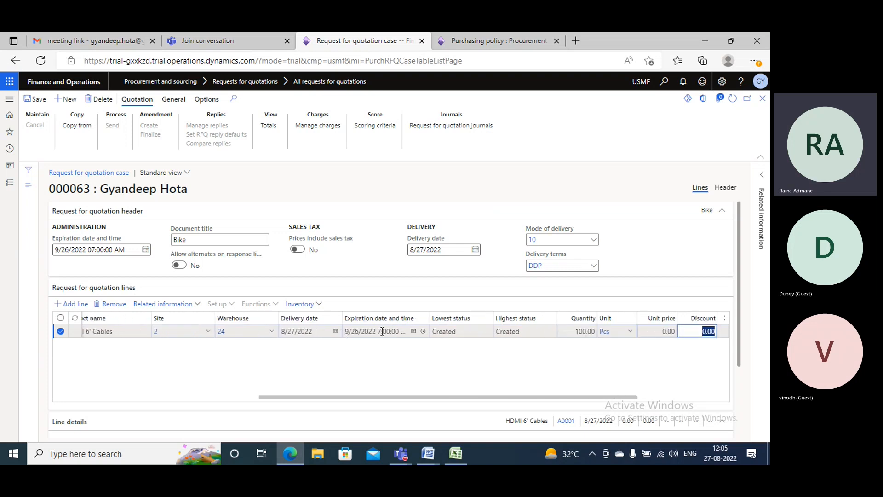
pyautogui.click(41, 102)
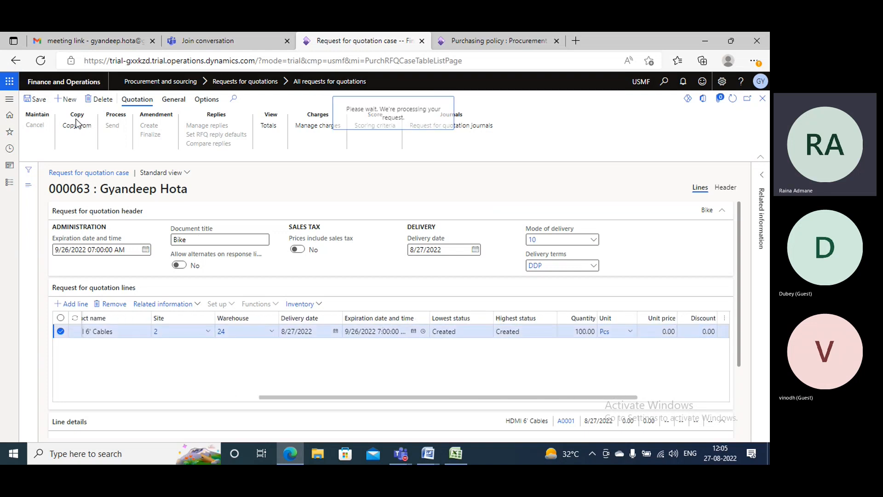
# Step: Add Acme Office Supplies and Lande Packaging Supplies as vendors in the header of the Bike request
pyautogui.click(731, 188)
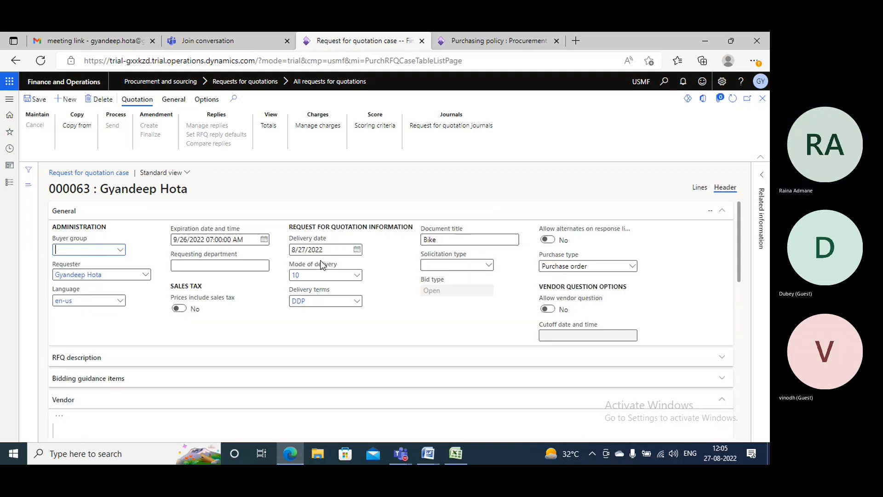
pyautogui.scroll(-3, 57, 283)
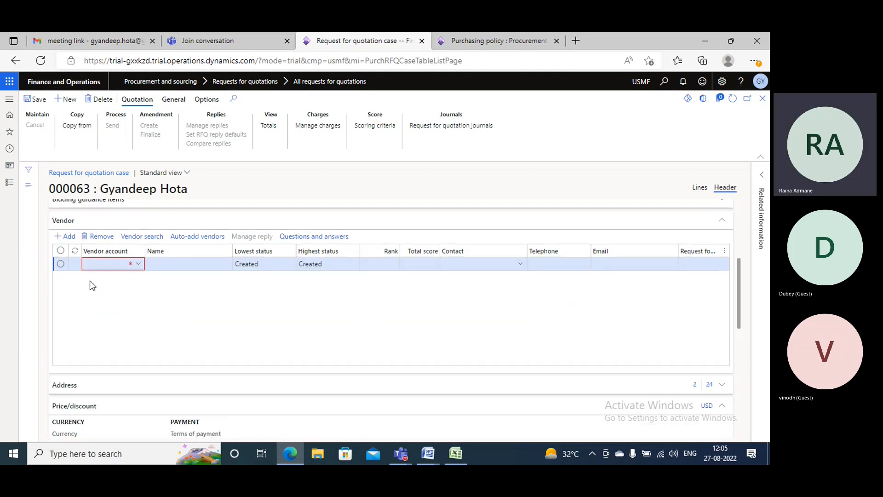
pyautogui.click(137, 265)
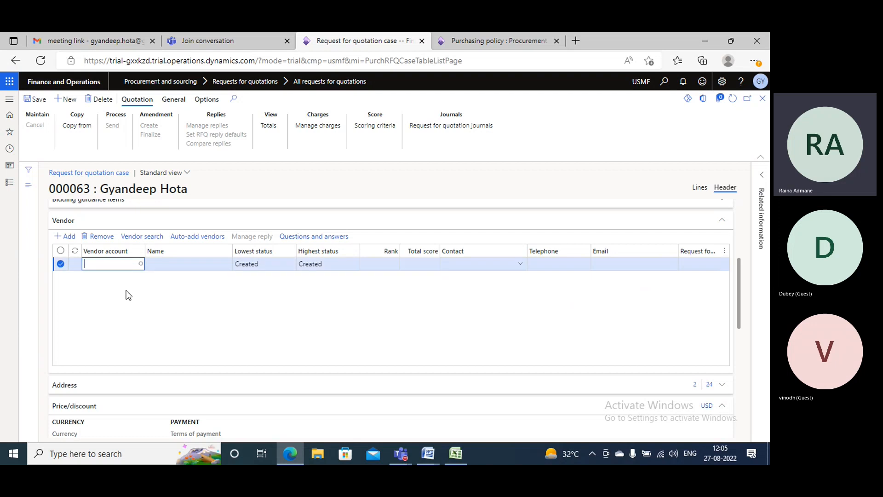
pyautogui.click(90, 286)
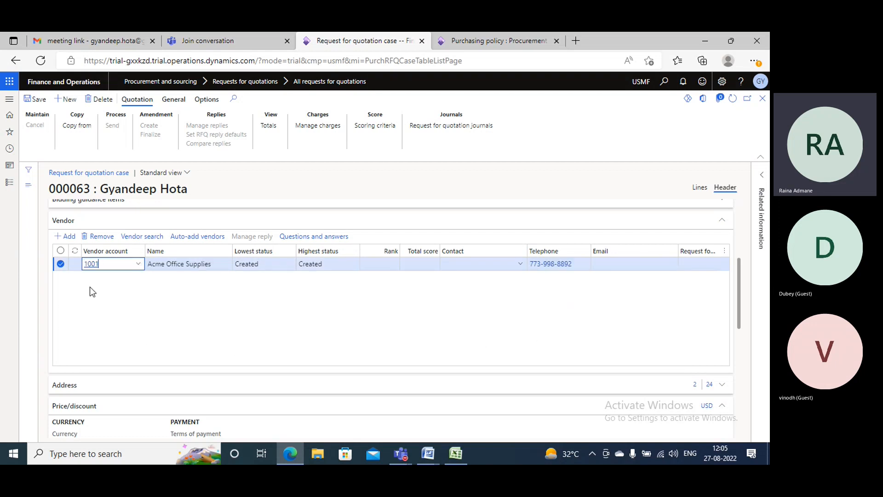
pyautogui.click(66, 236)
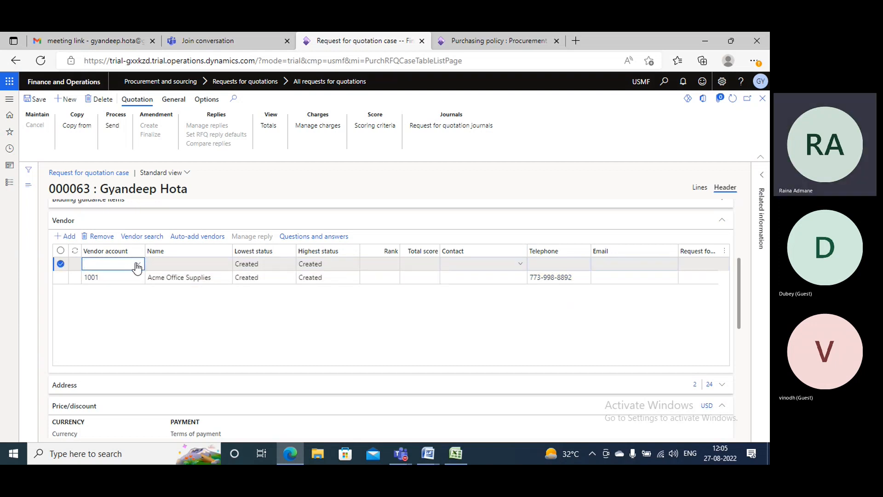
pyautogui.click(138, 264)
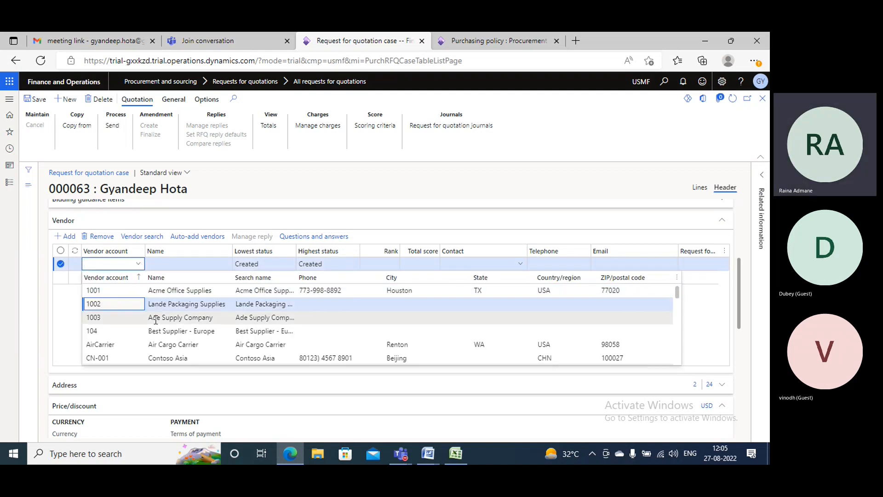
pyautogui.press('Return')
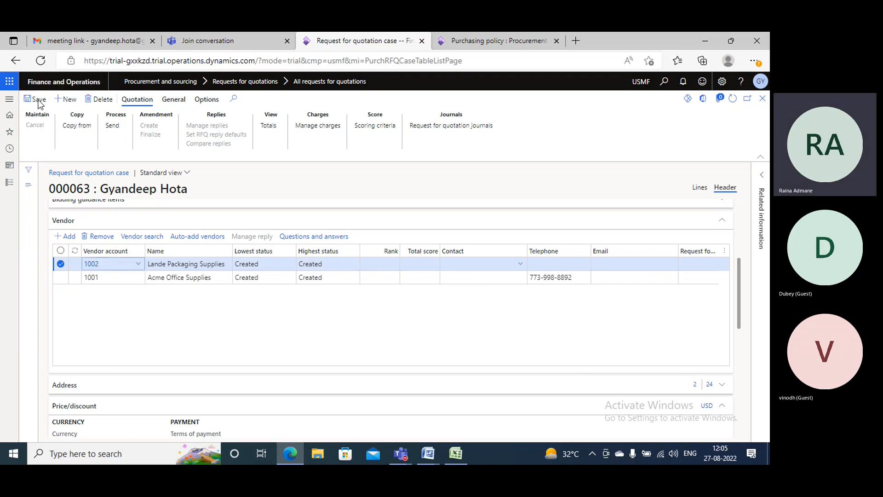
# Step: Save the Bike request and send it to both vendors
pyautogui.click(39, 102)
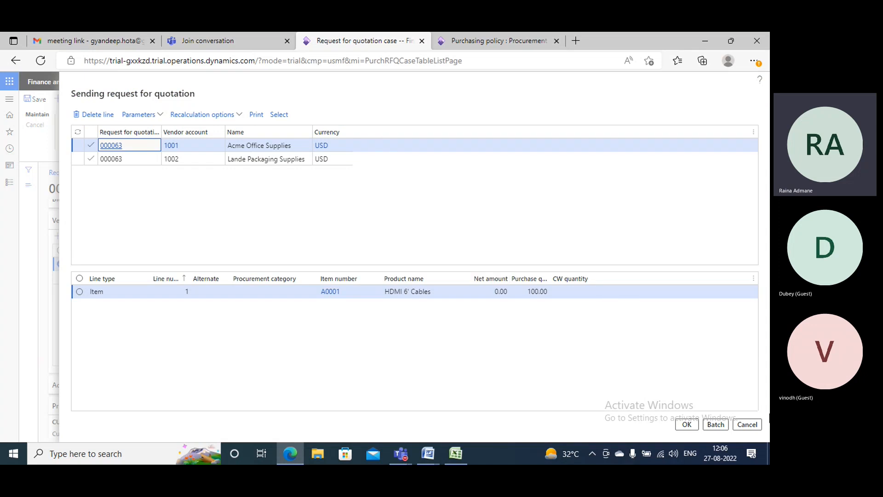
pyautogui.click(698, 427)
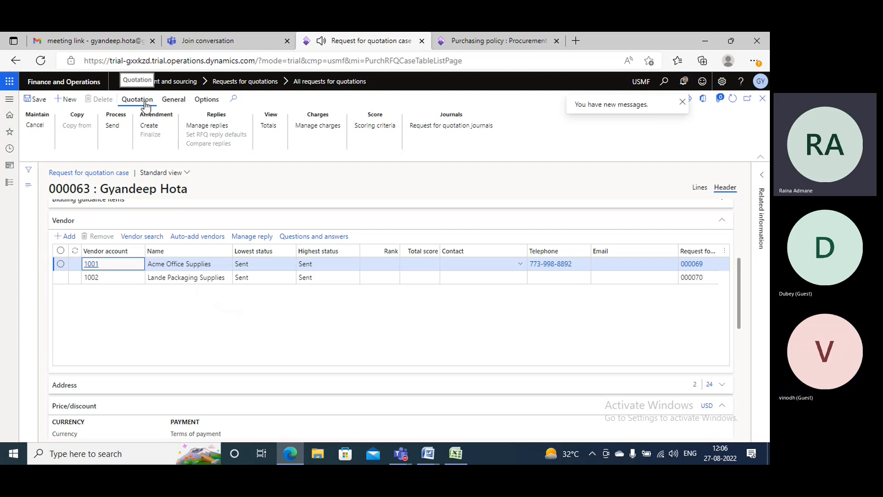
# Step: Examine the Bike request's replies from both vendors, checking the header and bid scoring for scoring criteria
pyautogui.click(208, 125)
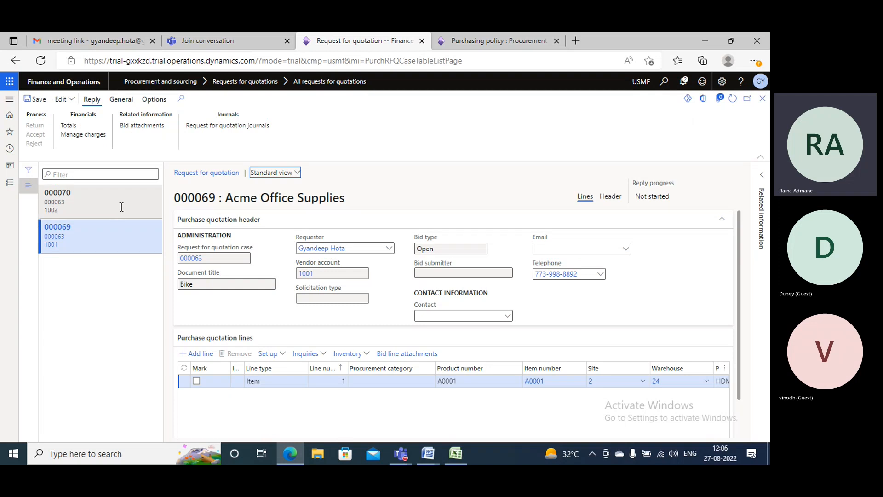
pyautogui.click(122, 207)
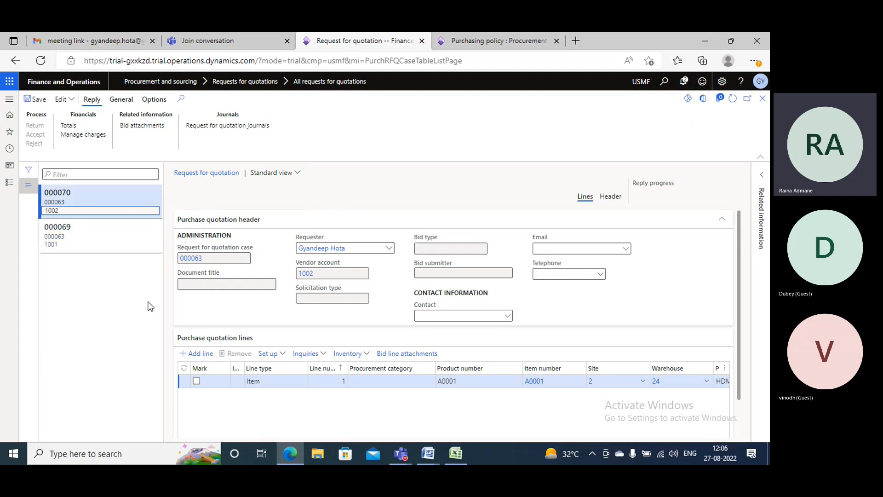
pyautogui.click(609, 195)
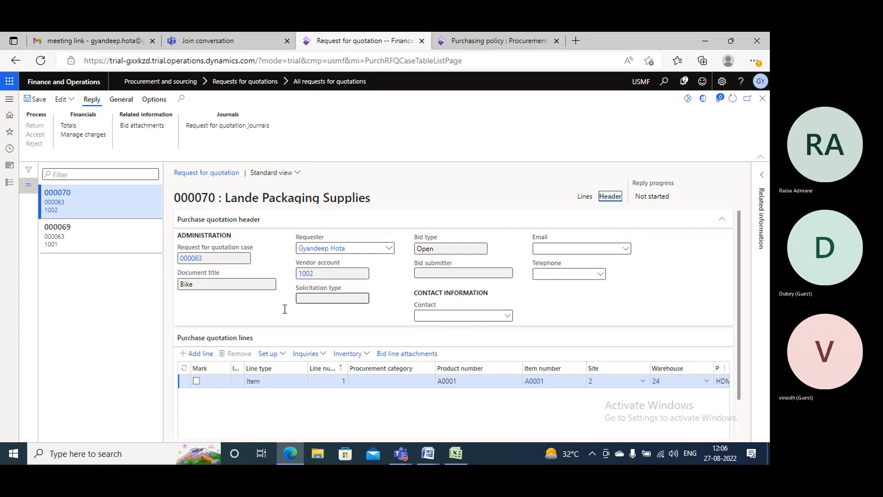
pyautogui.scroll(-10, 289, 302)
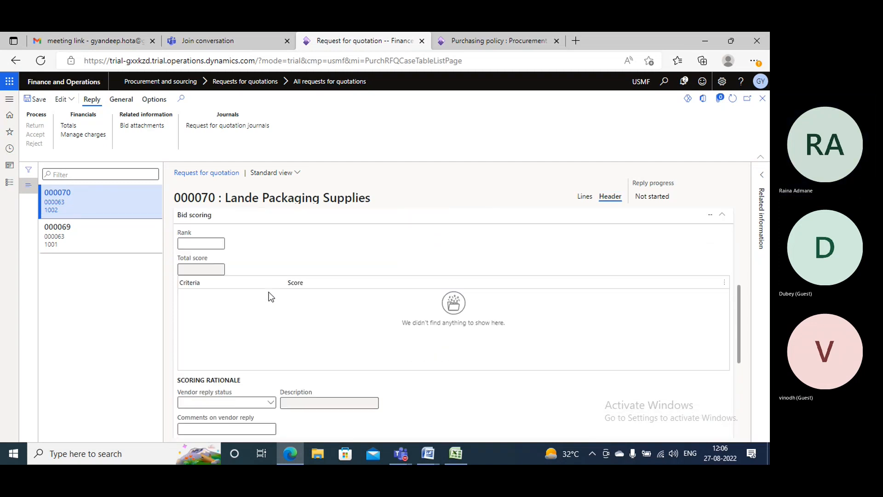
pyautogui.click(99, 224)
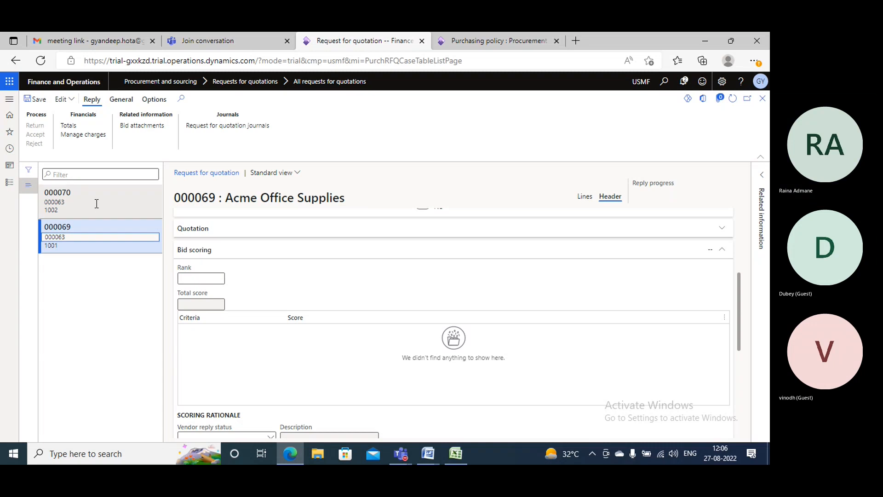
pyautogui.click(96, 204)
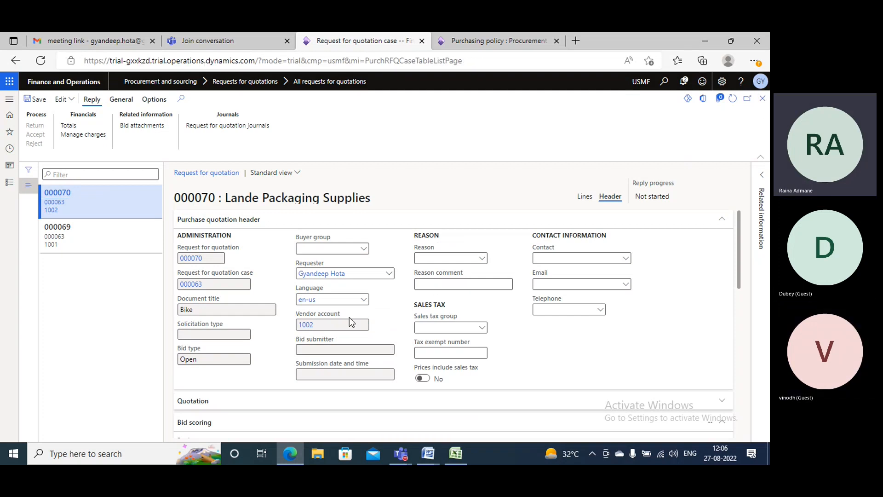
# Step: From the list of all requests for quotations, create a request titled Bike2 with solicitation type RSM and warehouse 24
pyautogui.click(10, 99)
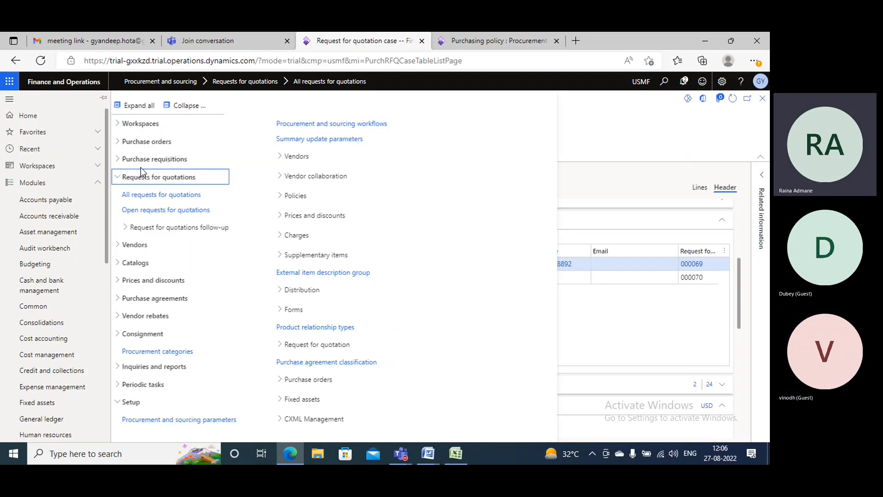
pyautogui.click(184, 197)
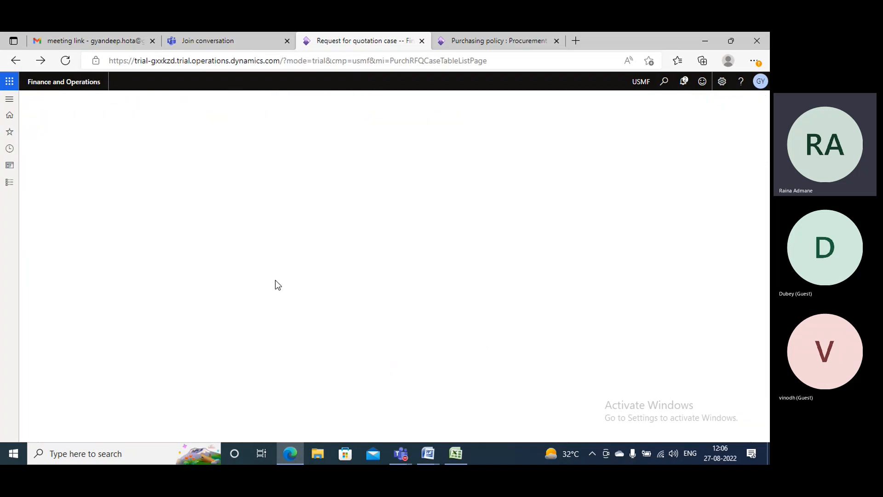
pyautogui.click(37, 99)
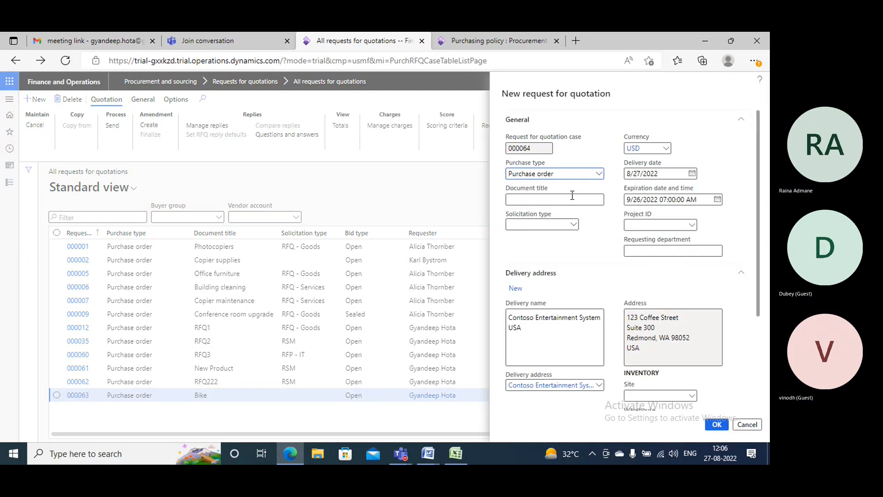
pyautogui.click(560, 200)
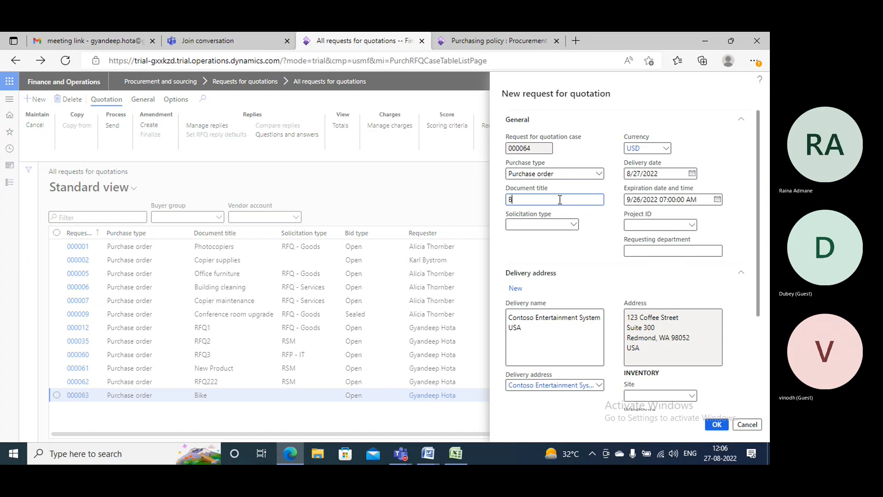
pyautogui.click(573, 224)
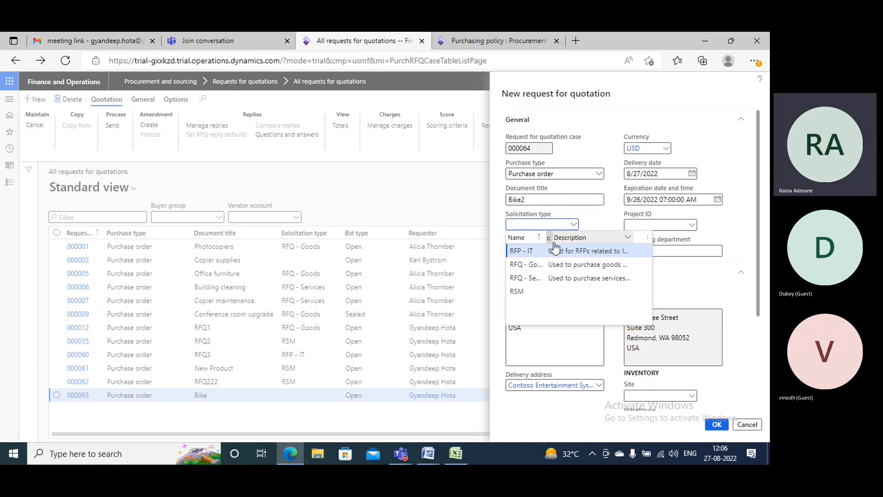
pyautogui.click(524, 291)
pyautogui.scroll(-3, 716, 315)
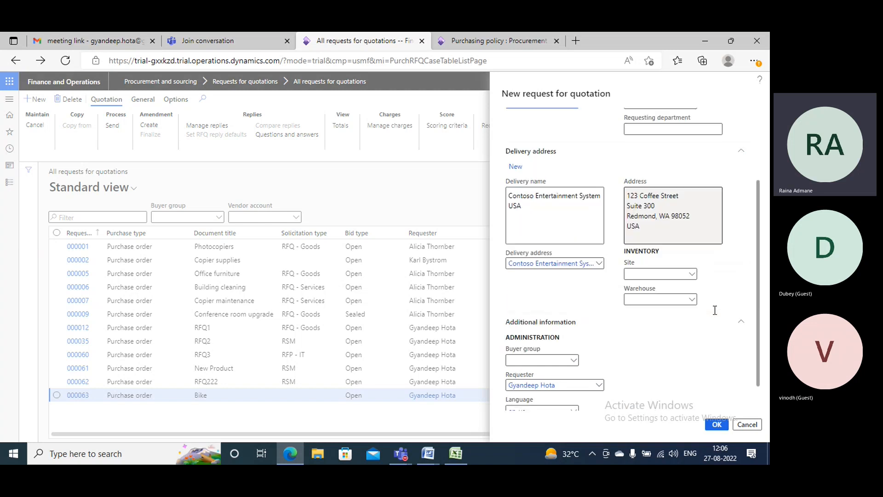
pyautogui.click(657, 288)
pyautogui.write('24')
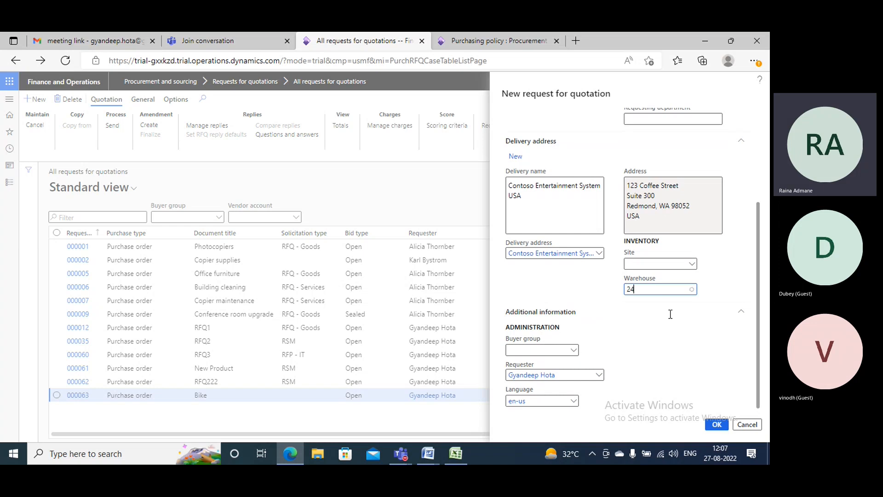
pyautogui.click(734, 366)
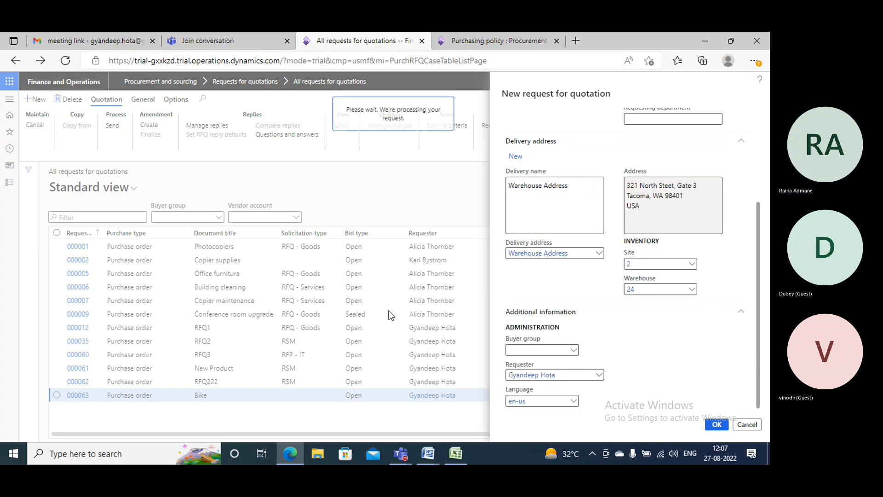
# Step: Fill in the Bike2 request's line with item number A0001 and quantity 100, and save the request
pyautogui.click(377, 333)
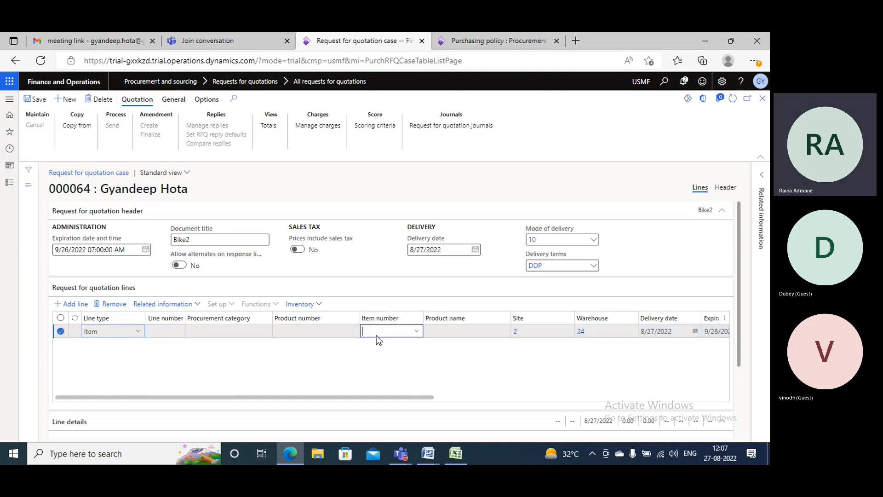
pyautogui.write('a0001')
pyautogui.press('Tab')
pyautogui.press('Tab')
pyautogui.press('Tab')
pyautogui.press('Tab')
pyautogui.press('Tab')
pyautogui.press('Tab')
pyautogui.press('Tab')
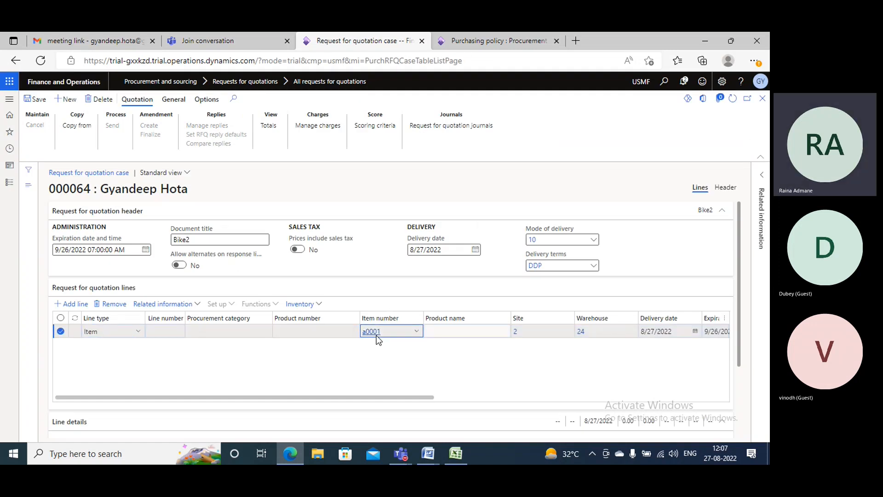
pyautogui.press('Tab')
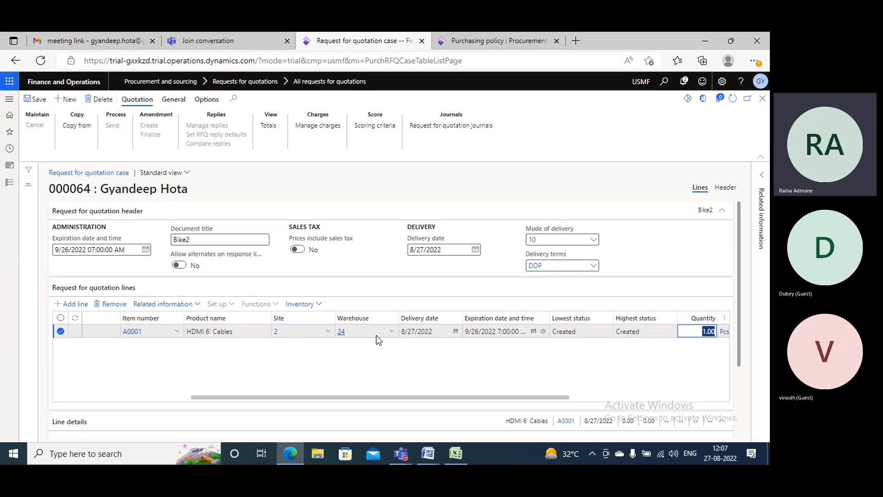
pyautogui.write('100')
pyautogui.press('Tab')
pyautogui.press('Tab')
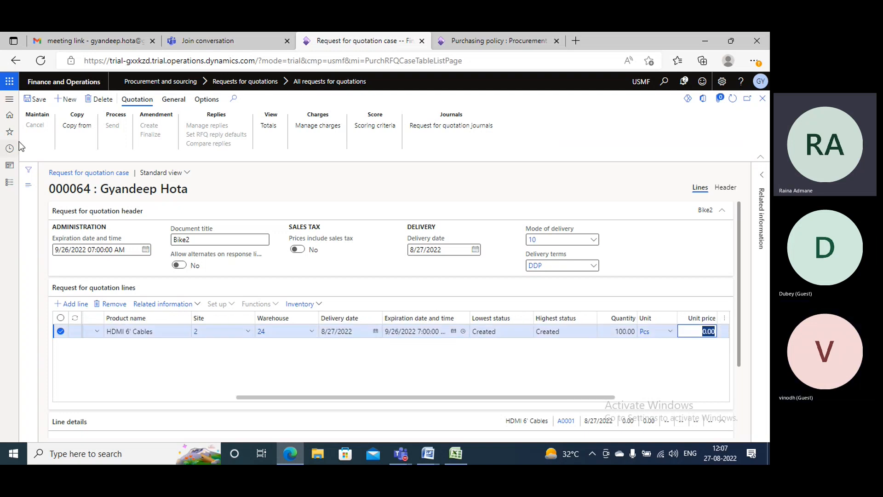
pyautogui.click(36, 99)
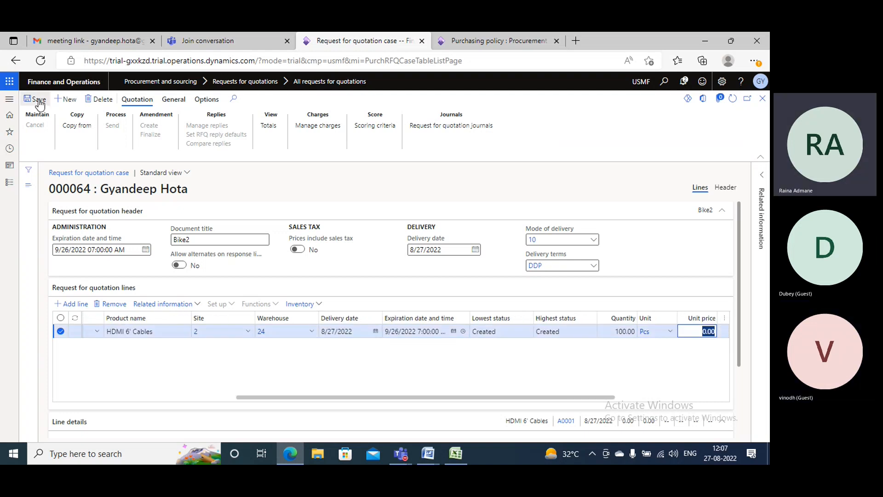
# Step: Add Acme Office Supplies and Lande Packaging Supplies as vendors in the Bike2 request's header and save it
pyautogui.click(726, 187)
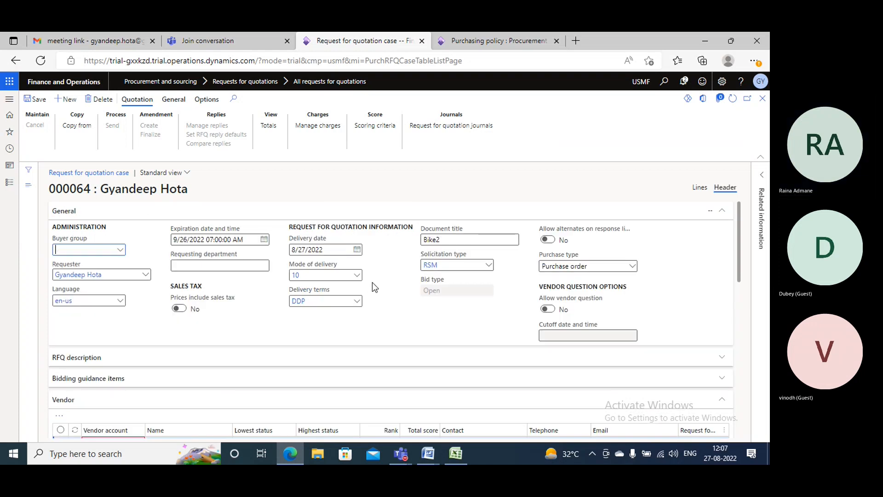
pyautogui.scroll(-2, 371, 283)
pyautogui.click(137, 338)
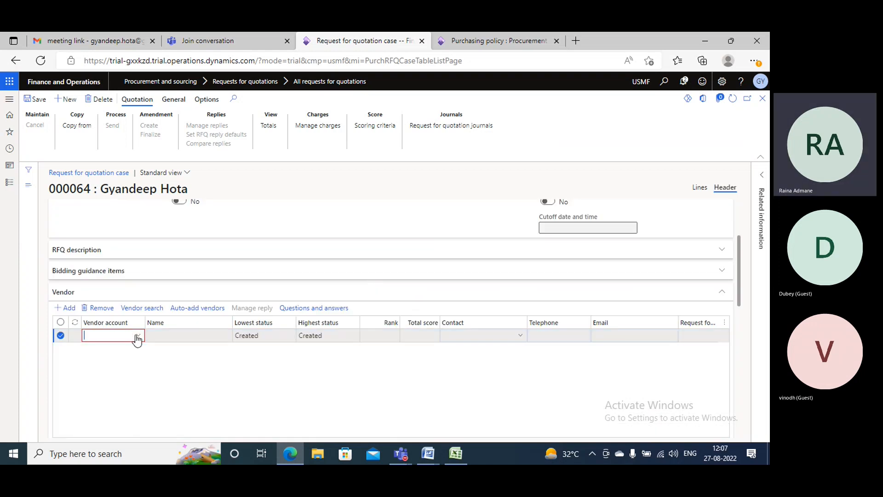
pyautogui.click(137, 339)
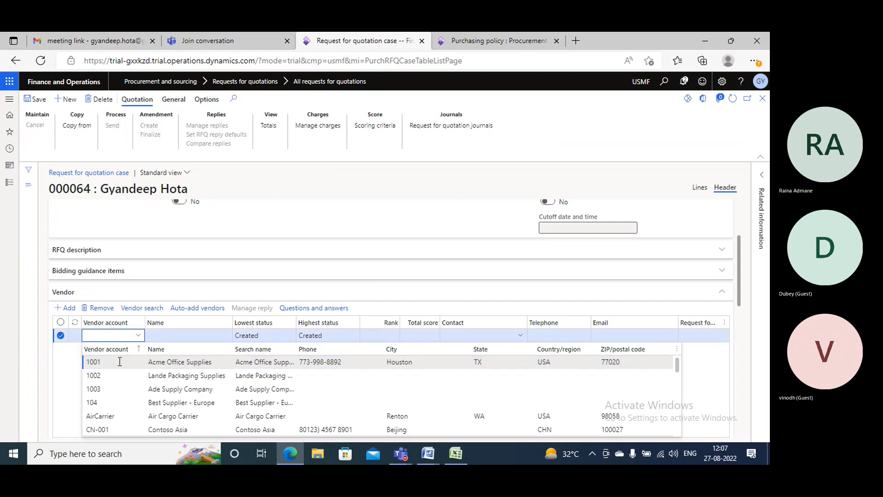
pyautogui.click(123, 361)
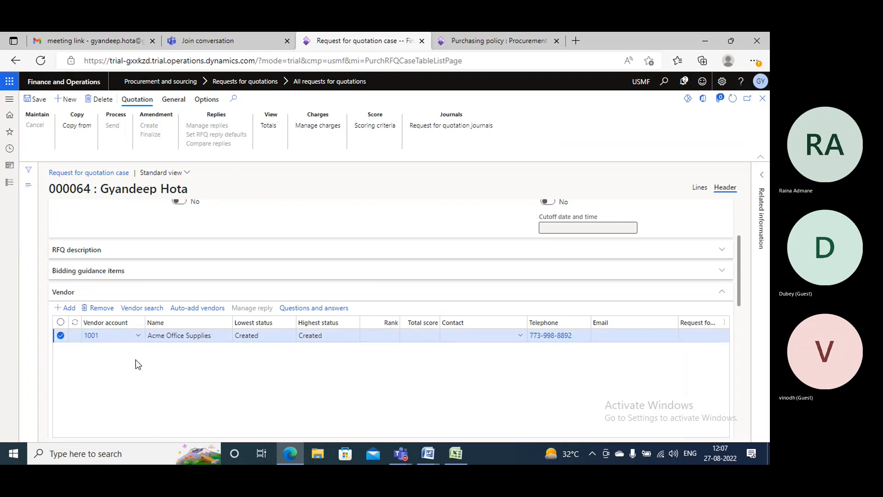
pyautogui.hotkey('alt', 'n')
pyautogui.click(138, 338)
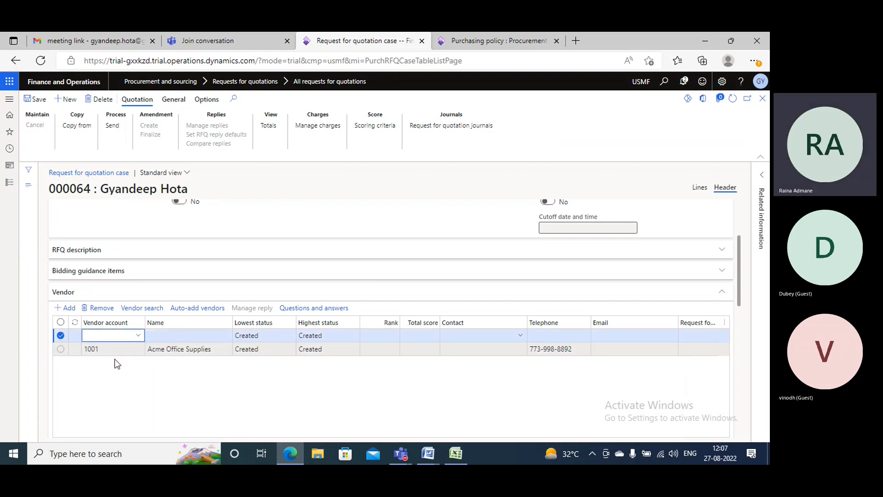
pyautogui.click(104, 374)
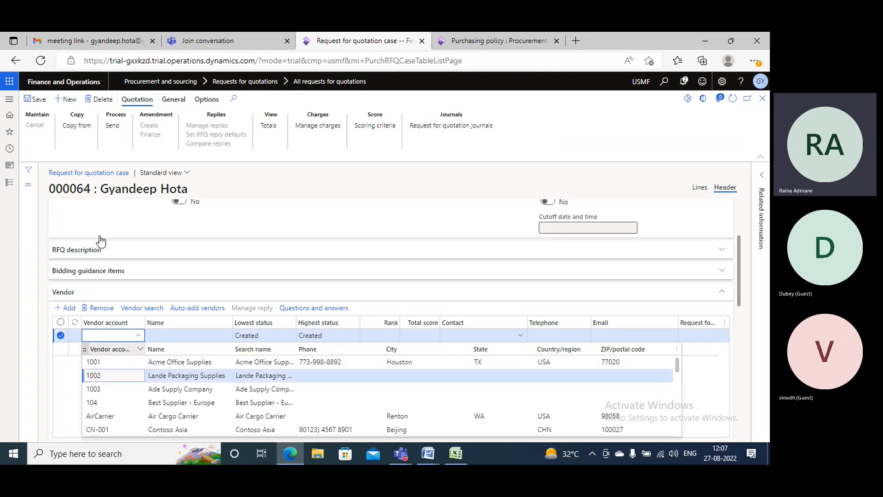
pyautogui.click(35, 99)
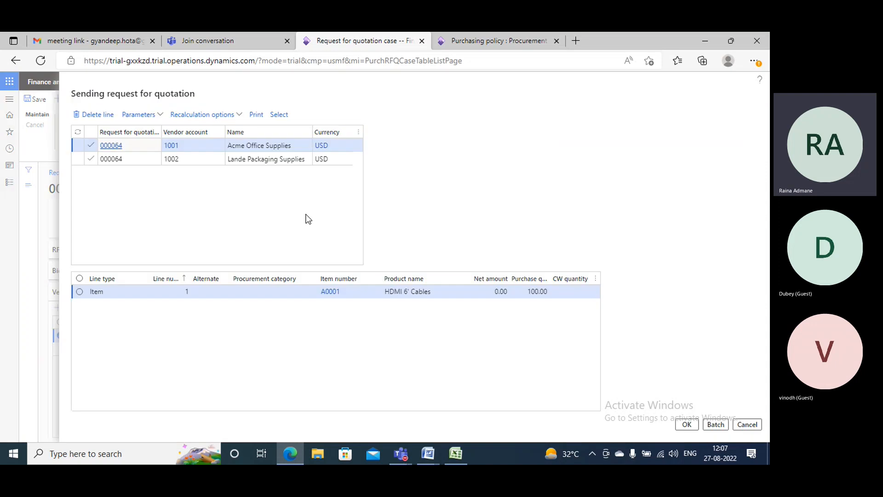
# Step: Send the Bike2 request to both vendors and open the bid scoring in the header of Lande Packaging Supplies' reply
pyautogui.click(686, 426)
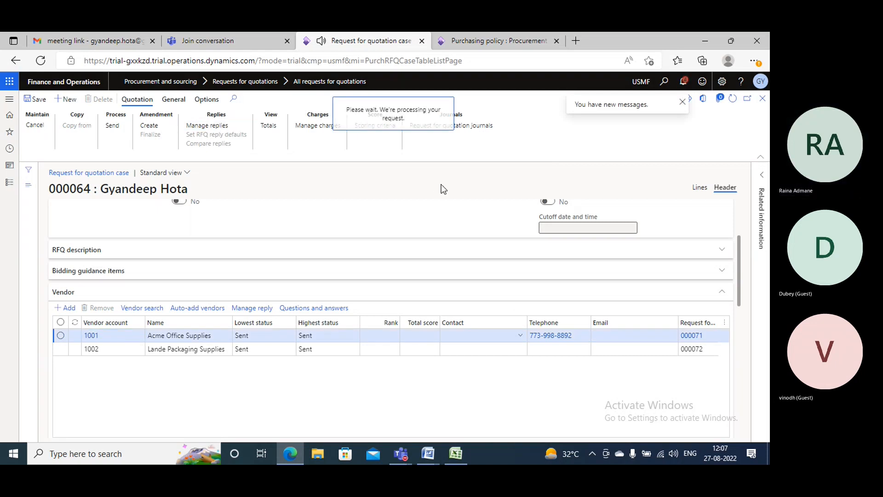
pyautogui.click(94, 201)
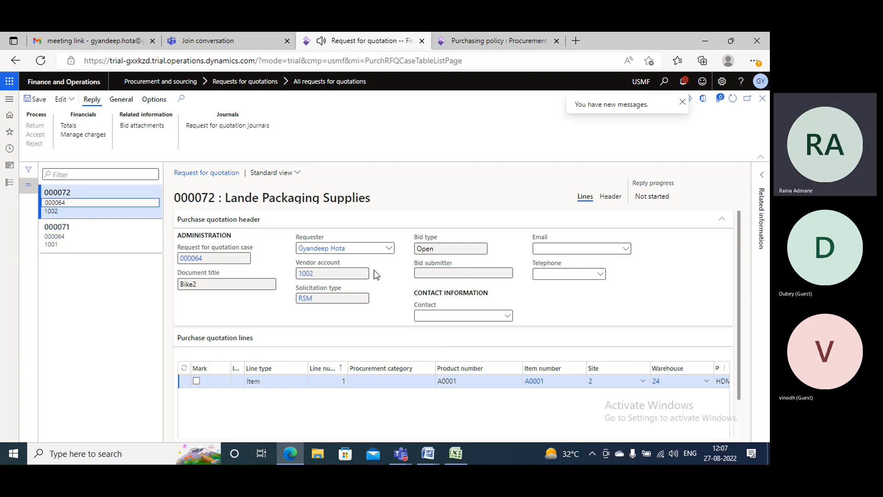
pyautogui.click(616, 196)
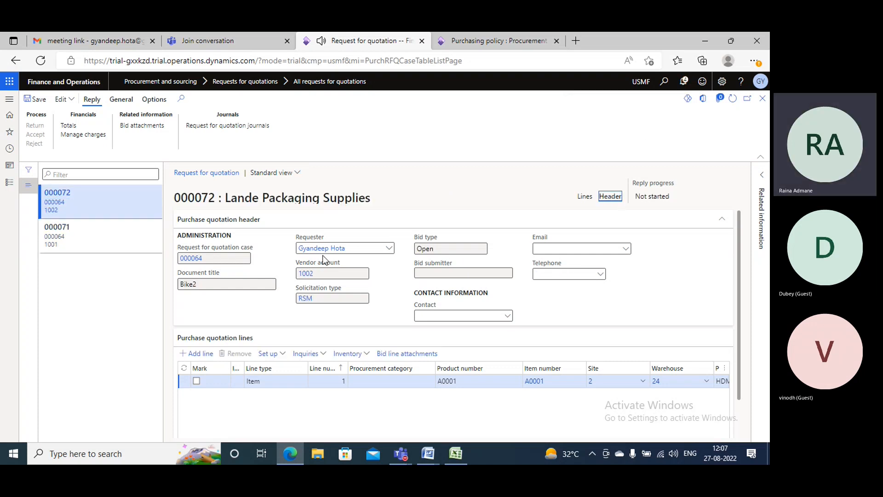
pyautogui.scroll(-5, 324, 258)
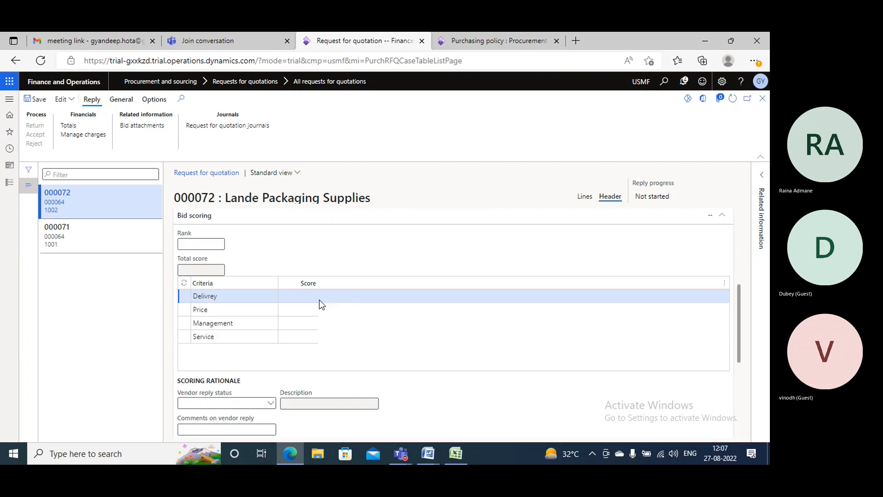
# Step: Score Lande Packaging Supplies' reply with Delivrey 4, Price 5, Management 3 and Service 7, set its rank to 3, and save
pyautogui.click(316, 299)
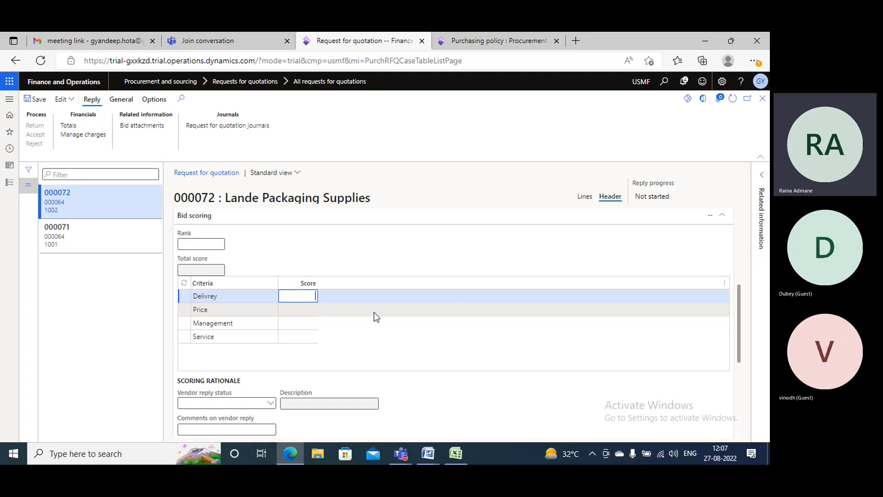
pyautogui.write('4')
pyautogui.click(318, 312)
pyautogui.write('5')
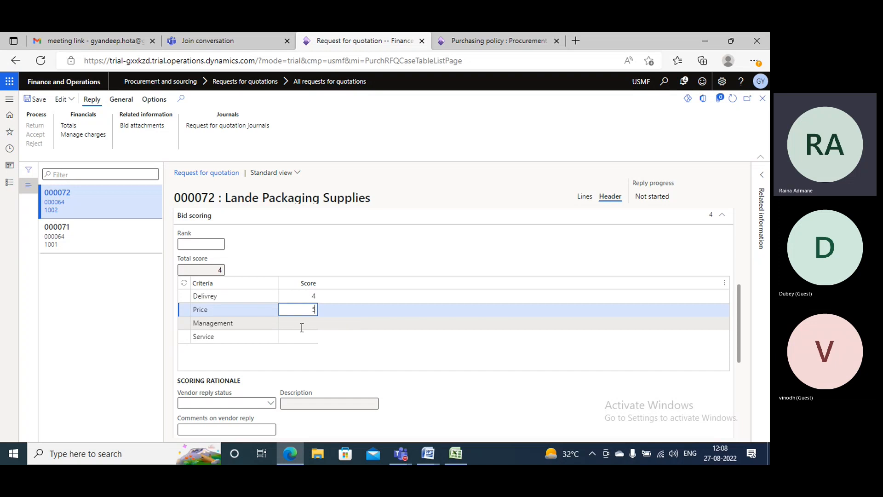
pyautogui.click(302, 327)
pyautogui.write('3')
pyautogui.click(309, 336)
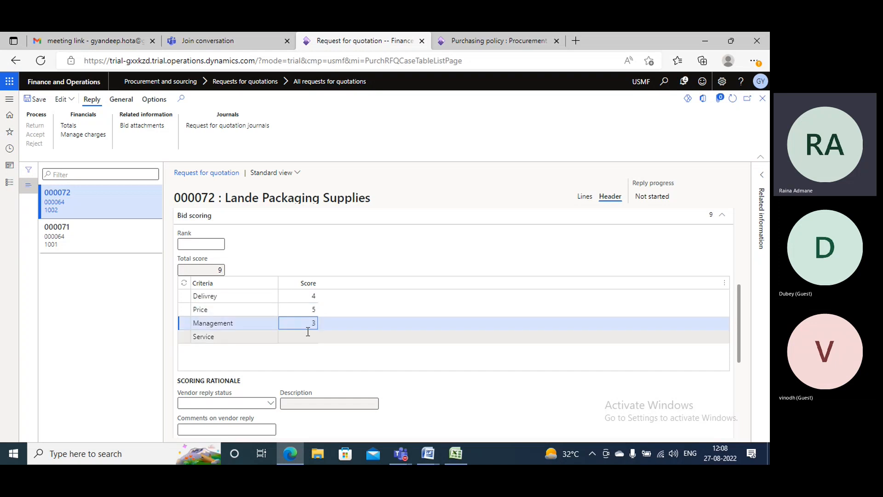
pyautogui.write('7')
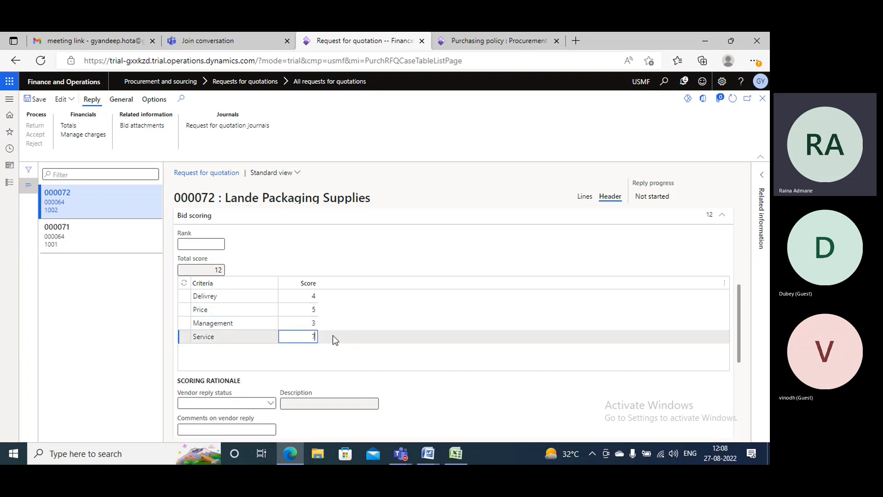
pyautogui.click(242, 249)
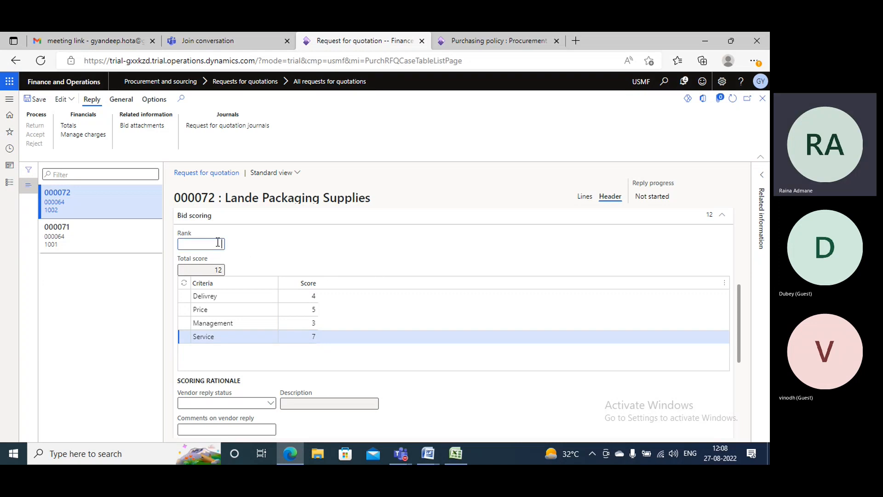
pyautogui.click(39, 100)
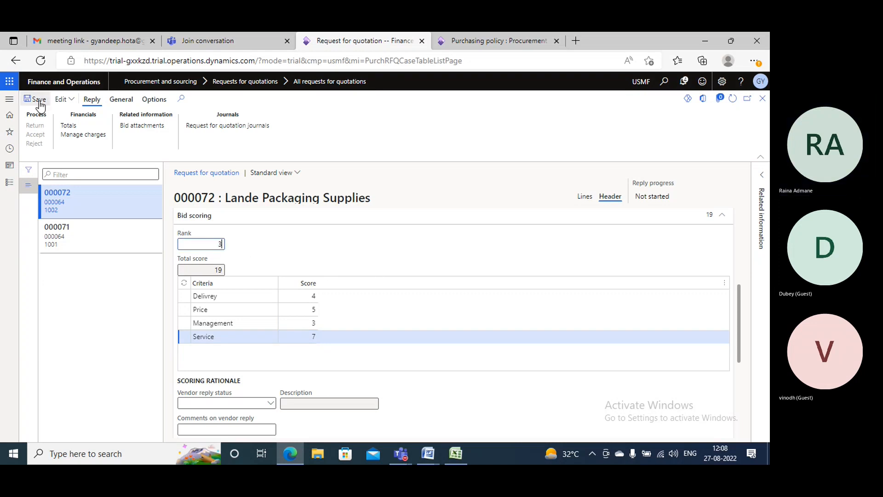
# Step: Edit Lande Packaging Supplies' RFQ reply to set the A0001 line's unit price to 100, and submit the bid
pyautogui.click(72, 101)
pyautogui.click(73, 127)
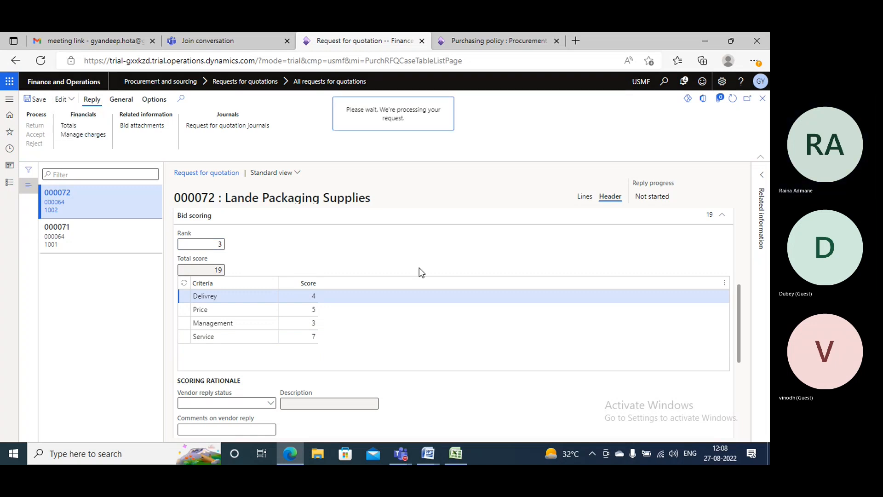
pyautogui.scroll(-3, 421, 276)
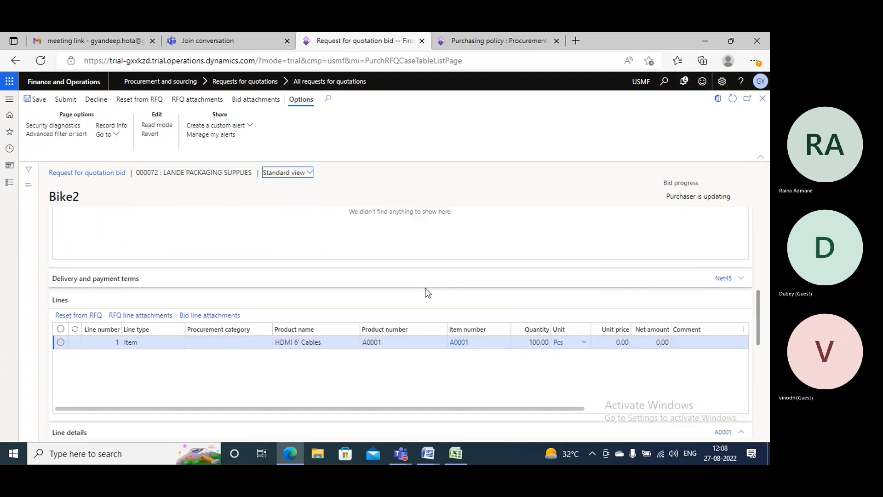
pyautogui.click(621, 342)
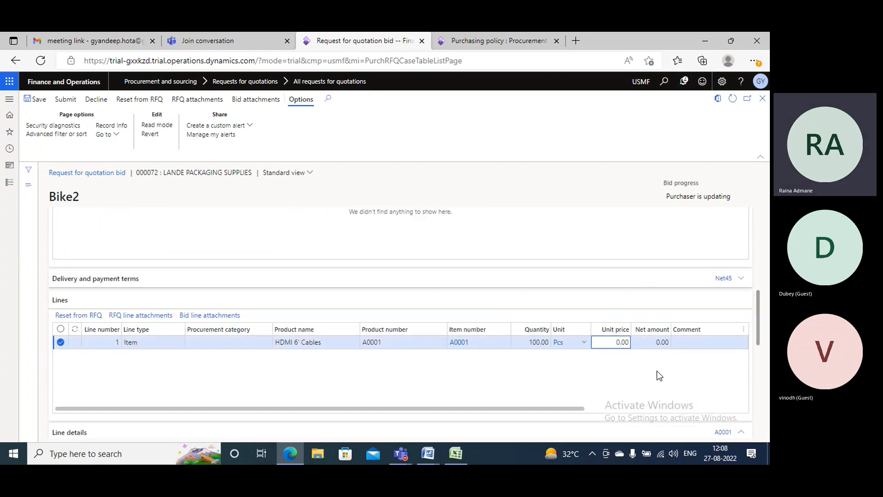
pyautogui.write('19')
pyautogui.click(422, 342)
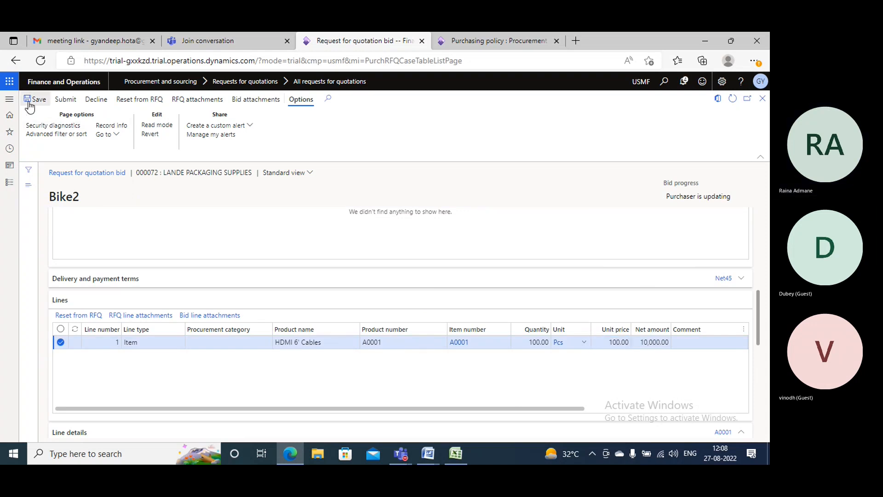
pyautogui.click(64, 100)
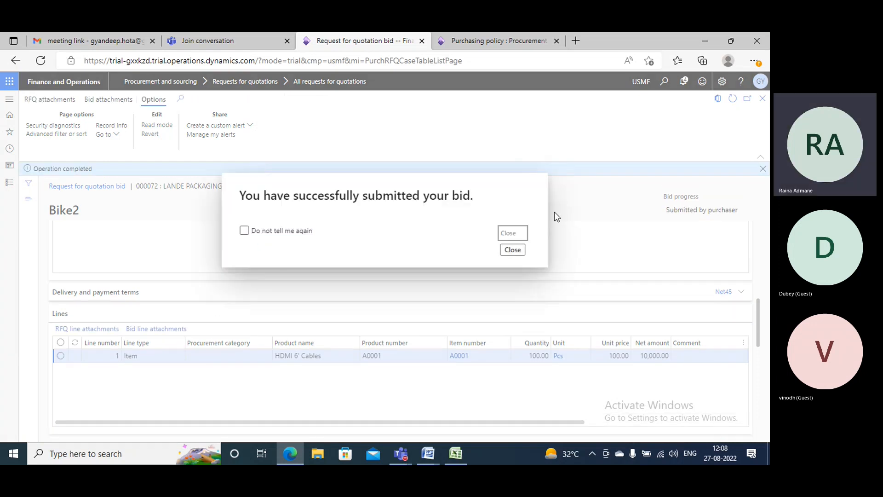
pyautogui.click(764, 100)
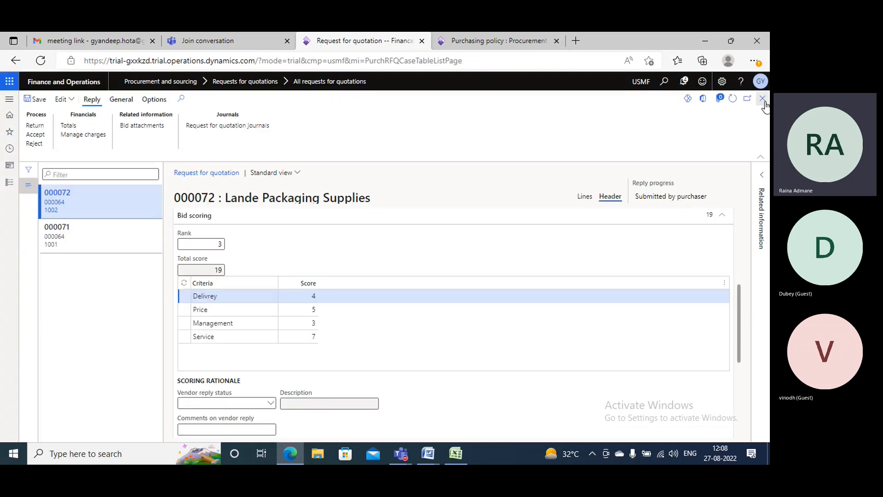
# Step: Score Acme Office Supplies' reply with Delivrey 2, Price 8, Management 5 and Service 7, set its rank to 7, and save
pyautogui.click(98, 233)
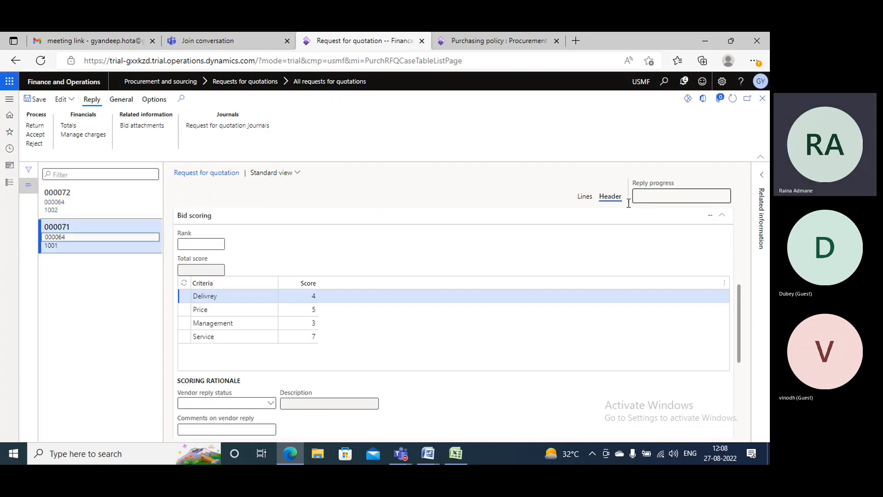
pyautogui.click(616, 198)
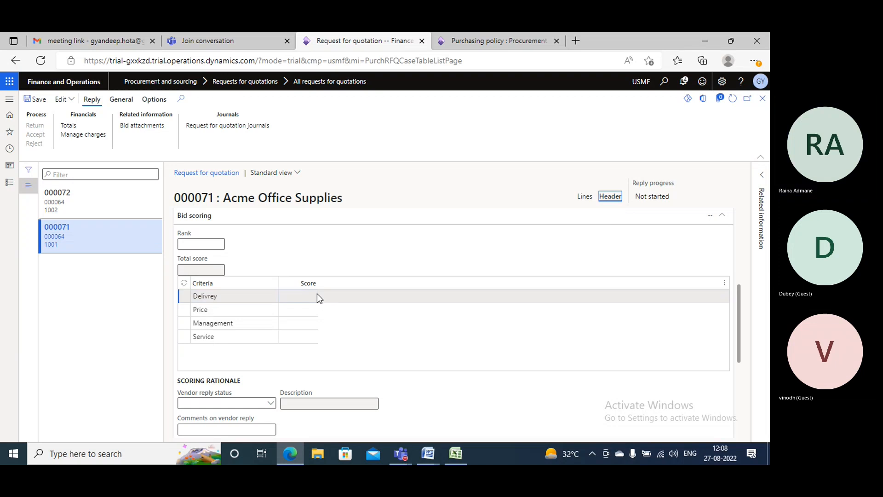
pyautogui.click(318, 294)
pyautogui.write('2')
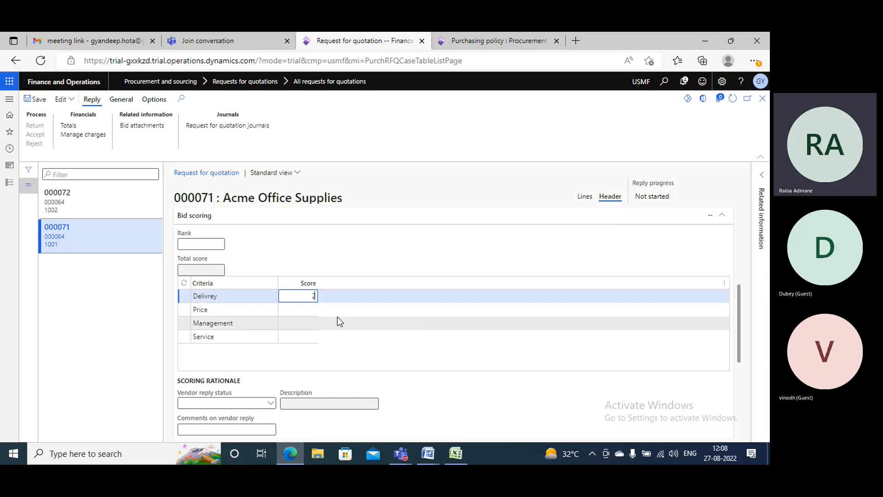
pyautogui.click(337, 315)
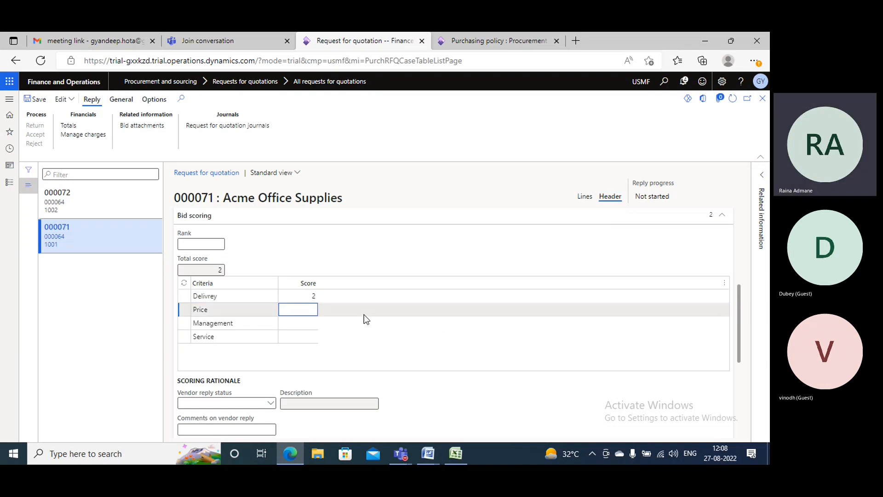
pyautogui.write('8')
pyautogui.click(350, 327)
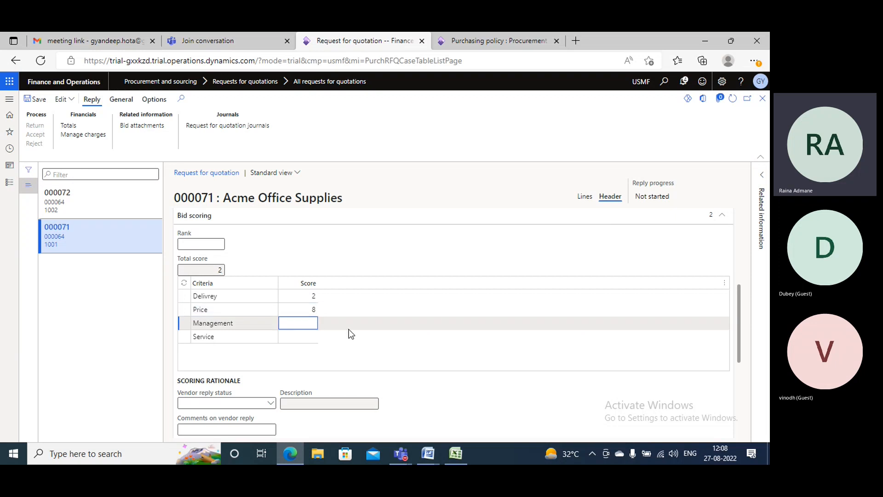
pyautogui.write('5')
pyautogui.click(385, 336)
pyautogui.write('7')
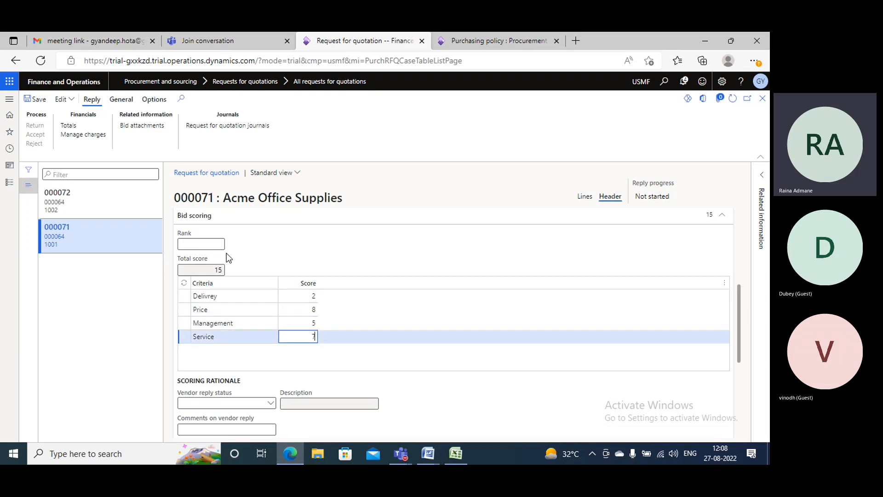
pyautogui.click(220, 244)
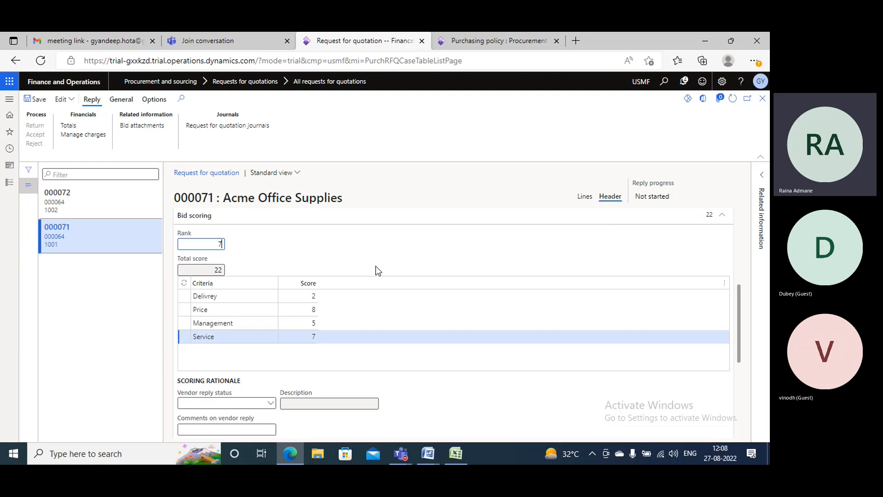
pyautogui.click(36, 99)
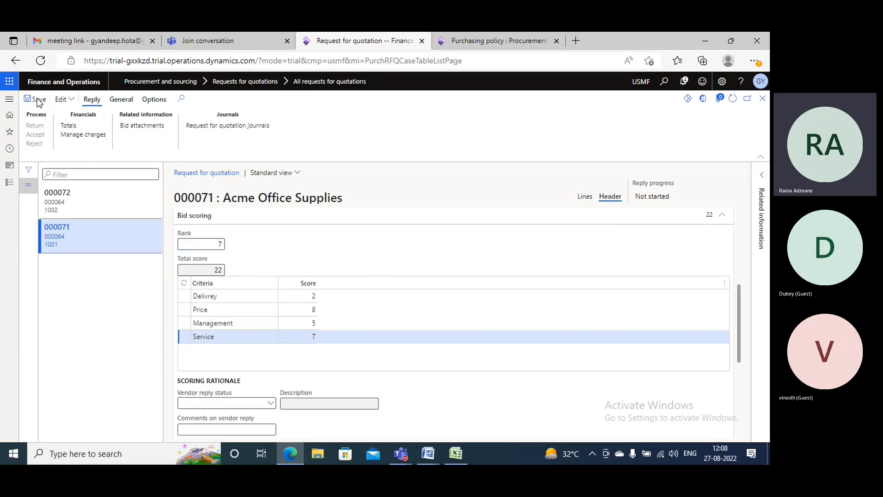
pyautogui.click(74, 98)
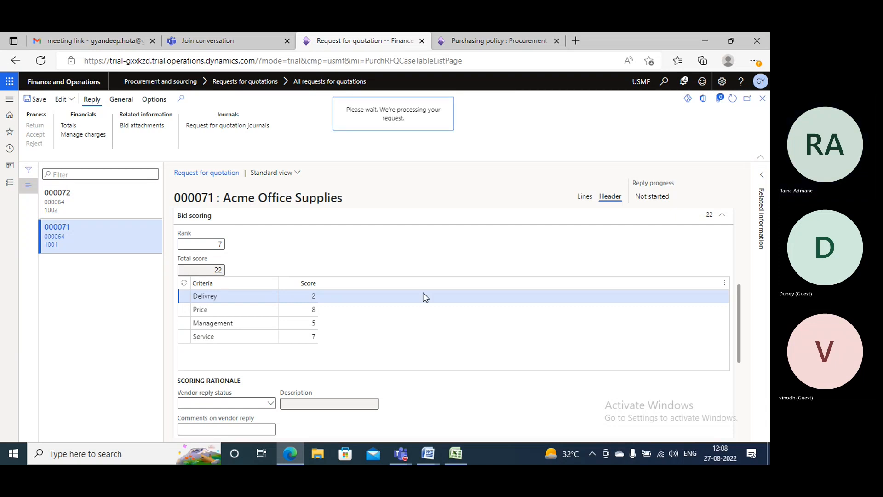
pyautogui.scroll(-3, 424, 291)
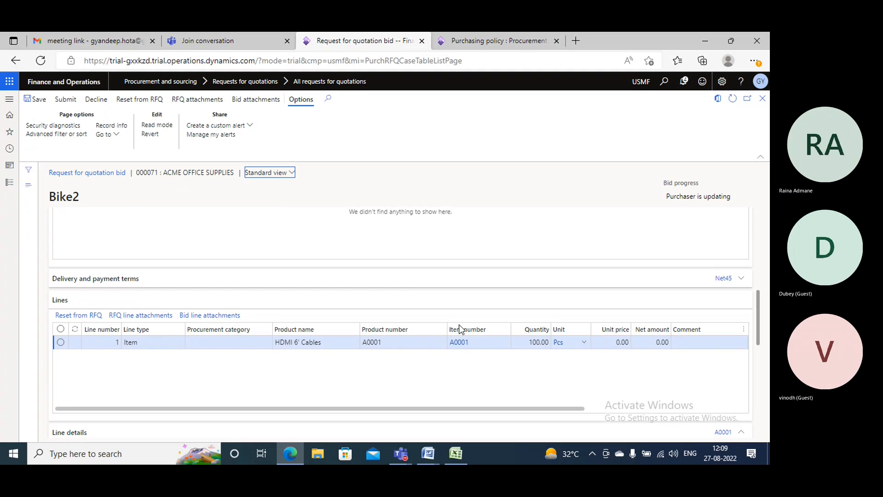
pyautogui.scroll(3, 598, 253)
pyautogui.scroll(-3, 474, 249)
pyautogui.click(762, 98)
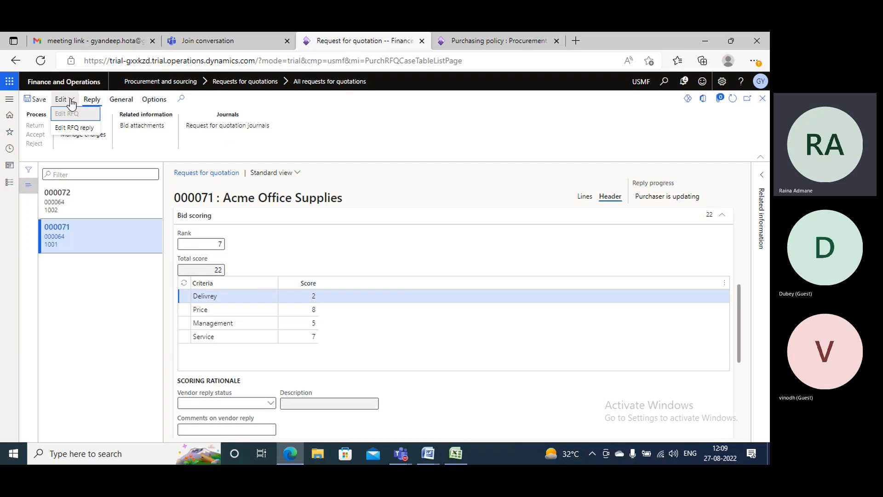
# Step: Edit Acme Office Supplies' RFQ reply to set the A0001 line's unit price to 200, and submit the bid
pyautogui.click(84, 134)
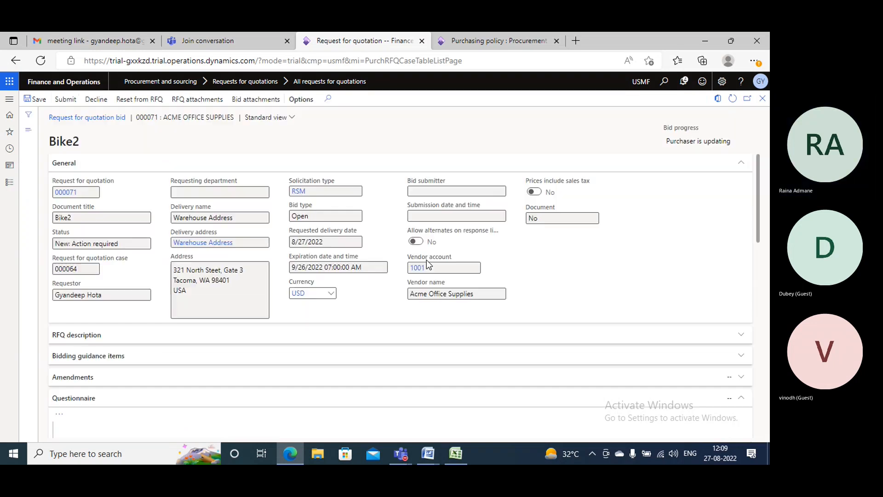
pyautogui.click(619, 342)
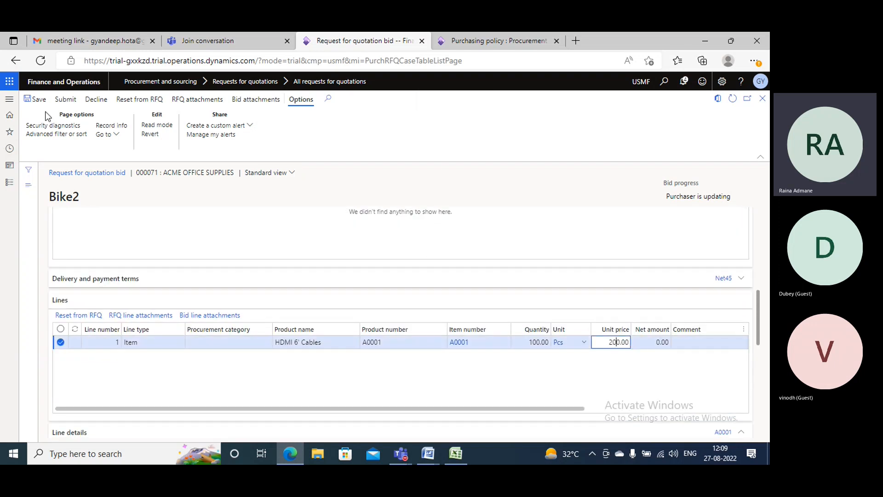
pyautogui.click(66, 100)
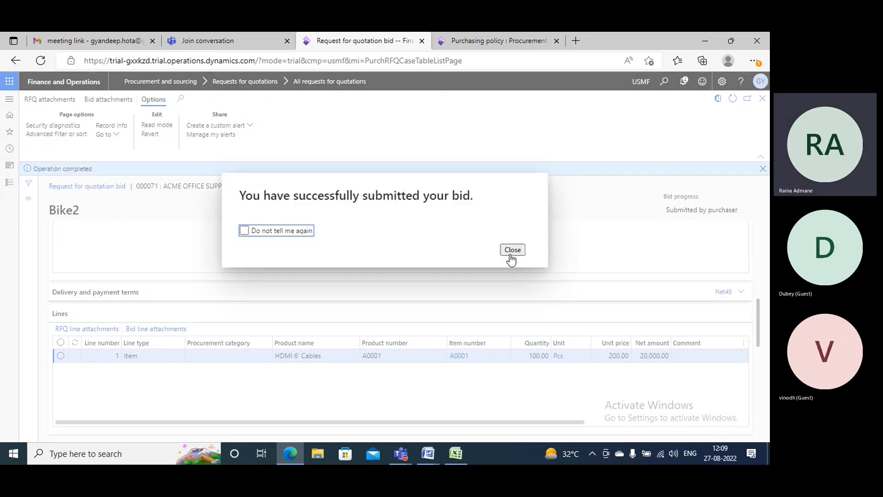
pyautogui.click(763, 98)
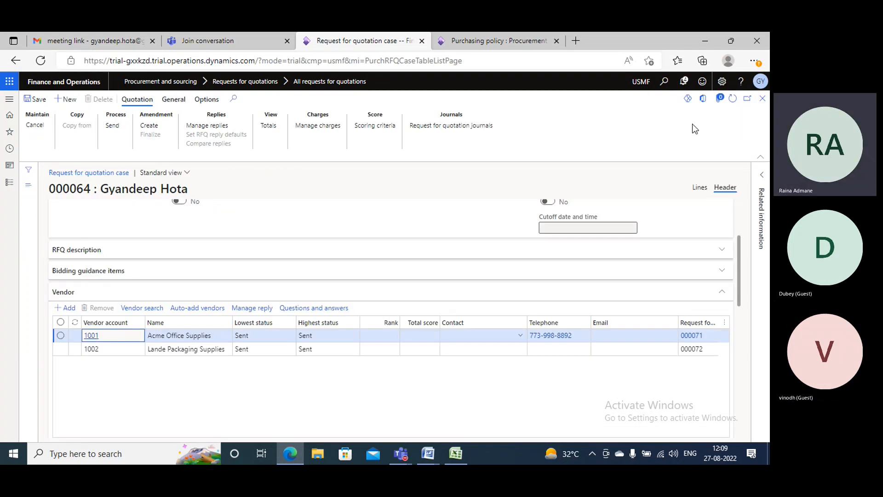
# Step: Compare the RFQ replies, accept Lande Packaging Supplies' bid for item A0001, and reject Acme Office Supplies' bid
pyautogui.click(209, 147)
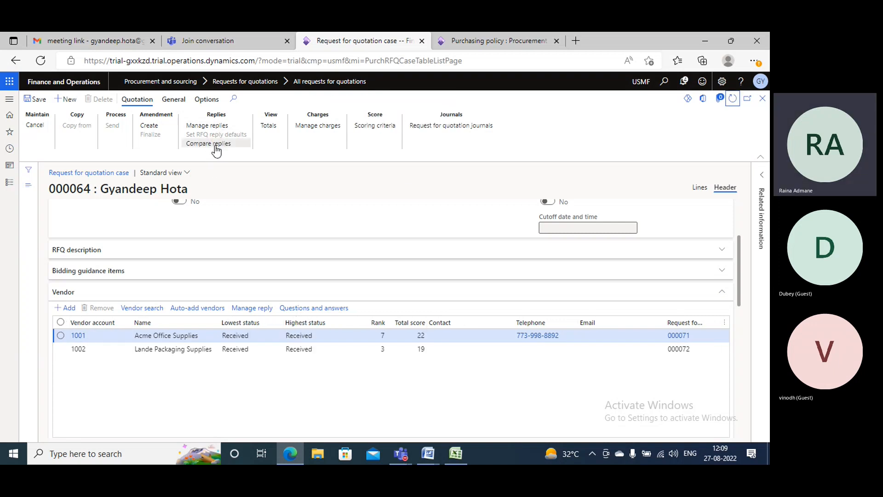
pyautogui.click(214, 145)
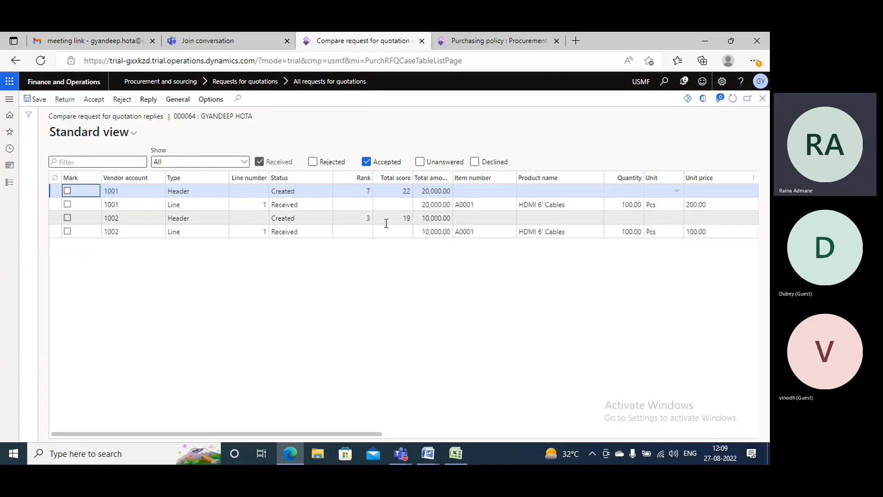
pyautogui.click(66, 218)
pyautogui.click(68, 230)
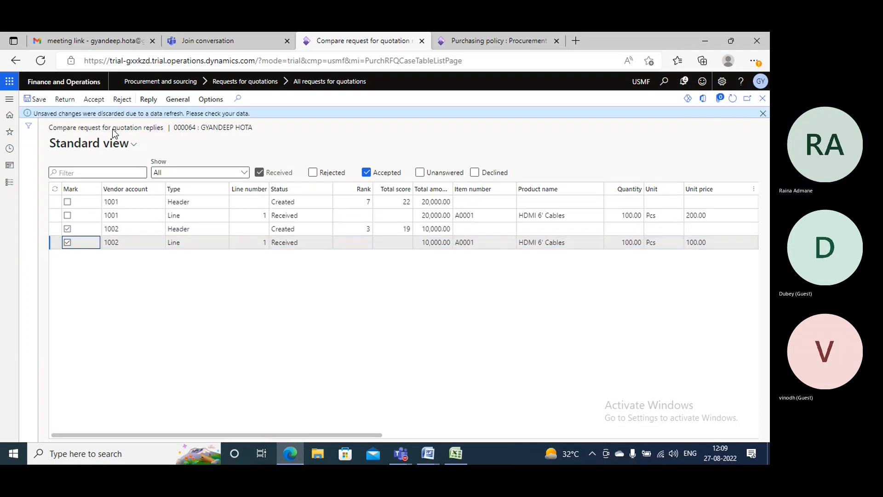
pyautogui.click(83, 101)
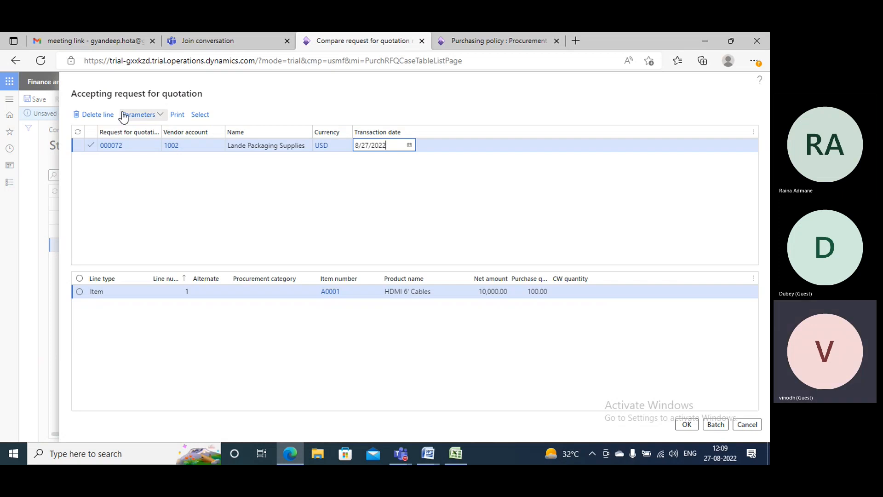
pyautogui.click(686, 425)
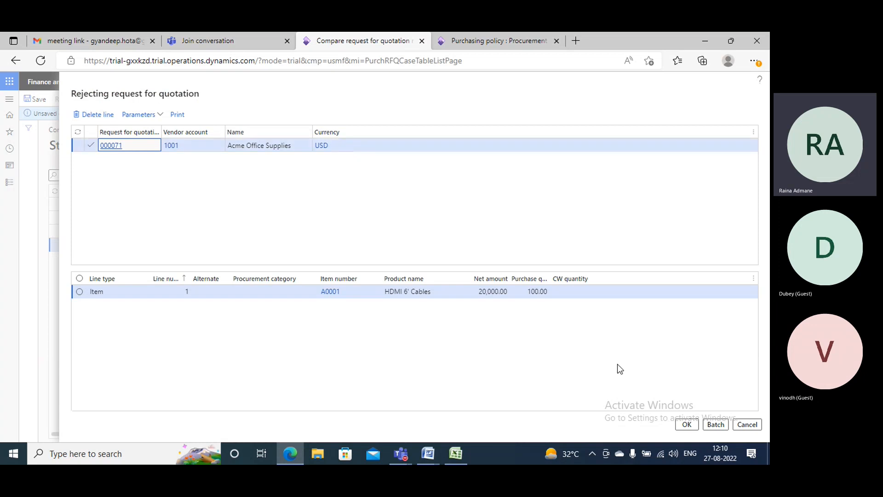
pyautogui.click(687, 424)
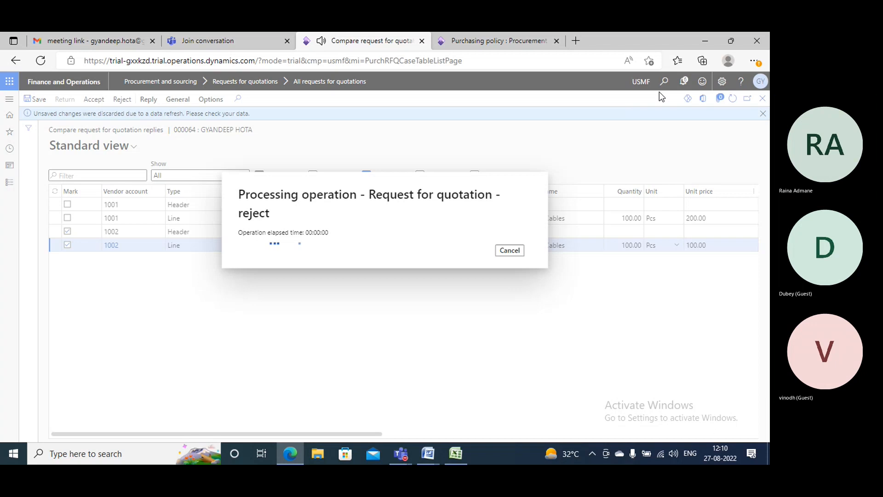
# Step: Copy the new purchase order's number from the posting notification and open the list of all purchase orders alongside the reply comparison
pyautogui.click(684, 82)
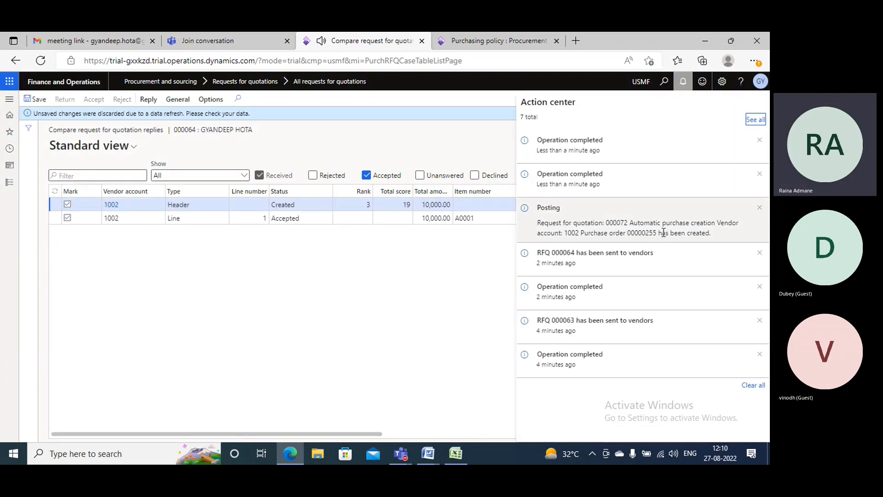
pyautogui.moveTo(658, 233); pyautogui.dragTo(628, 233)
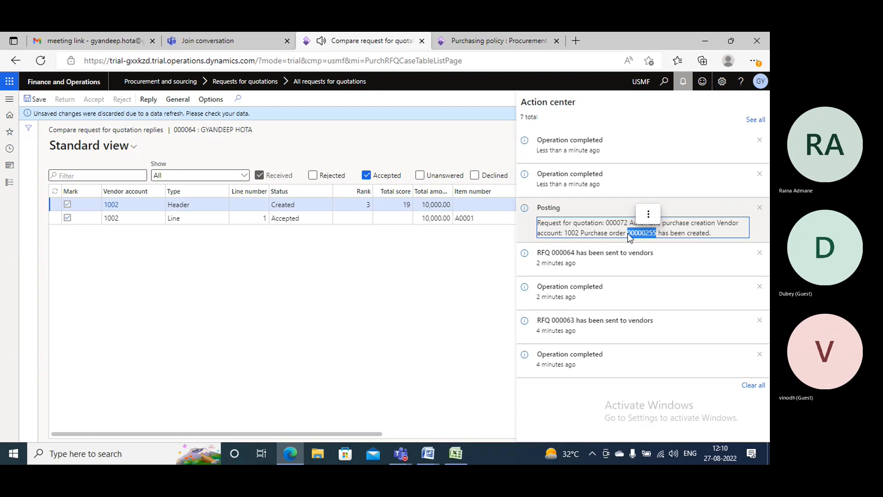
pyautogui.click(483, 42)
pyautogui.click(9, 99)
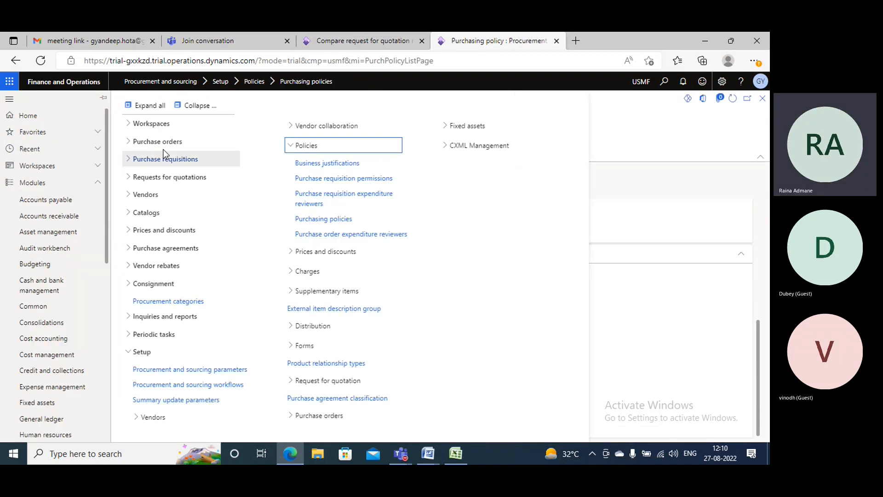
pyautogui.click(164, 141)
pyautogui.click(158, 160)
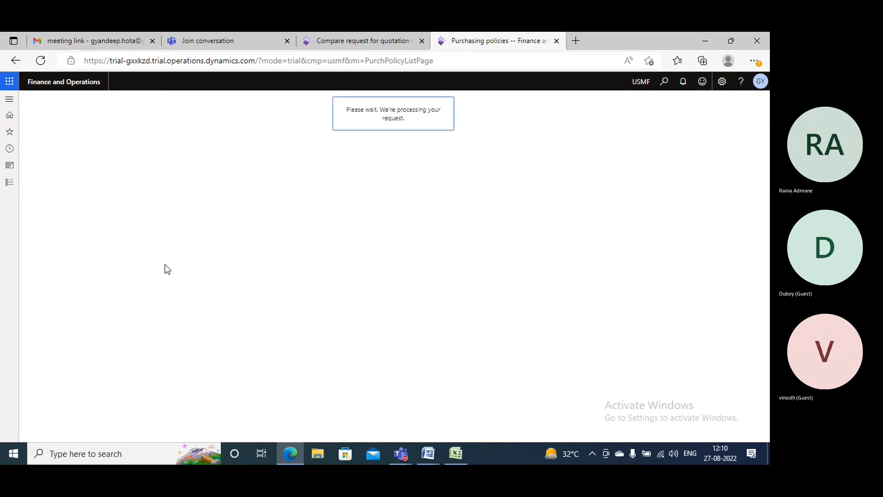
# Step: Filter the purchase orders list by the copied purchase order number
pyautogui.click(121, 223)
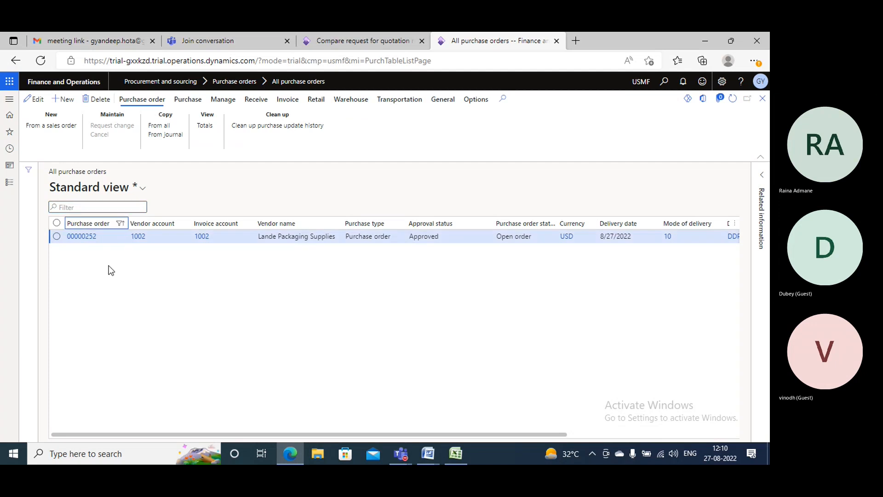
pyautogui.click(115, 295)
pyautogui.write('00000255')
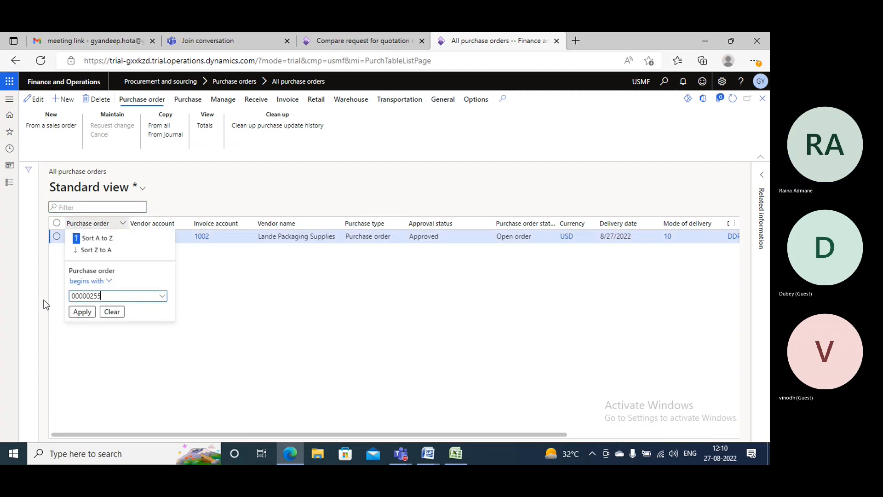
pyautogui.click(73, 312)
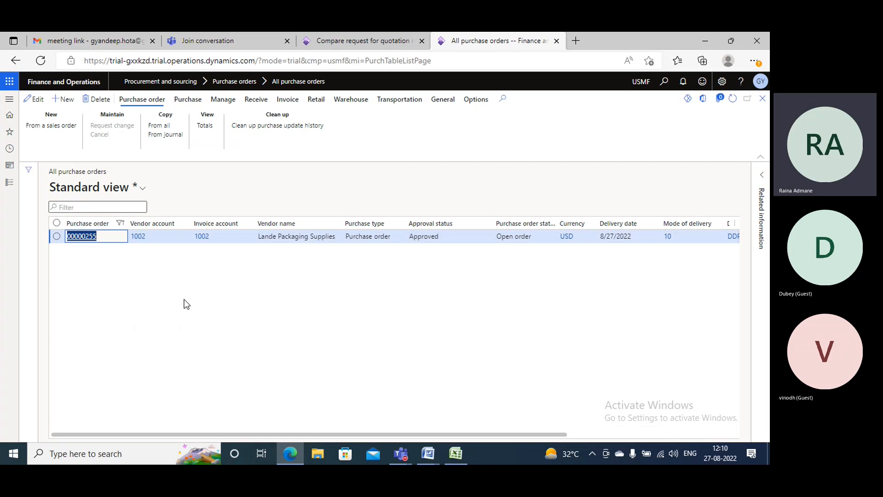
# Step: Open Lande Packaging Supplies' purchase order for item A0001 and run the purchase order confirmation
pyautogui.click(89, 240)
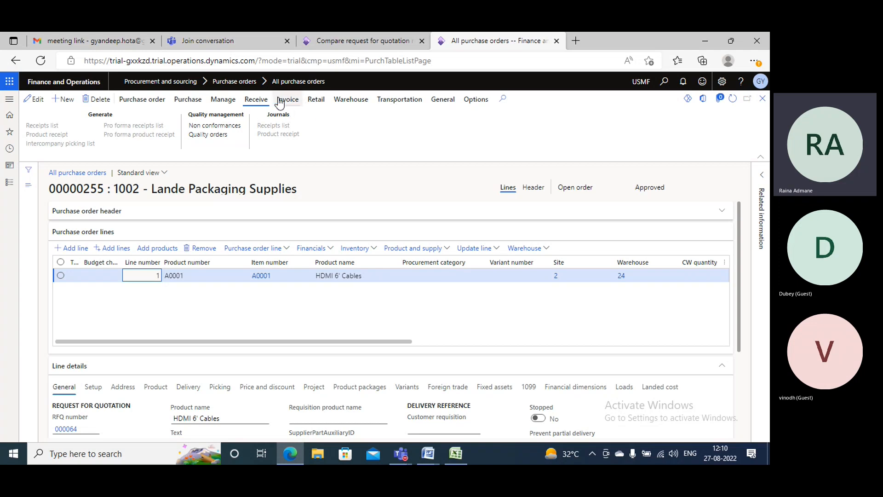
pyautogui.click(205, 101)
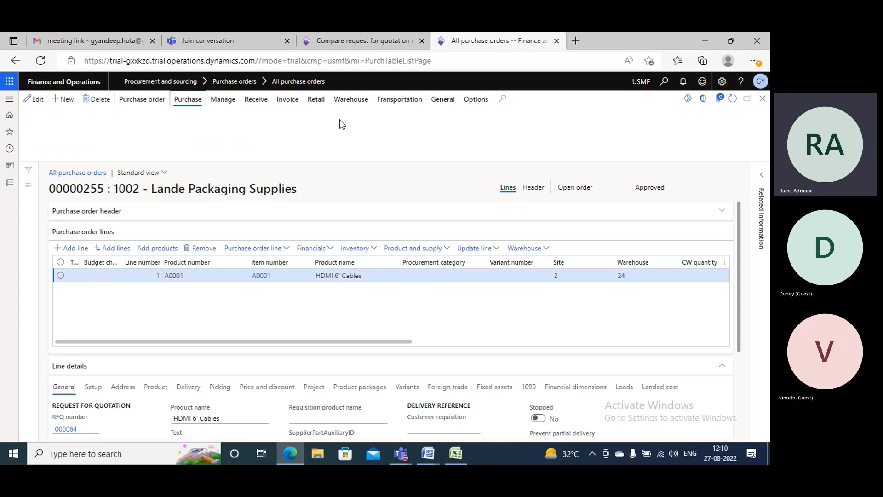
pyautogui.click(404, 134)
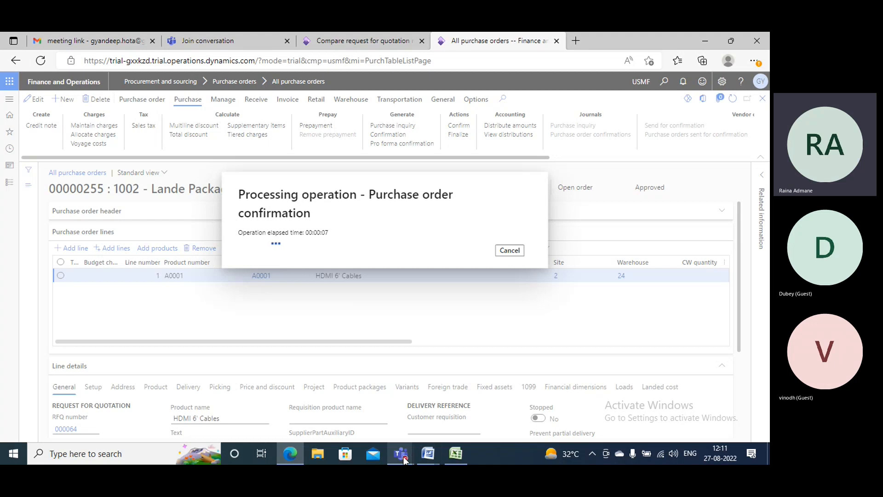
# Step: Switch to the Teams meeting window and dismiss the recording notice
pyautogui.moveTo(403, 458)
pyautogui.click(404, 418)
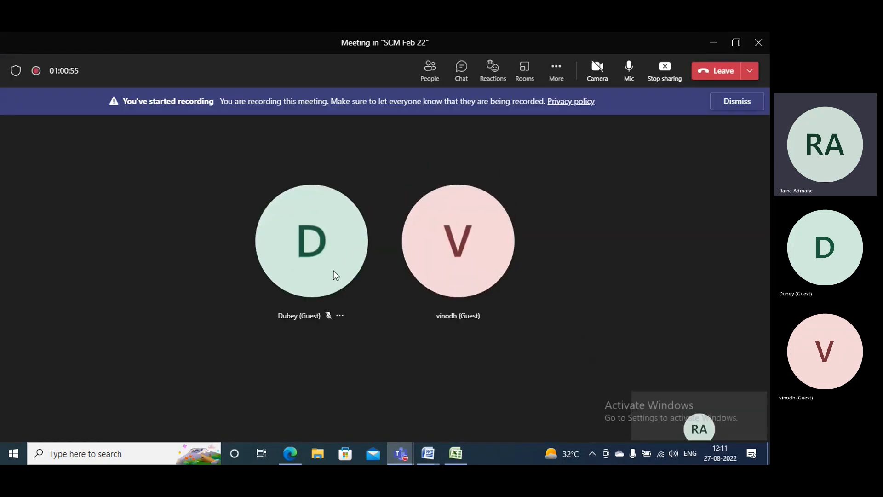
pyautogui.click(733, 104)
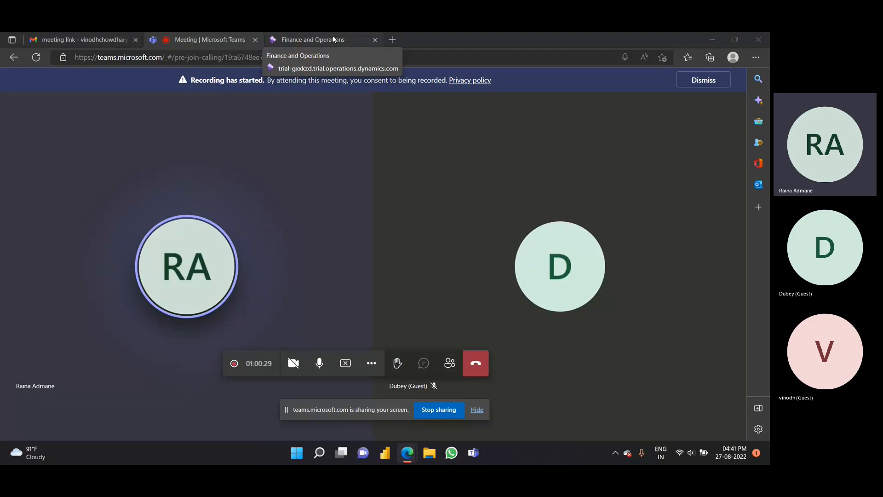
# Step: Switch from the Teams meeting to Finance and Operations in the browser and change the company to USMF
pyautogui.click(329, 40)
pyautogui.click(453, 254)
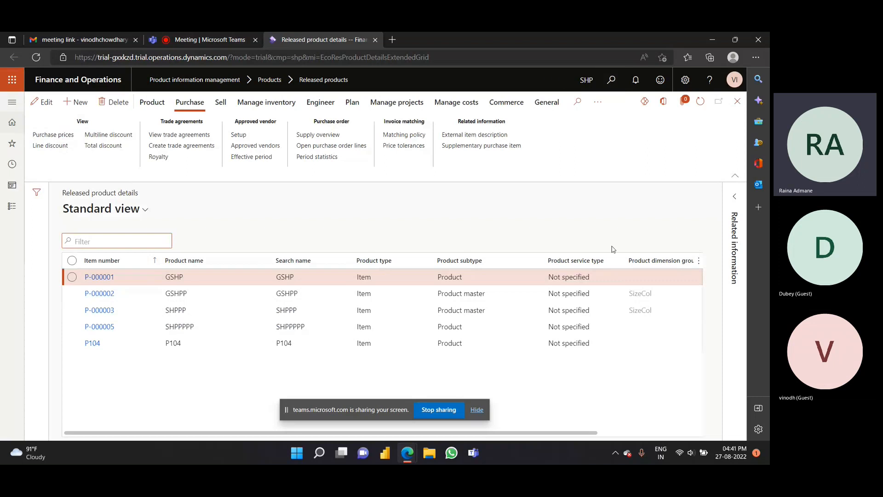
pyautogui.click(587, 82)
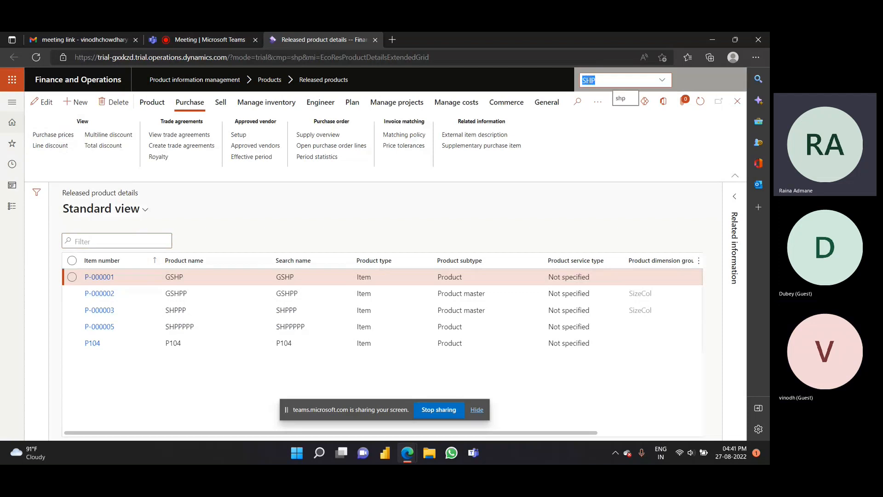
pyautogui.write('USMF')
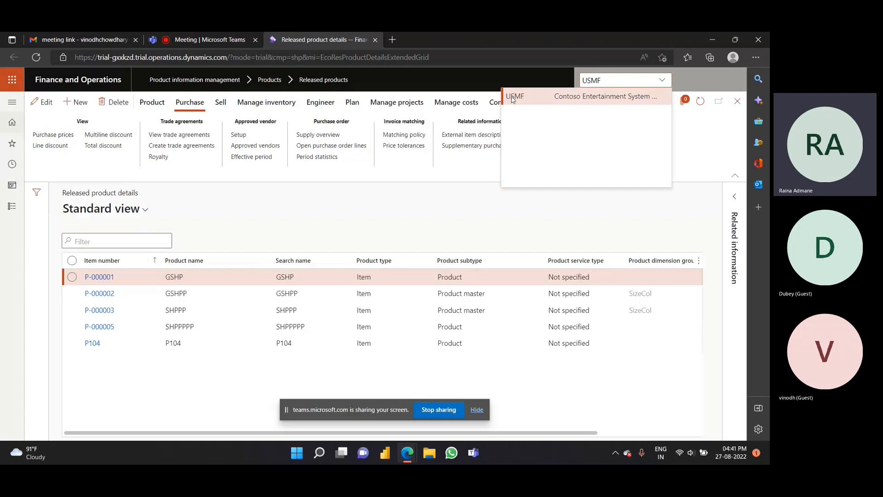
pyautogui.click(514, 98)
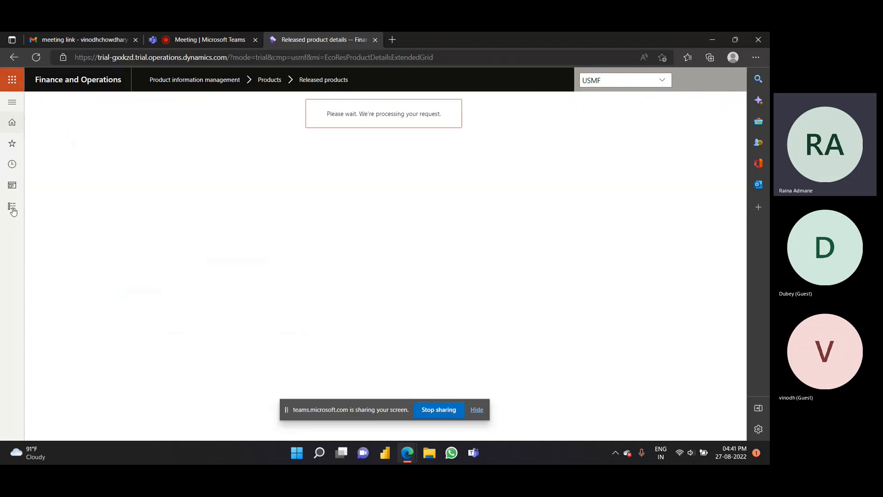
# Step: Open the list of all requests for quotations in the Procurement and sourcing module
pyautogui.click(13, 211)
pyautogui.scroll(-4, 75, 295)
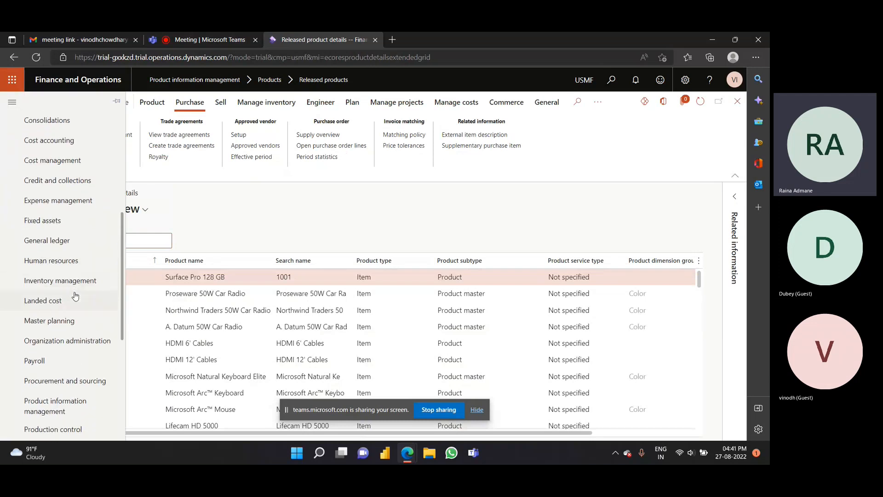
pyautogui.scroll(-1, 69, 338)
pyautogui.click(63, 331)
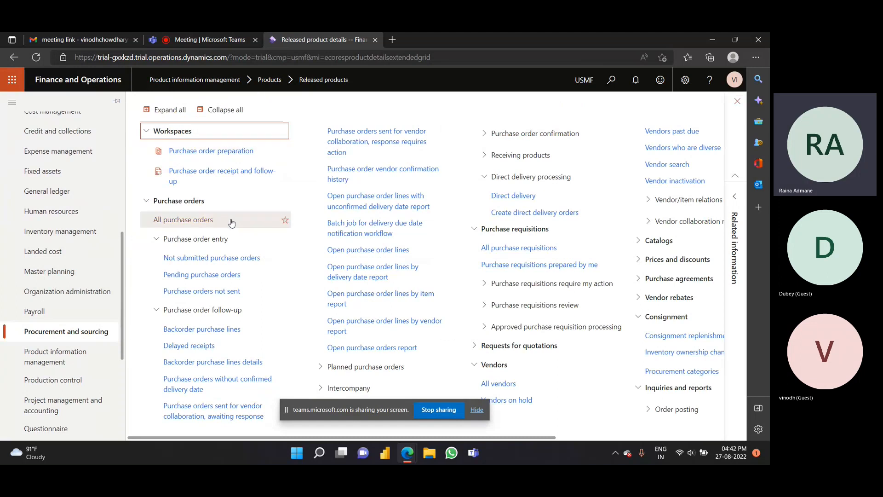
pyautogui.click(227, 113)
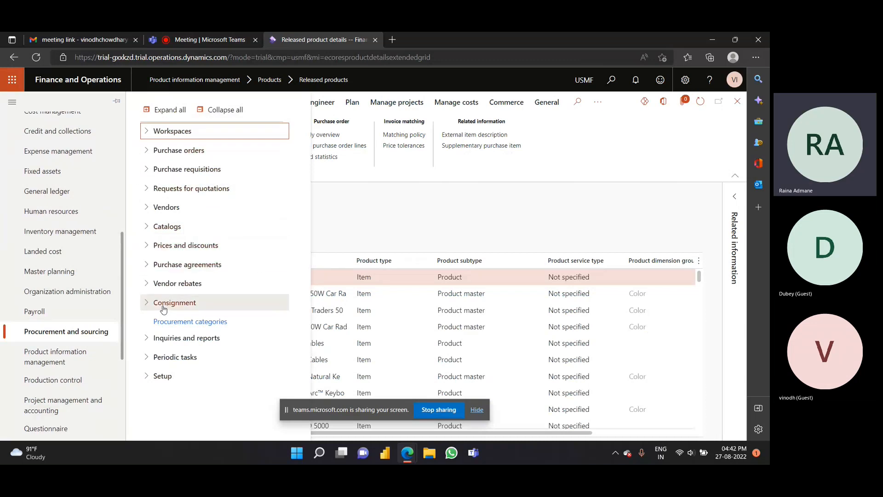
pyautogui.click(162, 156)
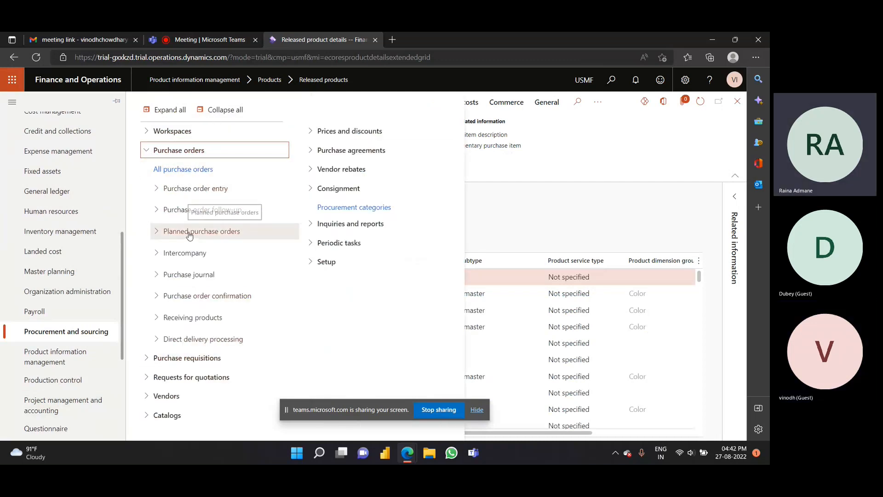
pyautogui.click(154, 378)
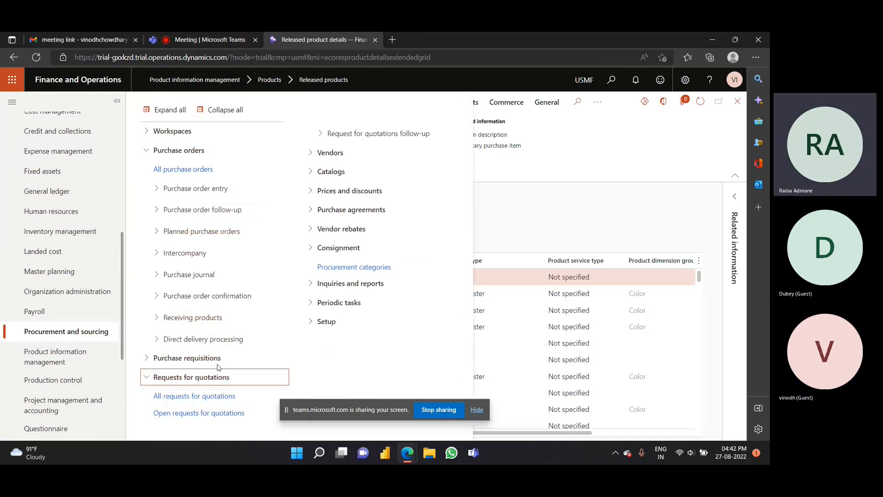
pyautogui.click(194, 396)
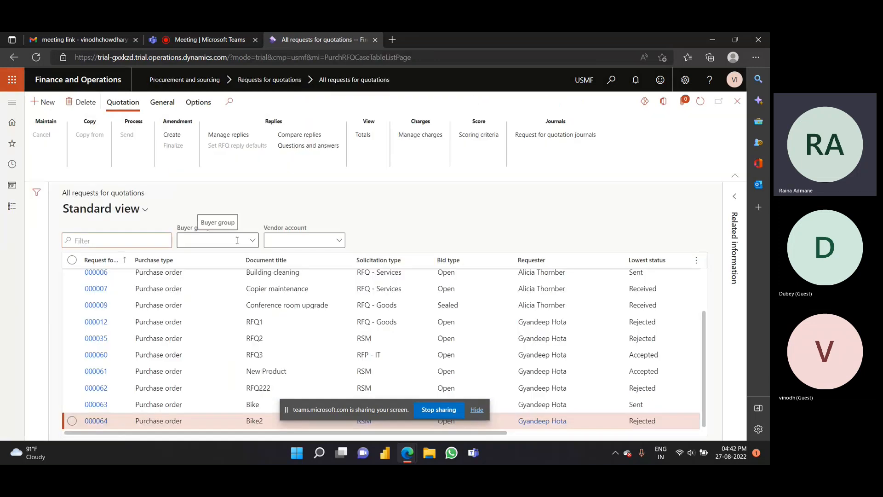
# Step: Start a new purchase order request for quotation with document title mobiles and solicitation type RSM
pyautogui.click(53, 106)
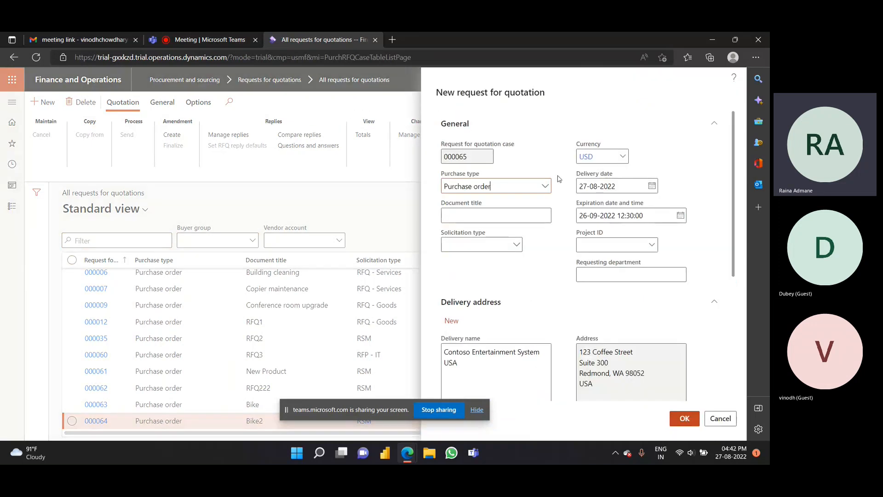
pyautogui.click(492, 215)
pyautogui.write('mobiles')
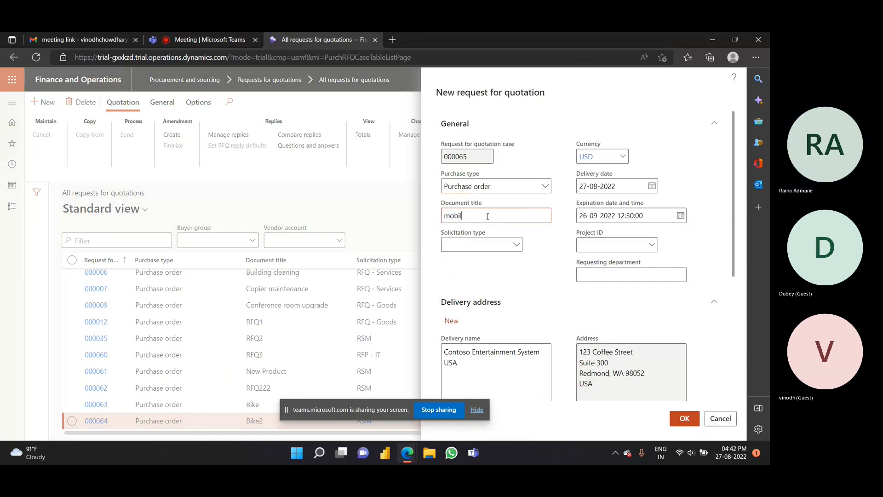
pyautogui.press('BackSpace')
pyautogui.press('BackSpace')
pyautogui.press('BackSpace')
pyautogui.press('BackSpace')
pyautogui.press('BackSpace')
pyautogui.press('BackSpace')
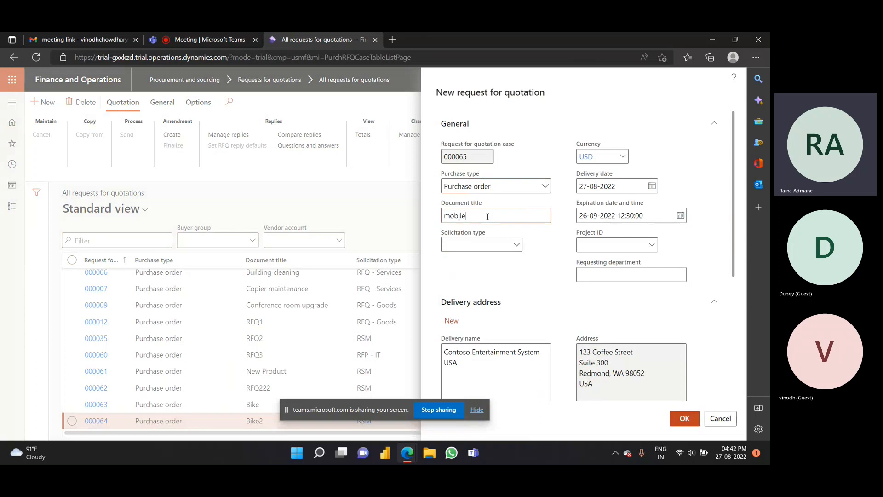
pyautogui.click(482, 246)
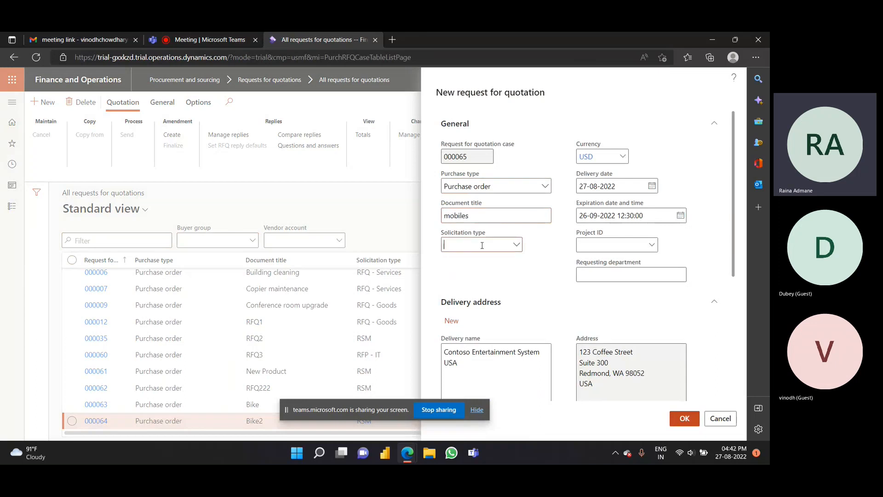
pyautogui.click(517, 245)
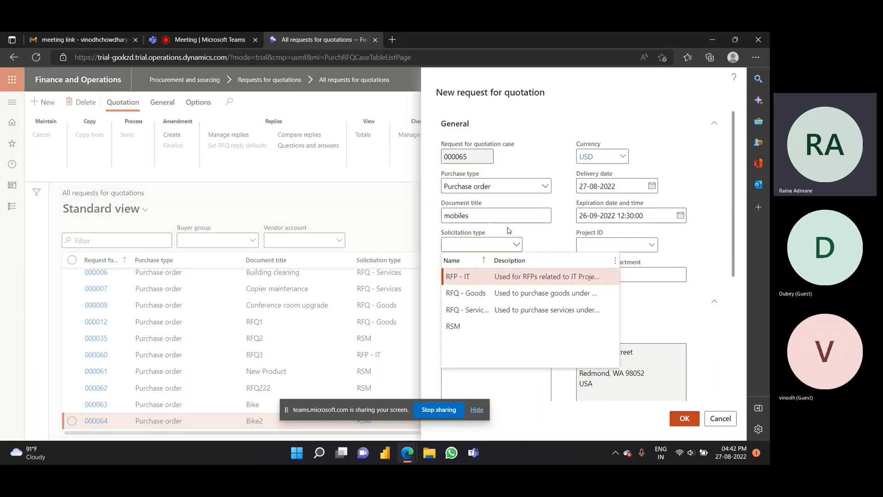
pyautogui.click(453, 326)
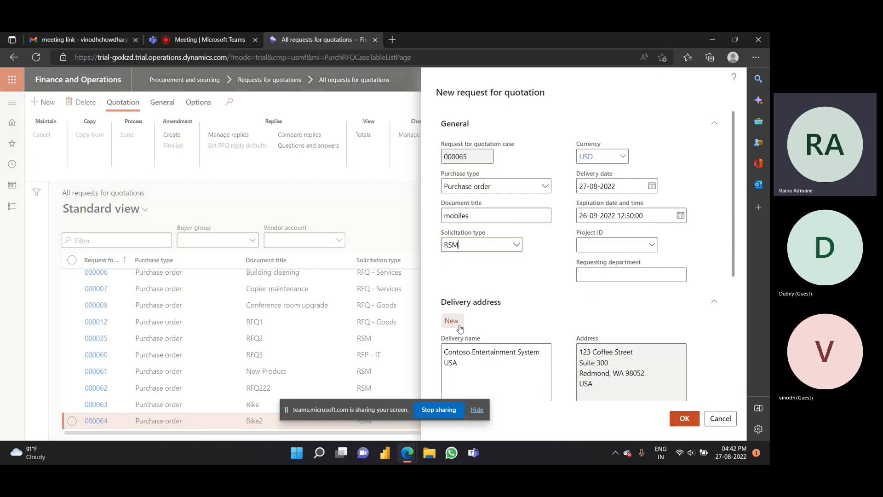
# Step: Set the delivery site to 2 and the warehouse to 24, and create the request for quotation
pyautogui.scroll(-3, 560, 329)
pyautogui.scroll(3, 560, 329)
pyautogui.scroll(-3, 559, 330)
pyautogui.scroll(4, 559, 330)
pyautogui.scroll(-5, 509, 269)
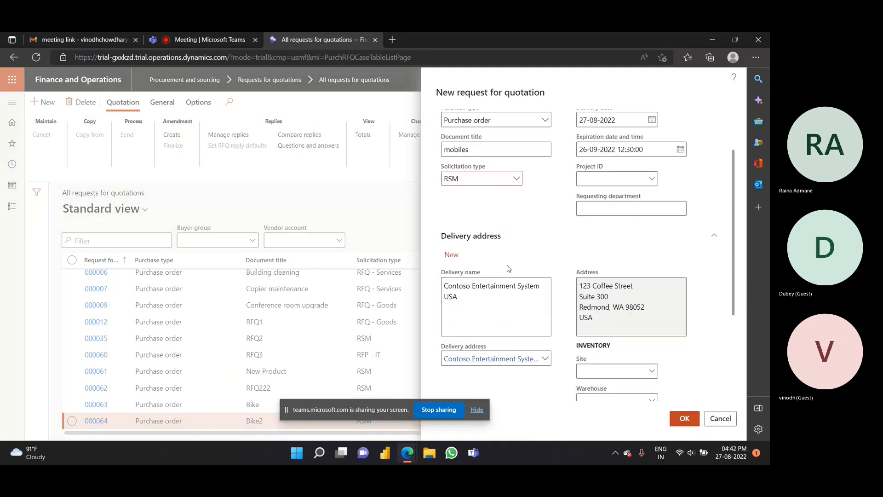
pyautogui.scroll(3, 508, 269)
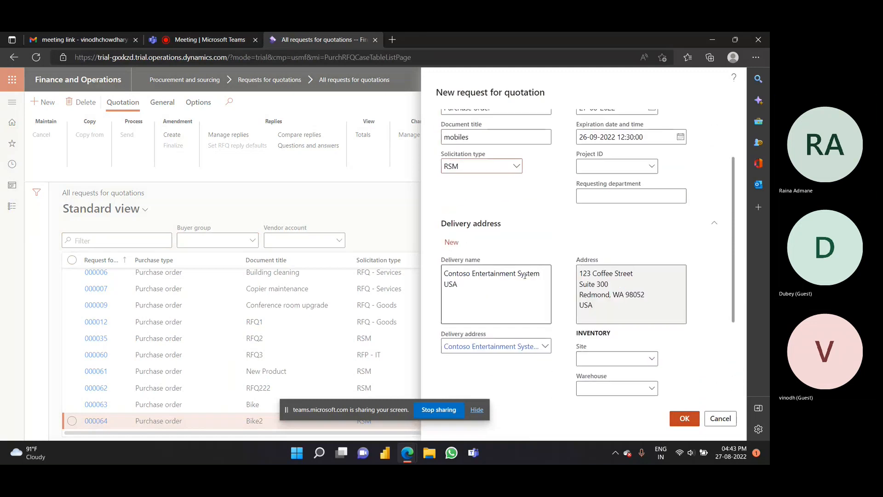
pyautogui.click(653, 359)
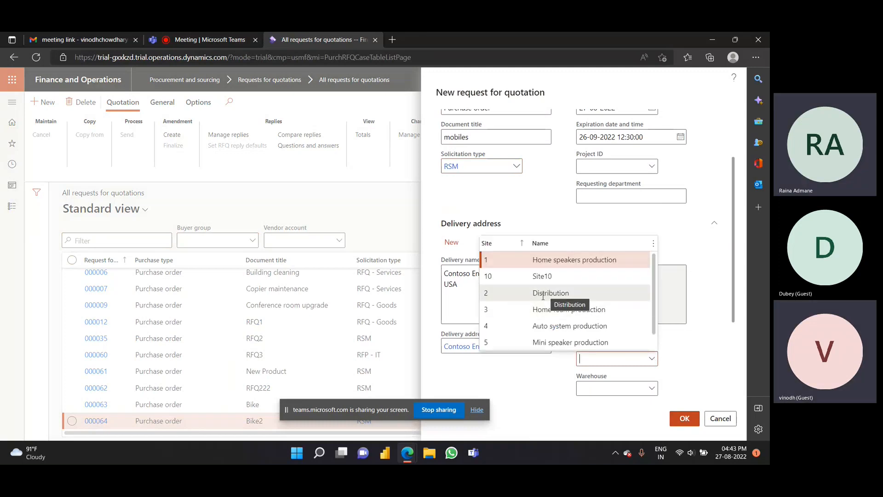
pyautogui.click(543, 295)
pyautogui.click(646, 390)
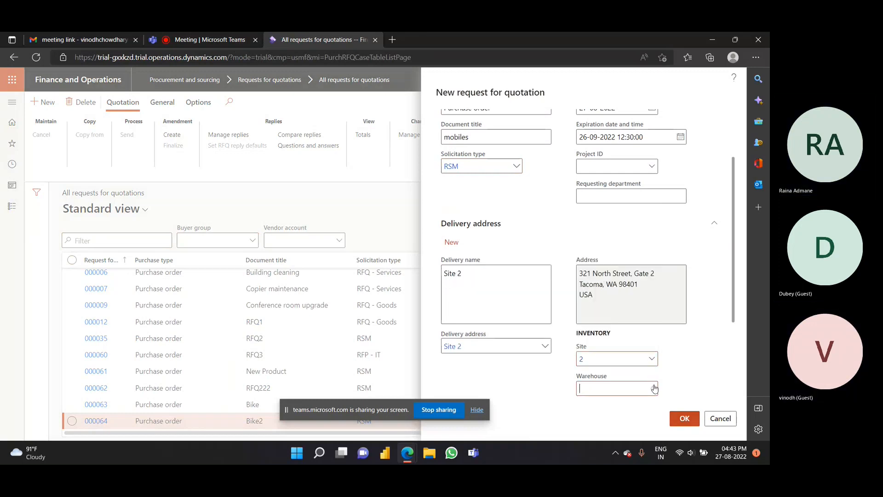
pyautogui.click(655, 389)
pyautogui.click(598, 338)
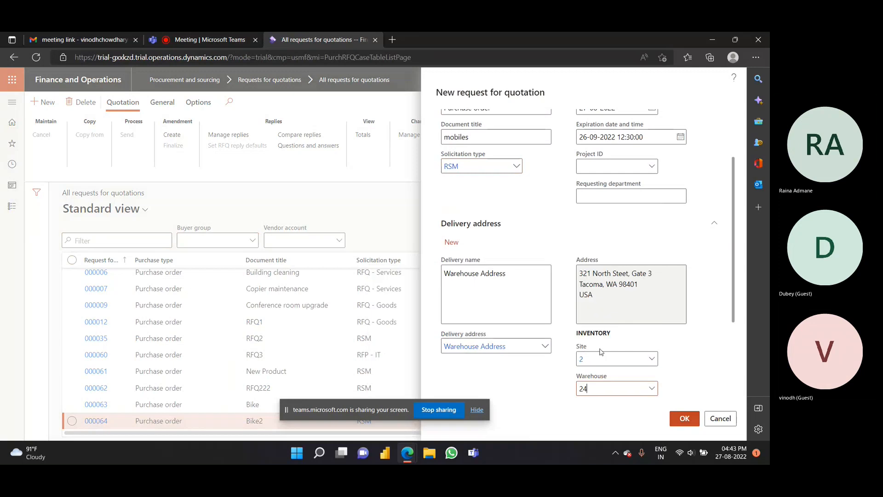
pyautogui.scroll(-3, 649, 352)
pyautogui.scroll(5, 650, 352)
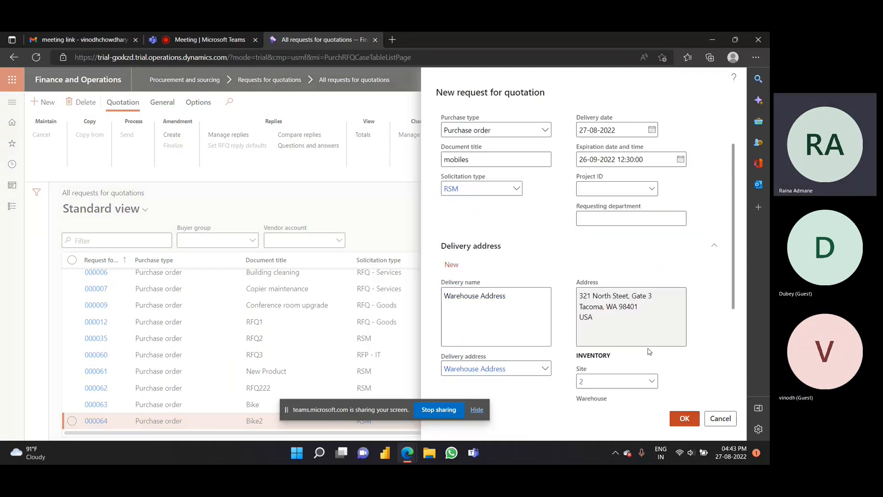
pyautogui.scroll(-5, 658, 391)
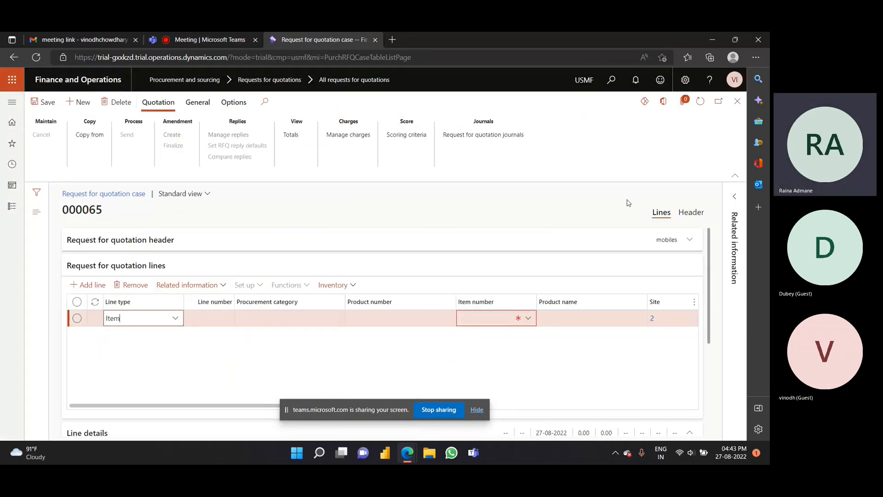
# Step: Choose item A0002, HDMI 12' Cables, for the first request for quotation line
pyautogui.press('Tab')
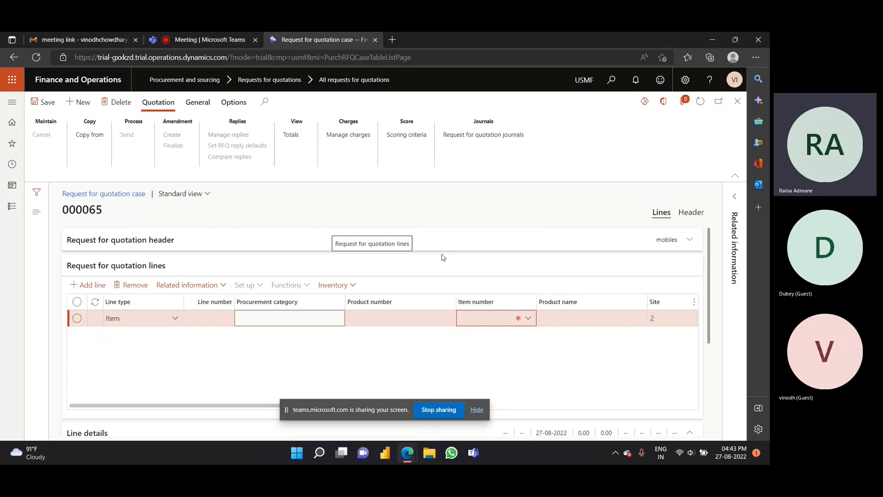
pyautogui.press('Tab')
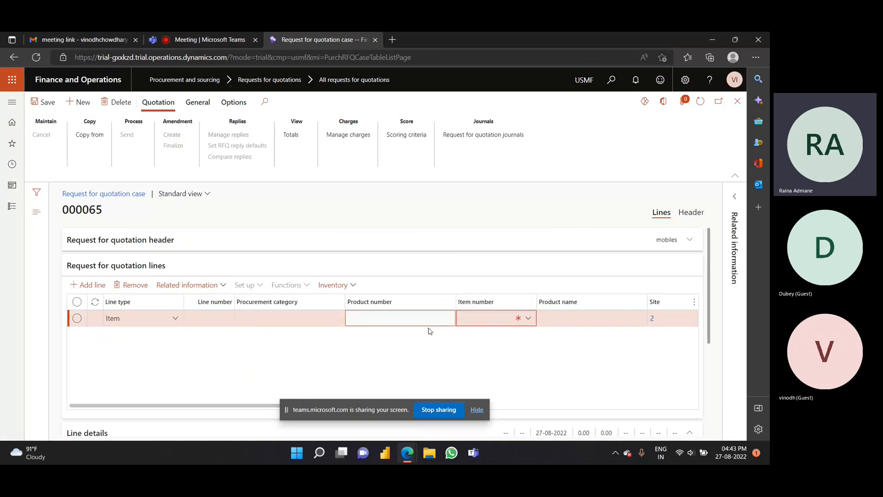
pyautogui.click(469, 318)
pyautogui.click(528, 318)
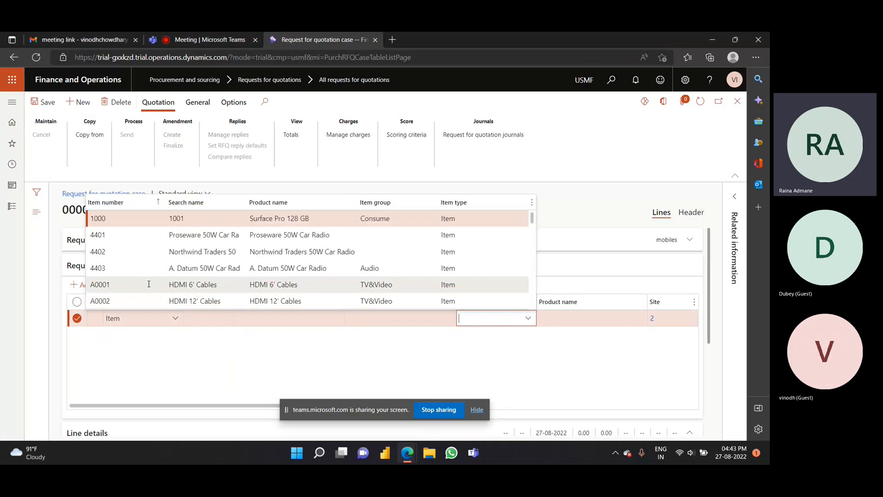
pyautogui.scroll(-2, 148, 284)
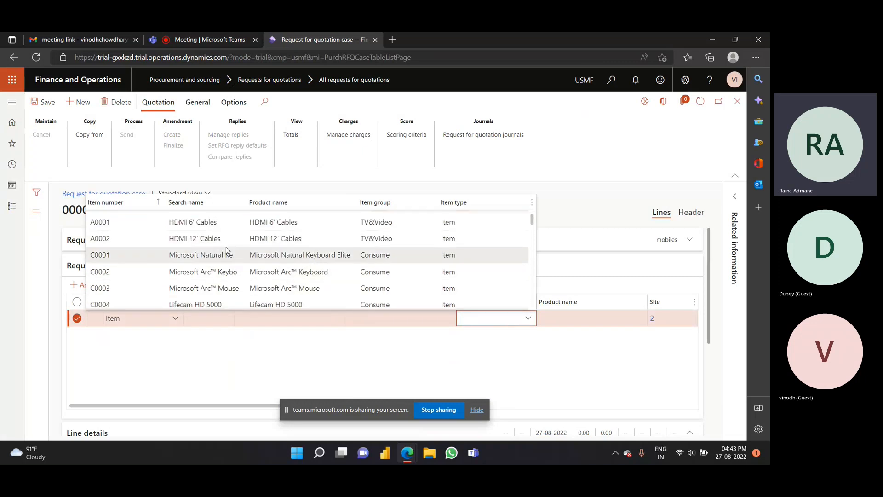
pyautogui.click(101, 239)
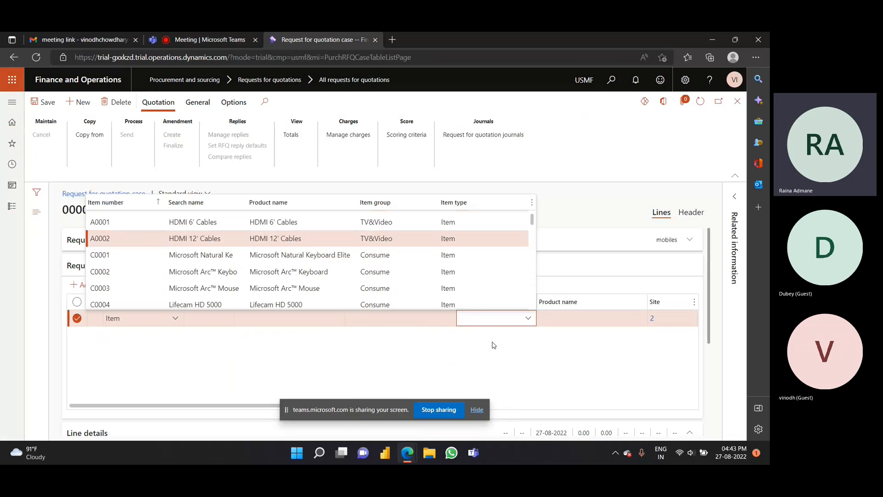
# Step: Set the quantity of the HDMI 12' Cables line to 75 and save the request for quotation
pyautogui.press('Tab')
pyautogui.press('Tab')
pyautogui.press('Tab')
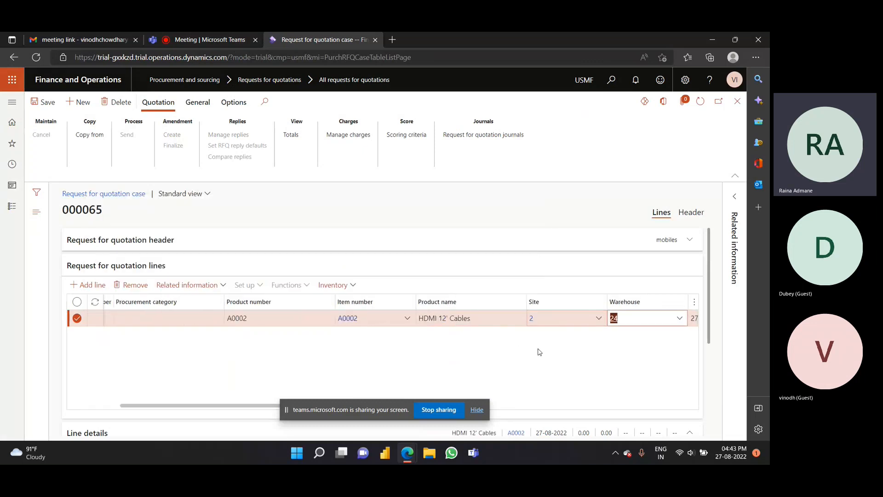
pyautogui.press('Tab')
pyautogui.press('Tab')
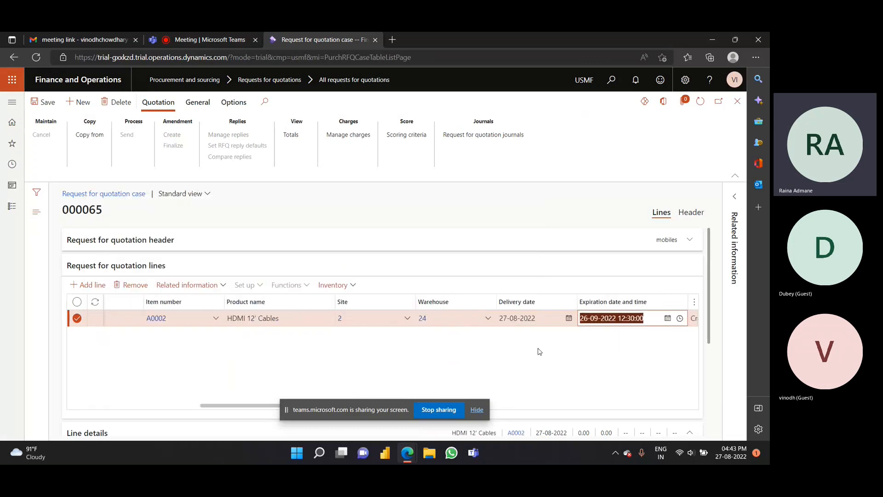
pyautogui.press('Tab')
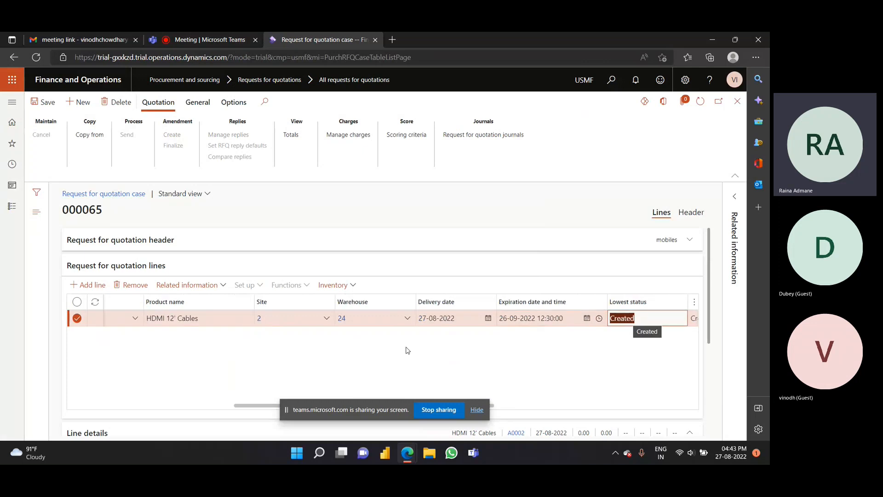
pyautogui.press('Tab')
pyautogui.press('Tab')
pyautogui.press('Tab')
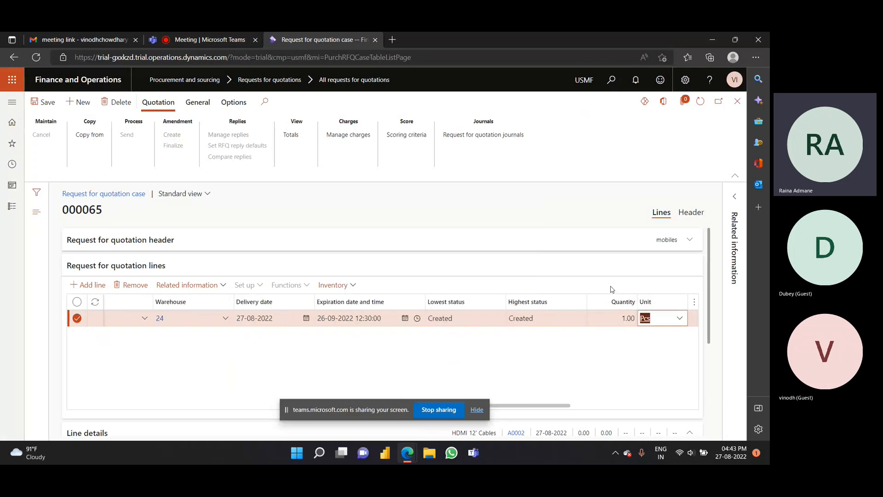
pyautogui.hotkey('shift', 'Tab')
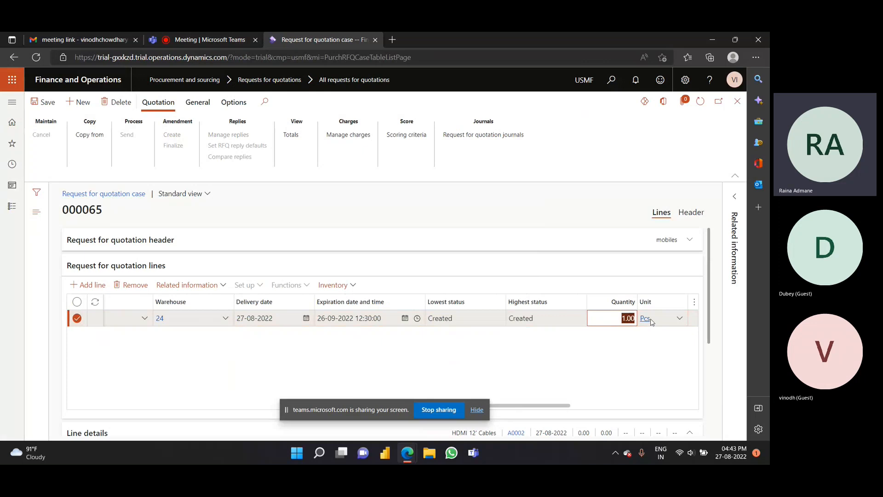
pyautogui.write('75')
pyautogui.press('Tab')
pyautogui.press('Tab')
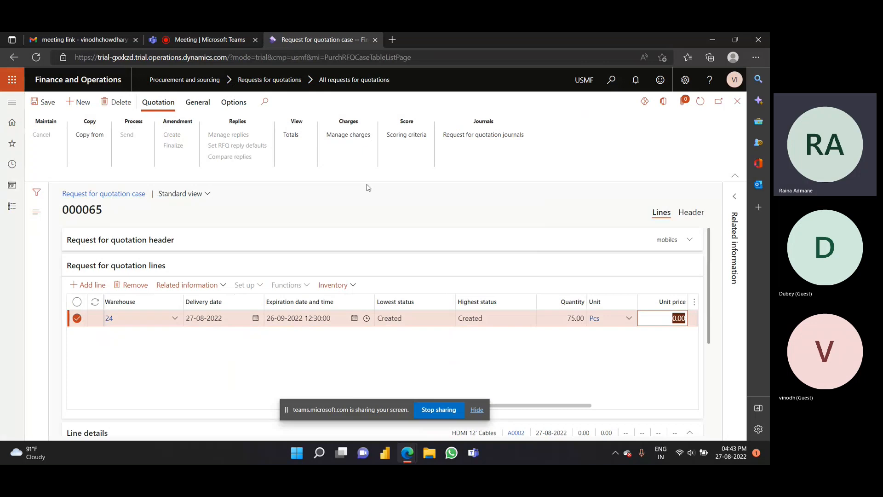
pyautogui.click(48, 105)
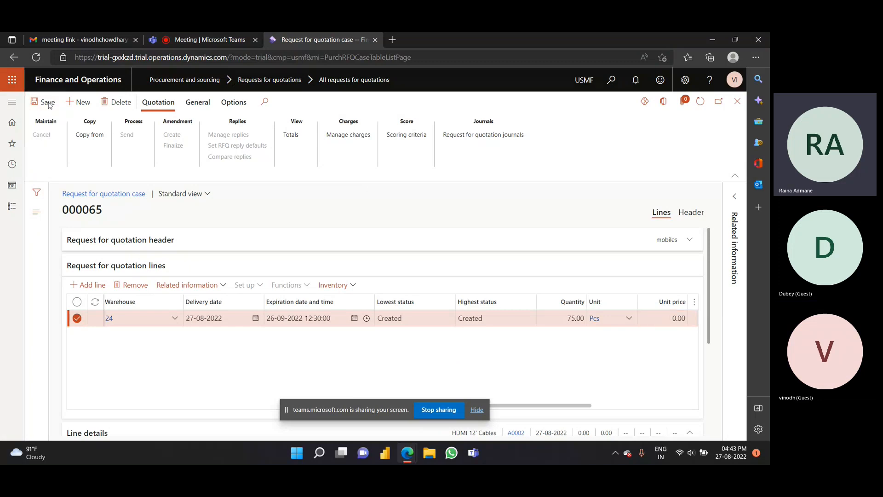
# Step: Add Lande Packaging Supplies to the vendor list in the header of the mobiles request
pyautogui.click(682, 215)
pyautogui.scroll(-1, 169, 336)
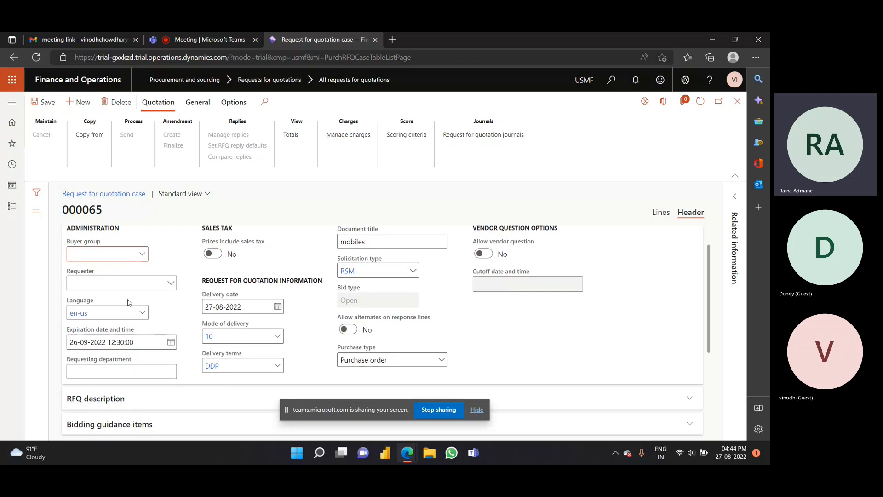
pyautogui.scroll(1, 129, 302)
pyautogui.scroll(-2, 136, 298)
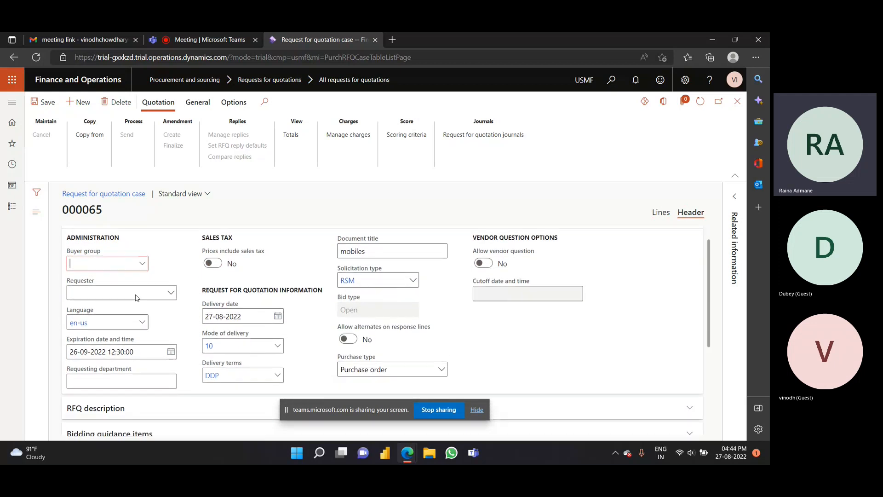
pyautogui.scroll(1, 138, 299)
pyautogui.scroll(-2, 140, 299)
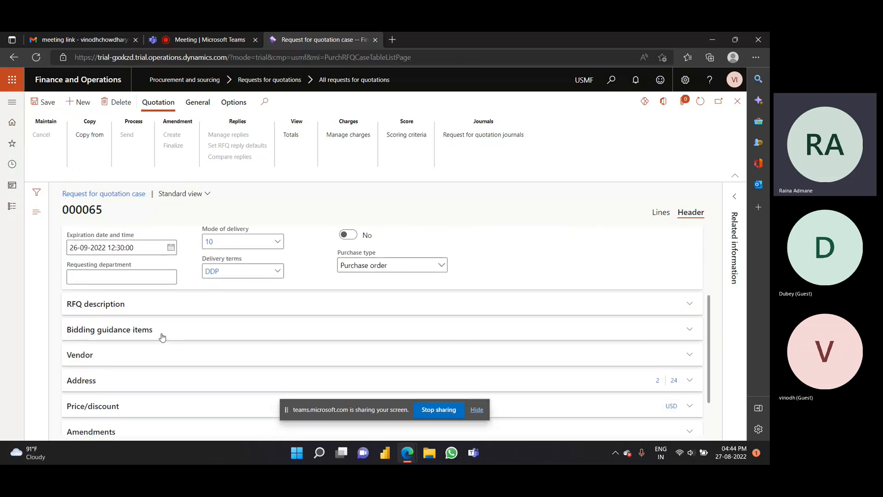
pyautogui.click(129, 357)
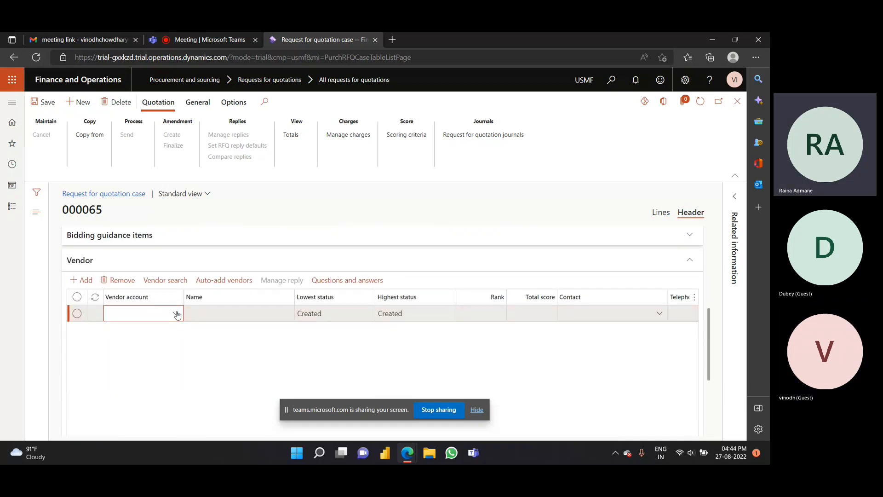
pyautogui.click(176, 315)
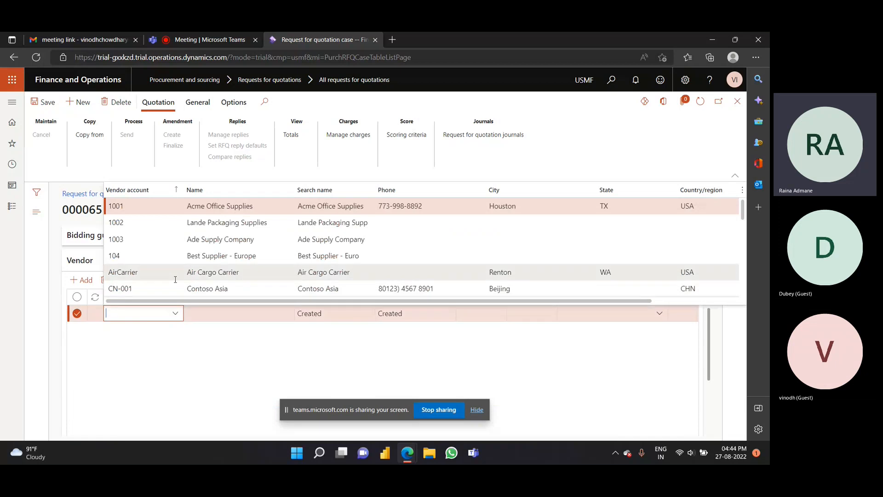
pyautogui.click(129, 224)
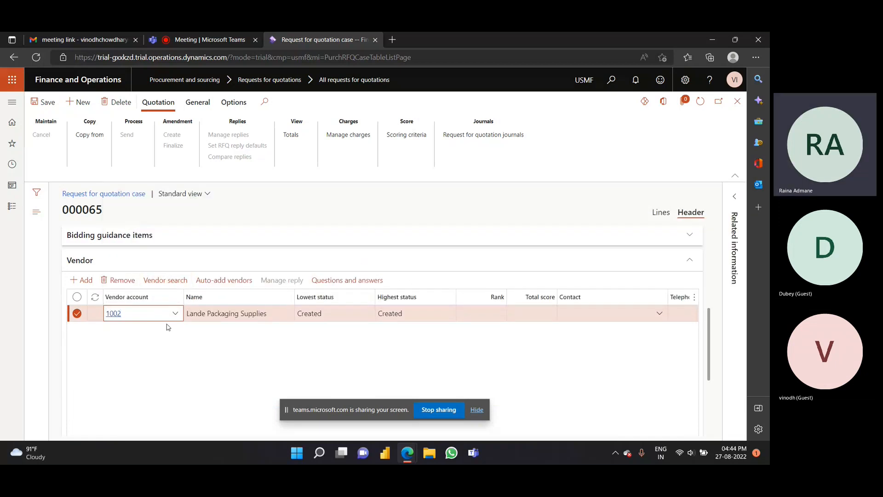
# Step: Add Ade Supply Company as a second vendor on the request for quotation
pyautogui.click(86, 285)
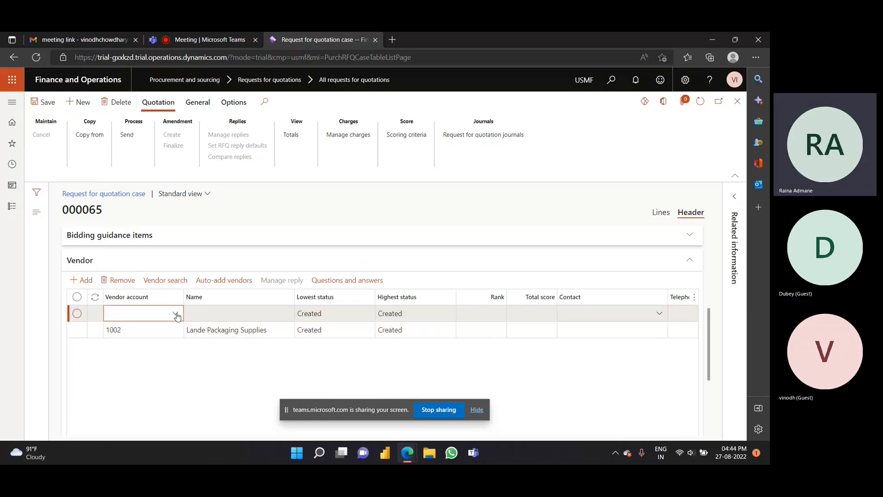
pyautogui.click(175, 314)
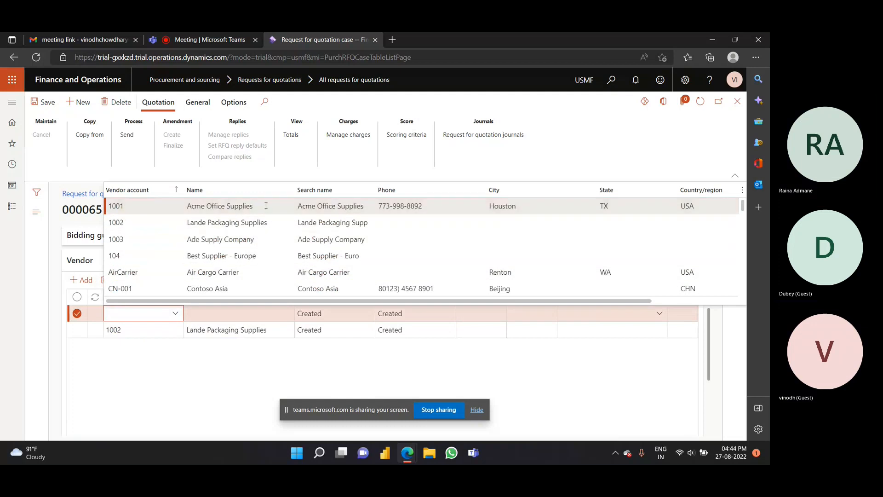
pyautogui.click(119, 238)
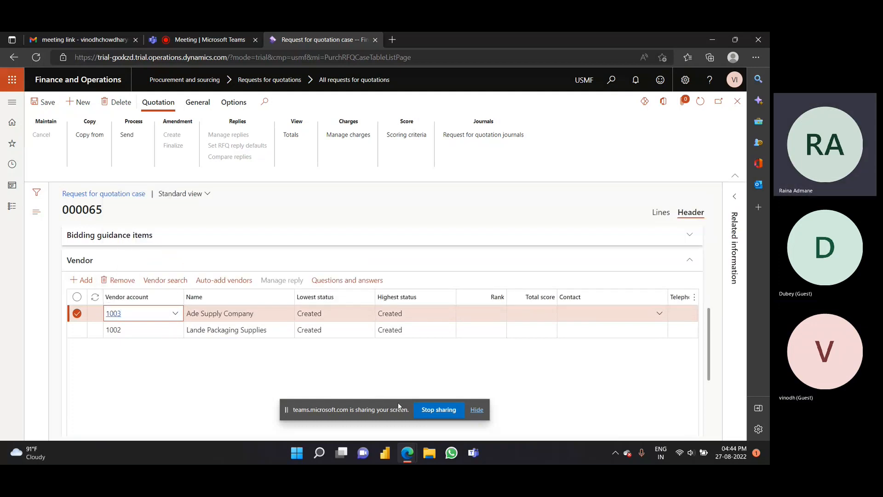
pyautogui.press('Tab')
pyautogui.press('Tab')
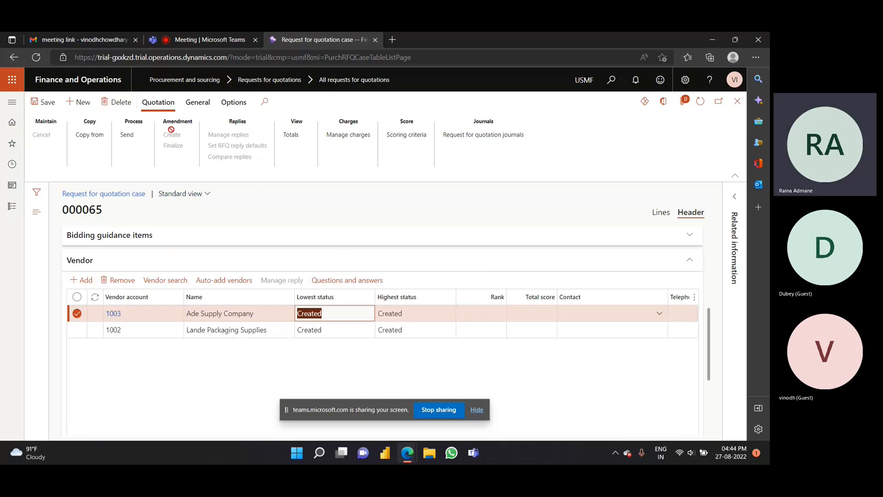
# Step: Send the request for quotation to Lande Packaging Supplies and Ade Supply Company, and open the vendor replies for management
pyautogui.click(128, 141)
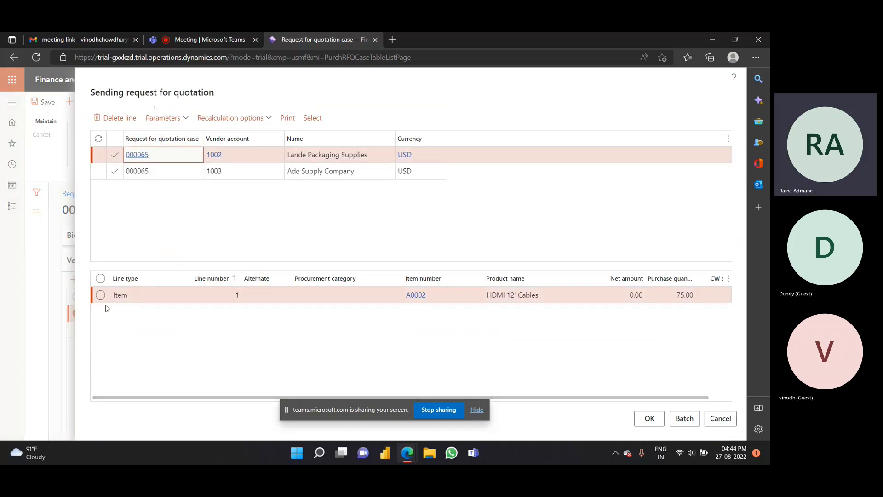
pyautogui.click(649, 419)
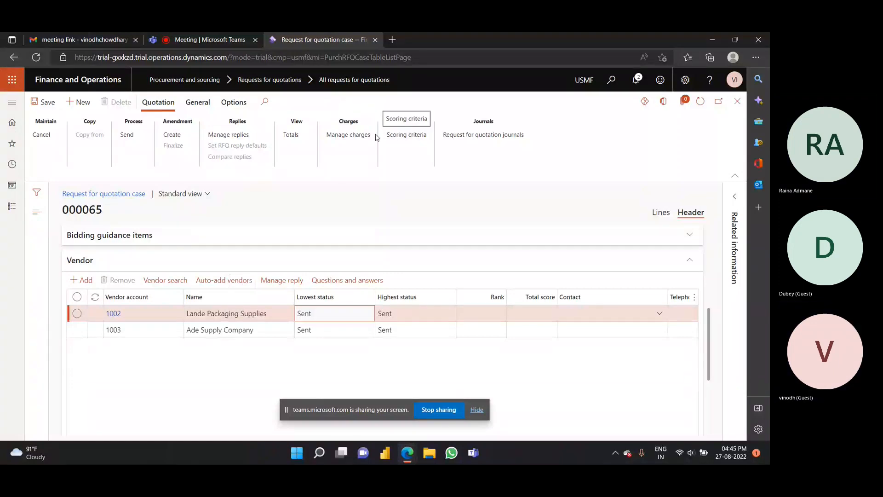
pyautogui.click(228, 135)
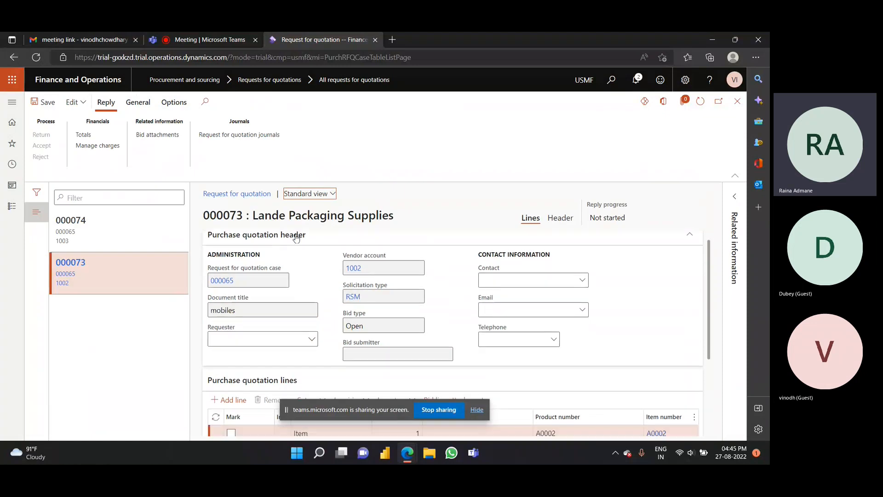
# Step: Examine the purchase quotation header and lines in the replies of Lande Packaging Supplies and Ade Supply Company
pyautogui.scroll(-2, 296, 238)
pyautogui.scroll(2, 312, 293)
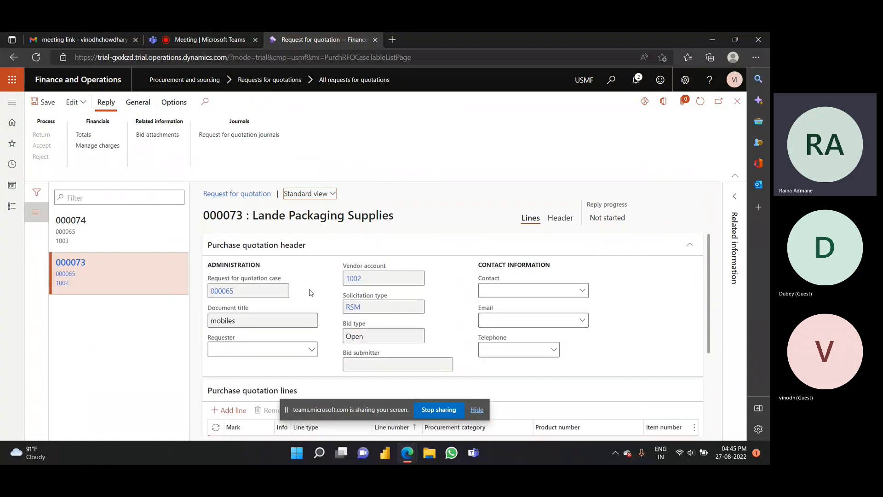
pyautogui.scroll(-3, 310, 294)
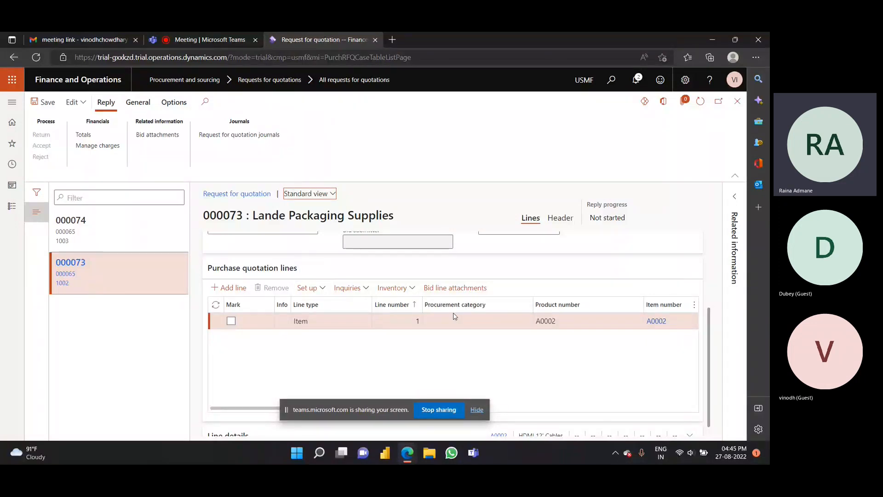
pyautogui.click(97, 226)
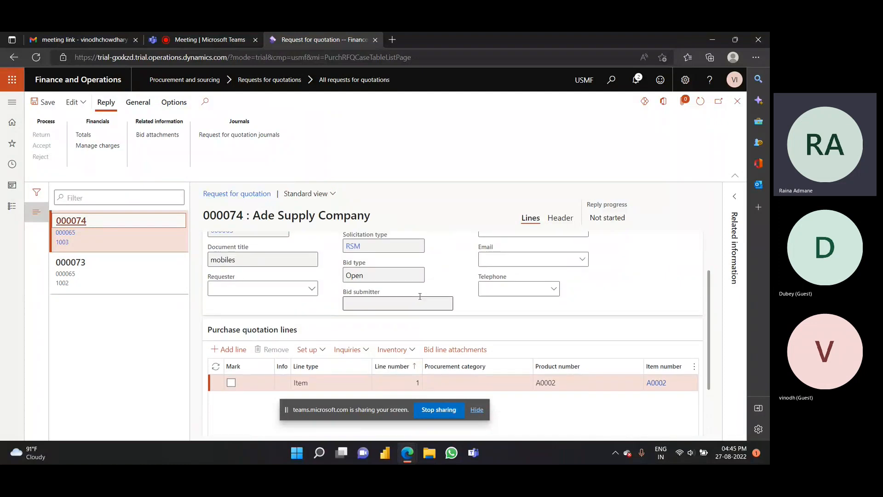
pyautogui.scroll(2, 420, 296)
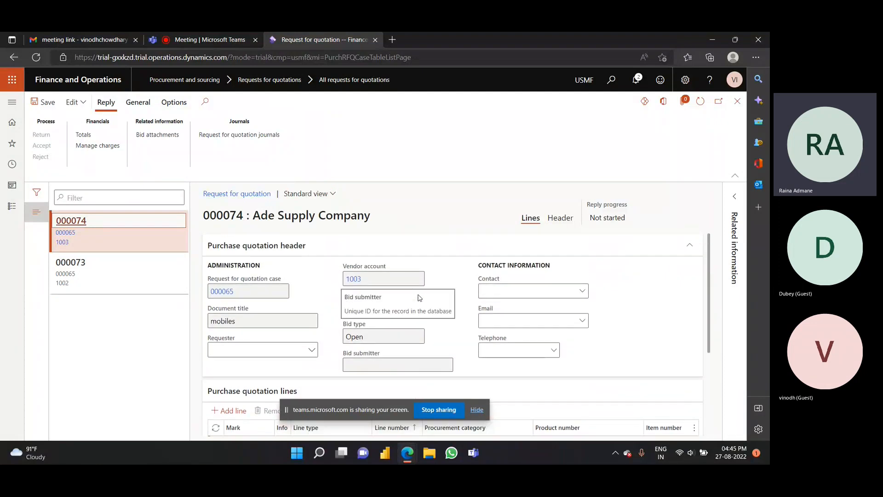
pyautogui.scroll(-3, 409, 344)
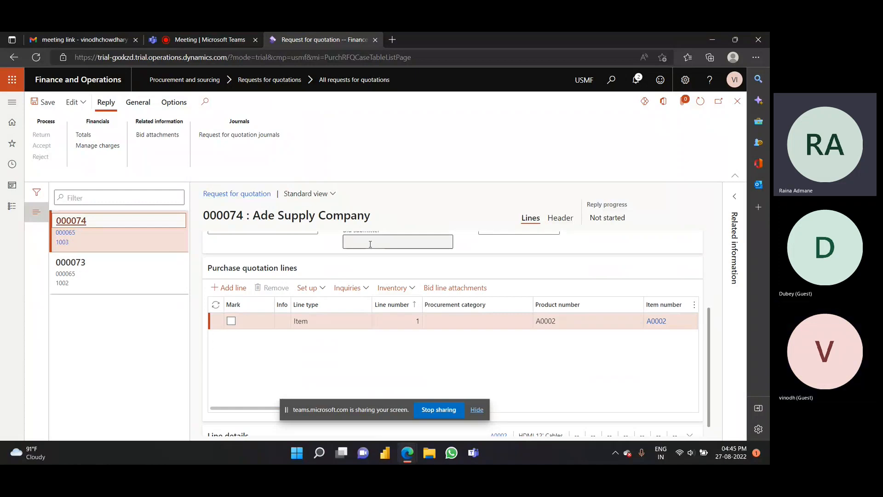
pyautogui.click(415, 303)
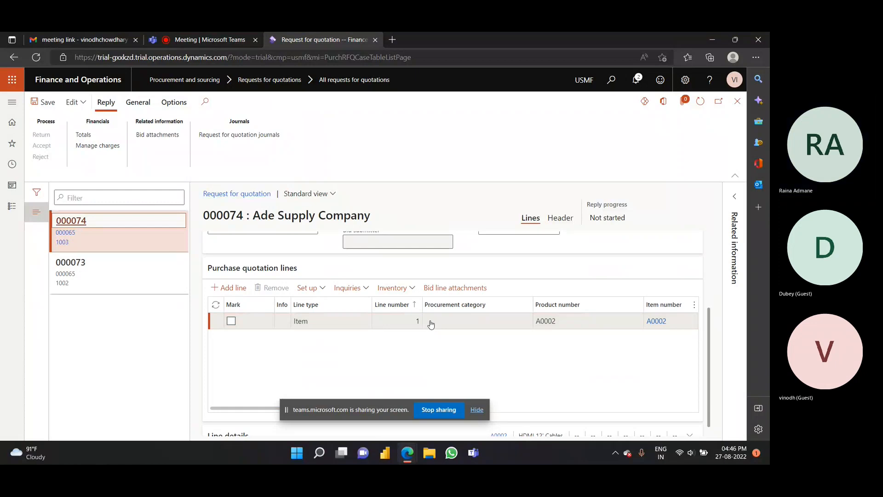
# Step: Give Ade Supply Company a score of 7 for the Delivrey criterion in the reply header's bid scoring
pyautogui.click(557, 219)
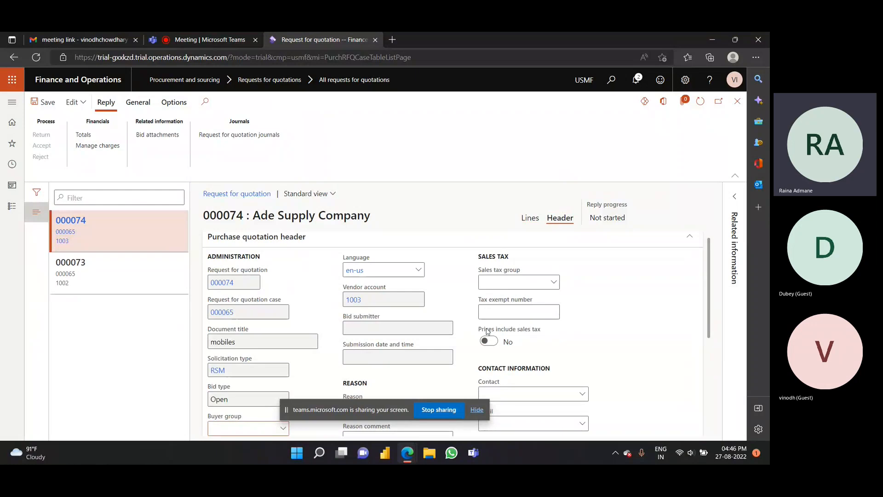
pyautogui.scroll(-4, 451, 295)
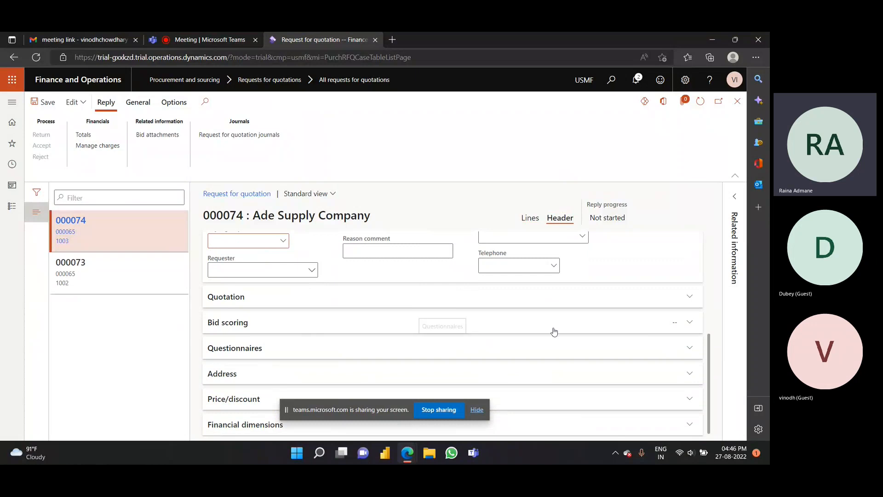
pyautogui.click(689, 327)
pyautogui.scroll(-2, 552, 368)
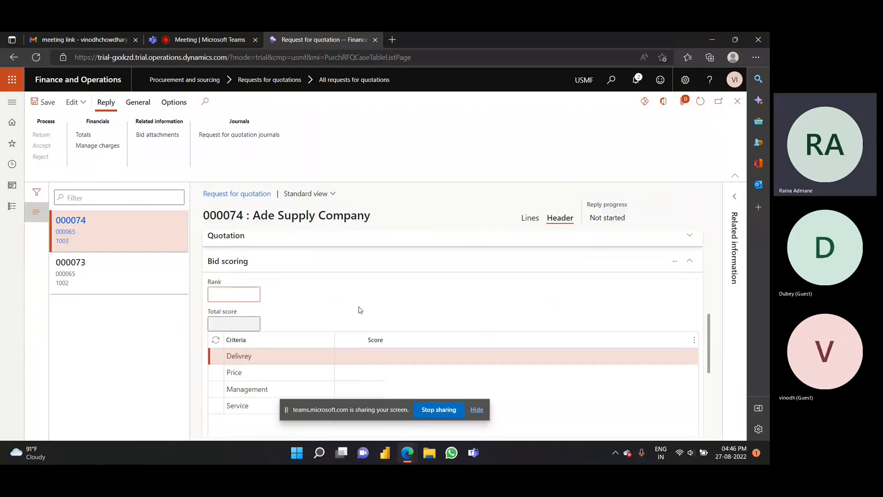
pyautogui.click(364, 357)
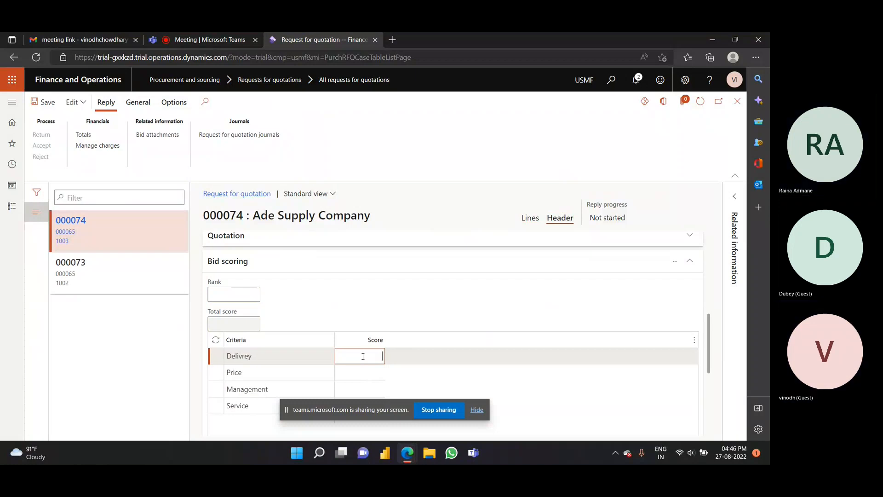
pyautogui.write('7')
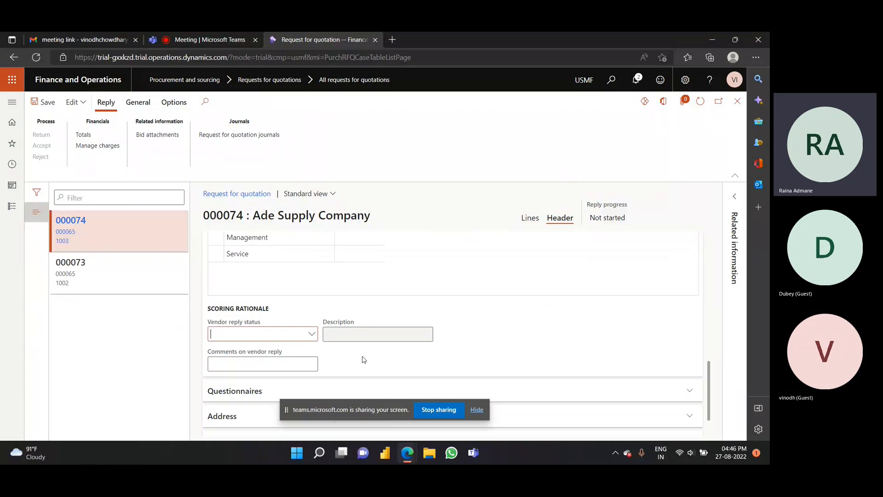
# Step: Score Ade Supply Company 5 for Price, 6 for Management and 7 for Service in the bid scoring
pyautogui.scroll(-1, 449, 288)
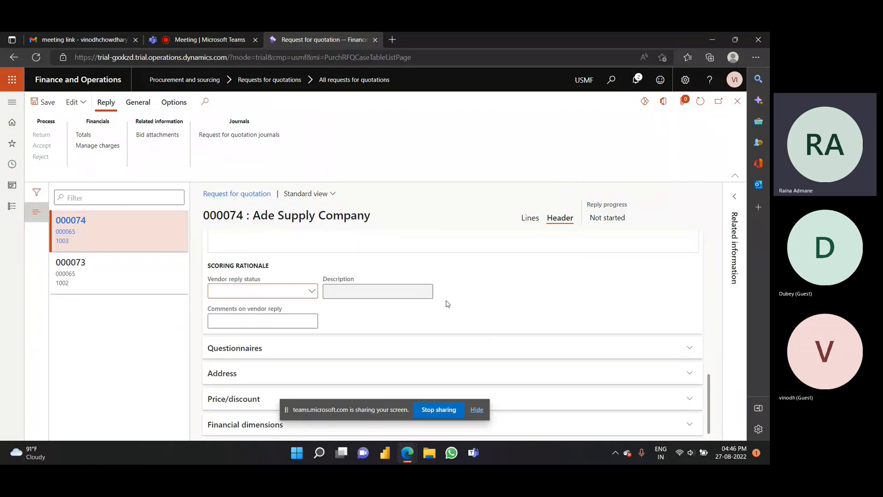
pyautogui.scroll(3, 506, 359)
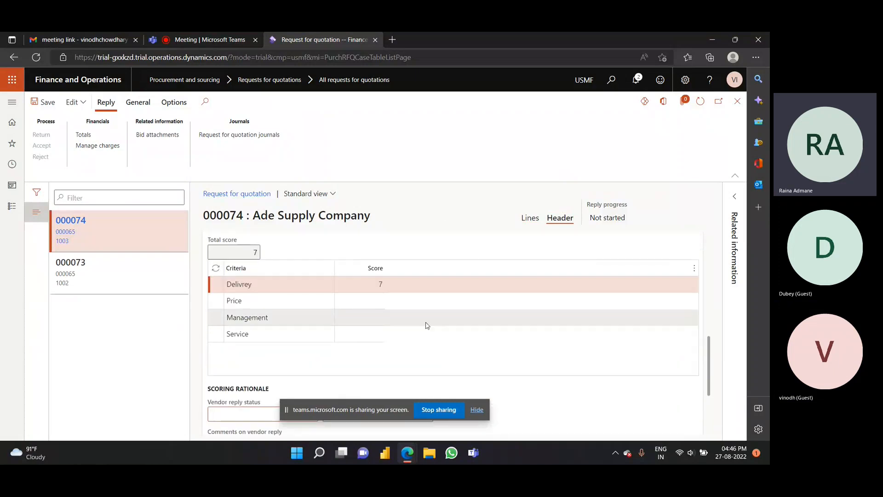
pyautogui.click(373, 302)
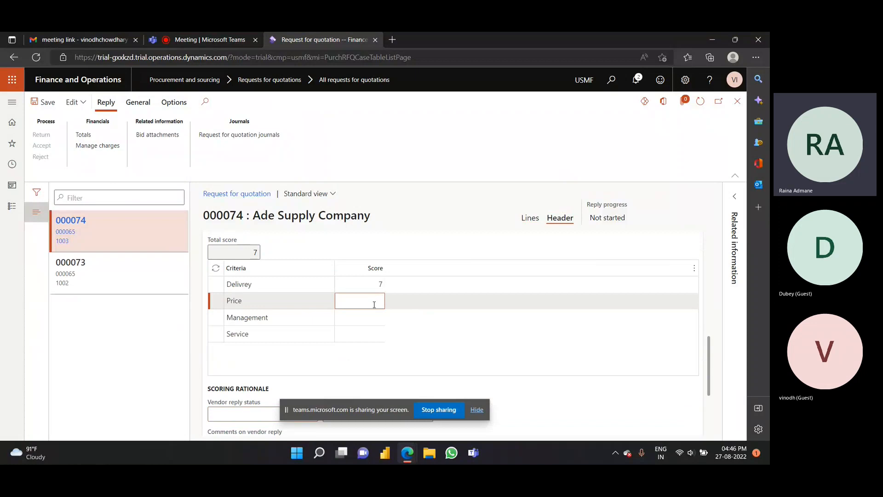
pyautogui.press('Tab')
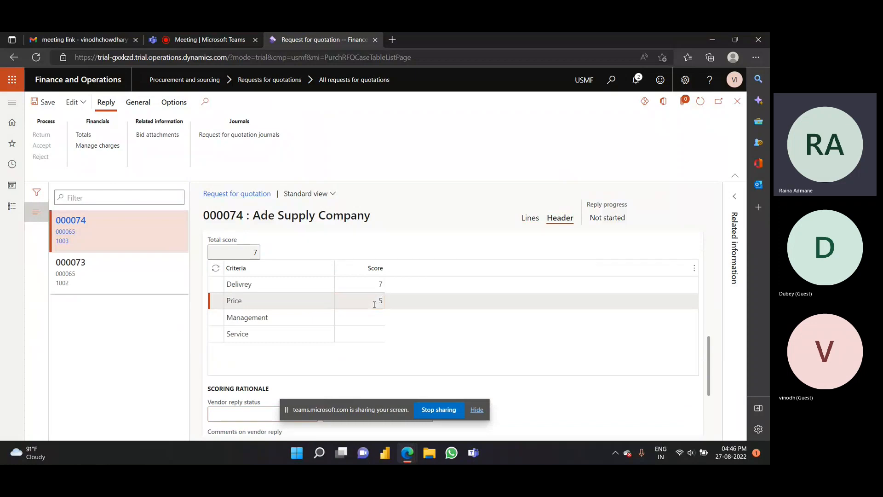
pyautogui.click(369, 314)
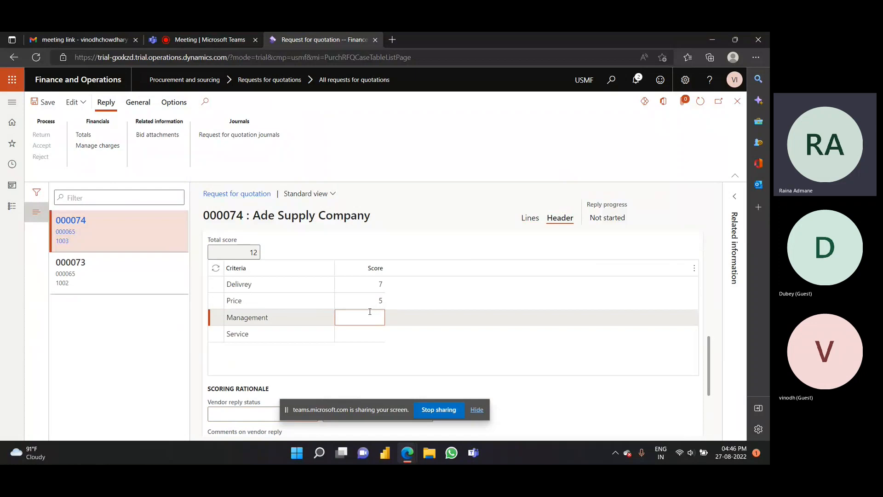
pyautogui.write('6')
pyautogui.press('Tab')
pyautogui.click(368, 330)
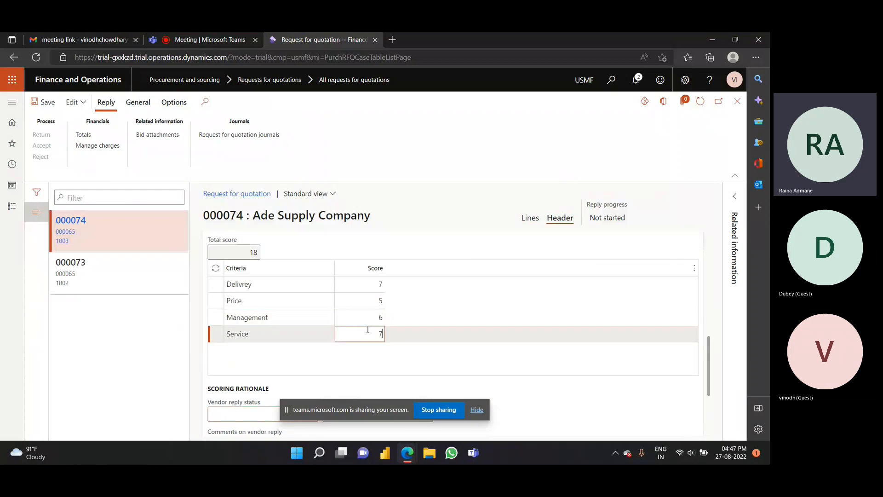
# Step: Set Ade Supply Company's rank to 4 in the bid scoring
pyautogui.scroll(2, 325, 286)
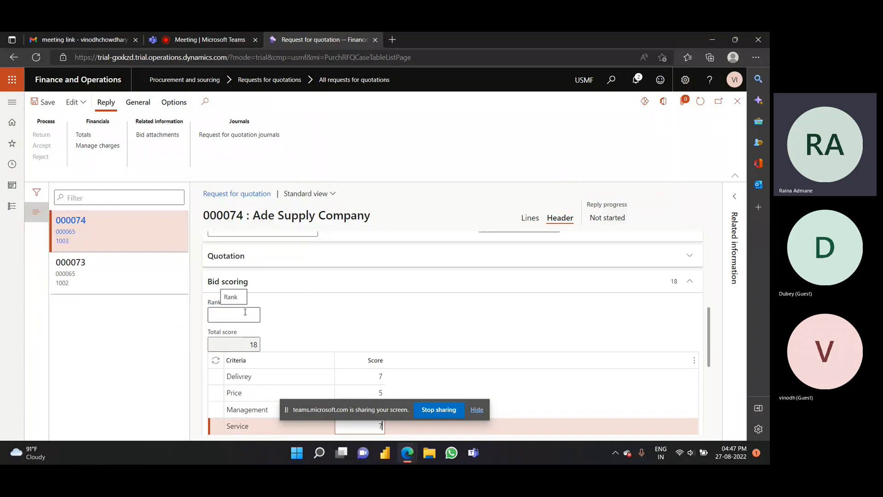
pyautogui.click(246, 312)
pyautogui.write('4')
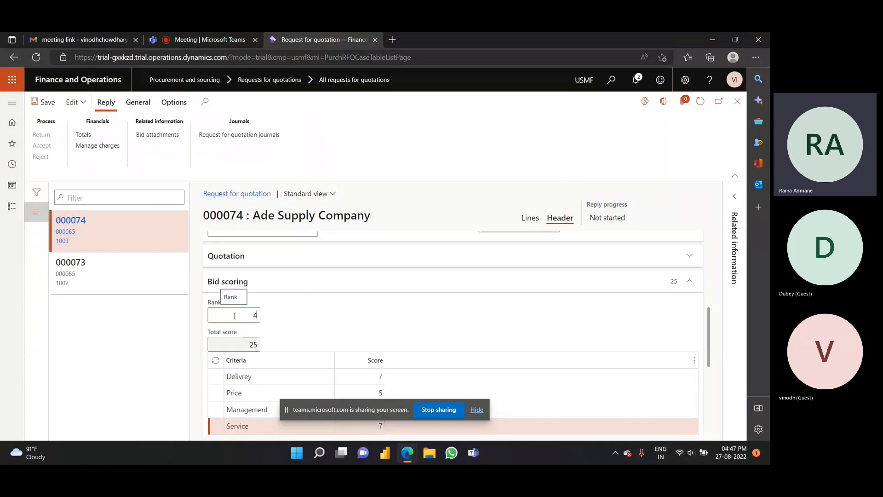
pyautogui.scroll(-3, 276, 313)
pyautogui.scroll(1, 345, 306)
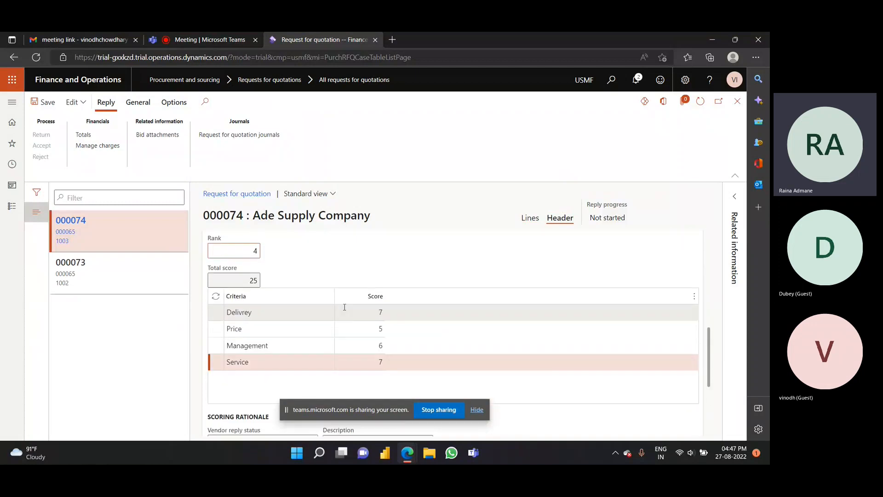
pyautogui.scroll(1, 345, 307)
pyautogui.scroll(2, 346, 309)
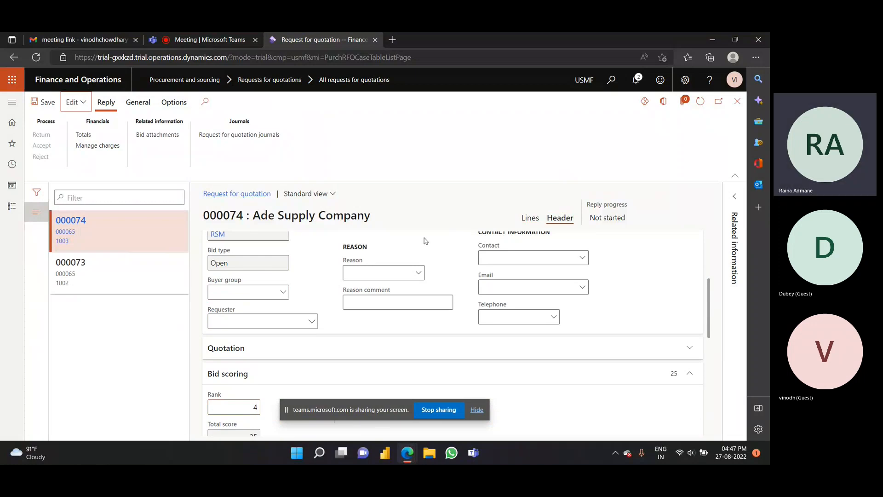
# Step: Open Ade Supply Company's RFQ reply for editing and agree to block vendor updates
pyautogui.click(87, 107)
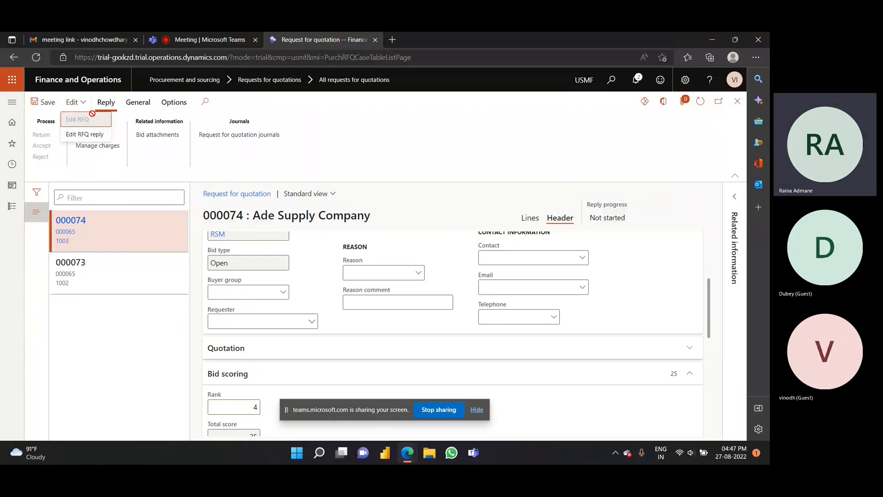
pyautogui.click(86, 135)
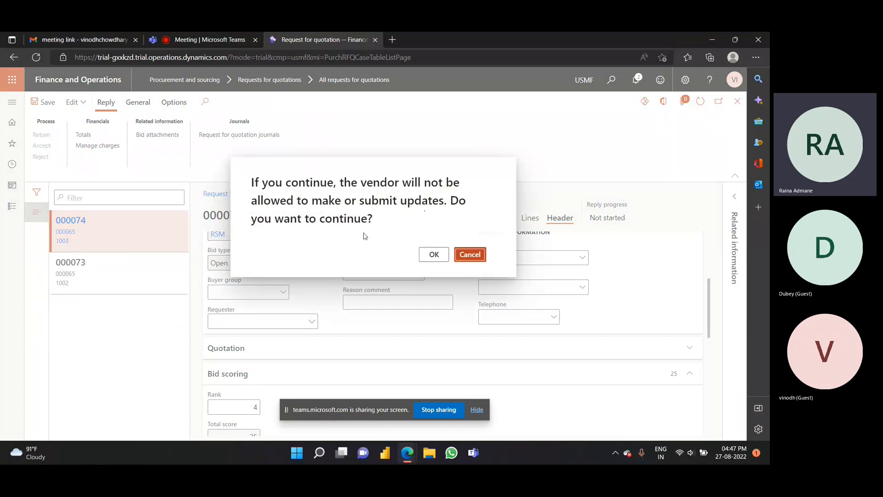
pyautogui.click(434, 256)
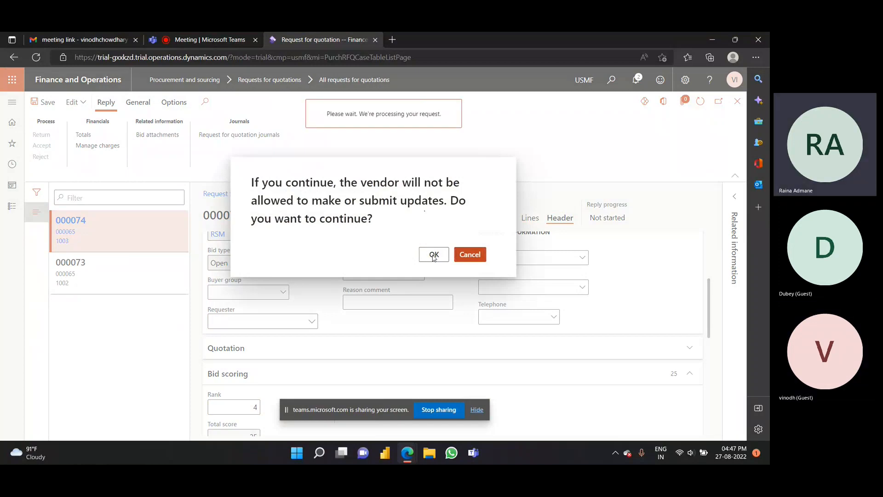
# Step: Set the unit price of the HDMI 12' Cables line in Ade Supply Company's bid to 100
pyautogui.scroll(-3, 430, 264)
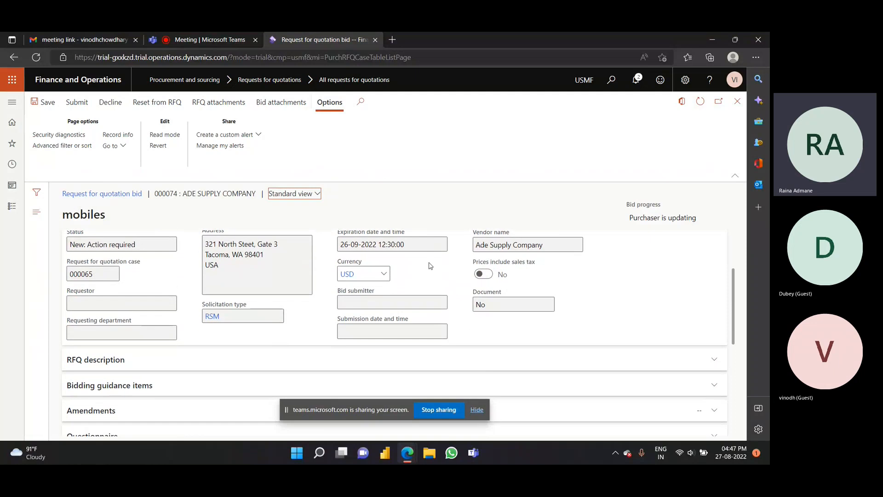
pyautogui.scroll(-2, 429, 268)
pyautogui.scroll(5, 435, 273)
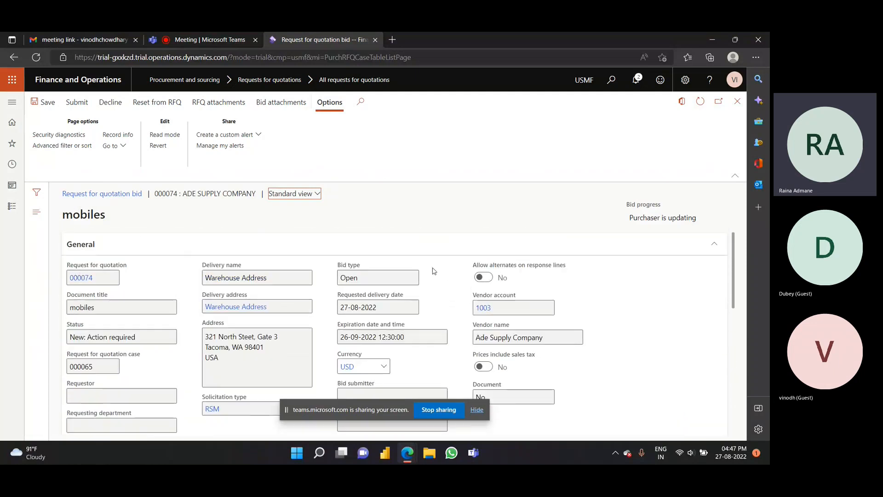
pyautogui.scroll(-5, 433, 272)
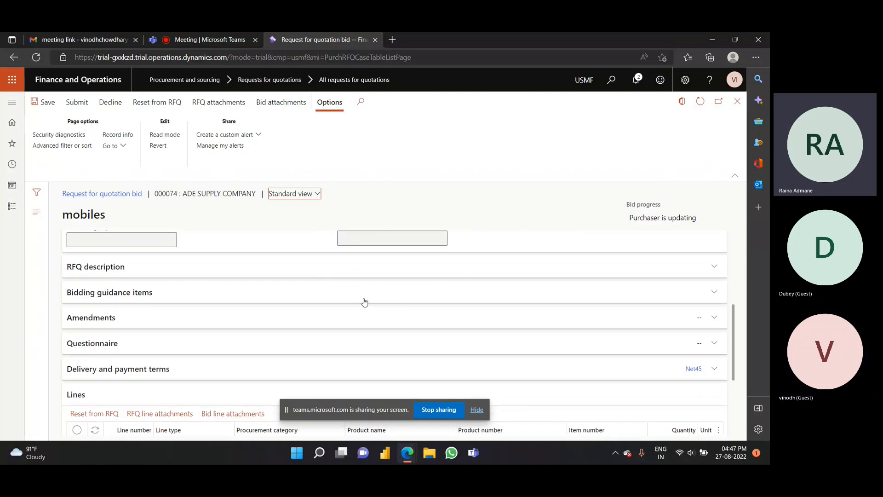
pyautogui.scroll(-3, 657, 318)
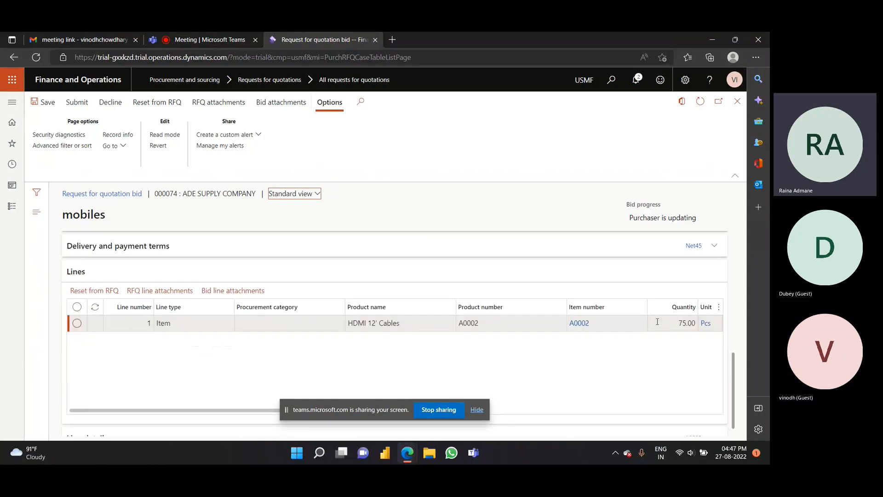
pyautogui.scroll(-1, 644, 322)
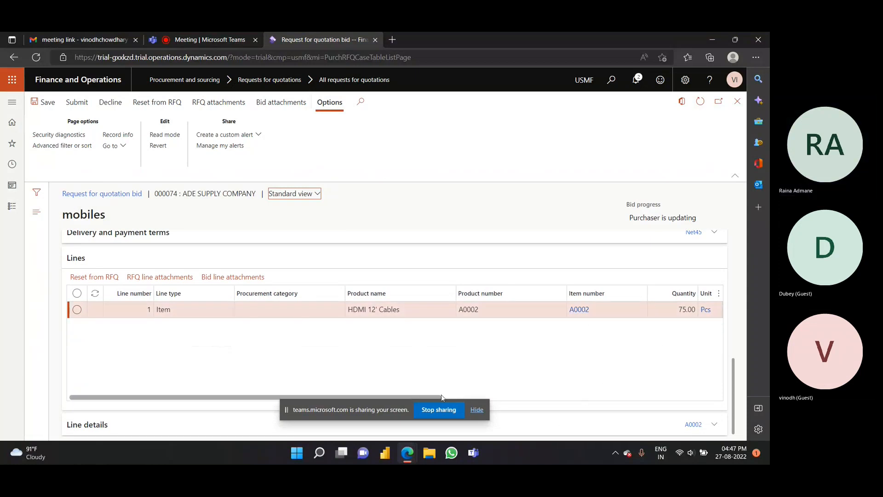
pyautogui.moveTo(429, 397); pyautogui.dragTo(582, 398)
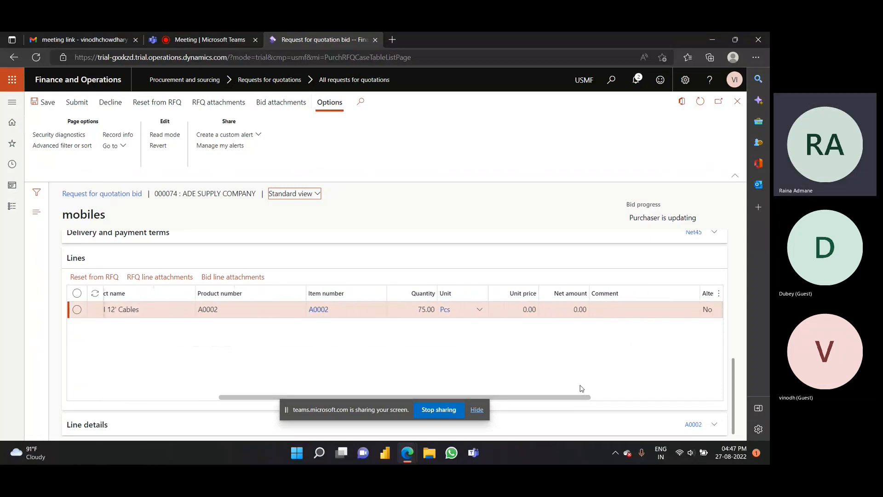
pyautogui.click(520, 310)
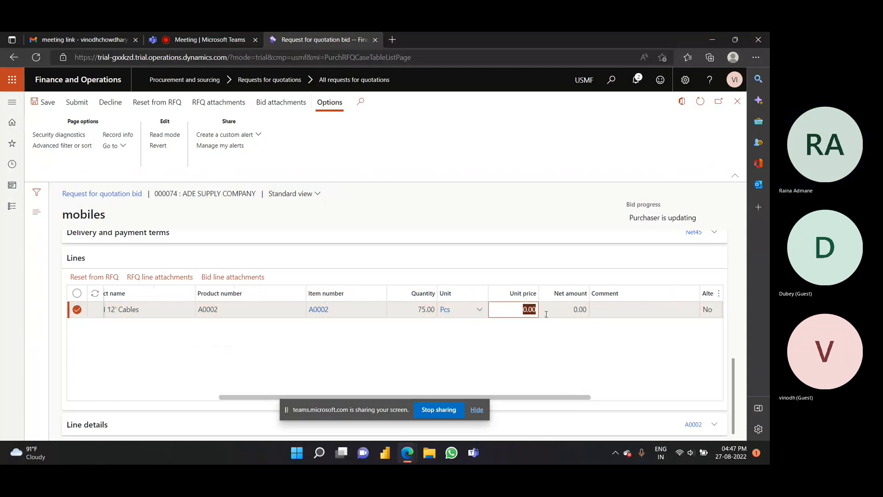
pyautogui.write('100')
pyautogui.press('Tab')
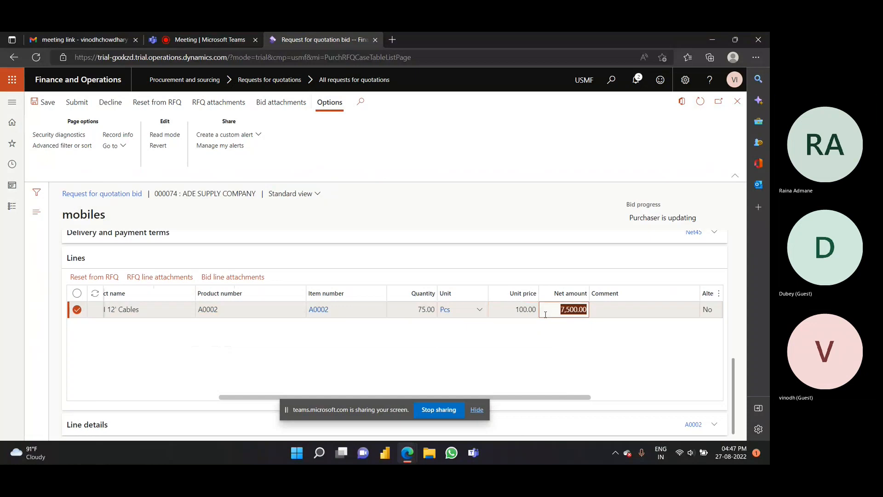
# Step: Submit Ade Supply Company's bid and dismiss the confirmation
pyautogui.press('Tab')
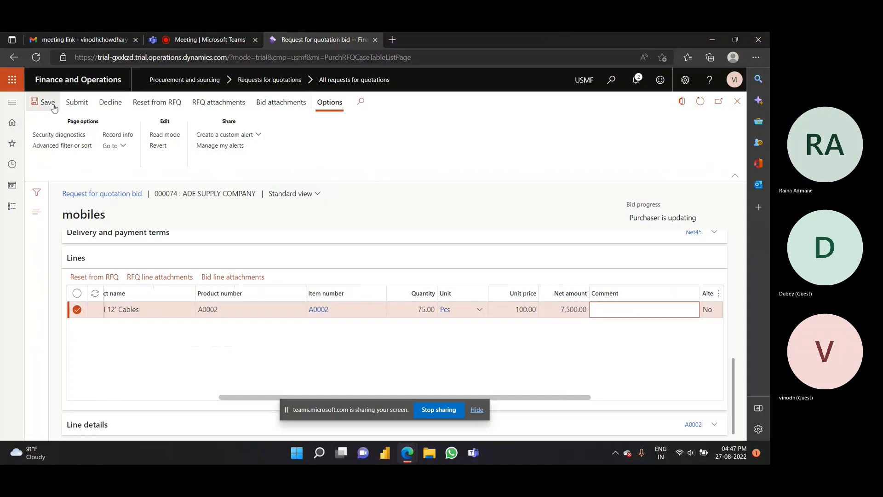
pyautogui.click(83, 107)
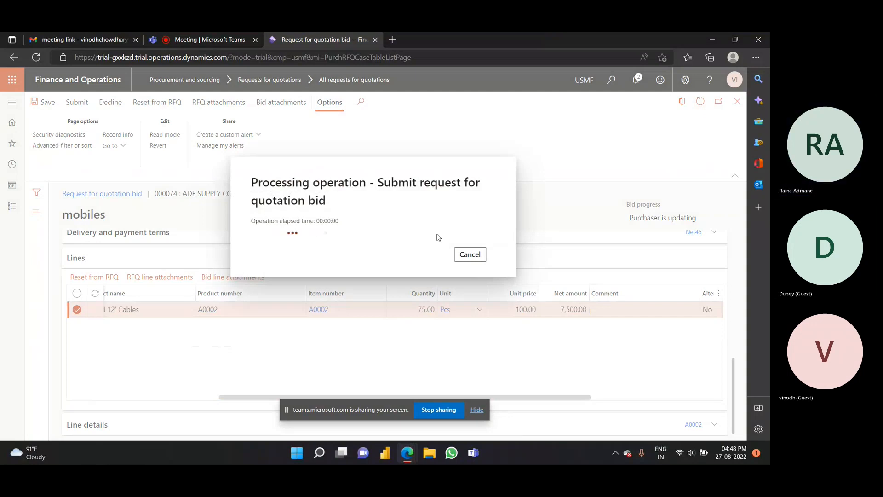
pyautogui.click(474, 253)
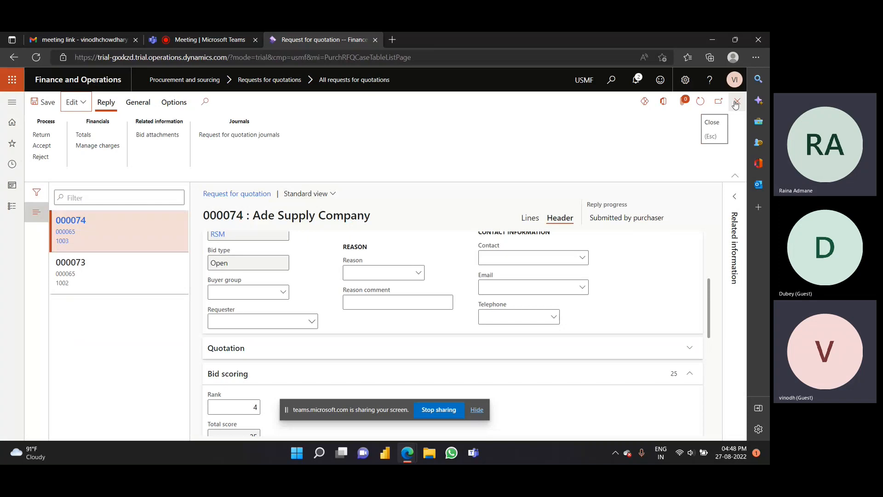
# Step: Score Lande Packaging Supplies 6 for Delivrey, 5 for Price, 3 for Management and 7 for Service in the bid scoring
pyautogui.click(118, 275)
pyautogui.scroll(-6, 355, 324)
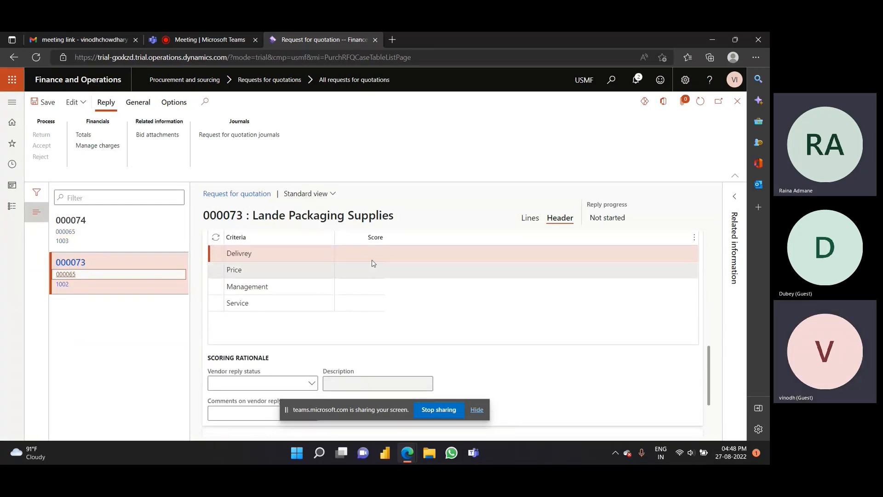
pyautogui.click(372, 256)
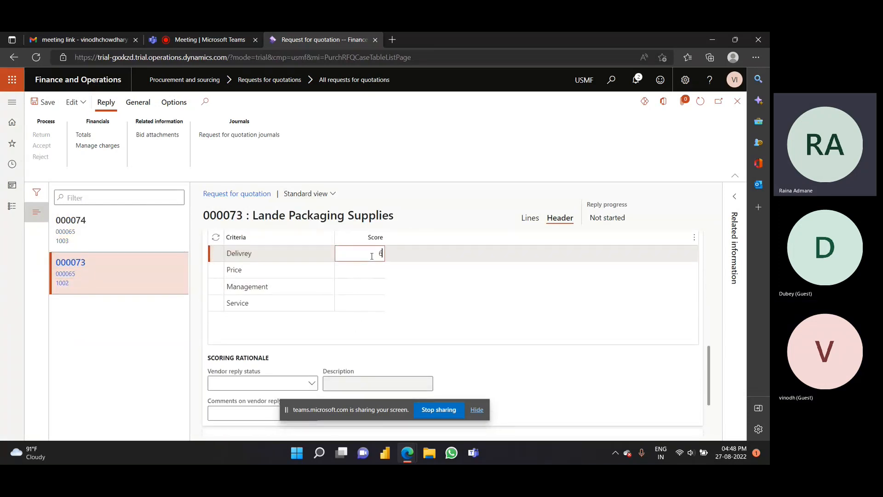
pyautogui.press('Tab')
pyautogui.click(363, 270)
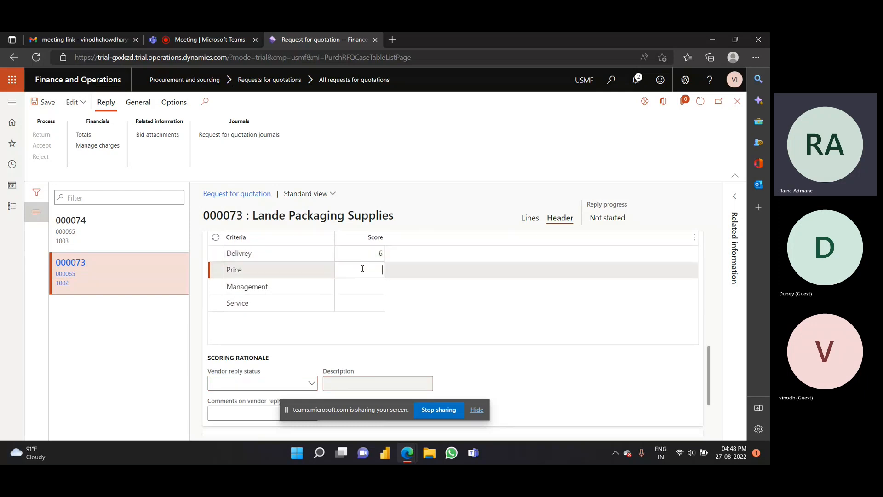
pyautogui.write('5')
pyautogui.click(362, 287)
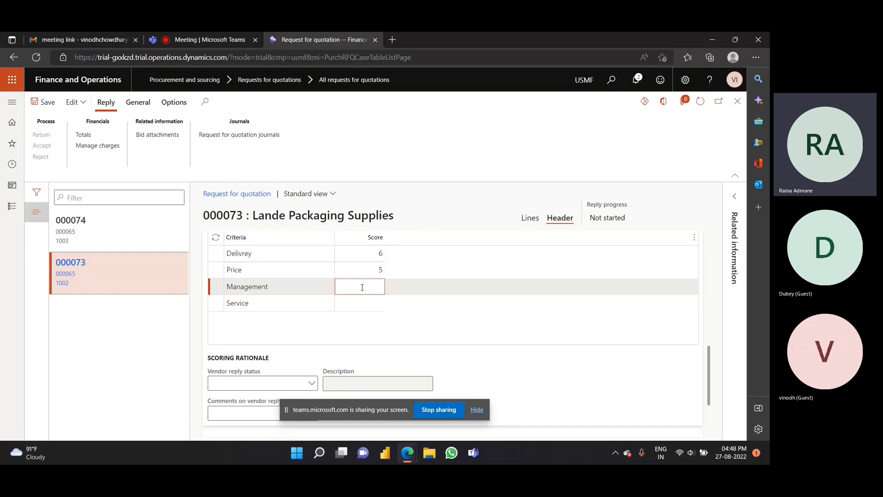
pyautogui.press('Tab')
pyautogui.click(363, 299)
pyautogui.write('7')
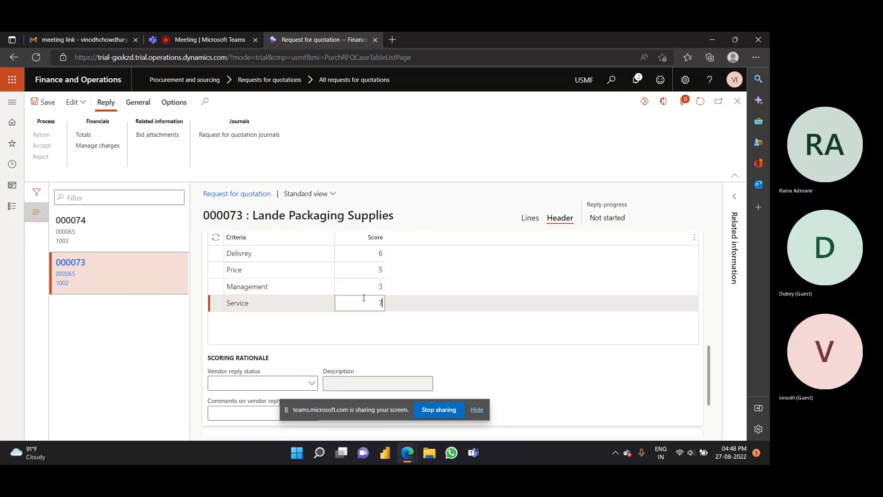
# Step: Set Lande Packaging Supplies' rank to 3 in the bid scoring
pyautogui.scroll(3, 363, 298)
pyautogui.click(239, 315)
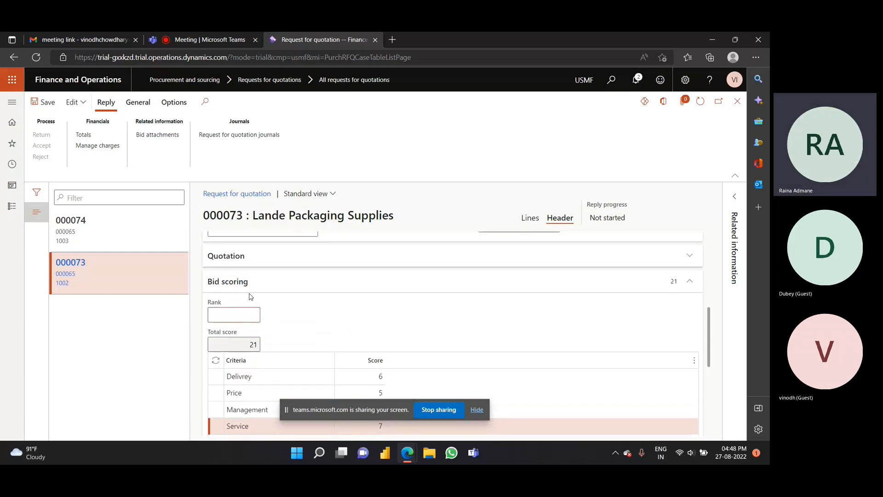
pyautogui.write('3')
pyautogui.scroll(-5, 345, 354)
pyautogui.scroll(1, 309, 351)
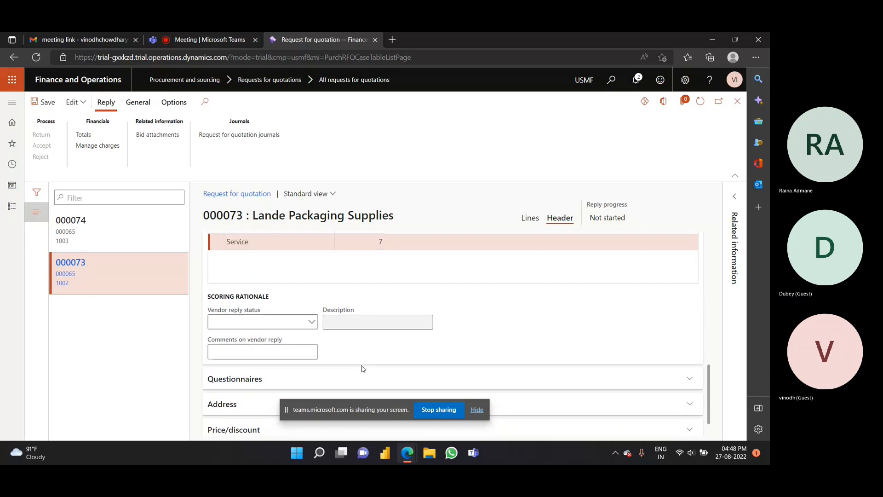
# Step: Open Lande Packaging Supplies' RFQ reply for editing
pyautogui.scroll(8, 363, 368)
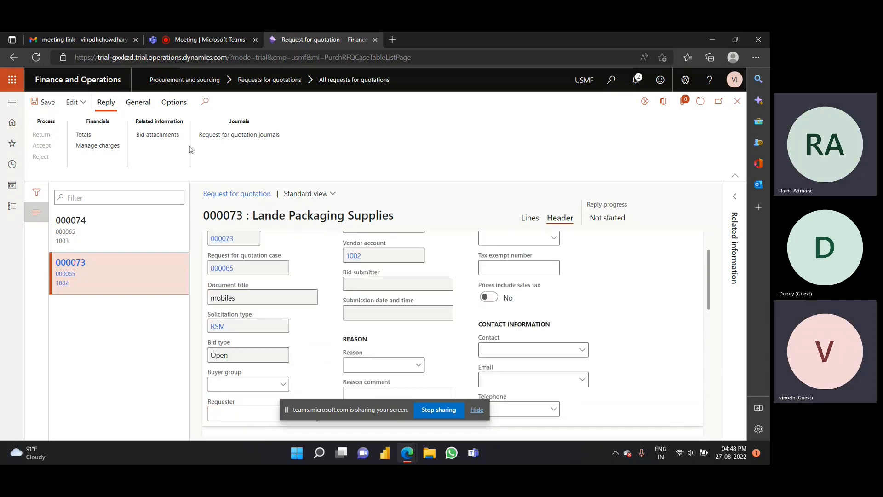
pyautogui.click(82, 107)
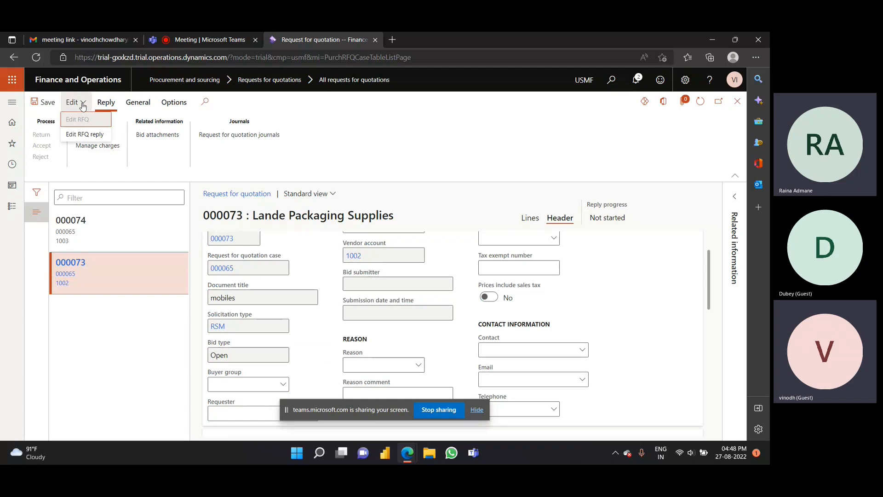
pyautogui.click(85, 134)
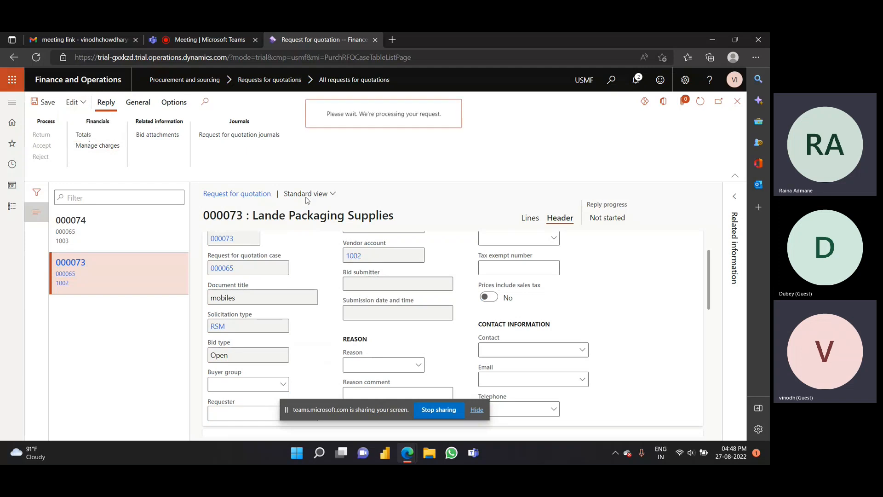
# Step: Set the unit price of the HDMI 12' Cables line in Lande Packaging Supplies' bid to 175
pyautogui.scroll(-3, 355, 315)
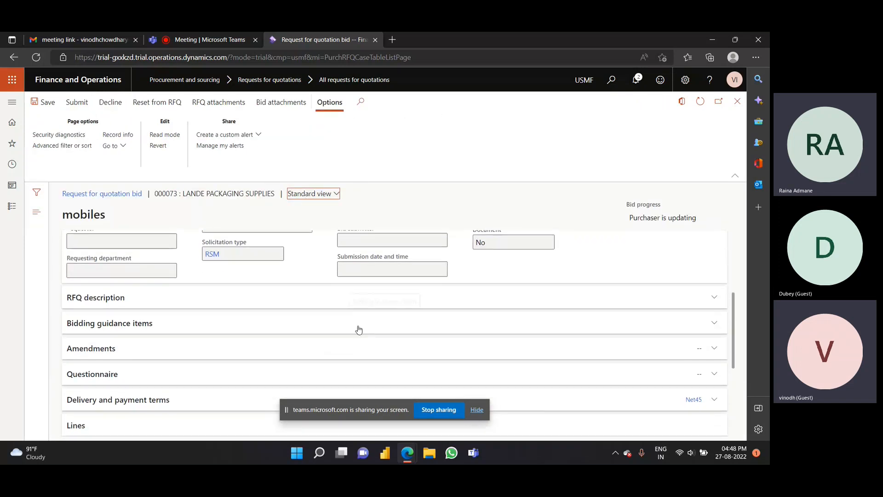
pyautogui.scroll(-5, 354, 325)
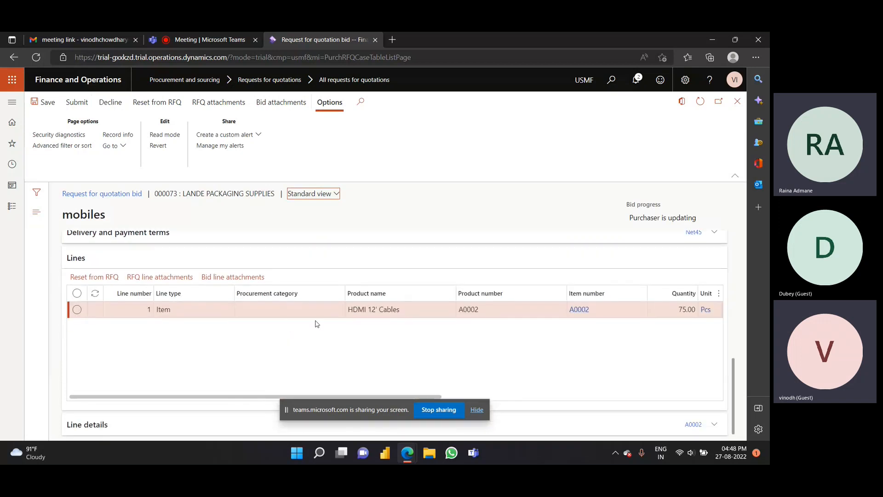
pyautogui.click(663, 309)
pyautogui.press('Tab')
pyautogui.press('Tab')
pyautogui.press('Tab')
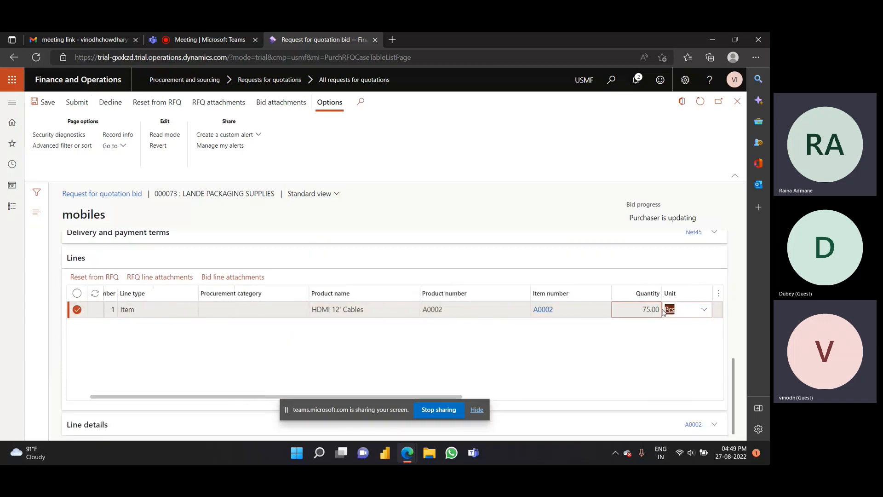
pyautogui.click(645, 315)
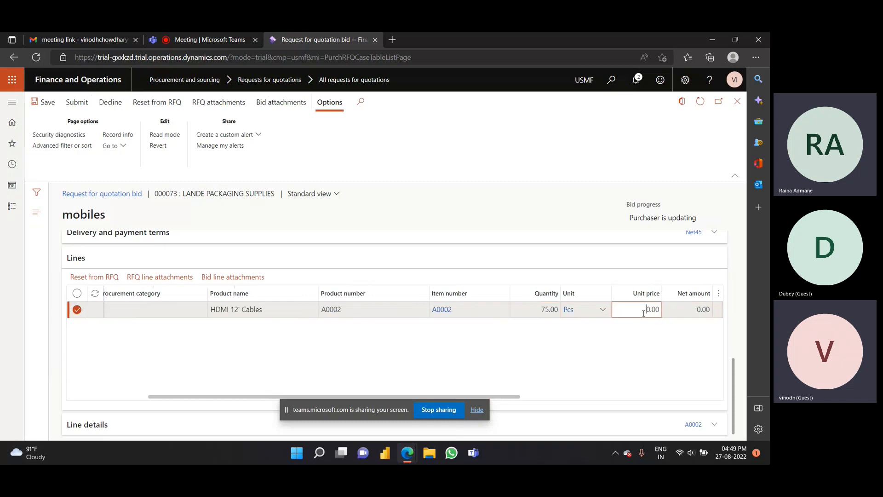
pyautogui.write('175')
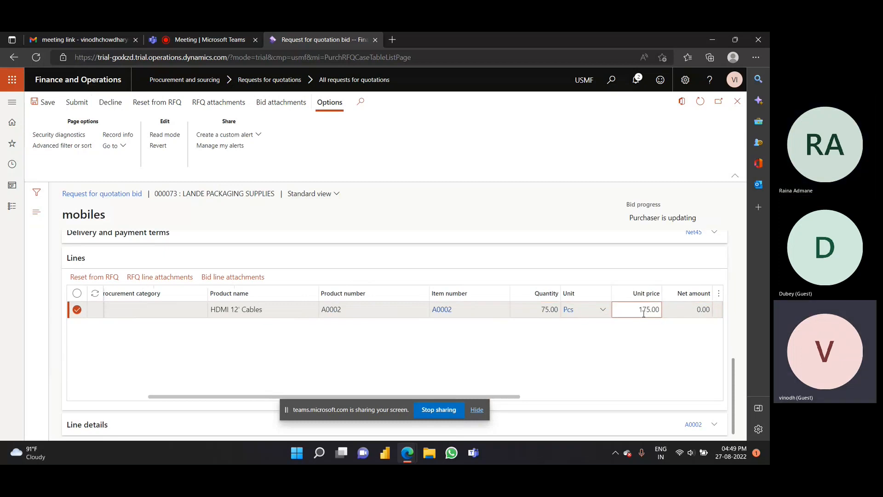
pyautogui.press('Tab')
# Step: Submit Lande Packaging Supplies' bid and dismiss the confirmation
pyautogui.scroll(2, 649, 339)
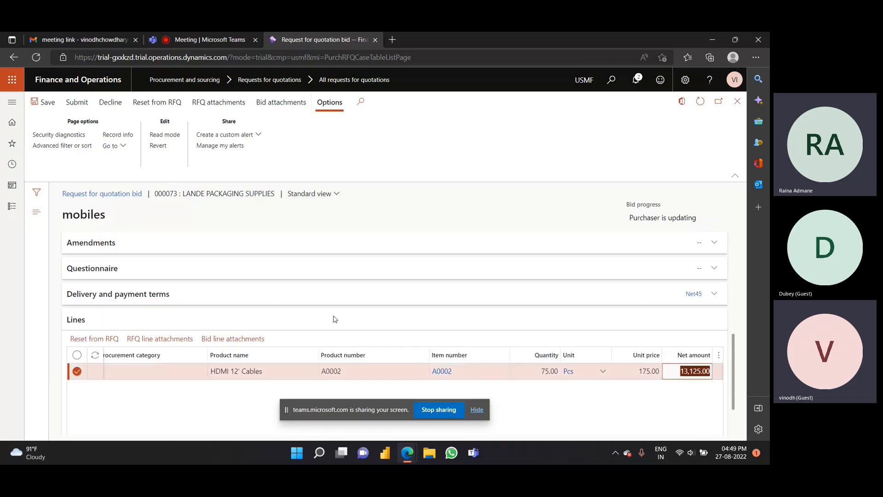
pyautogui.scroll(2, 87, 239)
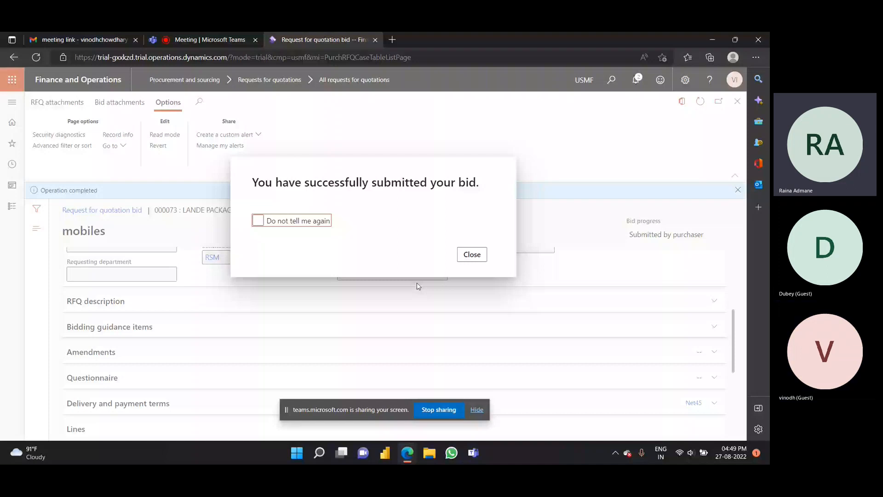
pyautogui.click(477, 254)
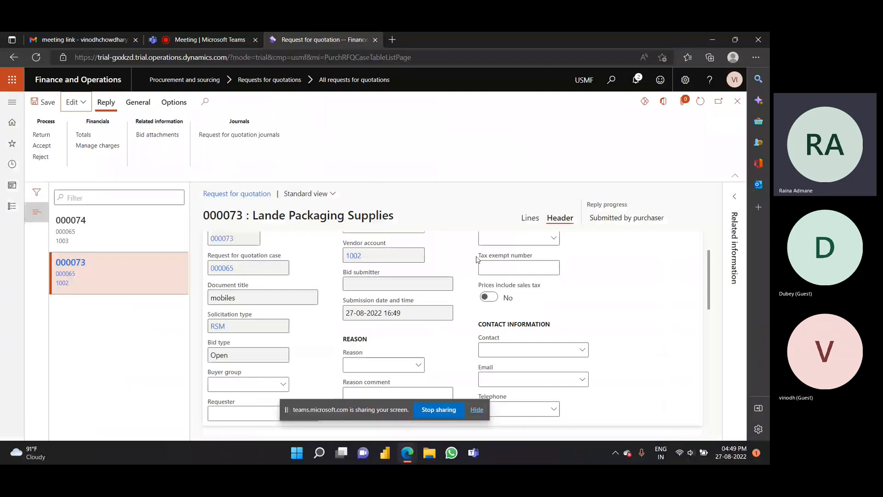
# Step: Return to the mobiles RFQ case and refresh its vendor statuses, ranks and scores
pyautogui.click(736, 102)
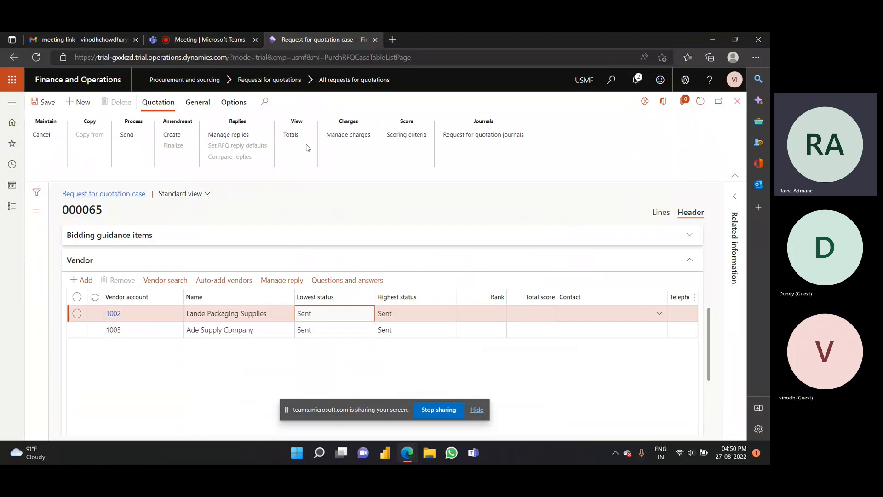
pyautogui.click(700, 102)
pyautogui.click(701, 102)
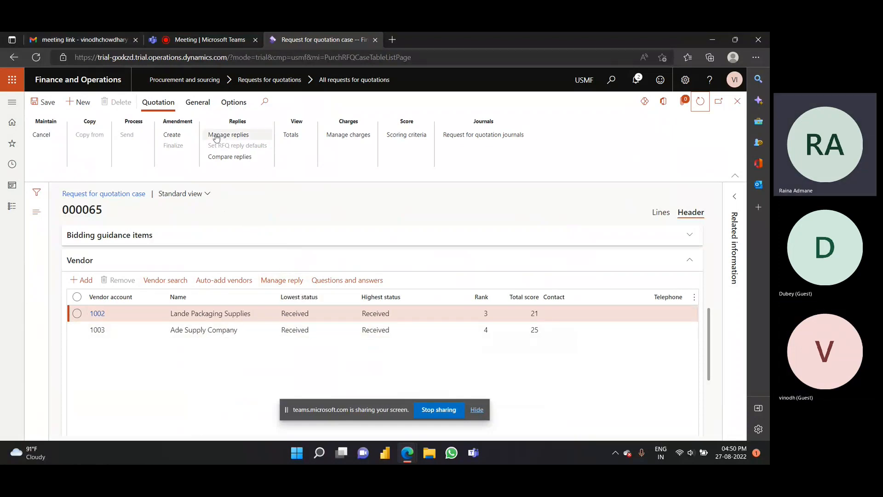
# Step: Open the reply comparison for the RFQ case and go to the line row of vendor 1002
pyautogui.click(229, 160)
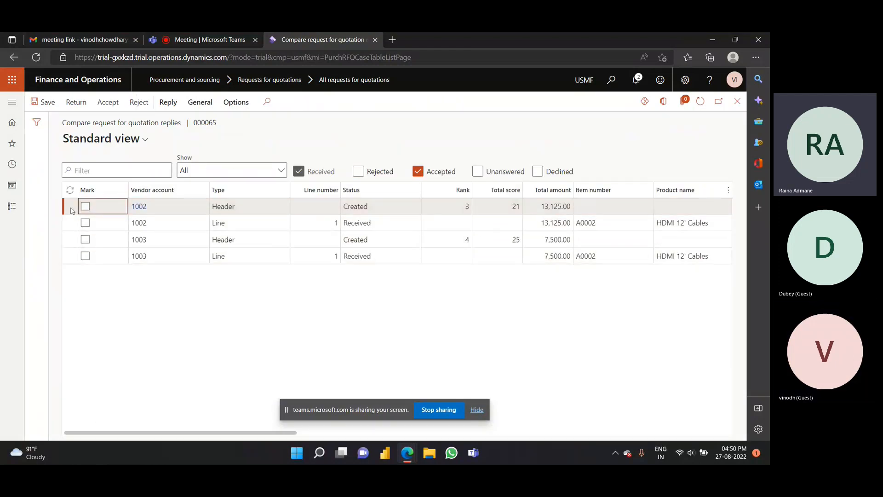
pyautogui.click(85, 207)
pyautogui.click(85, 223)
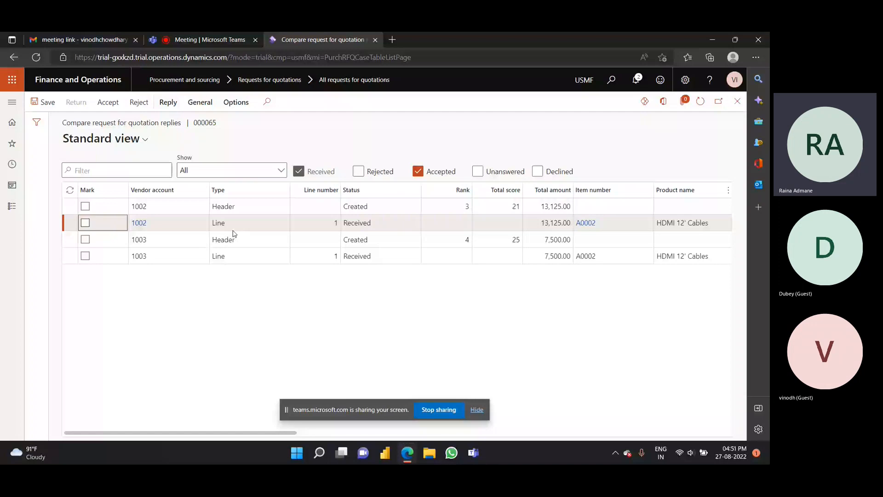
# Step: Duplicate the reply comparison page into a second browser tab
pyautogui.rightClick(303, 37)
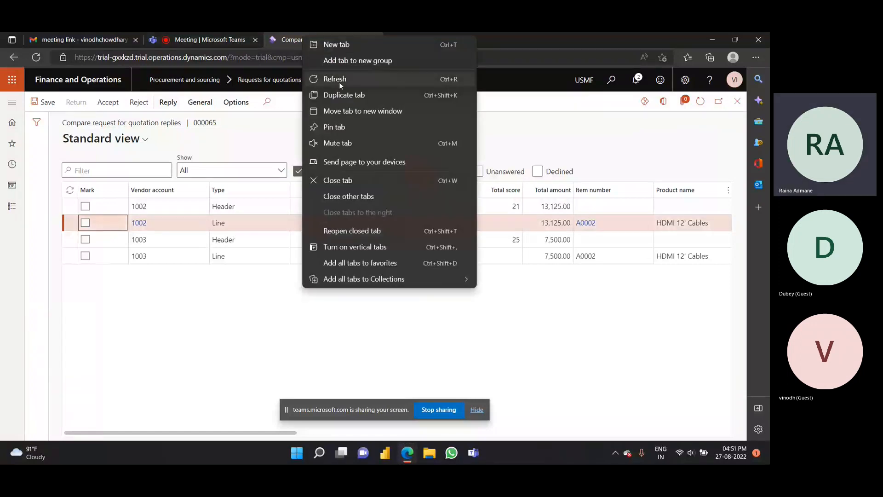
pyautogui.click(342, 95)
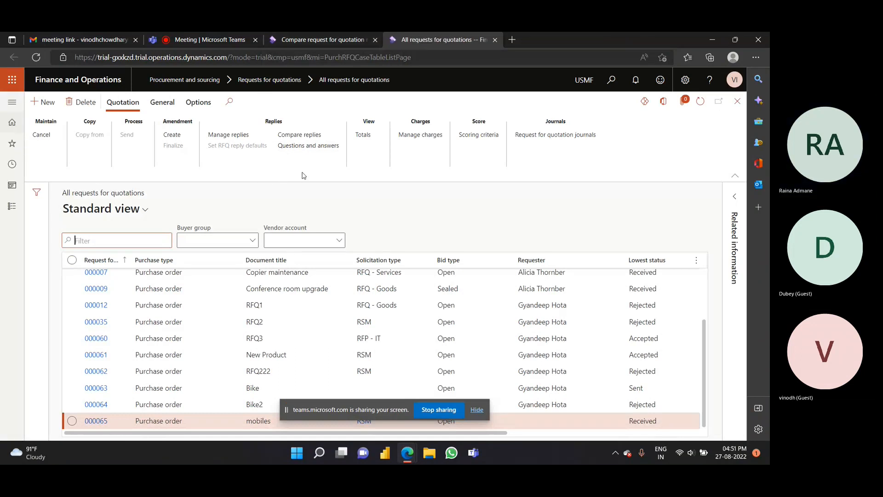
pyautogui.click(11, 207)
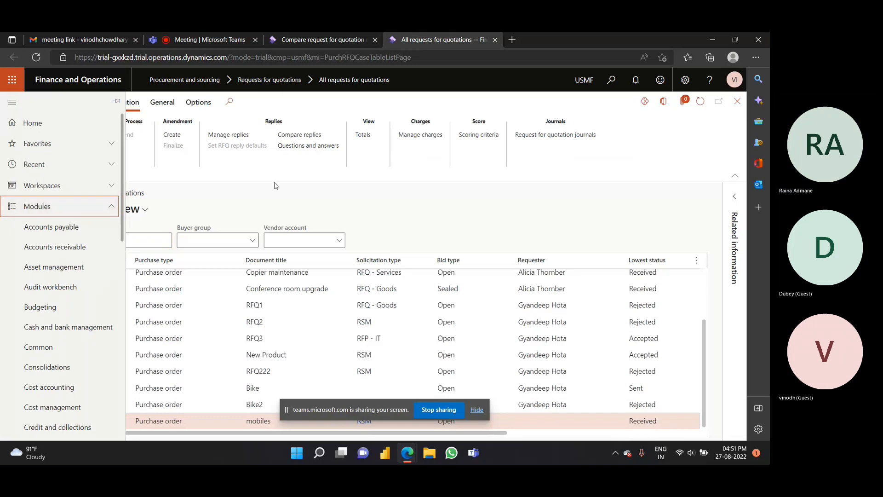
pyautogui.click(331, 172)
# Step: Start a new request for quotation and choose RFQ - Goods as its solicitation type
pyautogui.click(48, 102)
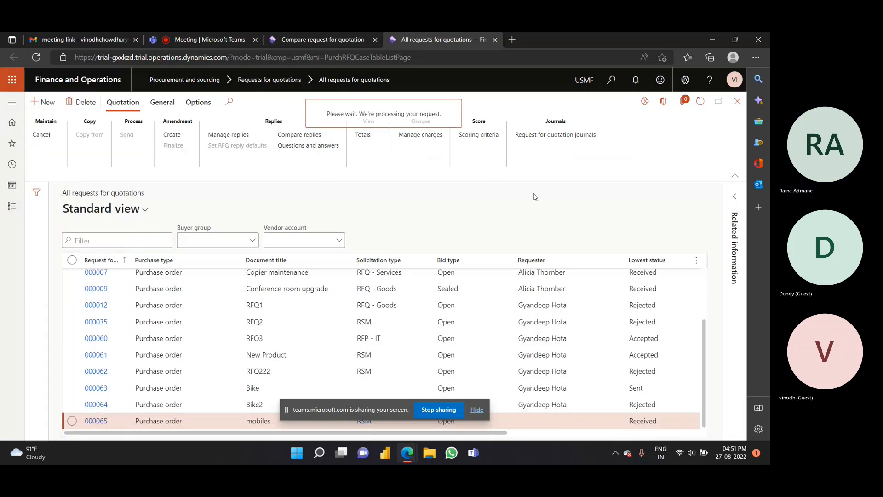
pyautogui.click(478, 217)
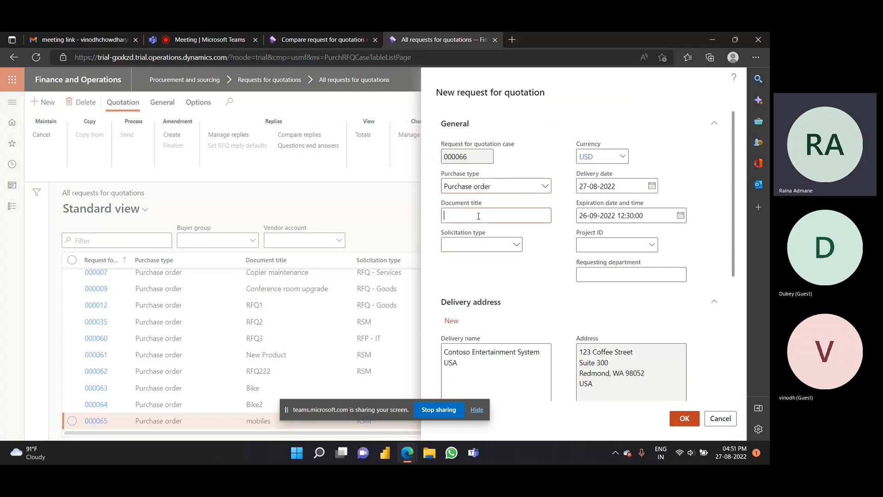
pyautogui.click(506, 246)
pyautogui.click(516, 245)
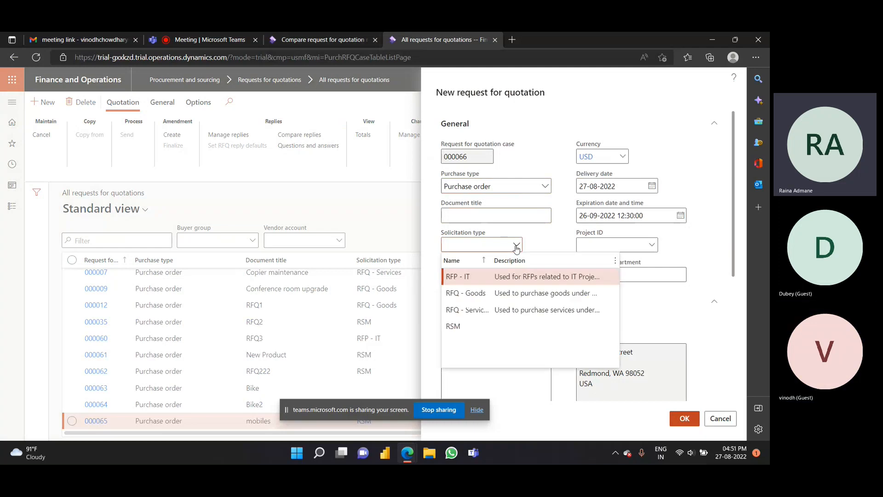
pyautogui.click(478, 294)
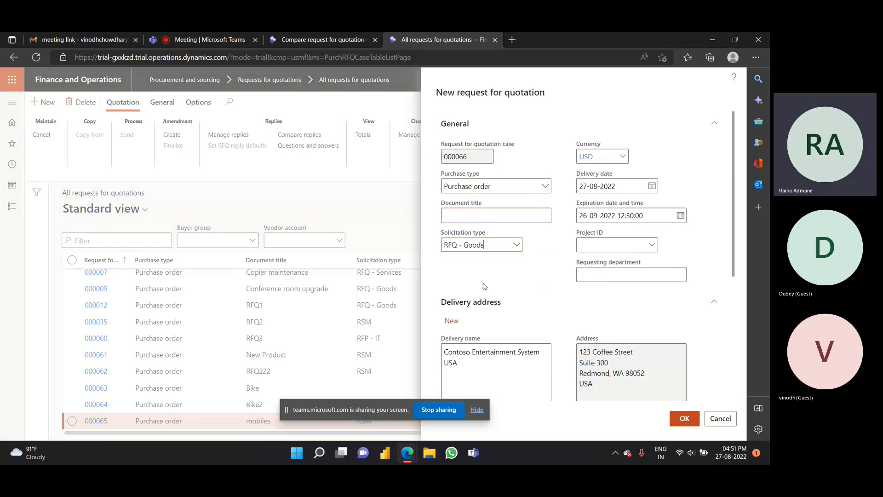
# Step: Open the details of the RFQ - Goods solicitation type and look through the scoring methods available for it
pyautogui.rightClick(516, 249)
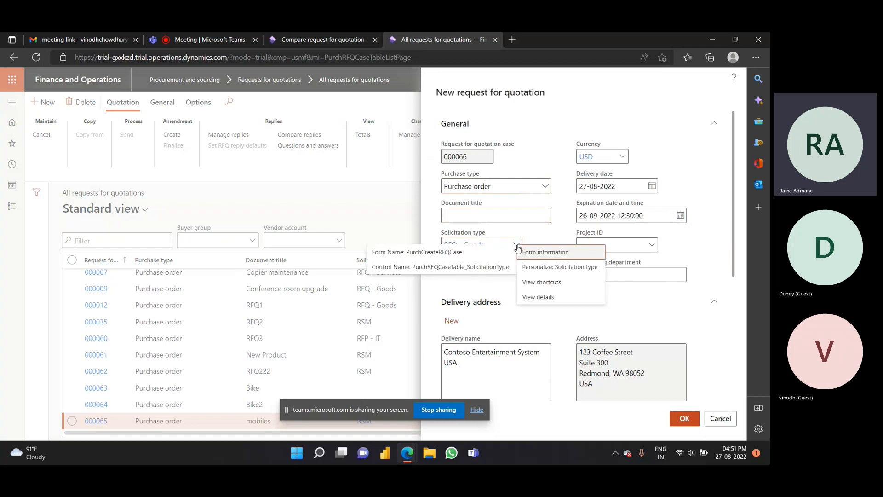
pyautogui.click(545, 304)
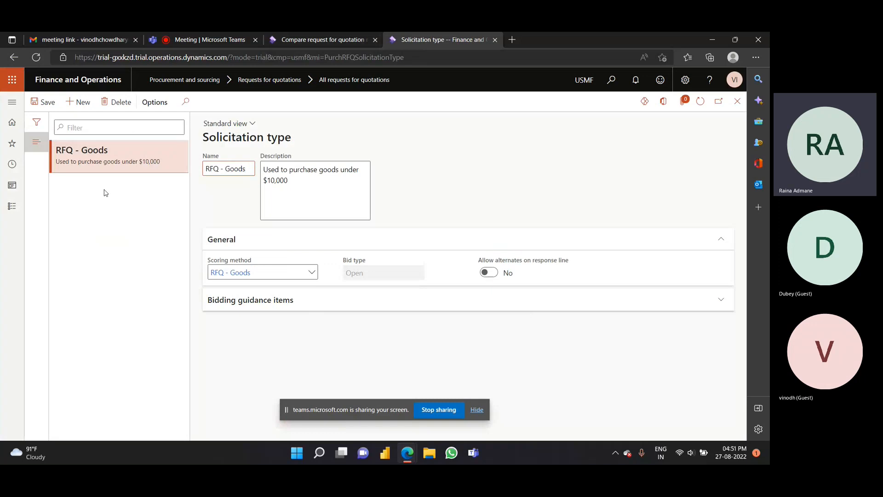
pyautogui.click(312, 274)
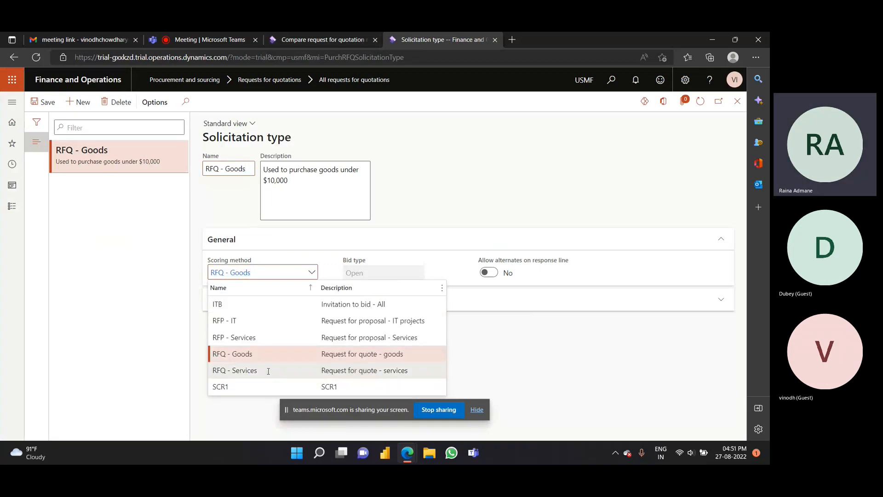
pyautogui.click(293, 272)
pyautogui.click(453, 205)
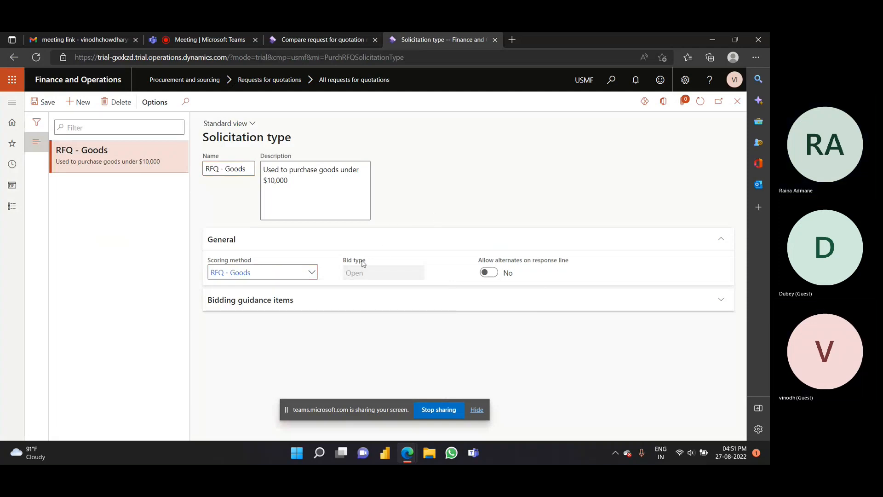
# Step: Open the details of the RFQ - Goods scoring method to review its scoring criteria and ranges
pyautogui.rightClick(314, 275)
pyautogui.click(271, 275)
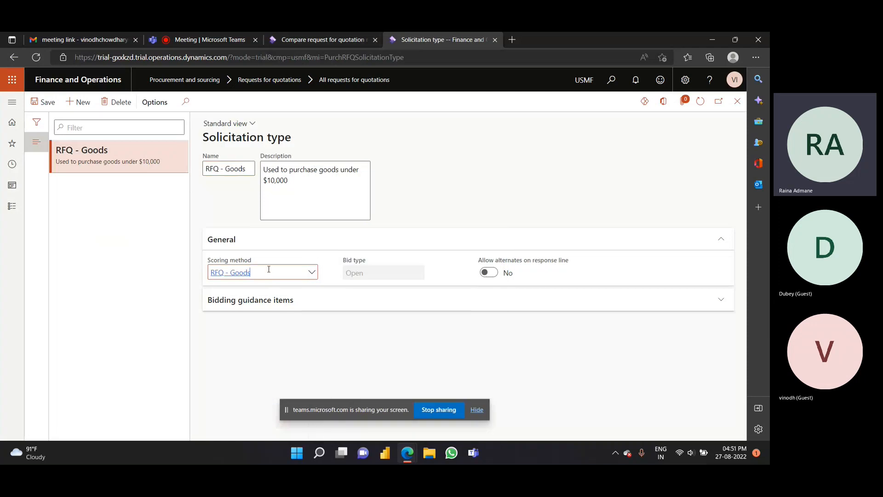
pyautogui.rightClick(310, 275)
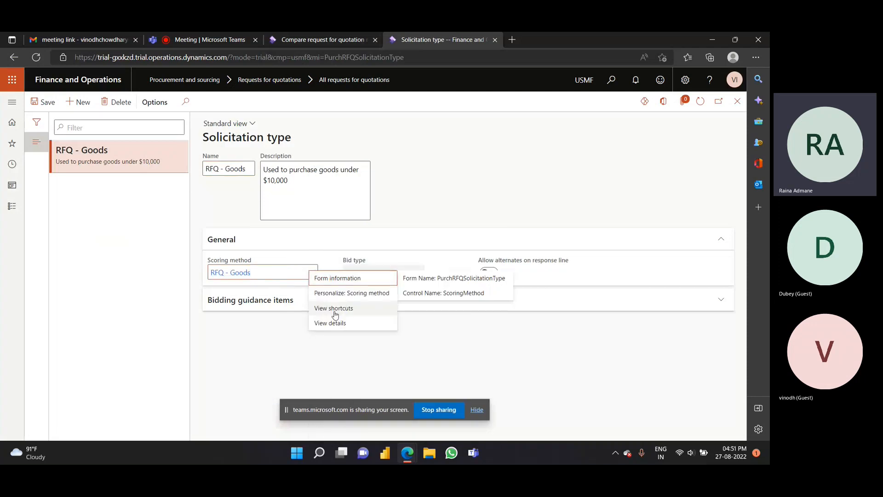
pyautogui.click(379, 221)
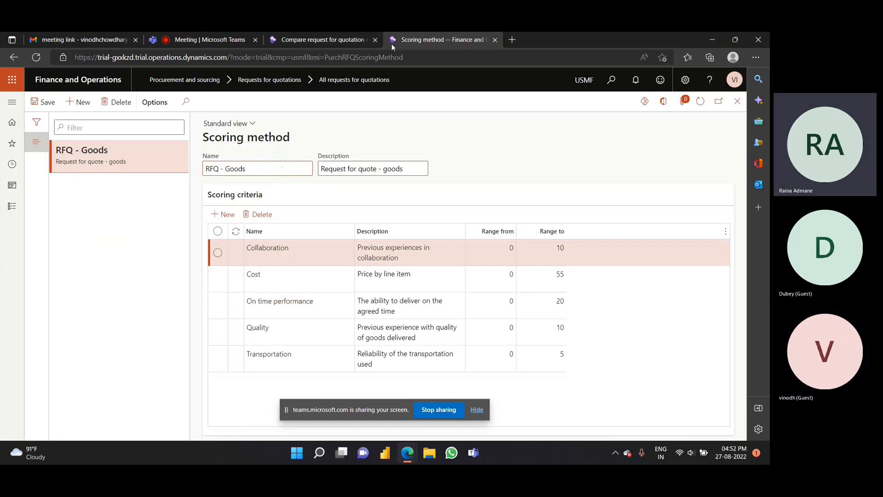
# Step: Return to the reply comparison and mark both the header and line of the vendor bidding 13,125.00
pyautogui.click(321, 40)
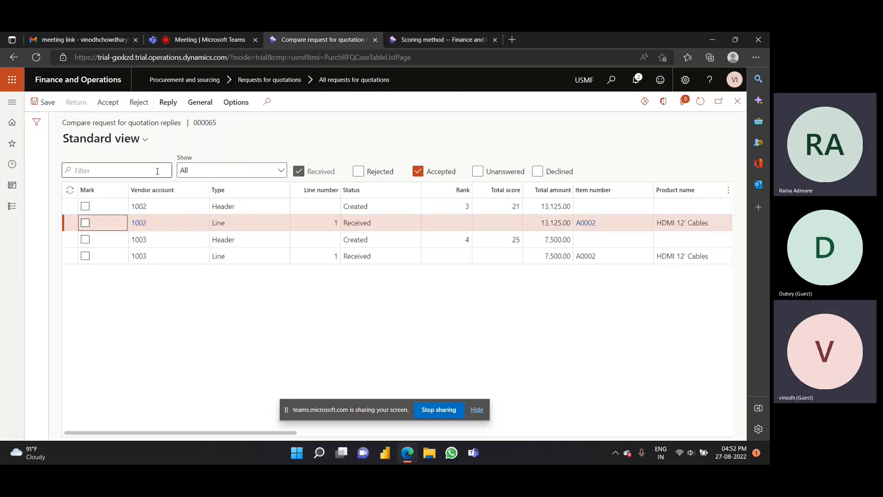
pyautogui.click(85, 207)
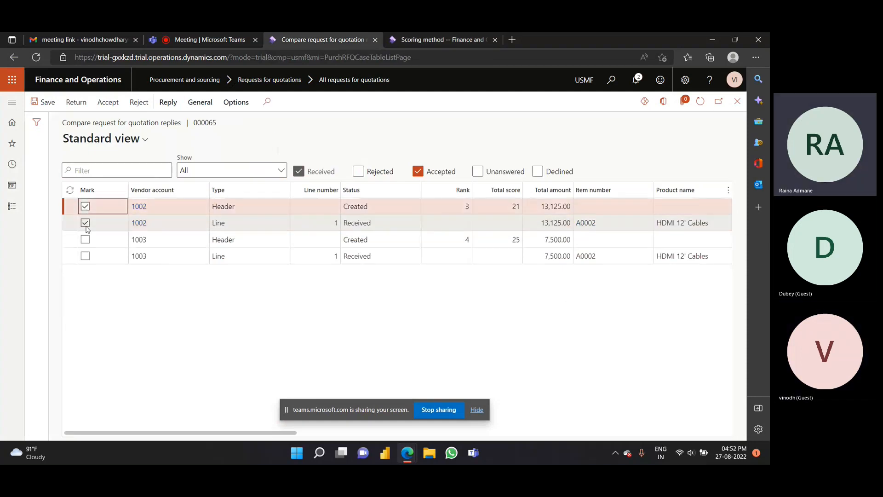
pyautogui.click(86, 225)
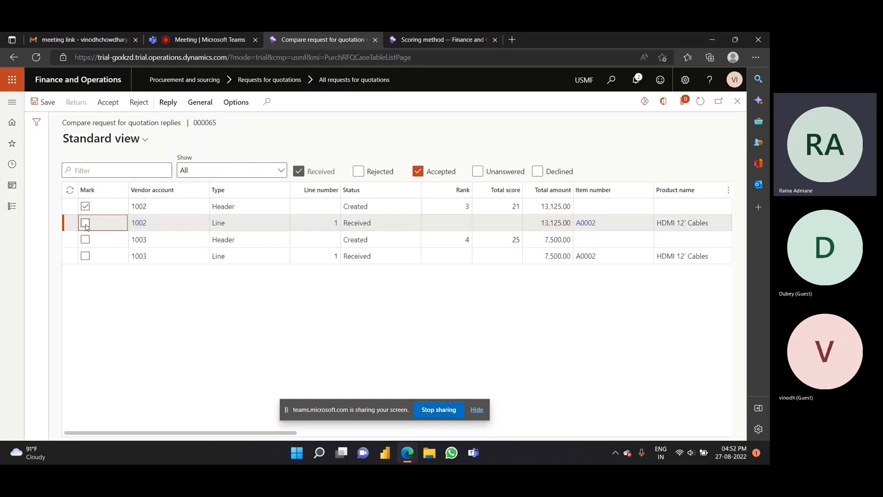
pyautogui.click(85, 207)
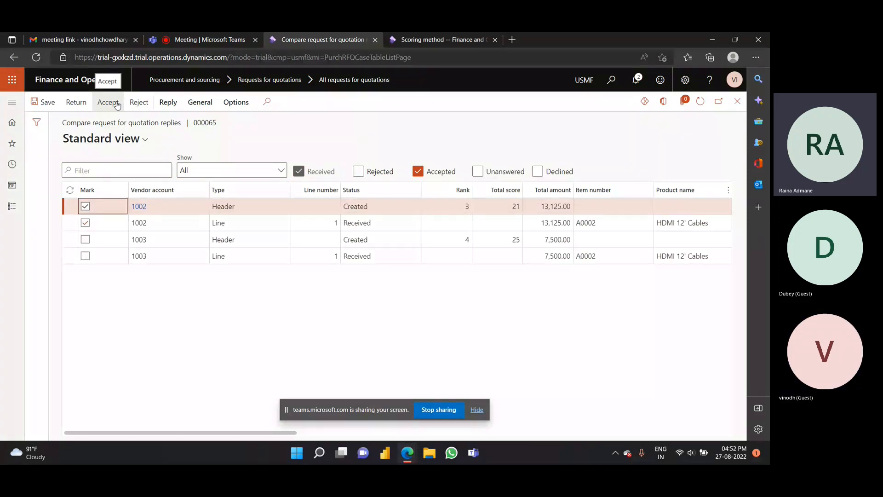
# Step: Accept the marked 13,125.00 bid for HDMI 12' Cables and reject the competing 7,500.00 bid
pyautogui.click(117, 104)
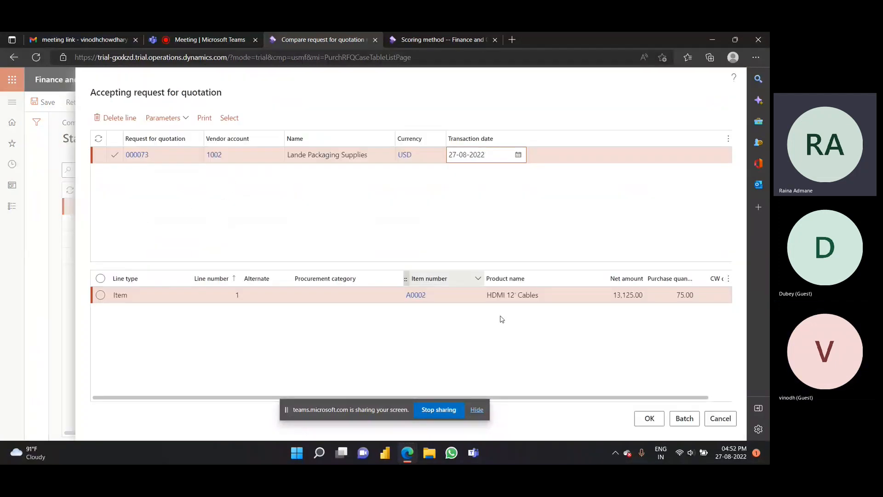
pyautogui.click(648, 420)
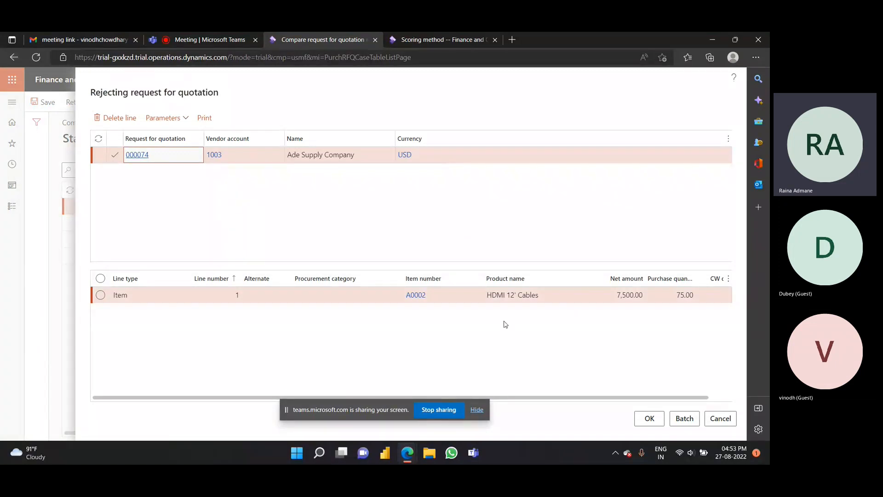
pyautogui.click(651, 420)
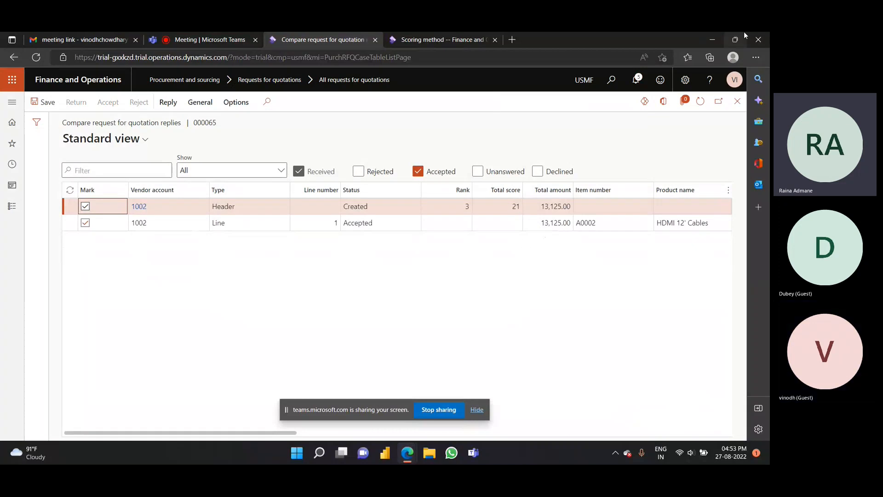
# Step: Open the notifications and examine the posting message for the vendor and the automatically created purchase order
pyautogui.click(637, 82)
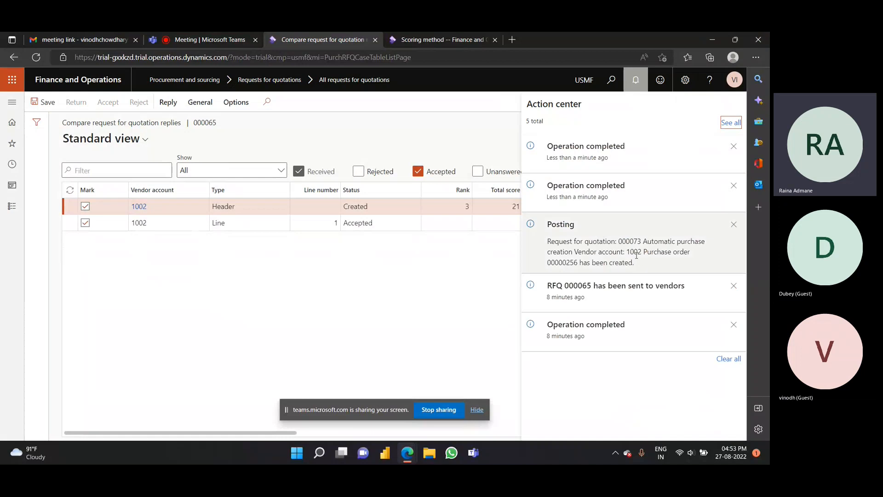
pyautogui.moveTo(630, 252); pyautogui.dragTo(641, 252)
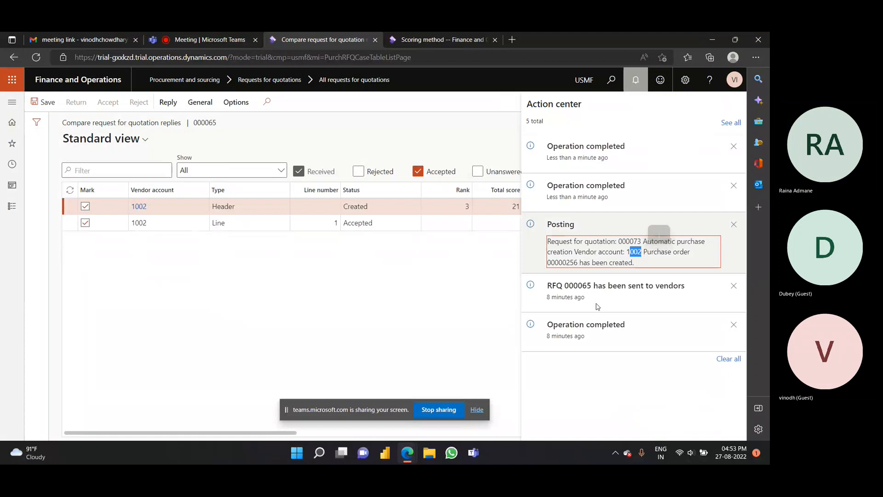
pyautogui.click(577, 267)
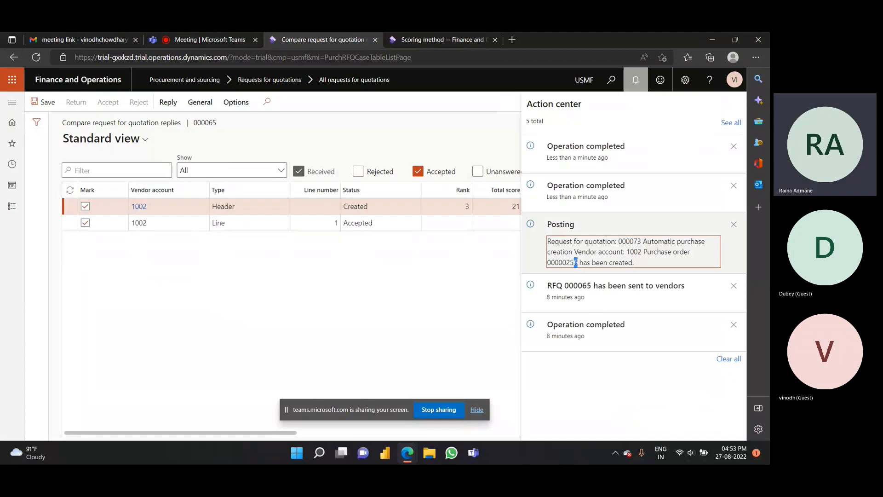
pyautogui.doubleClick(549, 263)
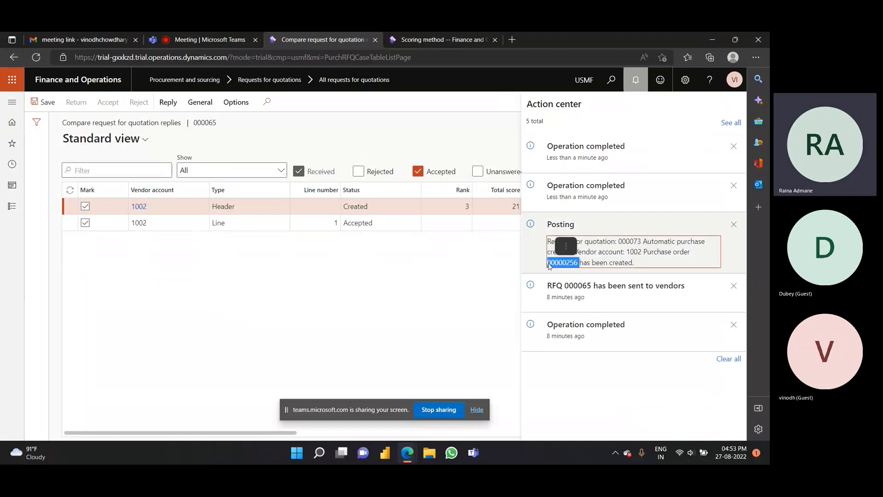
pyautogui.click(676, 269)
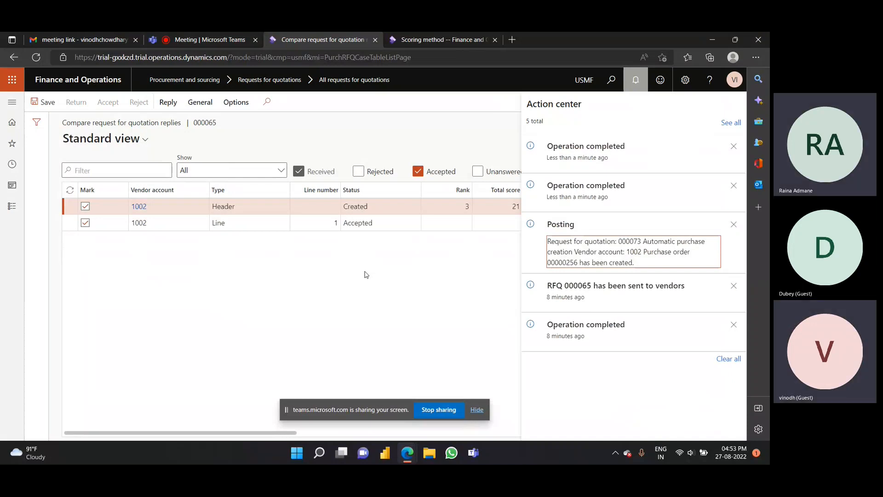
pyautogui.click(206, 40)
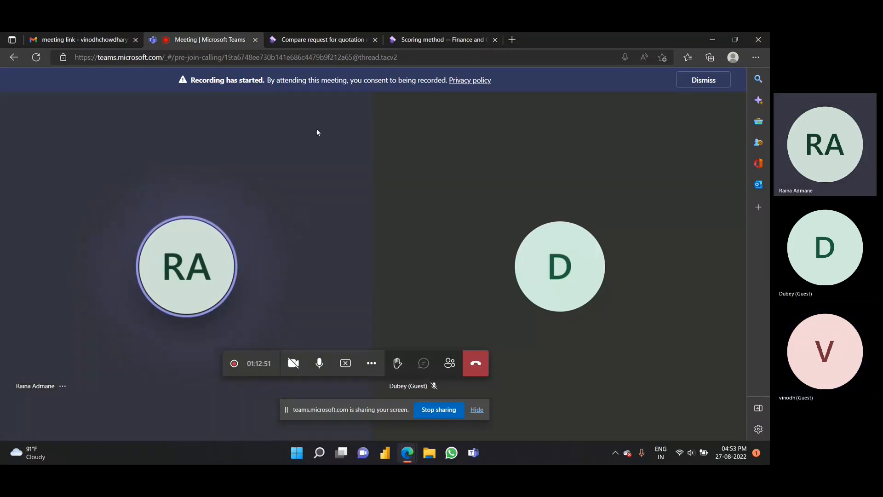
pyautogui.click(318, 39)
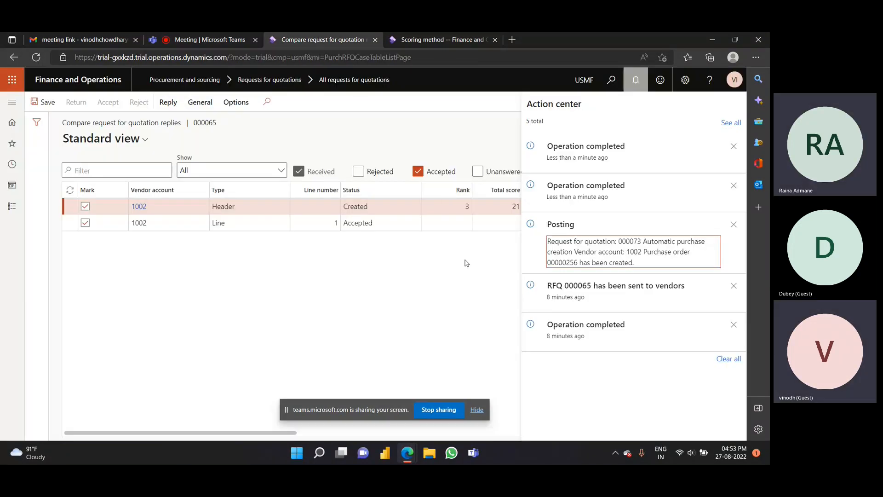